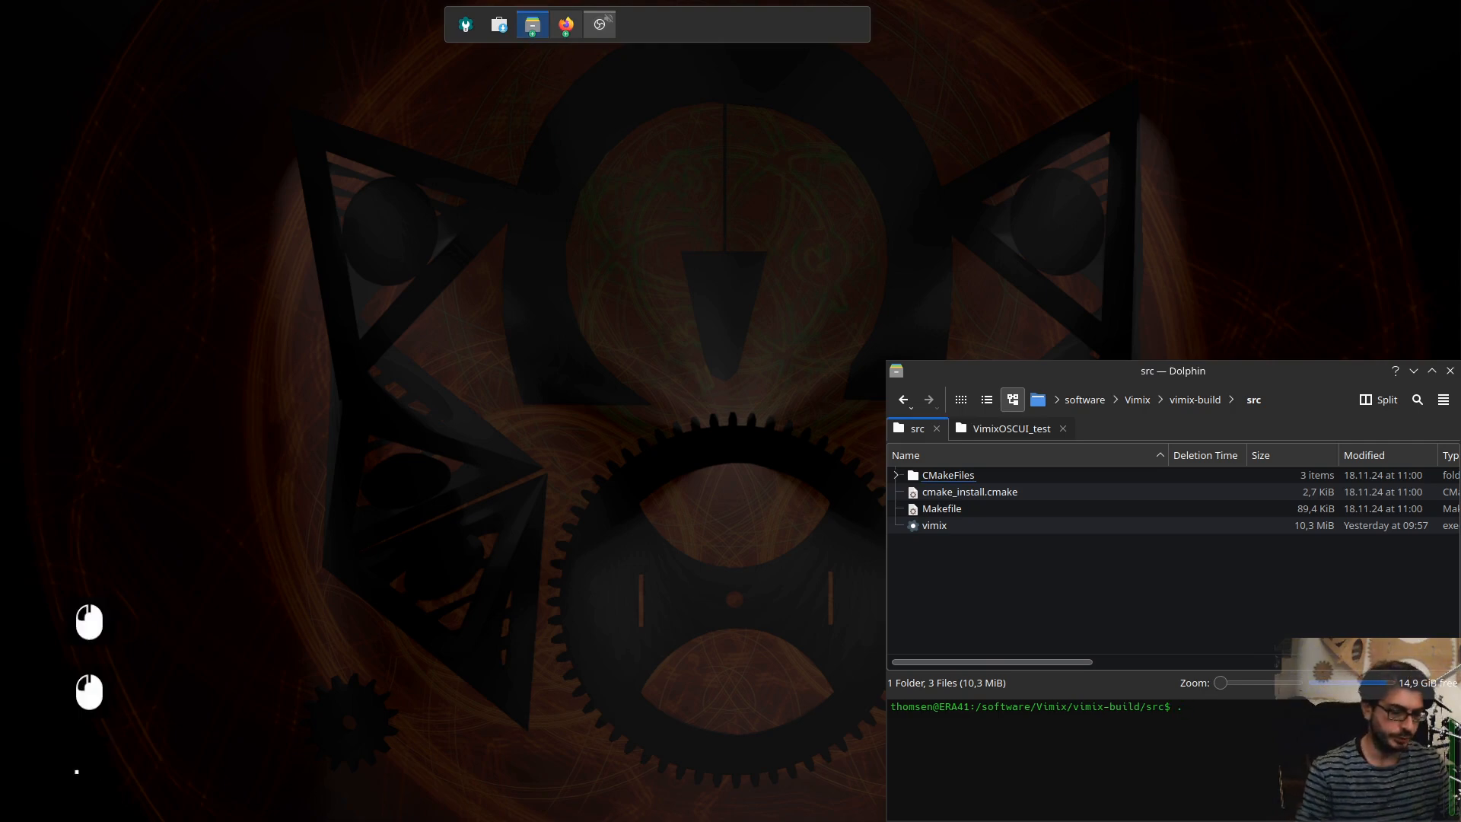
- Launch vimix from the terminal with ./vimix, place its window beside the file manager and close the session panel
key("shift")
type("vimix")
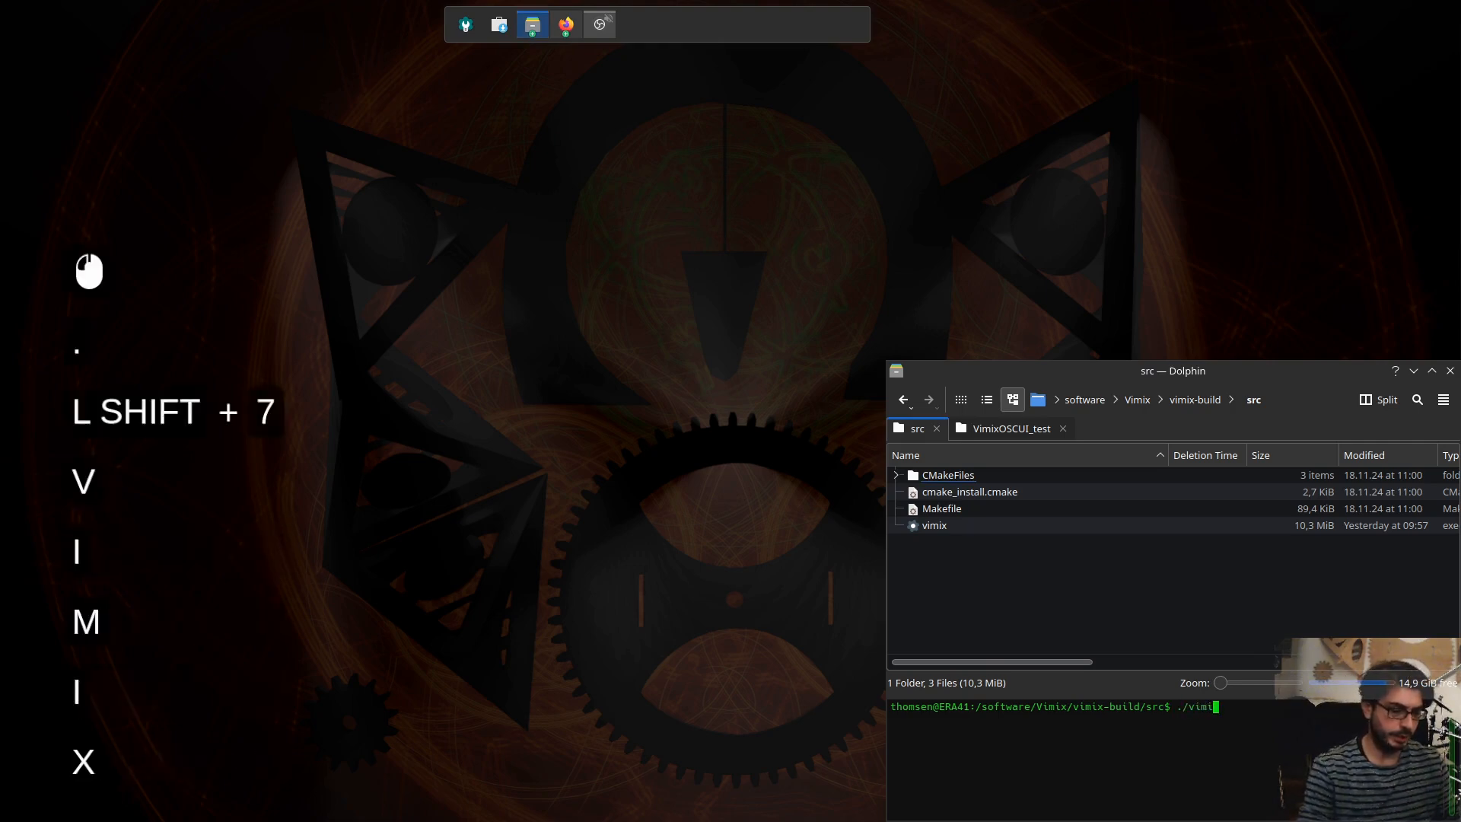
key("Return")
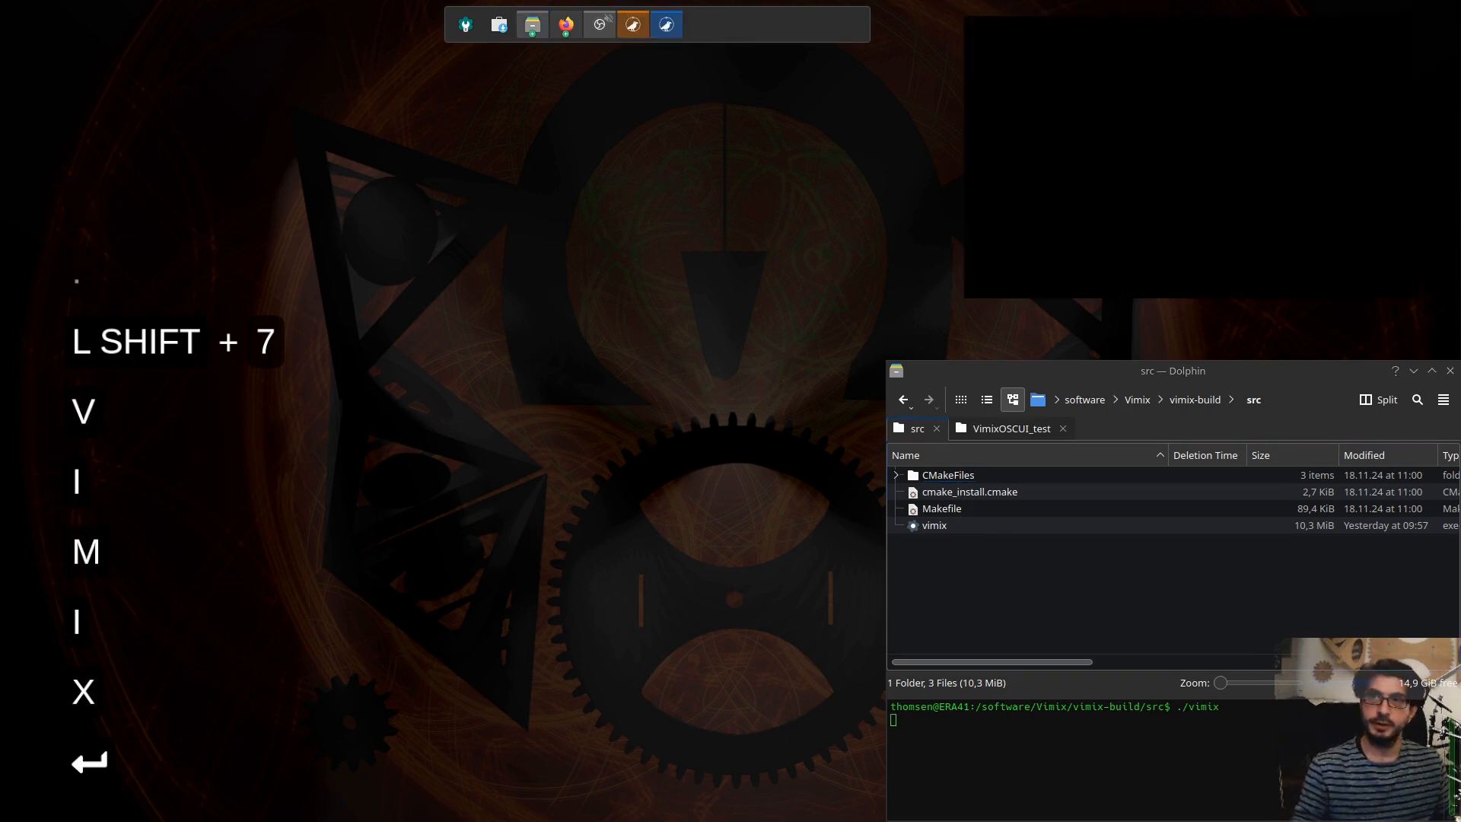
left_click_drag(465, 169, 426, 51)
scroll(603, 308, "down", 6)
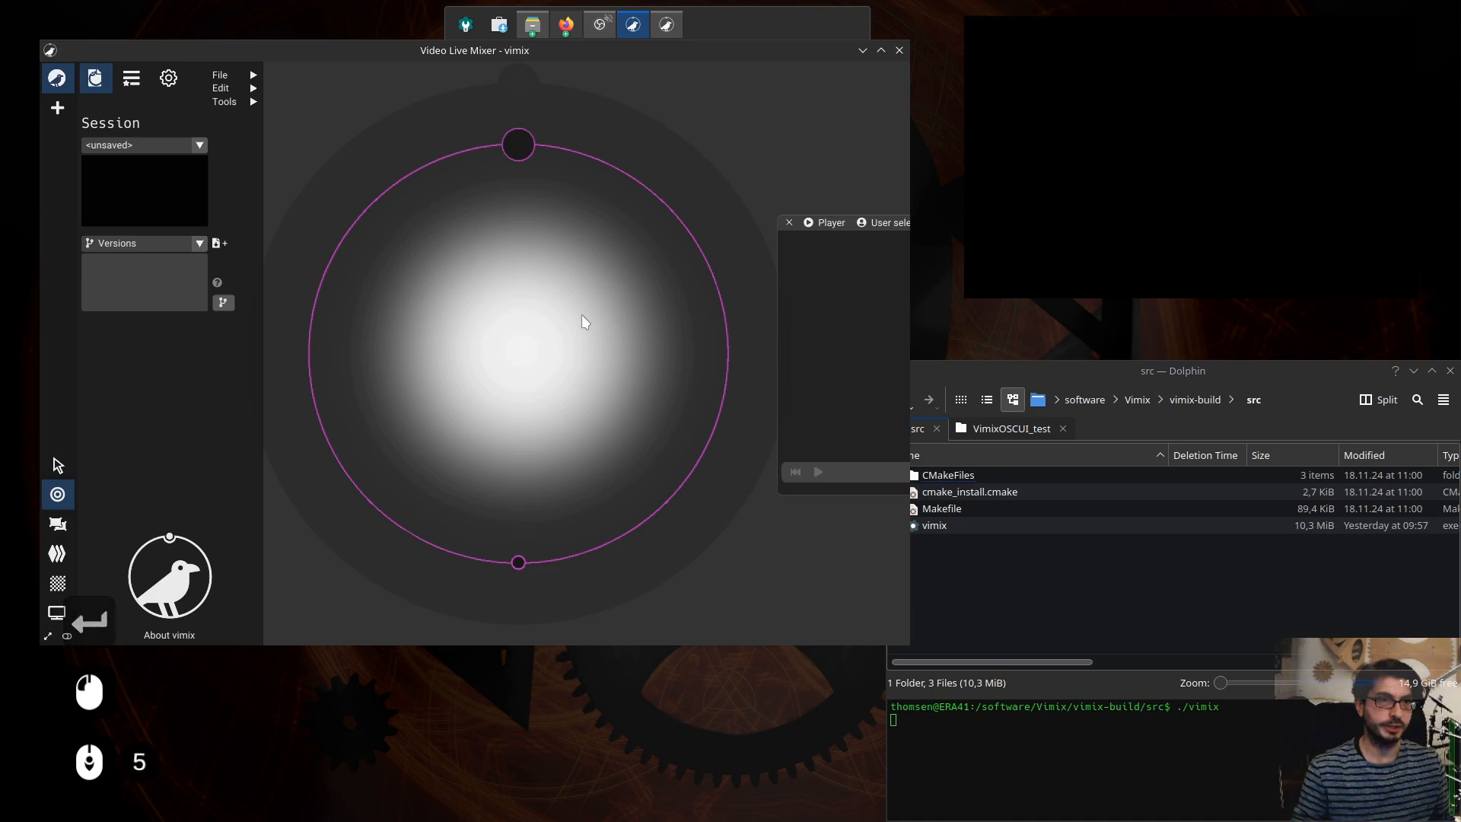
left_click(583, 309)
scroll(582, 311, "down", 2)
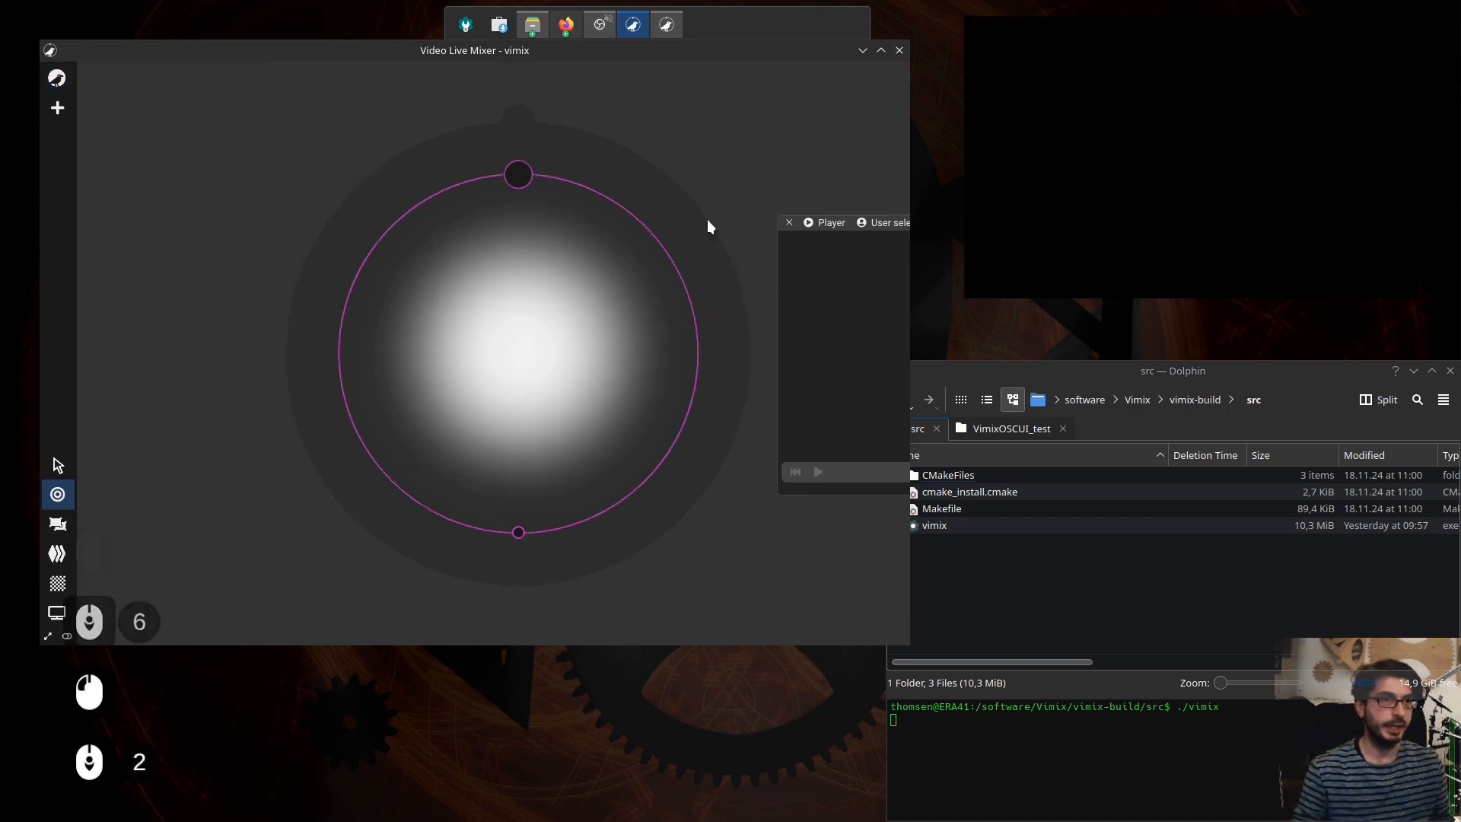
- Load all nine MP4 files from the sources folder of VimixOSCUI_test into the vimix mixing view
left_click(1094, 367)
left_click(1018, 423)
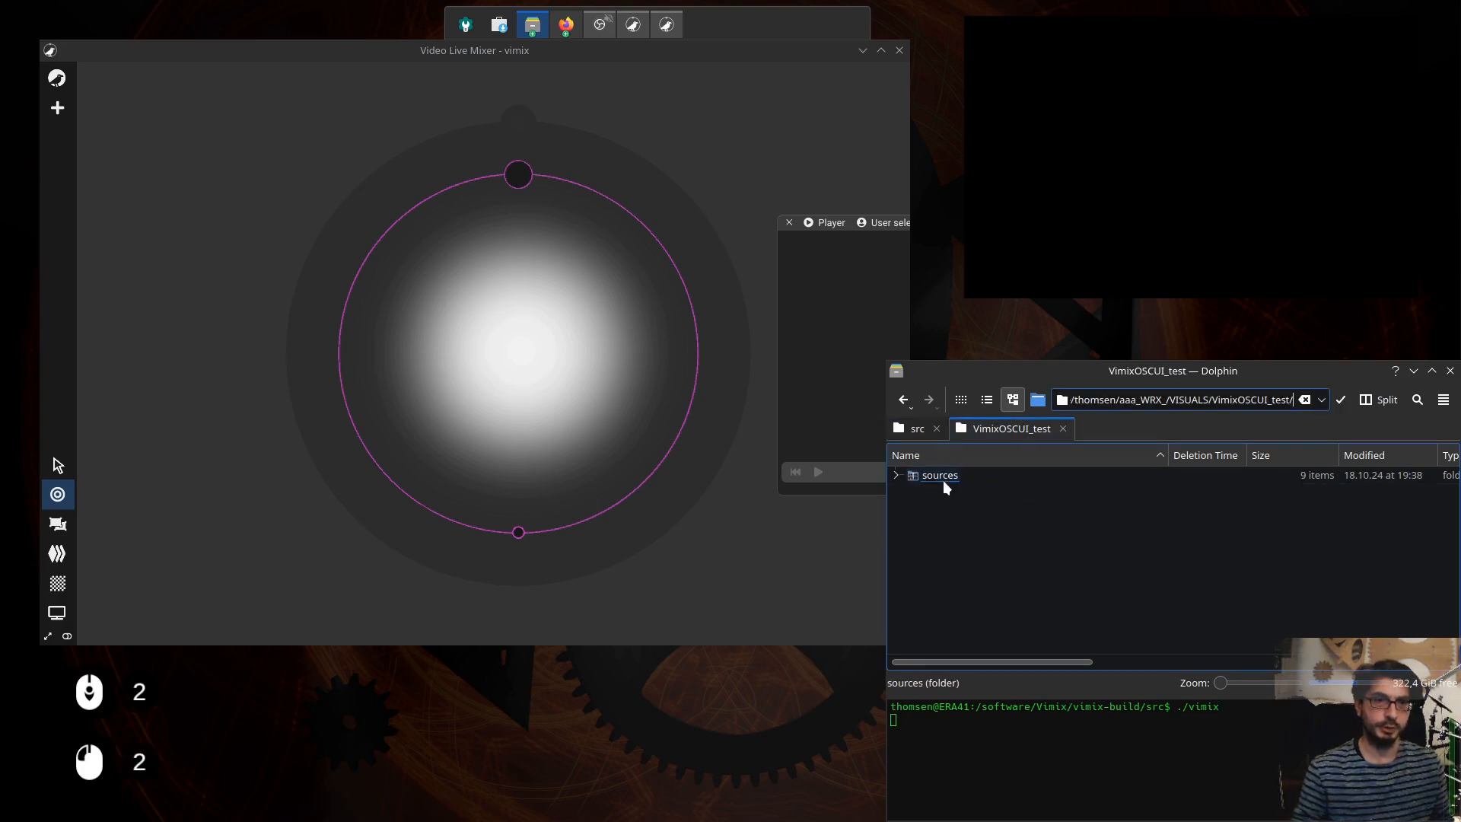
left_click(897, 474)
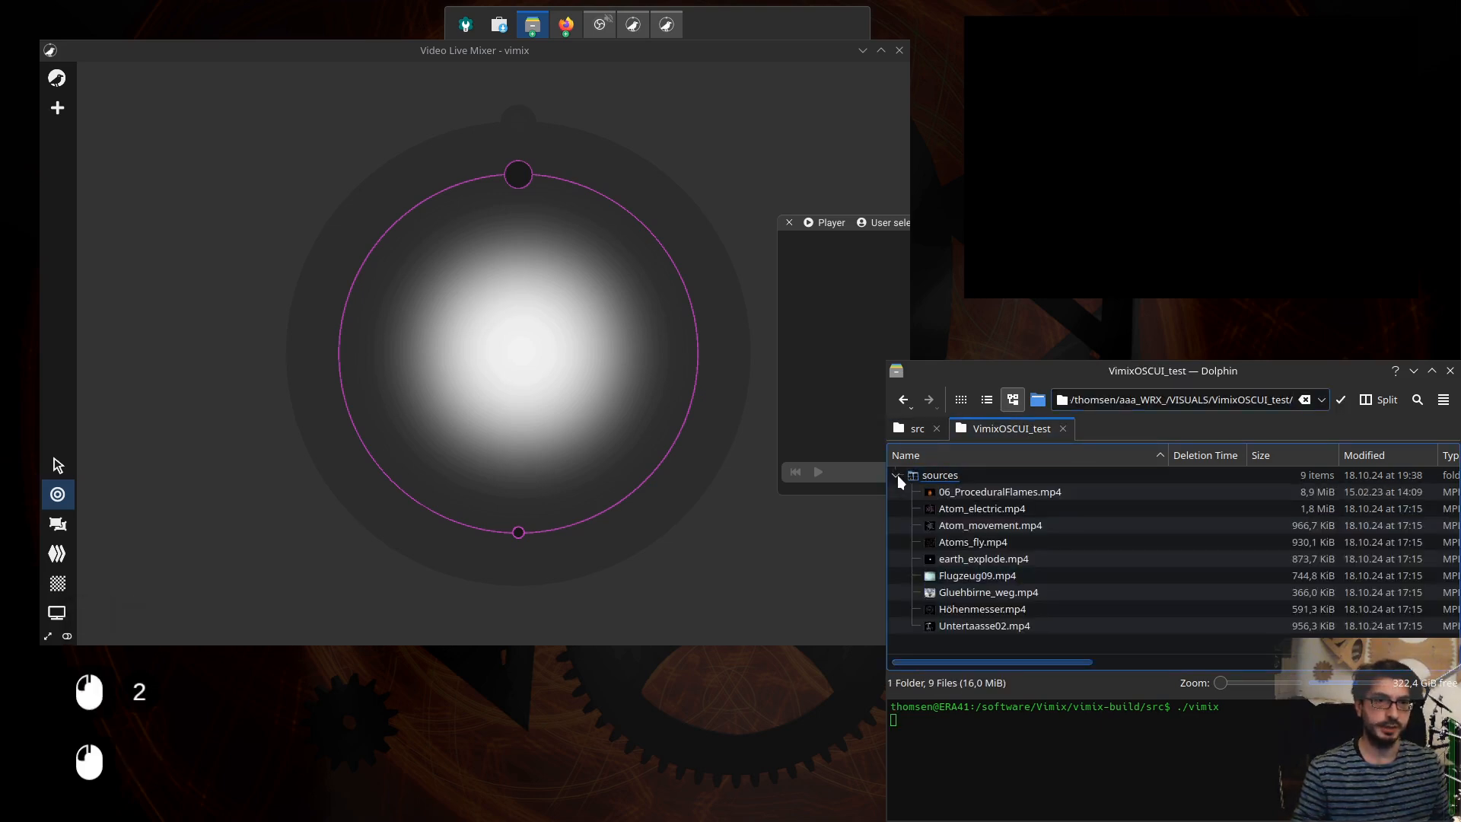
left_click(976, 631)
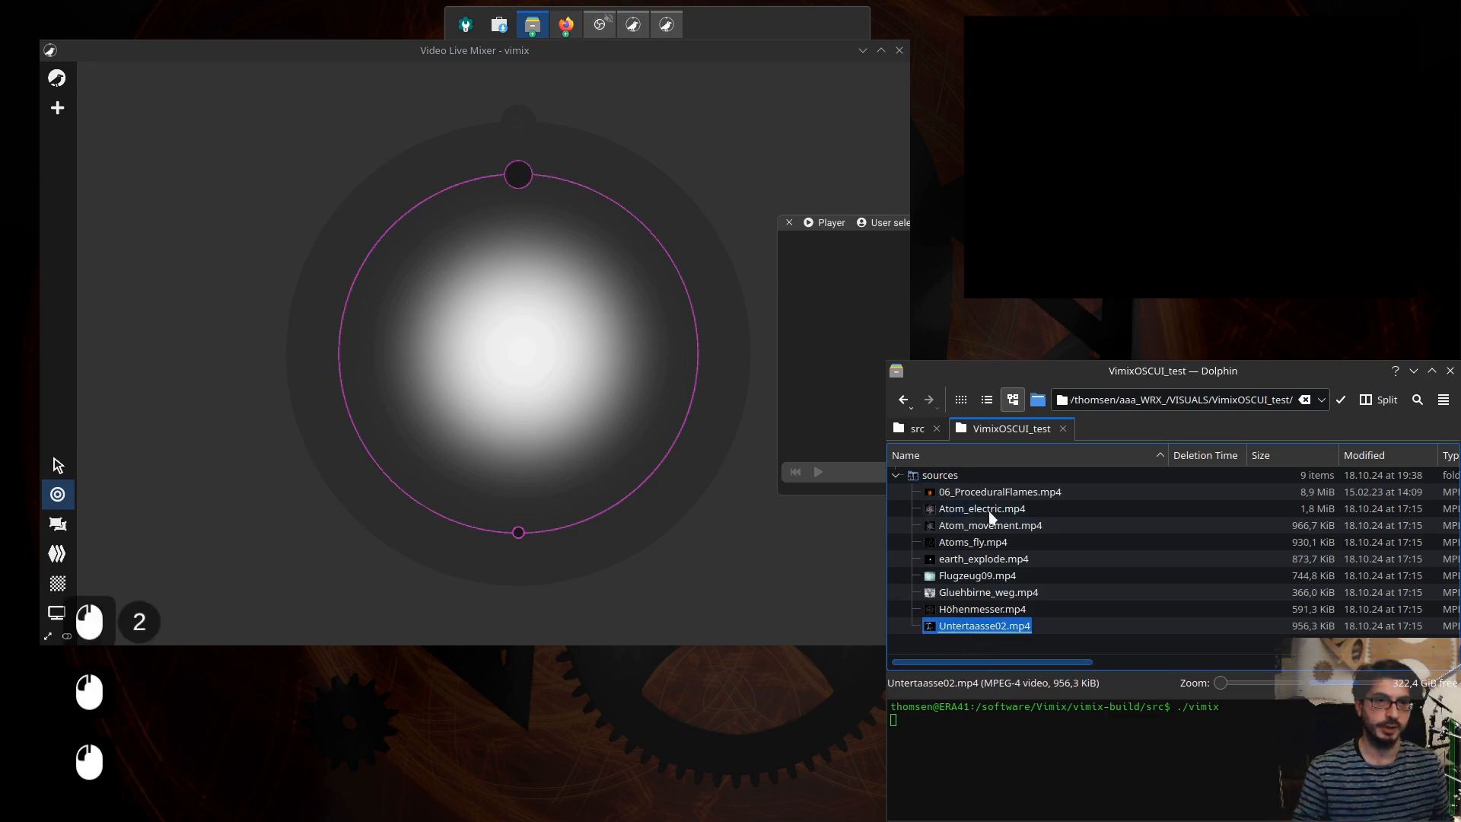
left_click(984, 493, "shift")
left_click_drag(981, 490, 527, 276)
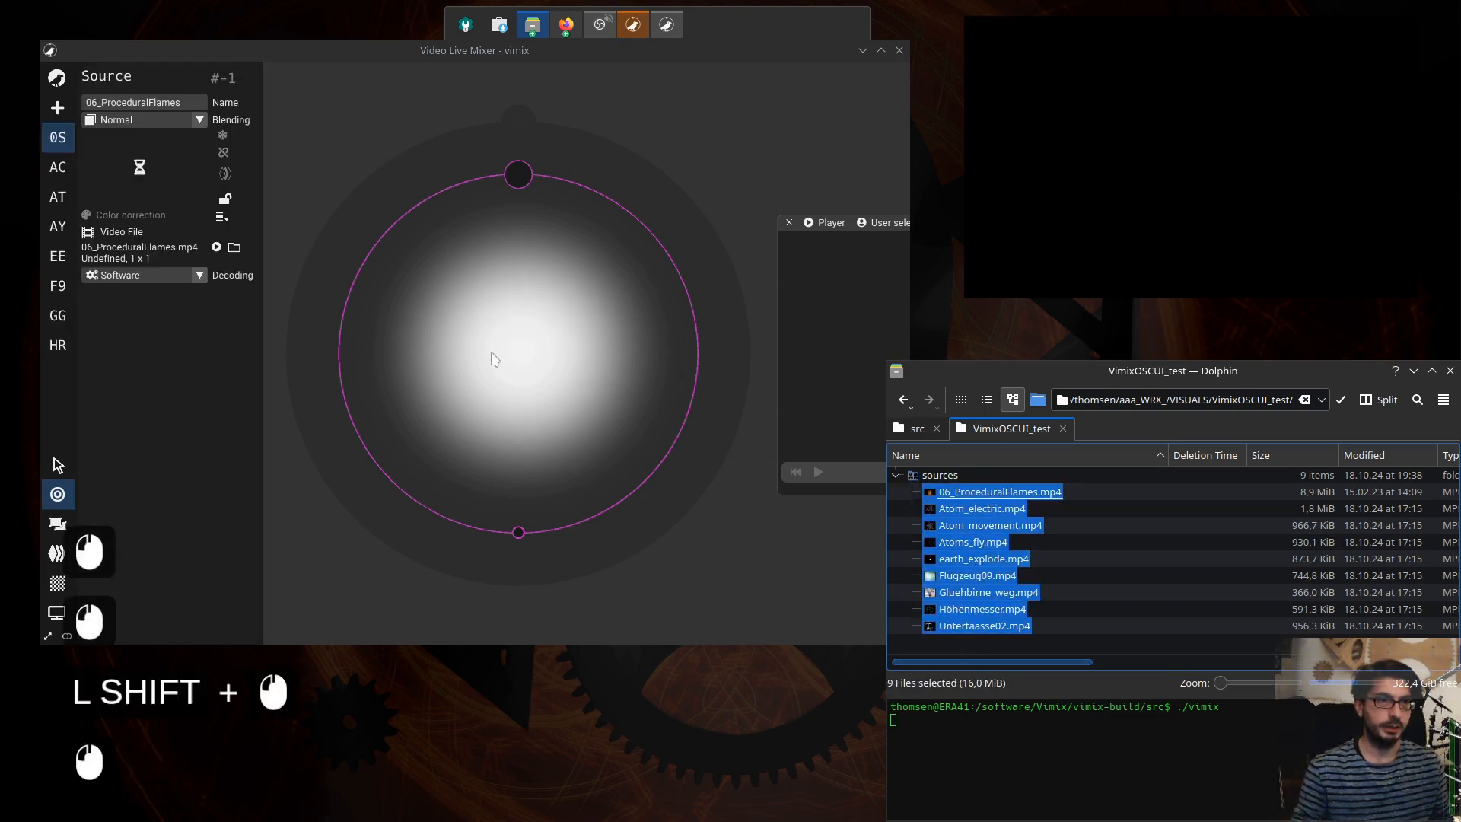
- Select all the newly loaded video sources and dispatch them around the mixing circle, then deselect them
left_click(720, 181)
left_click_drag(235, 85, 462, 263)
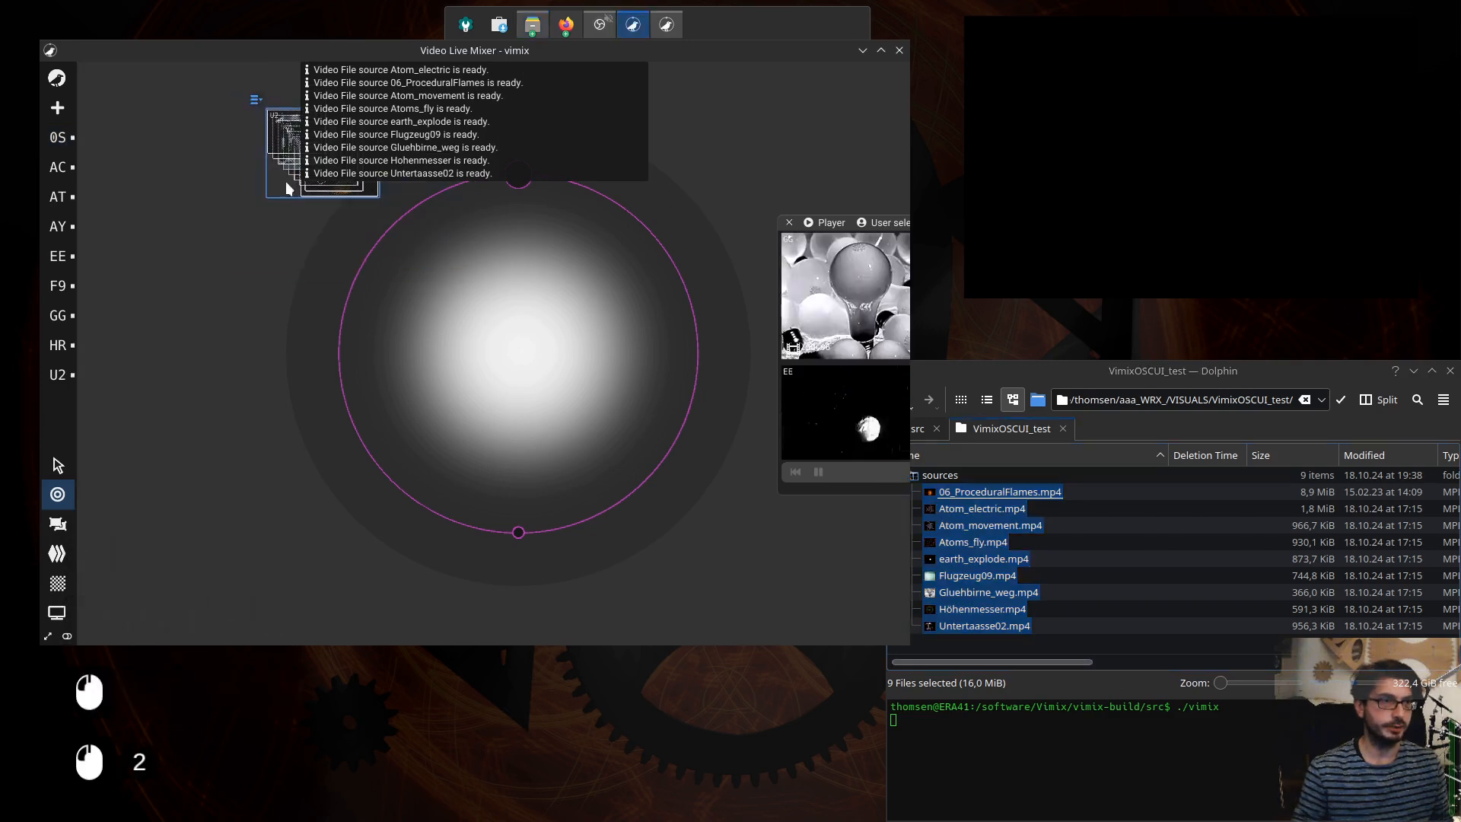
left_click(255, 99)
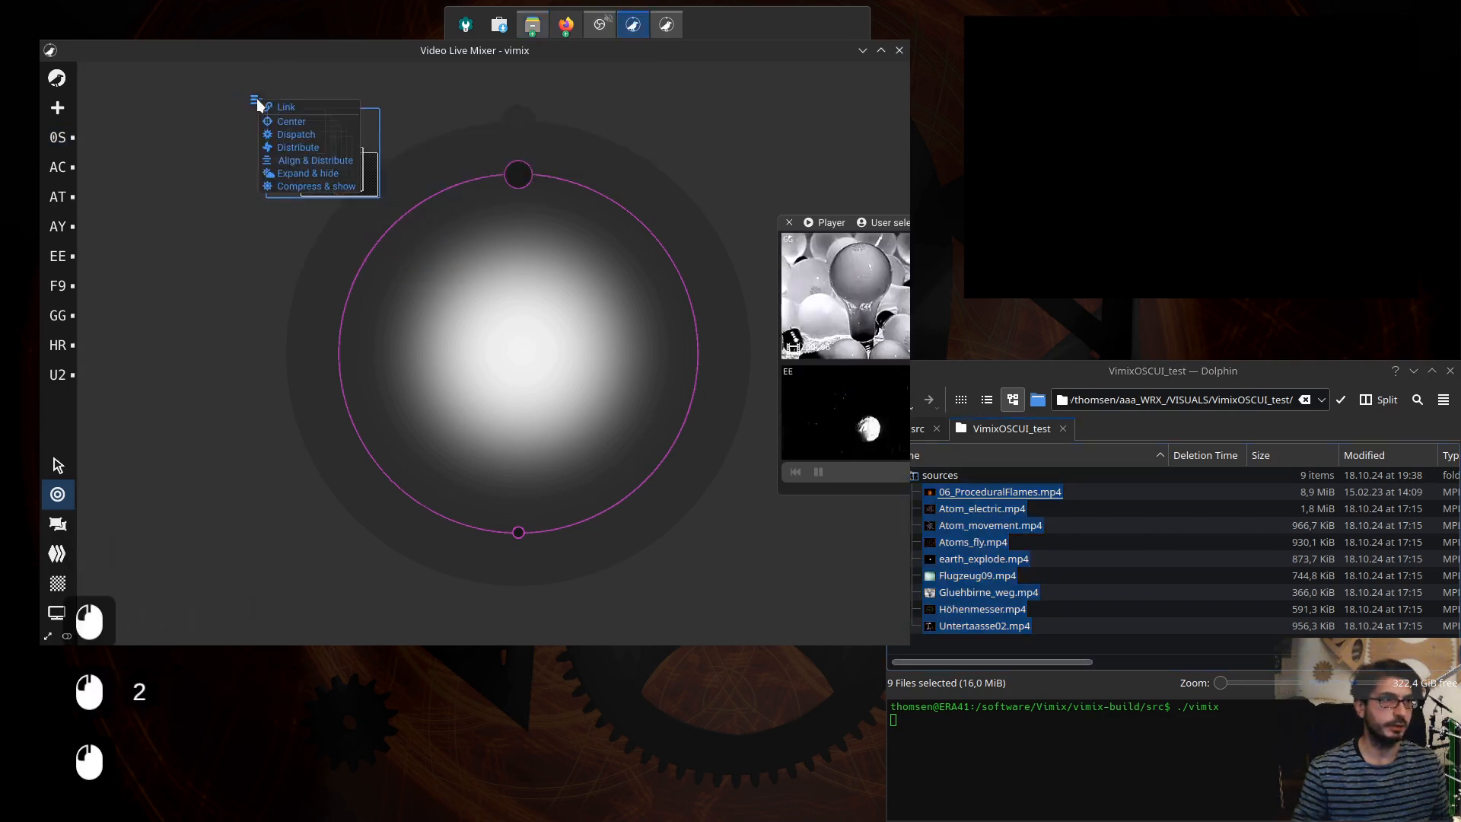
left_click(287, 135)
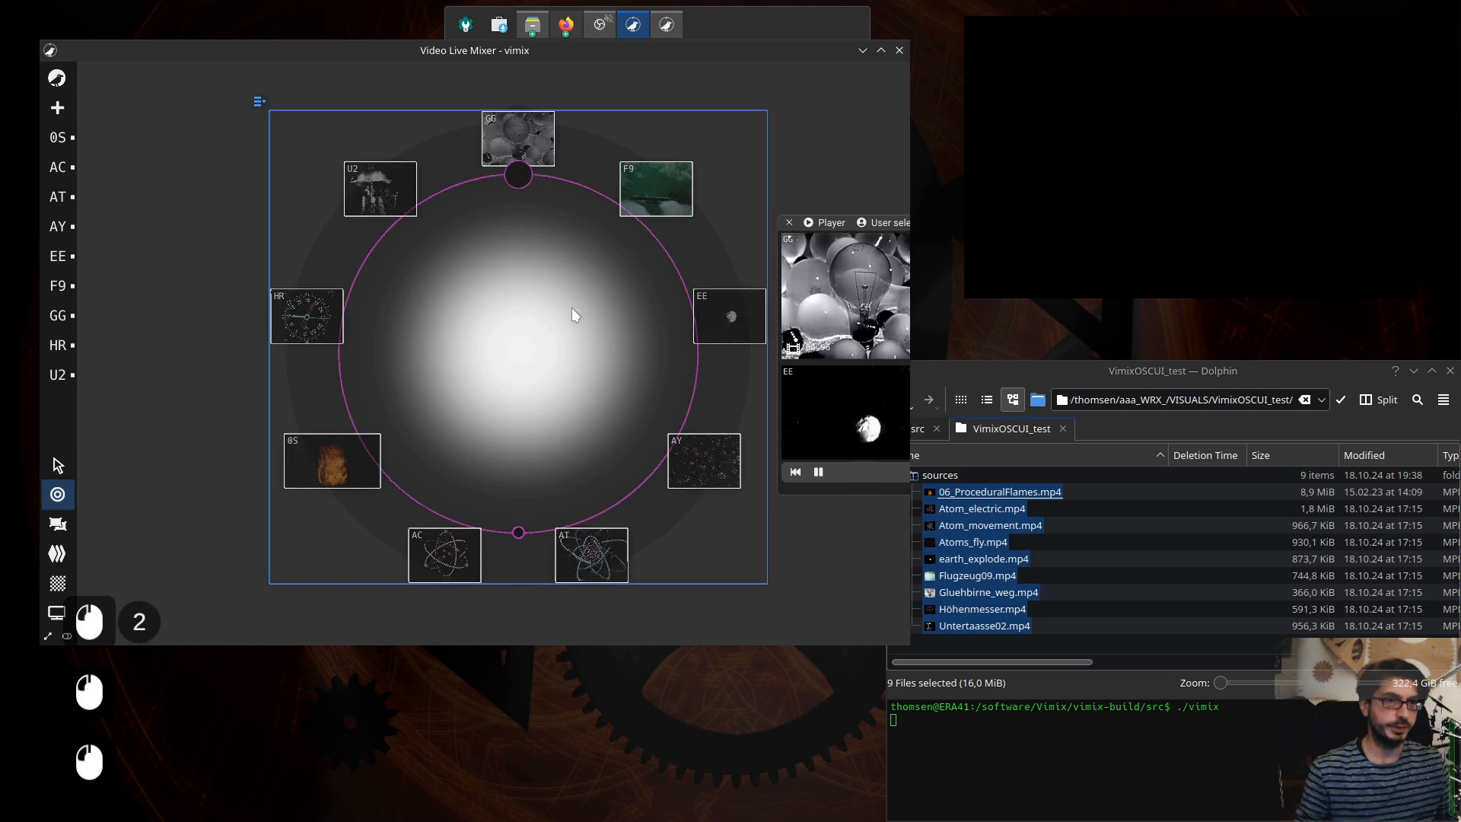
left_click(796, 137)
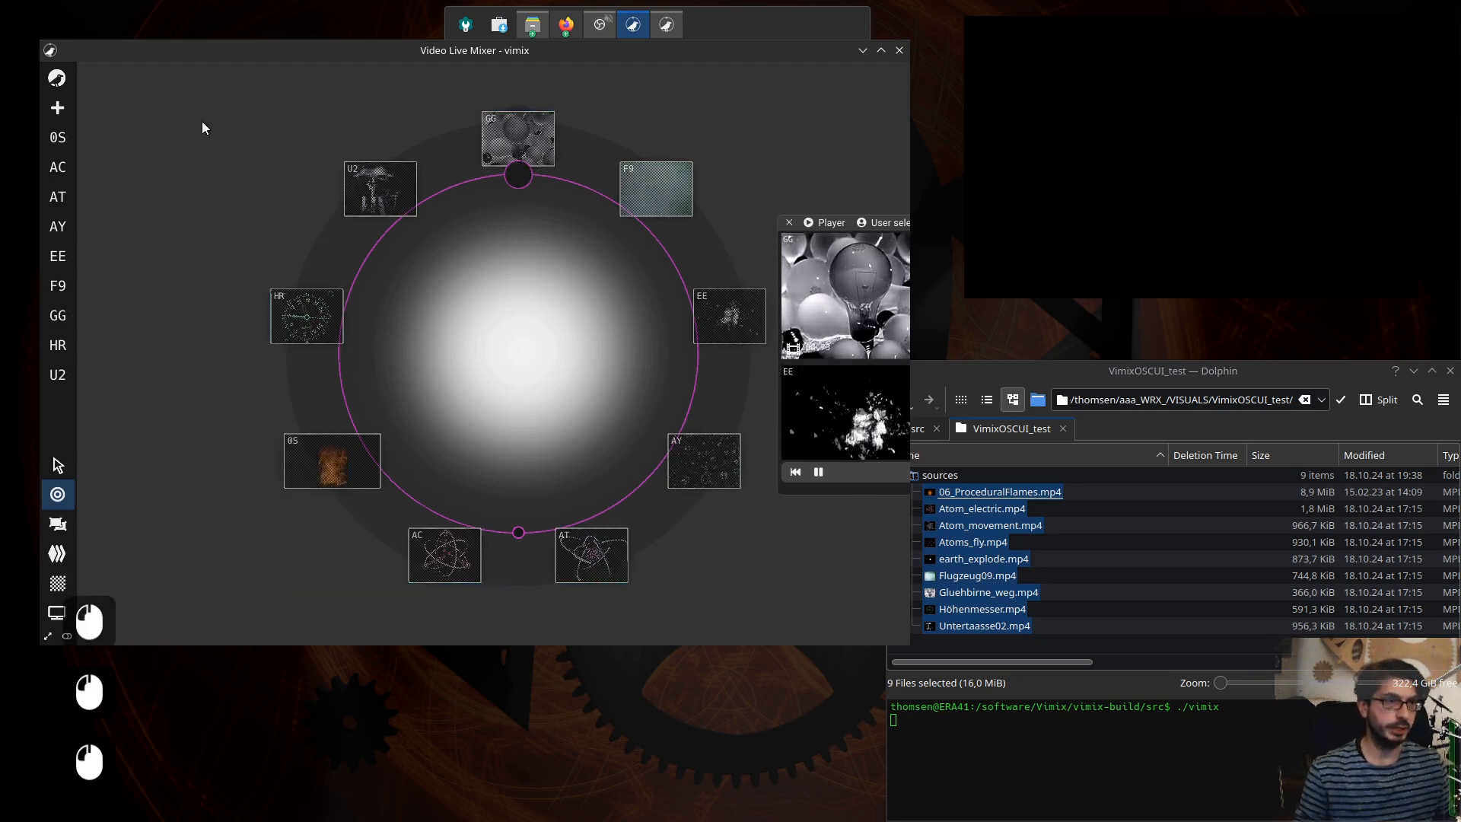
- Show the HR source in the Player and move the Player window fully inside the main window
left_click_drag(202, 121, 476, 385)
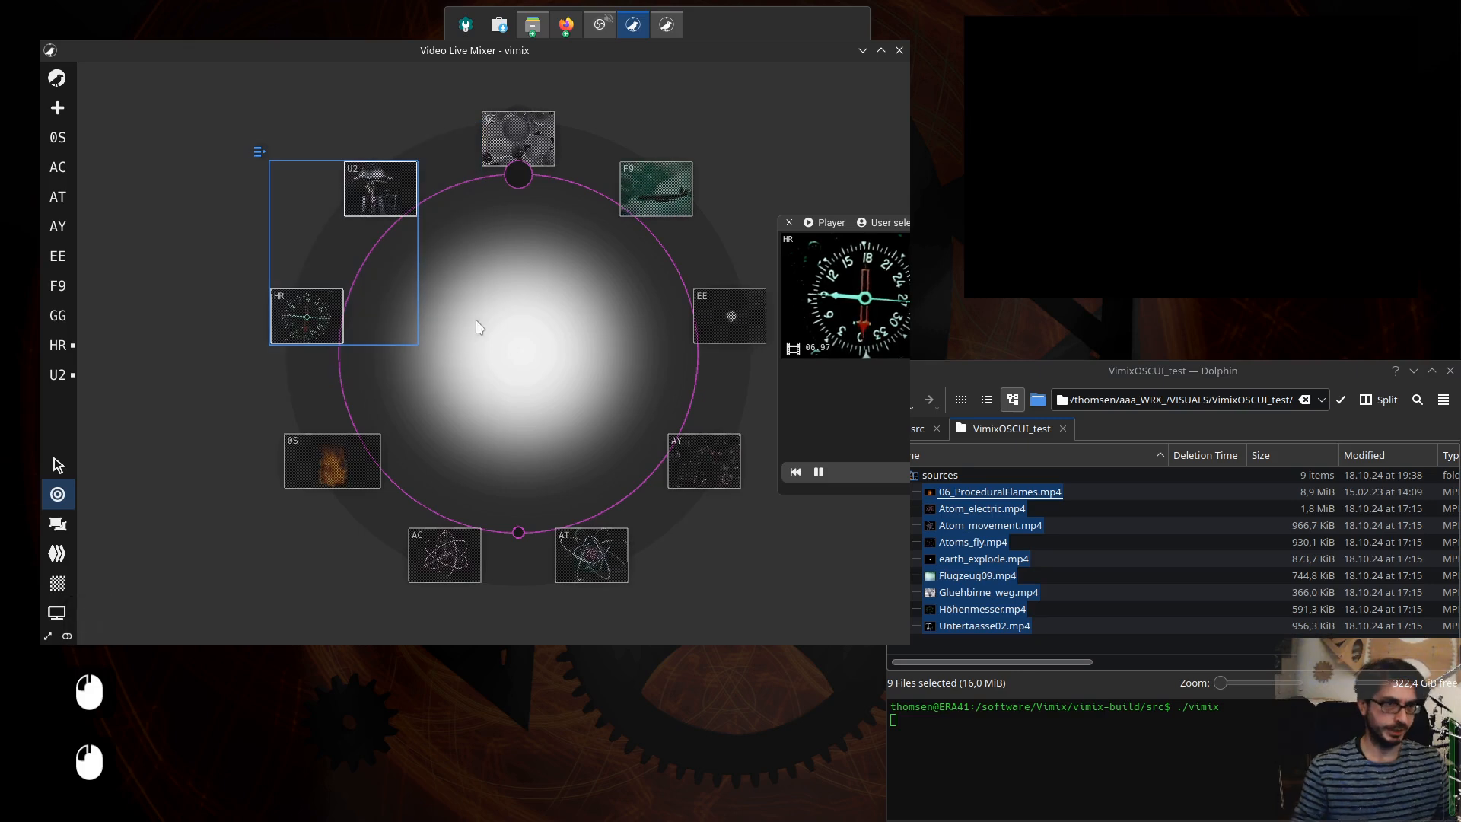
left_click(855, 301)
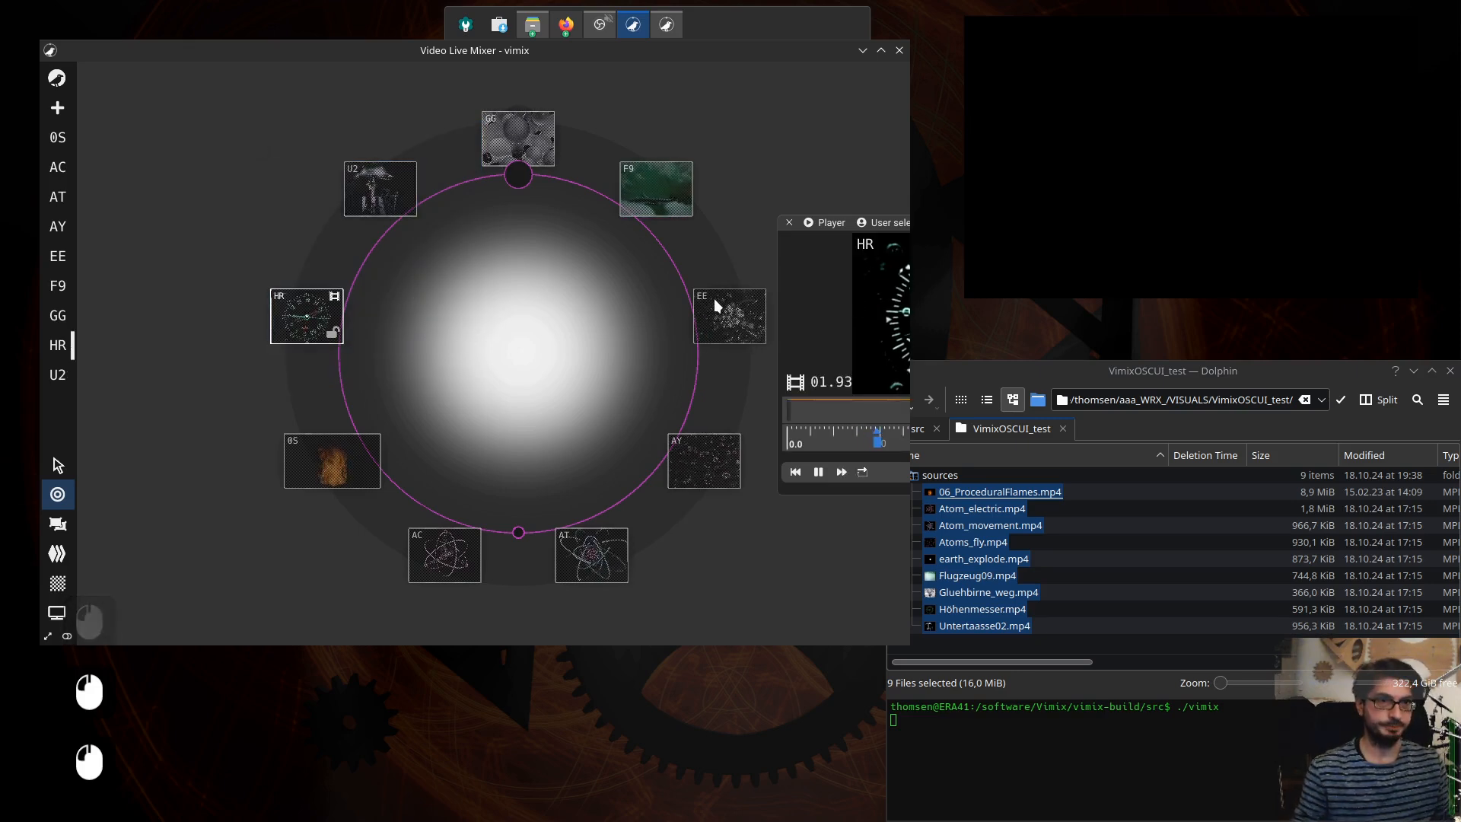
left_click_drag(823, 223, 527, 372)
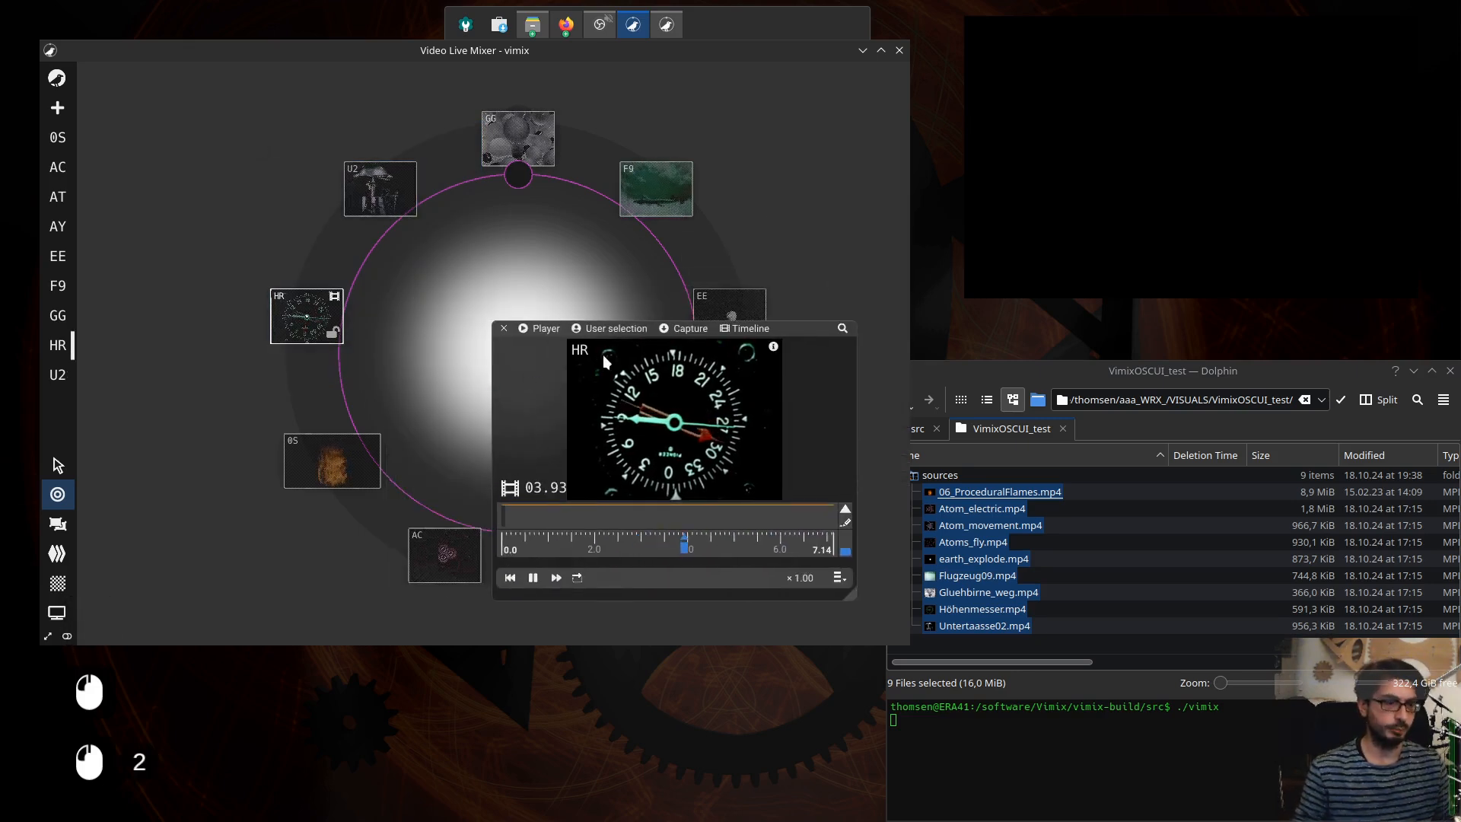
key("ctrl")
key("ctrl+p")
key("ctrl+p")
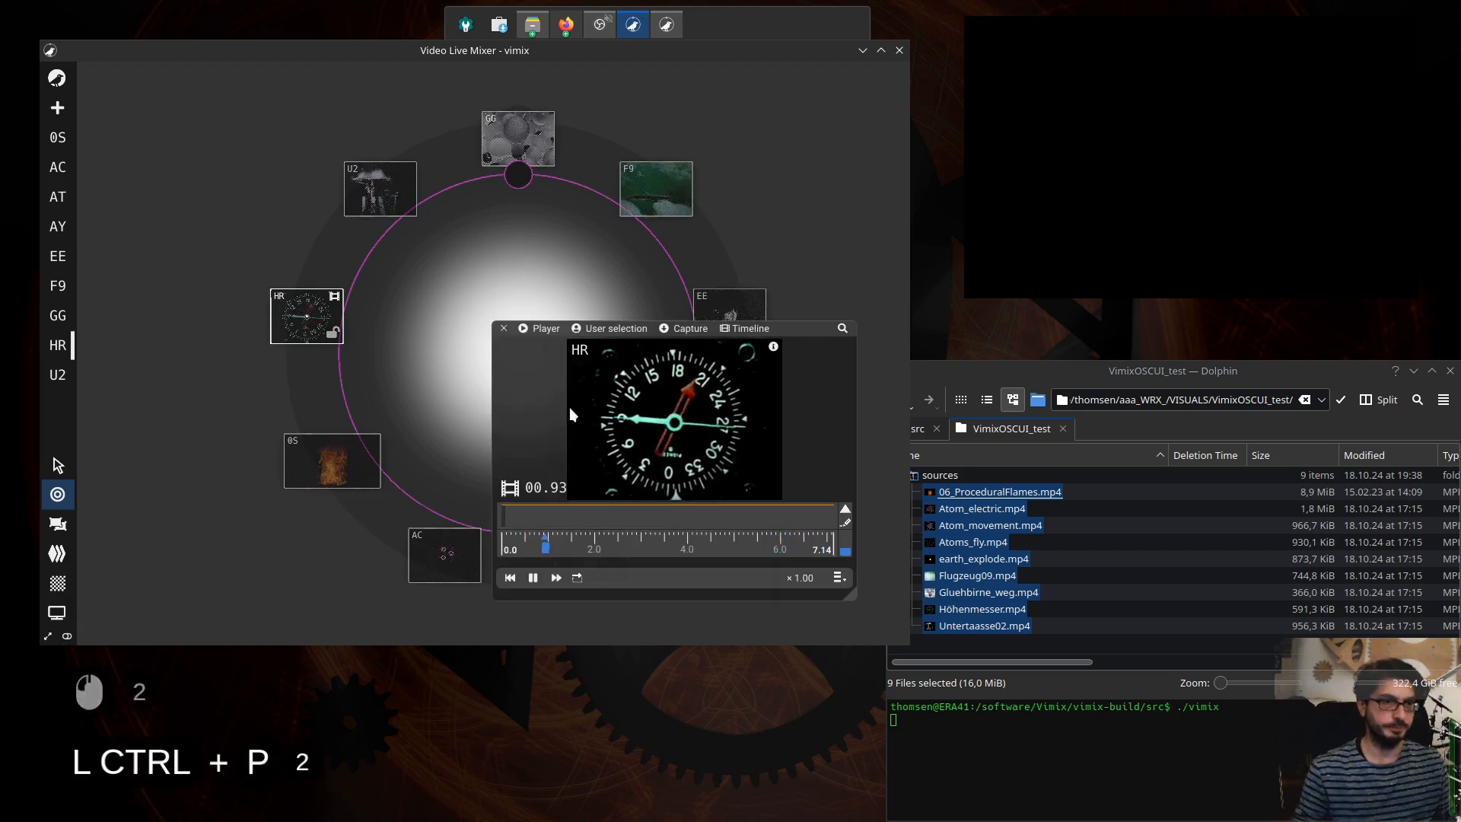
- Create a player batch from the HR and U2 sources
left_click(611, 330)
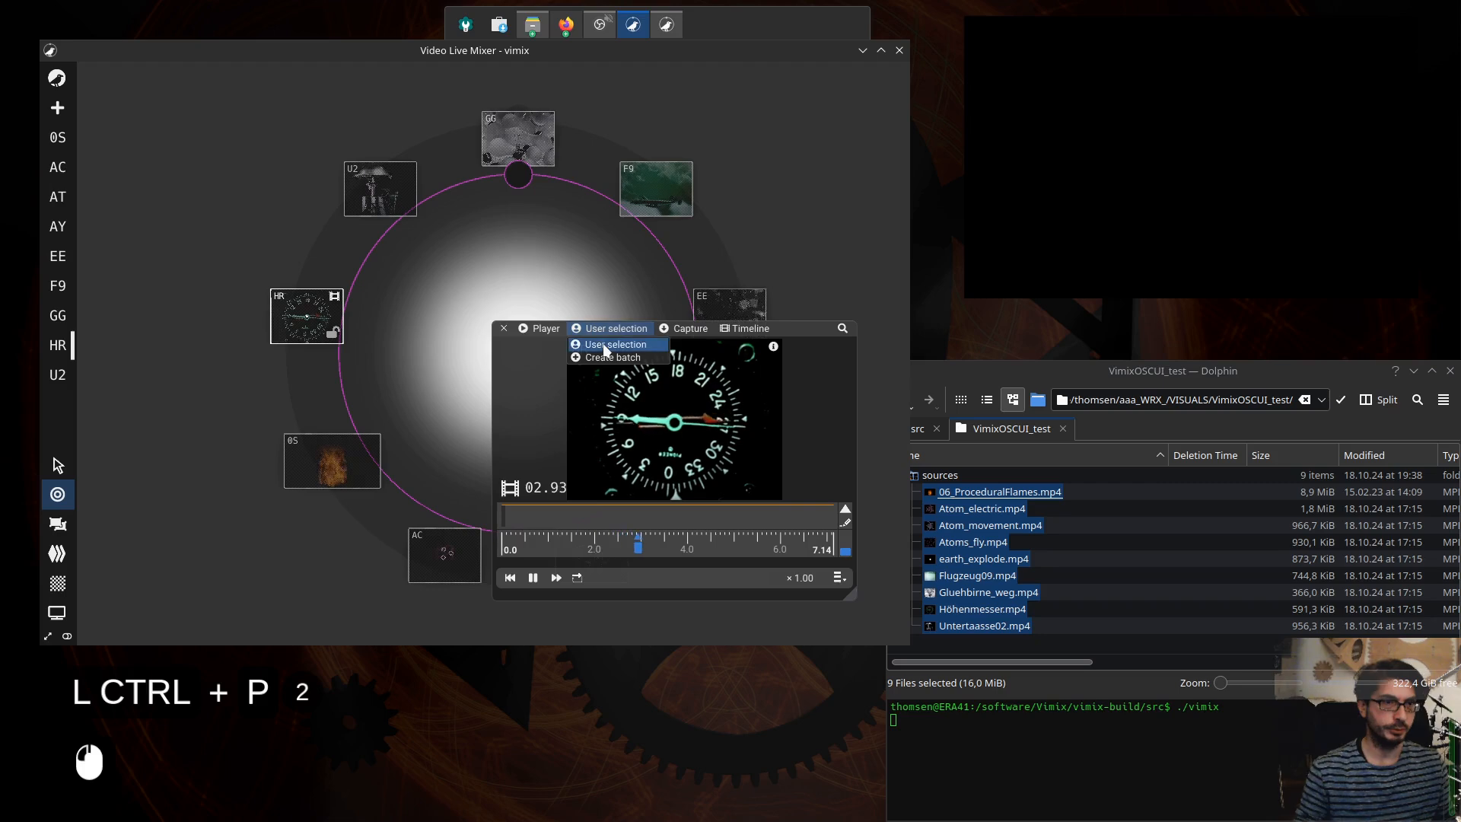
left_click(602, 341)
left_click_drag(195, 133, 447, 344)
left_click(612, 328)
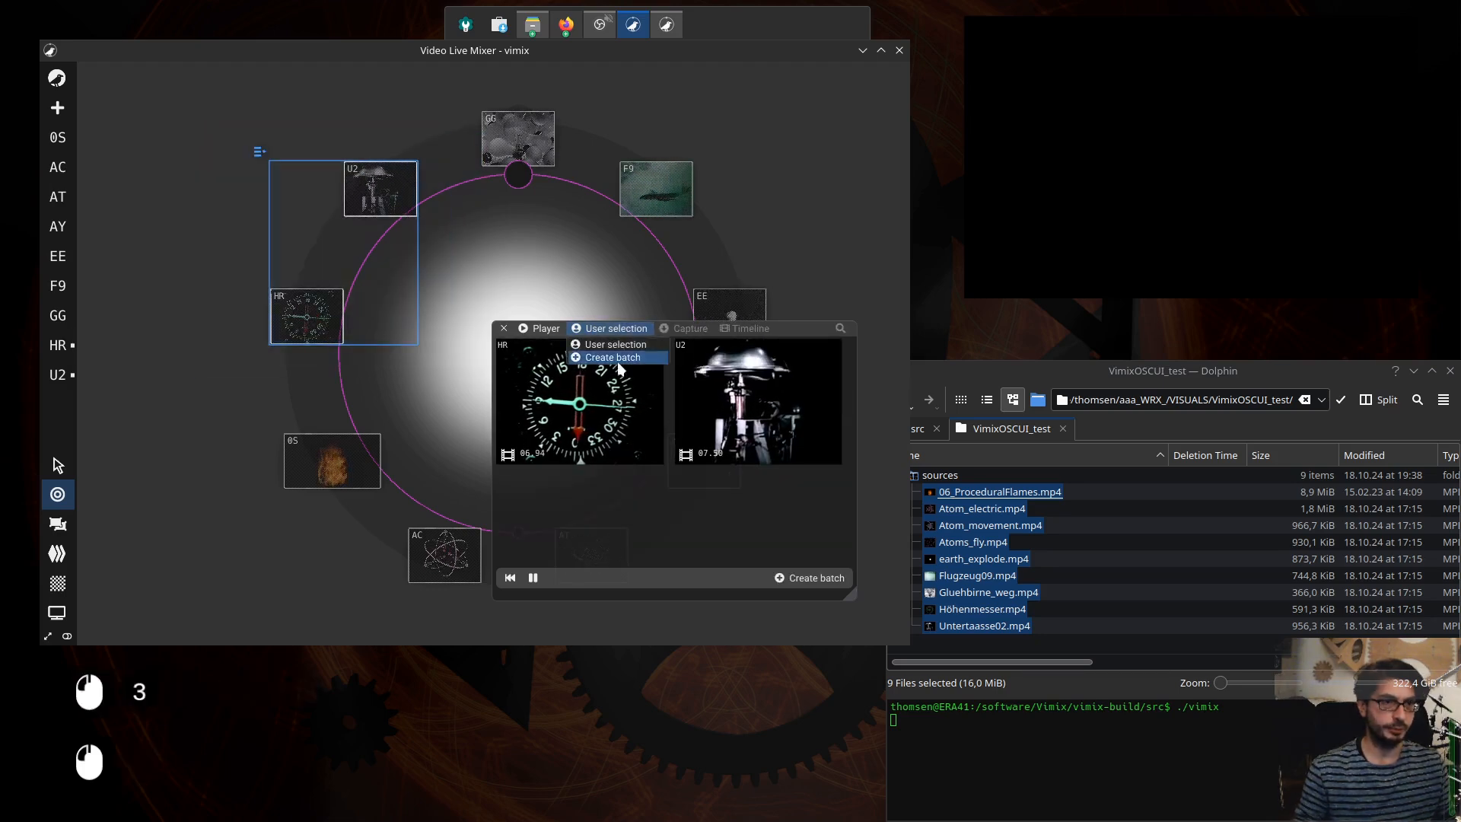
left_click(626, 357)
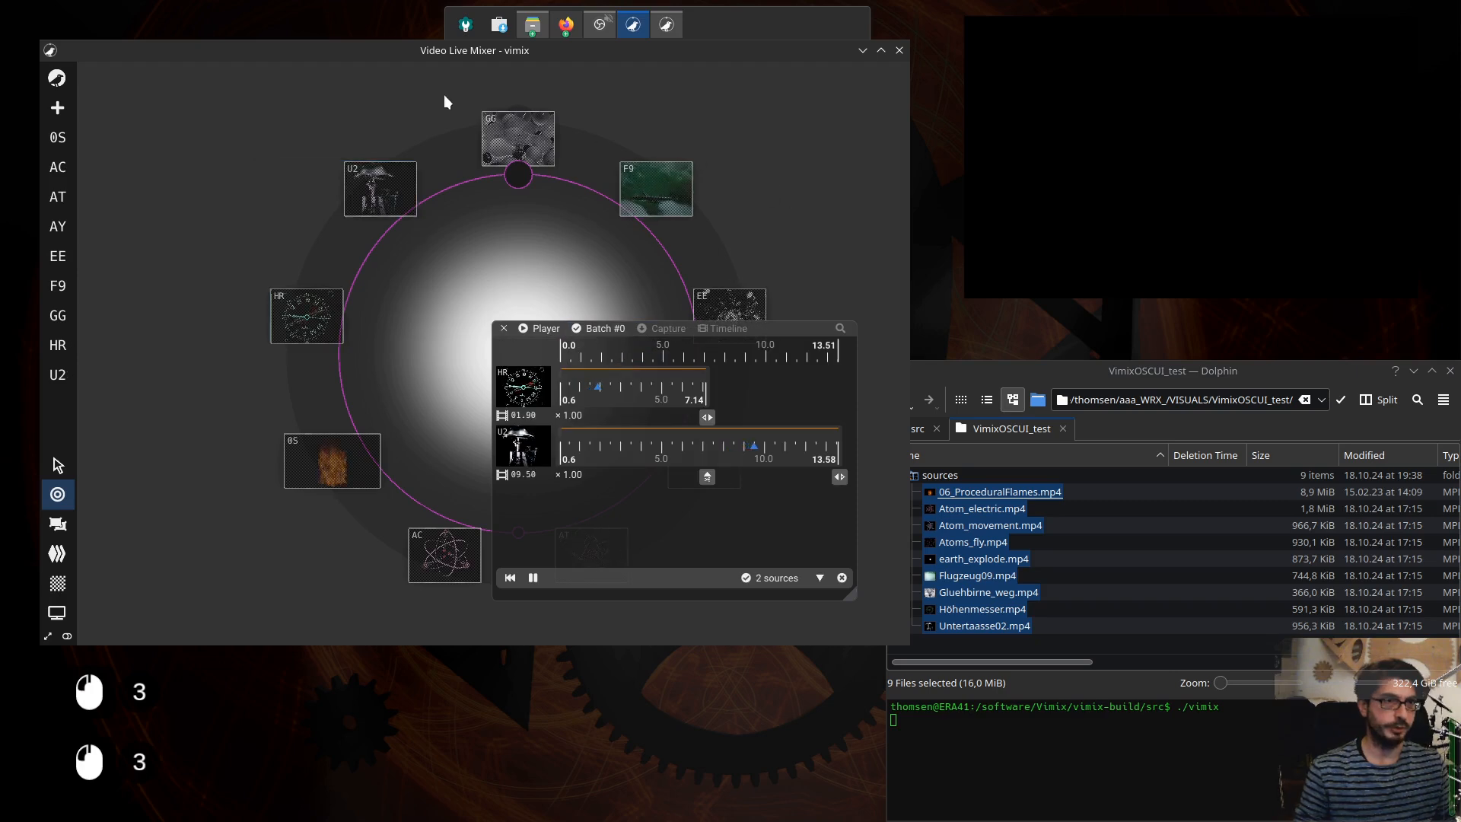
- Create a second player batch from the GG and F9 sources
left_click_drag(441, 88, 746, 257)
left_click(601, 329)
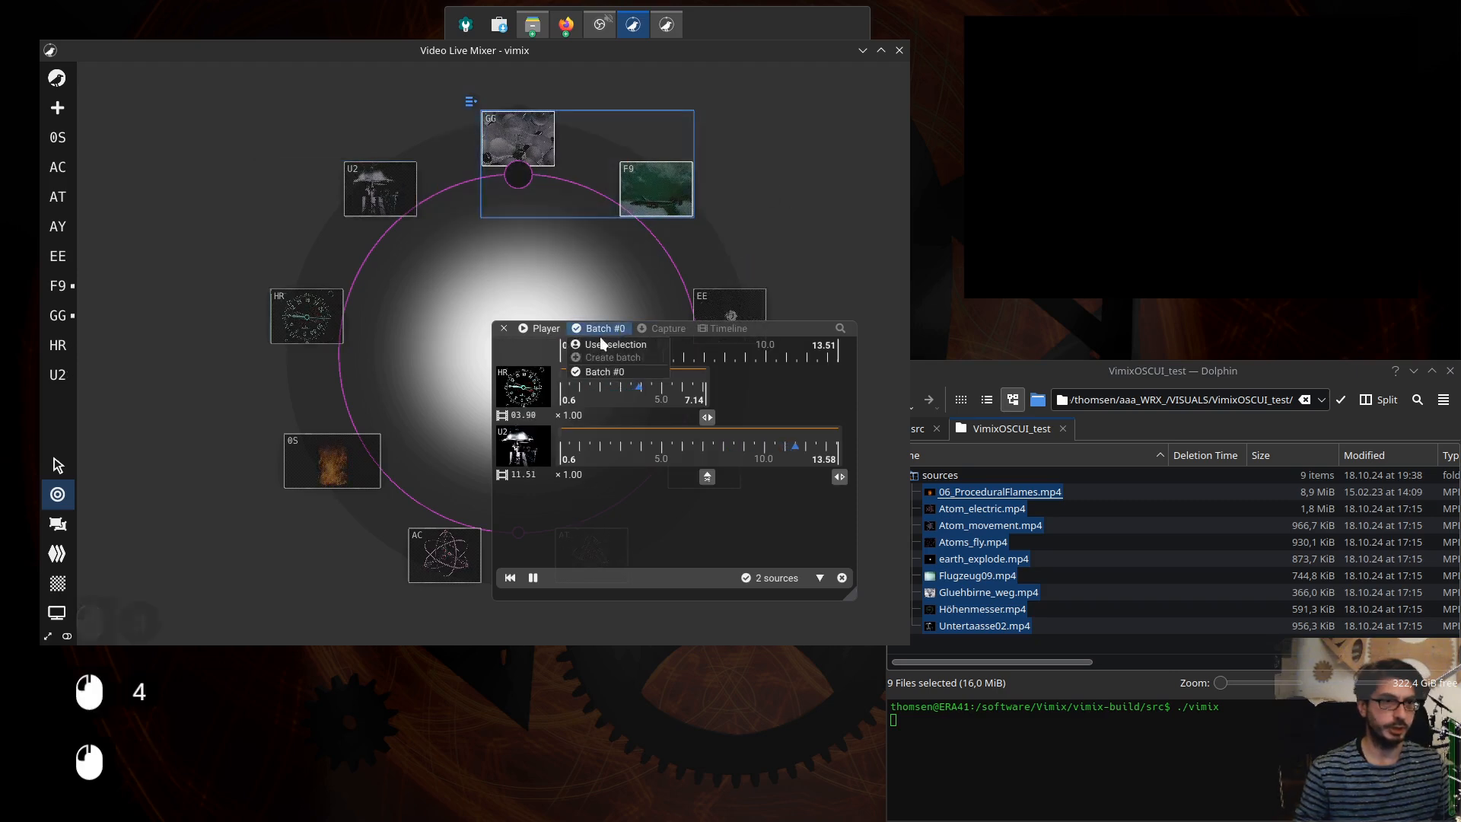
left_click(601, 344)
left_click(601, 328)
left_click(613, 358)
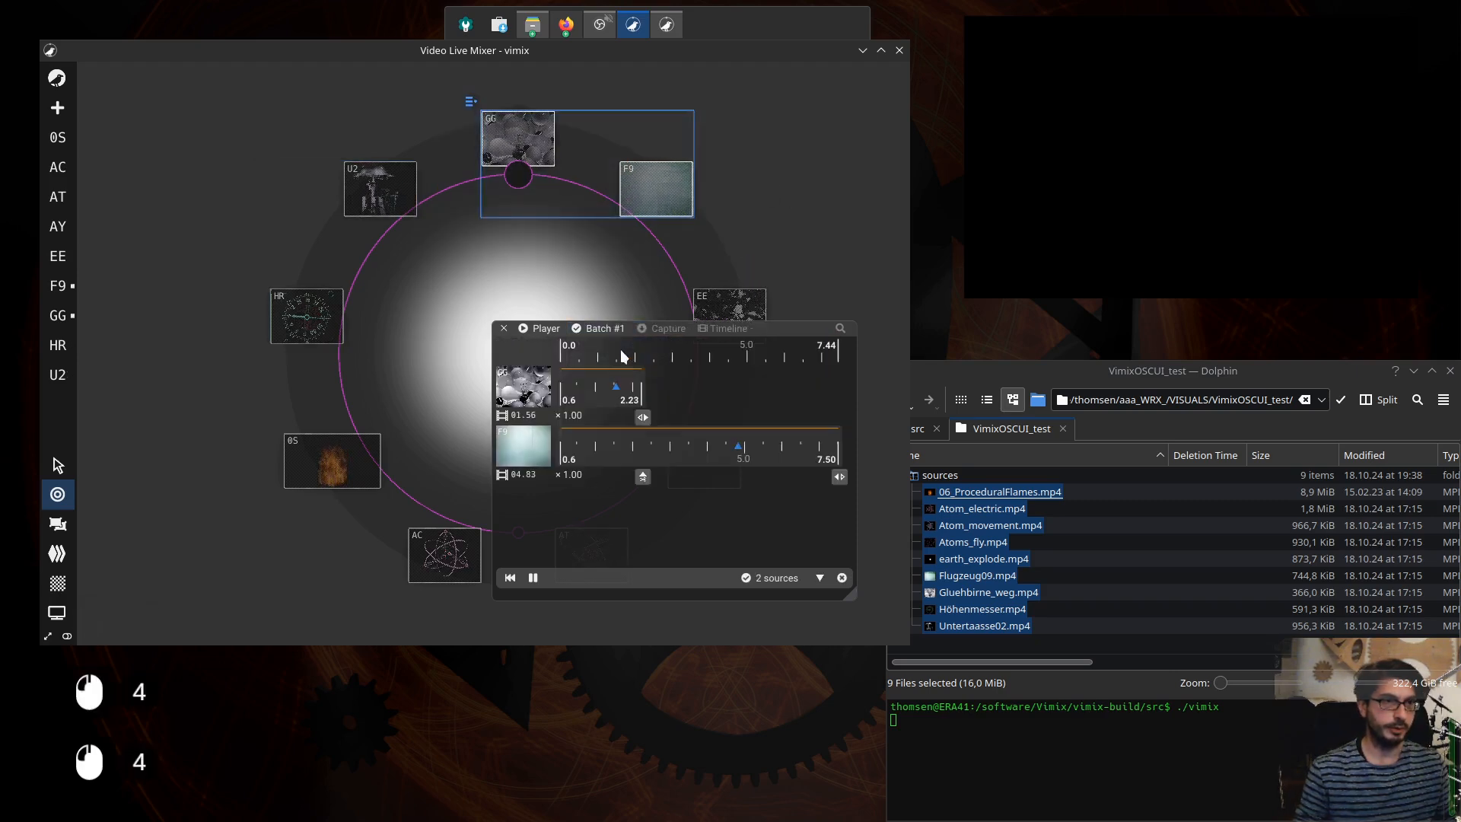
- Move the Player clear of the lower sources and create a third batch from 0S, AC, AT and AY
left_click_drag(776, 333, 865, 464)
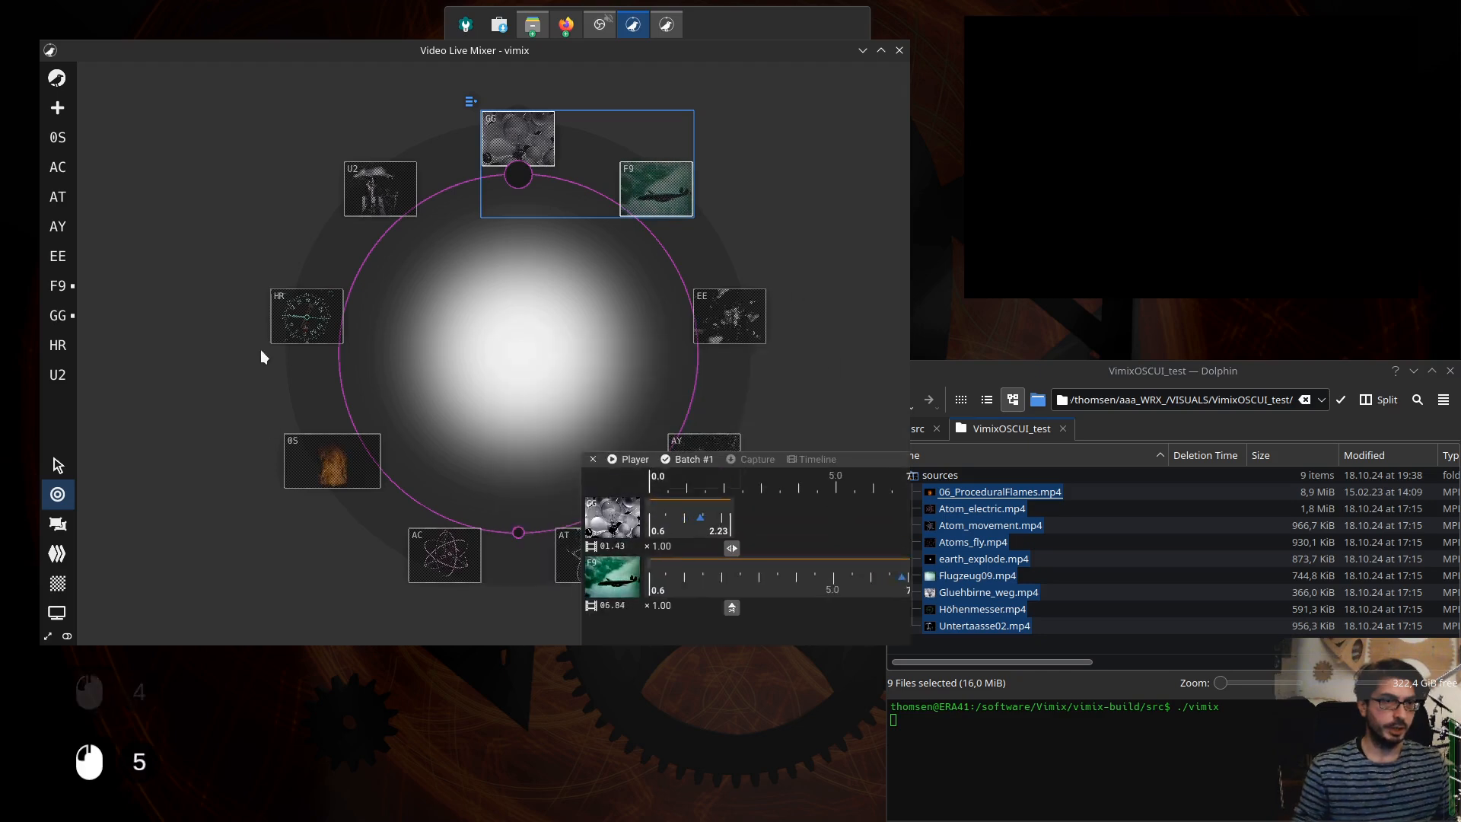
left_click_drag(243, 367, 761, 556)
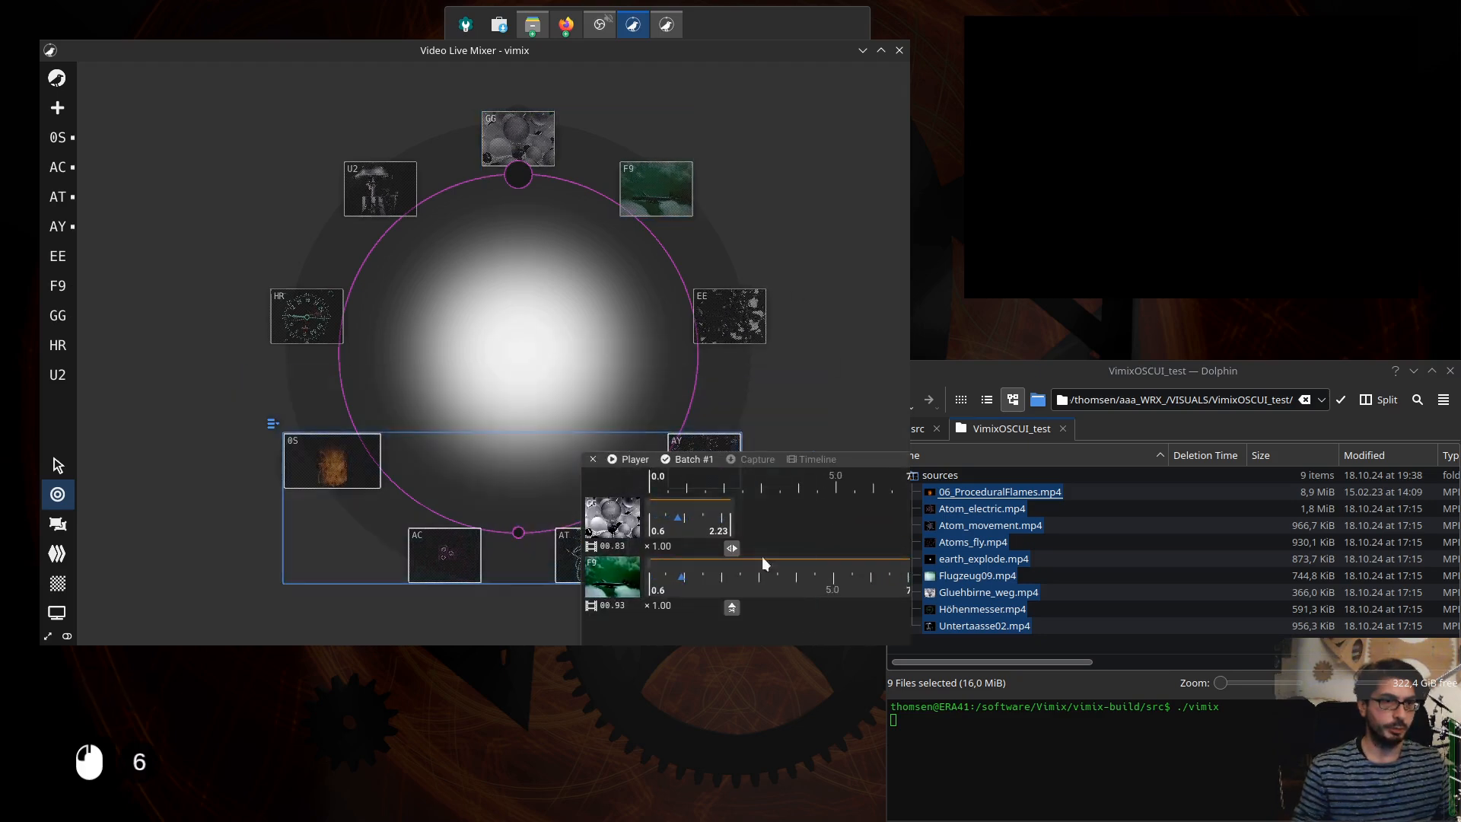
left_click(697, 459)
left_click(710, 475)
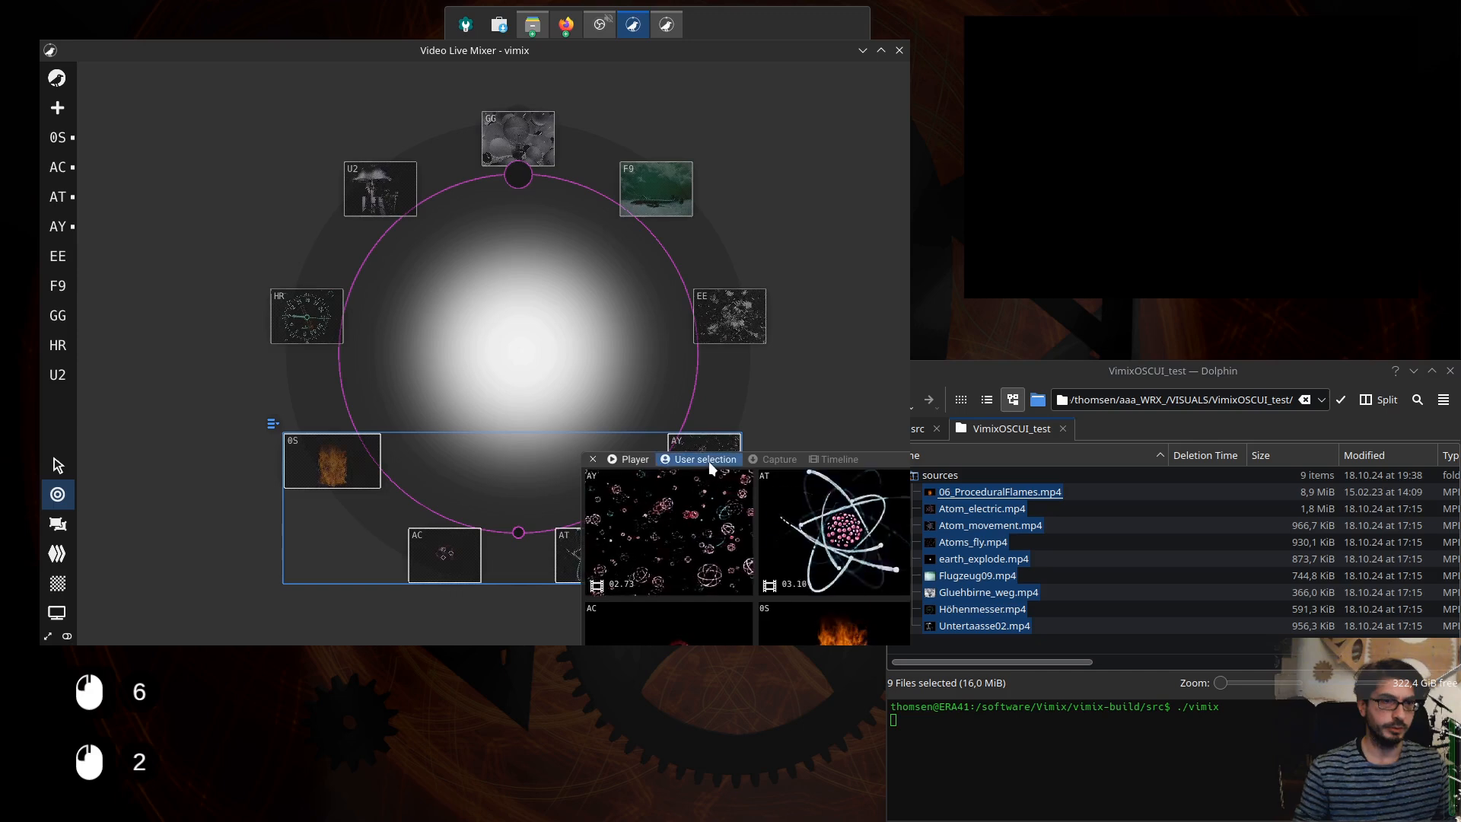
left_click(710, 461)
left_click(701, 488)
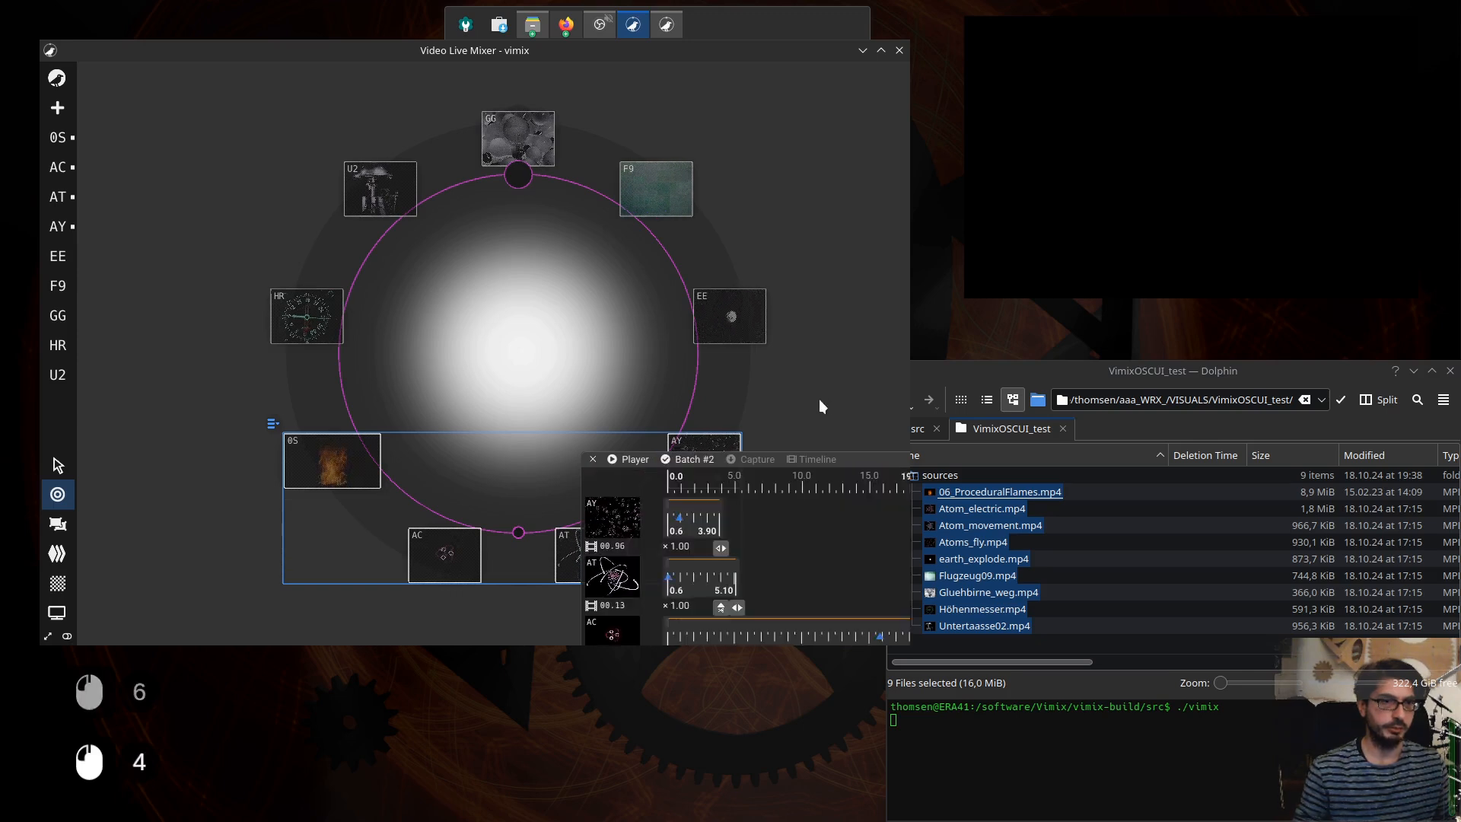
- Check the list of player batches, deselect the sources and move the Player window fully into view
left_click(694, 458)
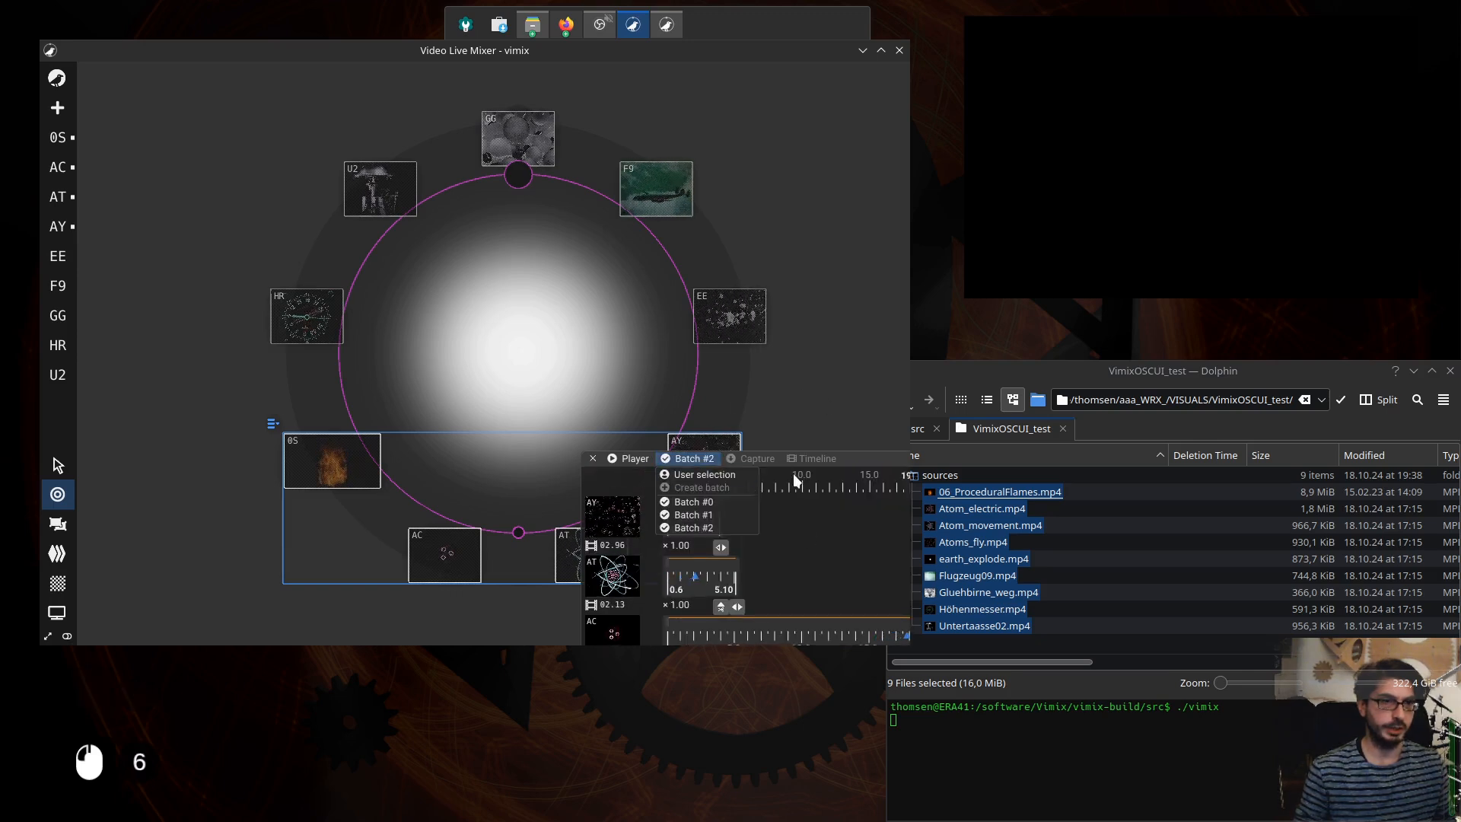
left_click(770, 390)
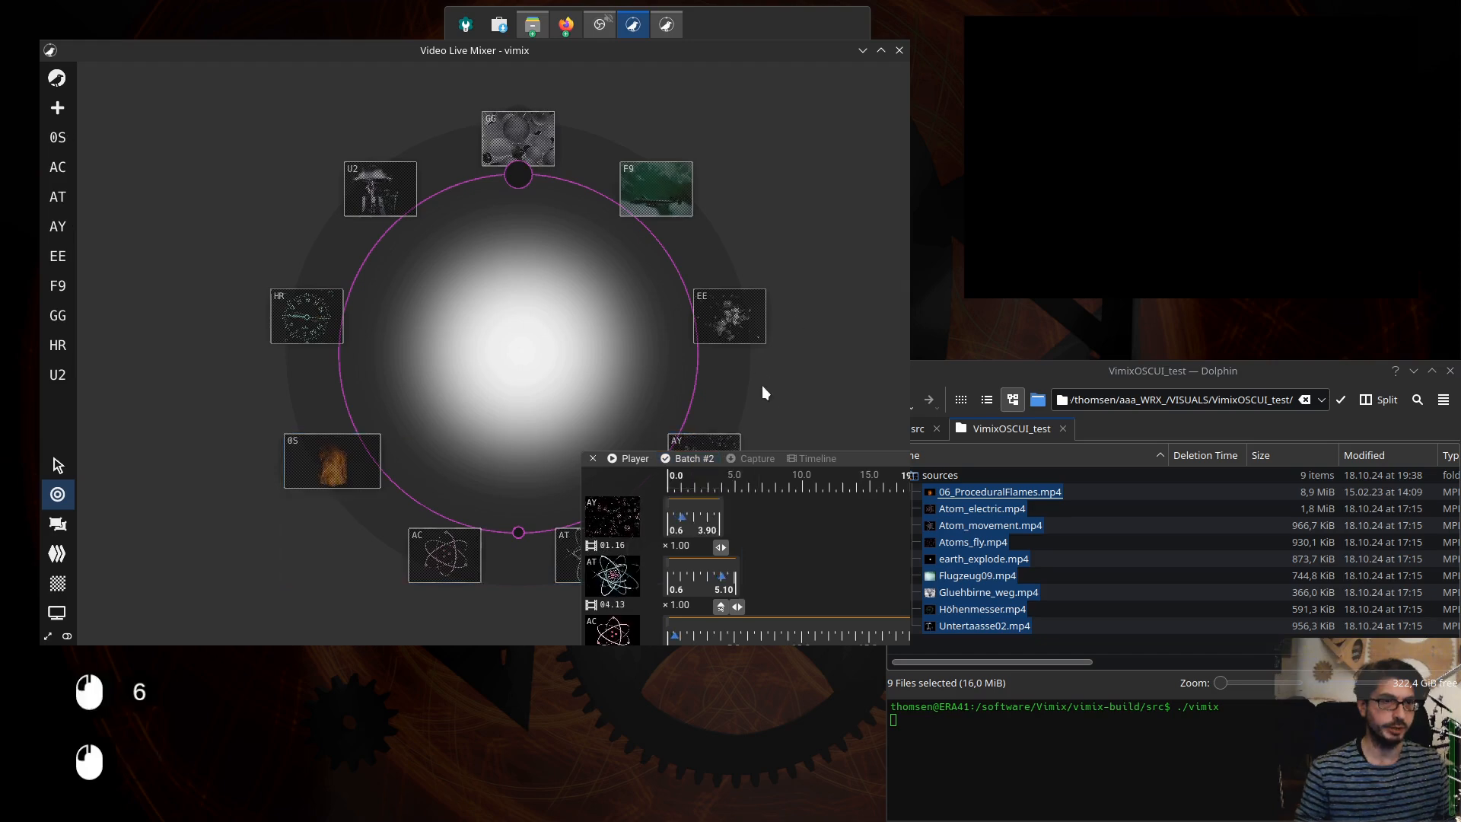
left_click_drag(785, 551, 709, 440)
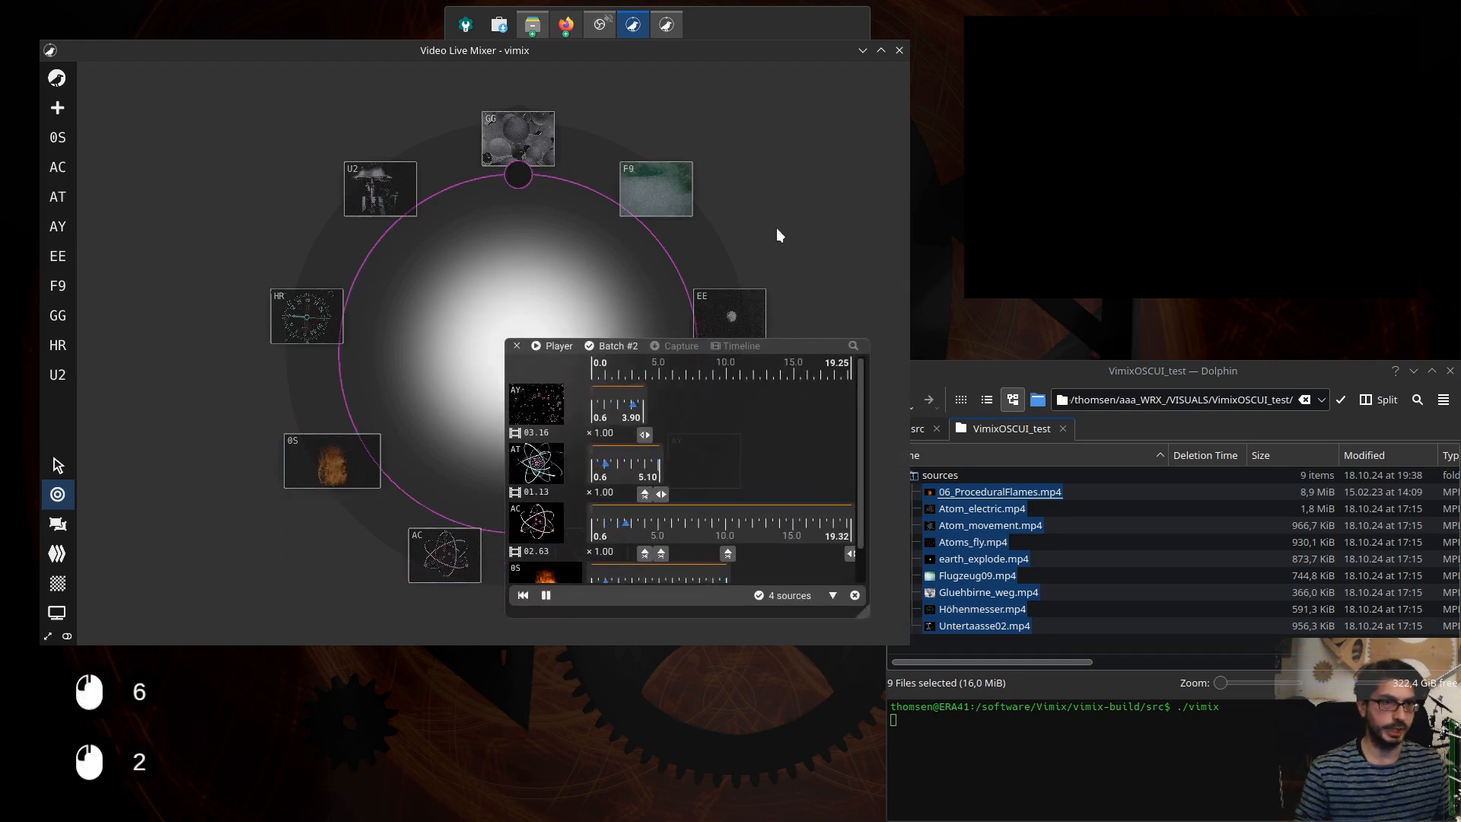
key("ctrl+s")
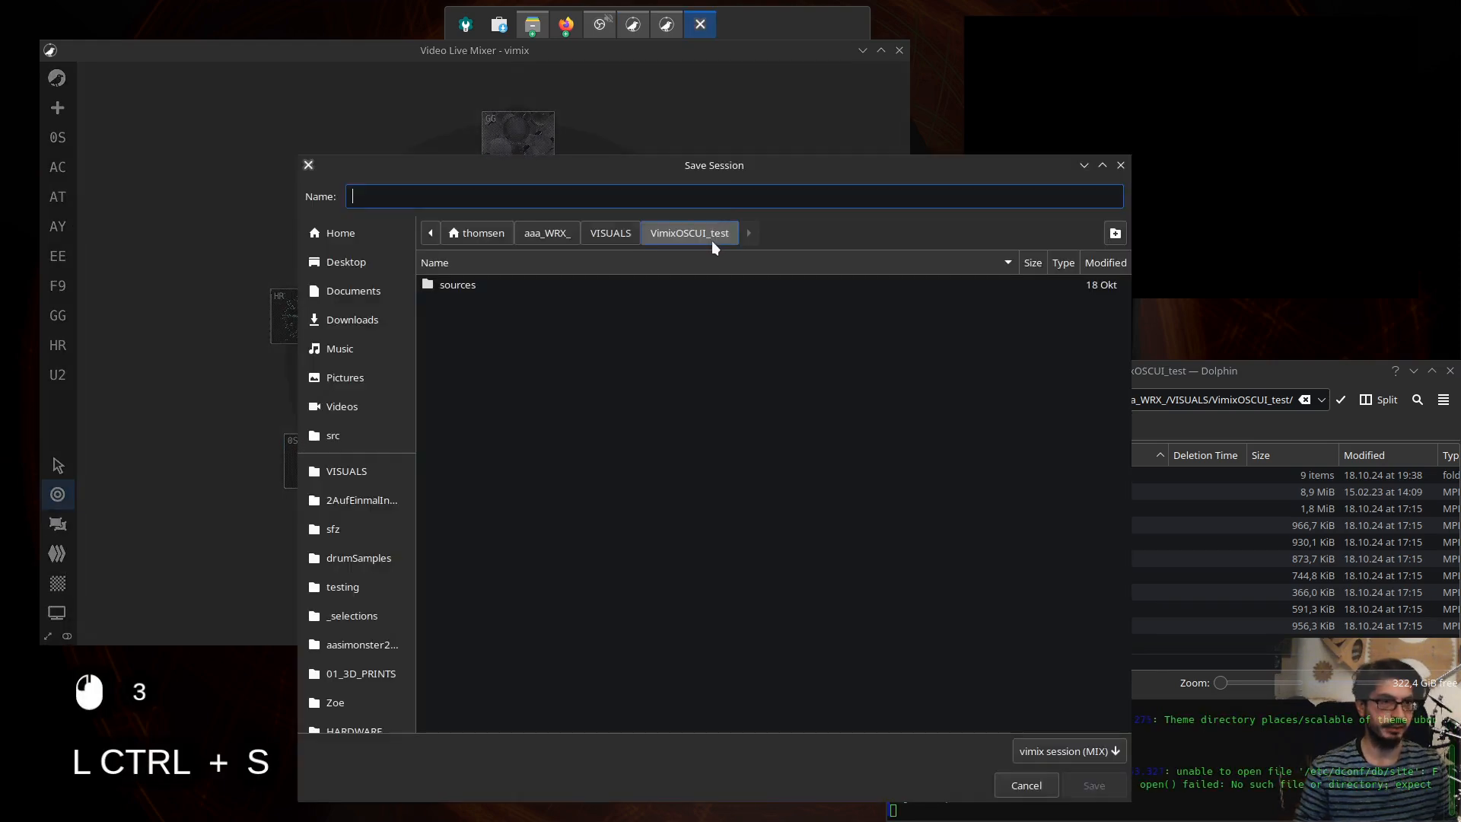
left_click_drag(645, 163, 735, 132)
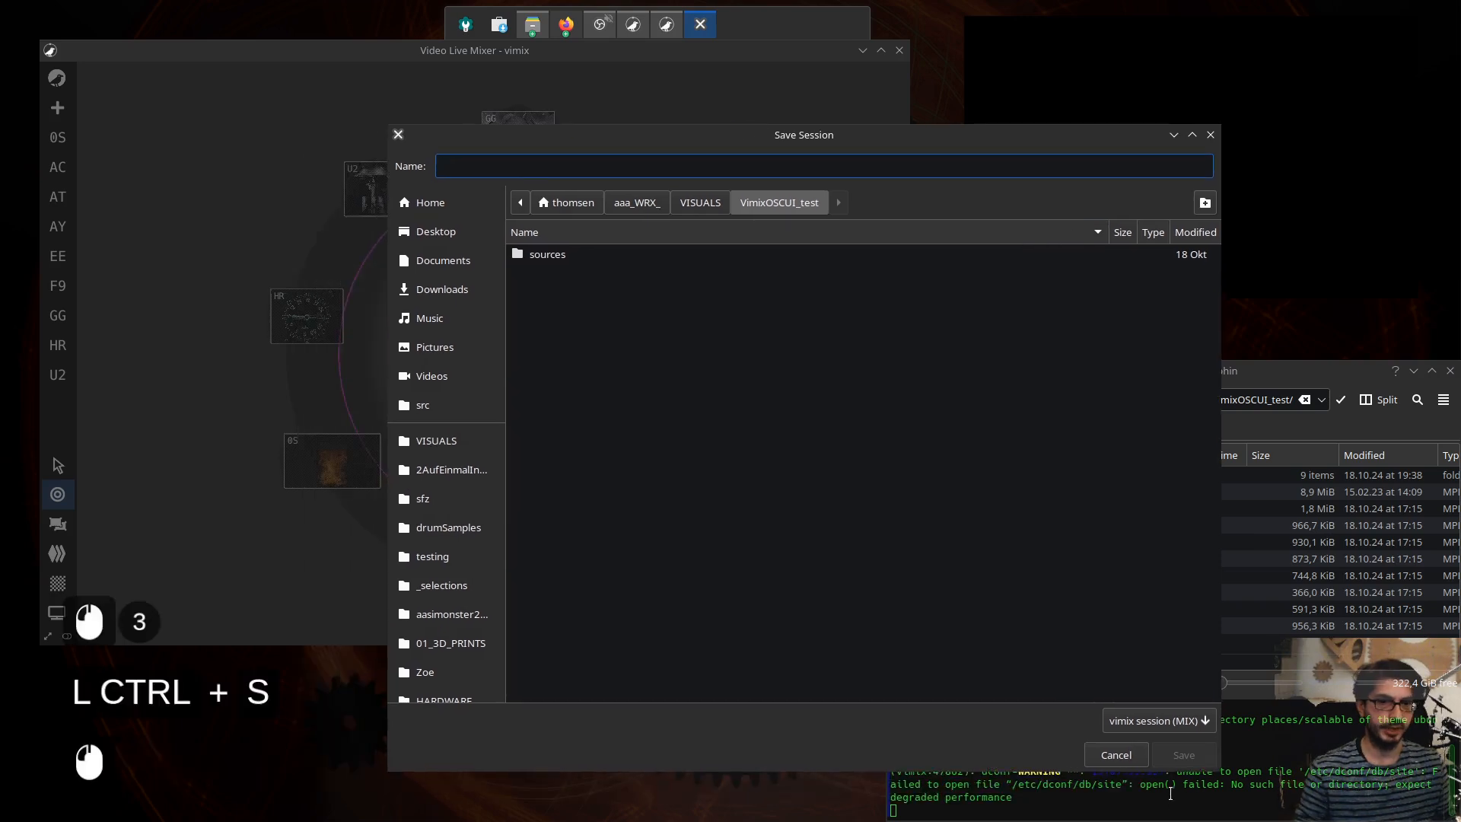
left_click(1121, 761)
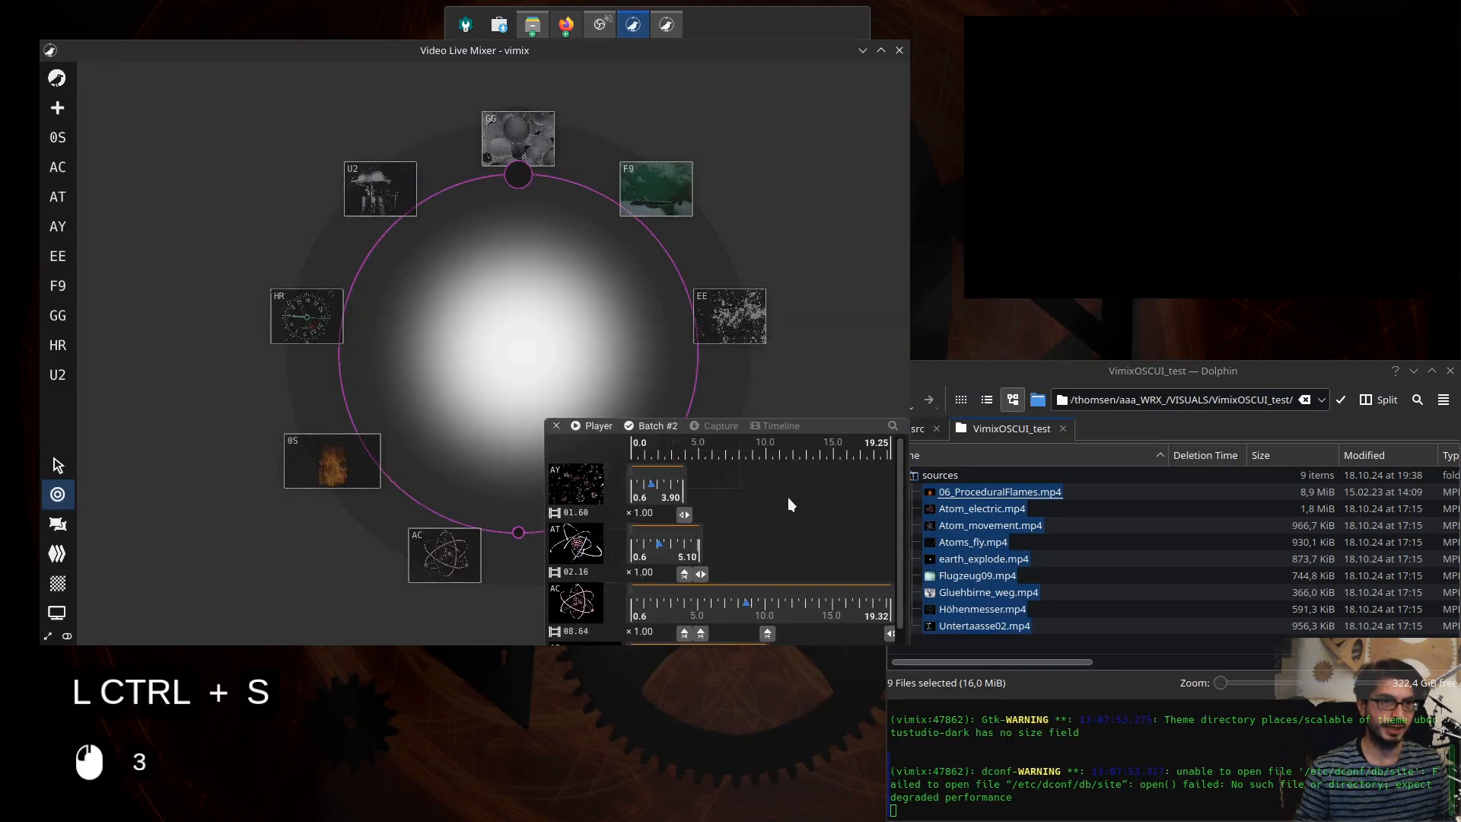
- Save the session under the name 00 in the VimixOSCUI_test folder
left_click(783, 253)
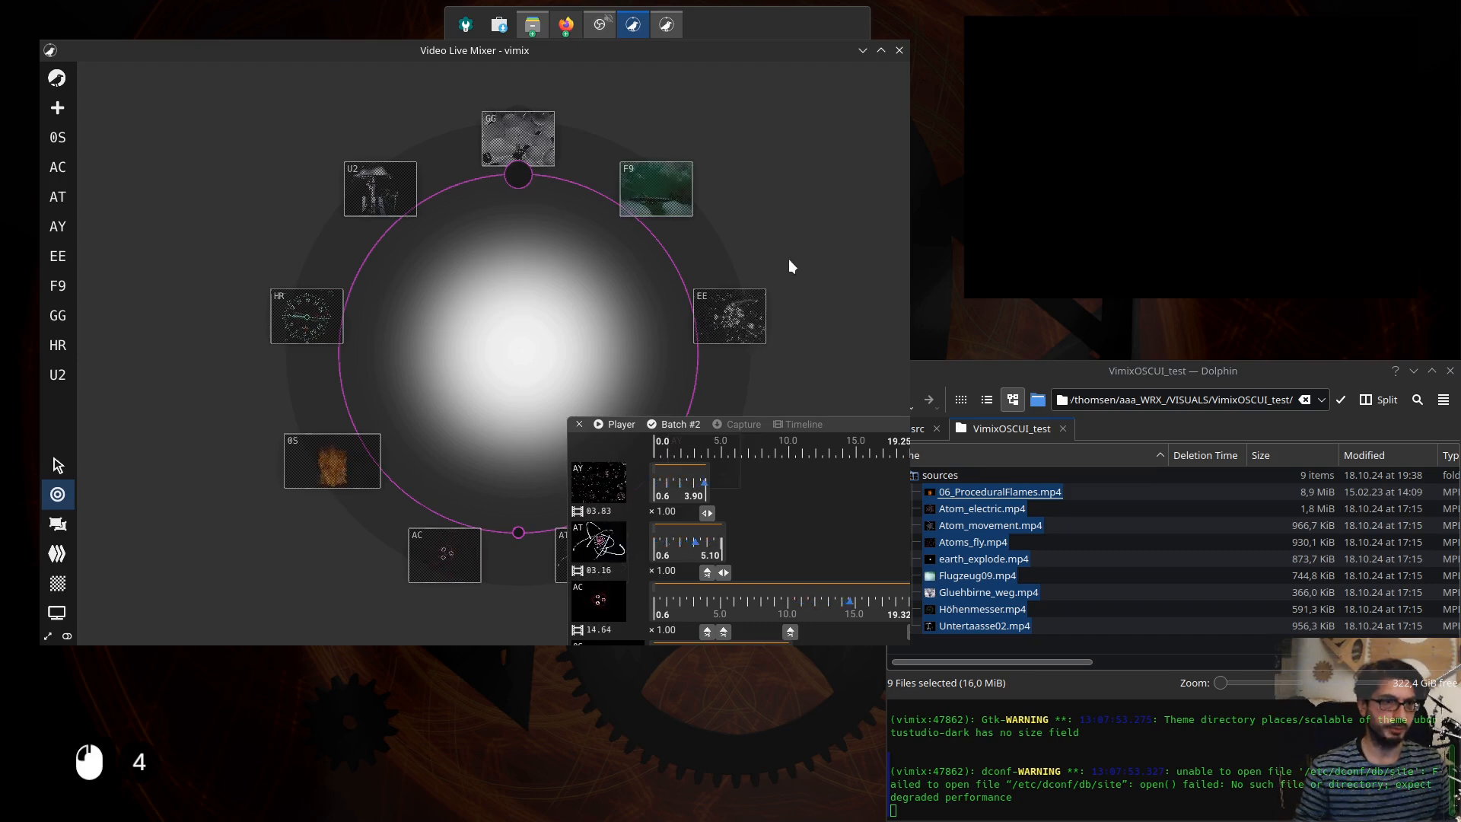
double_click(794, 520)
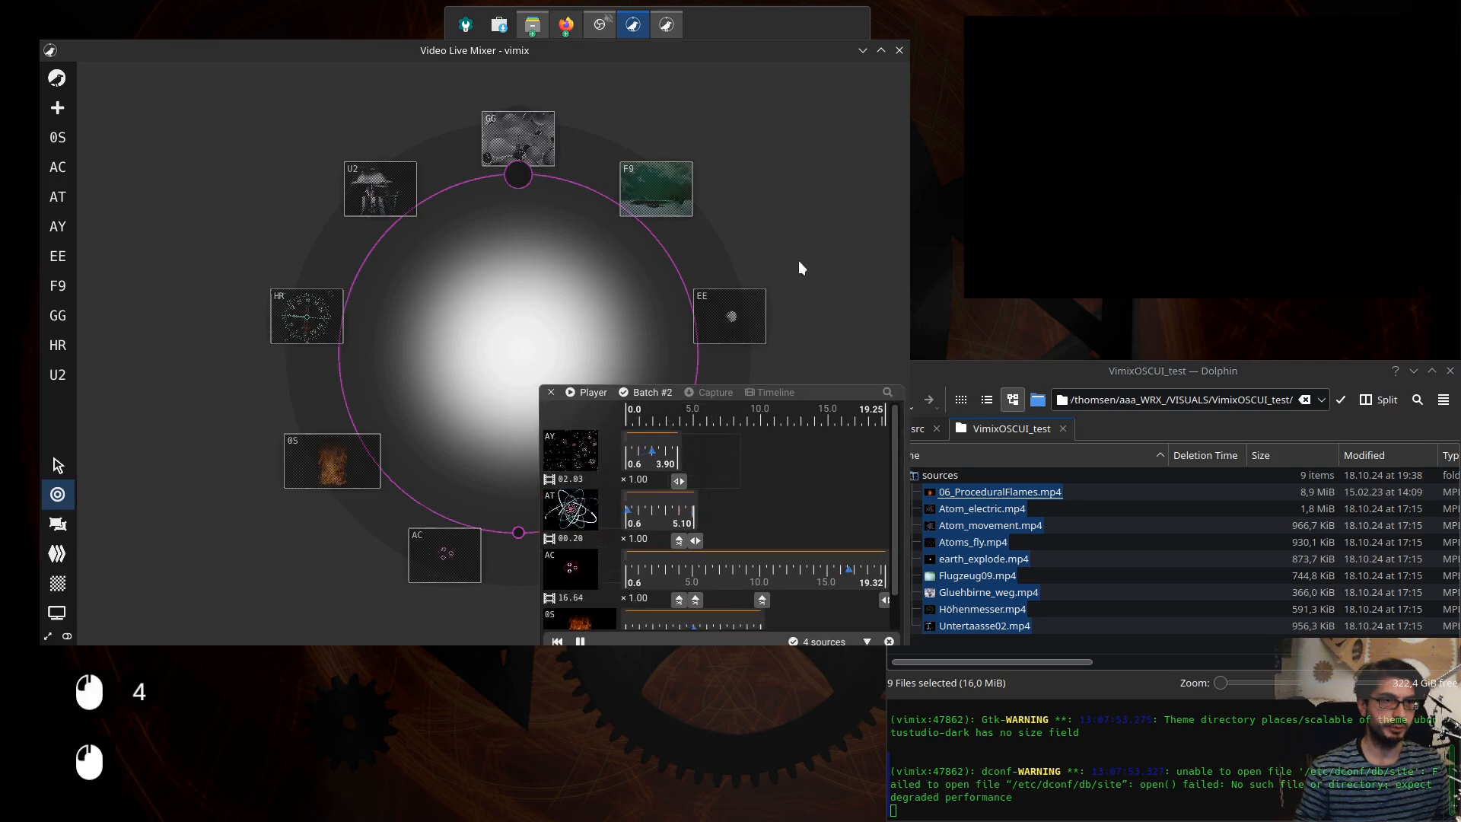
key("ctrl+s")
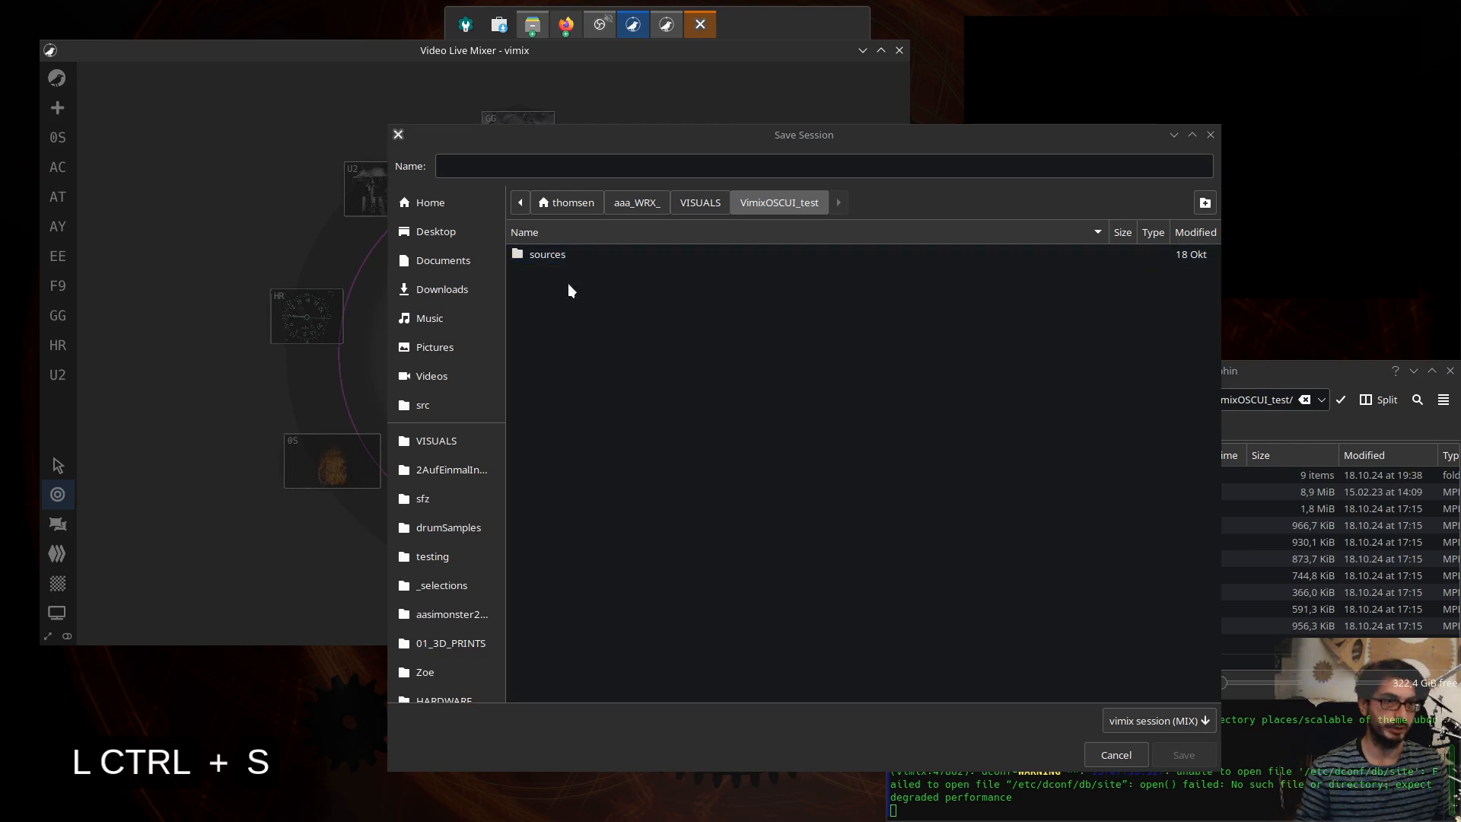
left_click(492, 158)
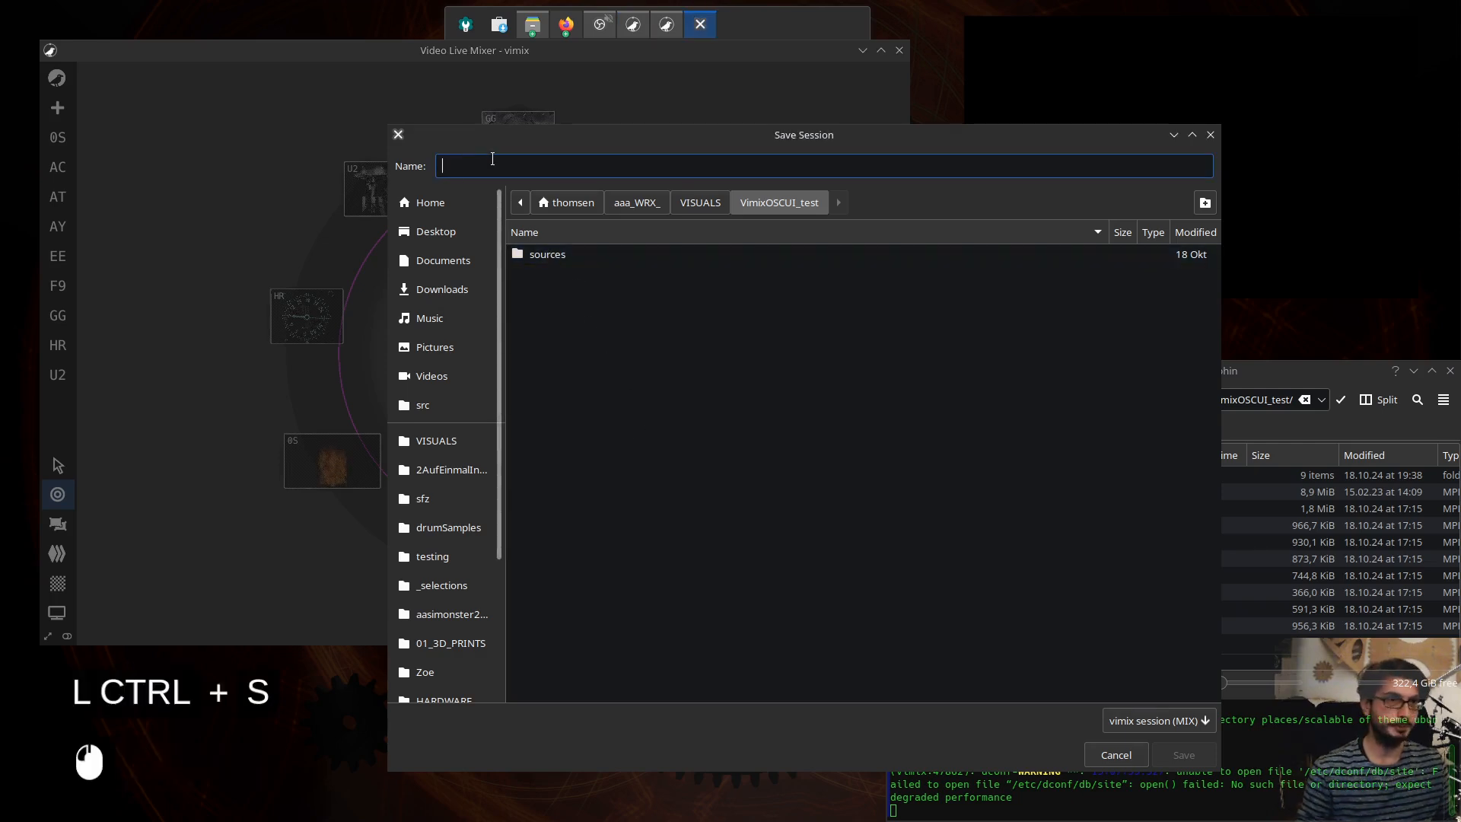
type("00")
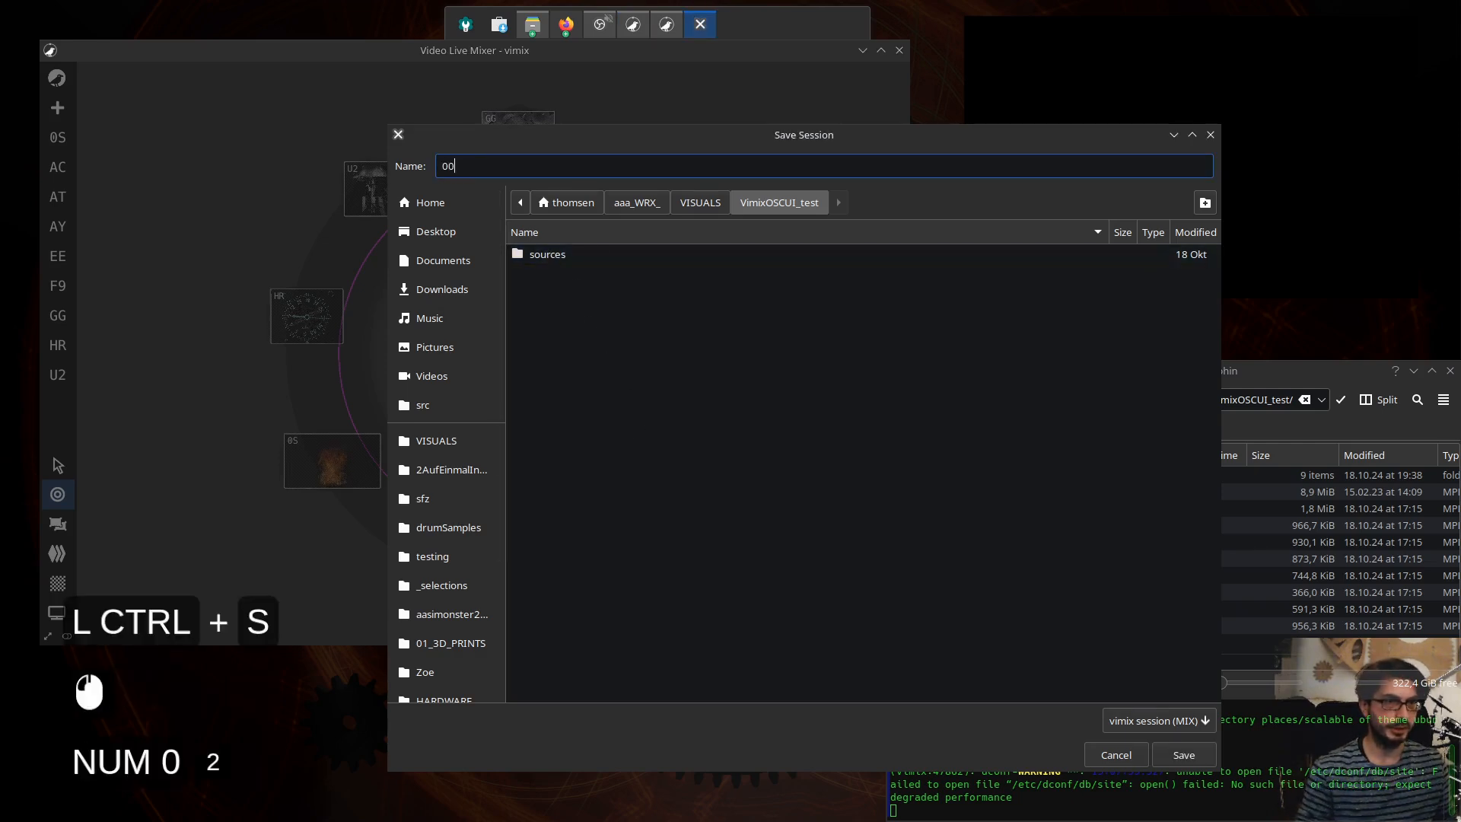
left_click(1184, 755)
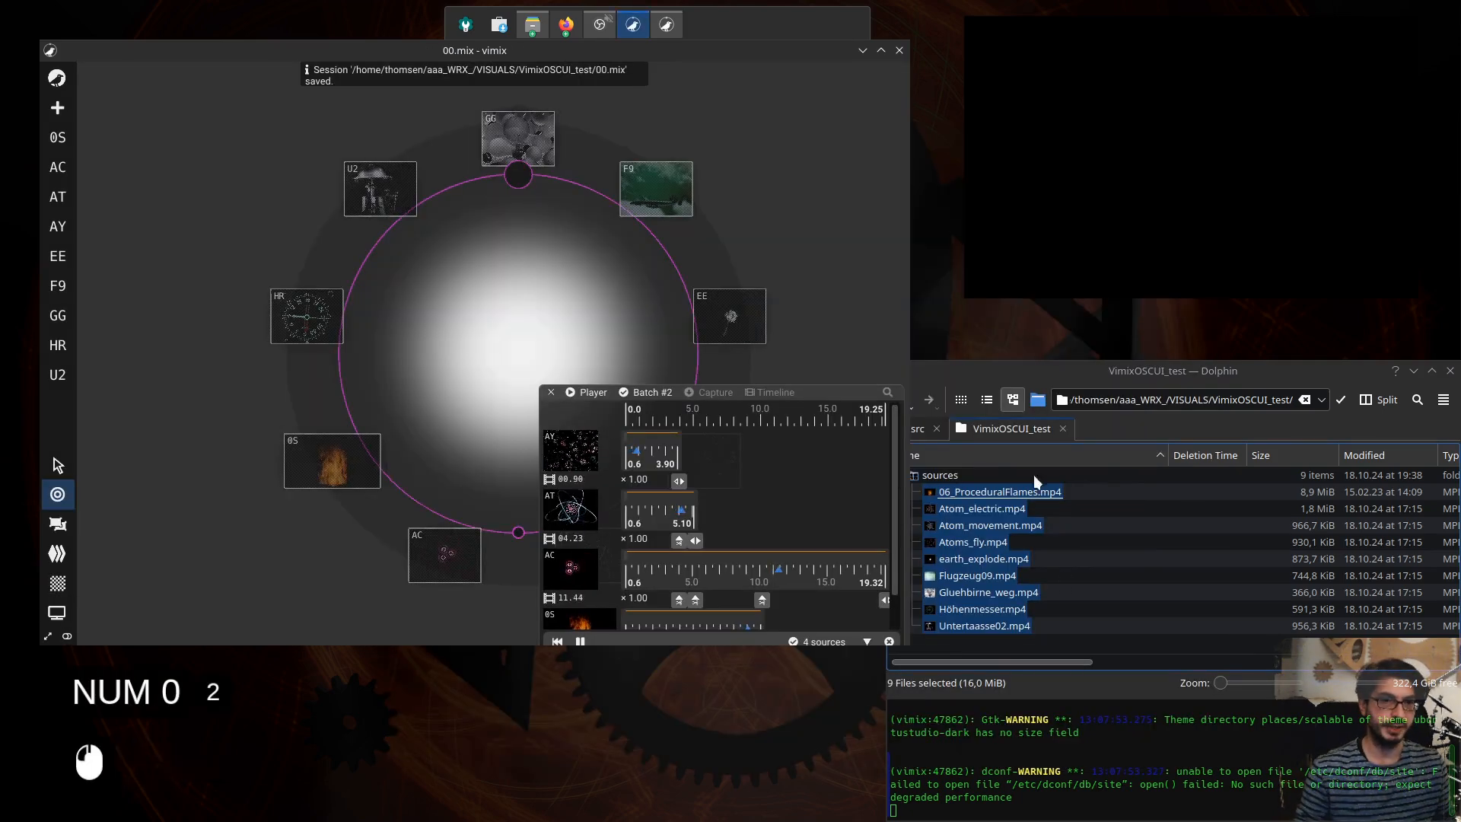
- Switch to the Dolphin file manager, move its window fully into view and collapse the sources folder
left_click_drag(1042, 379, 973, 290)
left_click(828, 386)
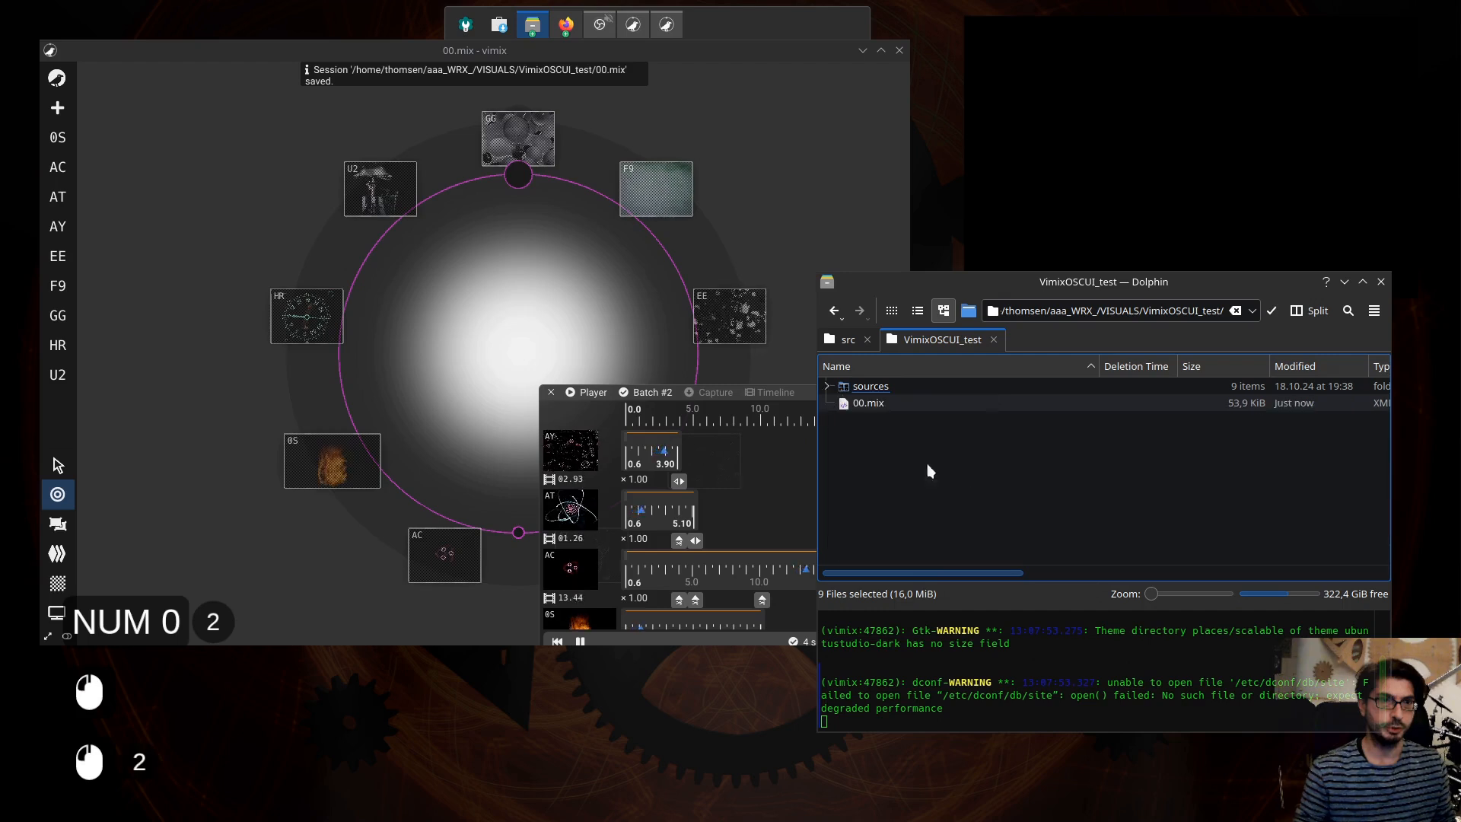
left_click(906, 437)
- Copy the session file 00.mix and paste it into the same folder as 01.mix
left_click(874, 404)
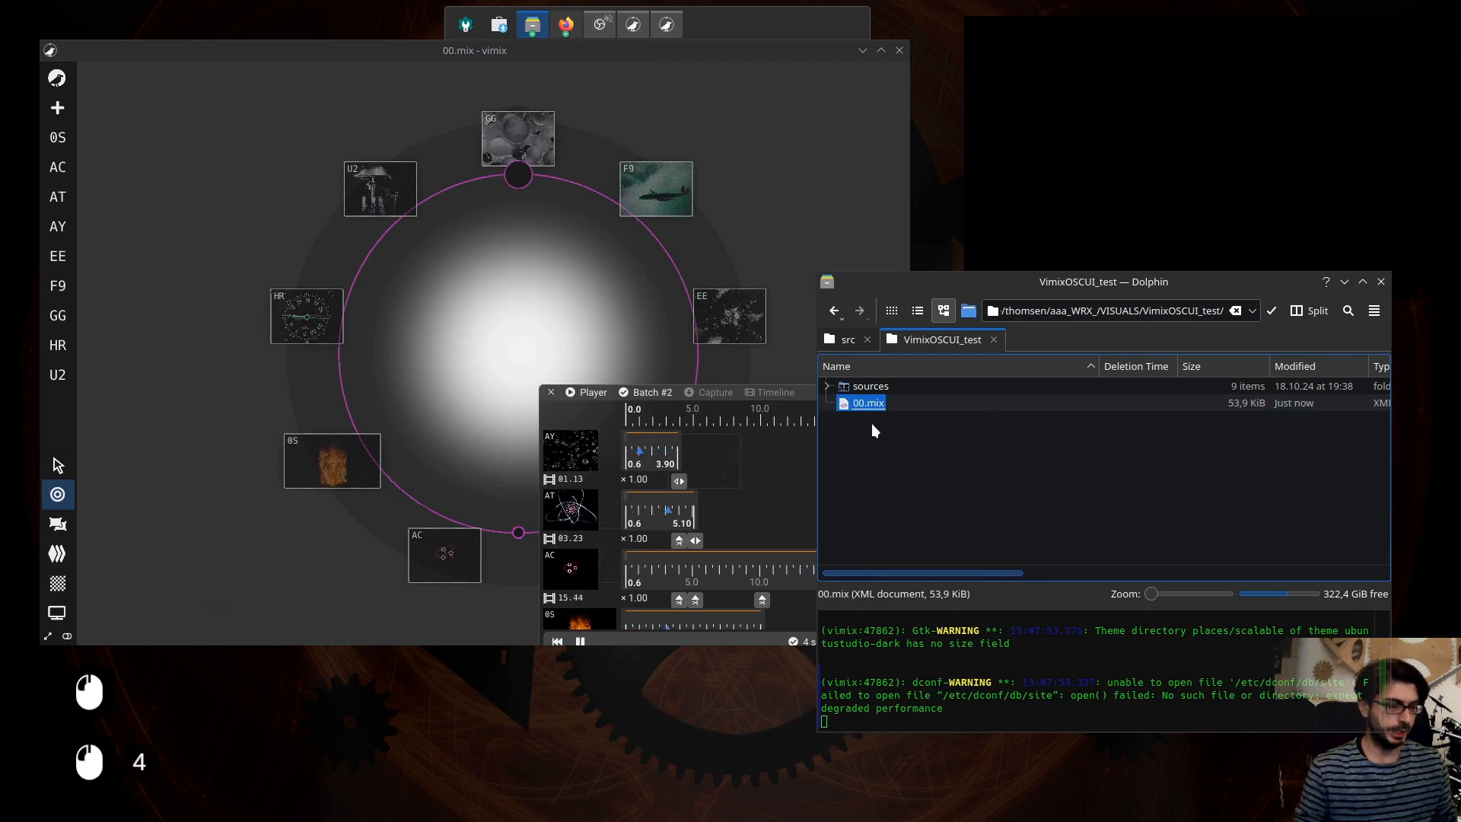
double_click(865, 404)
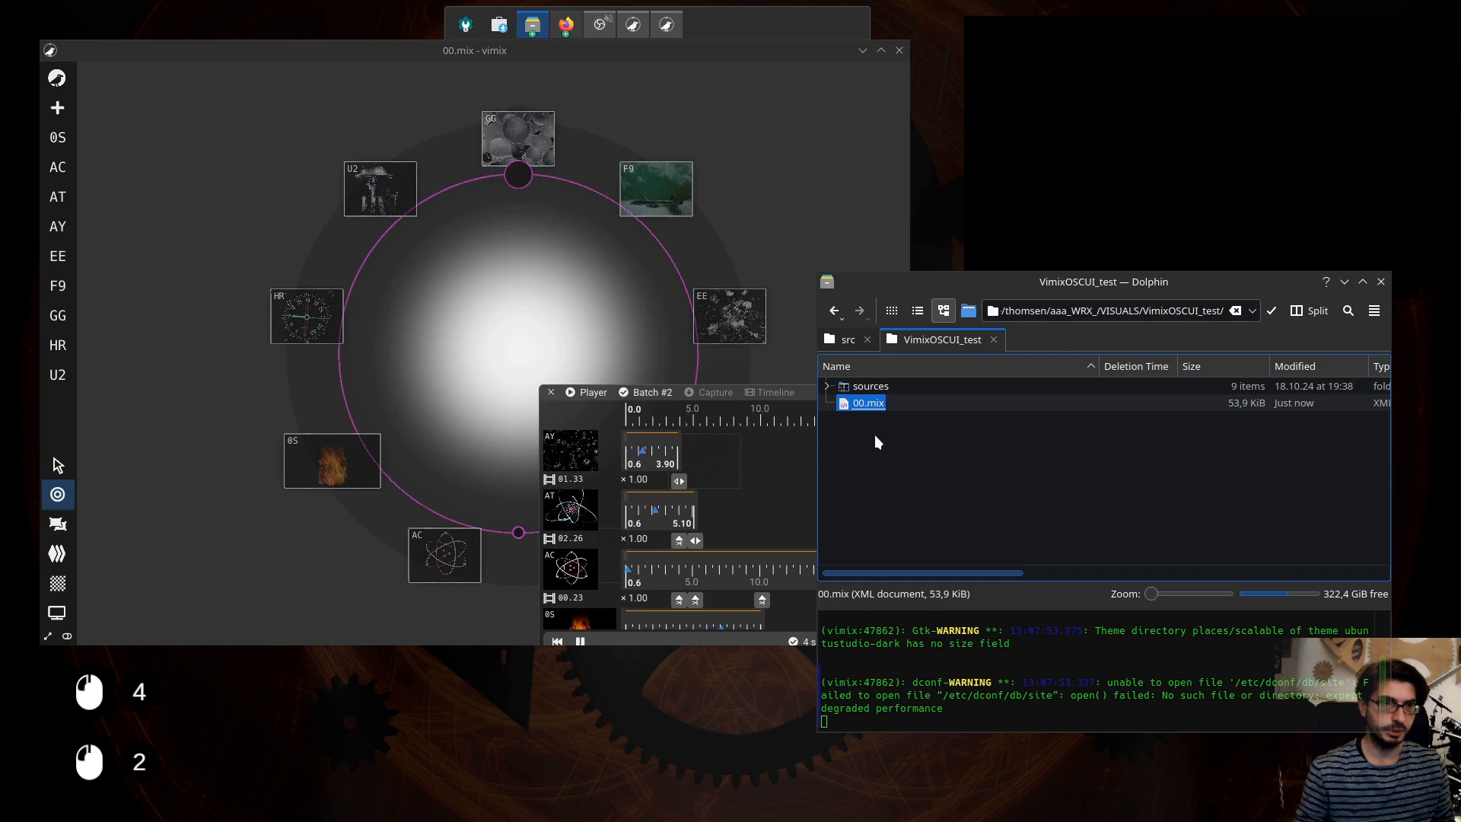
key("ctrl+c")
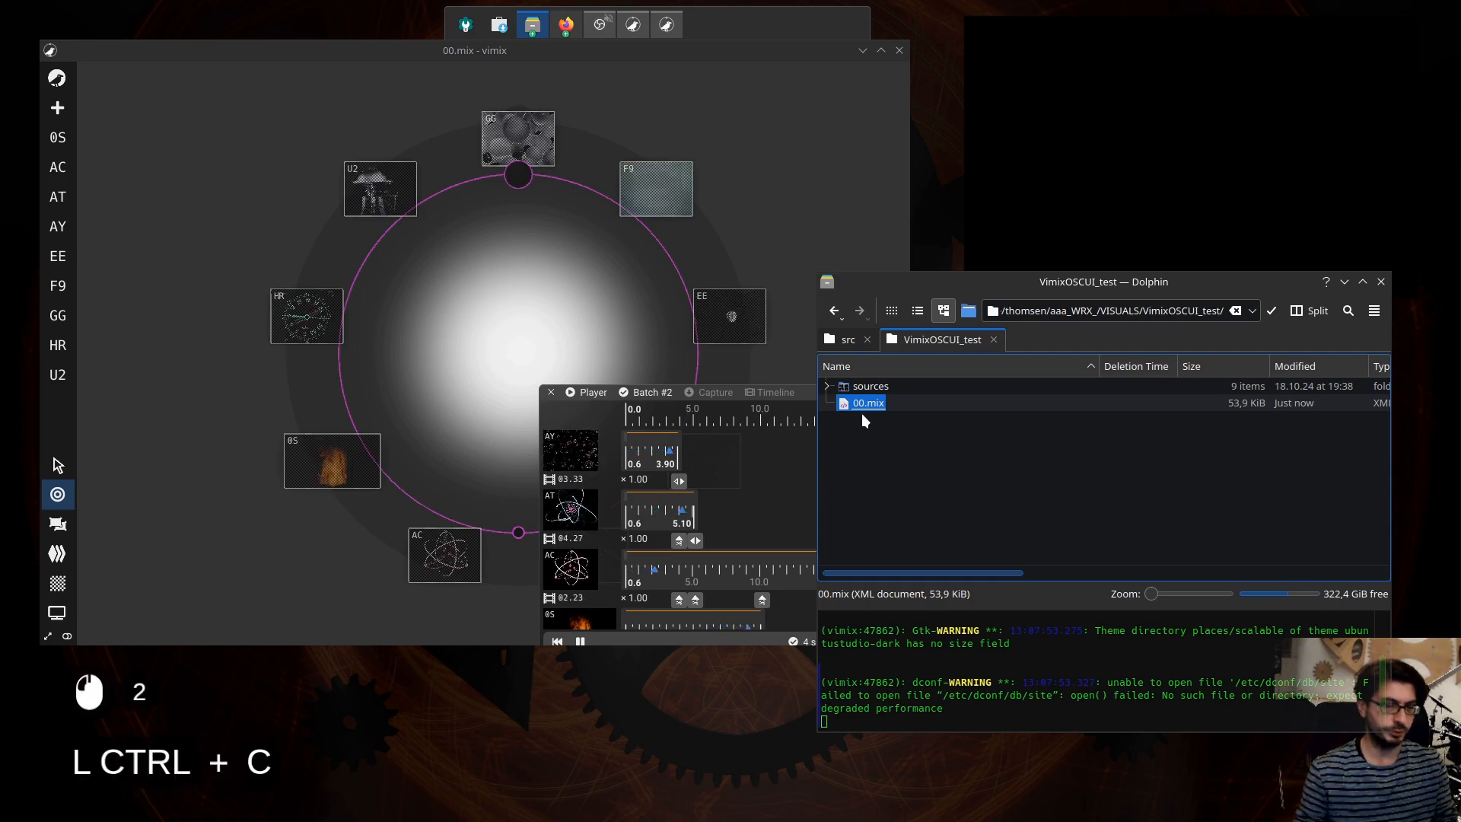
key("ctrl+v")
left_click(879, 480)
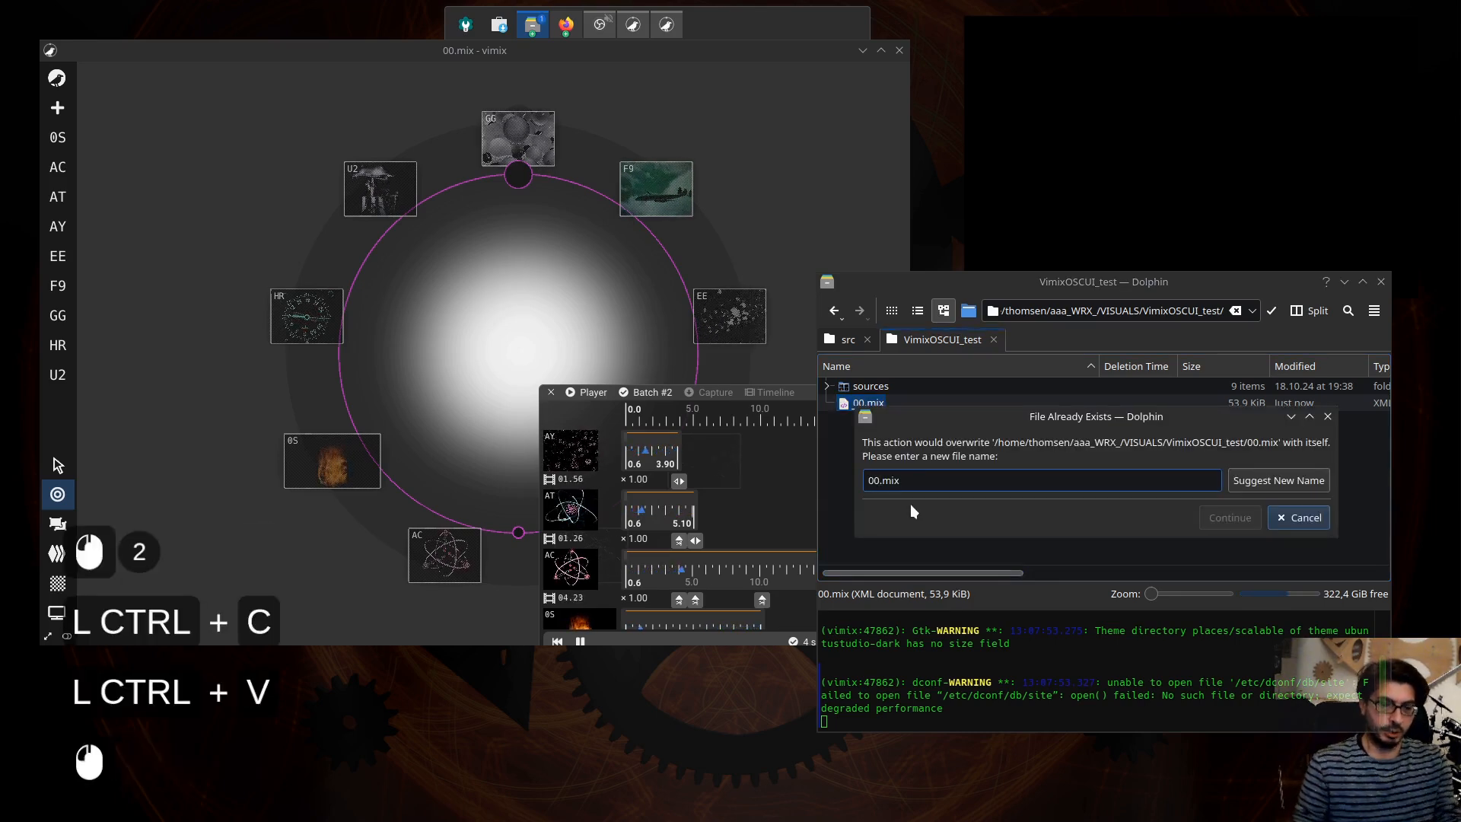
key("BackSpace")
type("1")
key("KP_Enter")
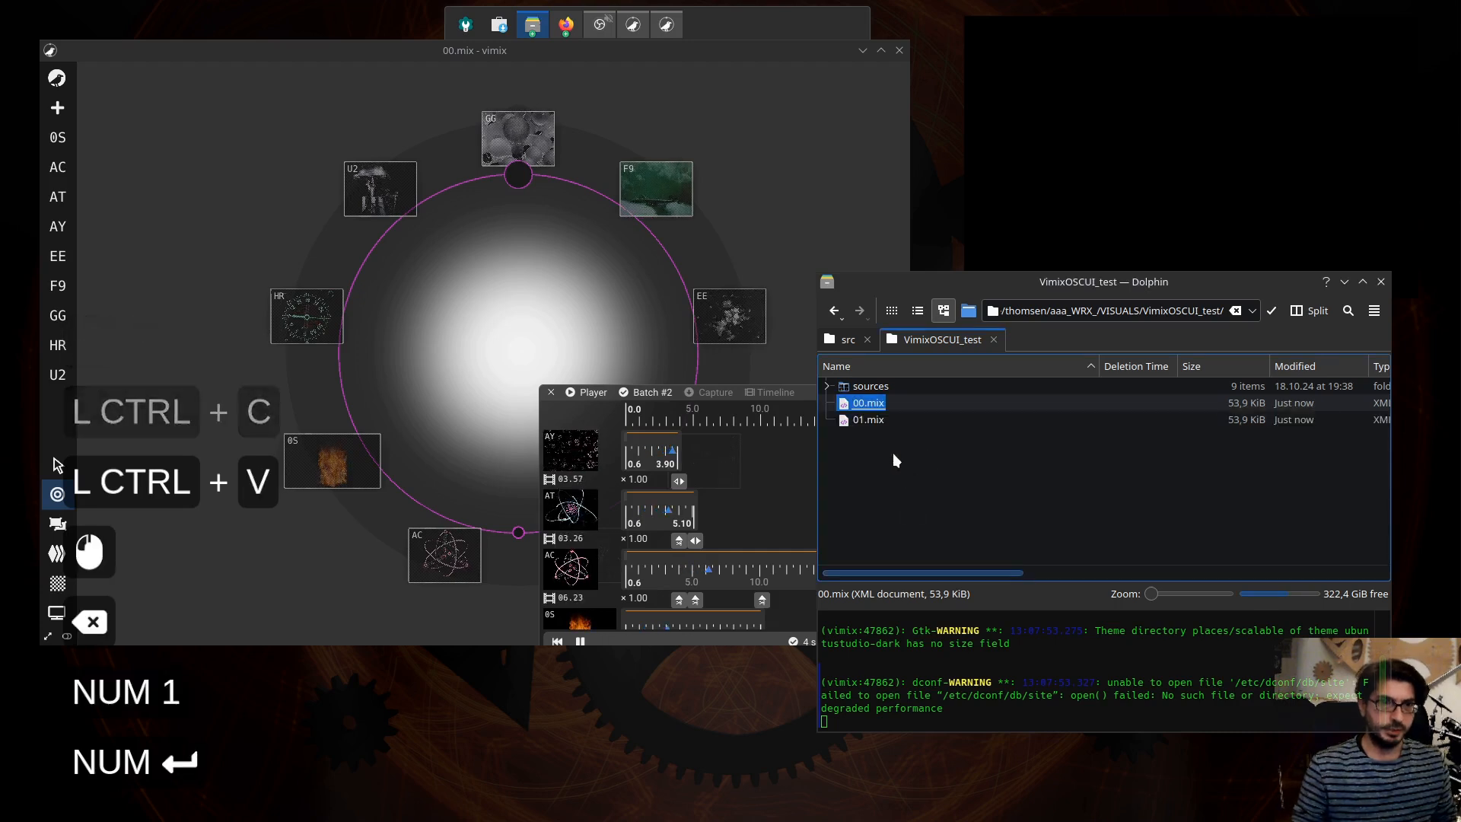
- Paste another copy of 00.mix into the folder under the name 02.mix
key("ctrl+v")
left_click(881, 483)
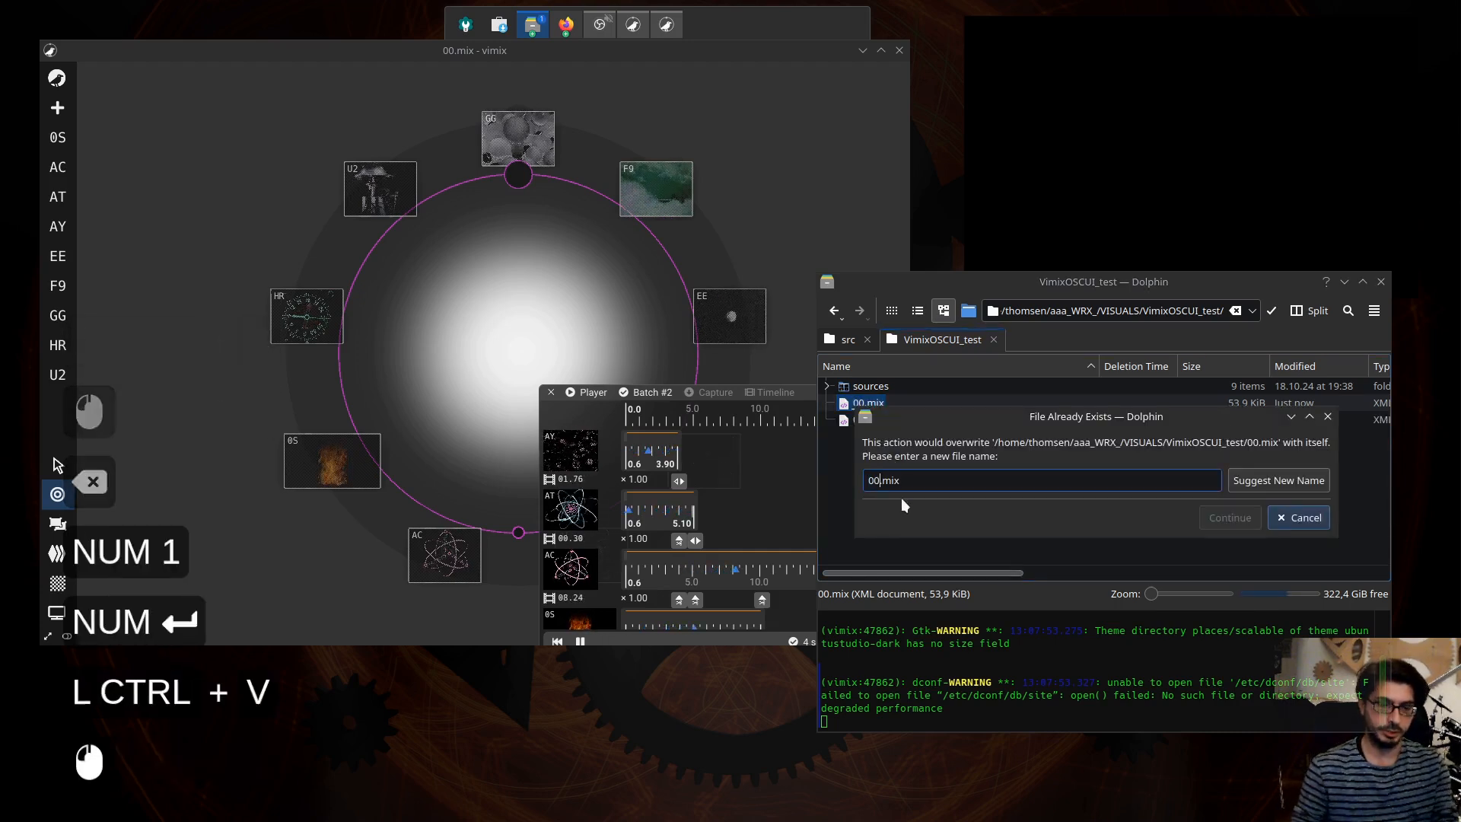
key("BackSpace")
type("2")
key("KP_Enter")
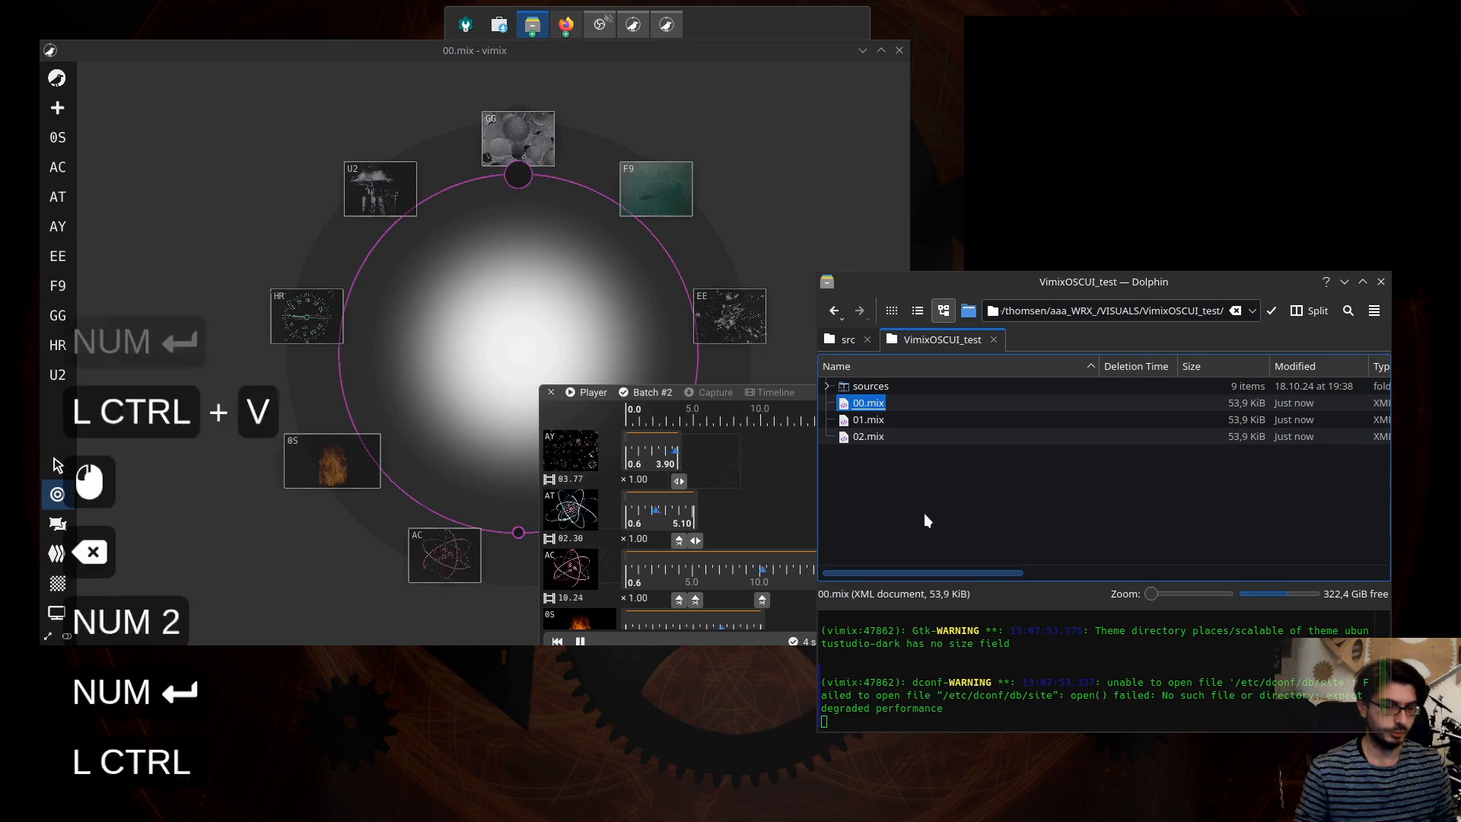
- Paste a further copy of 00.mix into the folder under the name 03.mix
key("ctrl+v")
left_click(913, 487)
key("BackSpace")
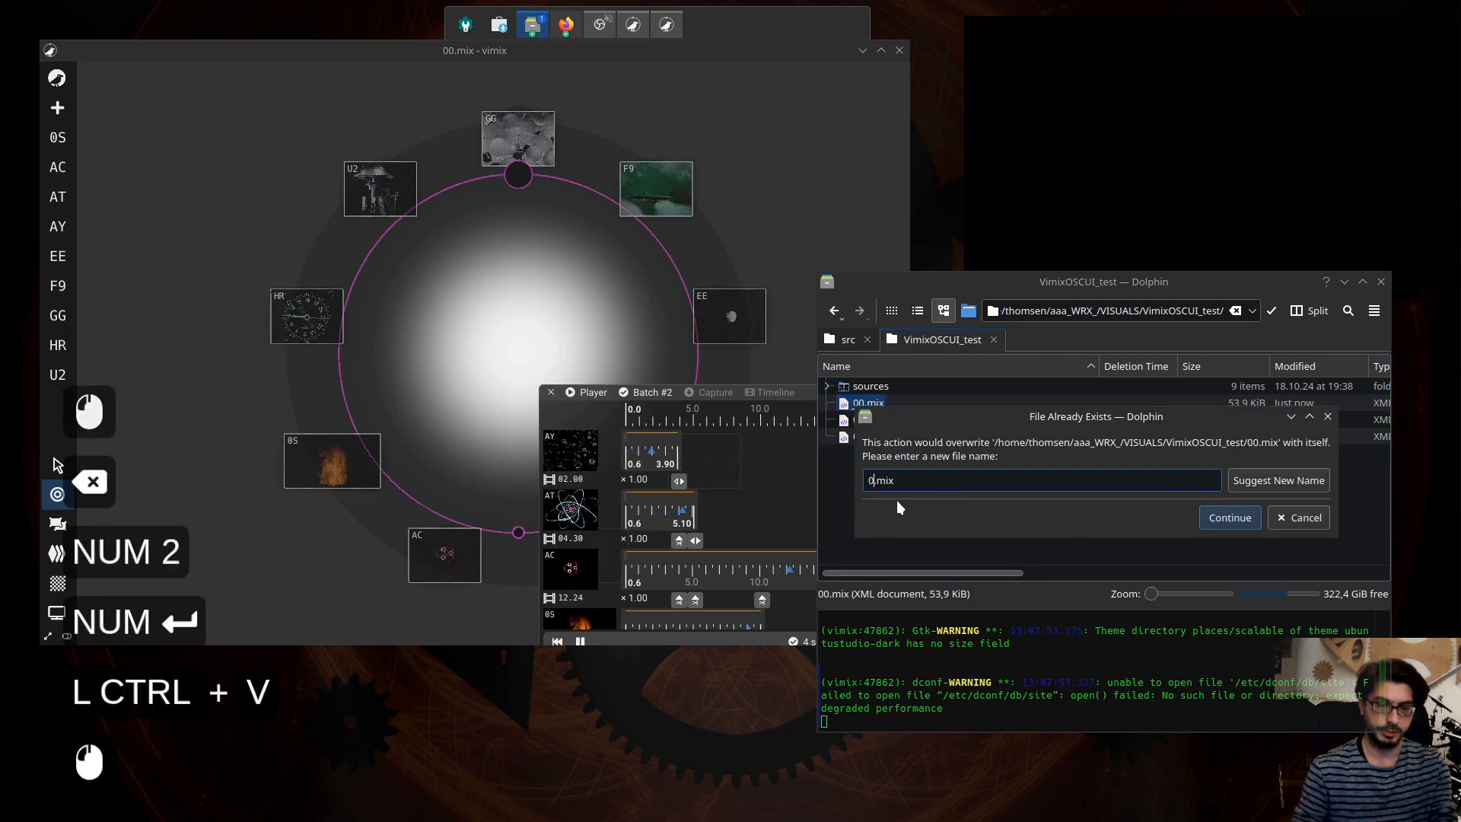
type("3")
key("KP_Enter")
- Paste one more copy of 00.mix under the name 04.mix and clear the file selection
key("ctrl+v")
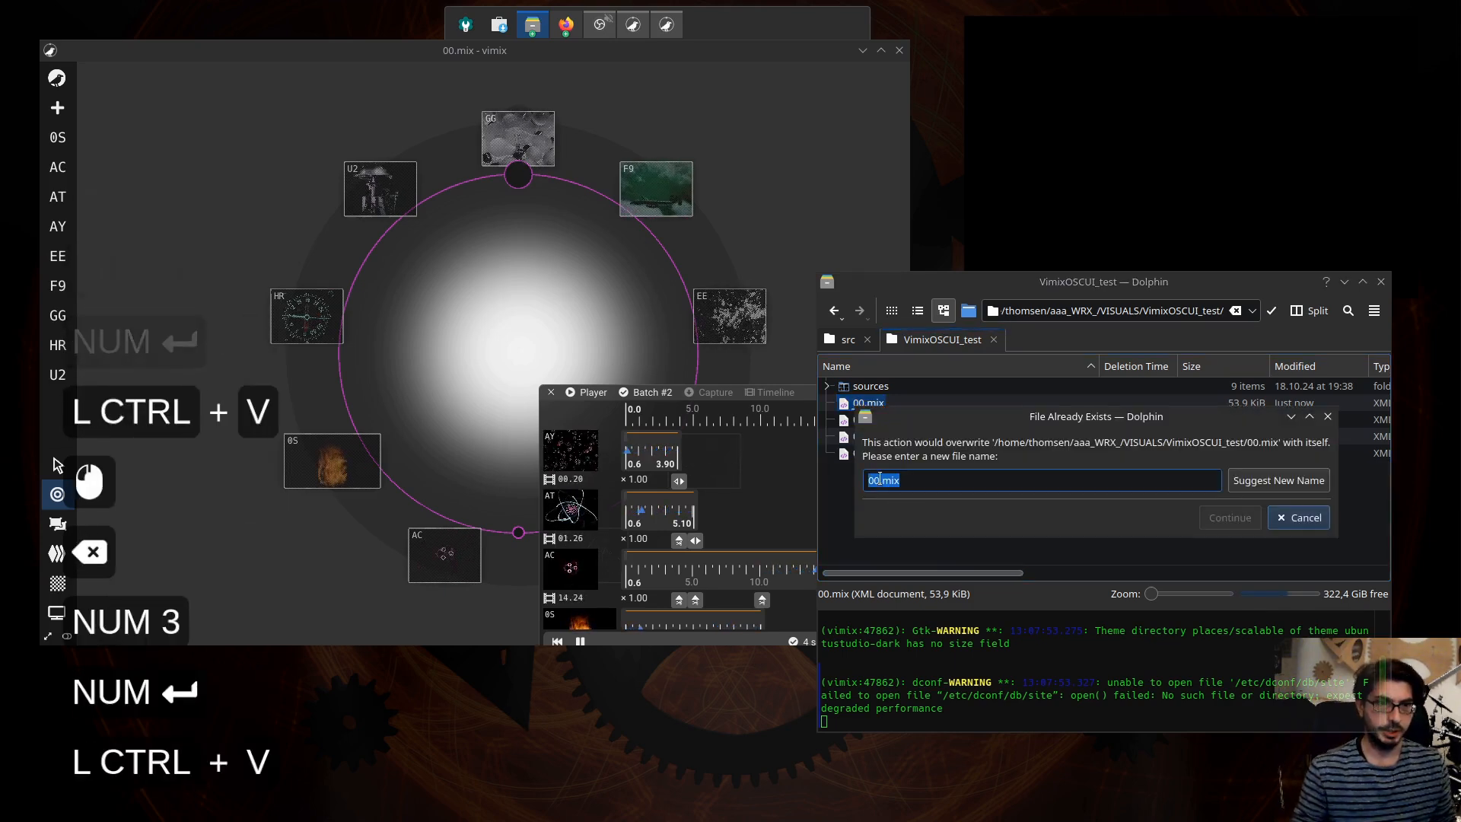
left_click(888, 488)
key("BackSpace")
type("4")
key("KP_Enter")
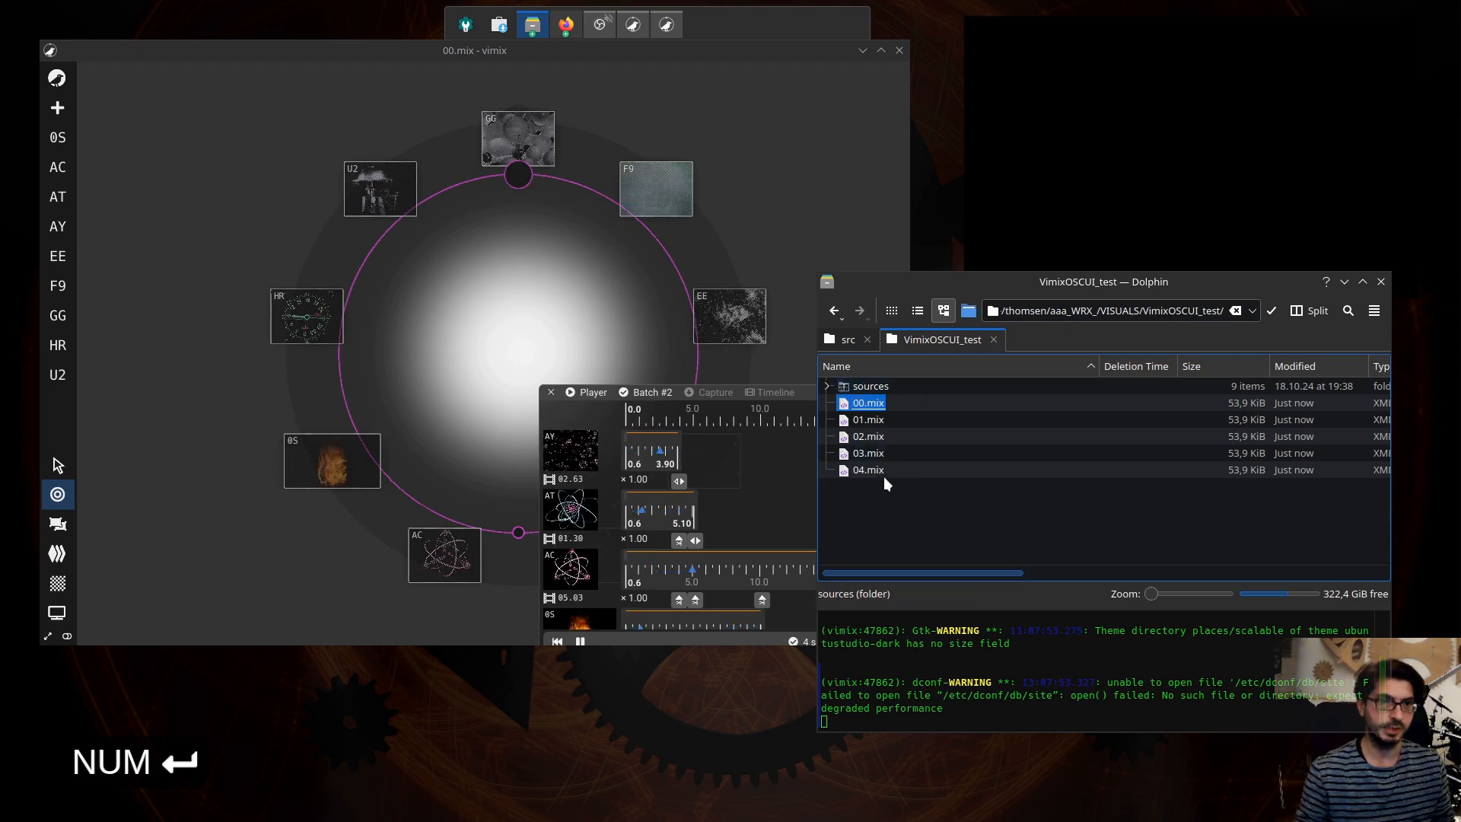
left_click(899, 514)
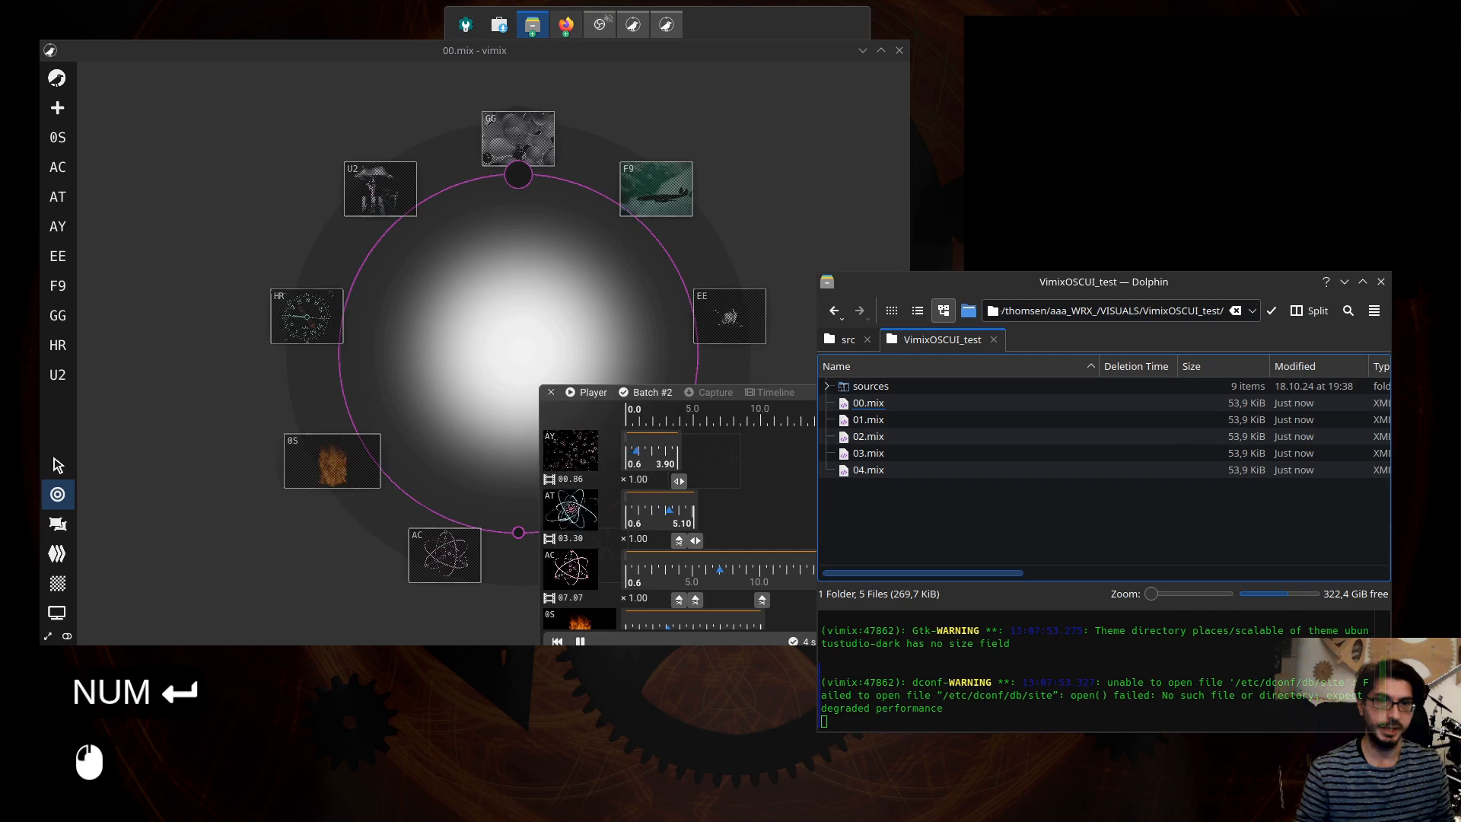
- Copy the OSC-Vimix-UI-main.zip archive into the VimixOSCUI_test folder
left_click(1187, 152)
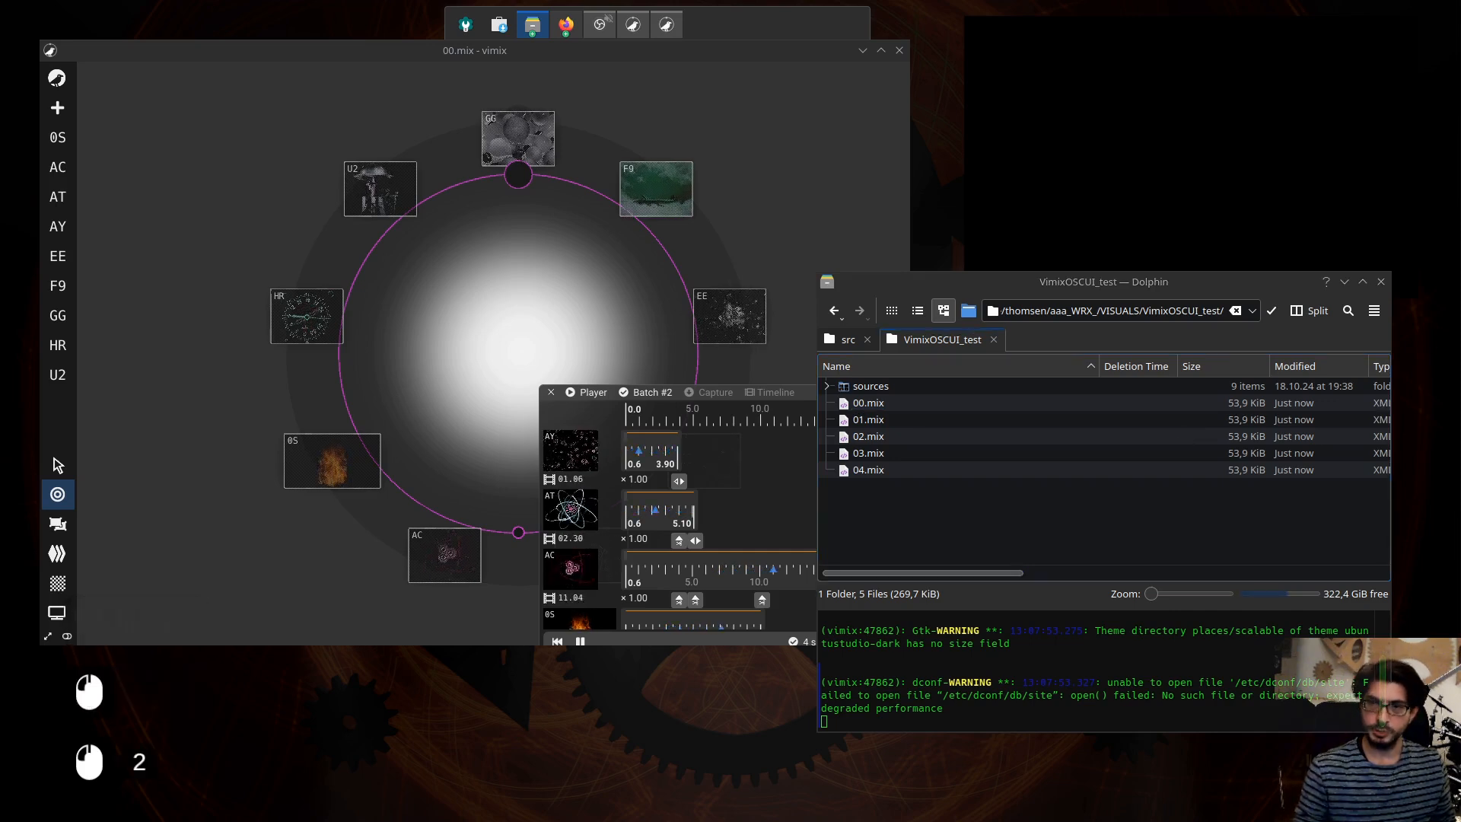
scroll(1187, 152, "down", 7)
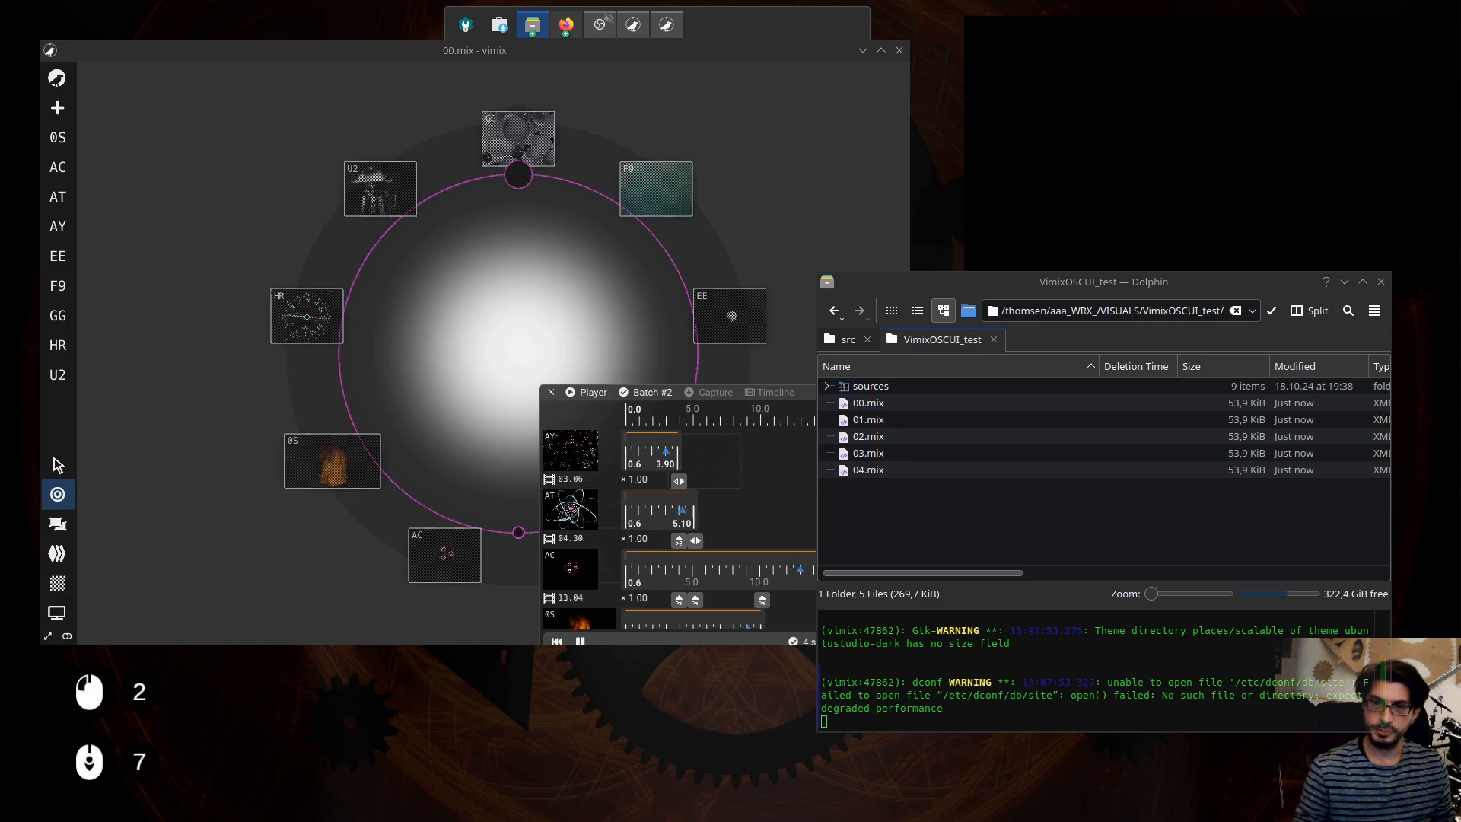
left_click(1187, 152)
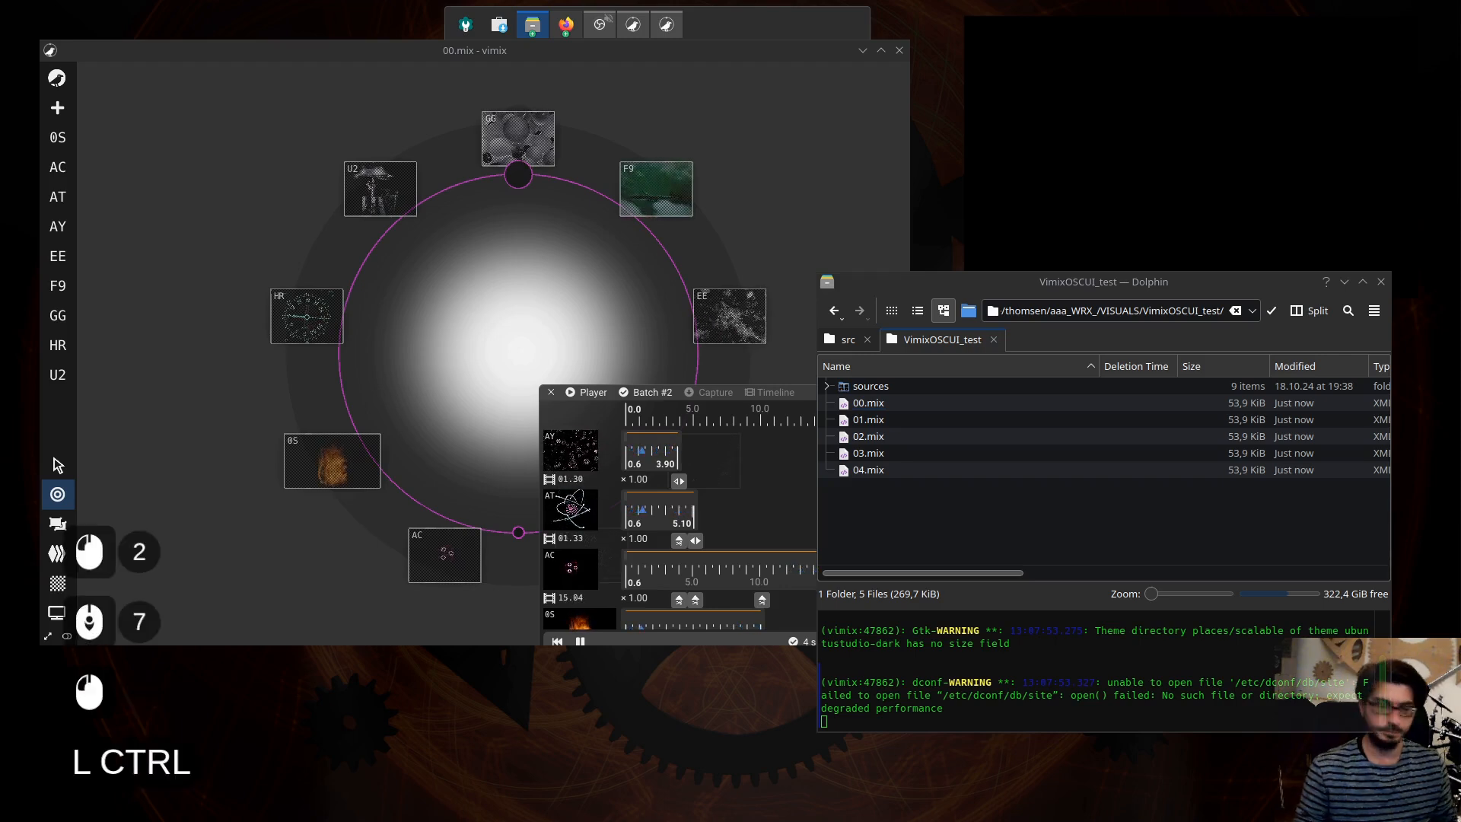
key("ctrl+c")
left_click(942, 496)
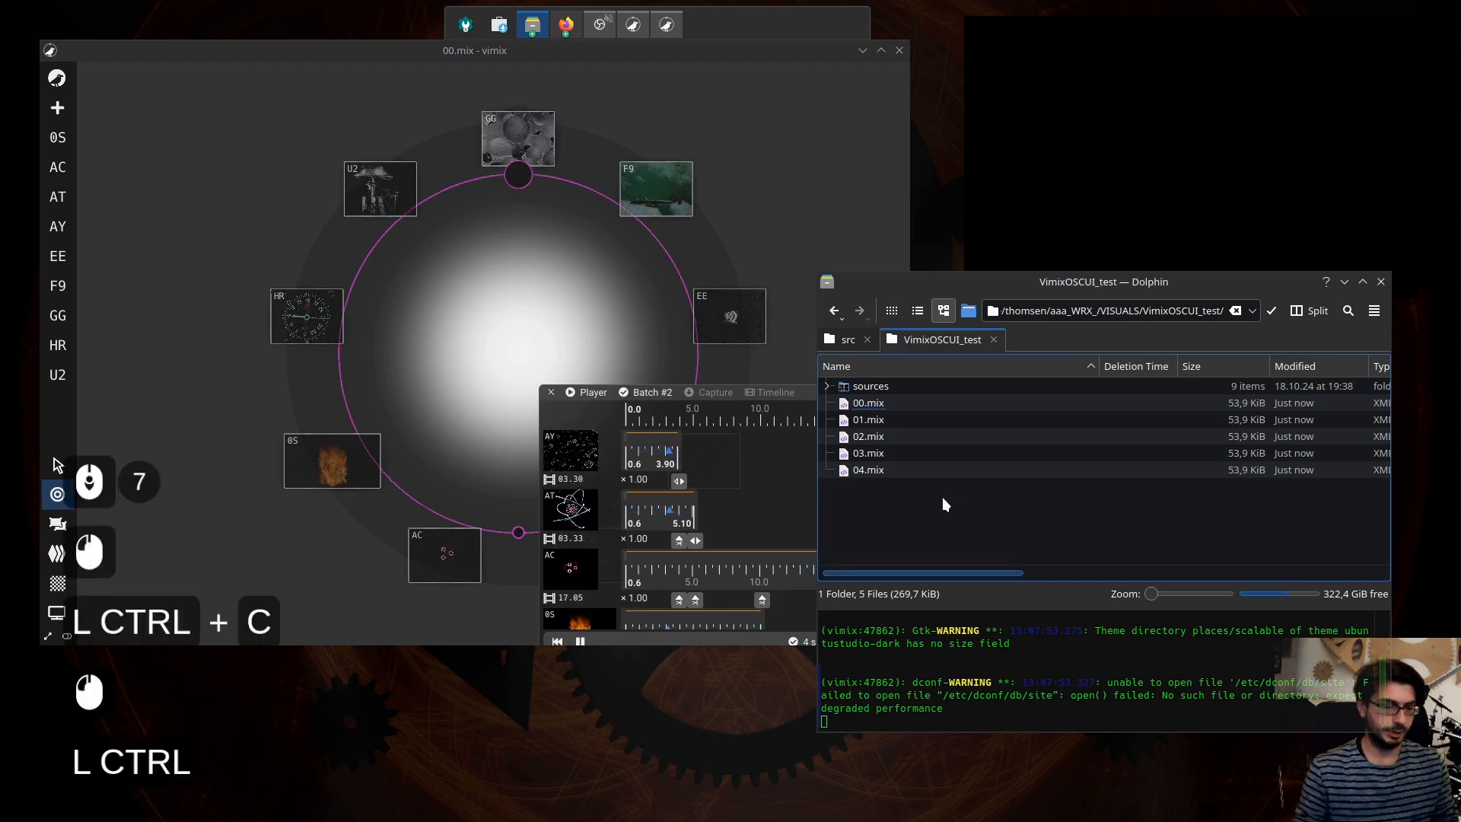
key("ctrl+v")
- Extract OSC-Vimix-UI-main.zip into the current folder, then expand the extracted OSC-Vimix-UI-main folder and select all its contents
right_click(872, 489)
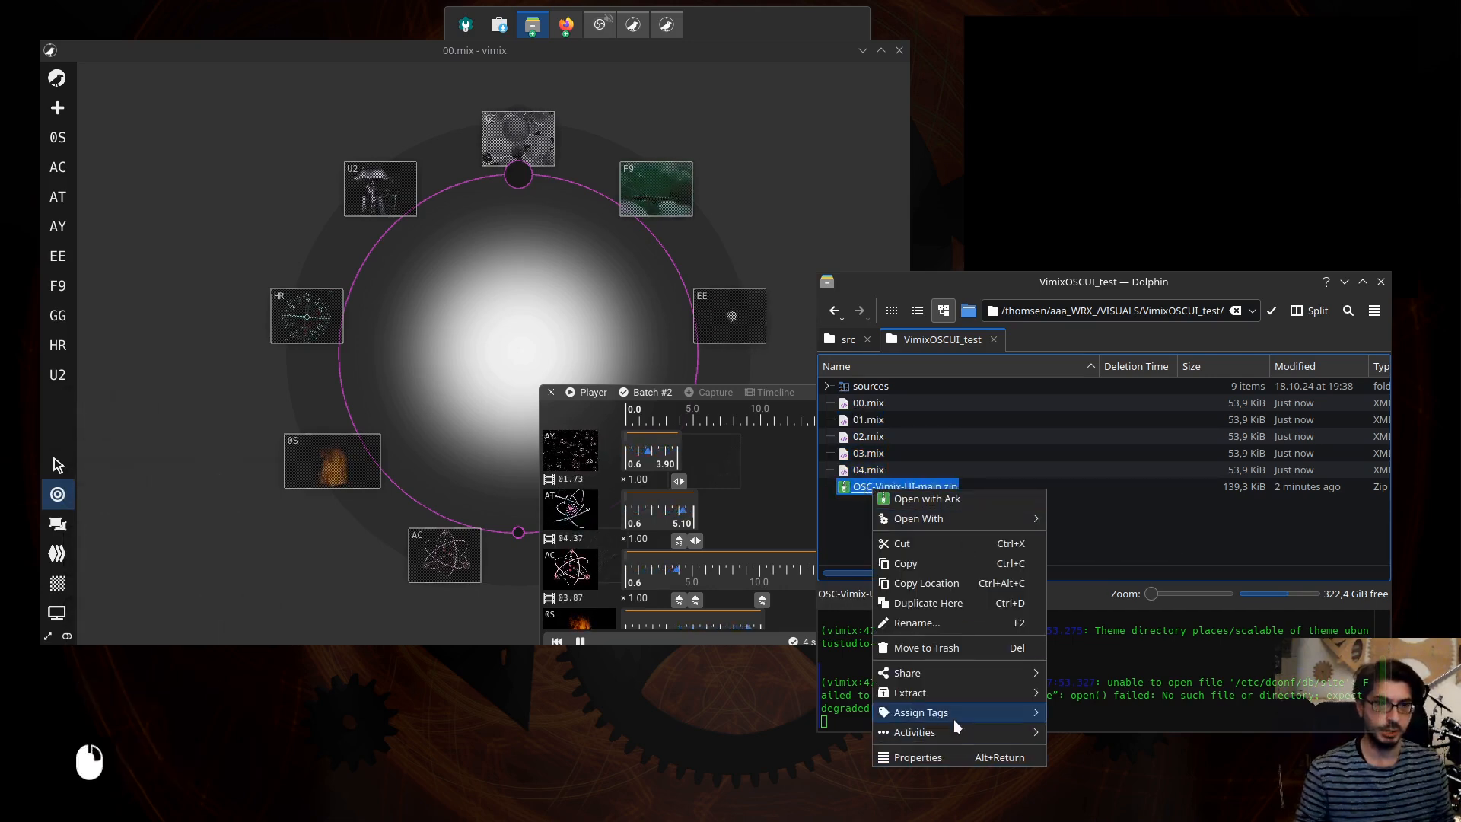
mouse_move(956, 700)
left_click(1180, 733)
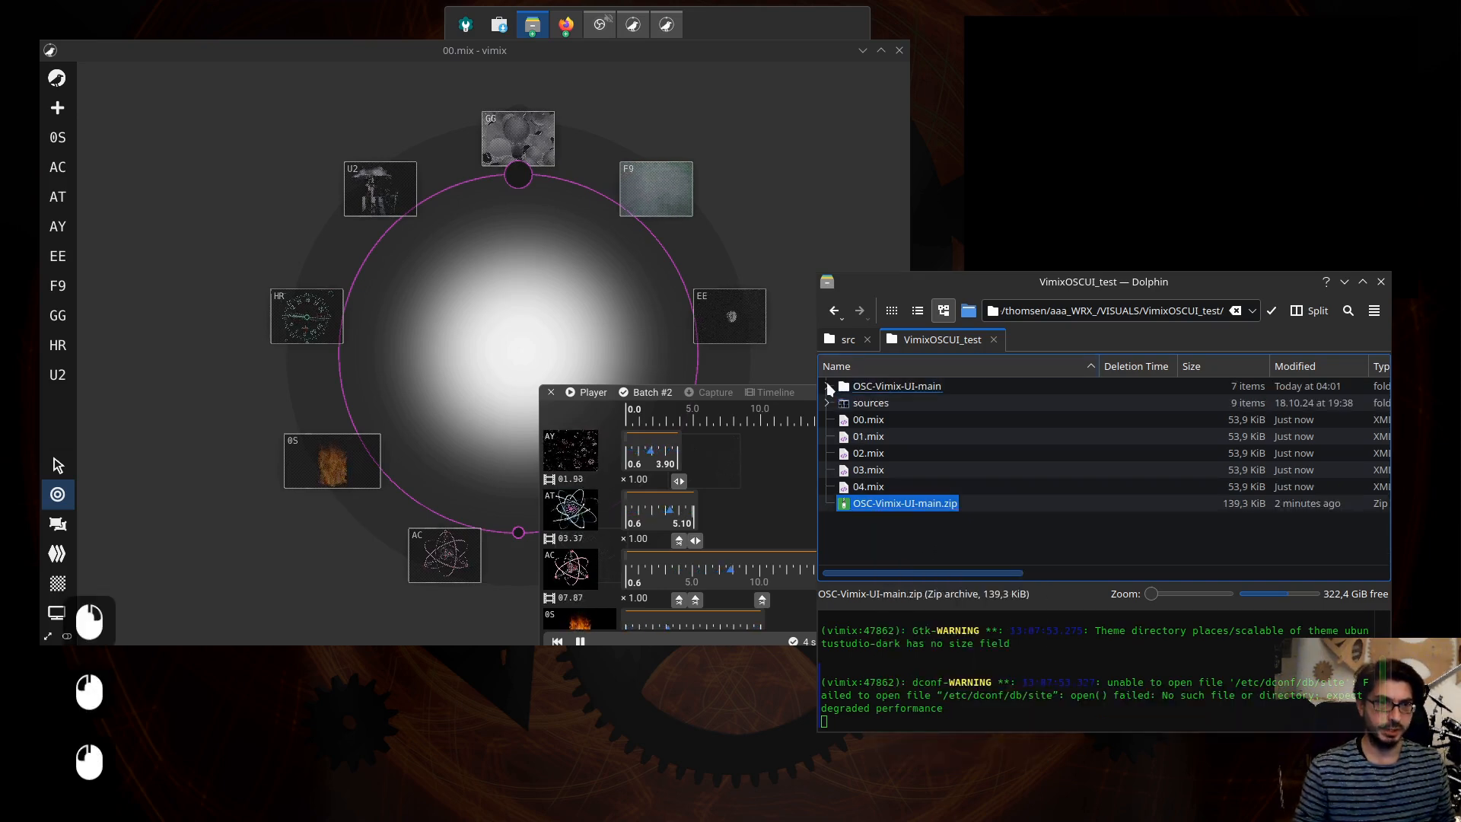
left_click(826, 385)
left_click(894, 403)
left_click(897, 503, "shift")
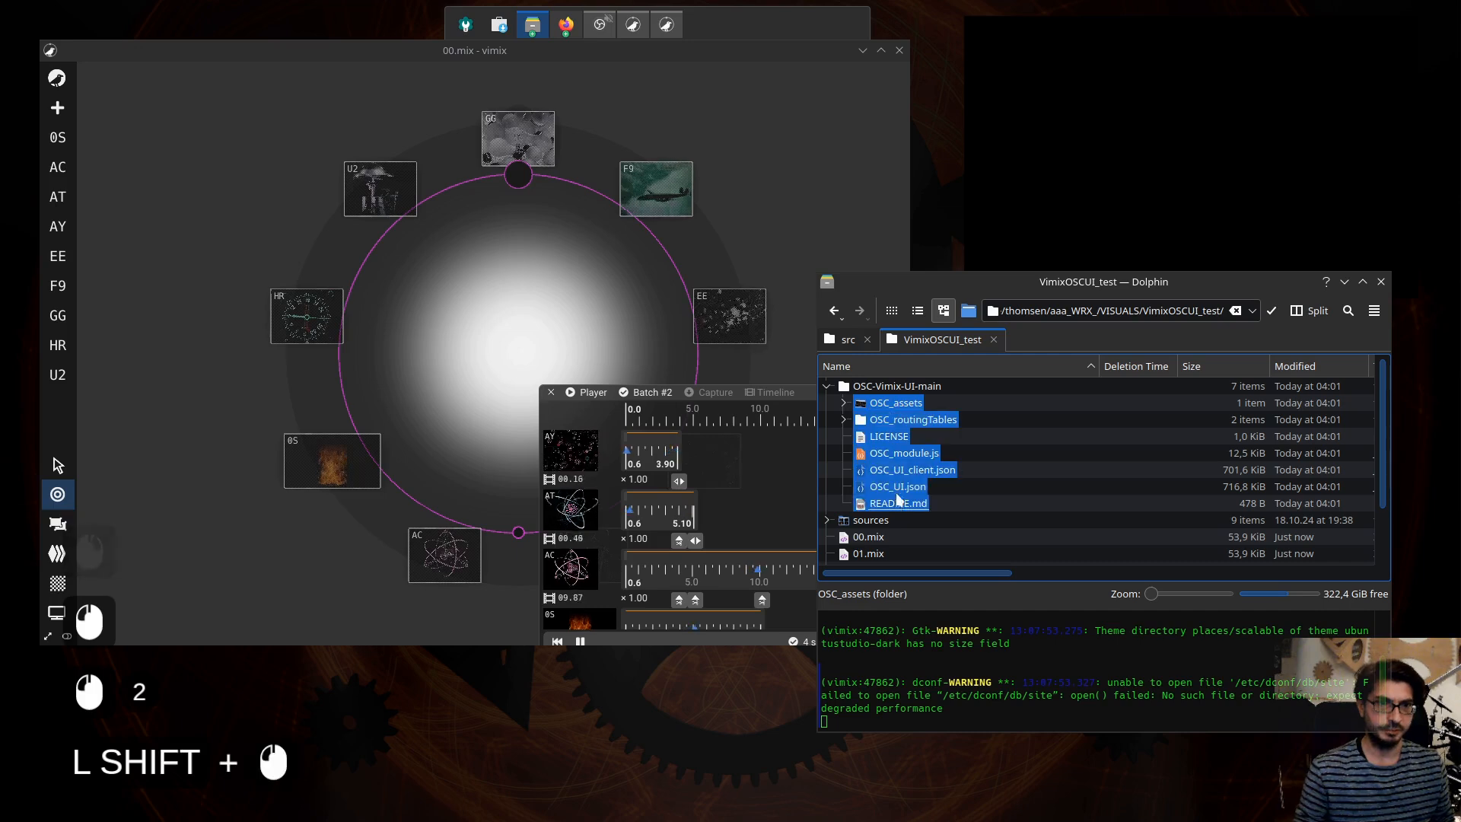
- Delete the OSC-Vimix-UI-main.zip archive from the VimixOSCUI_test folder
scroll(910, 487, "down", 6)
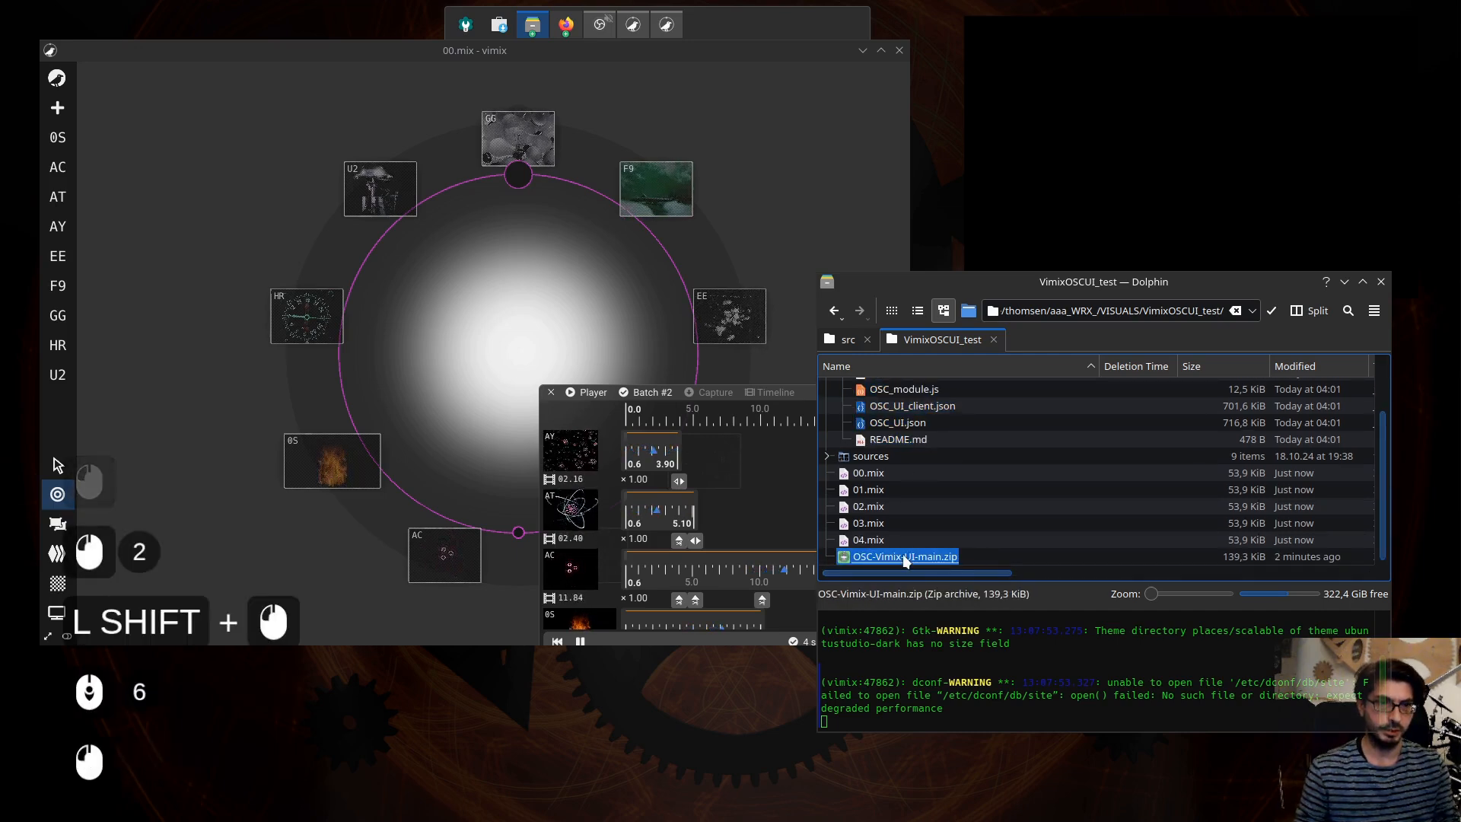
left_click(903, 554)
key("Delete")
- Move everything inside OSC-Vimix-UI-main, from OSC_assets through README.md, up into the VimixOSCUI_test folder
left_click(887, 454)
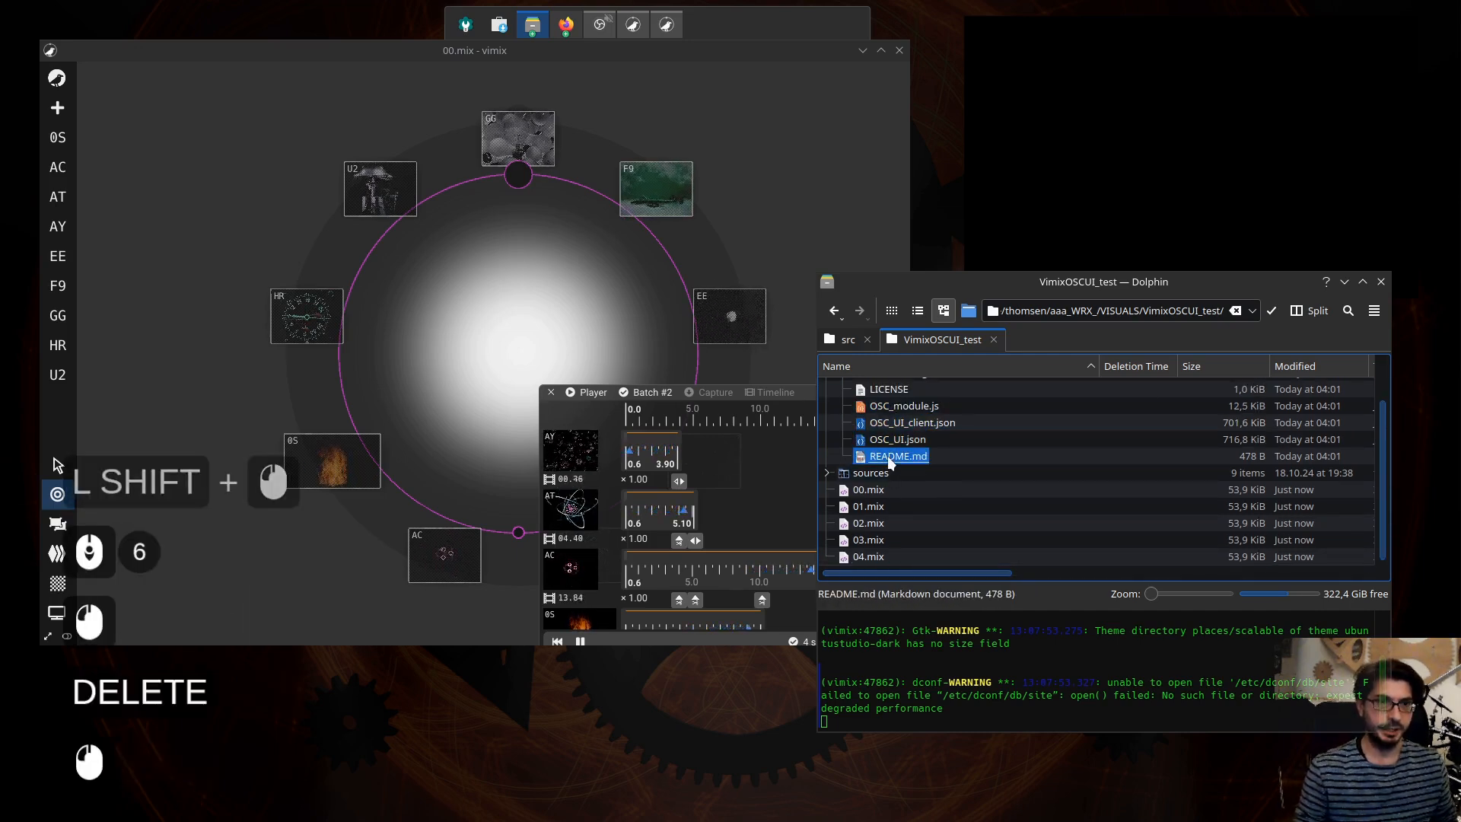
scroll(887, 454, "up", 4)
left_click(882, 404, "shift")
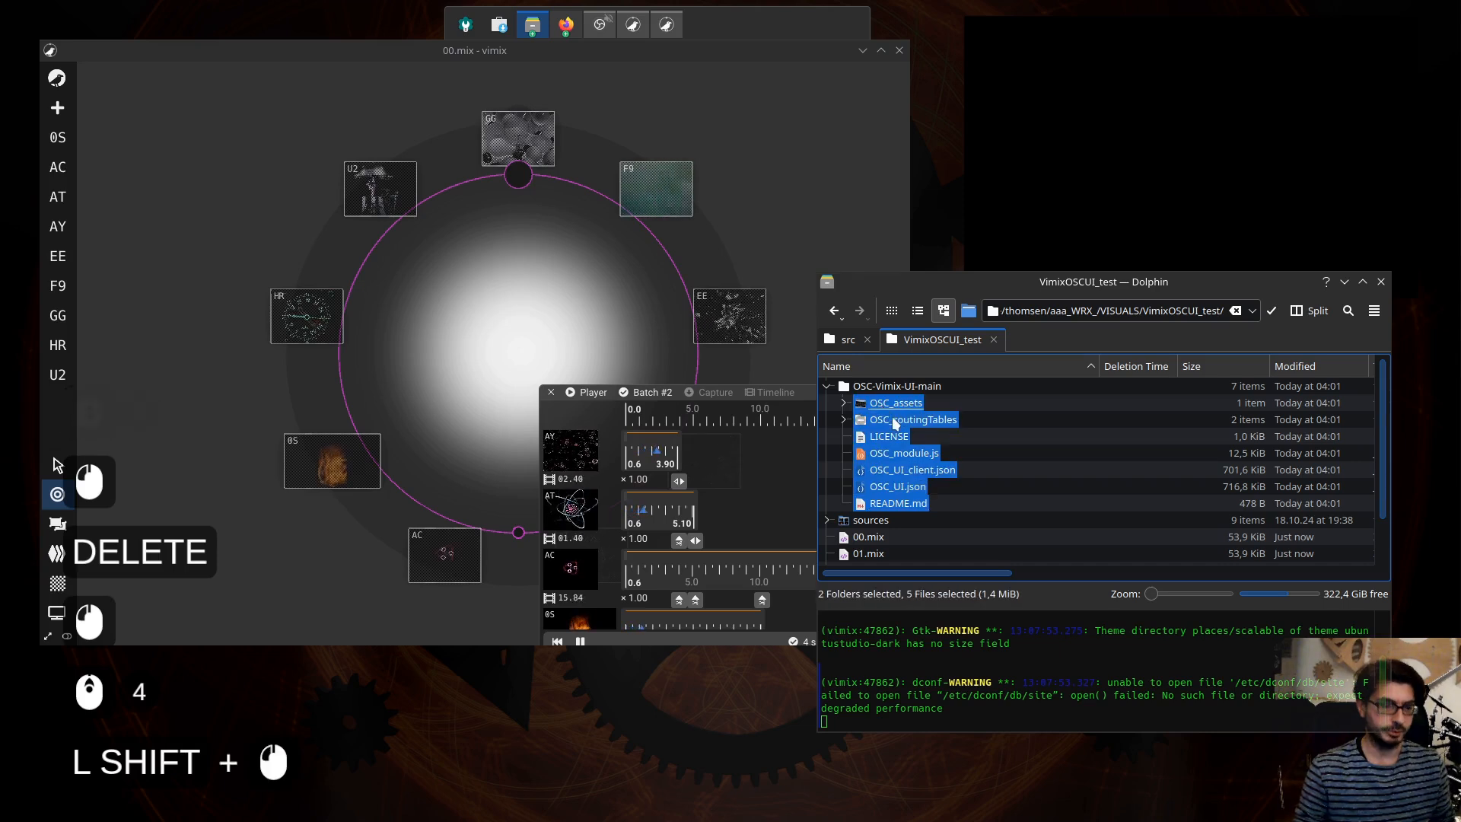
key("ctrl+x")
scroll(901, 477, "down", 5)
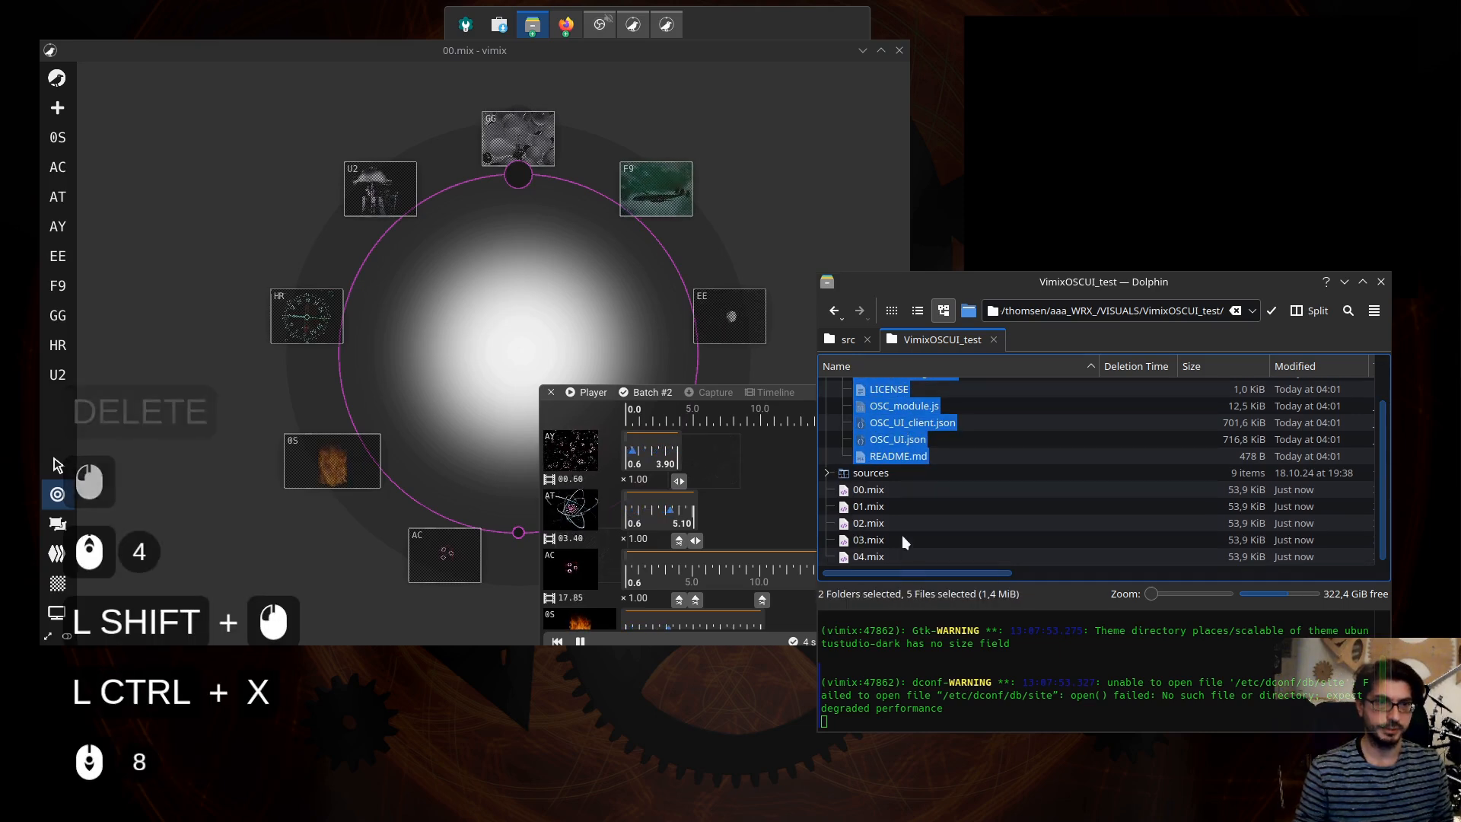
scroll(837, 426, "up", 3)
left_click(826, 387)
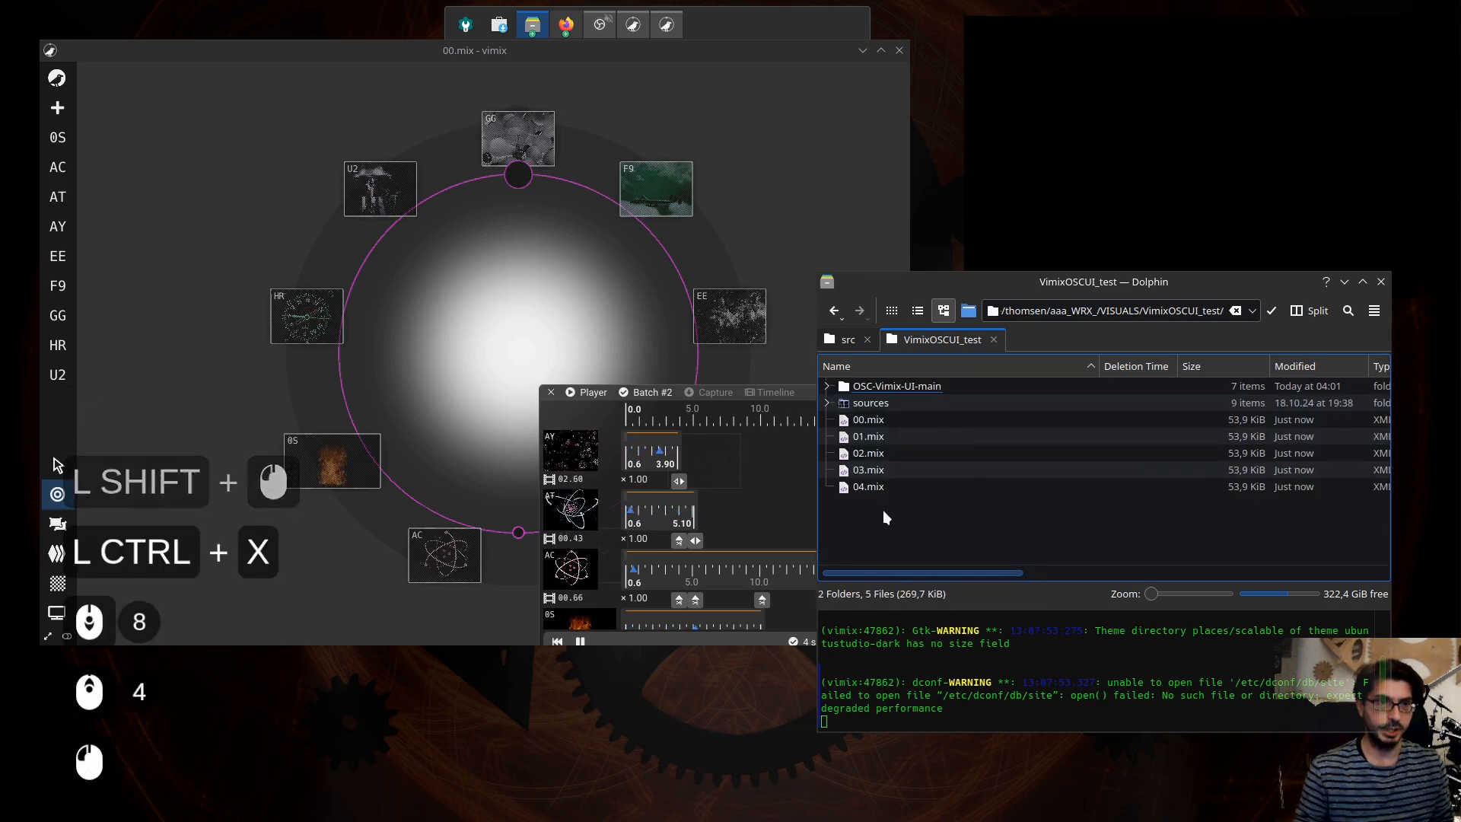
key("ctrl+v")
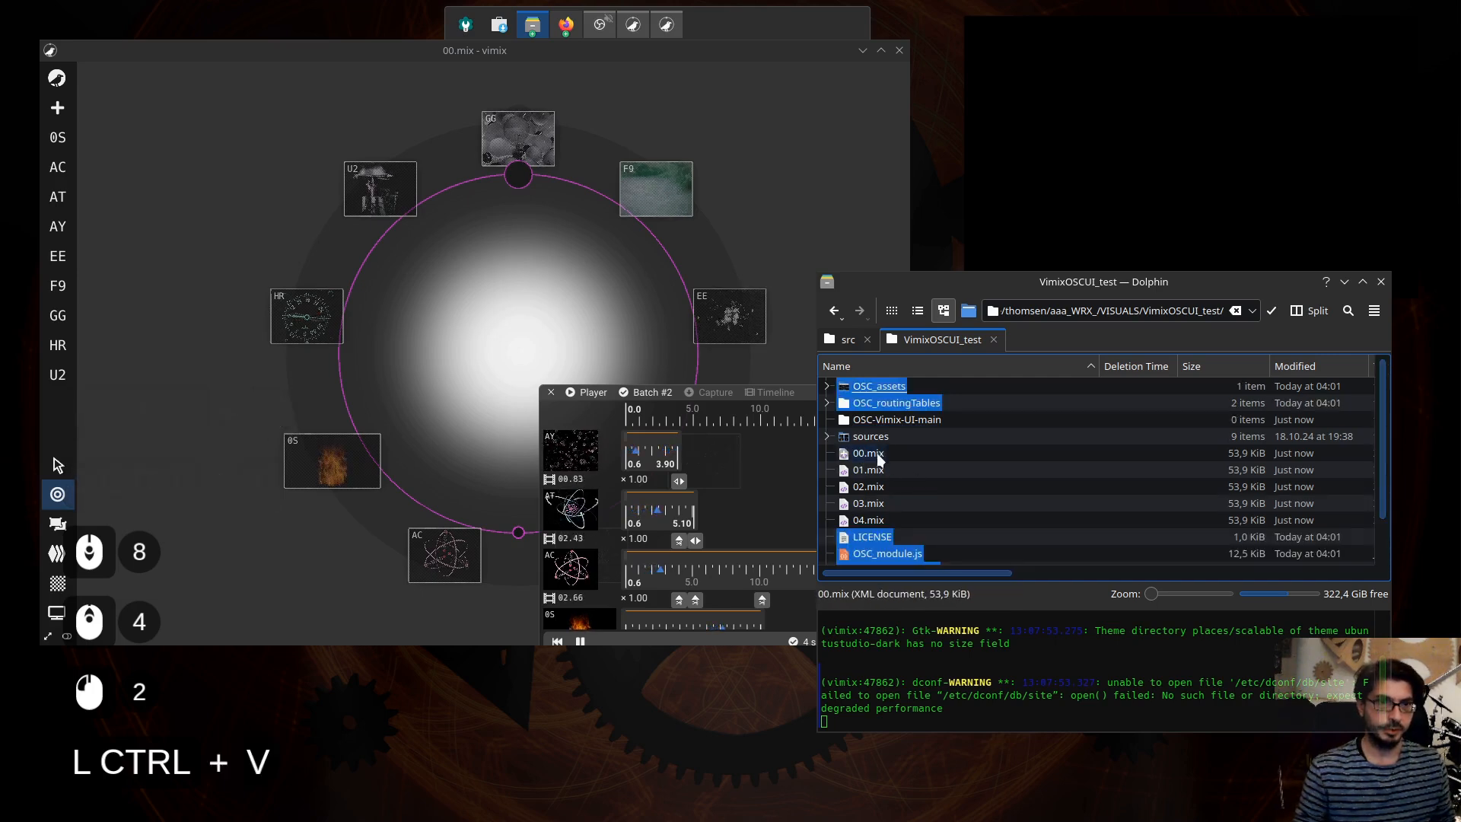
- Delete README.md, LICENSE and the empty OSC-Vimix-UI-main folder from the VimixOSCUI_test folder
scroll(889, 490, "down", 3)
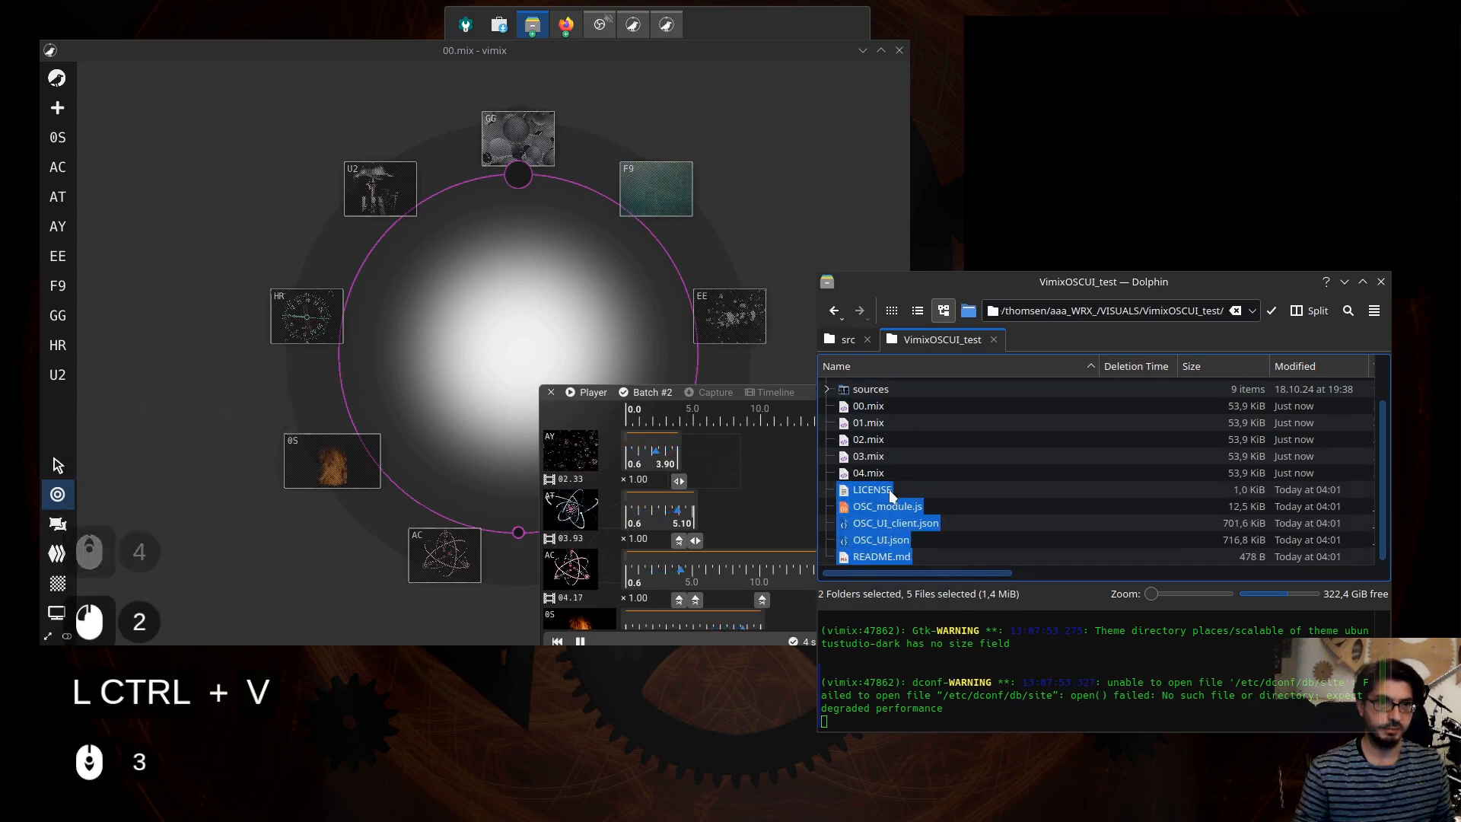
left_click(879, 558)
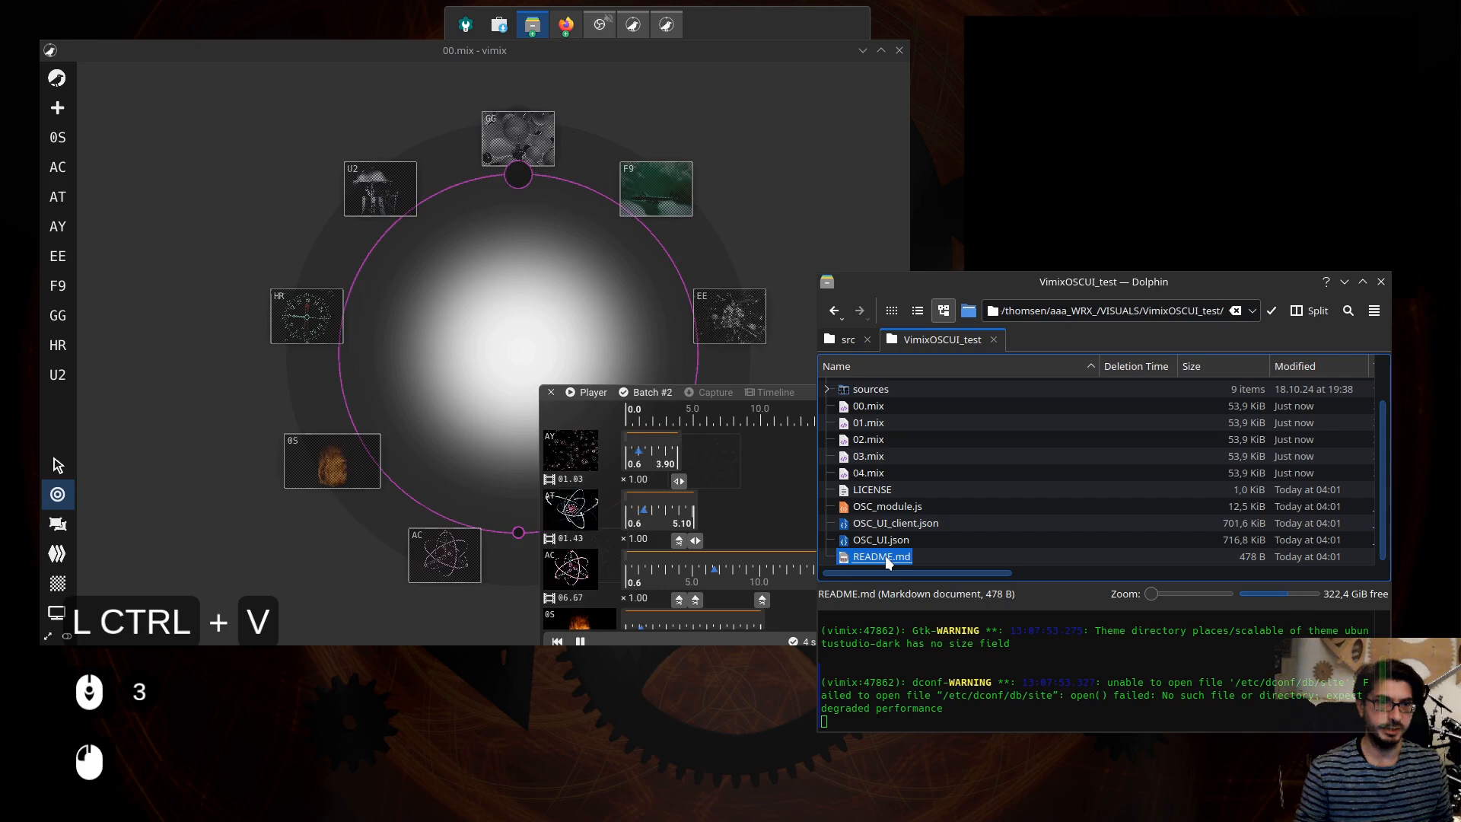
left_click(874, 491, "ctrl")
scroll(884, 482, "up", 3)
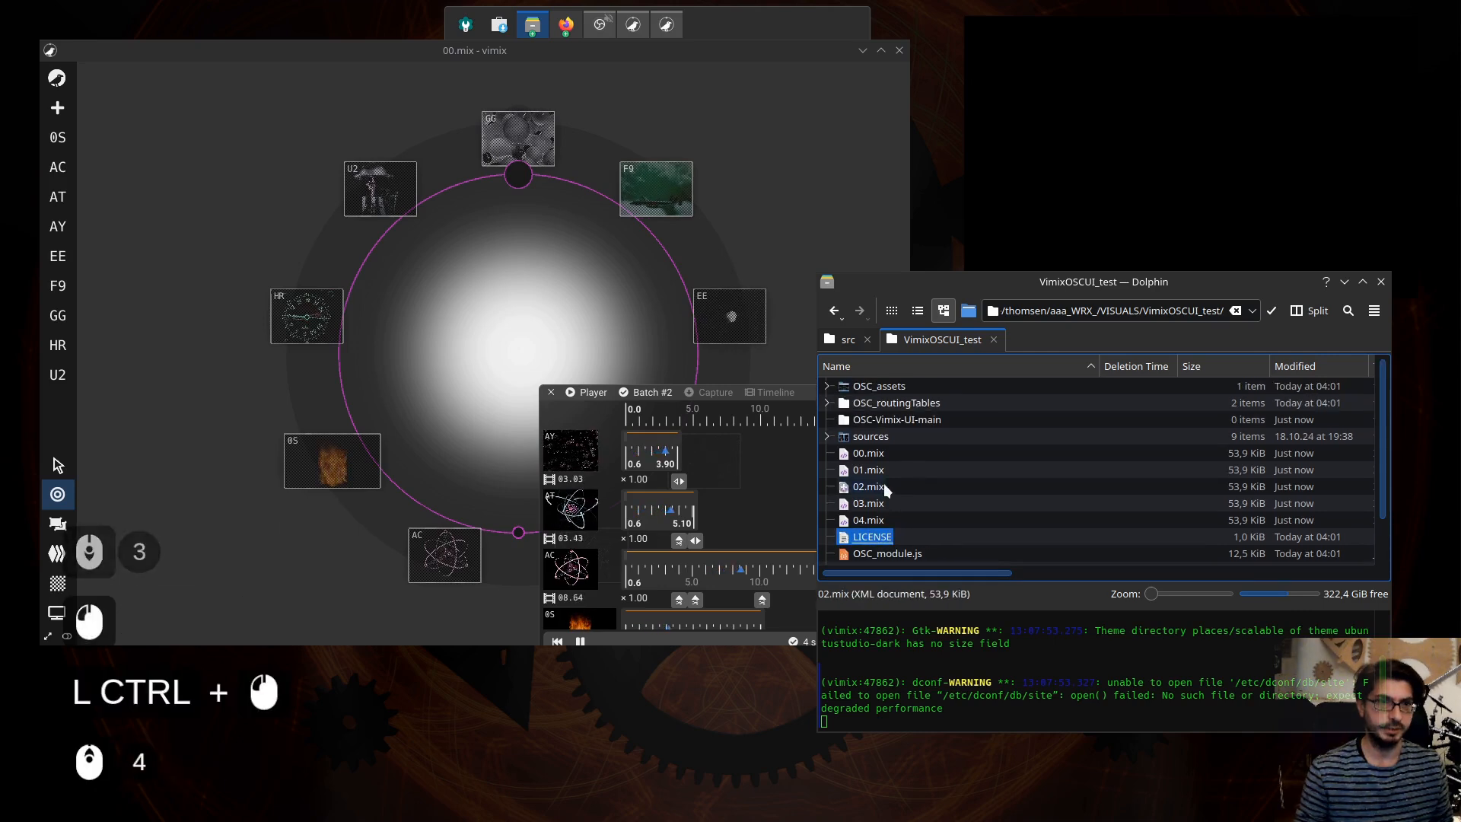
left_click(887, 420, "ctrl")
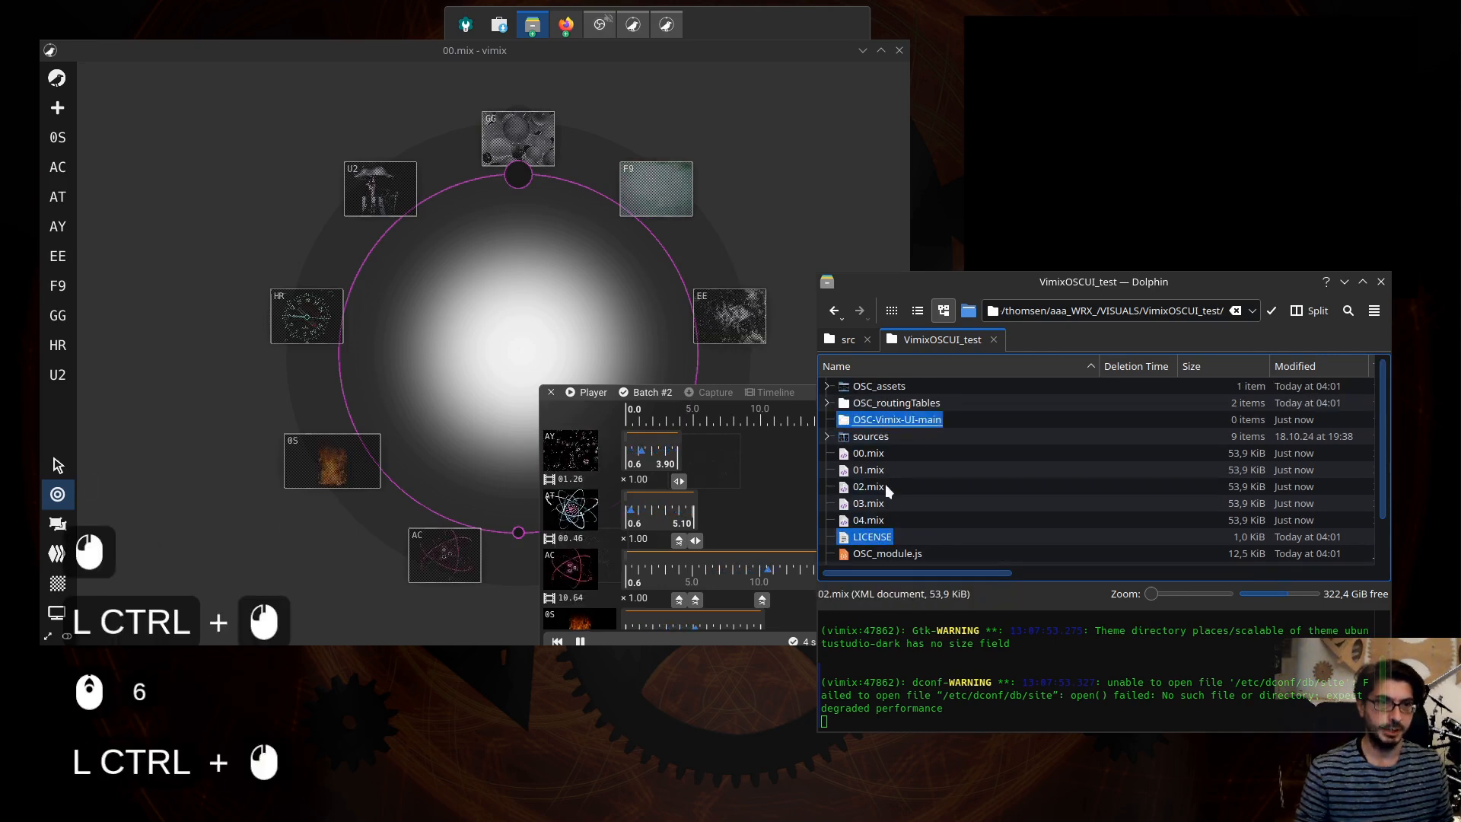
scroll(890, 485, "down", 3)
key("Delete")
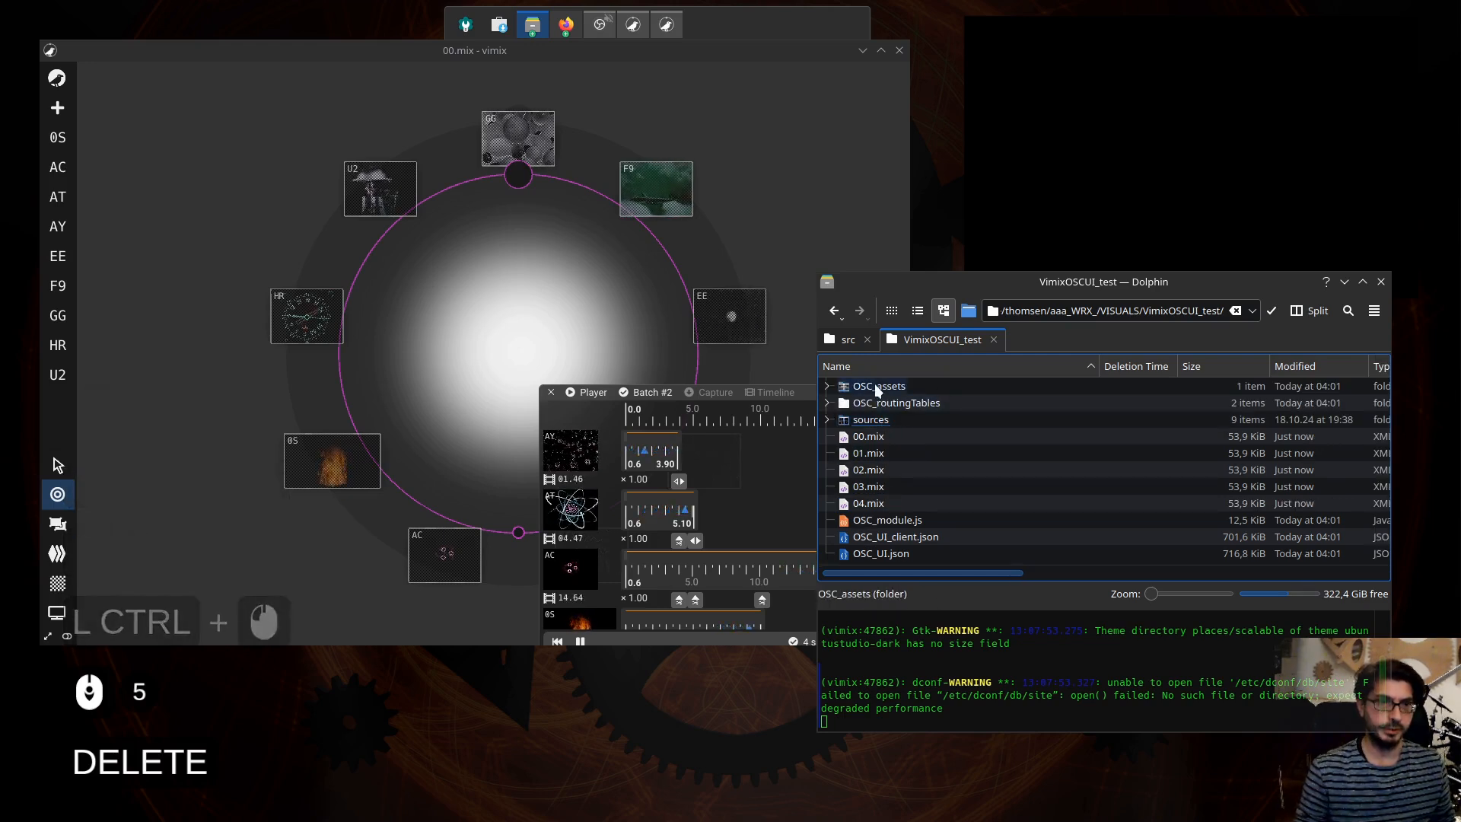
- Examine the contents of the OSC_assets and OSC_routingTables folders, and point out the OSC_module.js and OSC_UI.json files
left_click(828, 386)
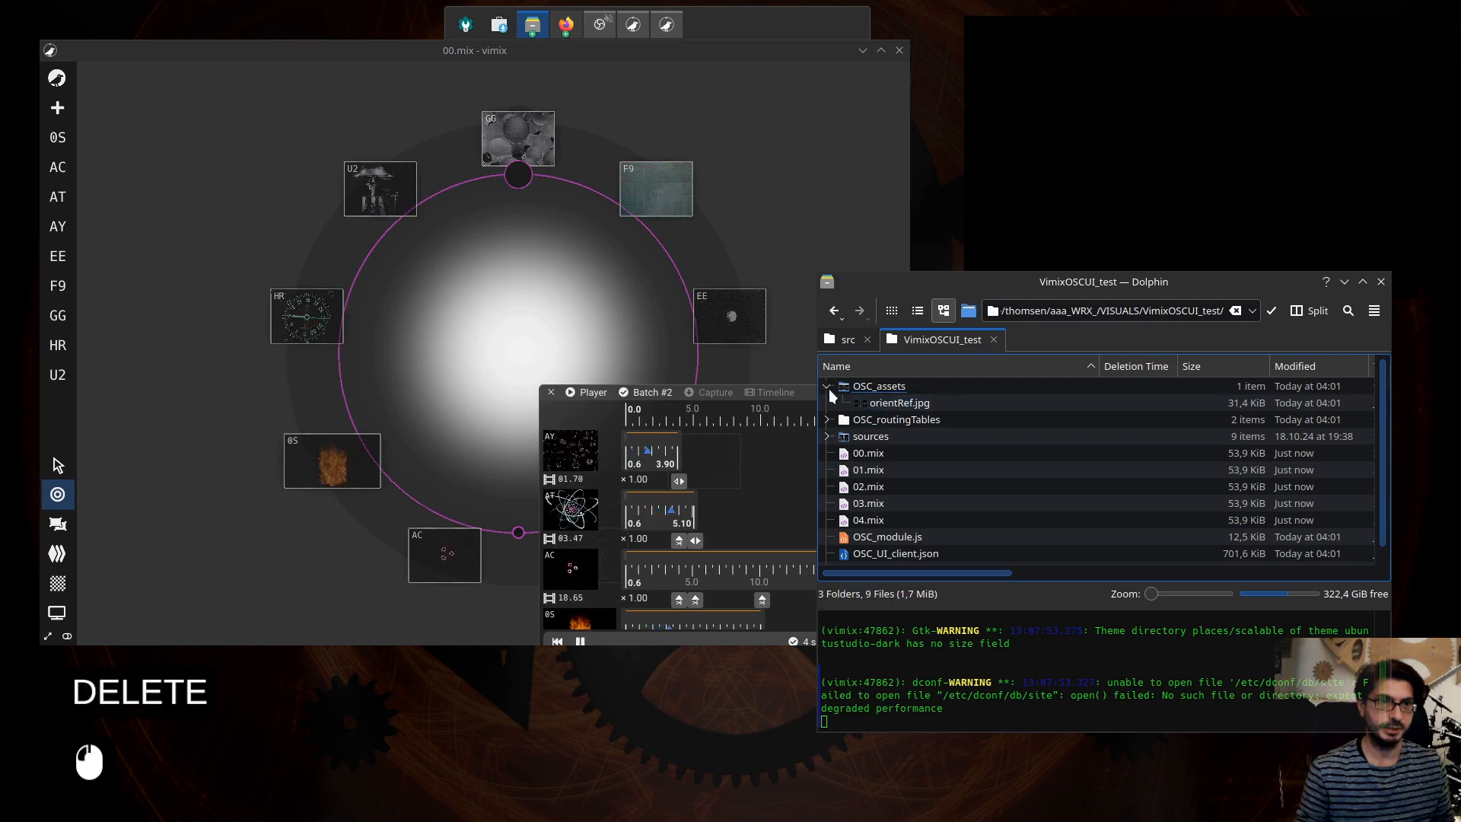
left_click(827, 387)
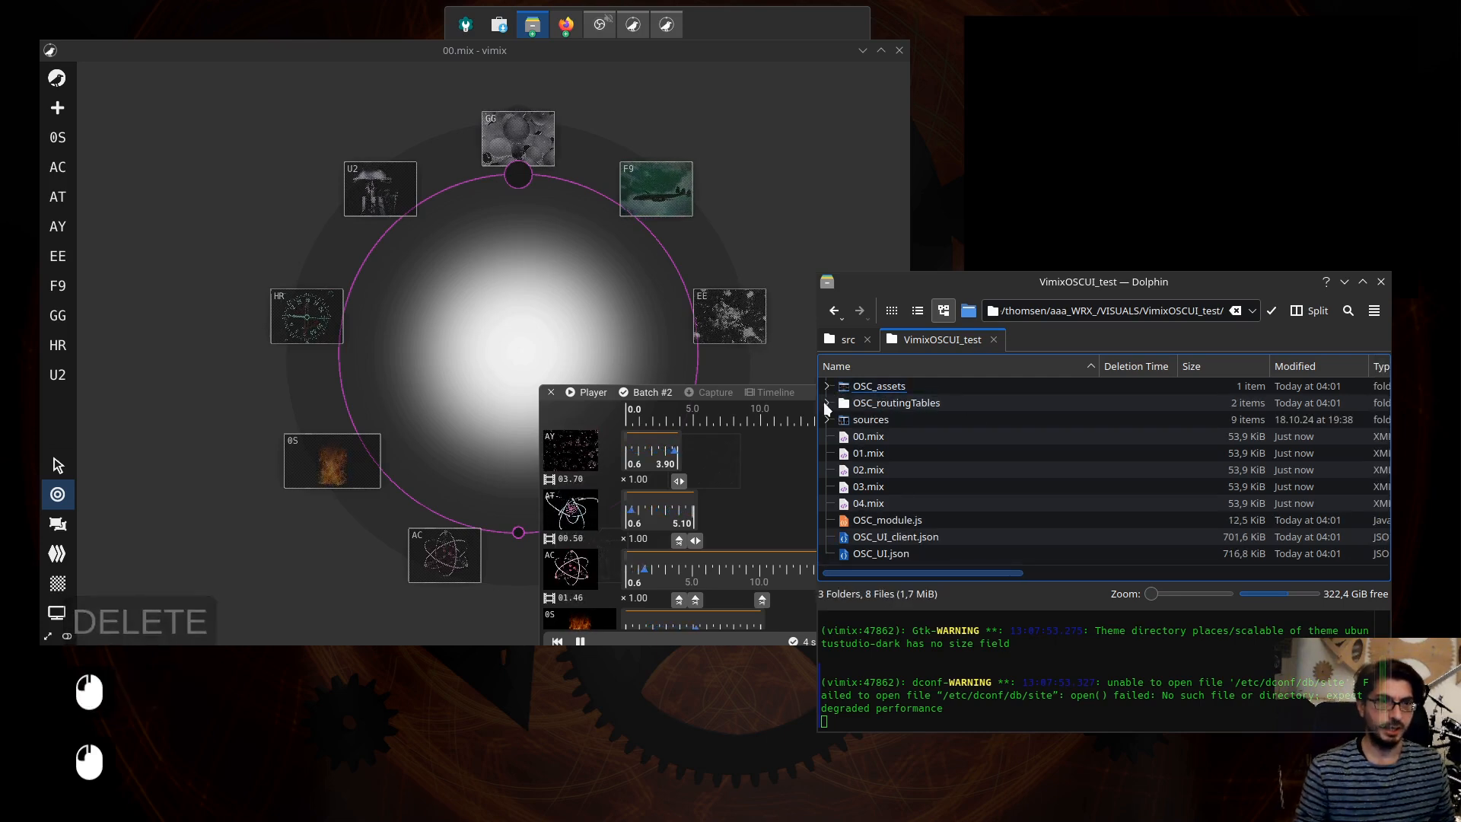
left_click(827, 403)
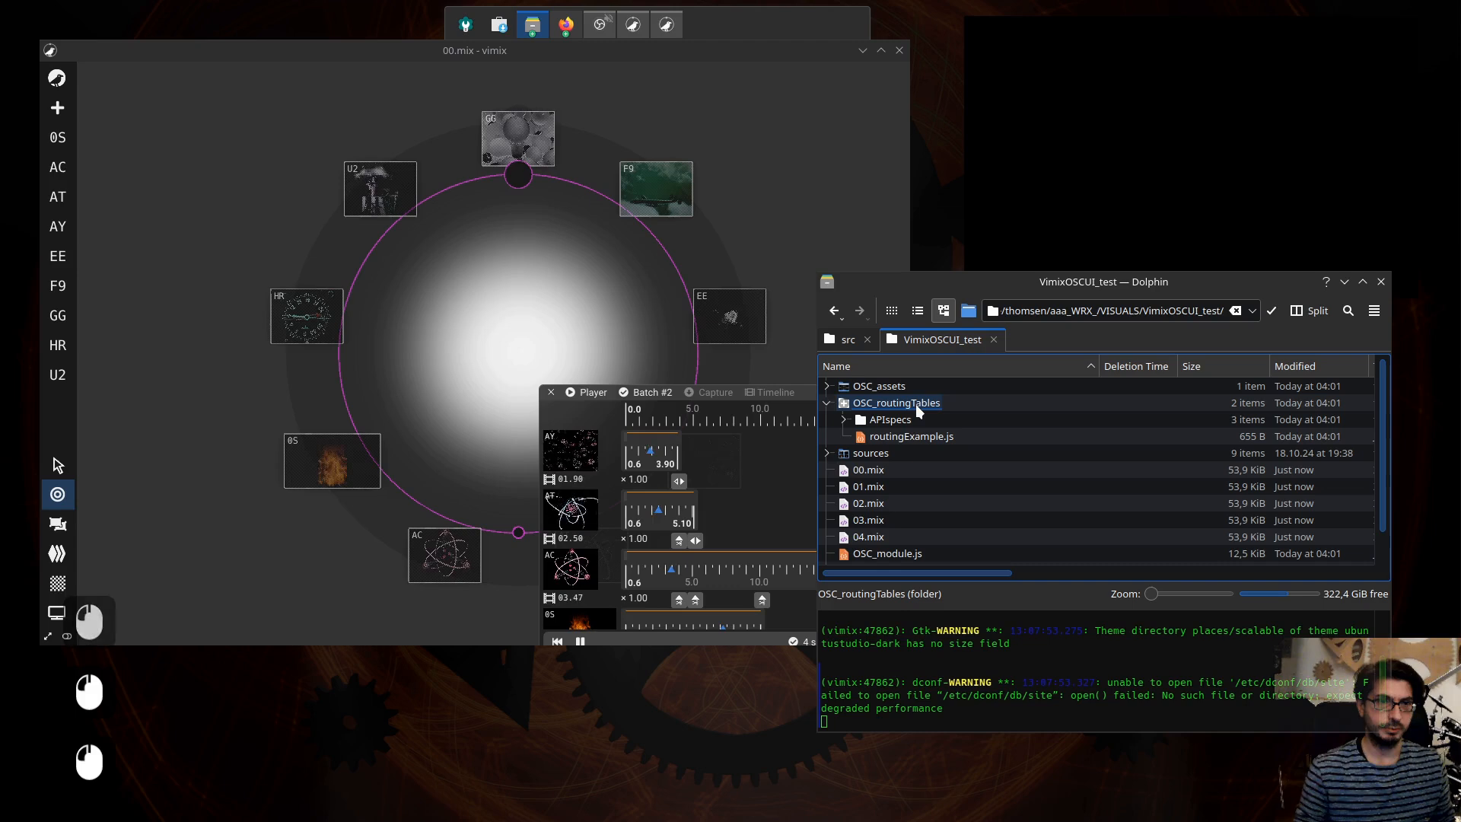
left_click(827, 402)
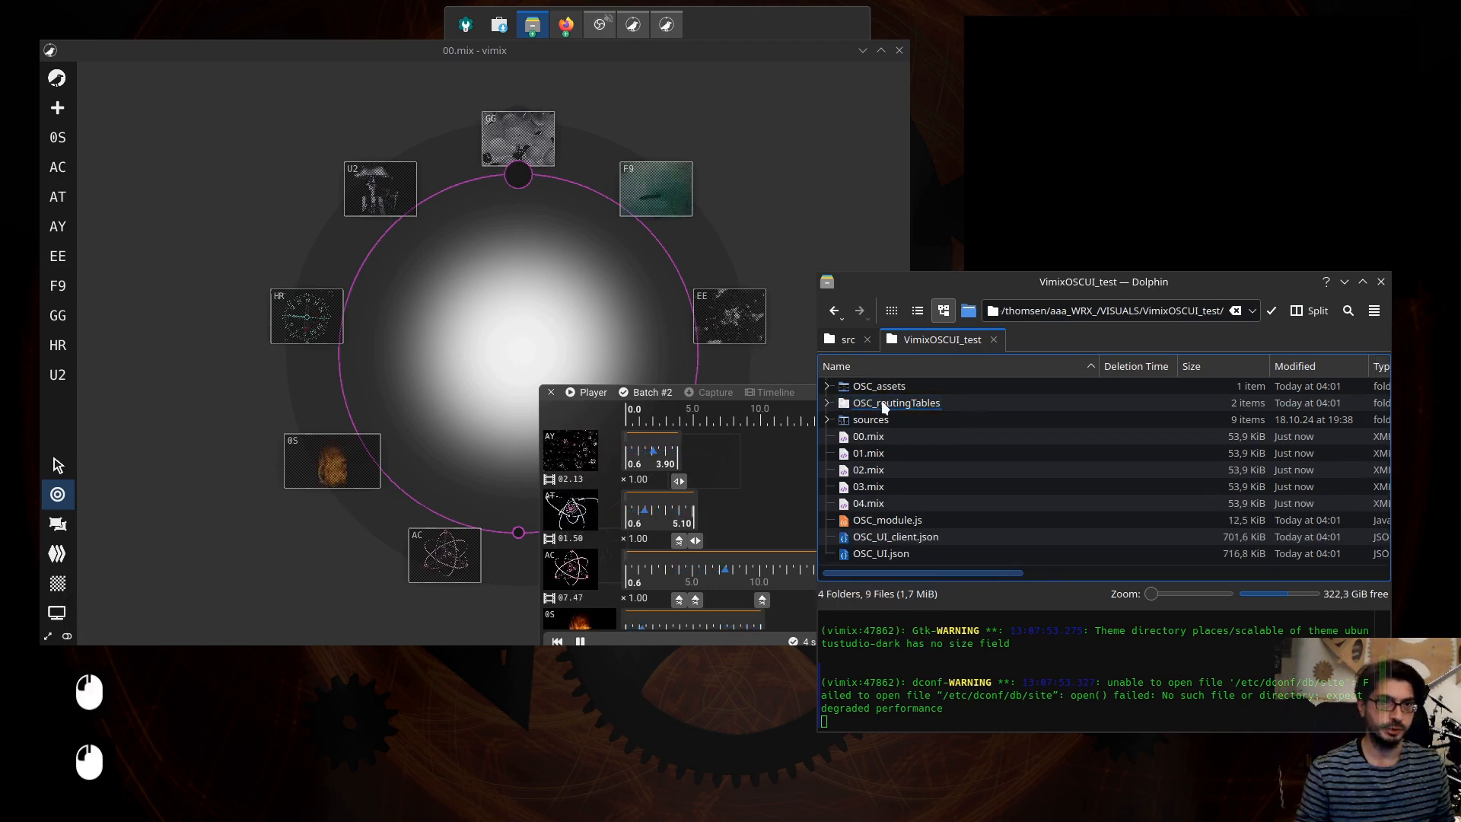
scroll(870, 420, "up", 3)
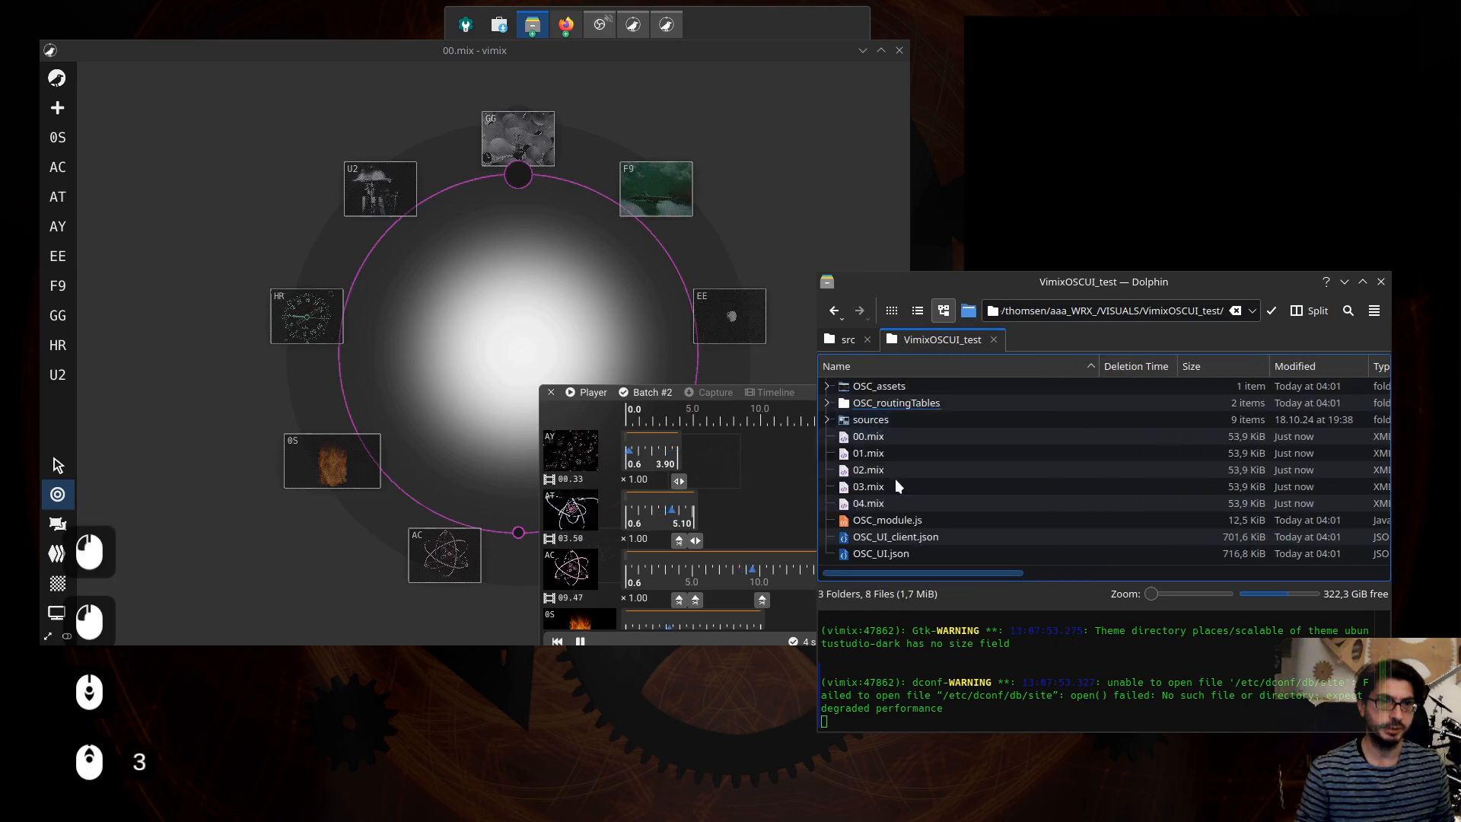
left_click(869, 523)
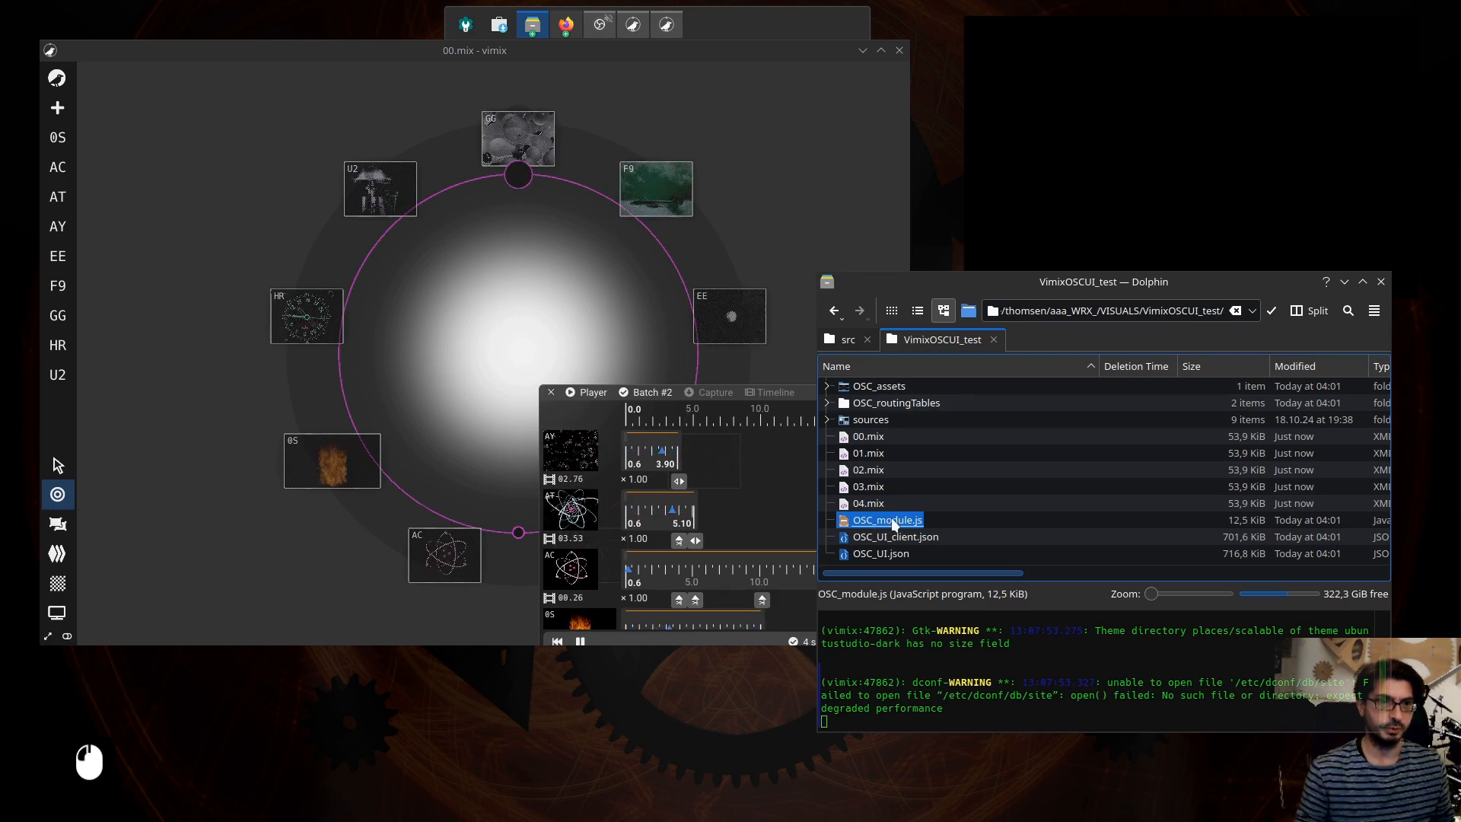
left_click(878, 555)
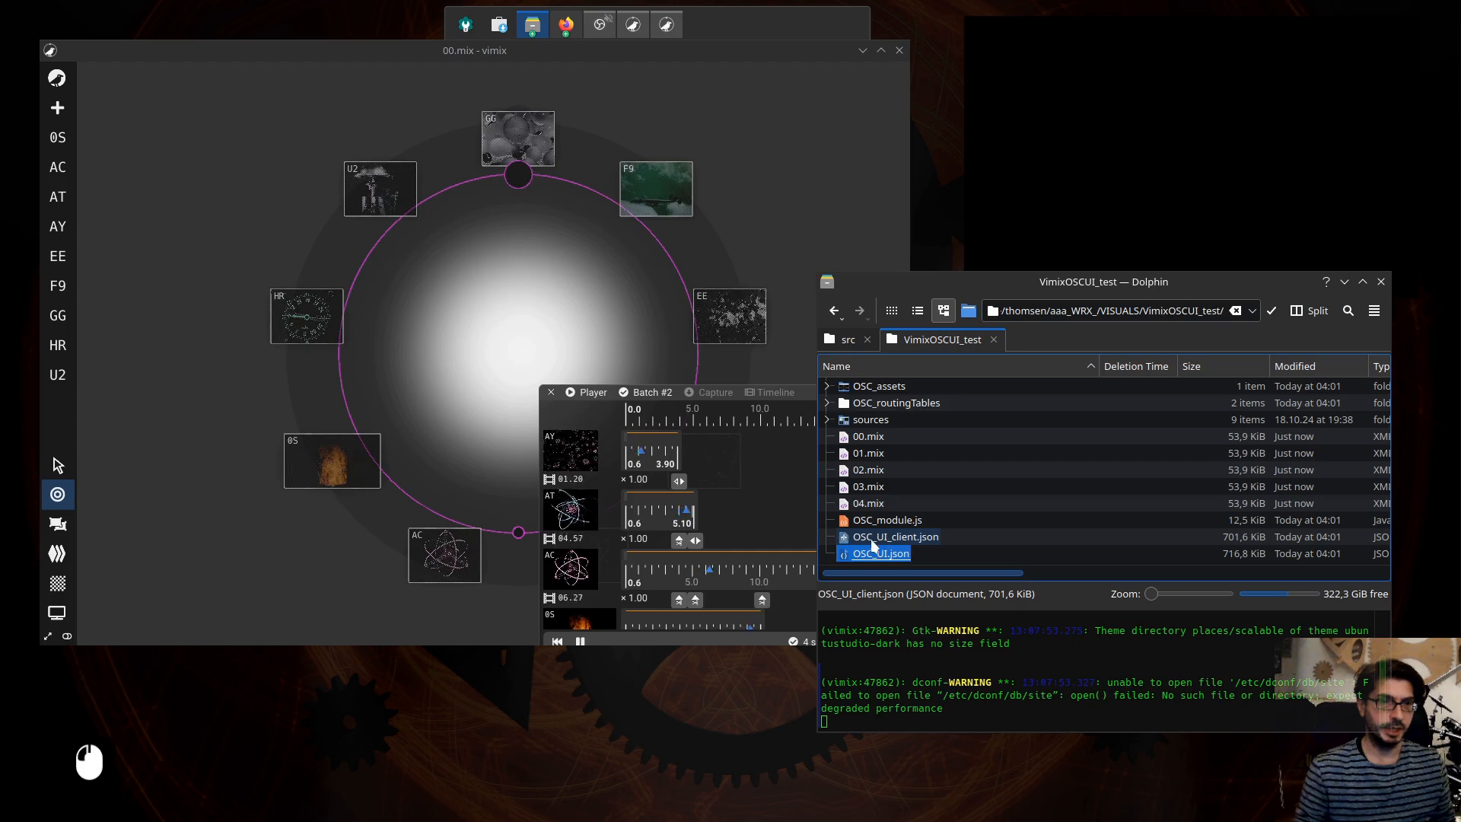
left_click(875, 523)
left_click(878, 556)
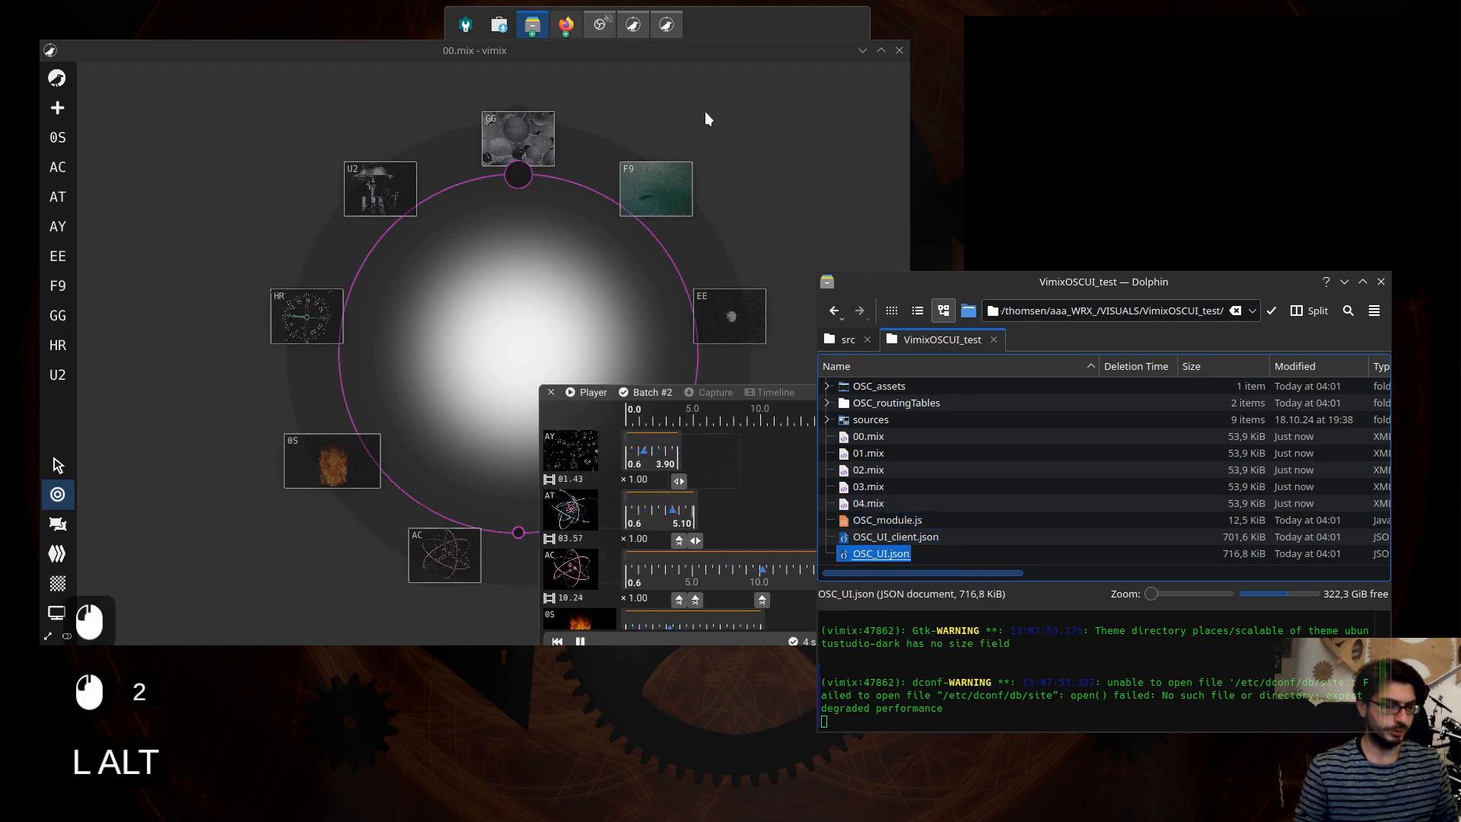
- Launch Open Stage Control from the desktop search for osc and reposition its launcher window fully on screen
key("alt+space")
key("Up")
key("Up")
key("Up")
key("Up")
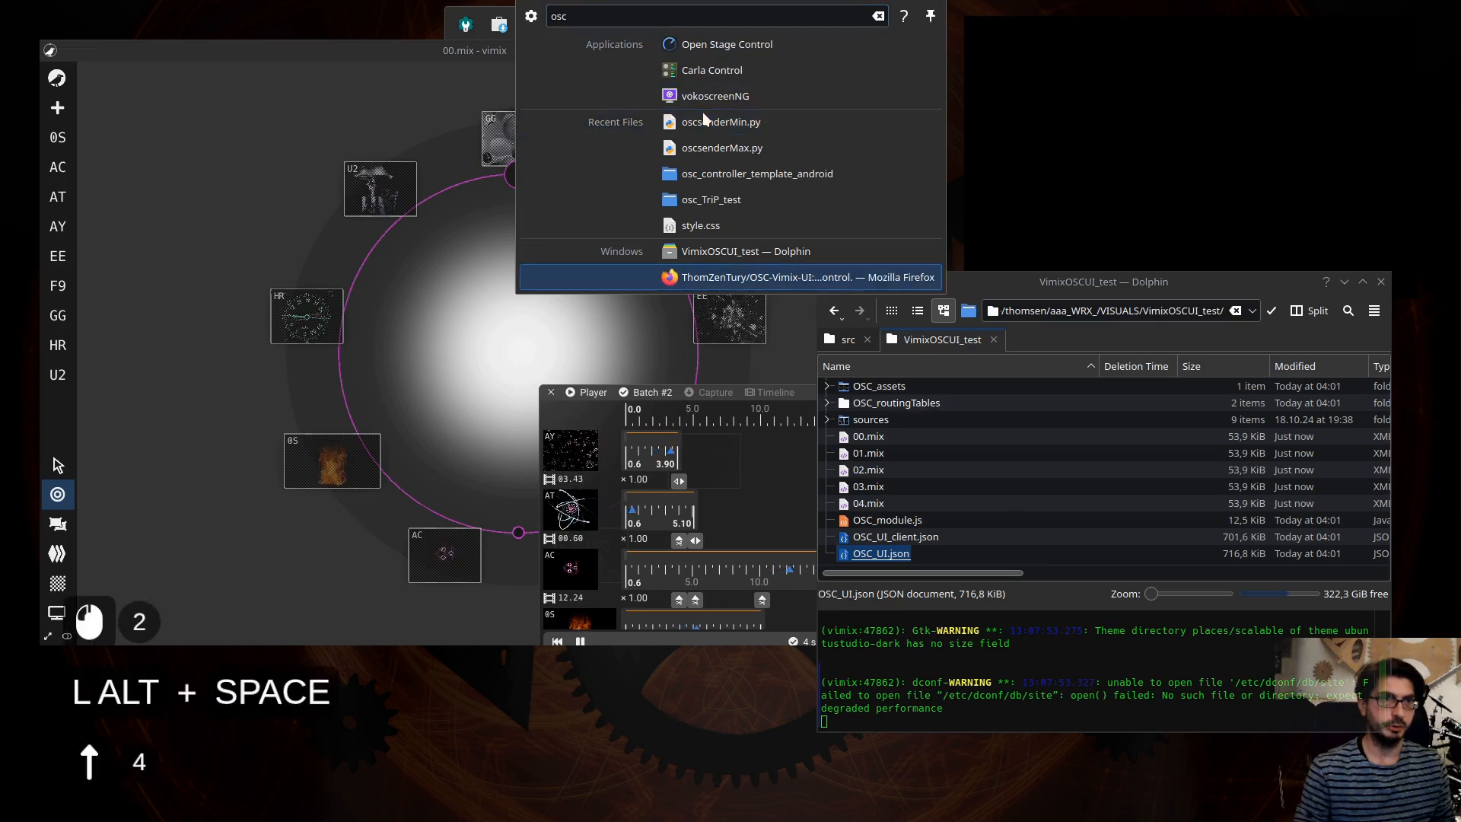
key("Down")
key("Return")
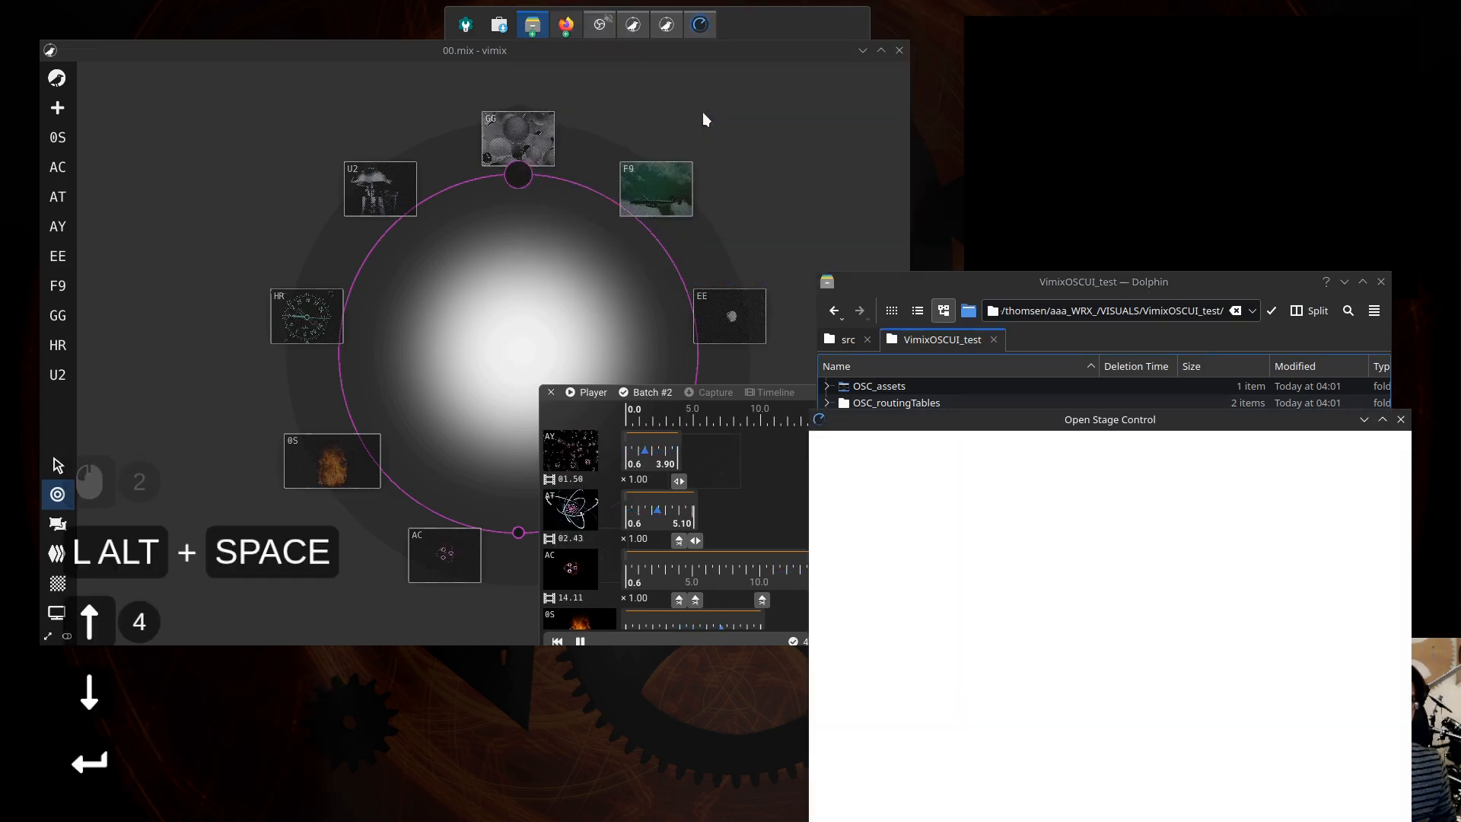
left_click_drag(982, 420, 762, 408)
- Clear the custom-module path in the Open Stage Control launcher and move its window clear of the file list
left_click(1020, 482)
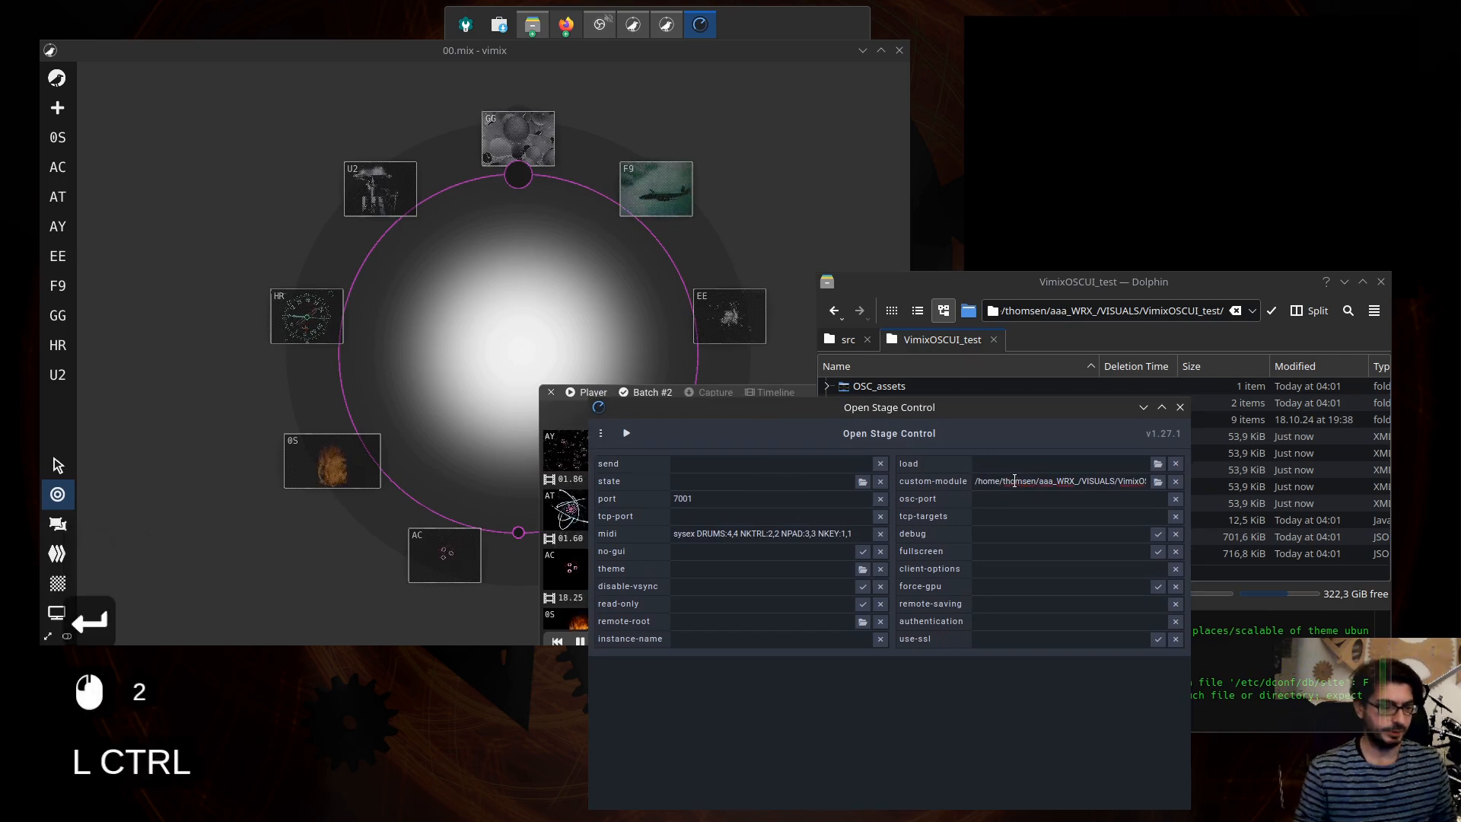
key("ctrl+a")
key("Delete")
left_click_drag(989, 409, 612, 399)
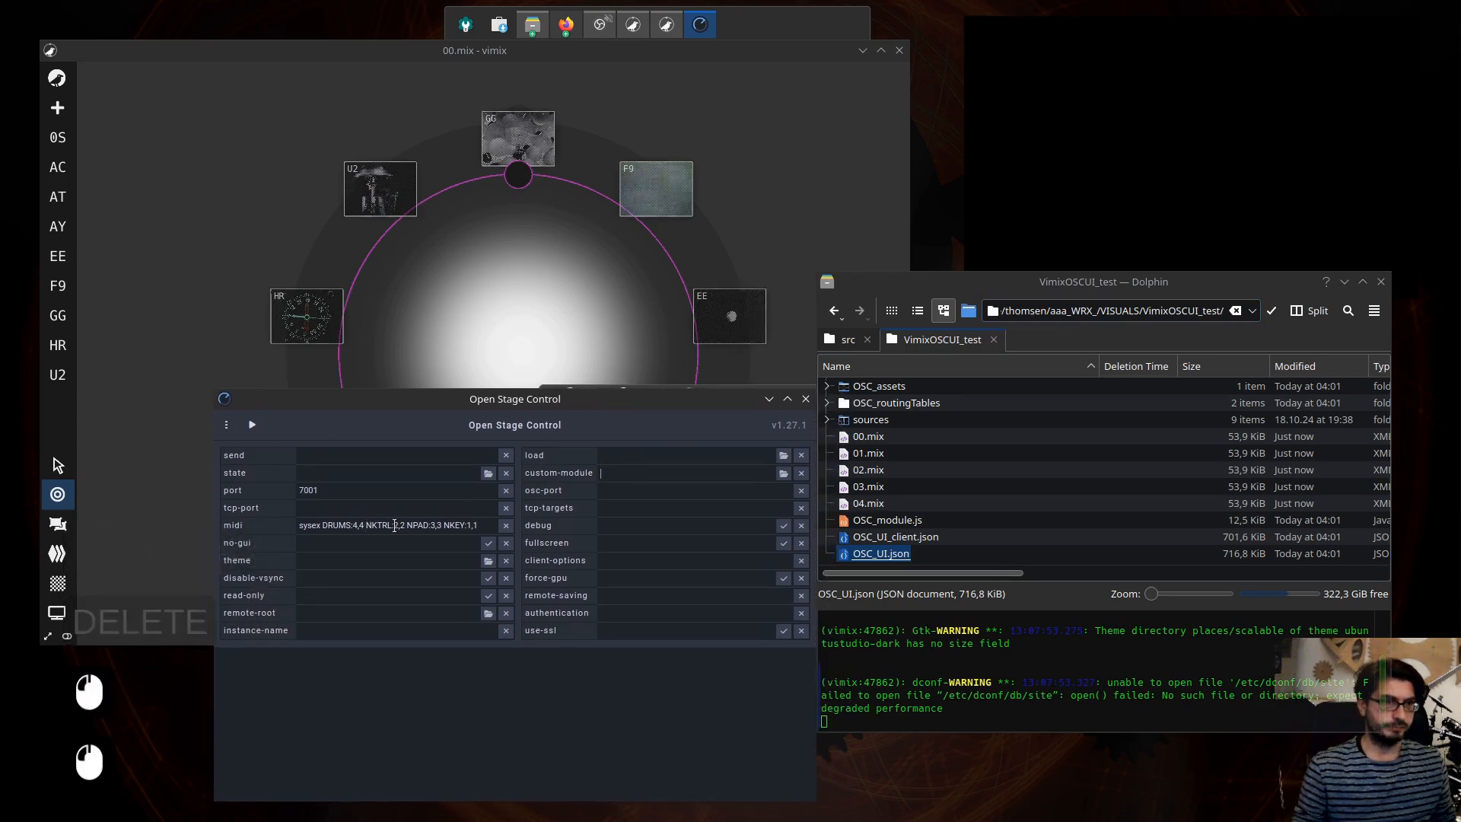
- Review the midi device entry and the port value in the Open Stage Control launcher
left_click(473, 525)
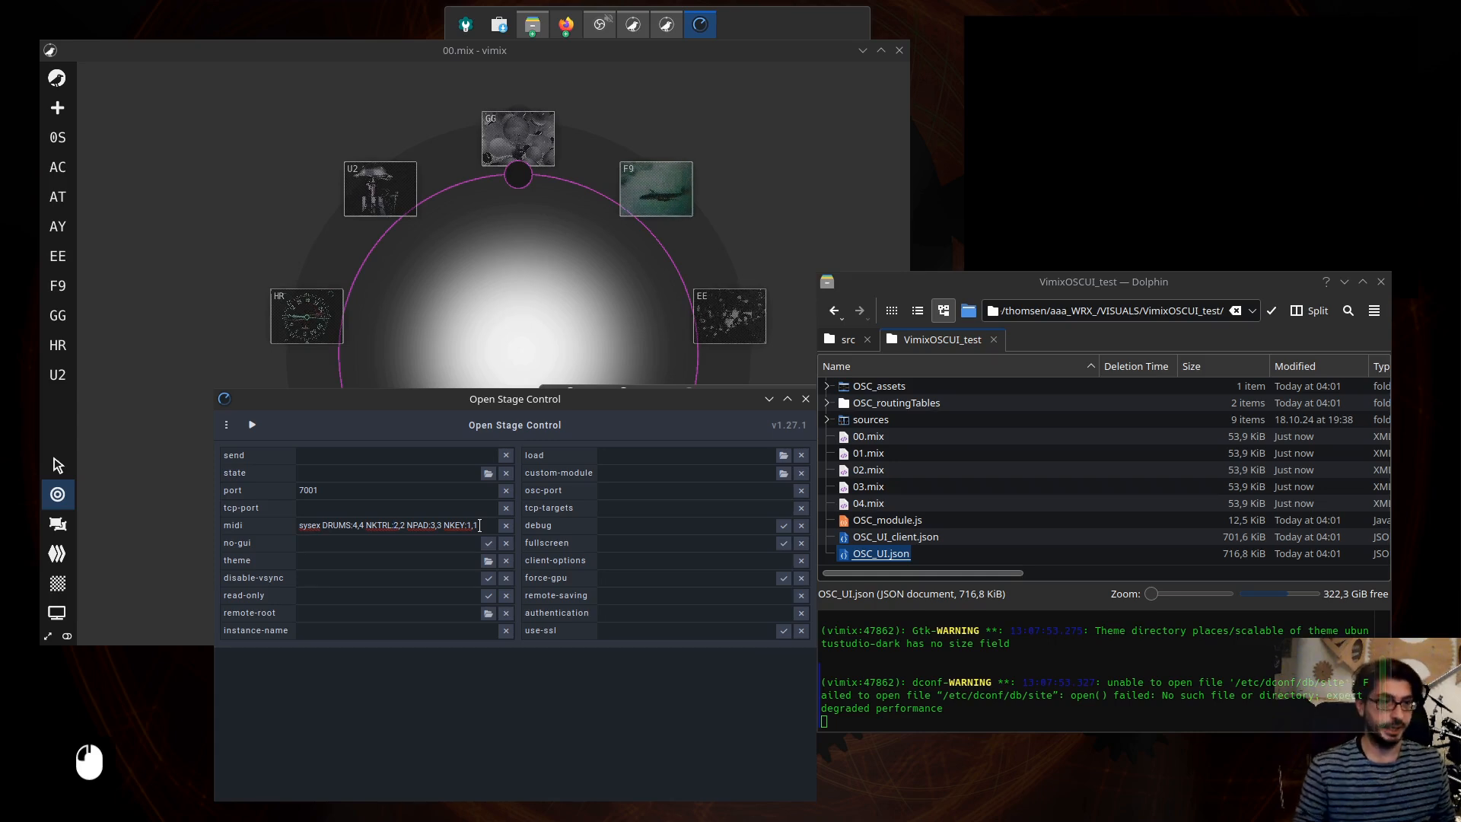
left_click_drag(479, 525, 301, 525)
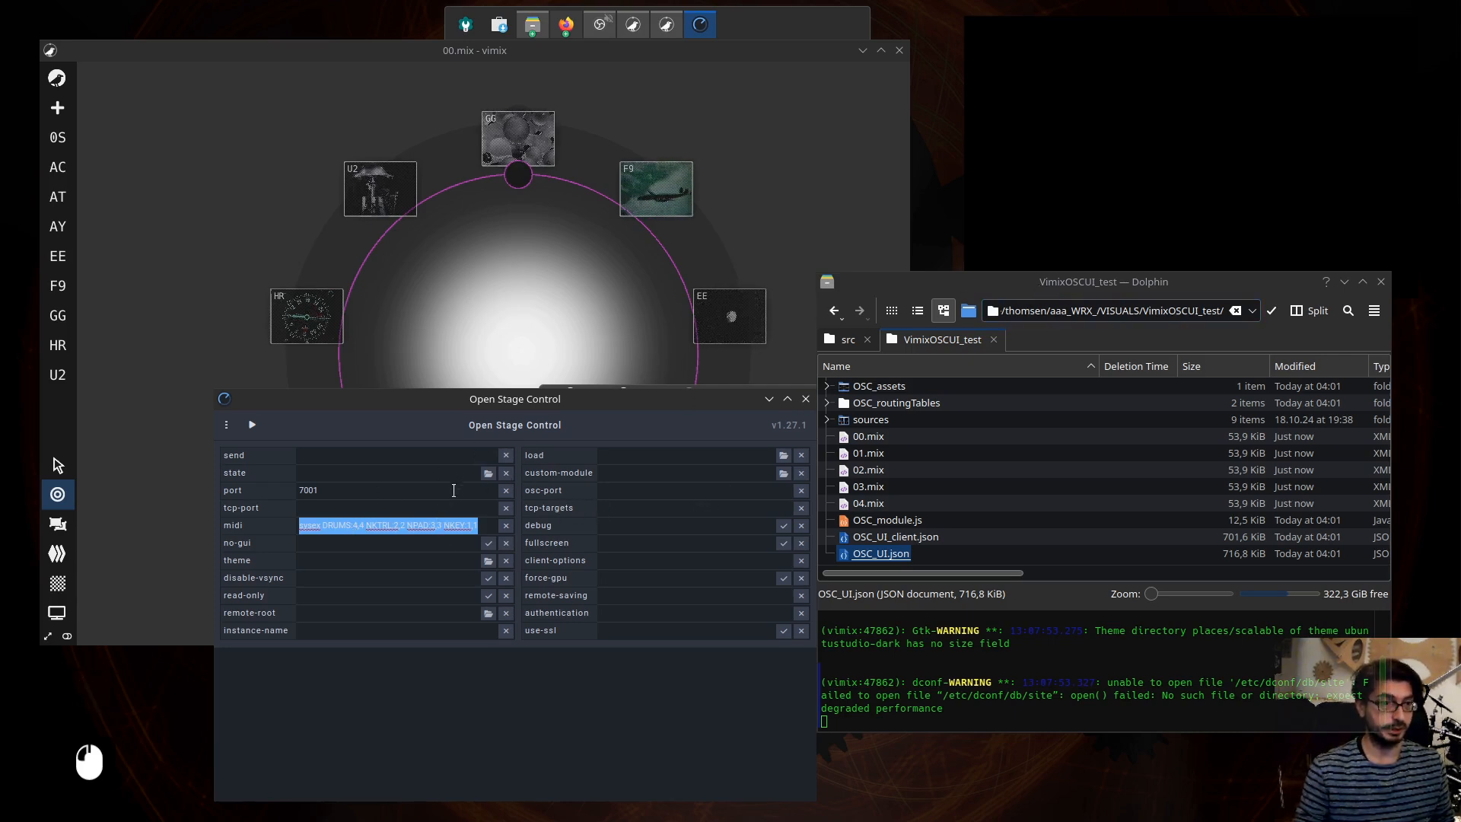
left_click(344, 488)
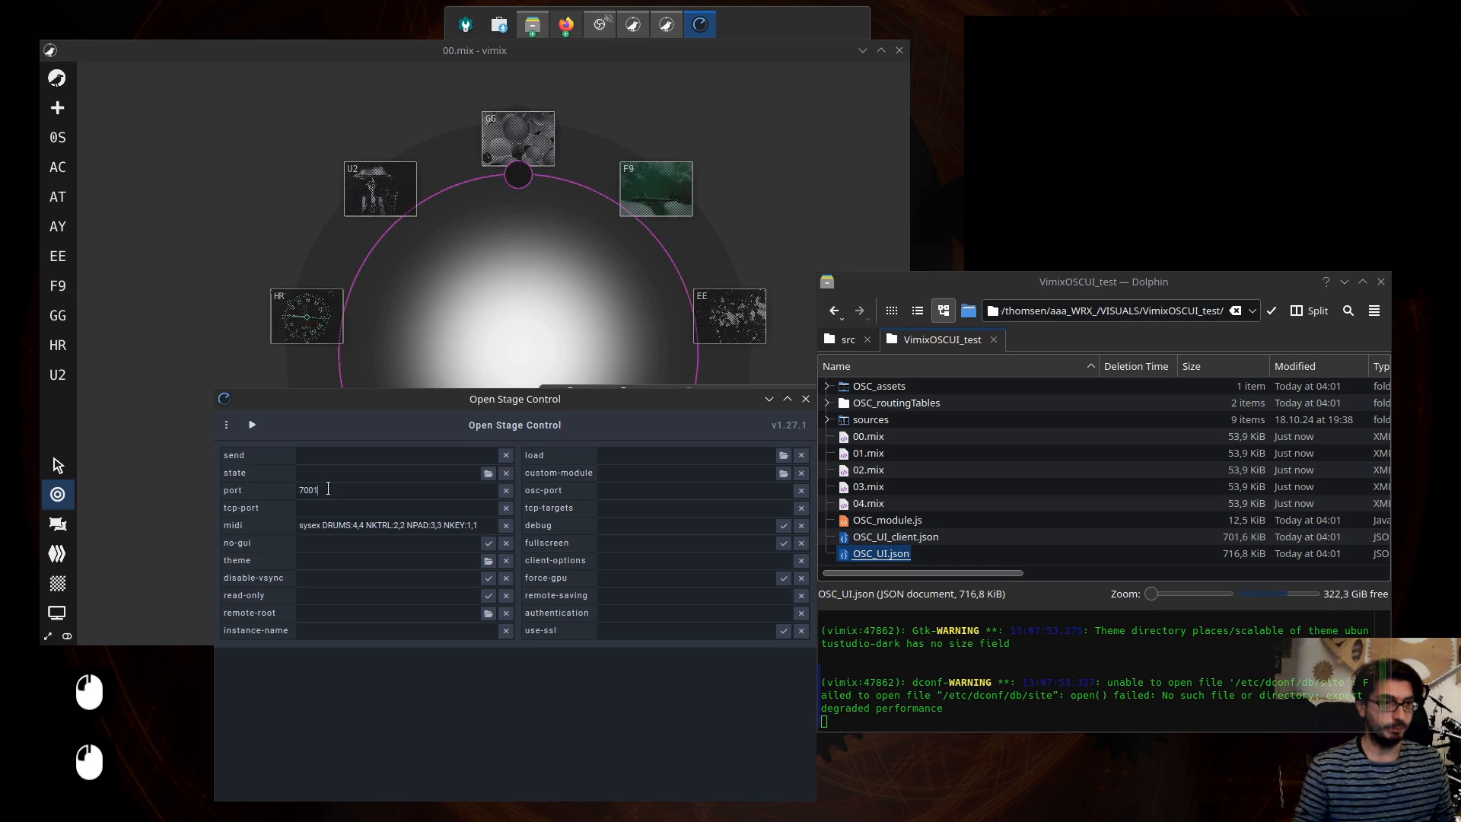
left_click(328, 488)
left_click(323, 490)
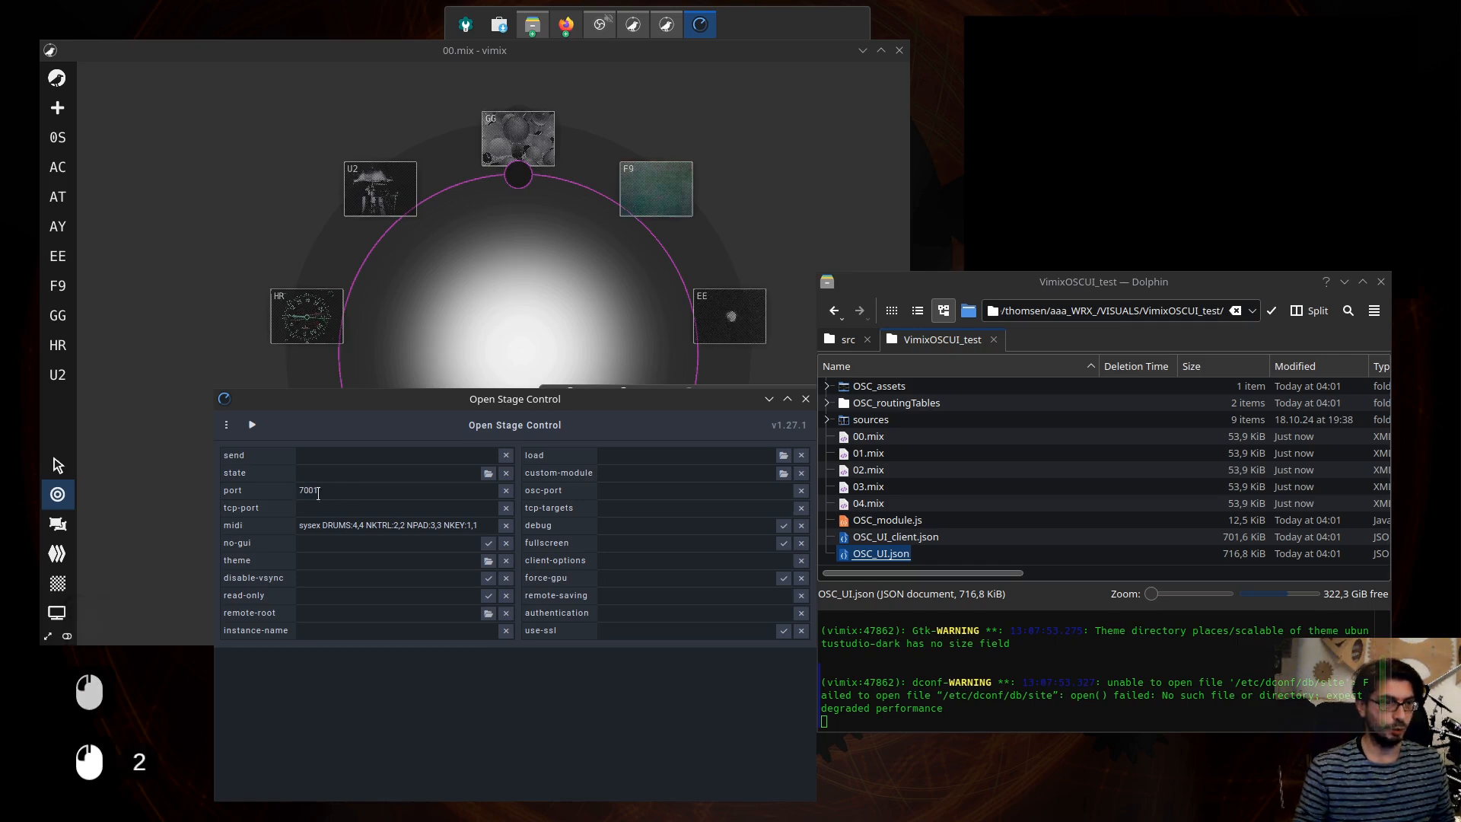
- Open OSC_module.js from the VimixOSCUI_test folder in Visual Studio Code and move the editor window further into view
left_click(886, 521)
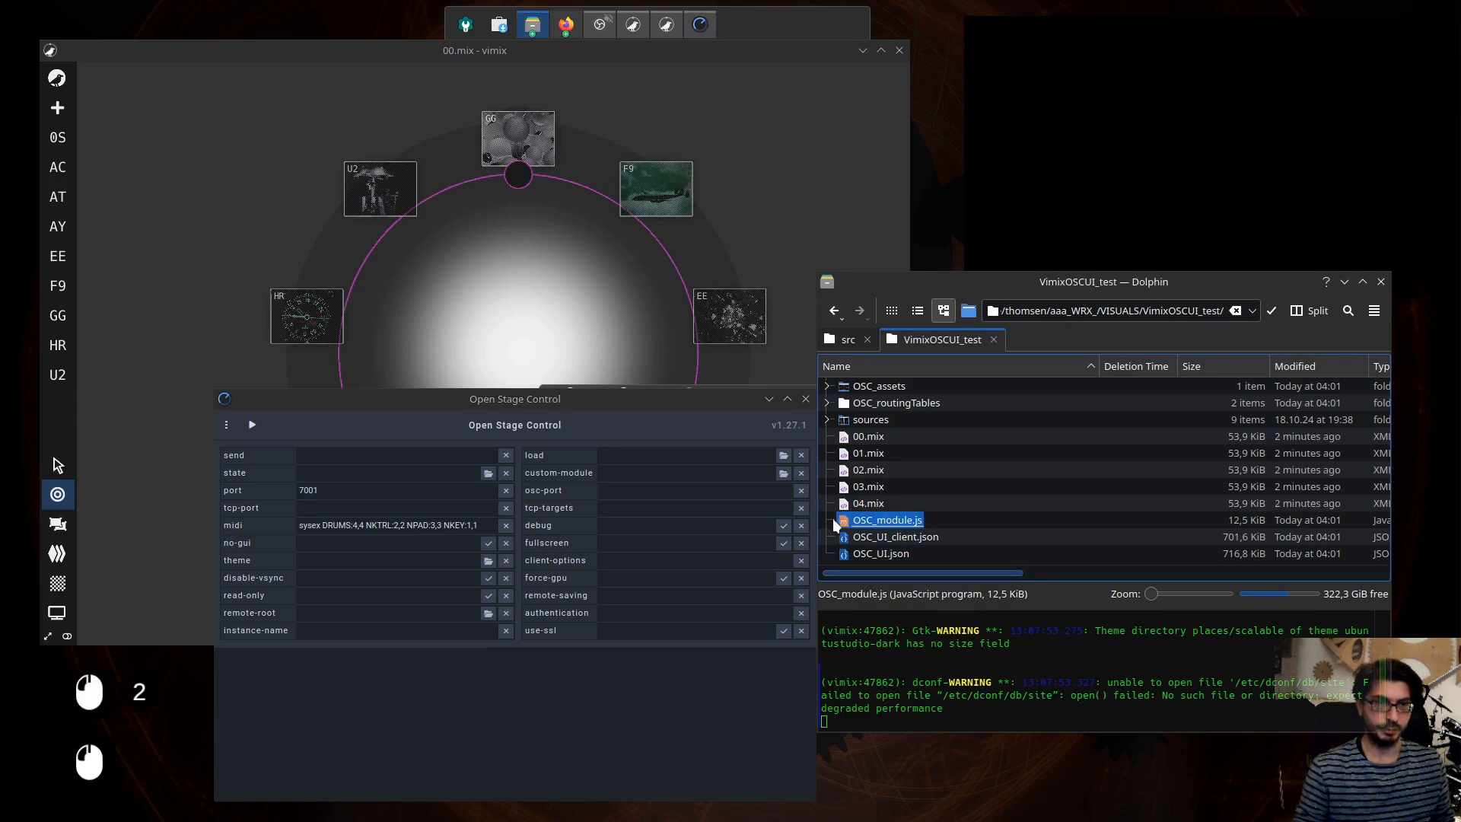
right_click(875, 522)
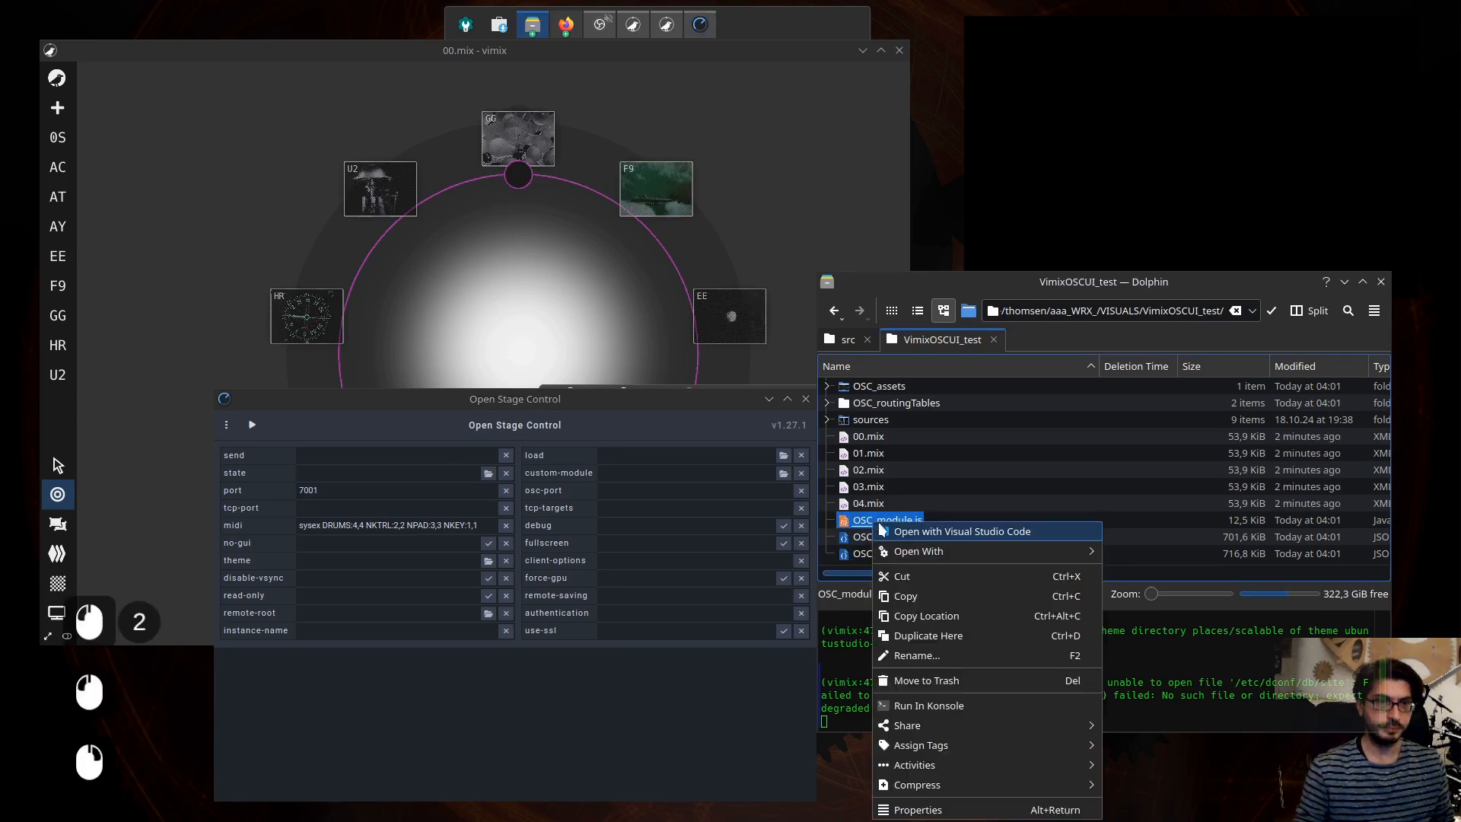
left_click(944, 532)
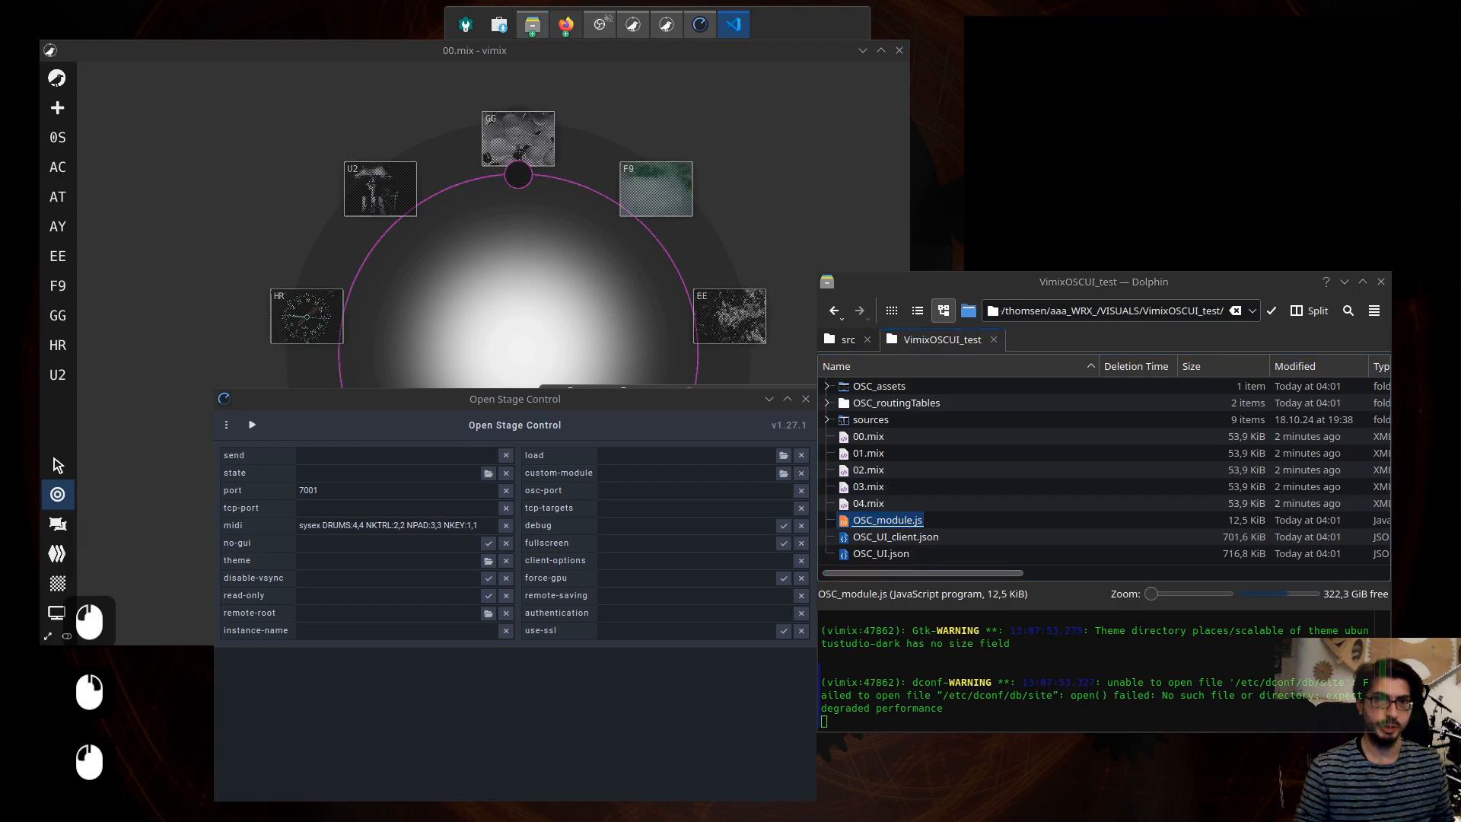
left_click_drag(1460, 99, 505, 103)
- Open the vimix settings and compare its OSC Port in and Port out with the port in the Open Stage Control launcher
left_click(181, 158)
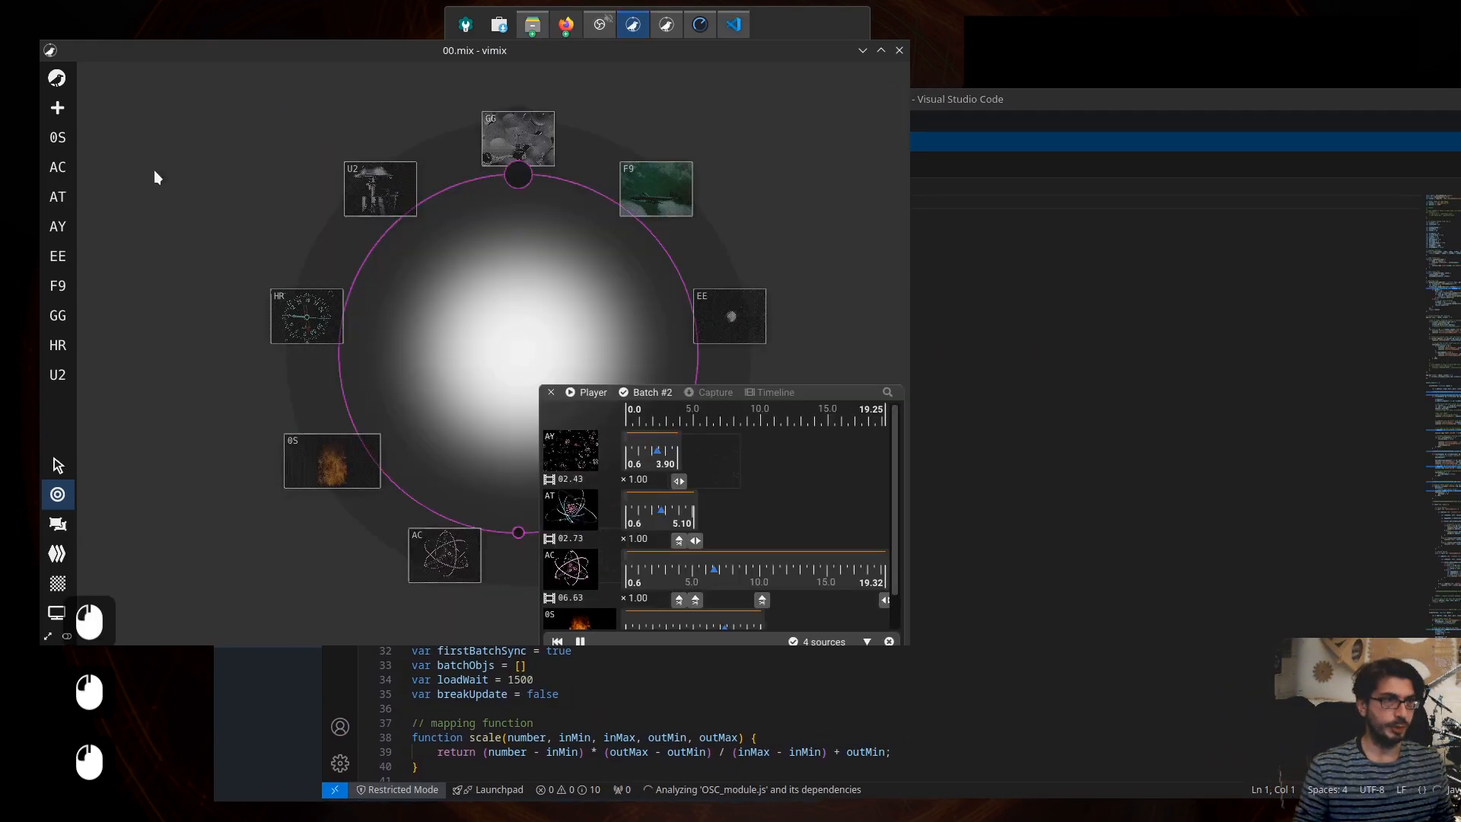
left_click(57, 78)
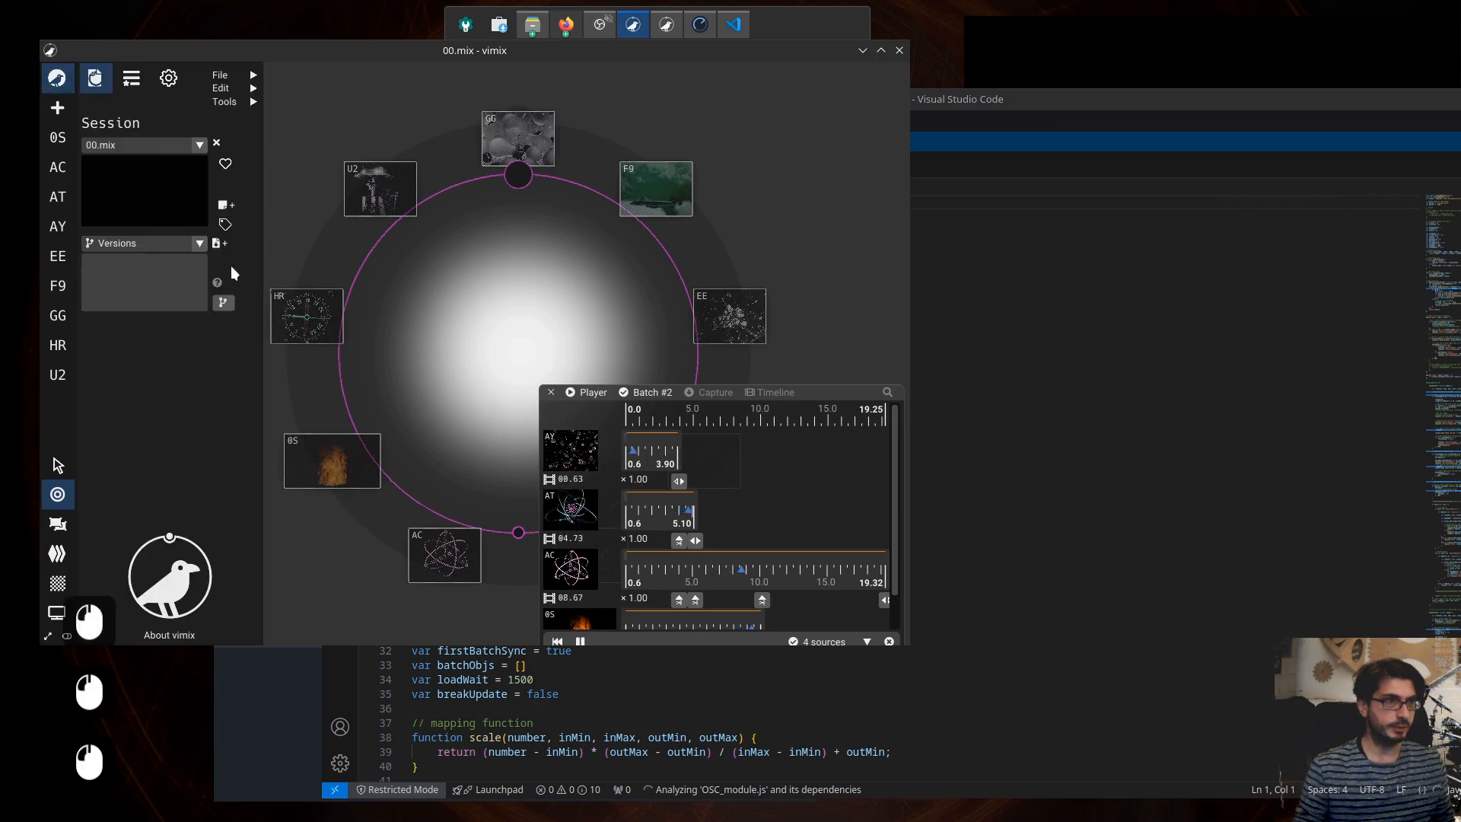
mouse_move(221, 80)
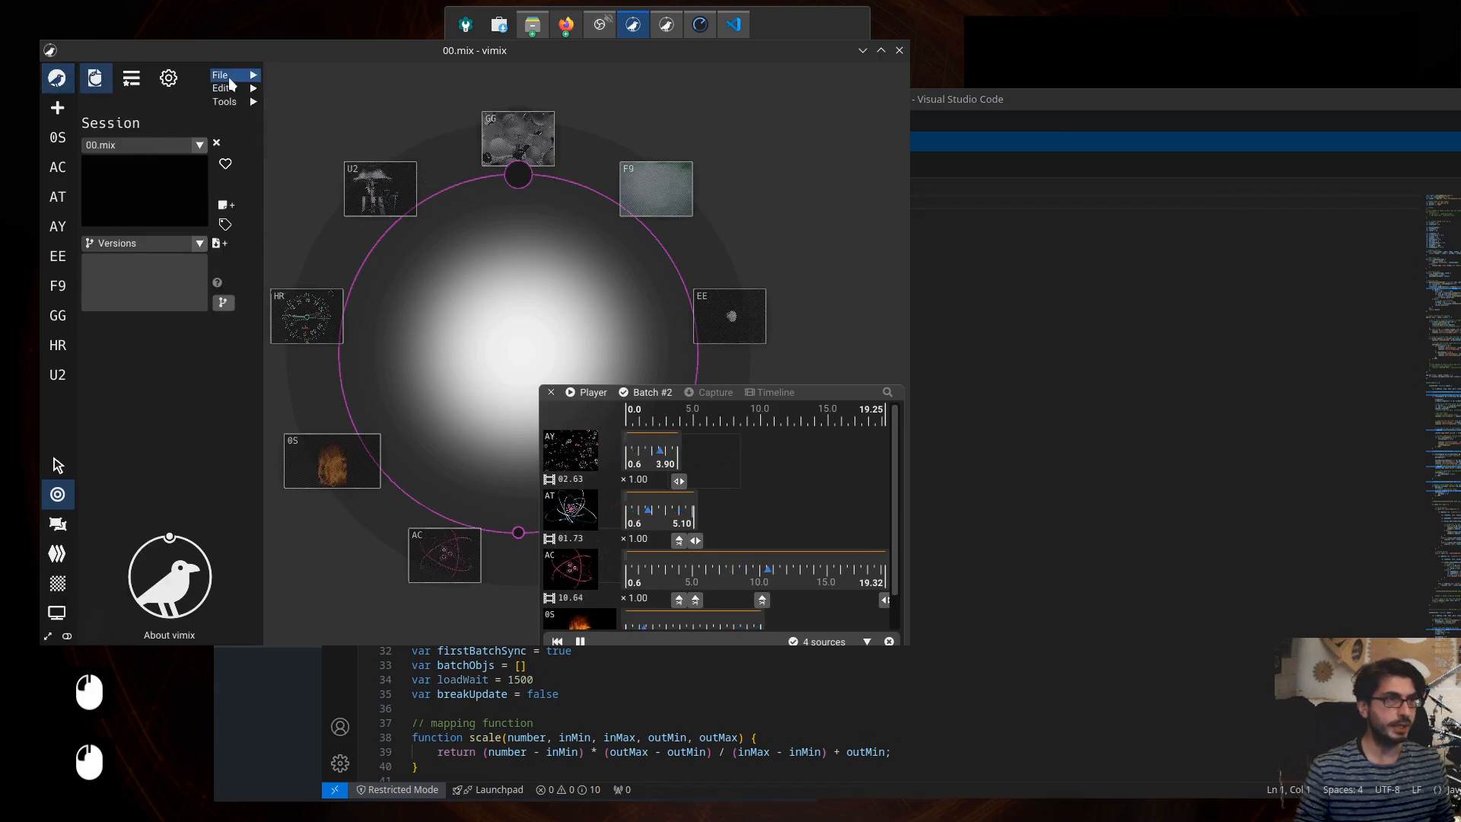
left_click(56, 81)
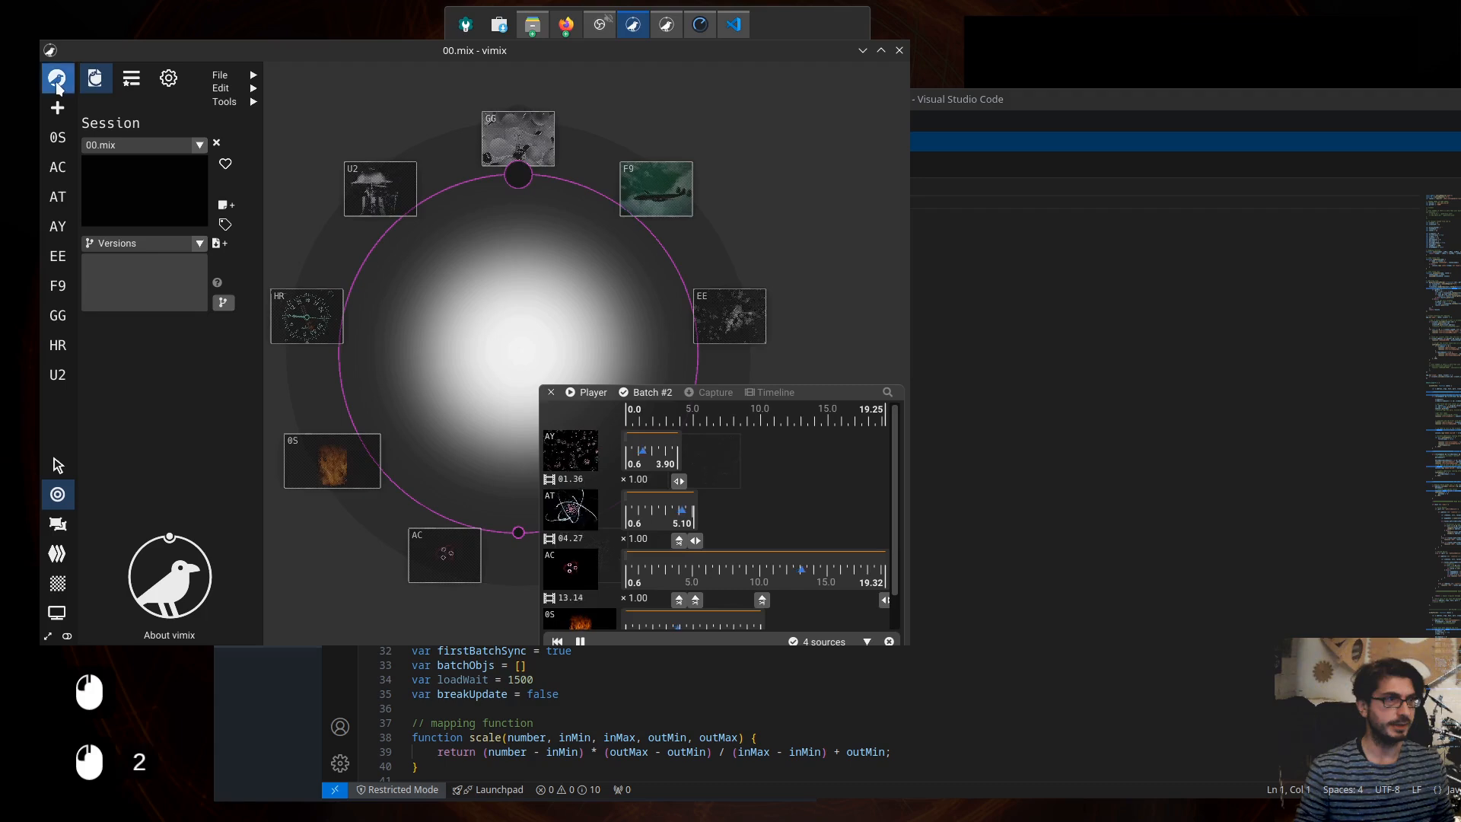
left_click(175, 85)
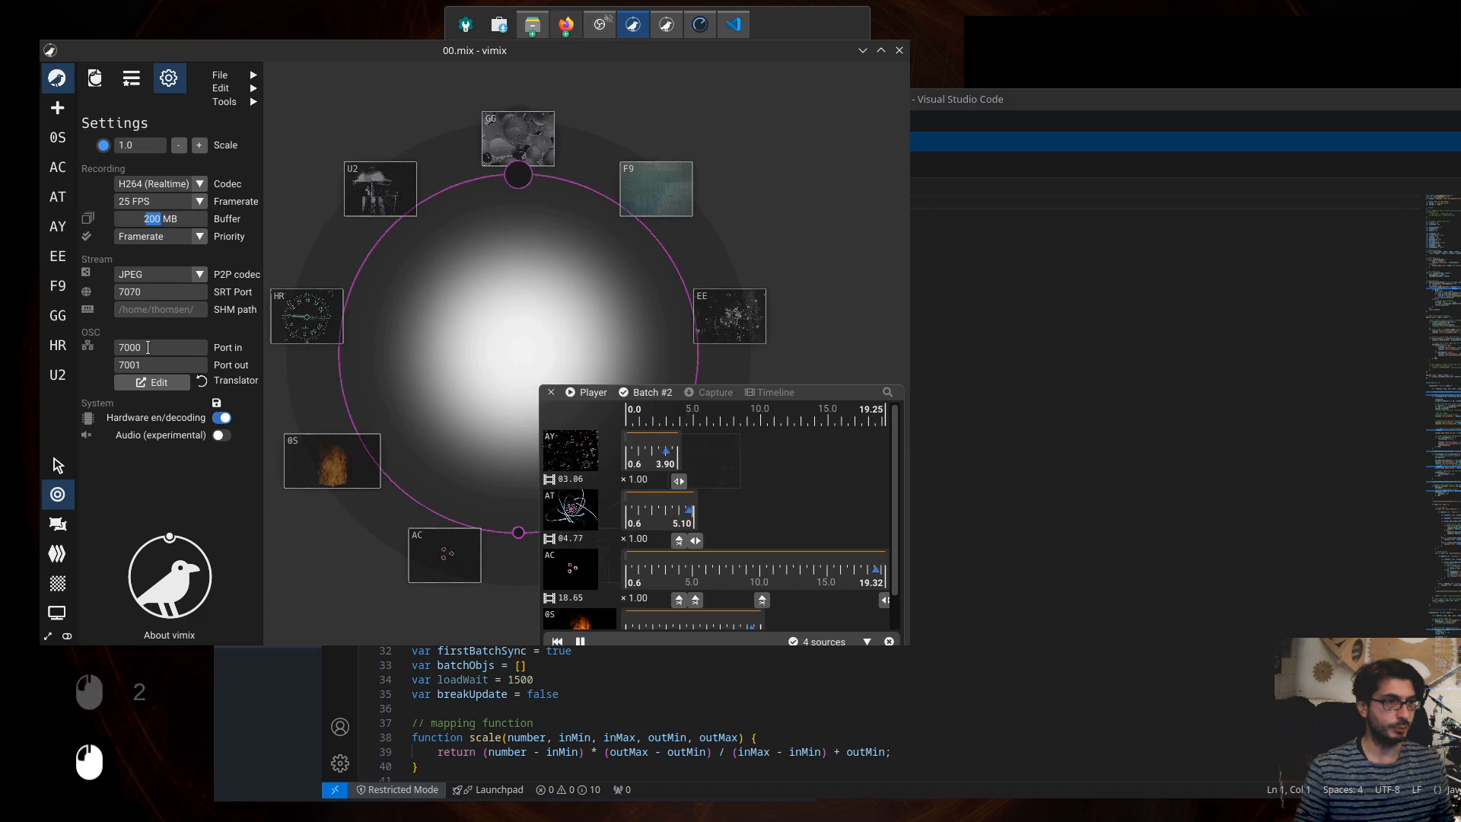
left_click(56, 86)
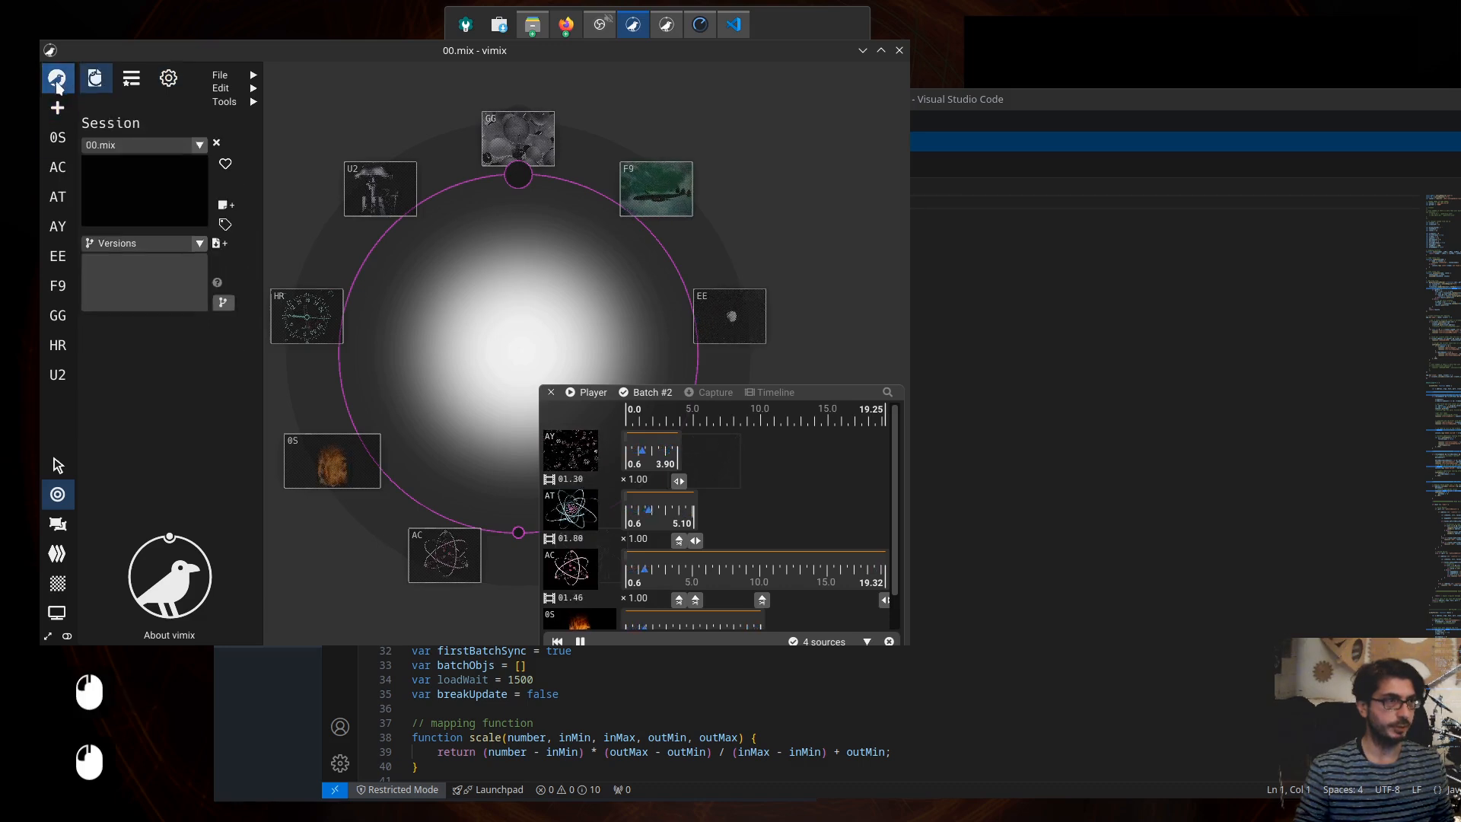
left_click(170, 84)
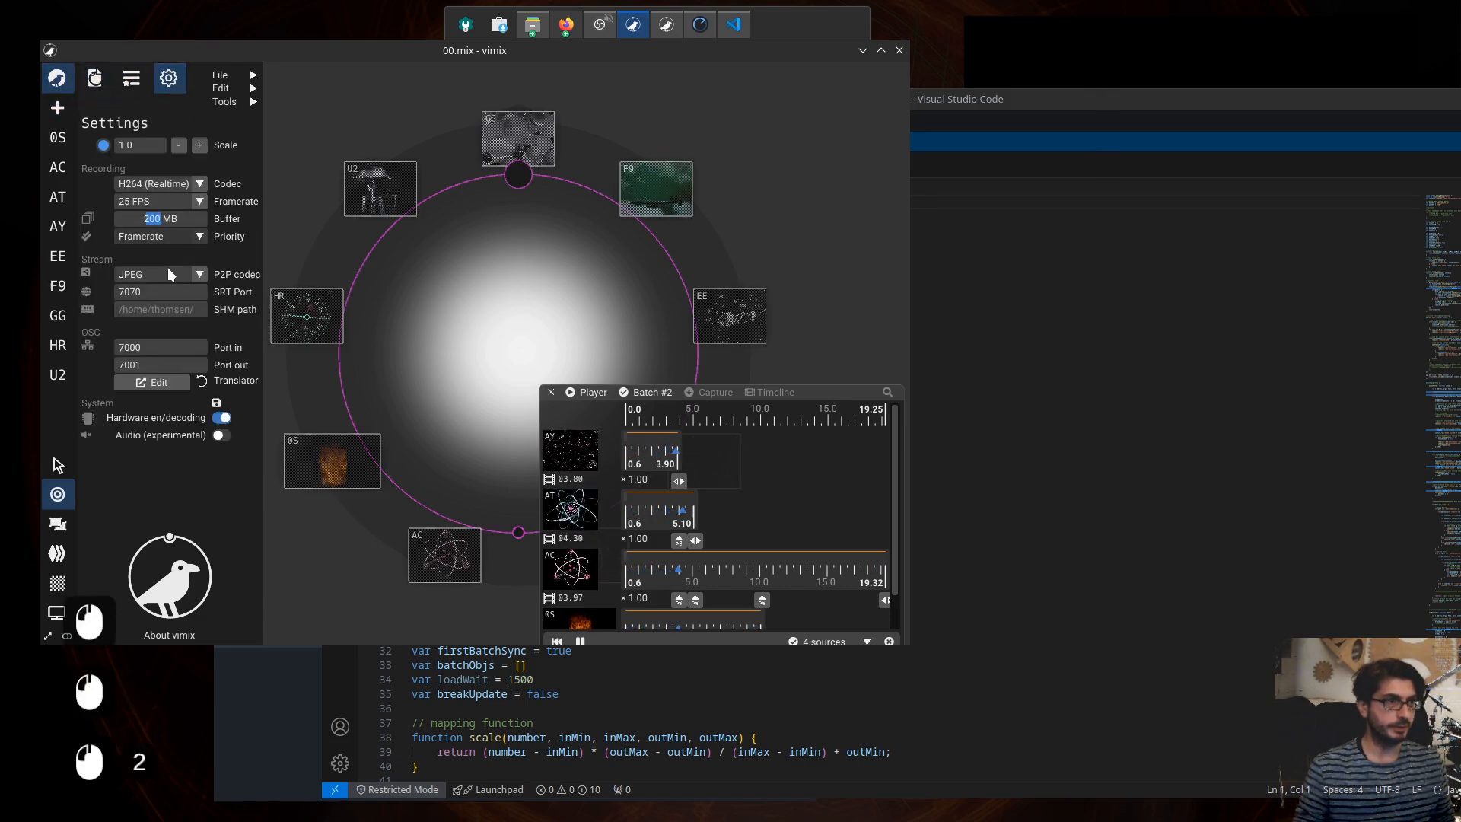
double_click(148, 344)
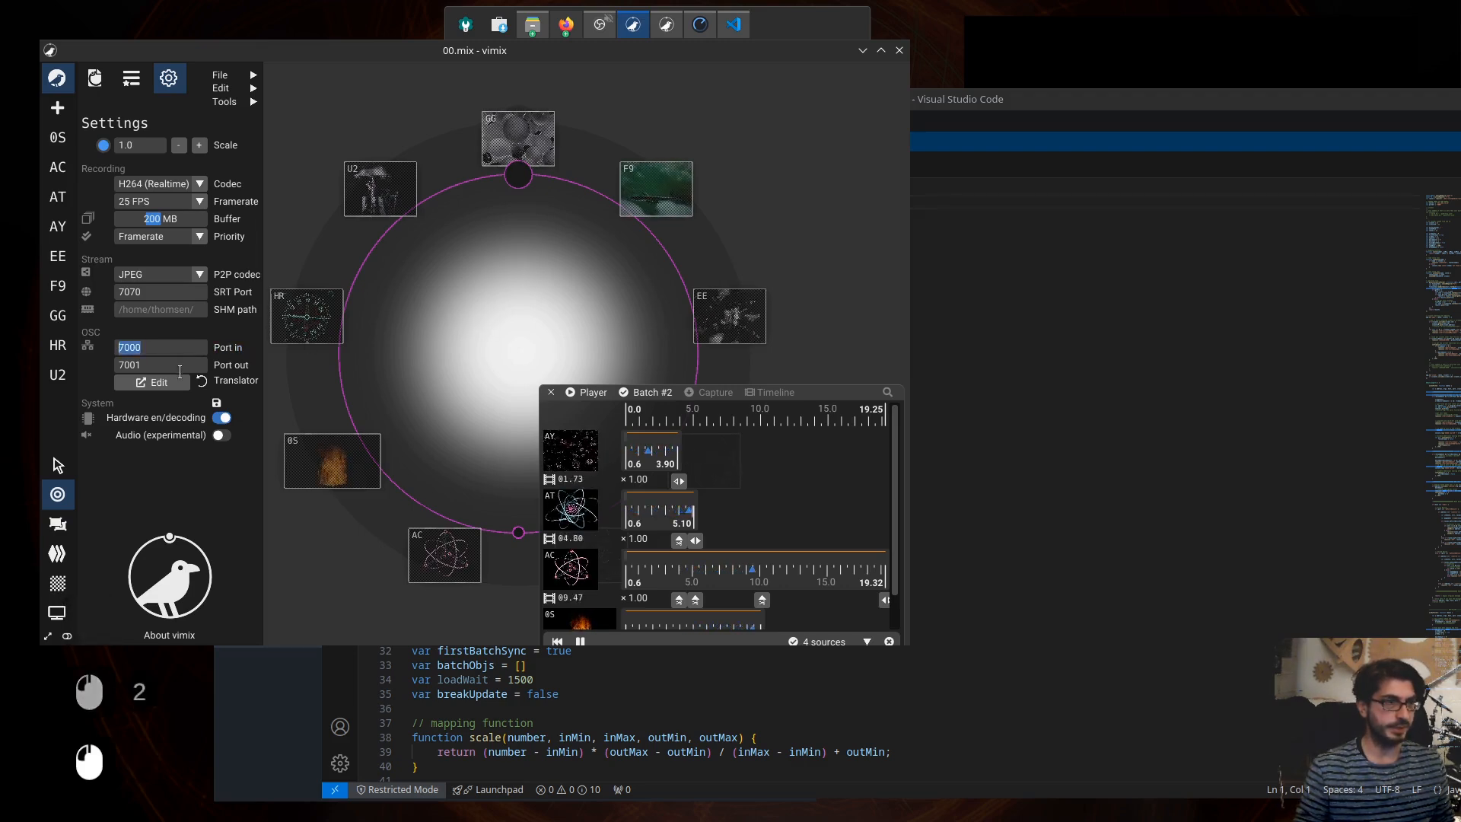
double_click(126, 365)
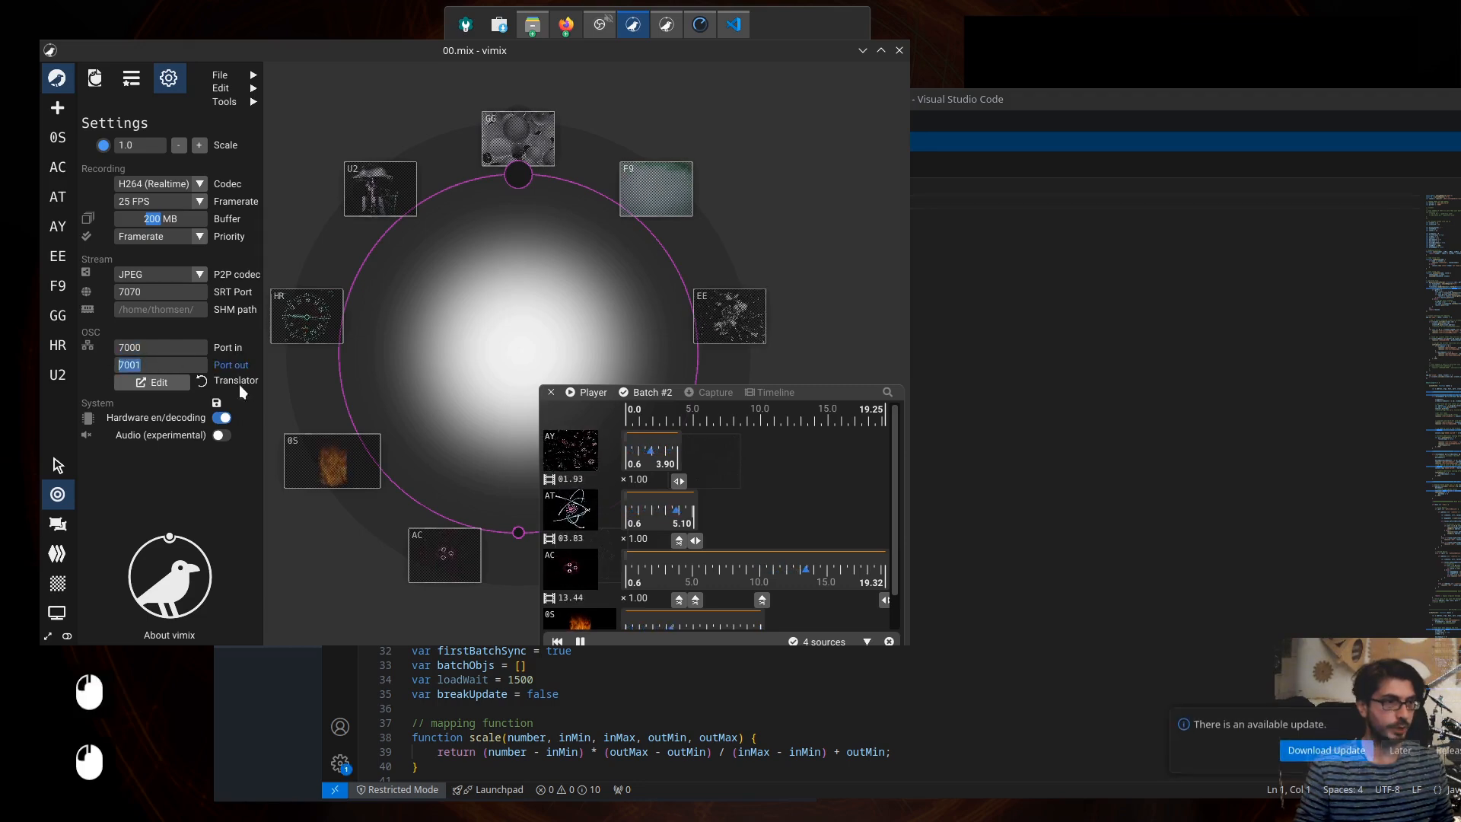
left_click(276, 683)
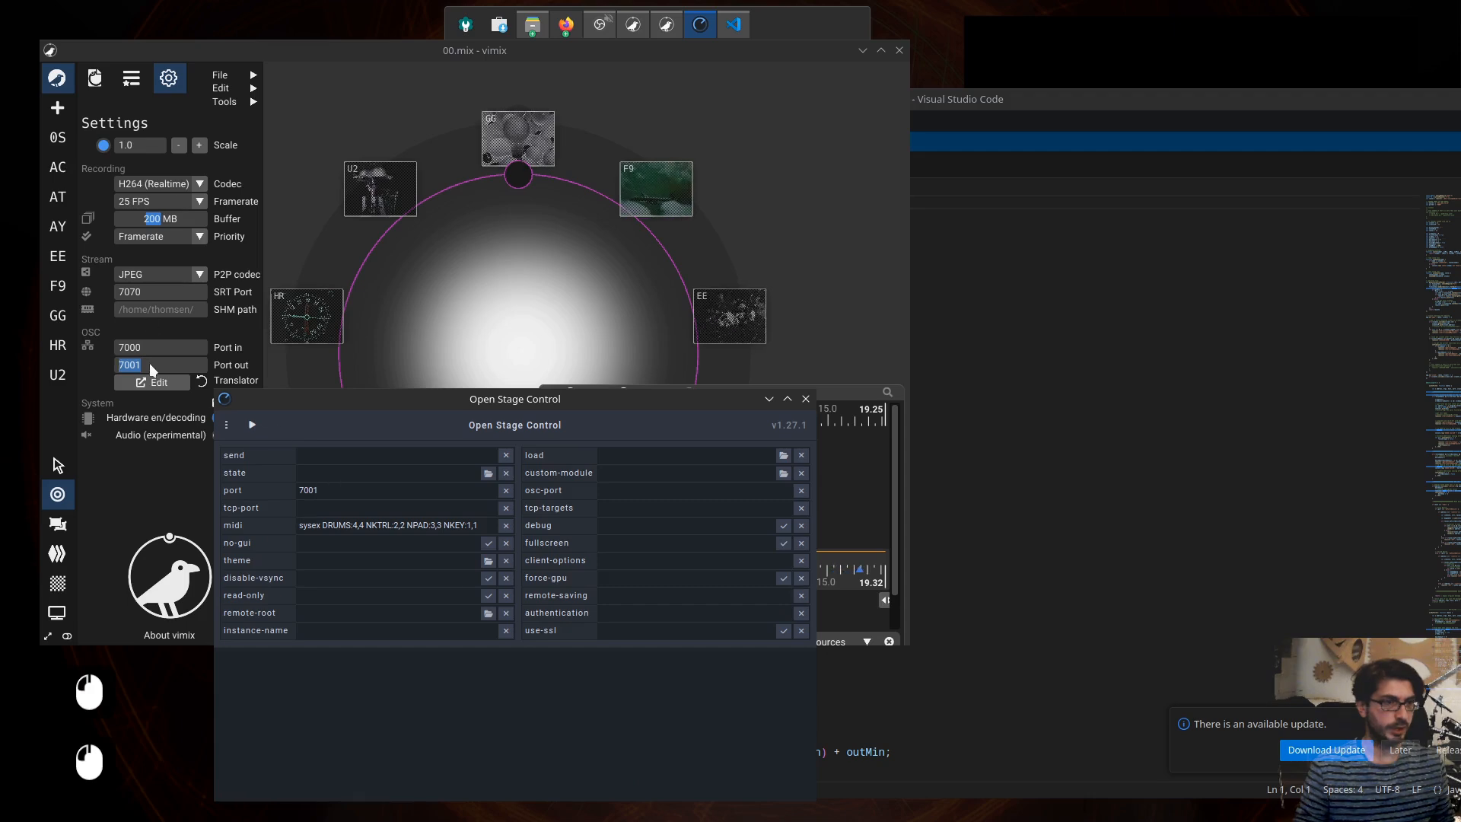
left_click(343, 490)
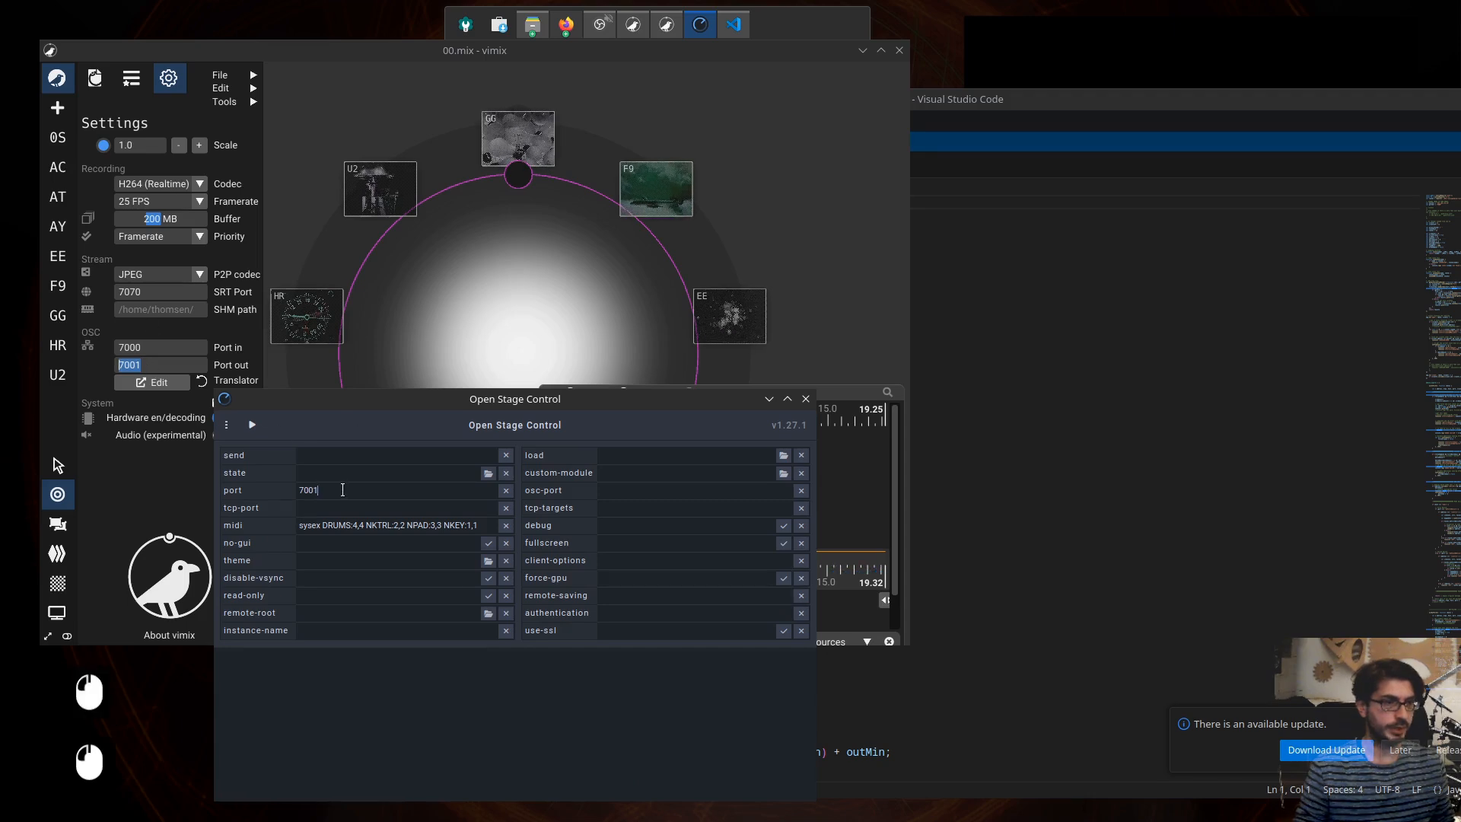
- Switch to OSC_module.js in Visual Studio Code, shift its window beside the vimix settings, and compare portStr with the OSC Port in
double_click(323, 492)
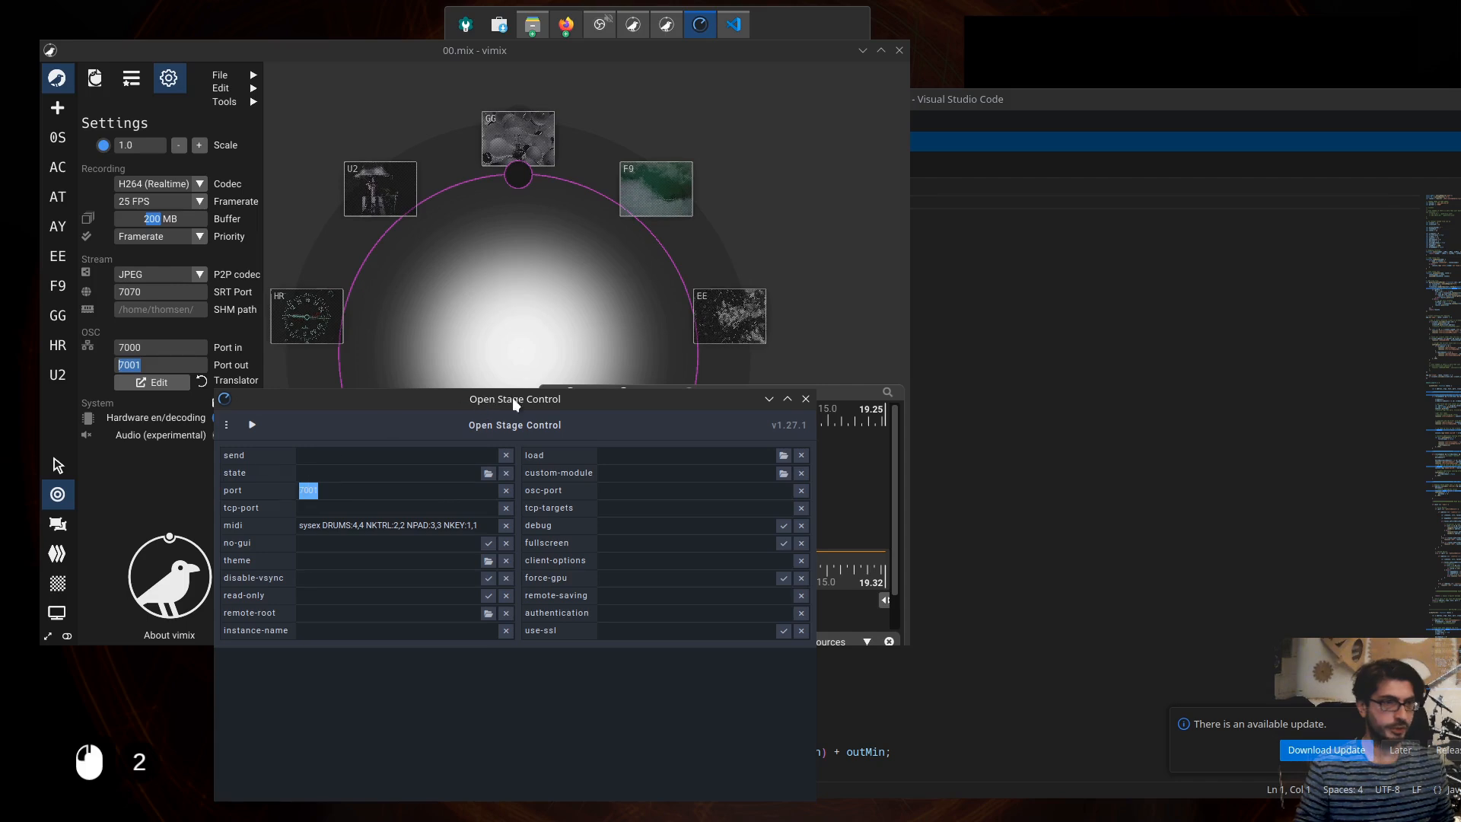
left_click(980, 332)
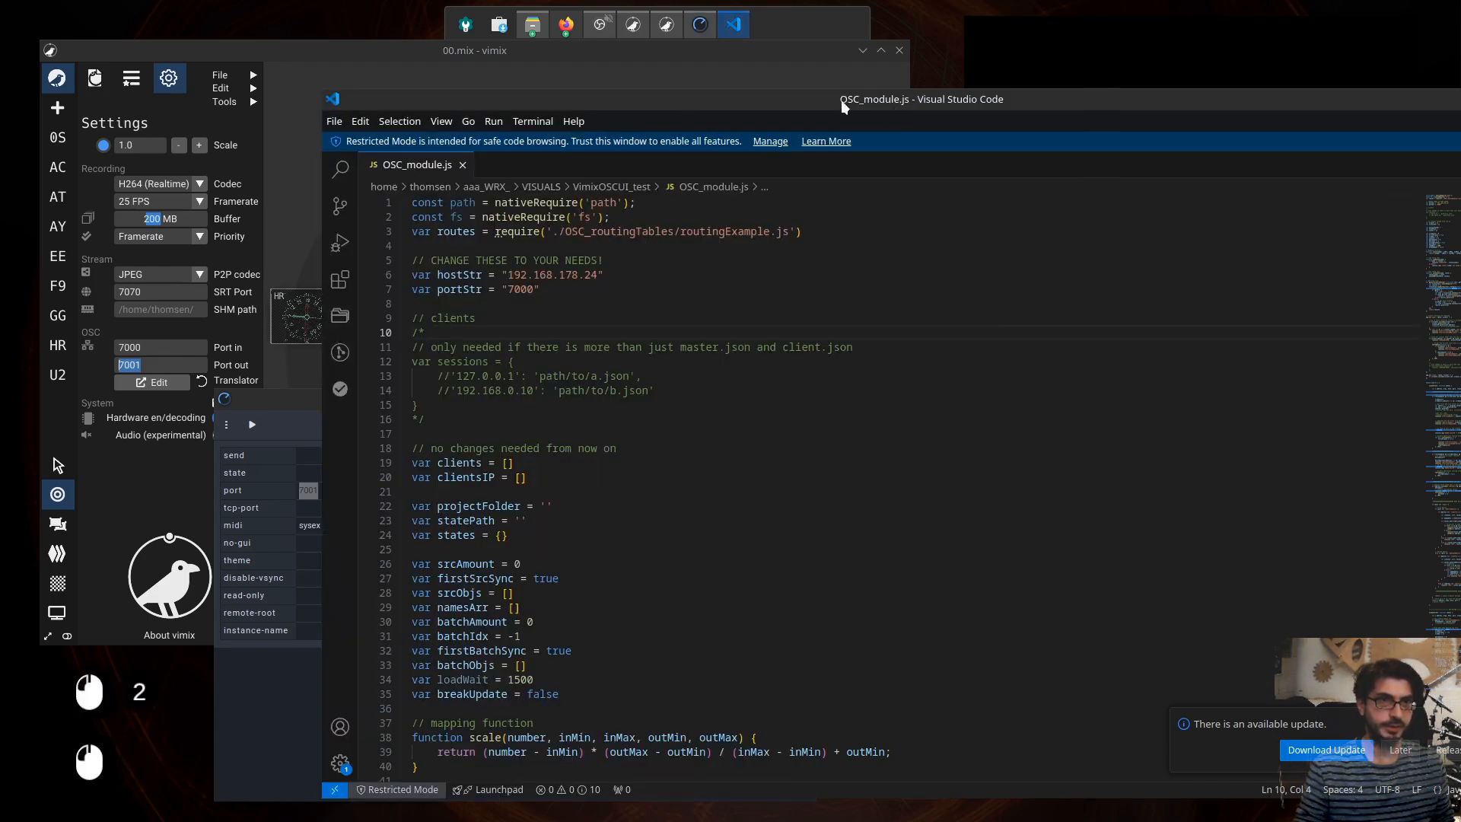
left_click_drag(837, 99, 801, 105)
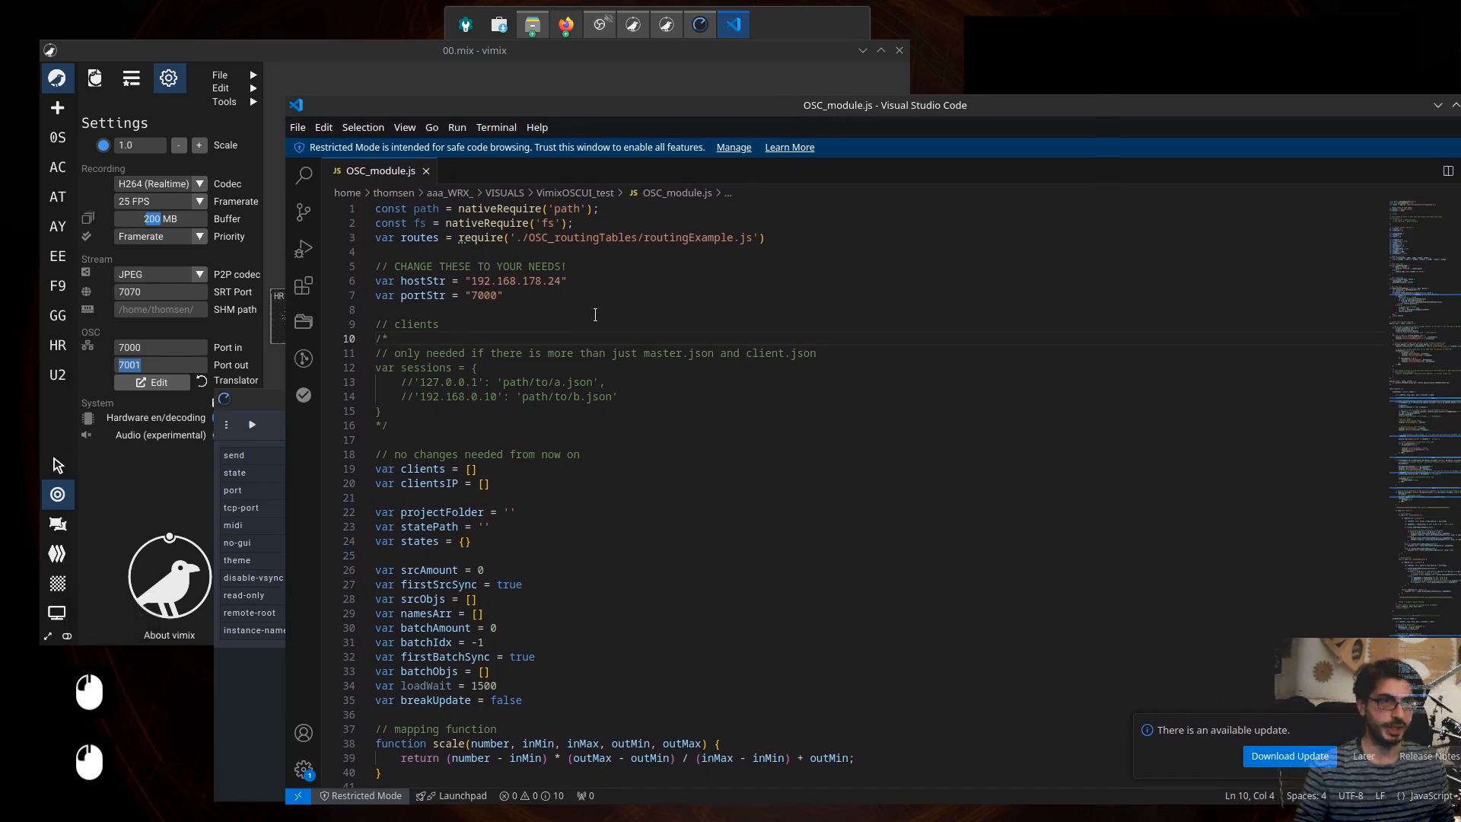
scroll(495, 264, "up", 5)
left_click(495, 295)
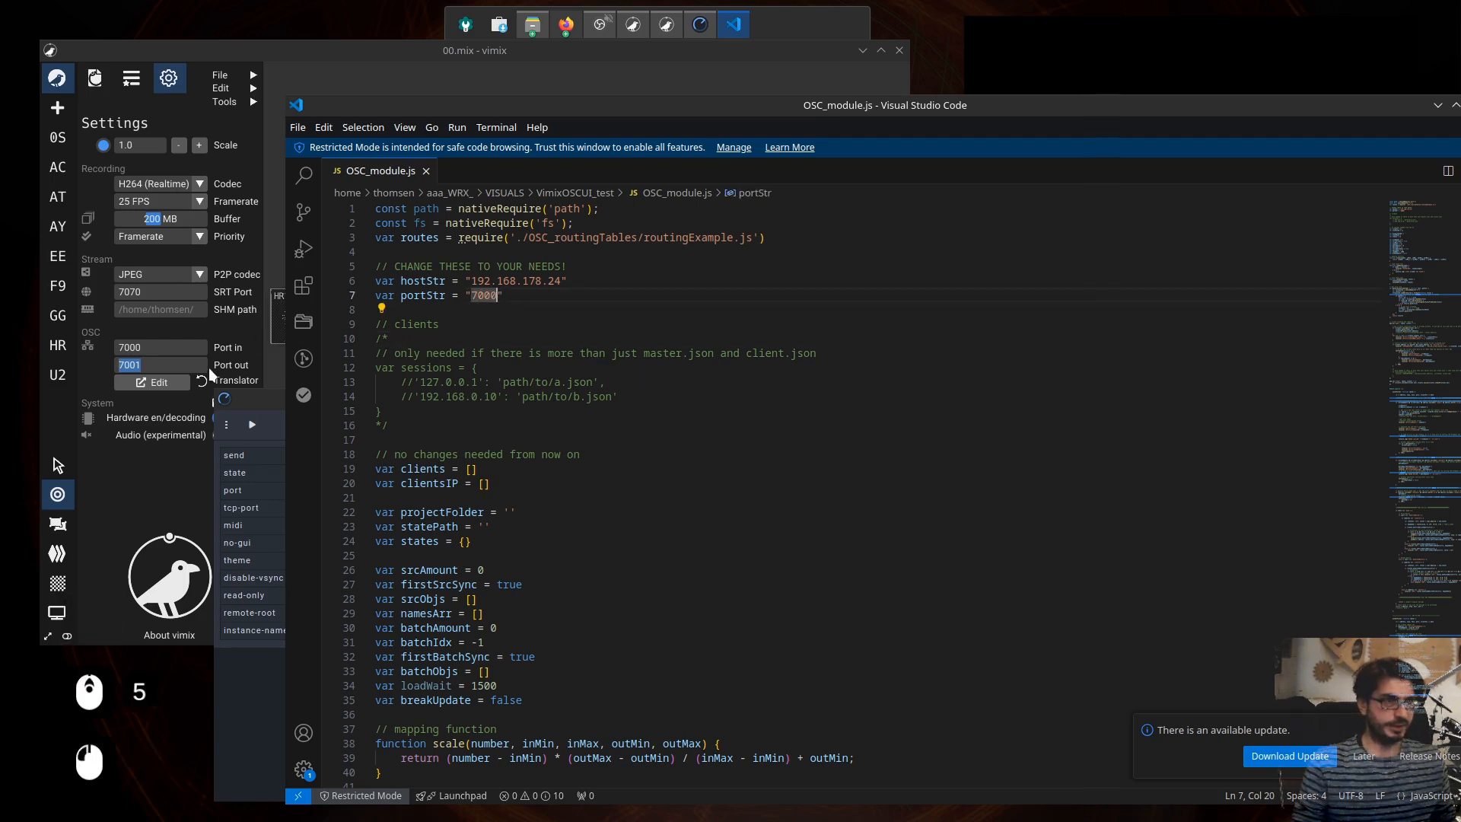
- Examine the hostStr address and the portStr value under the CHANGE THESE TO YOUR NEEDS comment in OSC_module.js
left_click_drag(563, 280, 473, 282)
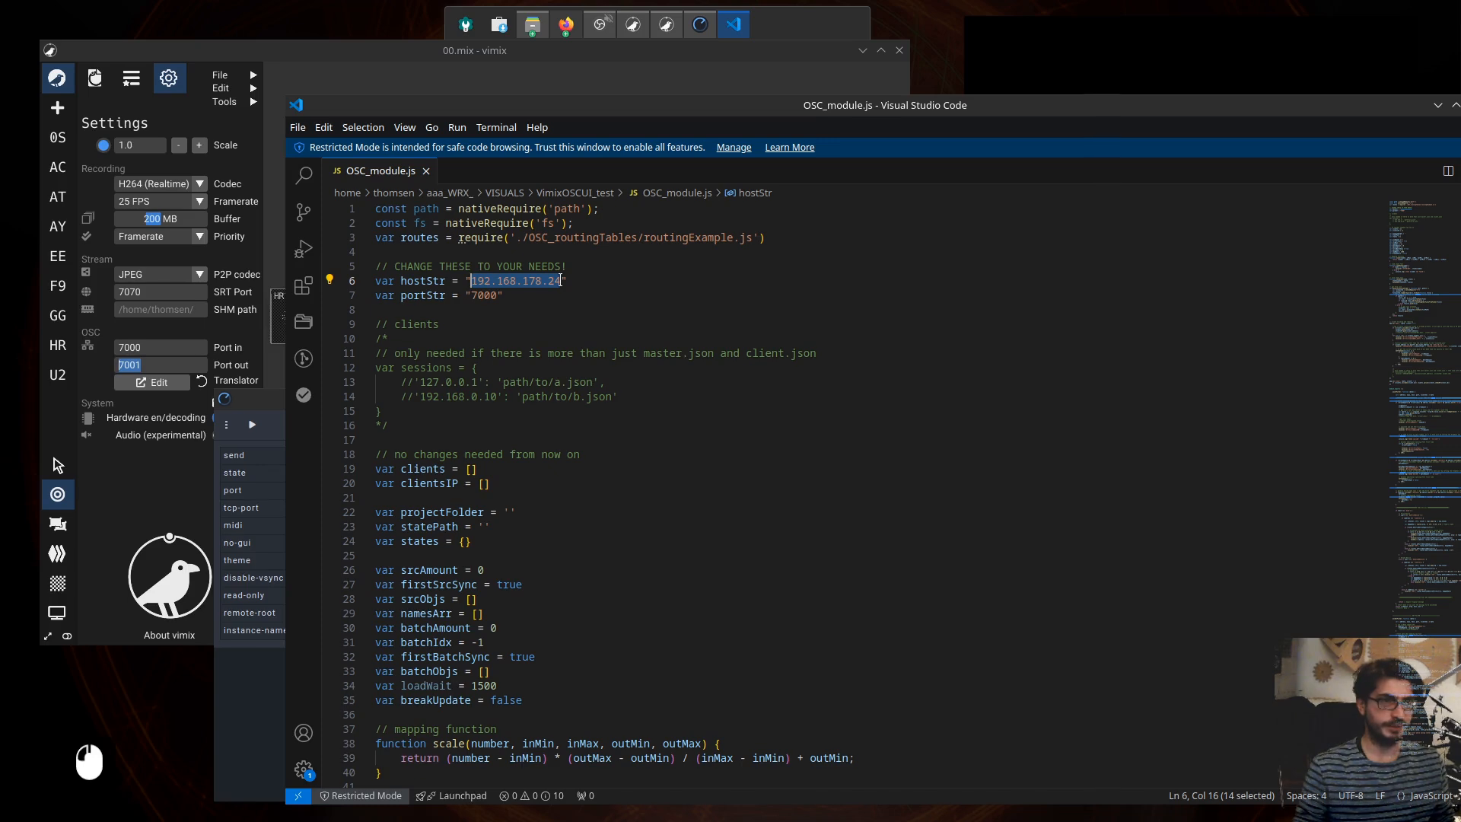
left_click(561, 284)
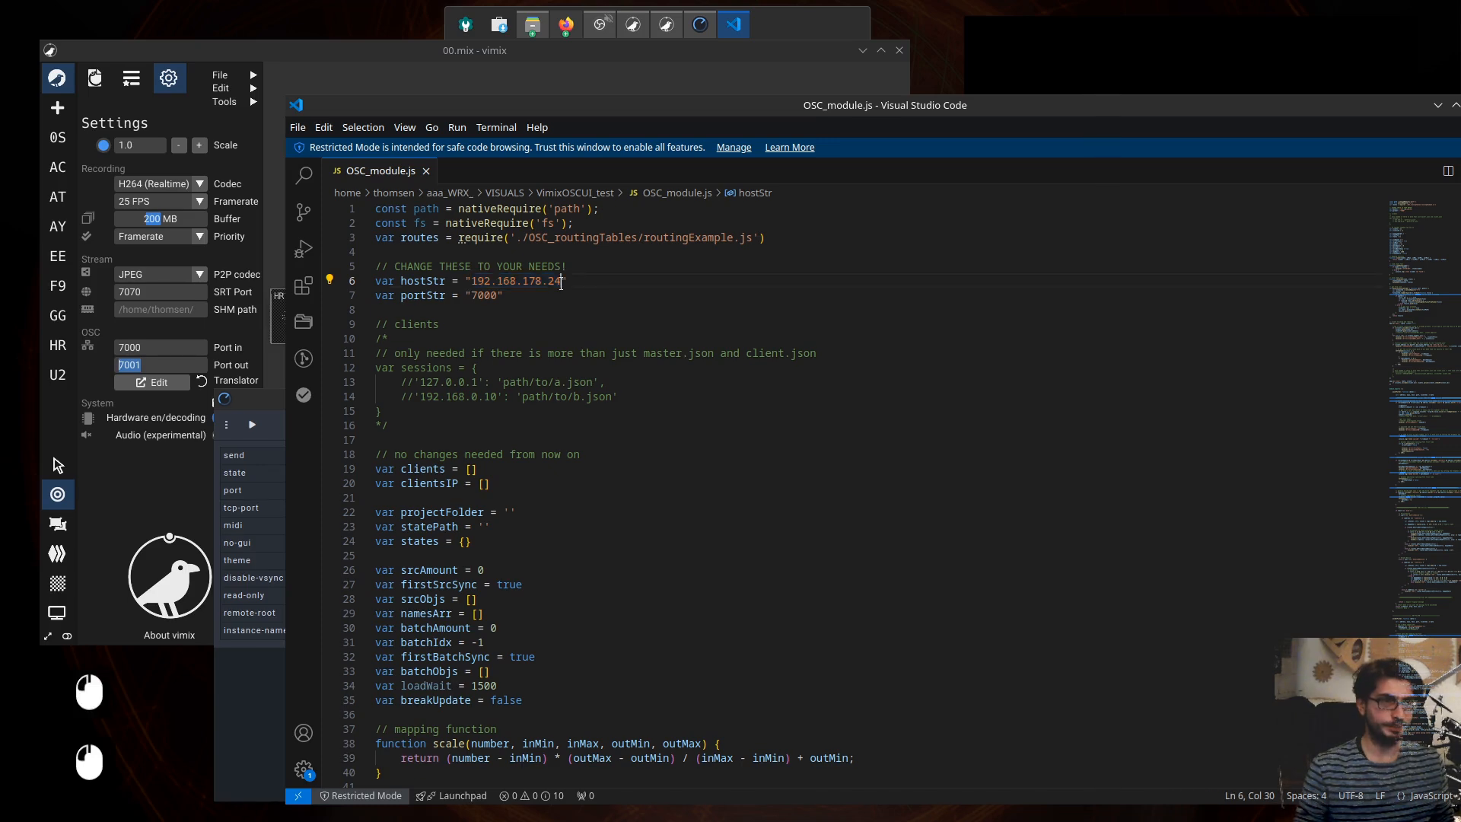
left_click_drag(561, 284, 472, 295)
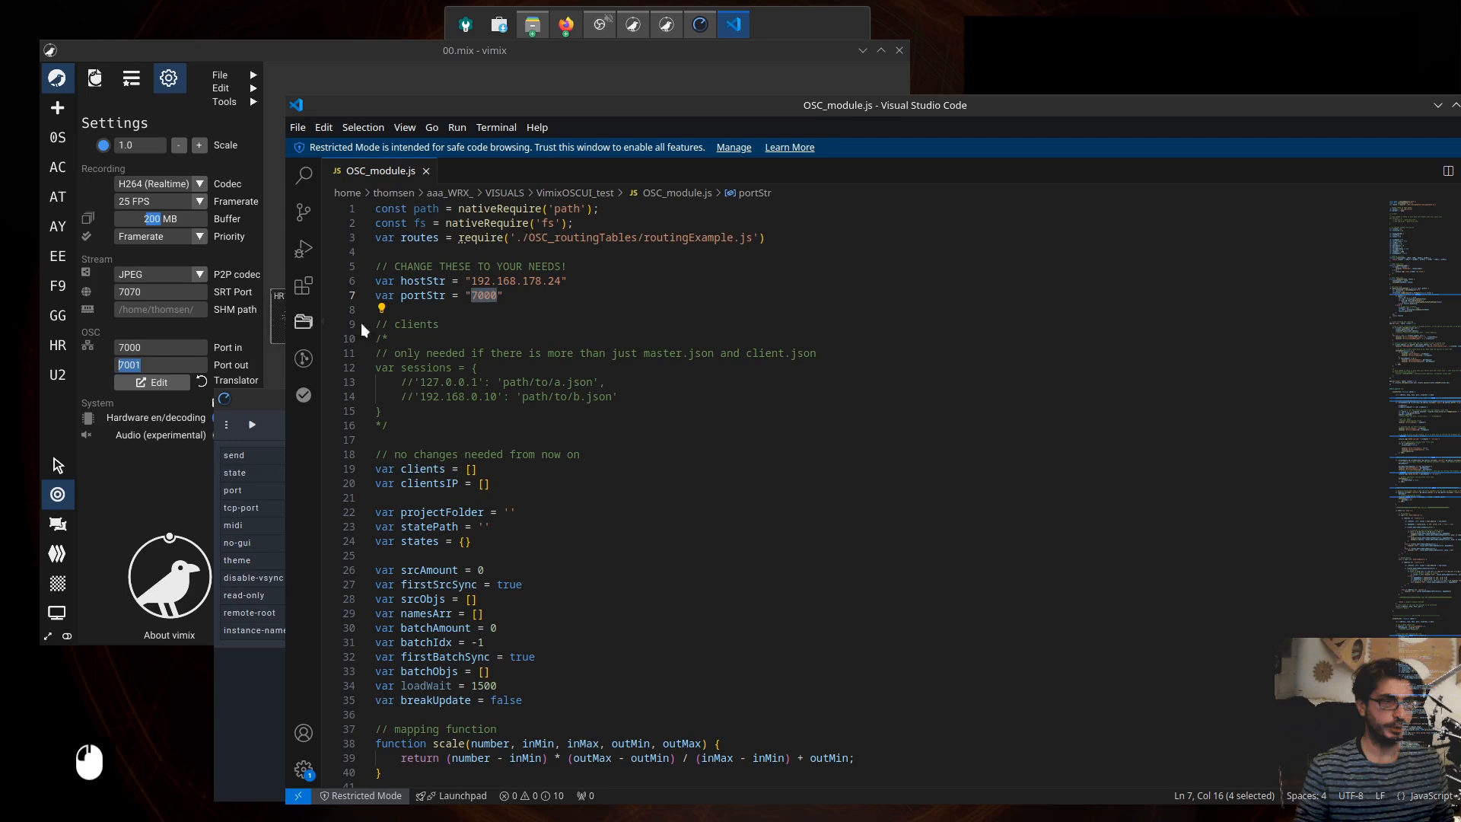
left_click(500, 296)
left_click_drag(498, 296, 476, 297)
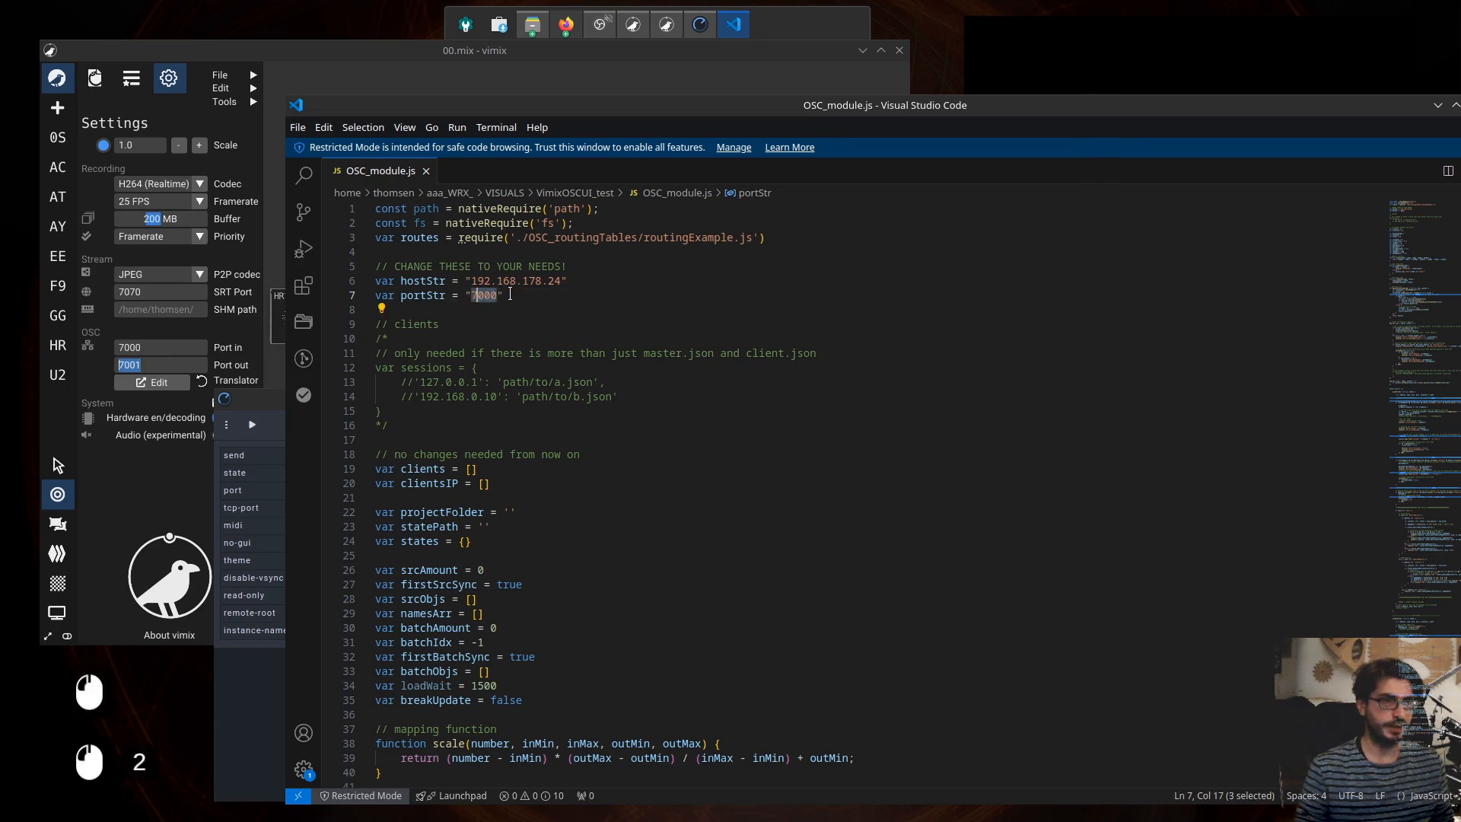
left_click(510, 295)
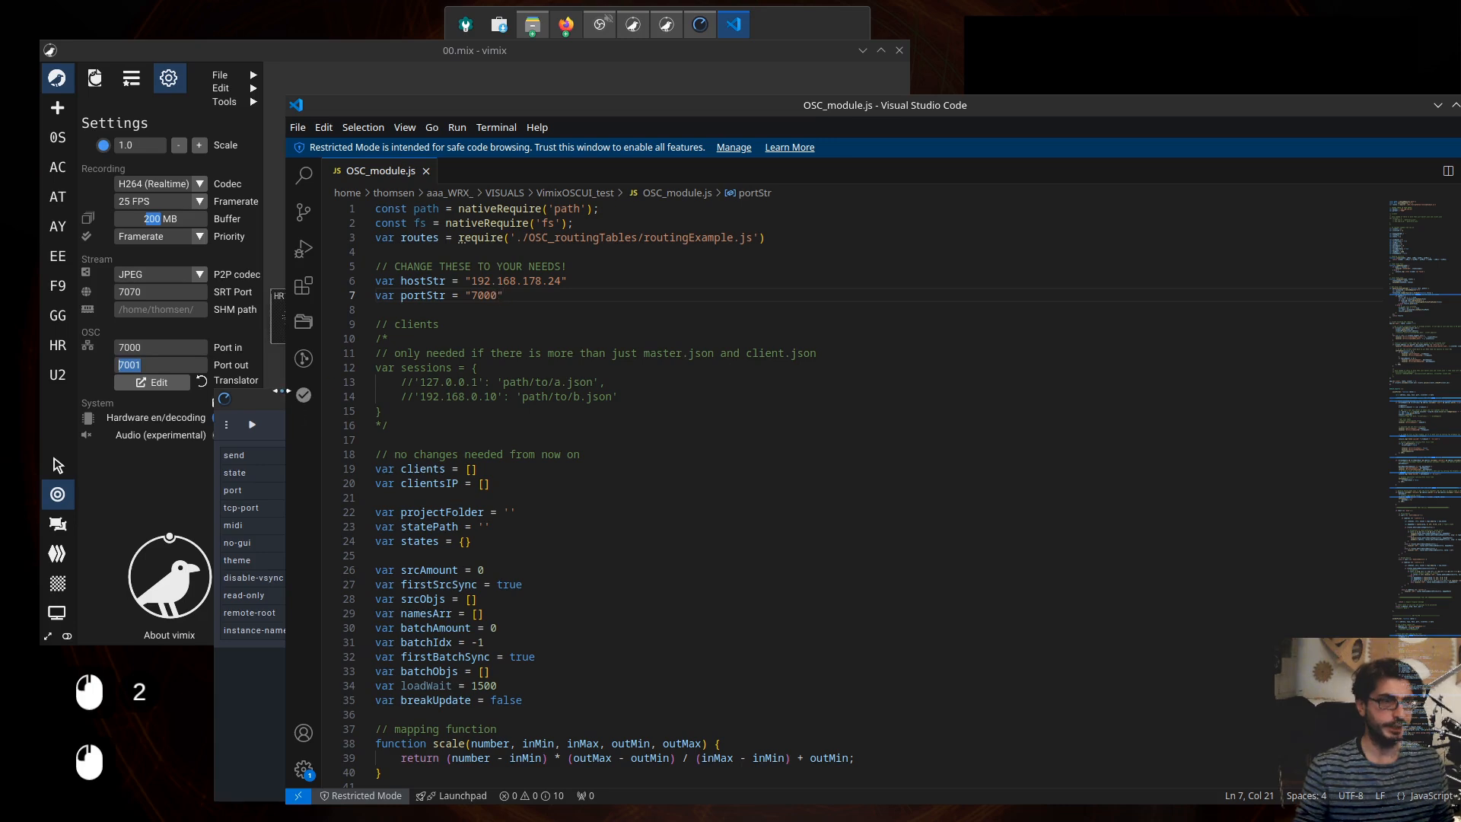
- Minimize Visual Studio Code and move the Open Stage Control launcher out of the way of the vimix window
left_click_drag(271, 400, 167, 441)
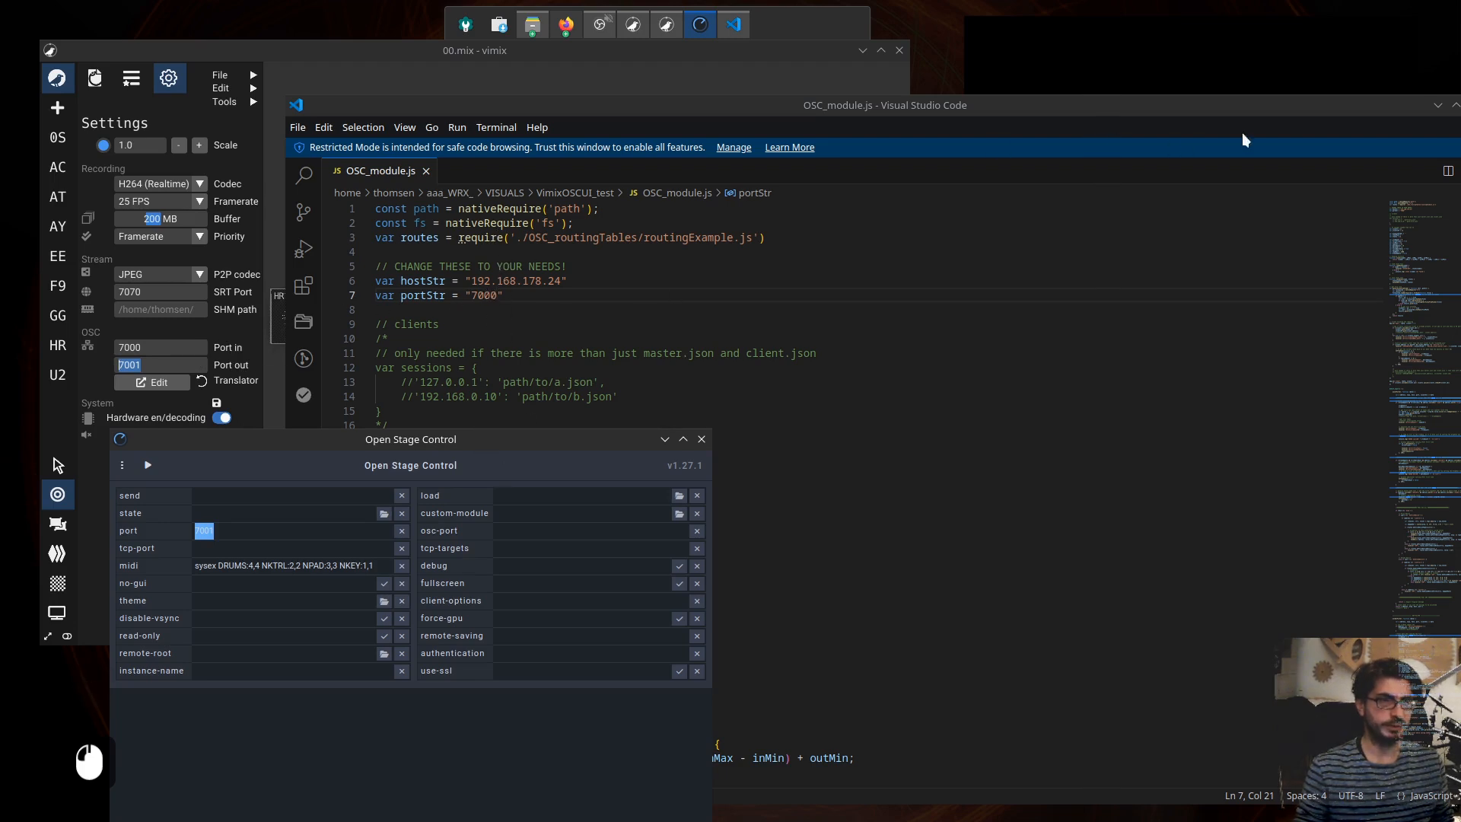
left_click_drag(1320, 106, 1280, 108)
left_click(1435, 107)
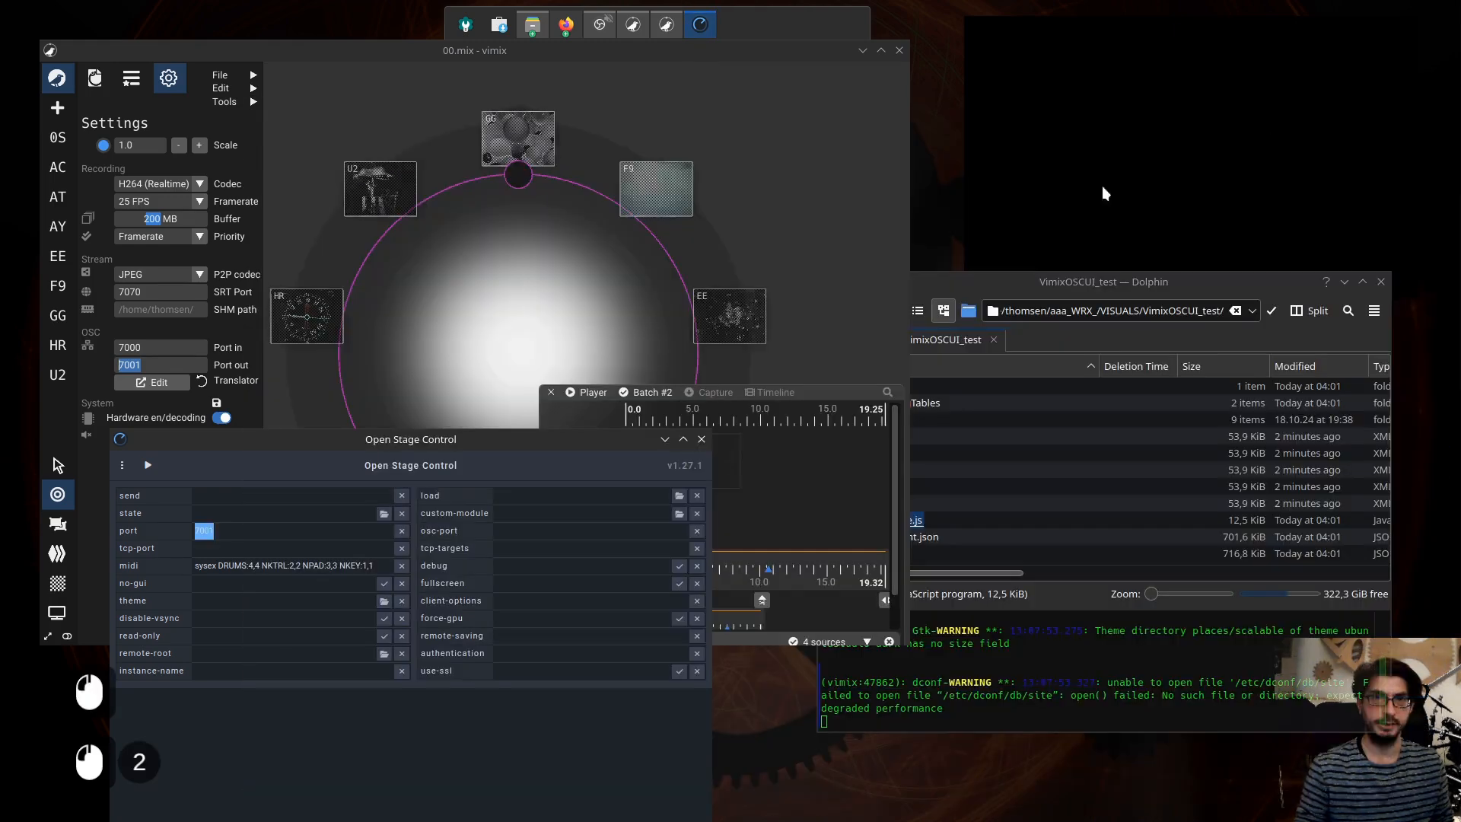
left_click_drag(414, 502, 1189, 422)
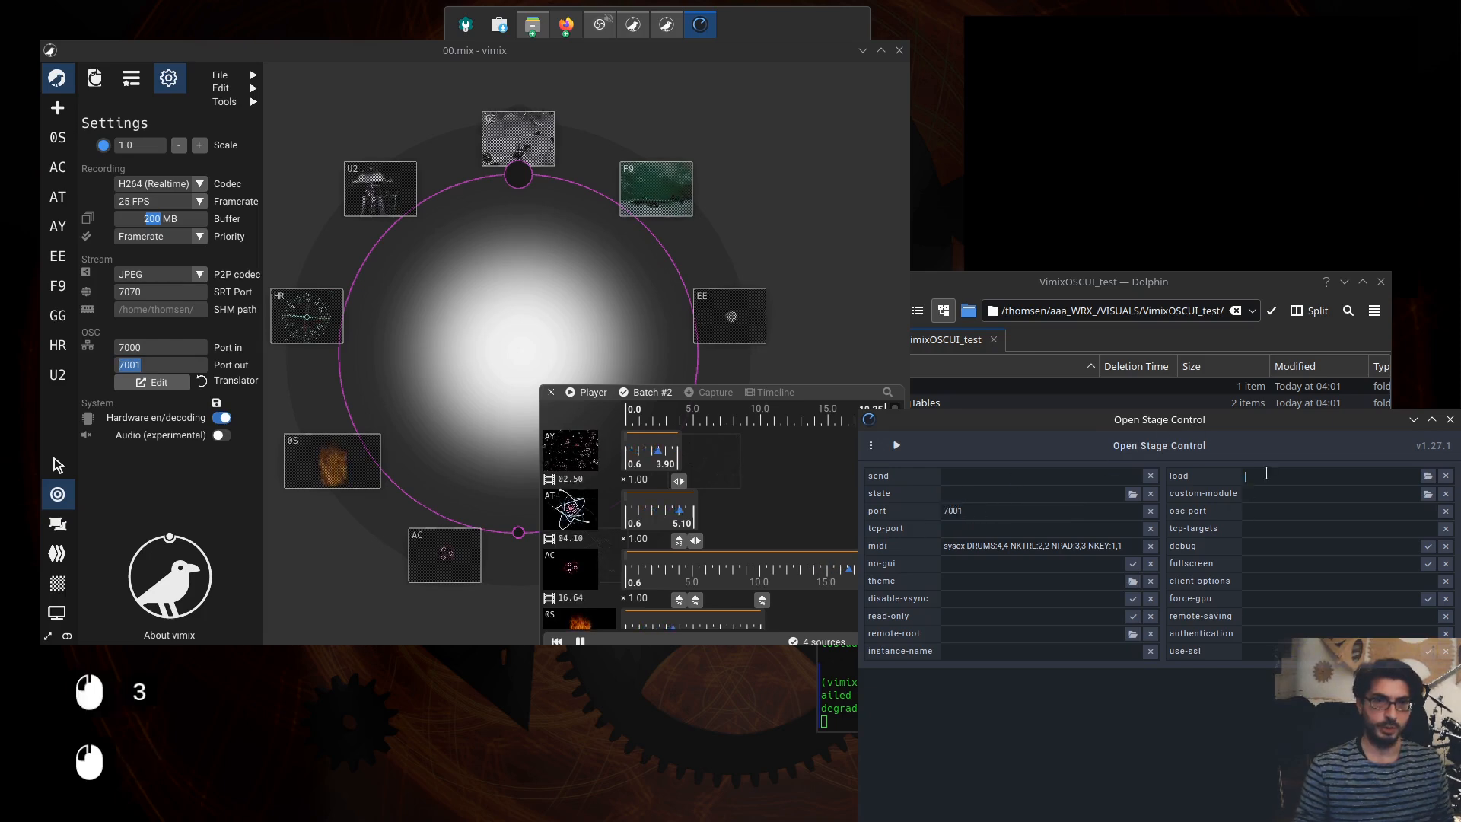
- Copy the VimixOSCUI_test folder path from Dolphin and paste it into the launcher's load and custom-module settings
left_click(883, 522)
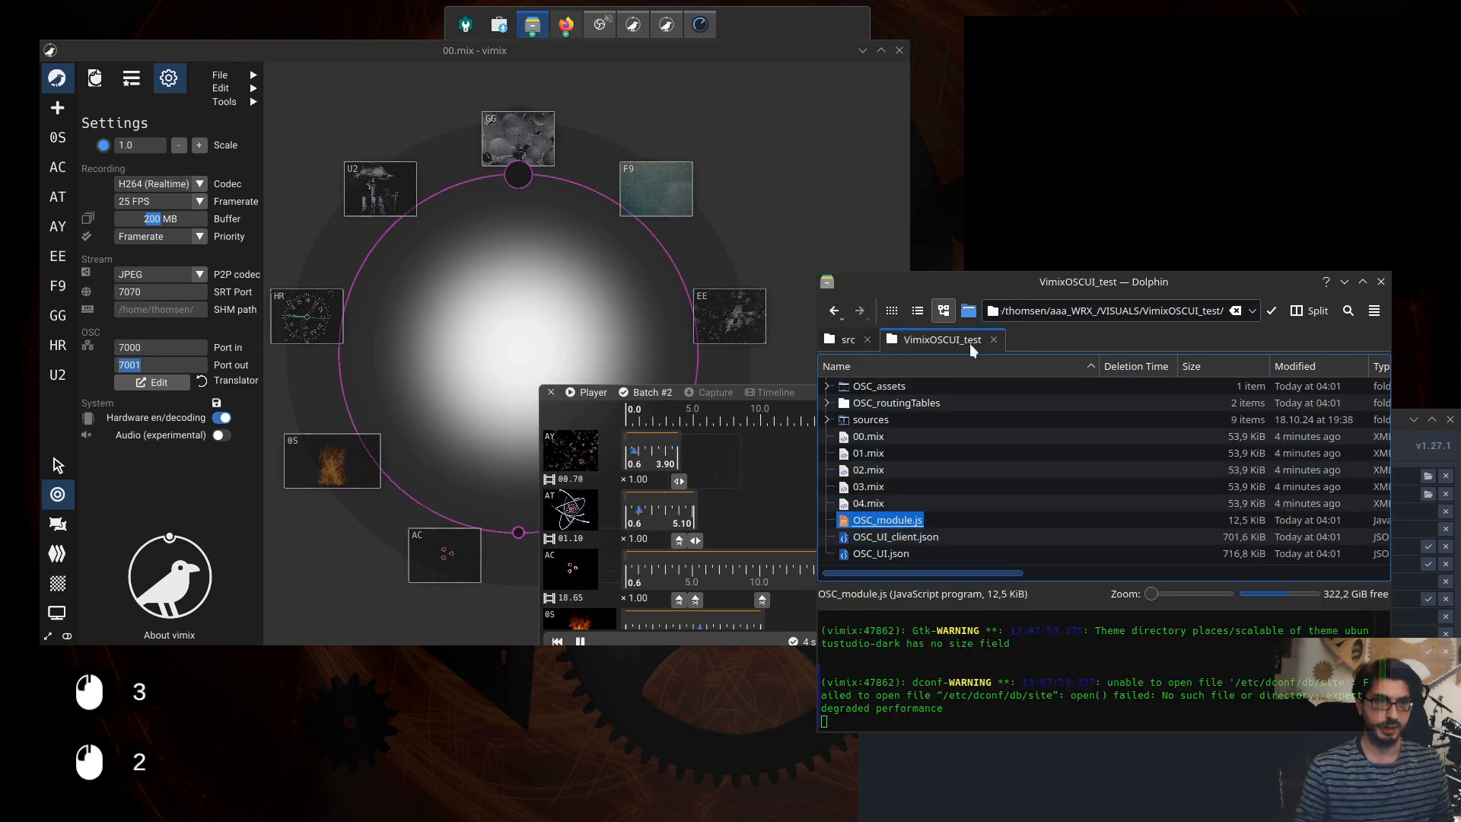
left_click(1111, 310)
key("ctrl+a")
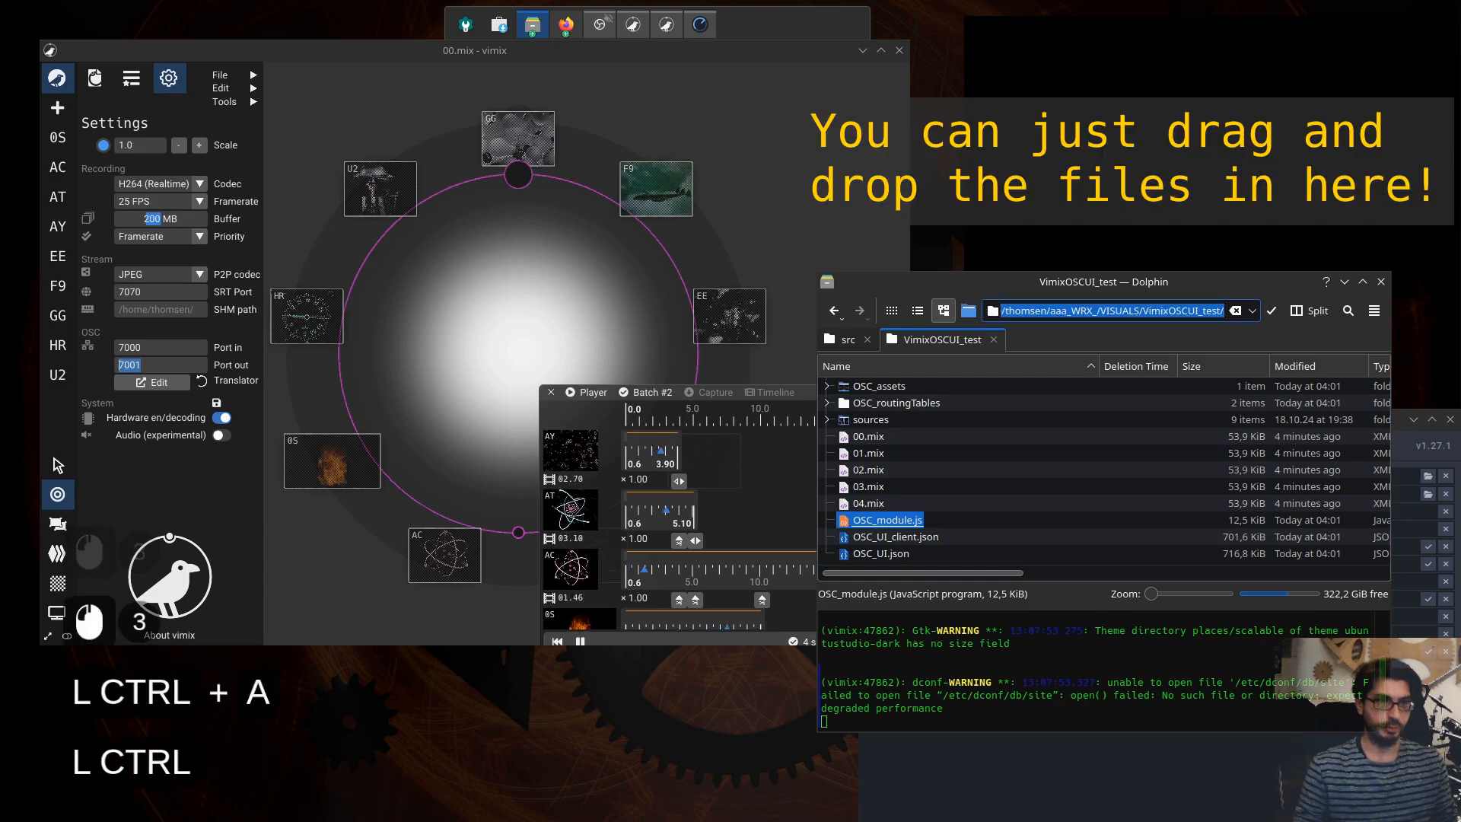
key("ctrl+c")
left_click(700, 25)
left_click(1301, 474)
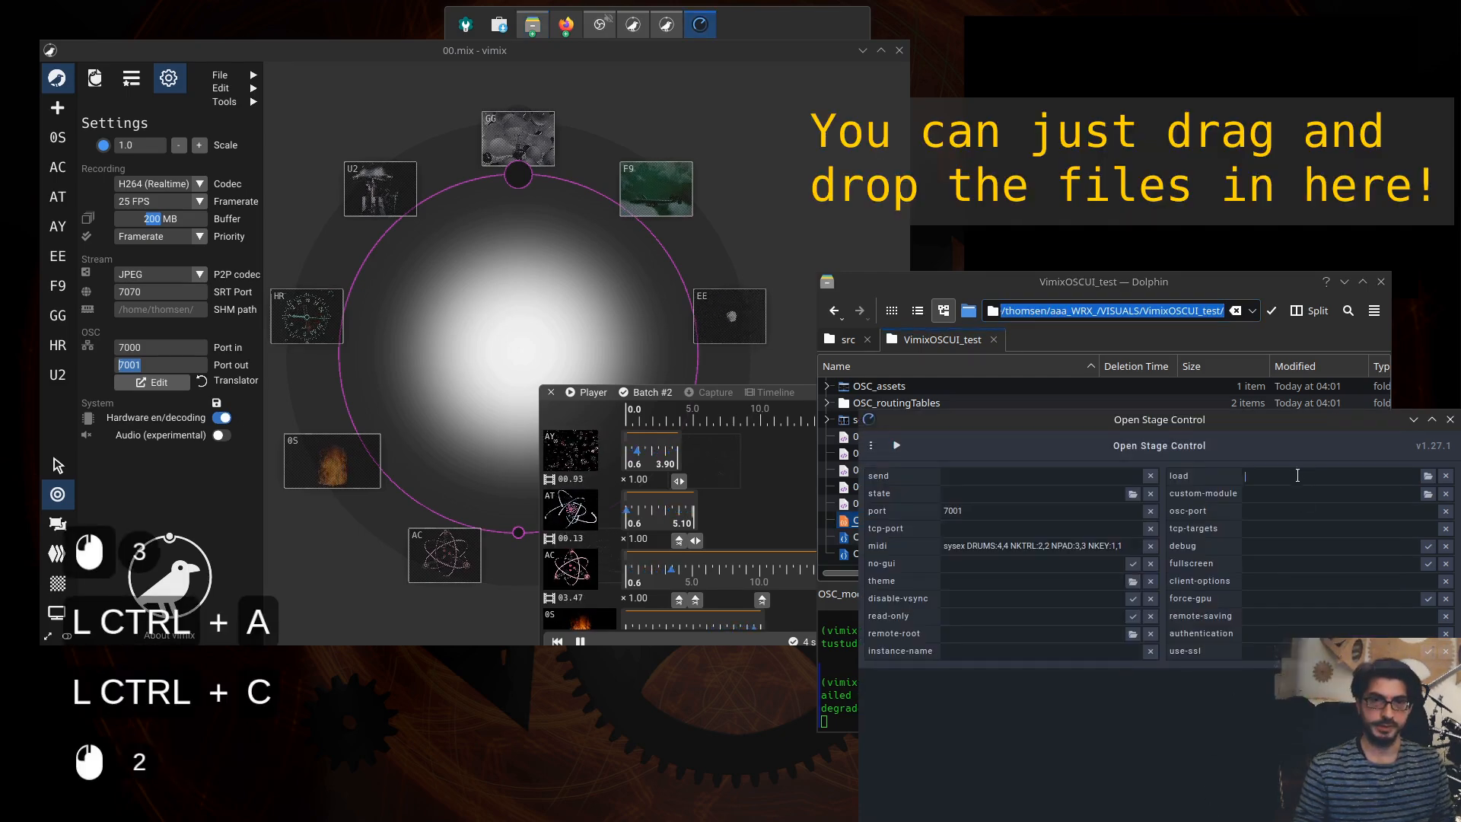
key("ctrl+v")
left_click(1300, 493)
key("ctrl+v")
- Return to the VimixOSCUI_test folder in Dolphin and shift its window to expose more of the launcher's path settings
left_click(1107, 285)
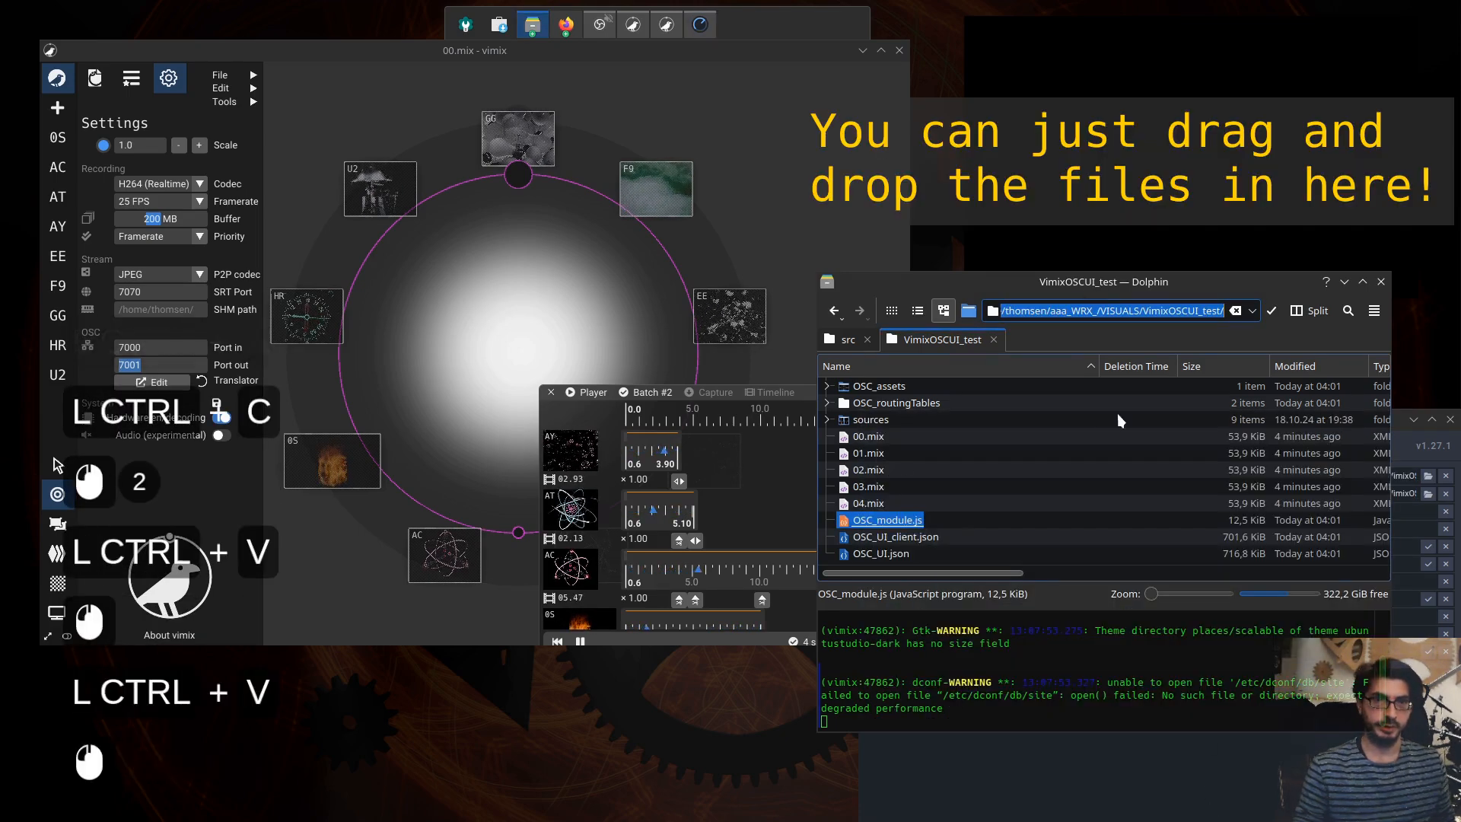
left_click(847, 341)
left_click(947, 340)
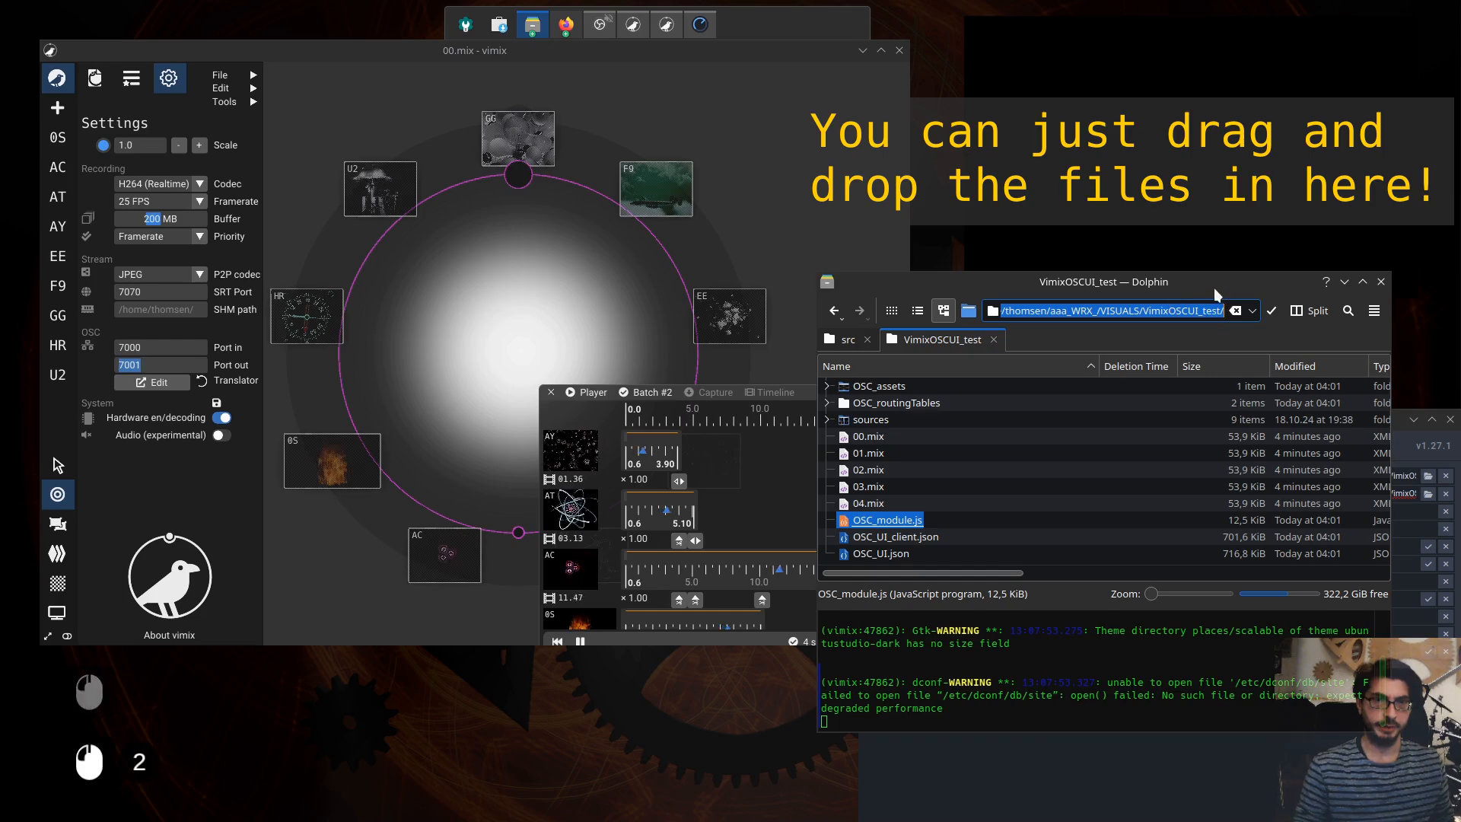
left_click_drag(1212, 285, 1174, 283)
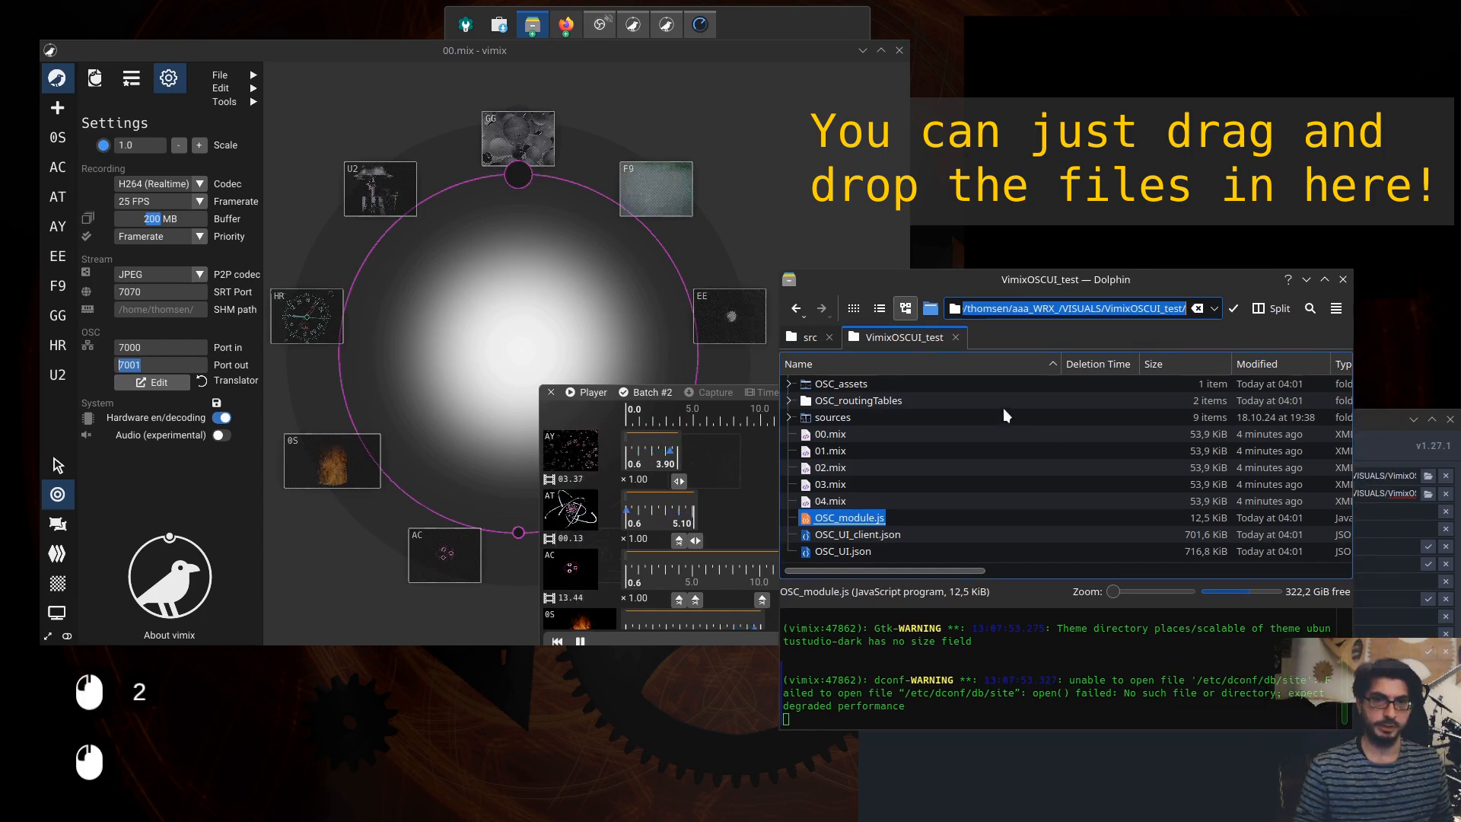
- Copy the file name OSC_UI.json from Dolphin and append it to the load path in the Open Stage Control launcher
left_click(829, 552)
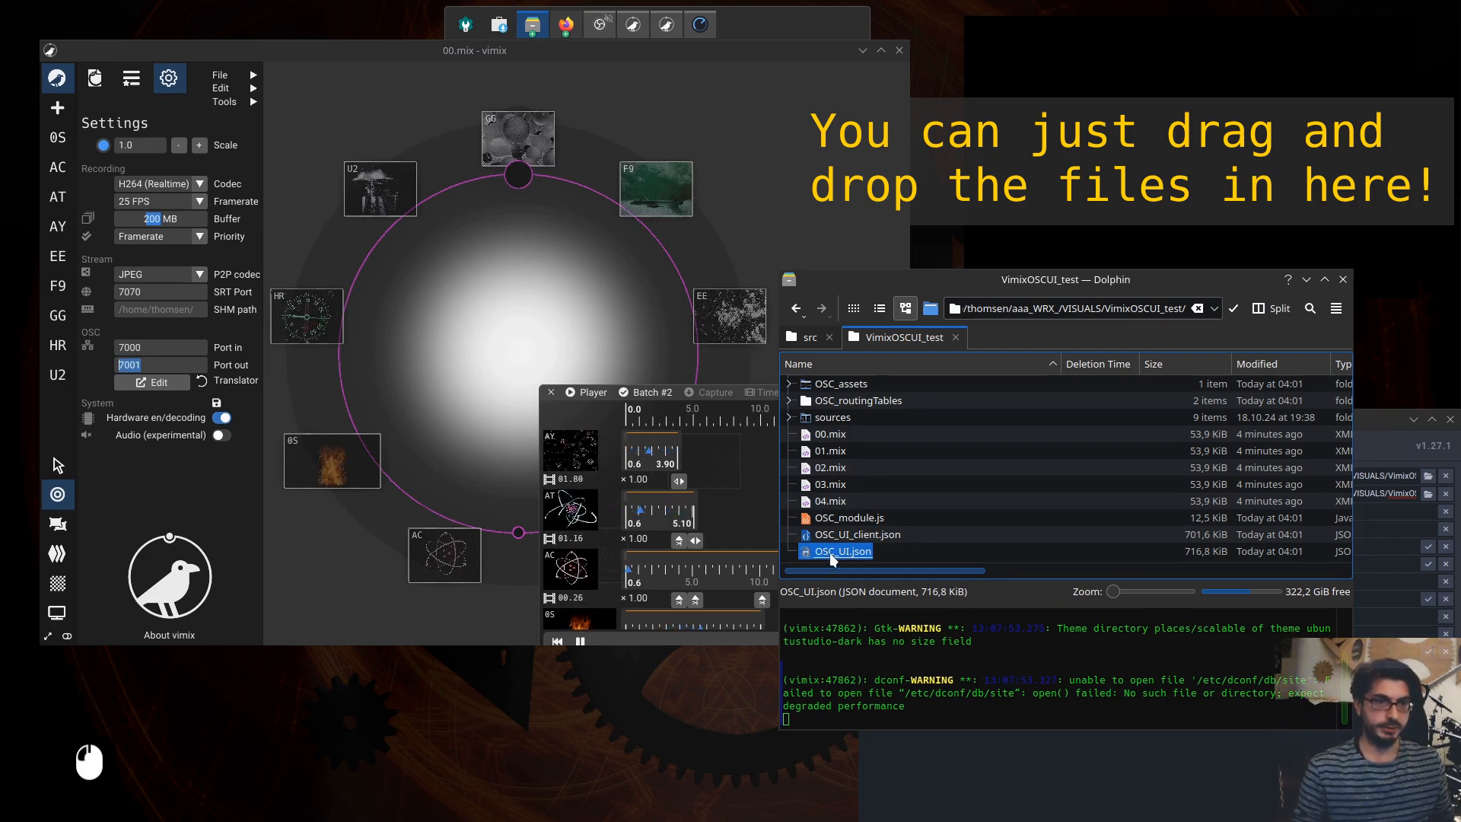
key("ctrl")
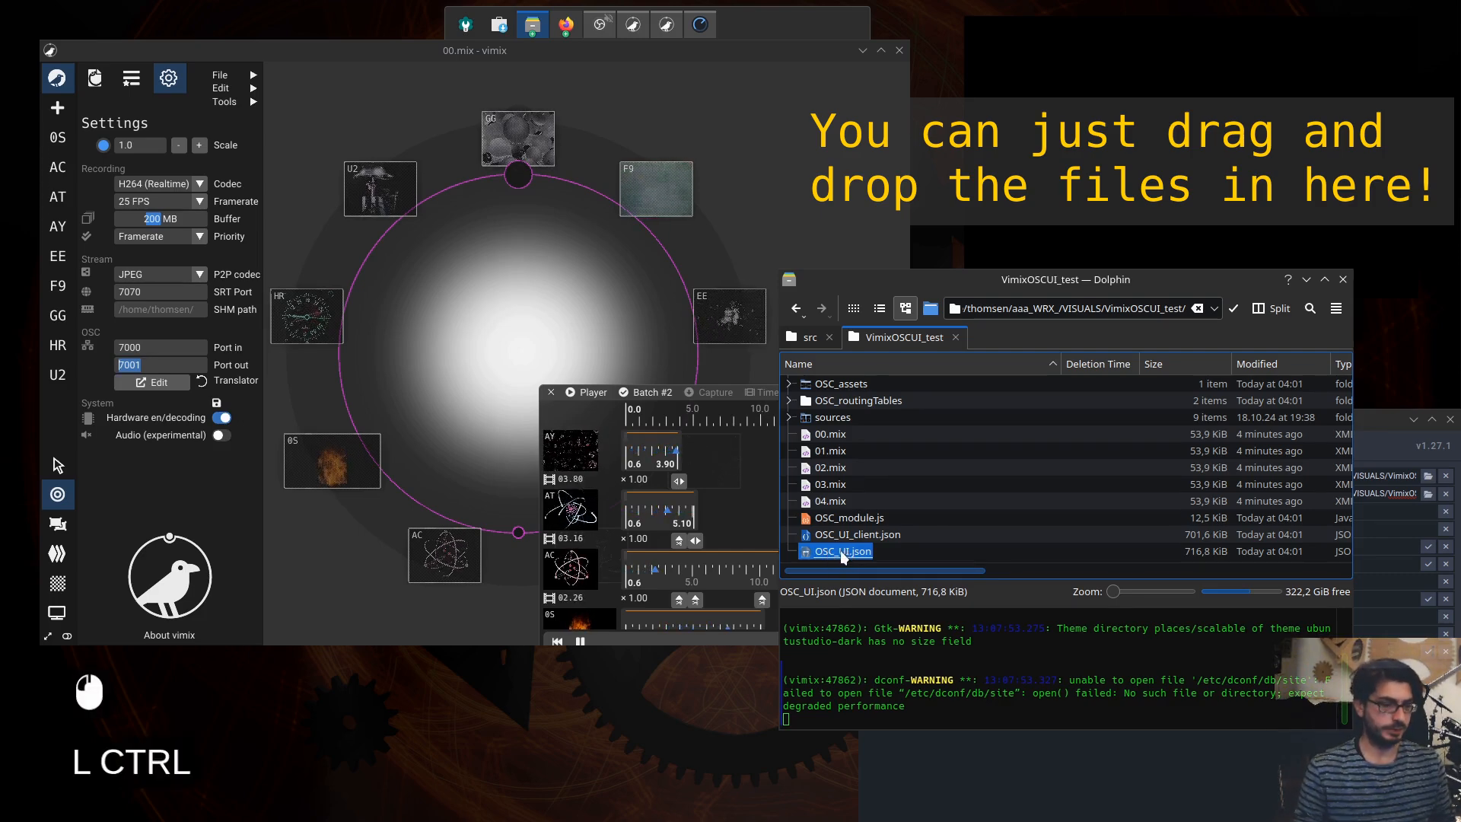
key("F2")
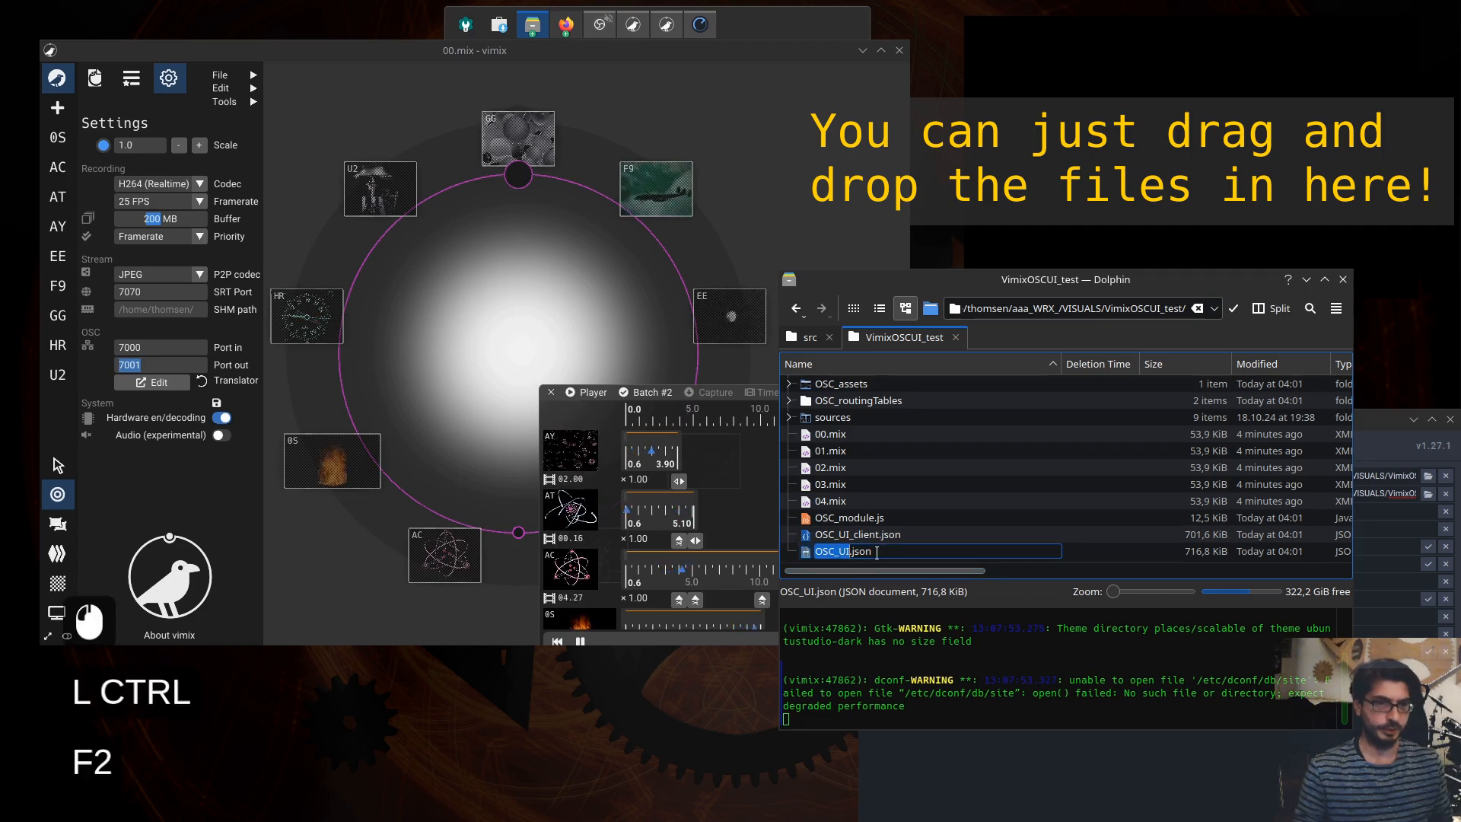
key("ctrl")
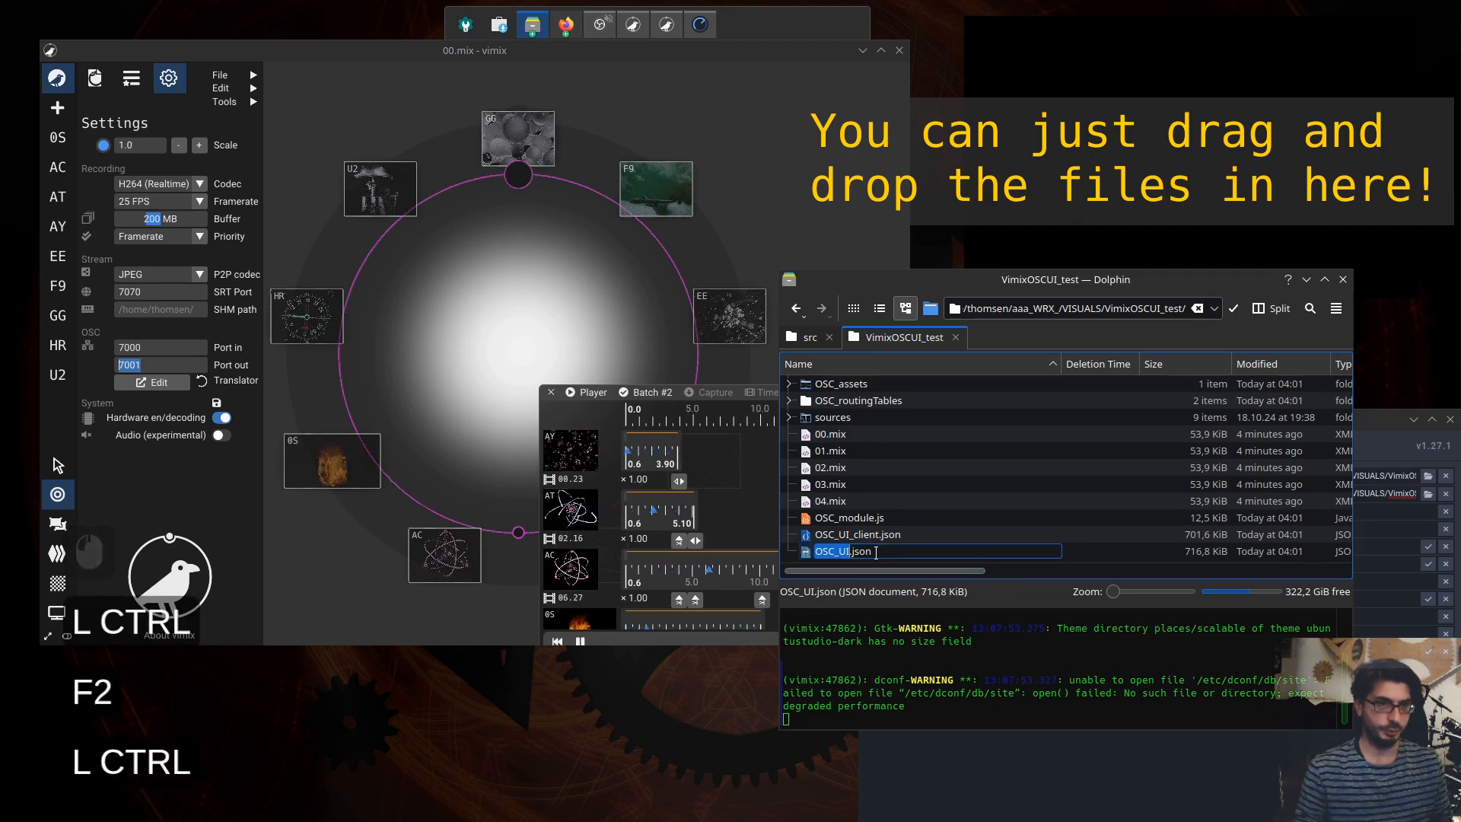
key("ctrl+a")
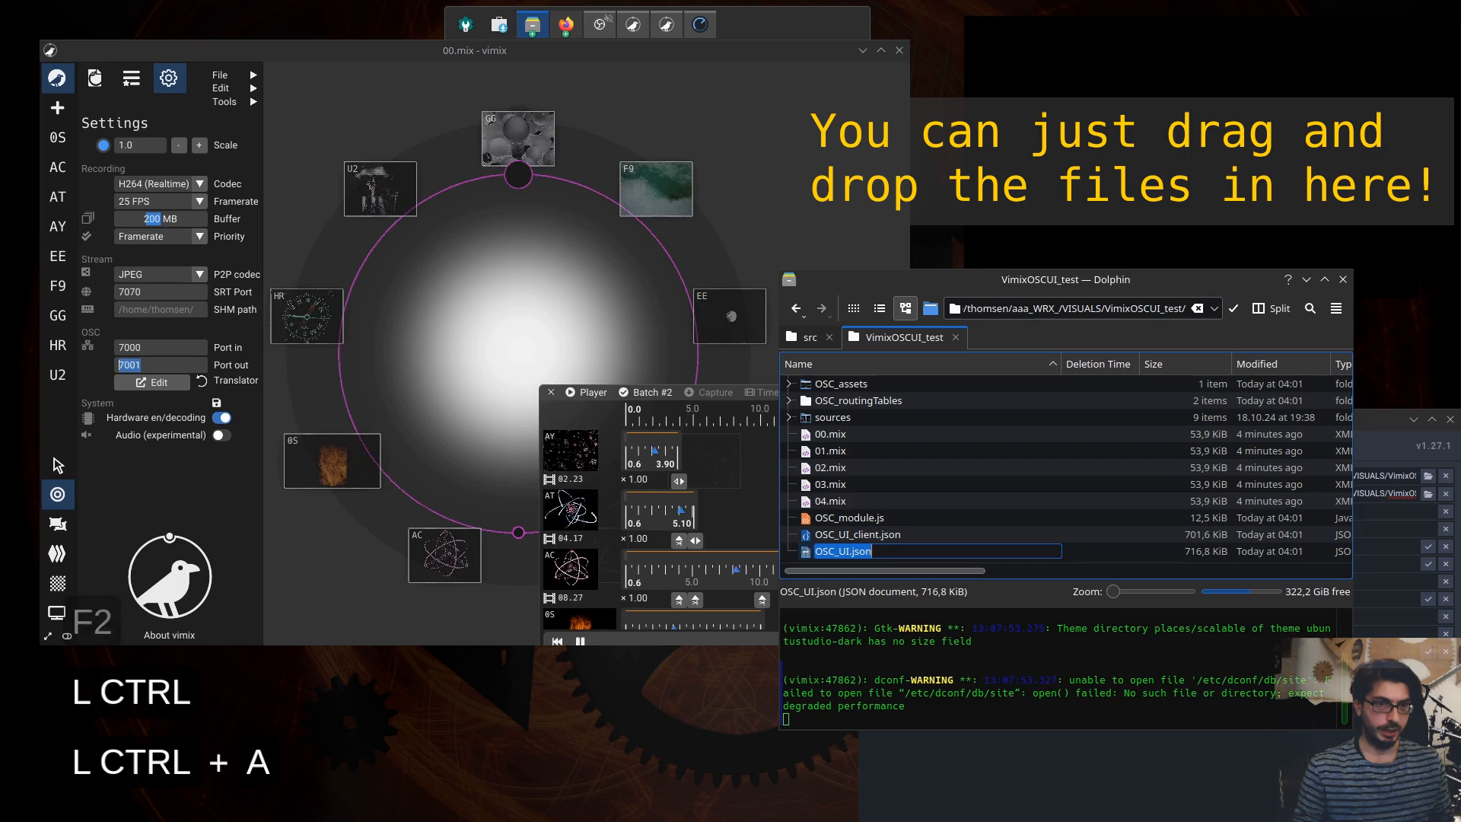
key("ctrl+c")
left_click(1381, 451)
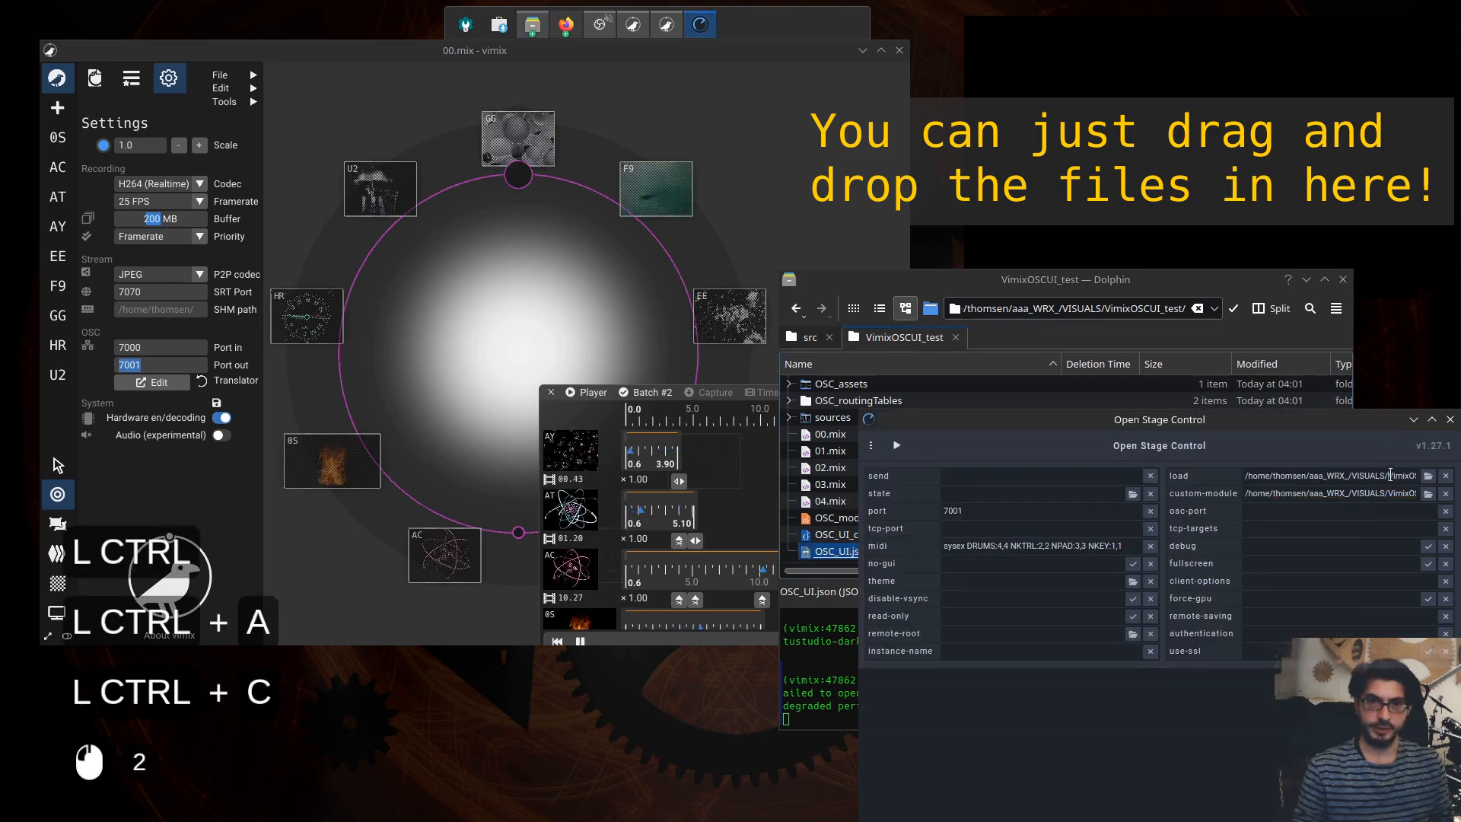
key("End")
key("ctrl+v")
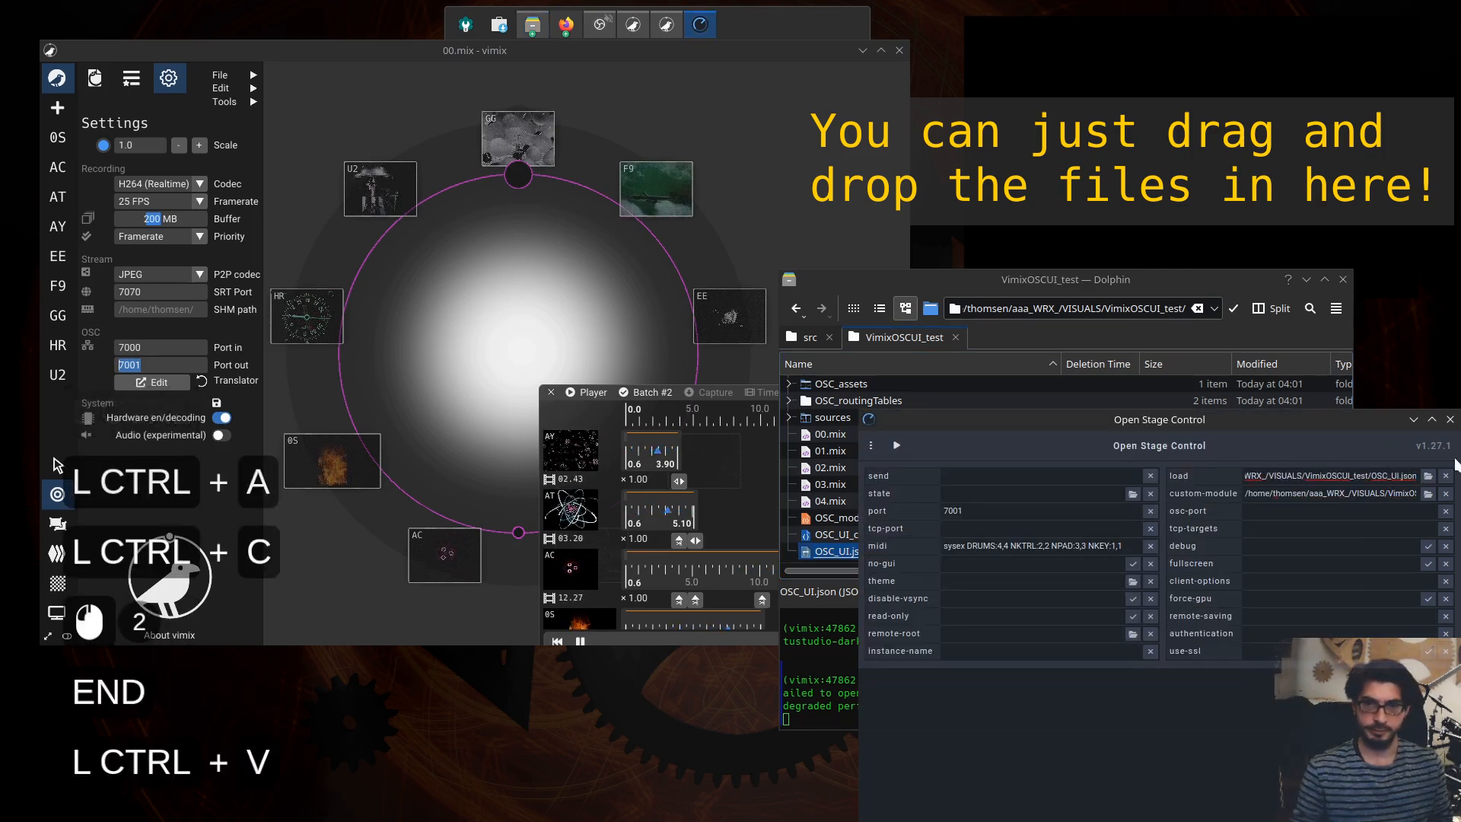
- Copy the file name OSC_module.js from Dolphin and append it to the launcher's custom-module path
left_click(843, 518)
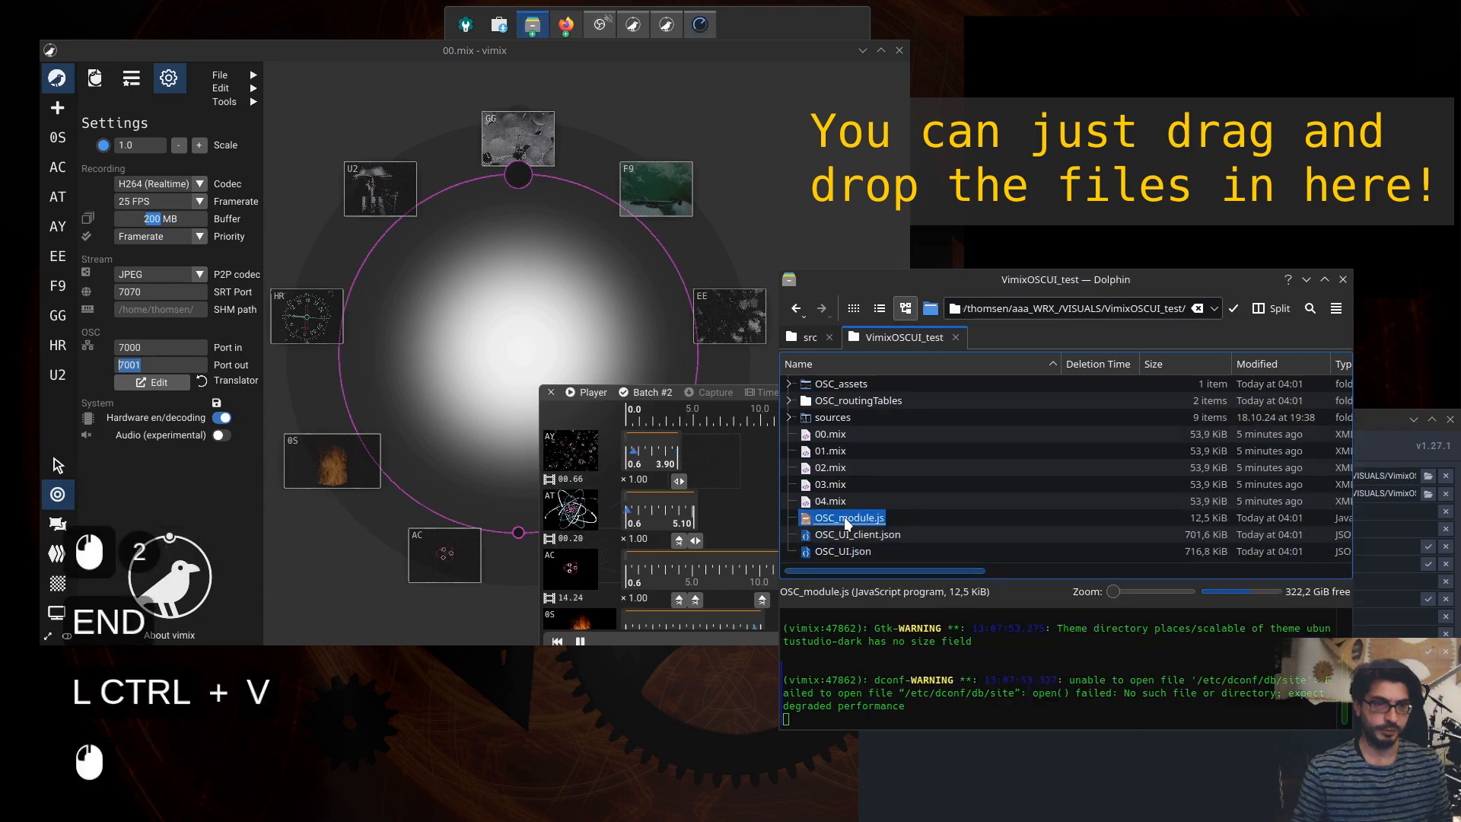
key("F2")
key("ctrl+a")
key("ctrl+c")
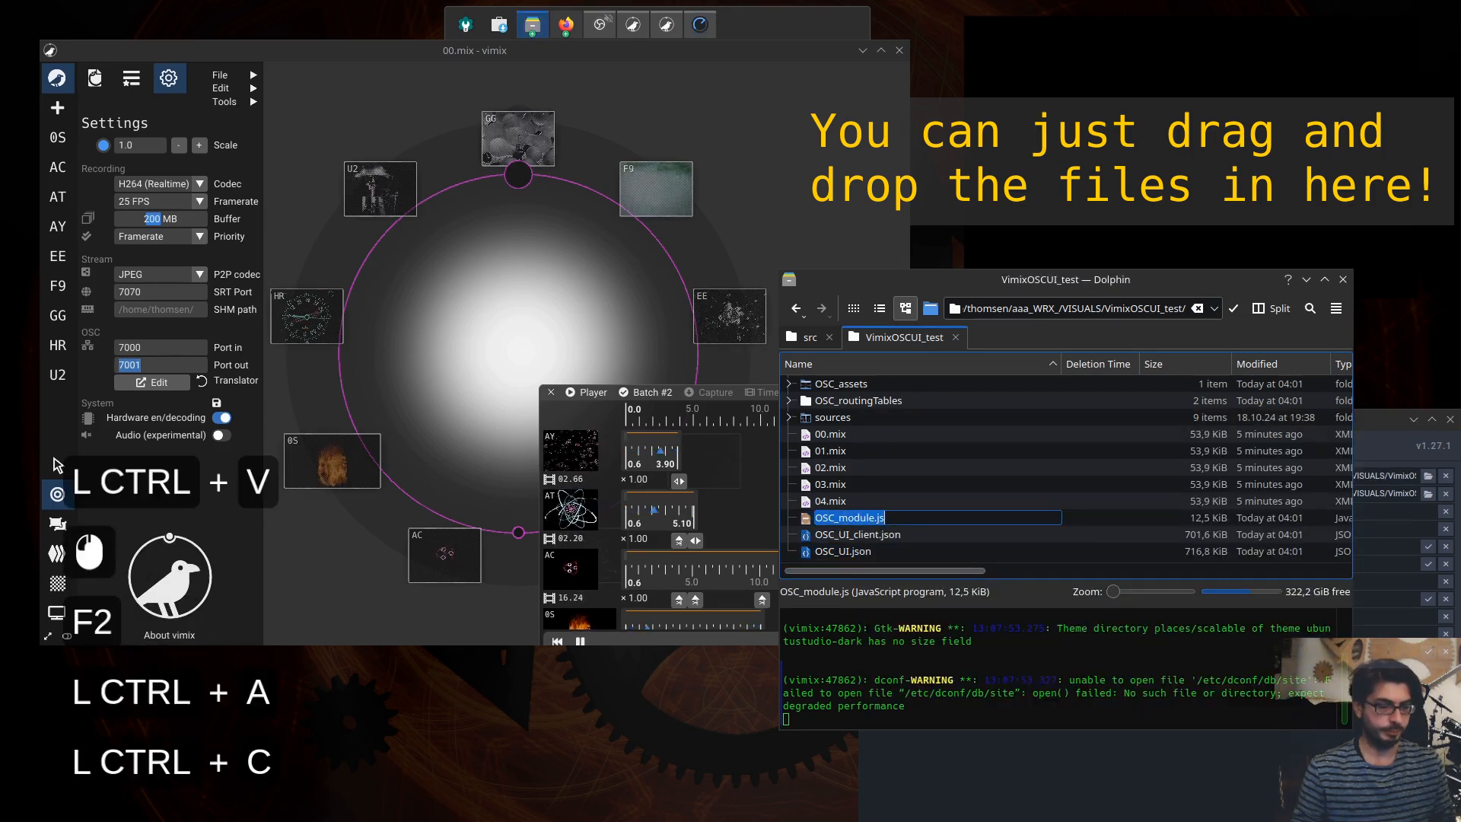
left_click(1385, 426)
left_click(1324, 494)
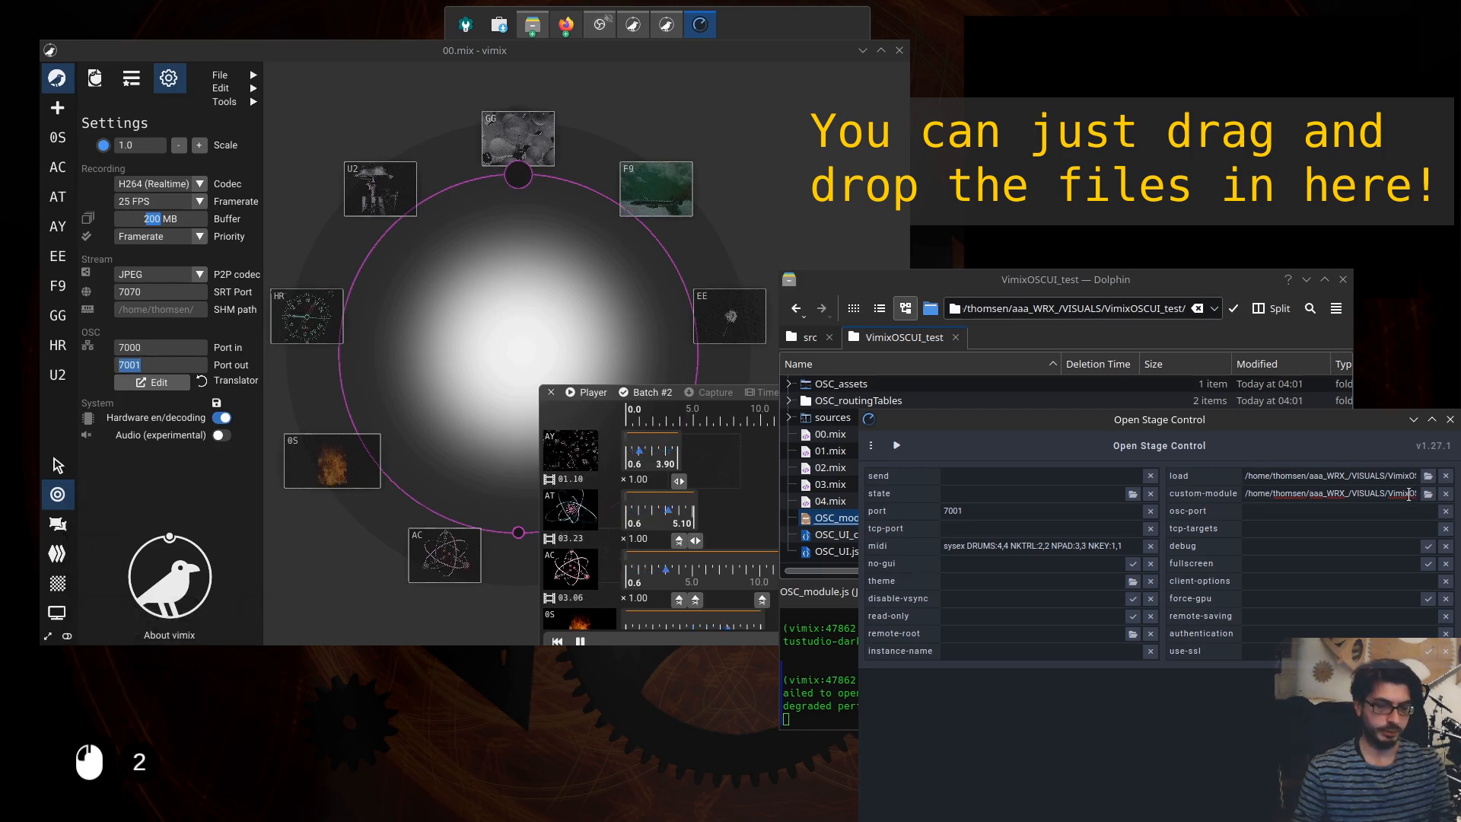
key("End")
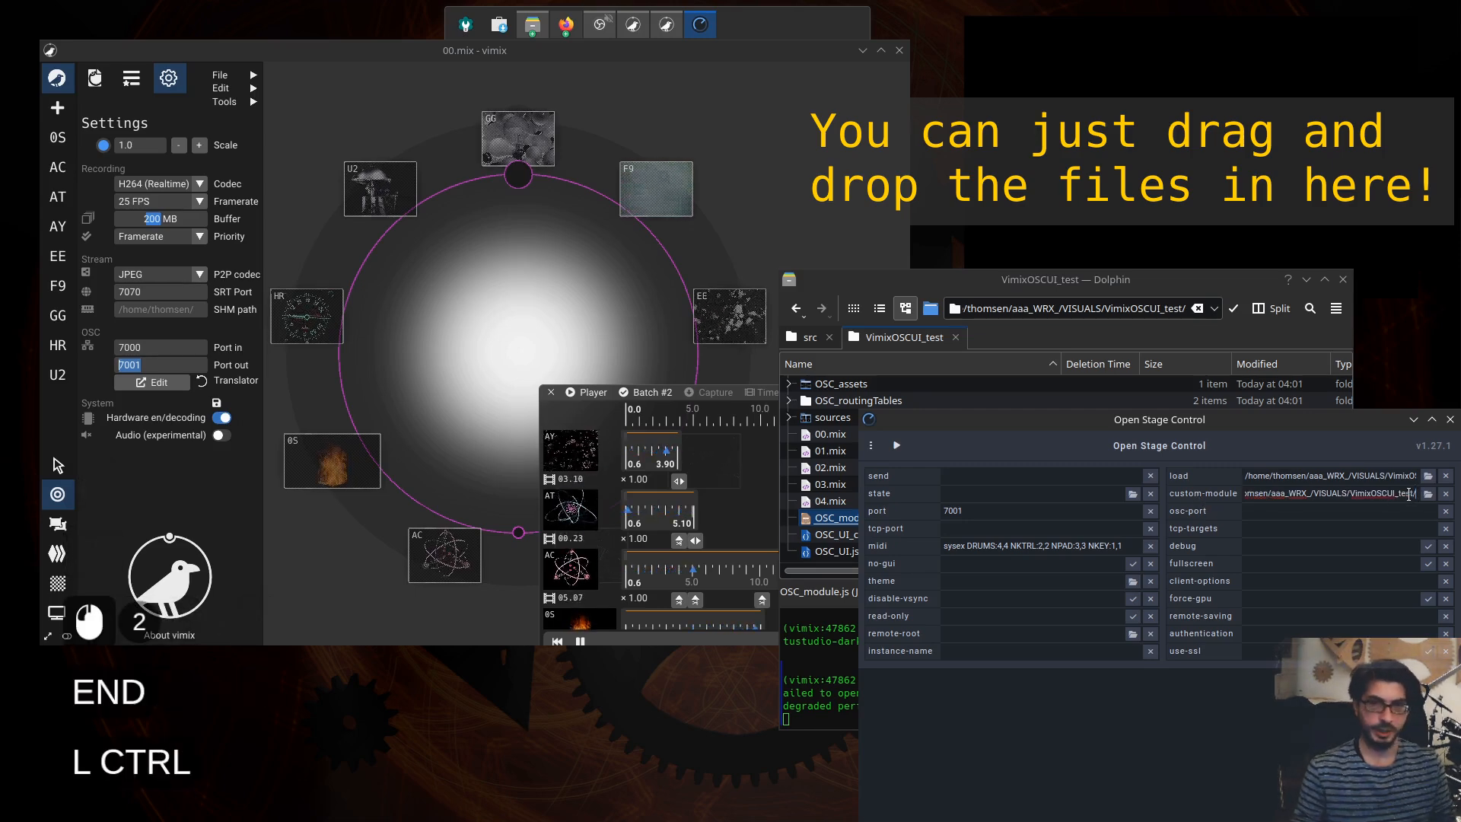
key("ctrl+v")
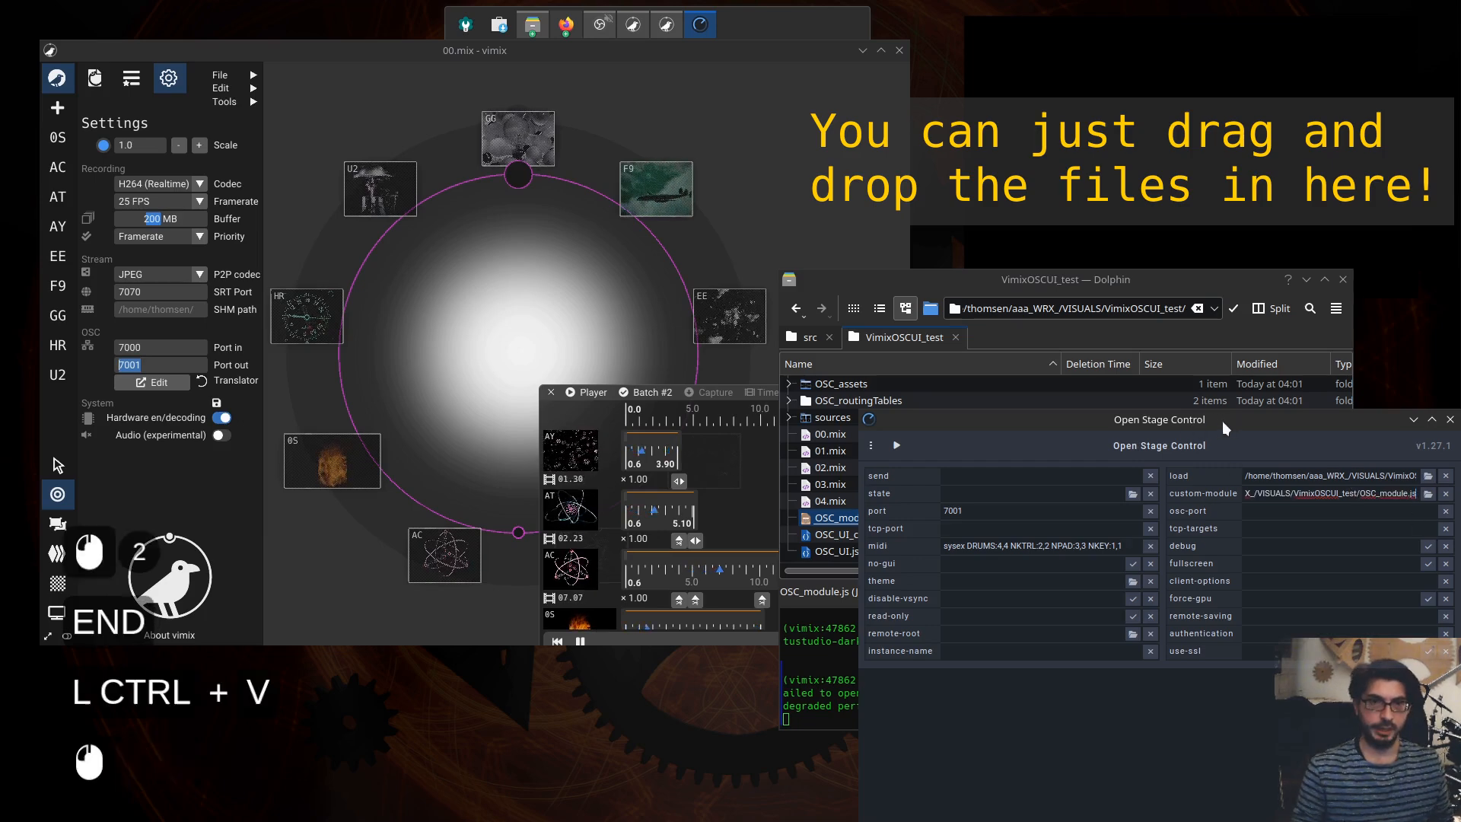
- Rearrange the launcher and Dolphin windows, start the Open Stage Control server, and hide the console in the OSC_UI.json client window
left_click_drag(1224, 423, 1203, 423)
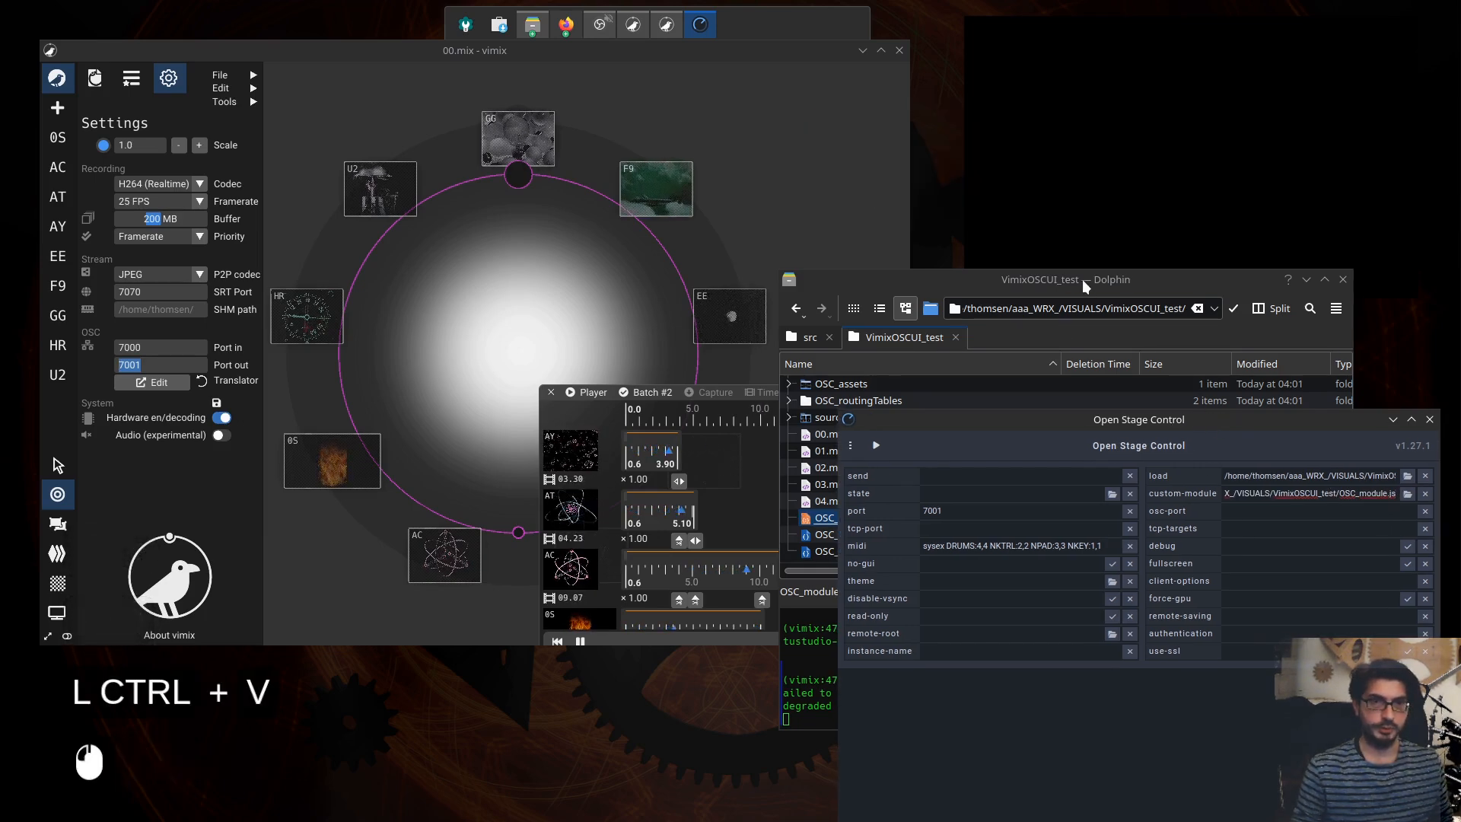
left_click_drag(1085, 286, 1154, 278)
left_click(879, 450)
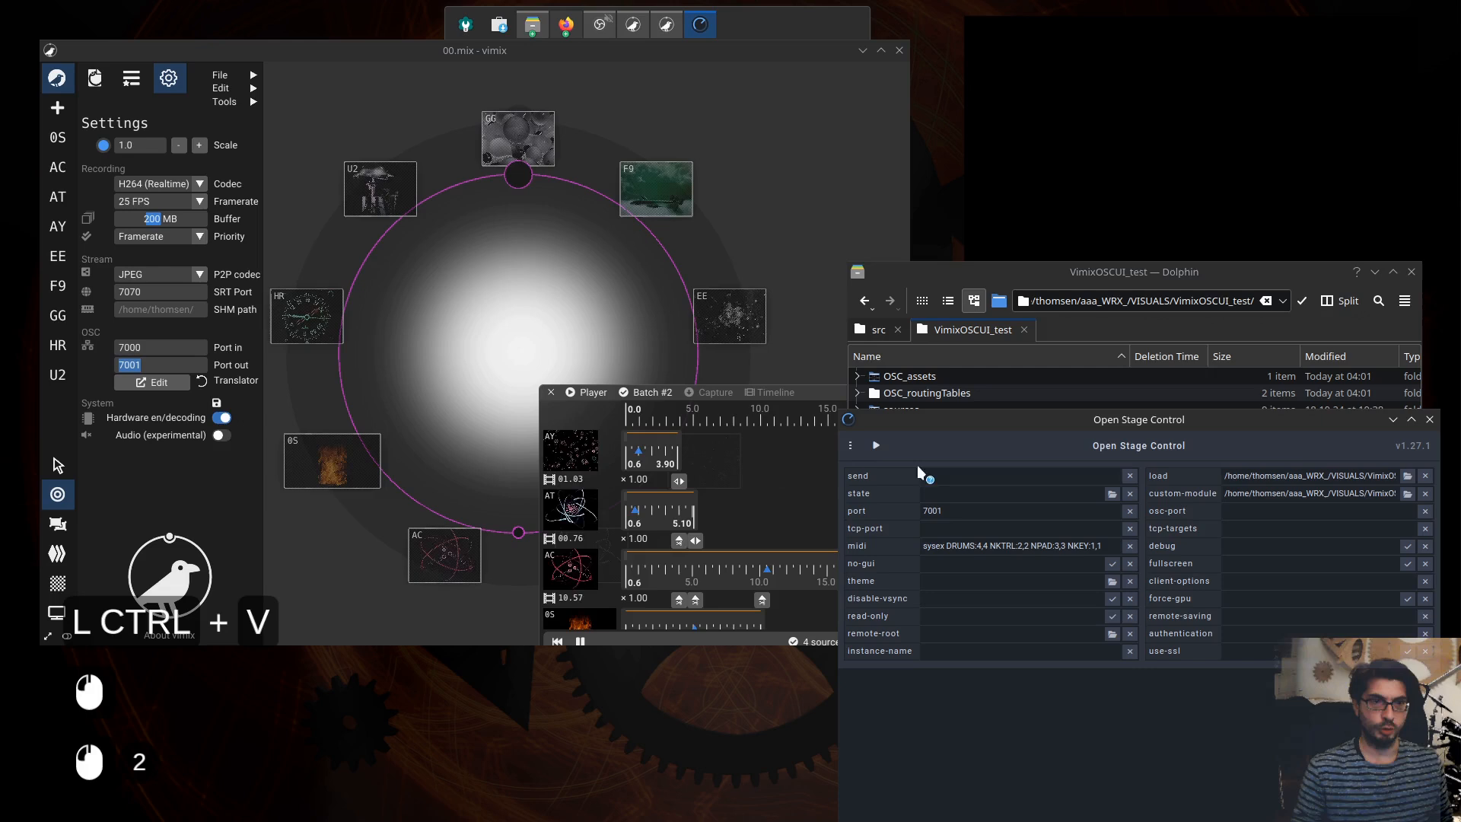
left_click(878, 448)
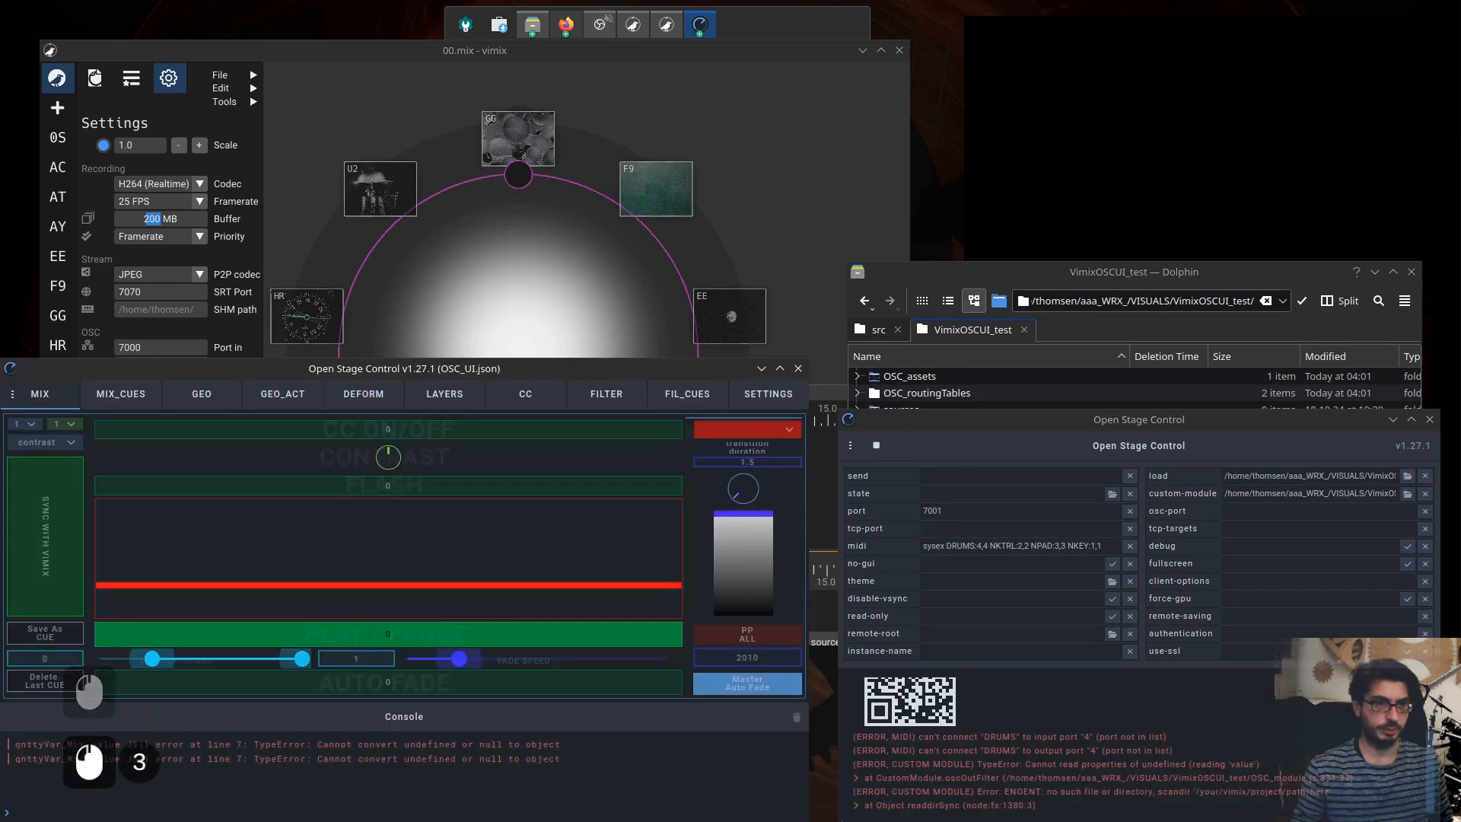
left_click(574, 776)
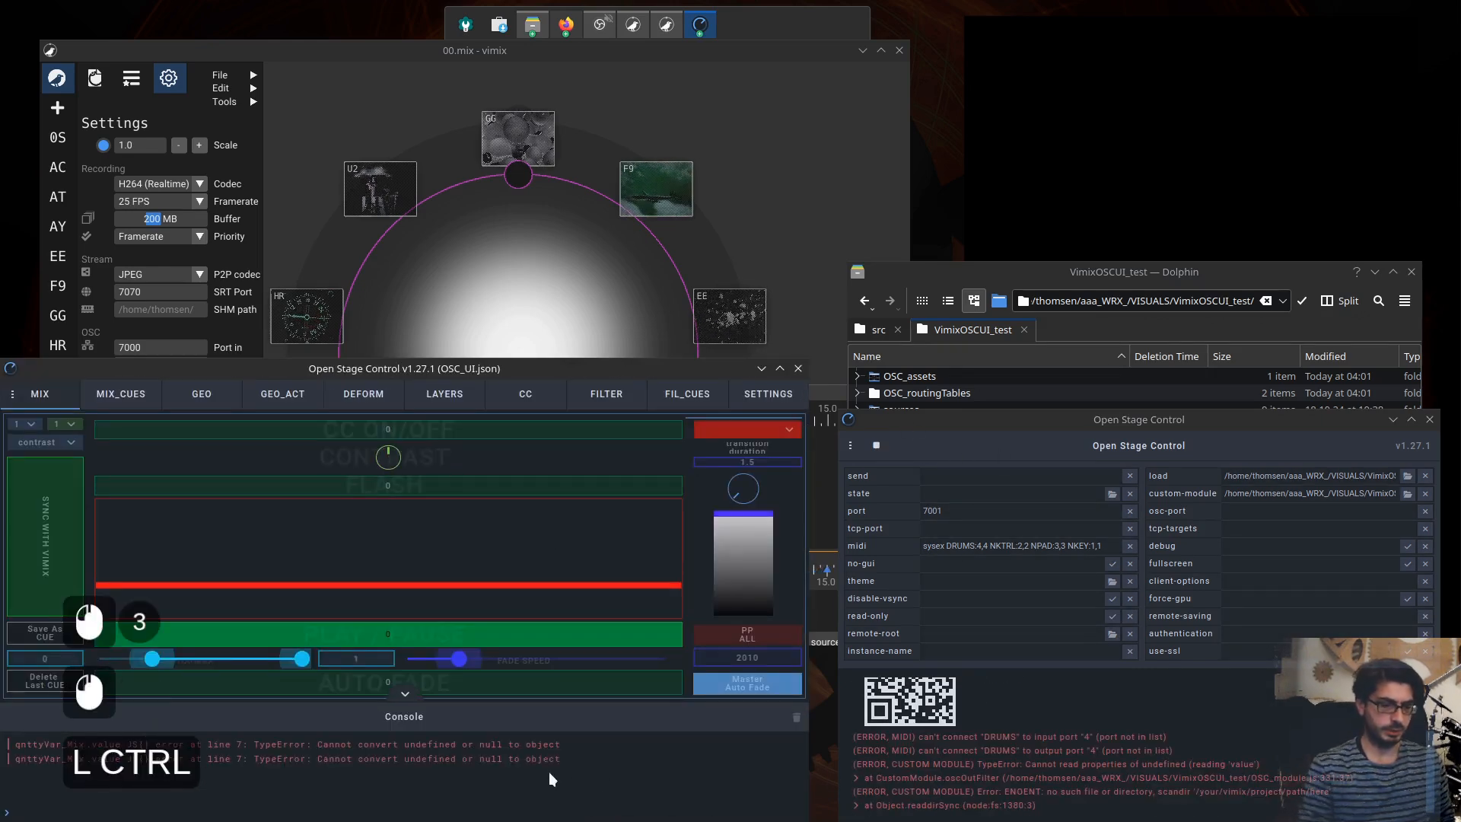
key("ctrl+k")
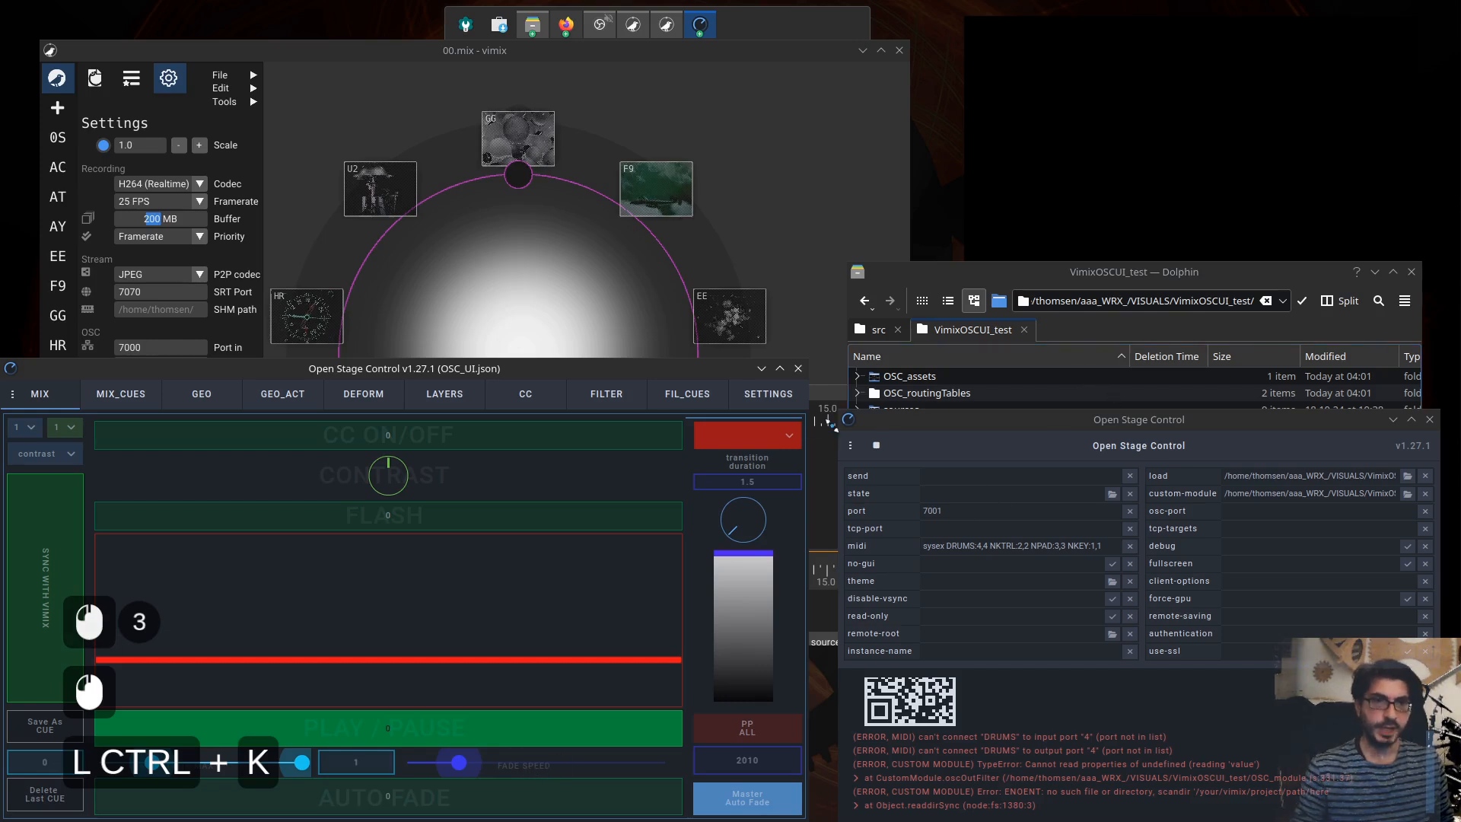
- Open the client's SETTINGS page in edit mode, give it more width beside the inspector, and select the Project Folder input
left_click(770, 397)
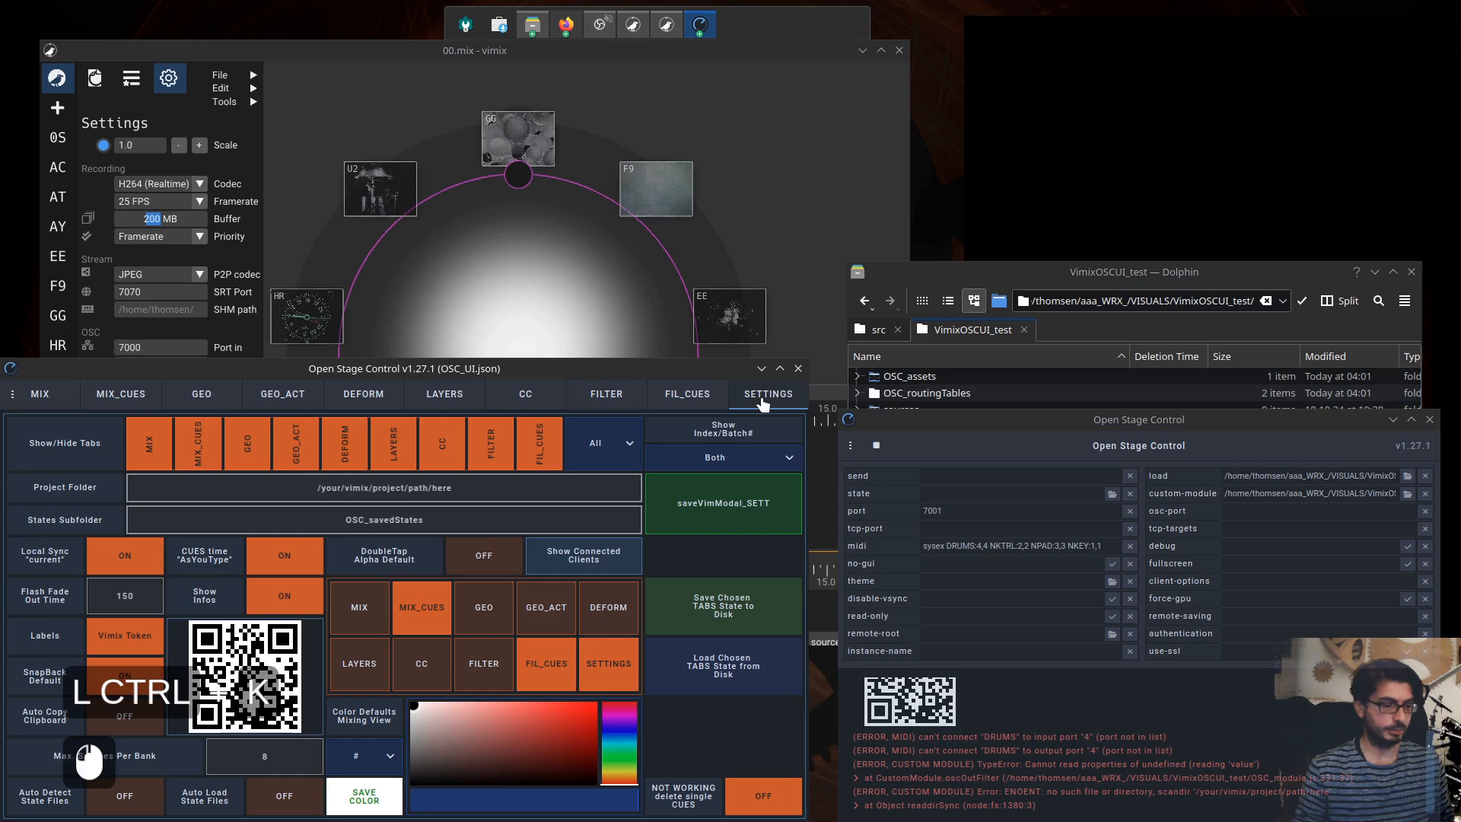
key("ctrl")
key("ctrl+e")
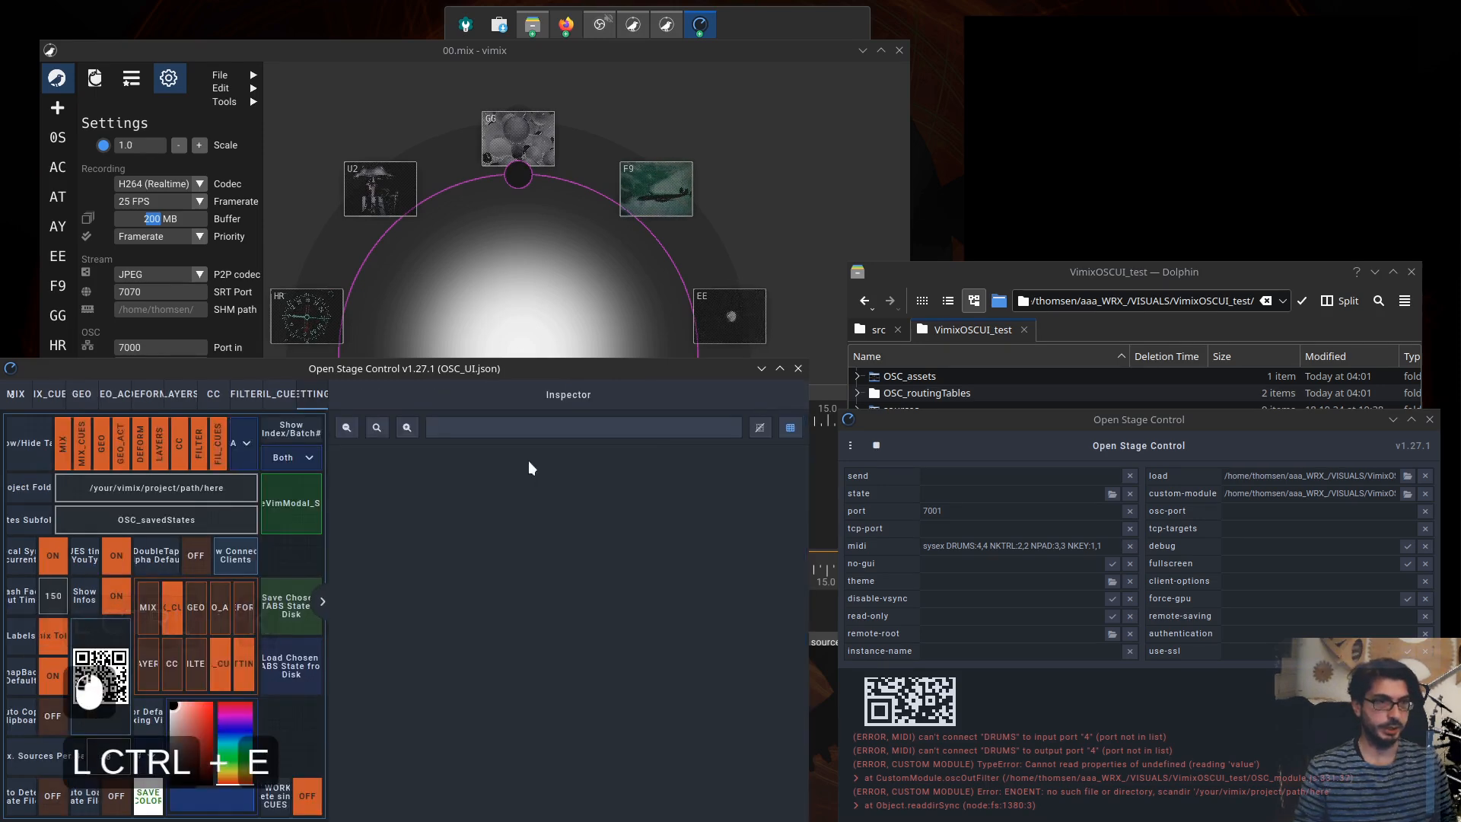
left_click_drag(326, 523, 542, 515)
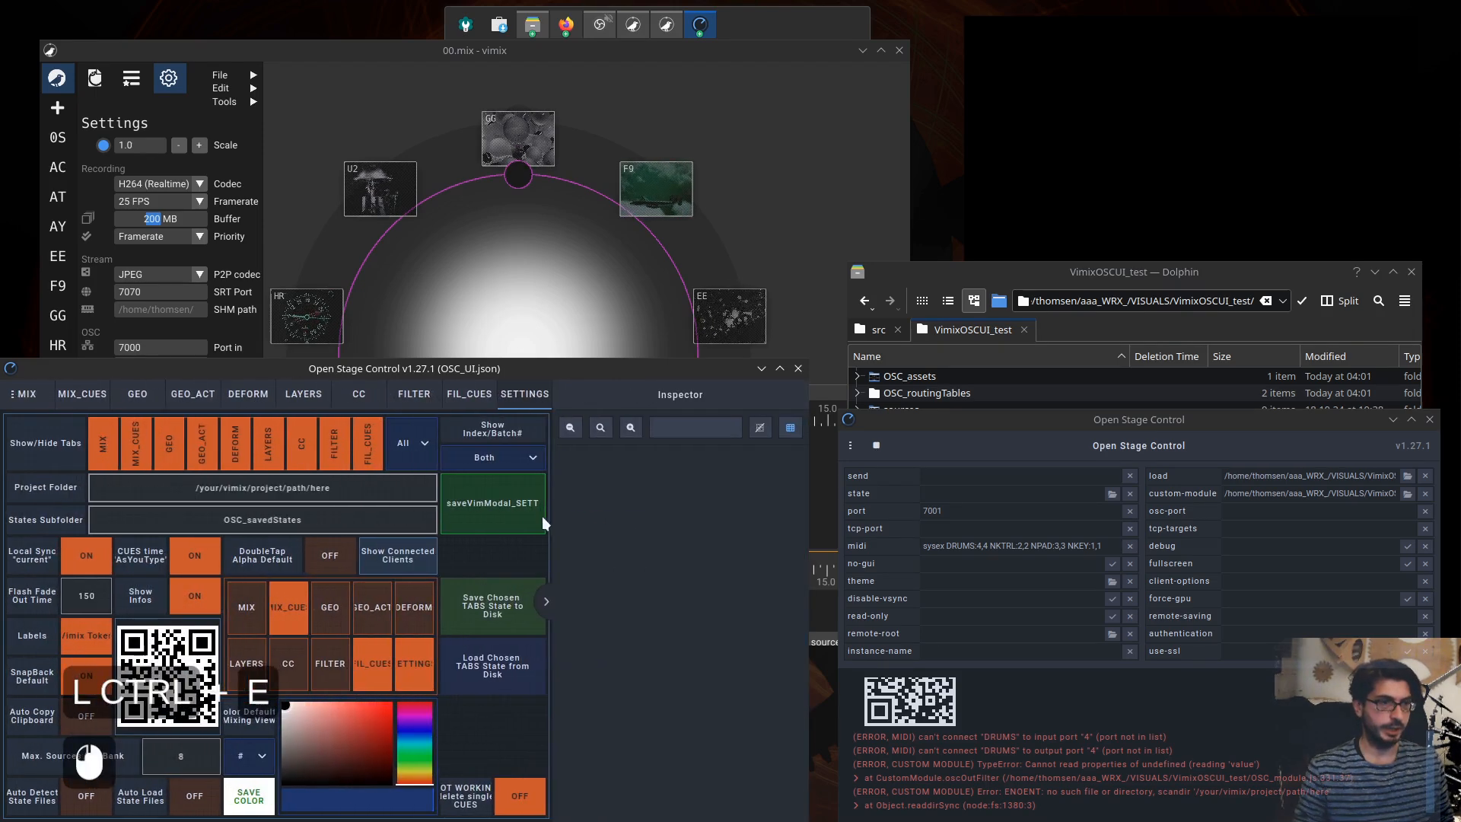
left_click(340, 495)
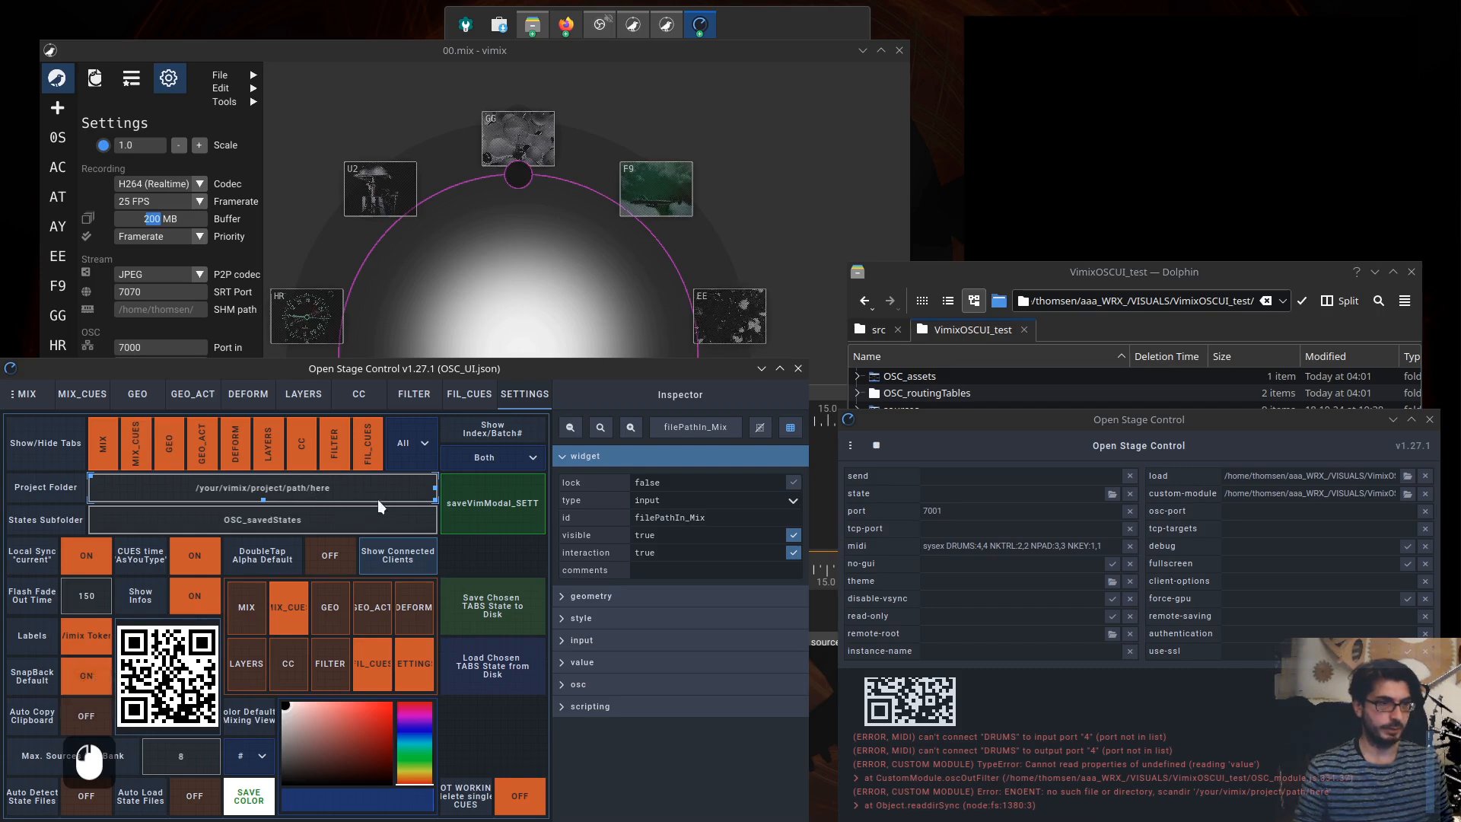
- Copy the full VimixOSCUI_test folder path from Dolphin and enter it as the Project Folder
left_click(336, 488)
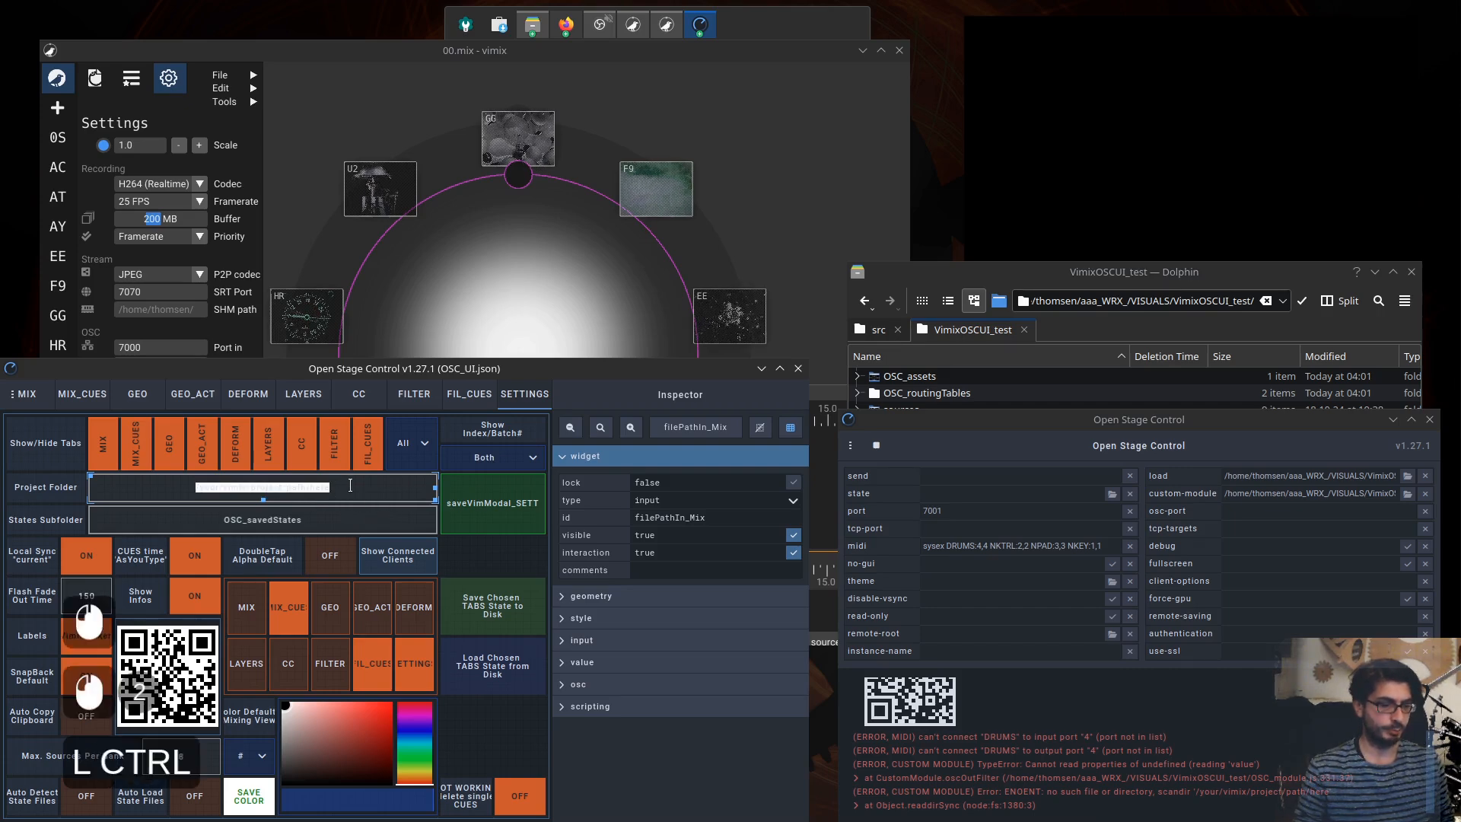
key("ctrl+v")
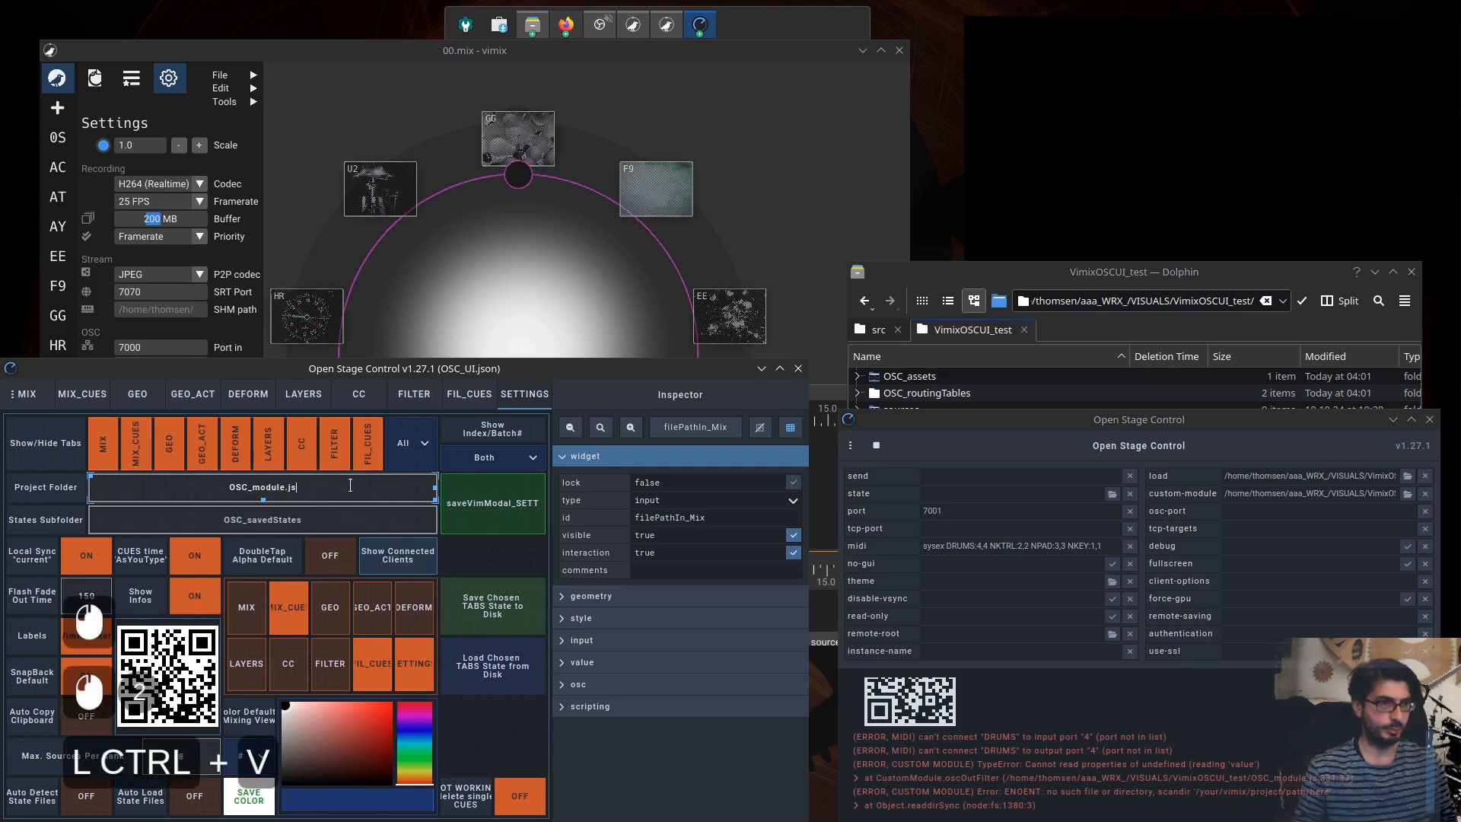
left_click(1196, 299)
key("ctrl+a")
key("ctrl+c")
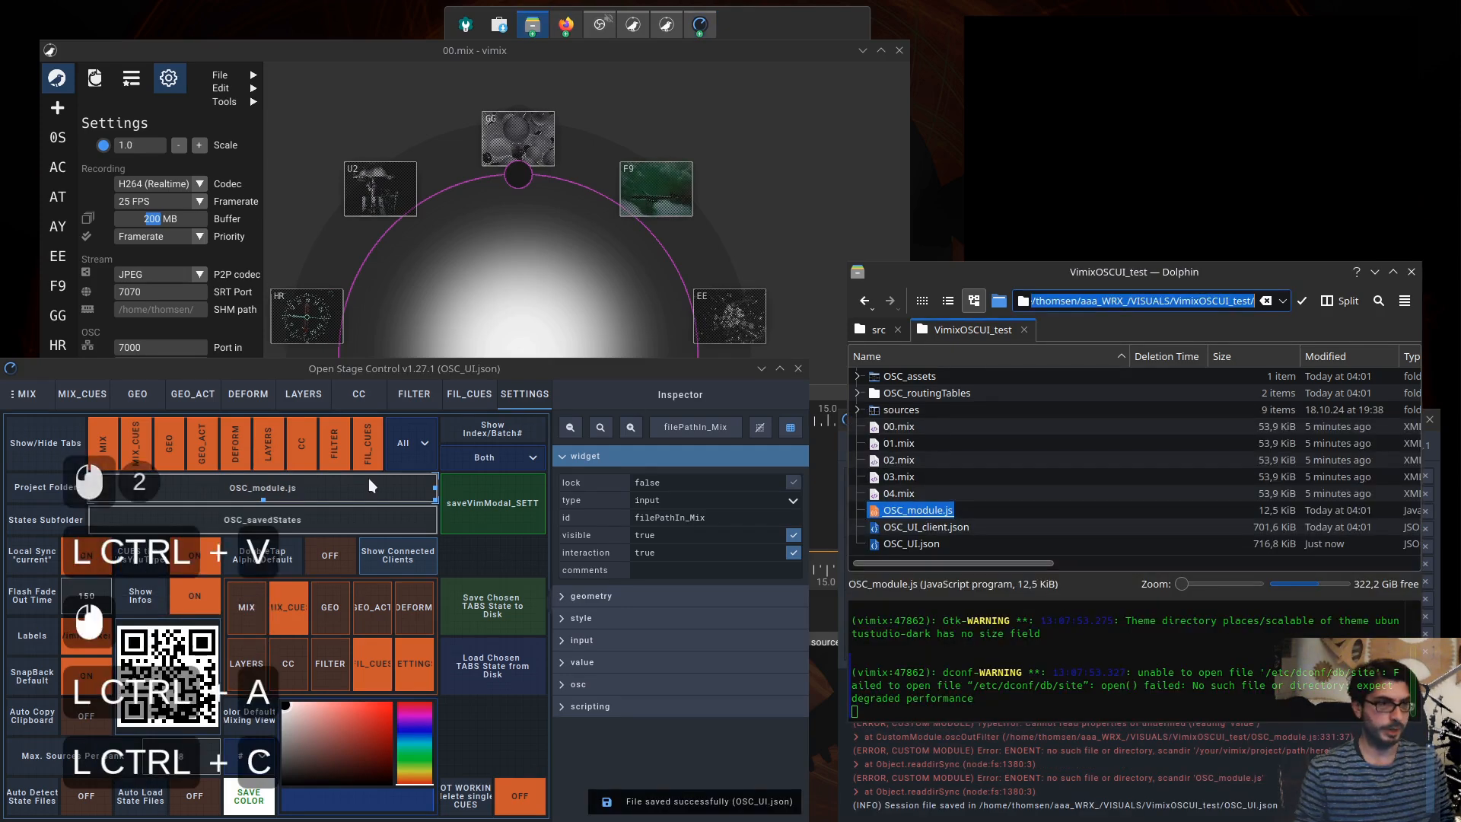
left_click(304, 491)
key("ctrl+v")
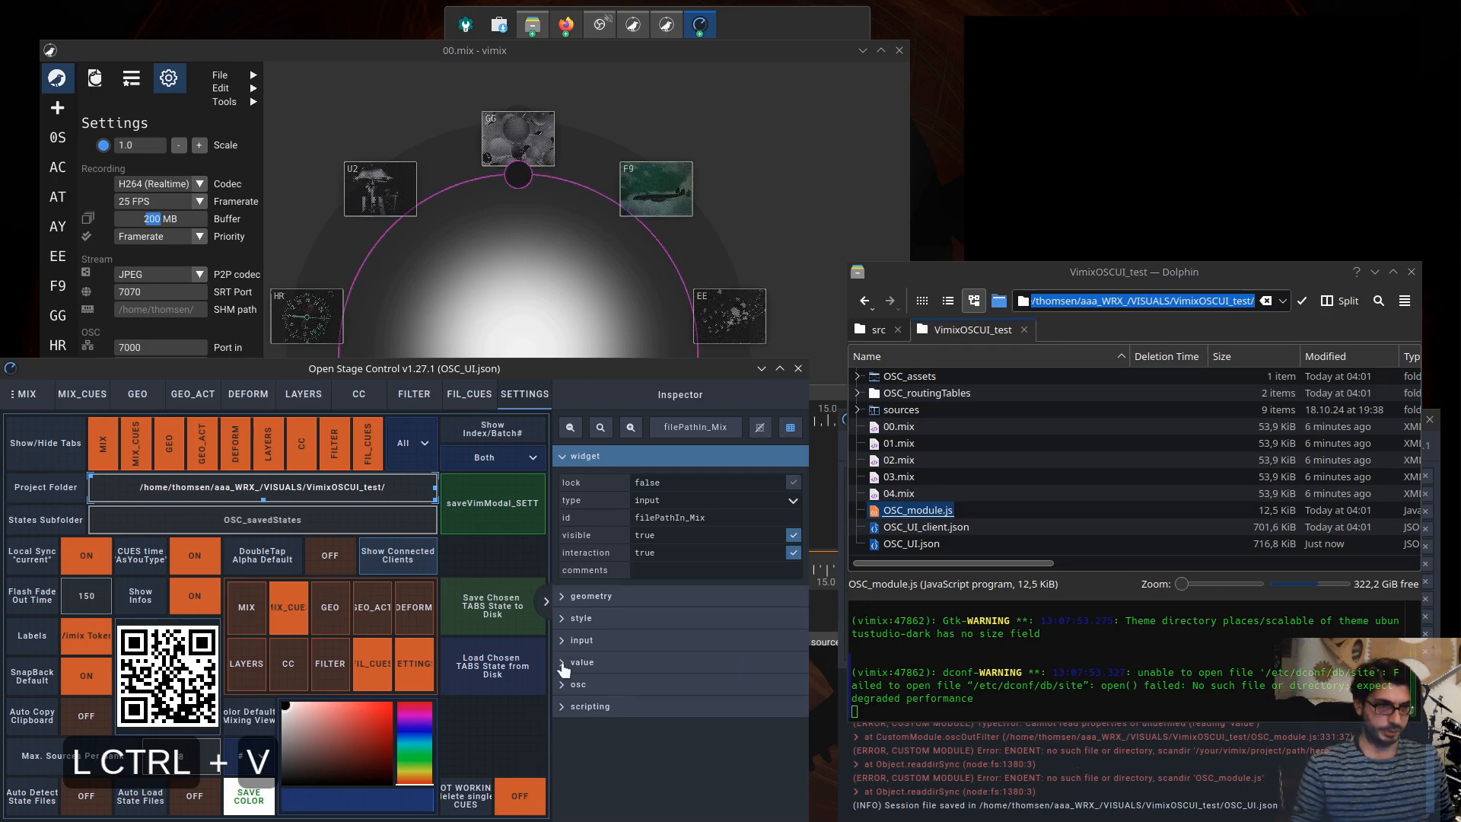
- Set the Project Folder widget's default value to the copied VimixOSCUI_test path and leave edit mode
left_click(358, 522)
left_click(361, 497)
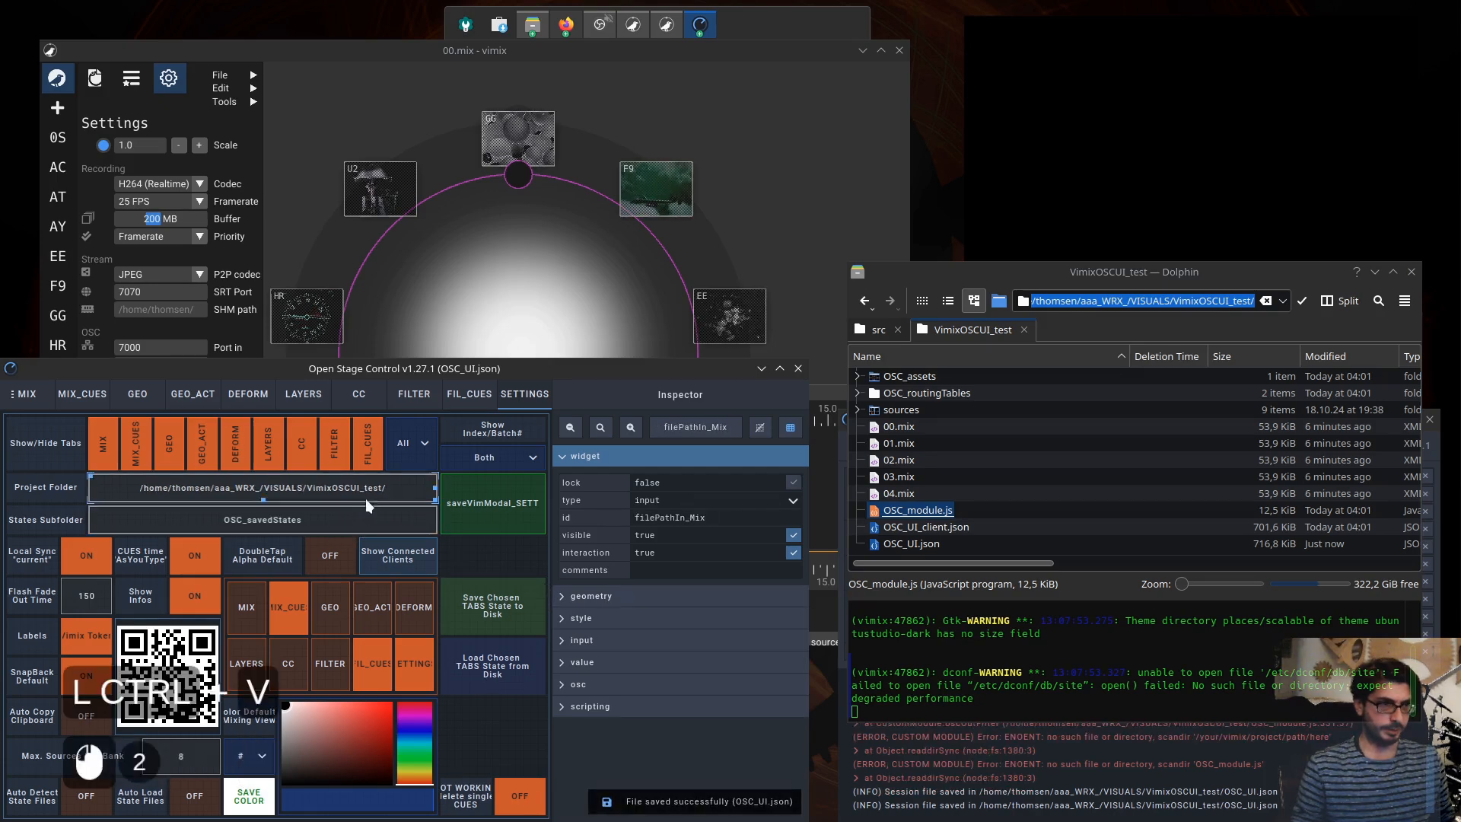
left_click(566, 664)
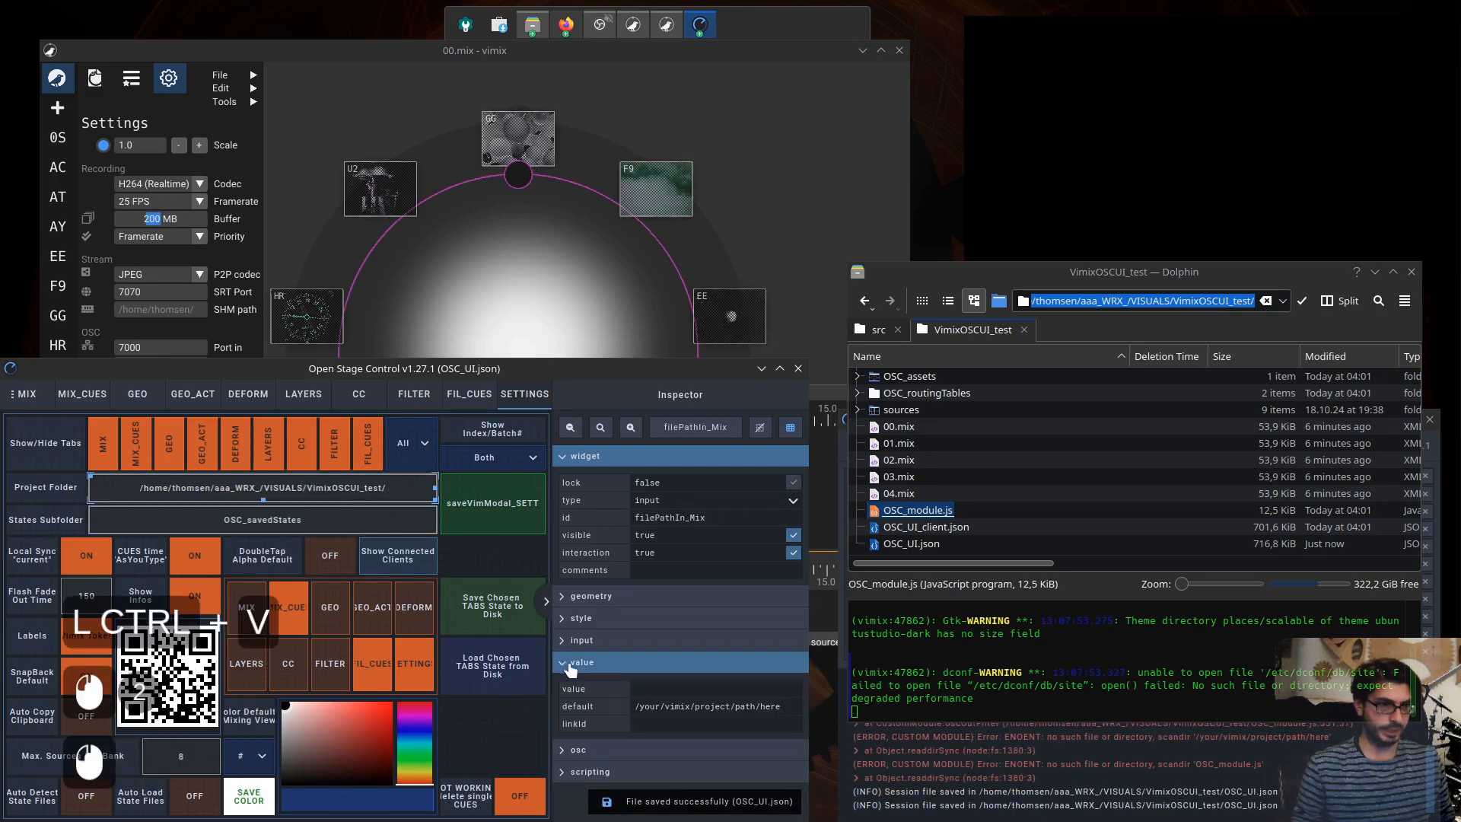
triple_click(705, 708)
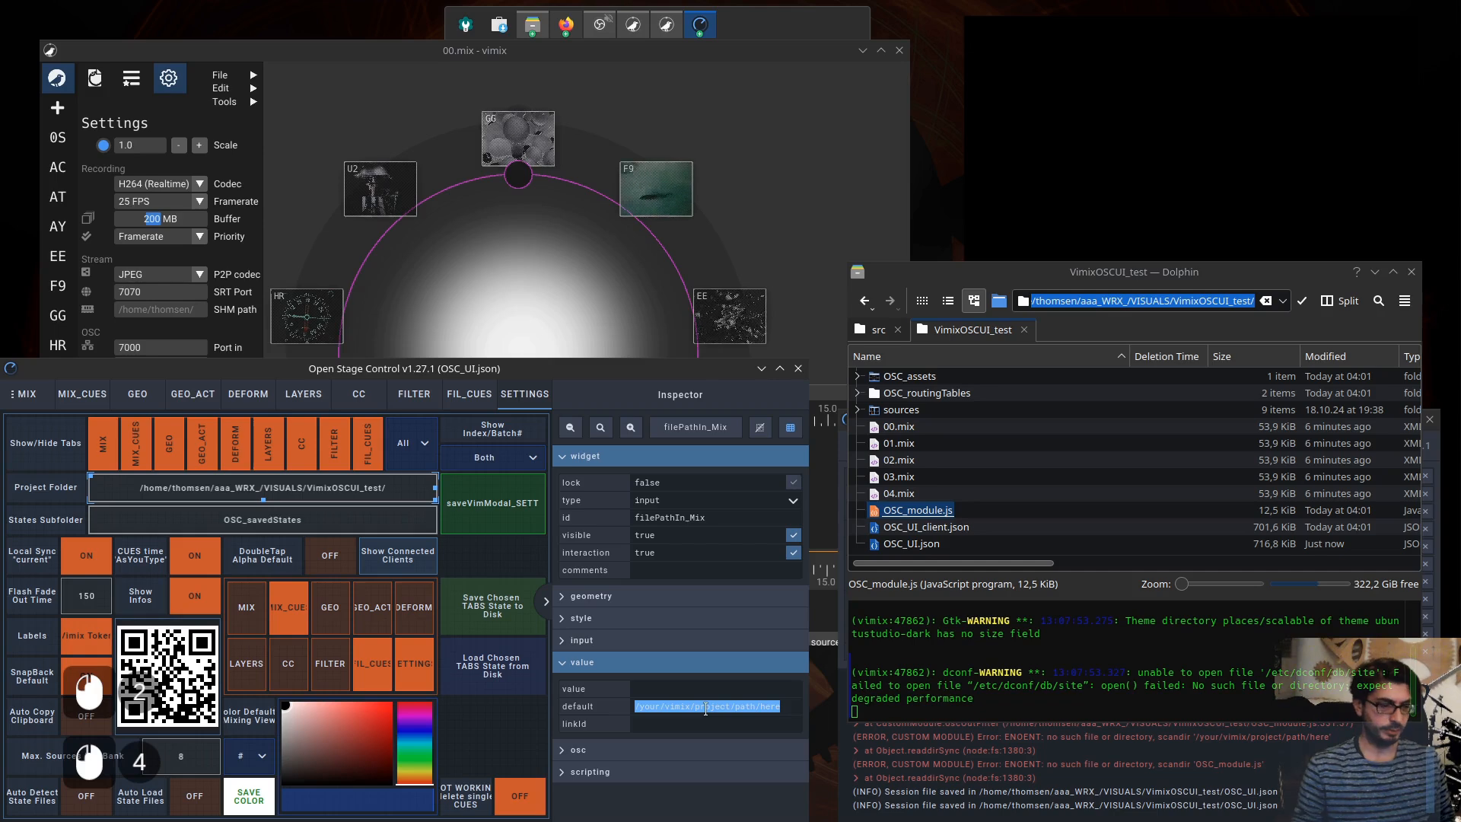
key("ctrl+v")
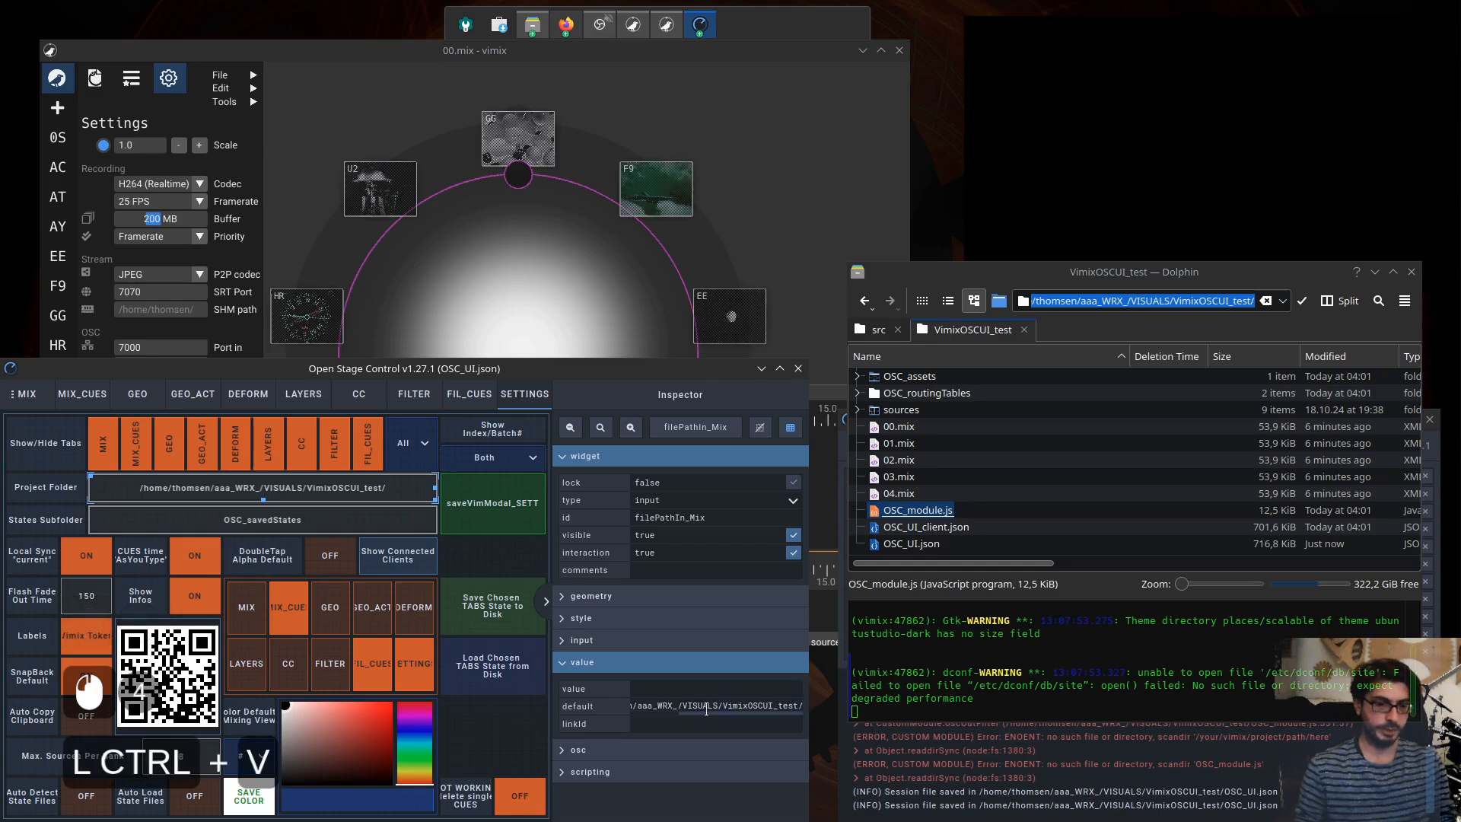
key("Return")
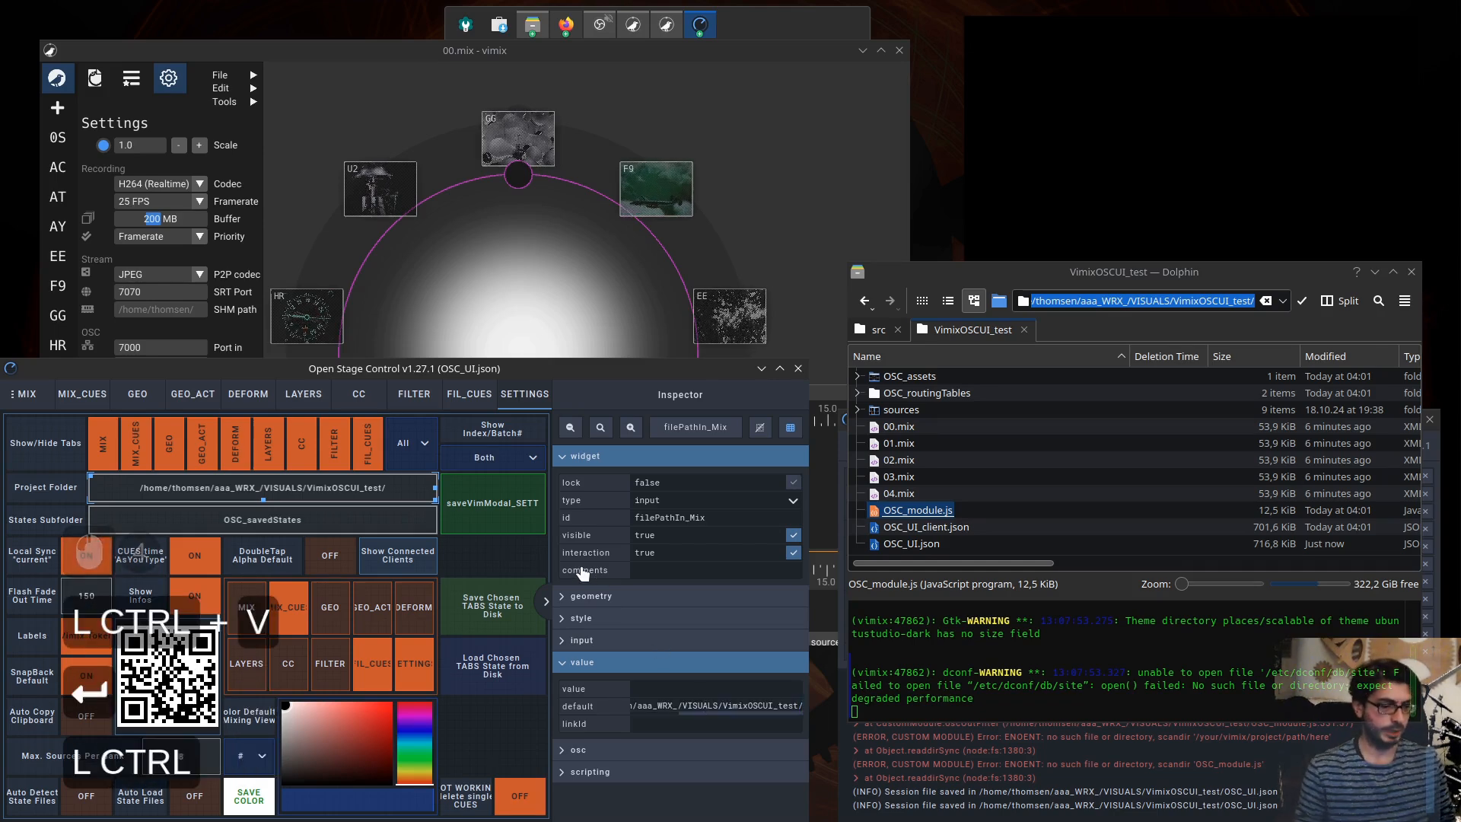
key("ctrl+e")
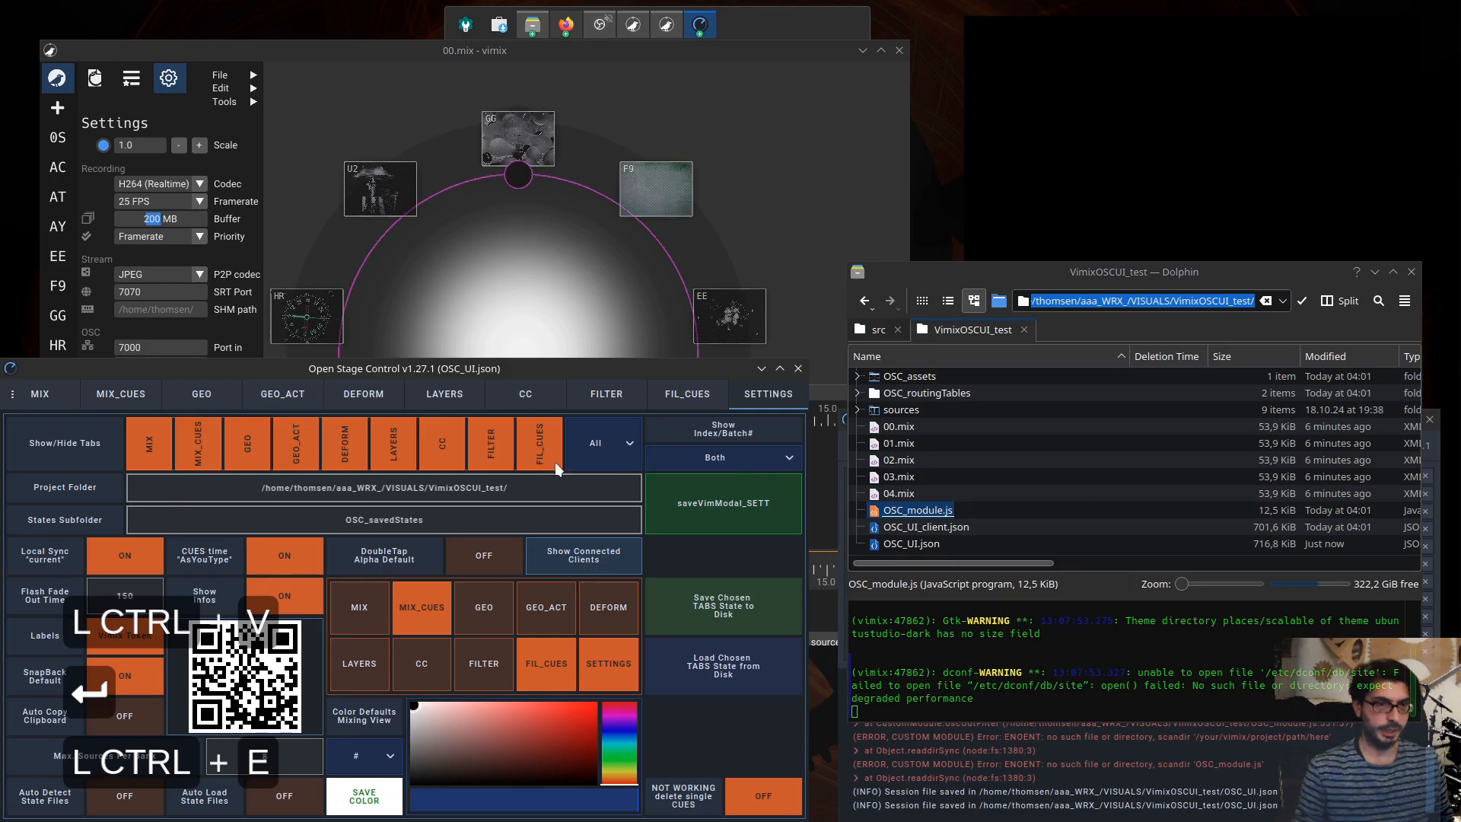
- Resubmit the VimixOSCUI_test folder path in the Project Folder input with the editor off
left_click(562, 485)
key("ctrl+v")
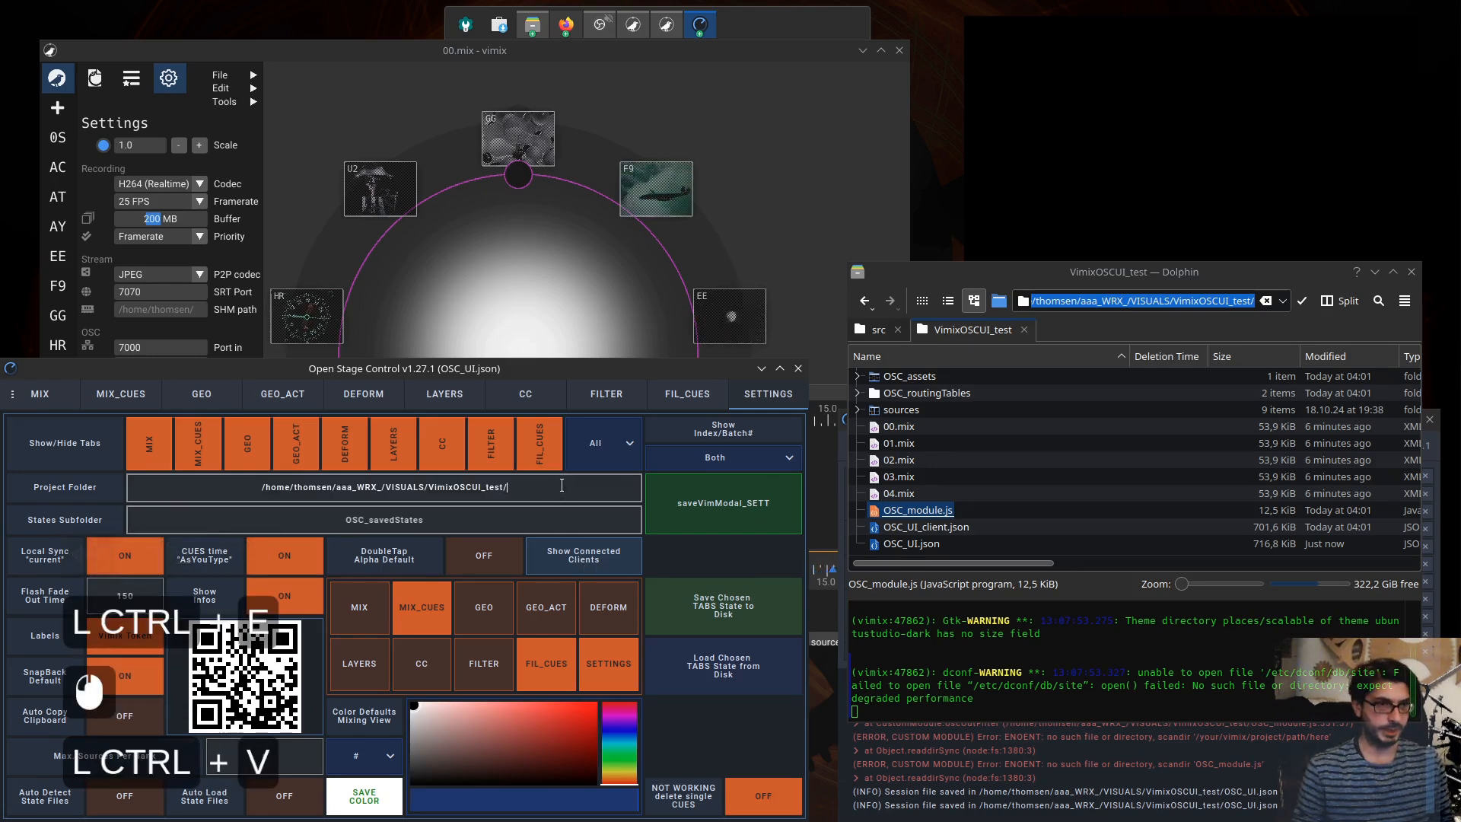
key("Return")
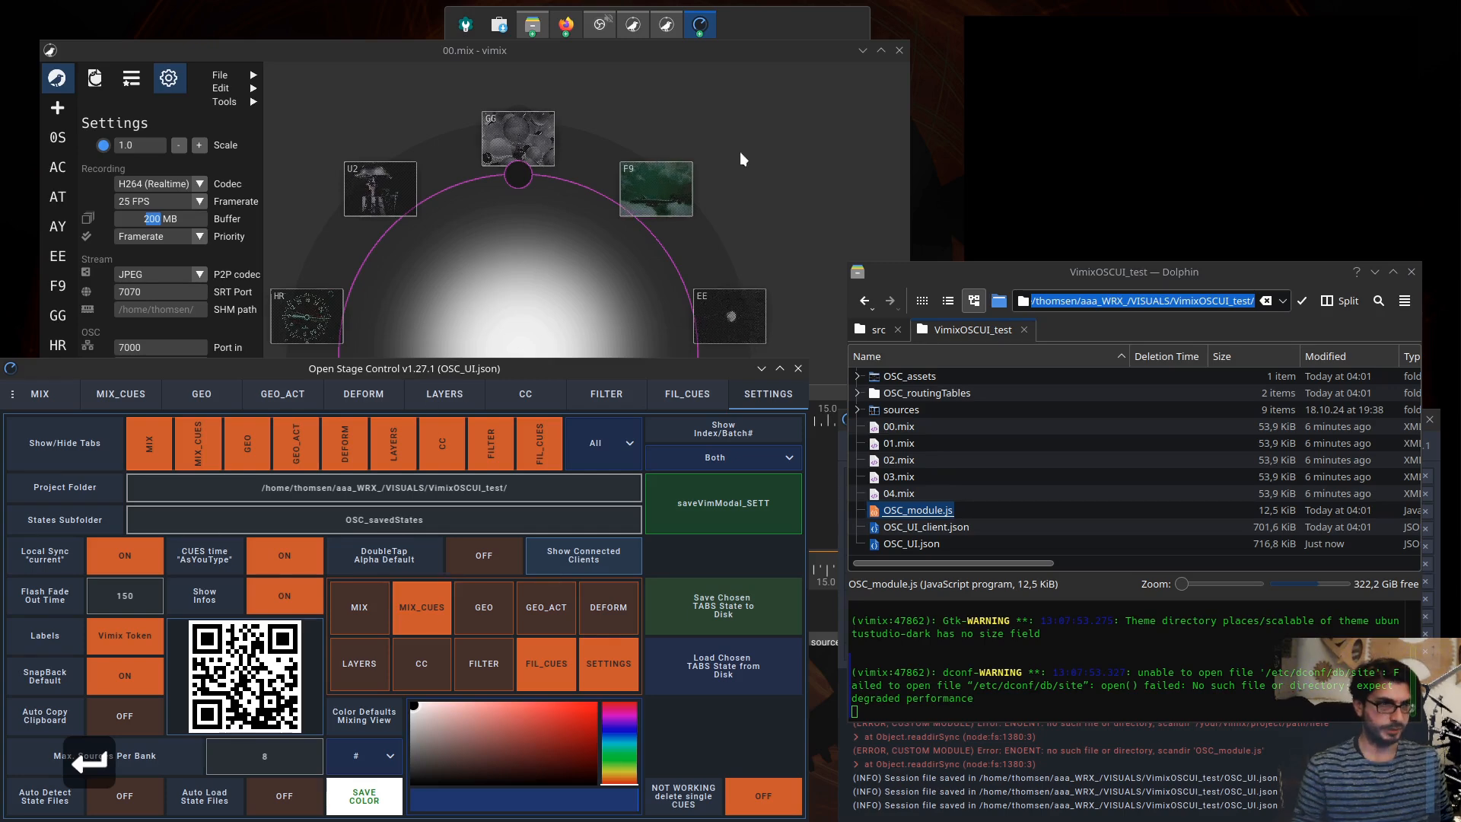
left_click(464, 370)
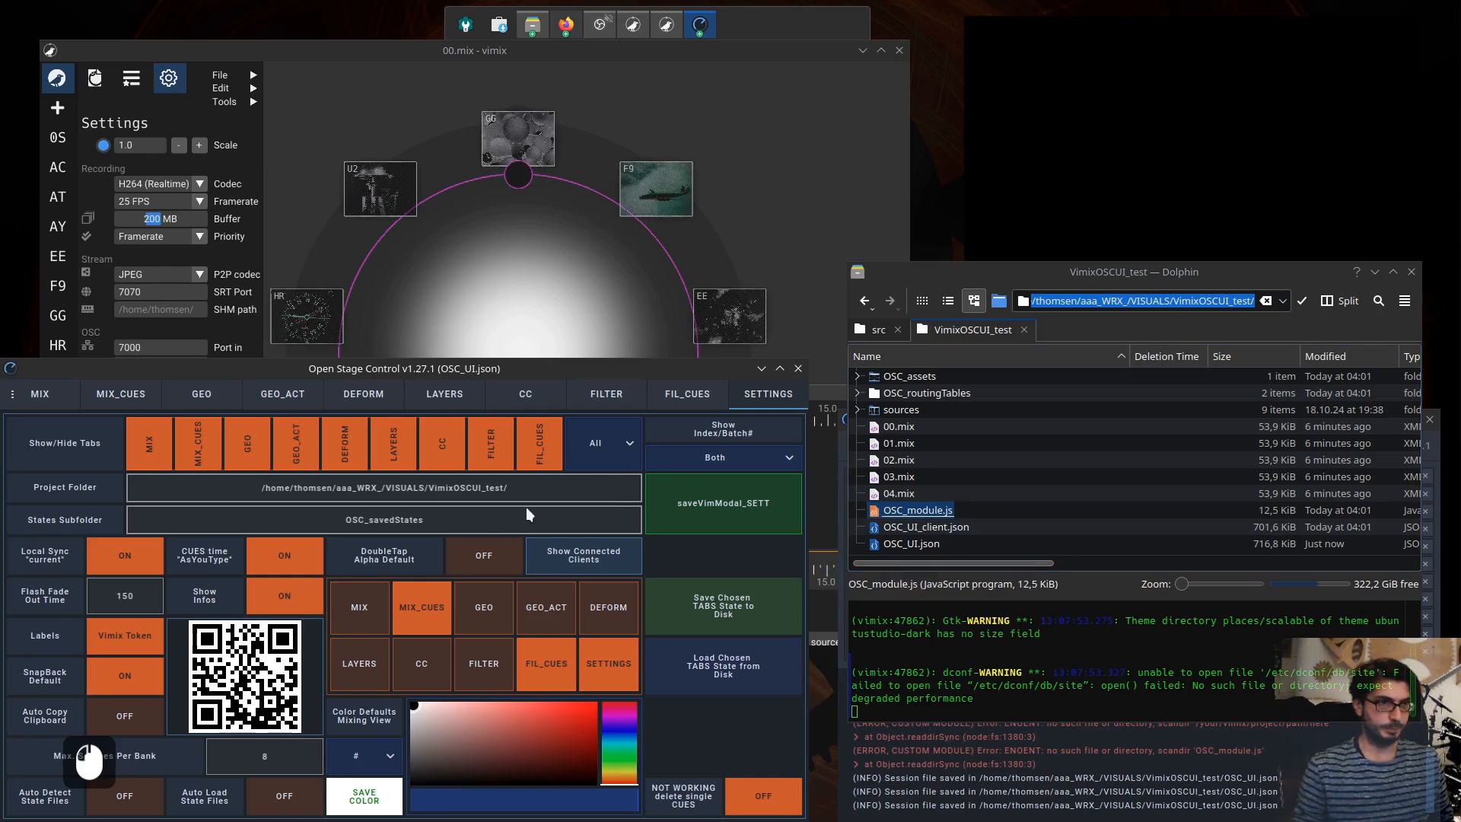
left_click(514, 485)
left_click(527, 485)
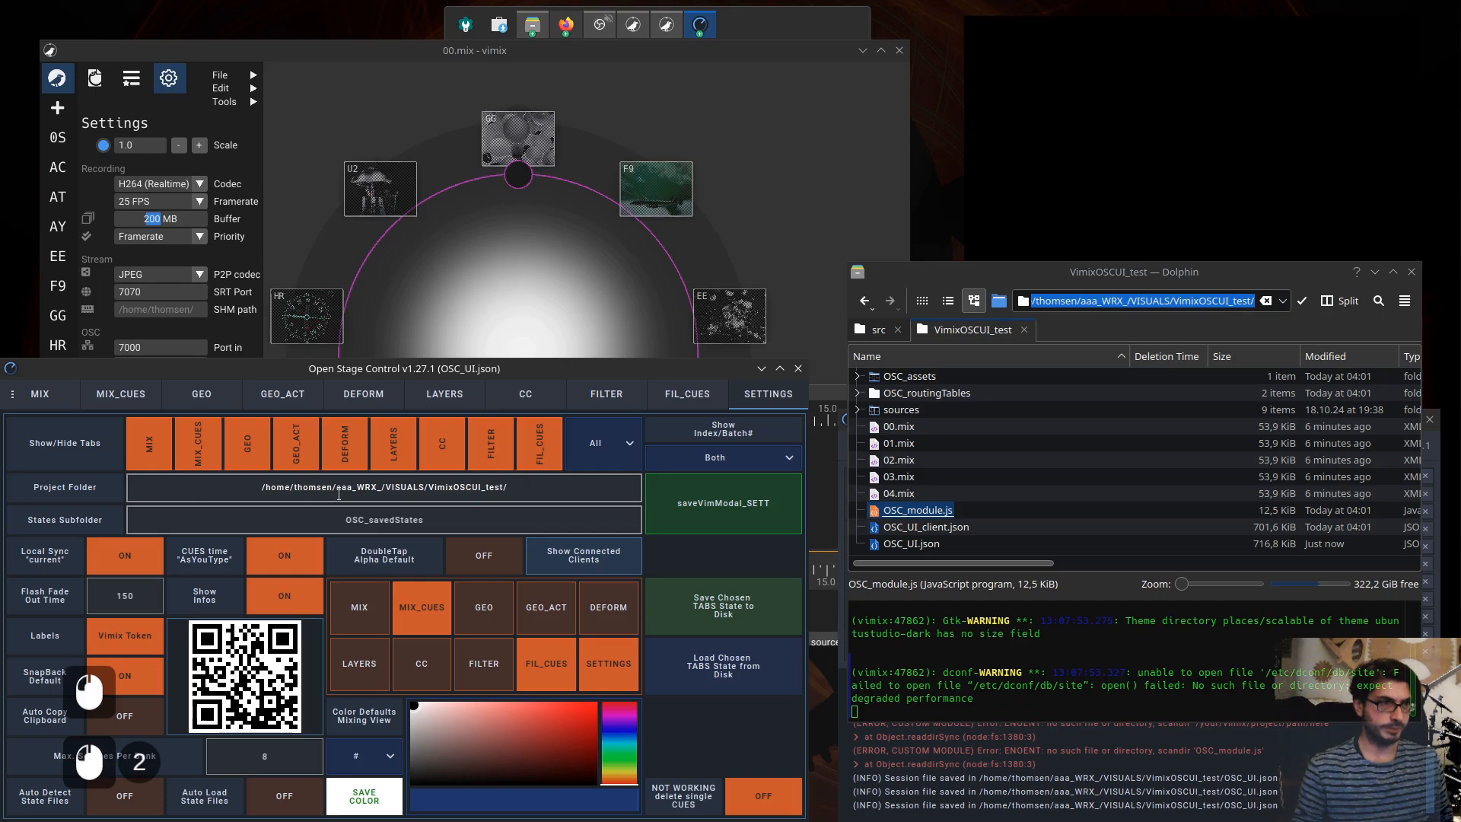
- Load the 00.mix session from the client's MIX page and collapse the side panel in vimix
left_click(40, 395)
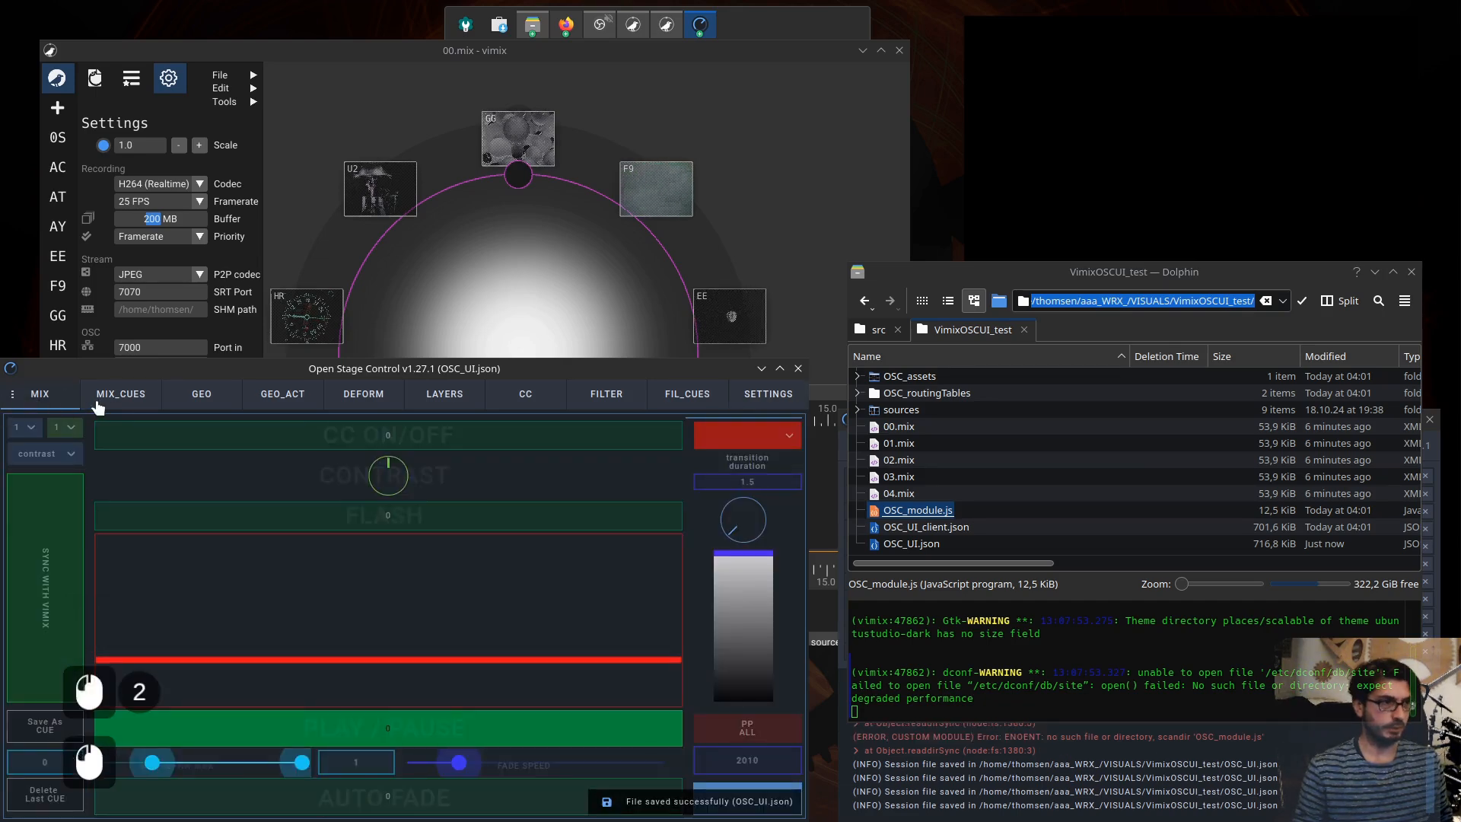
left_click(784, 438)
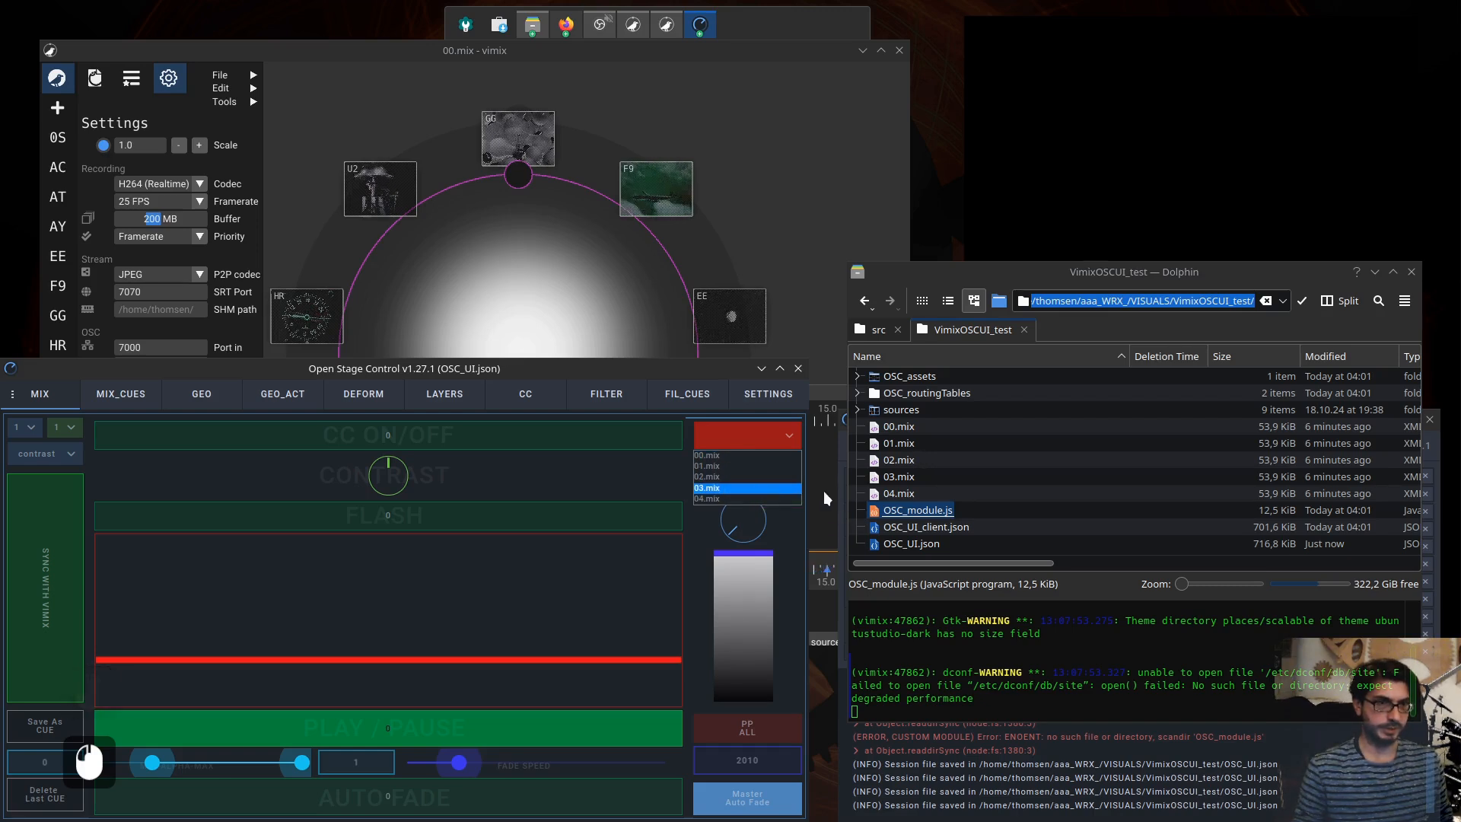
left_click(733, 454)
left_click(537, 228)
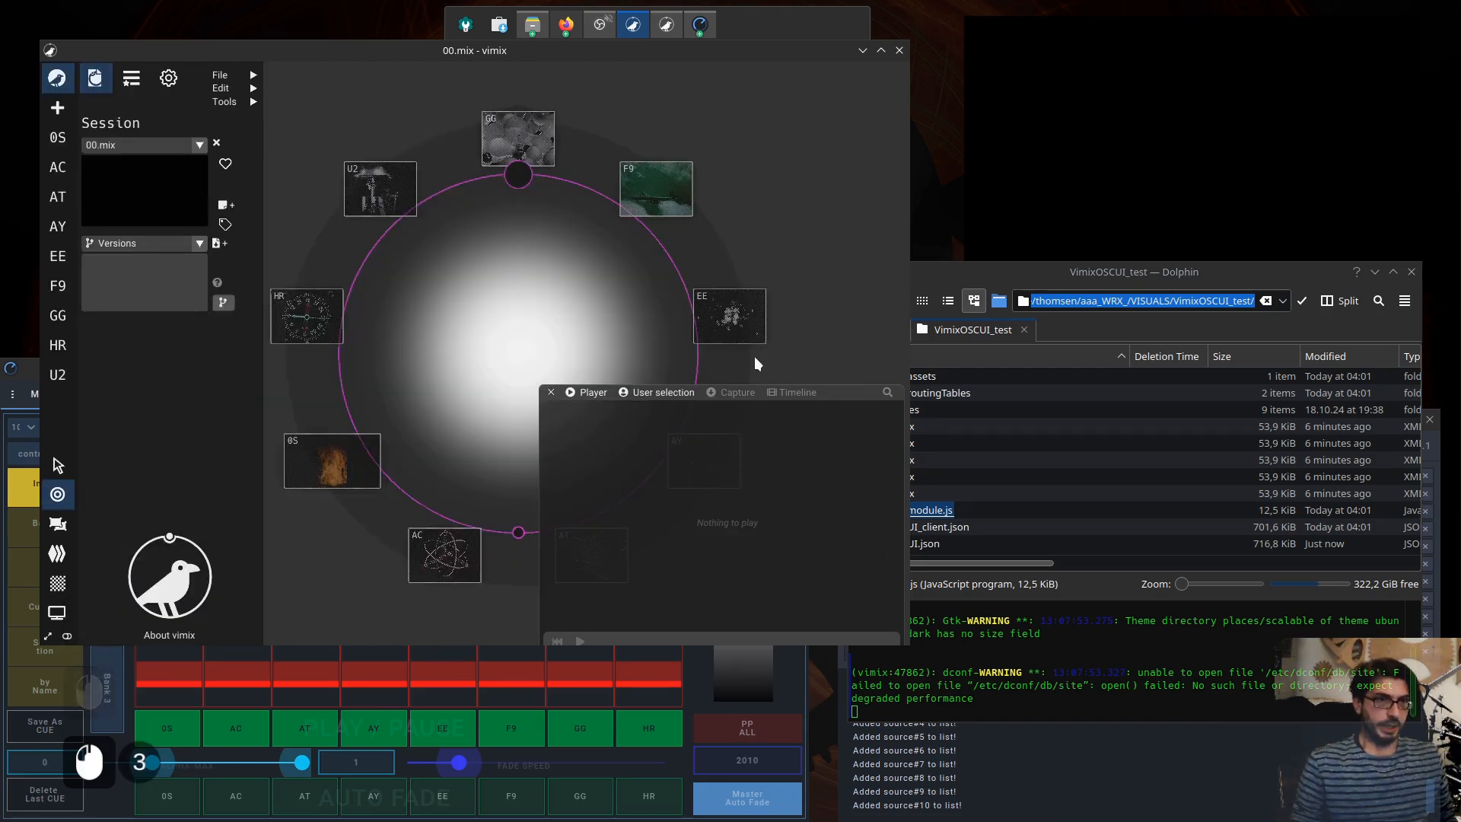
left_click(796, 264)
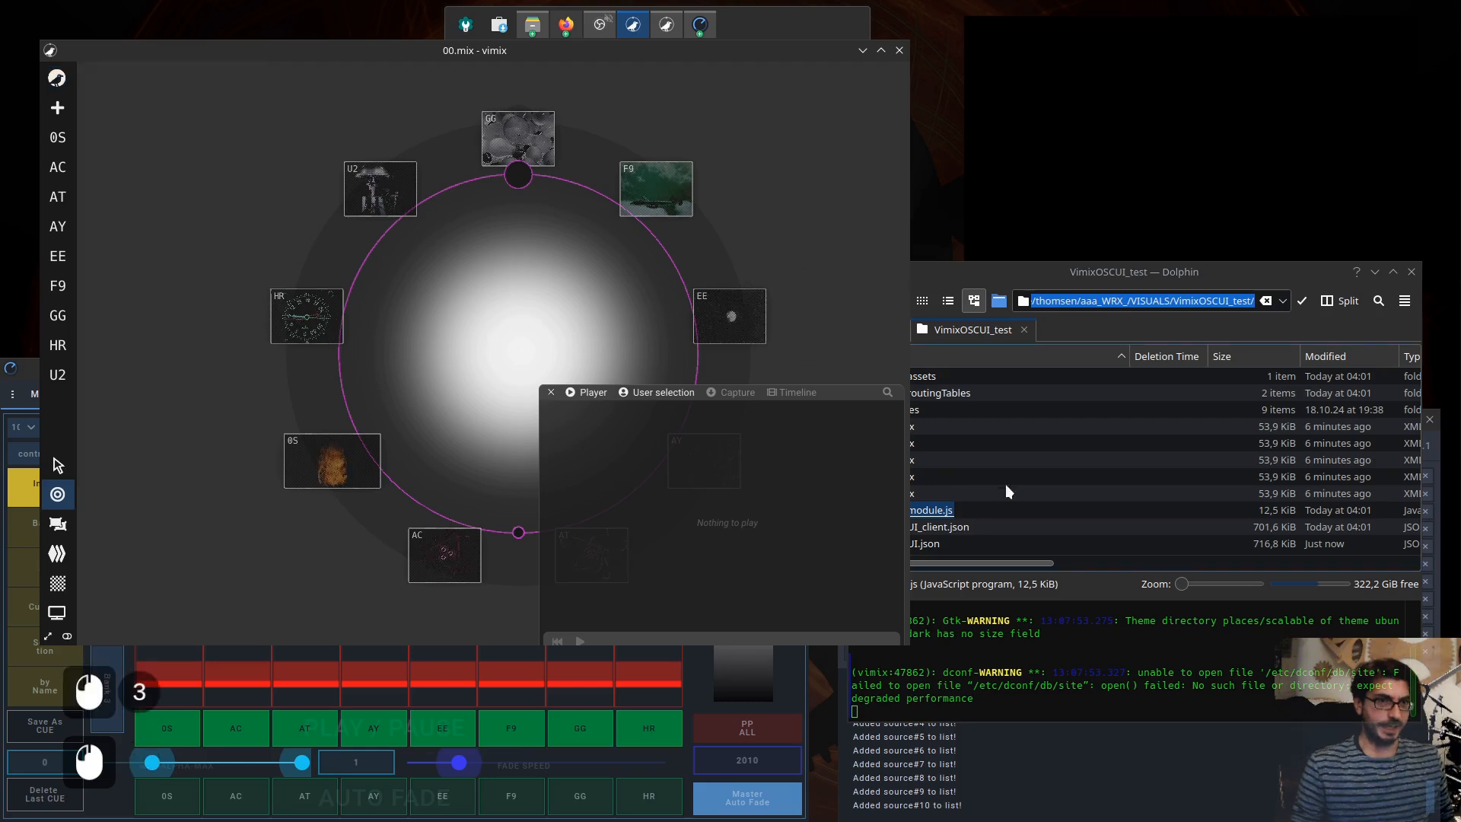
- Reload 00.mix from the client's session list and hide vimix's session panel again
left_click(700, 696)
left_click(784, 438)
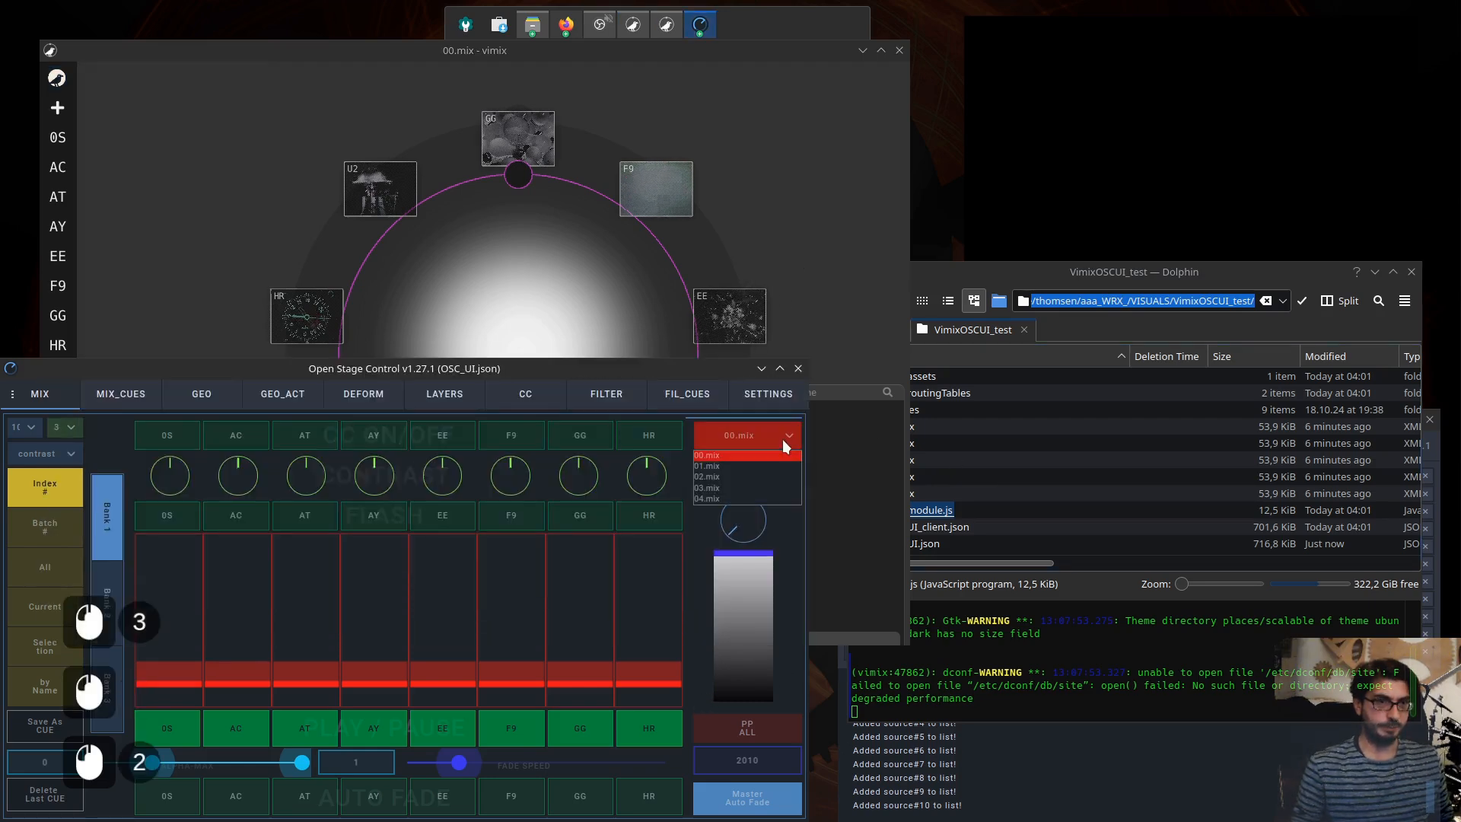
left_click(746, 454)
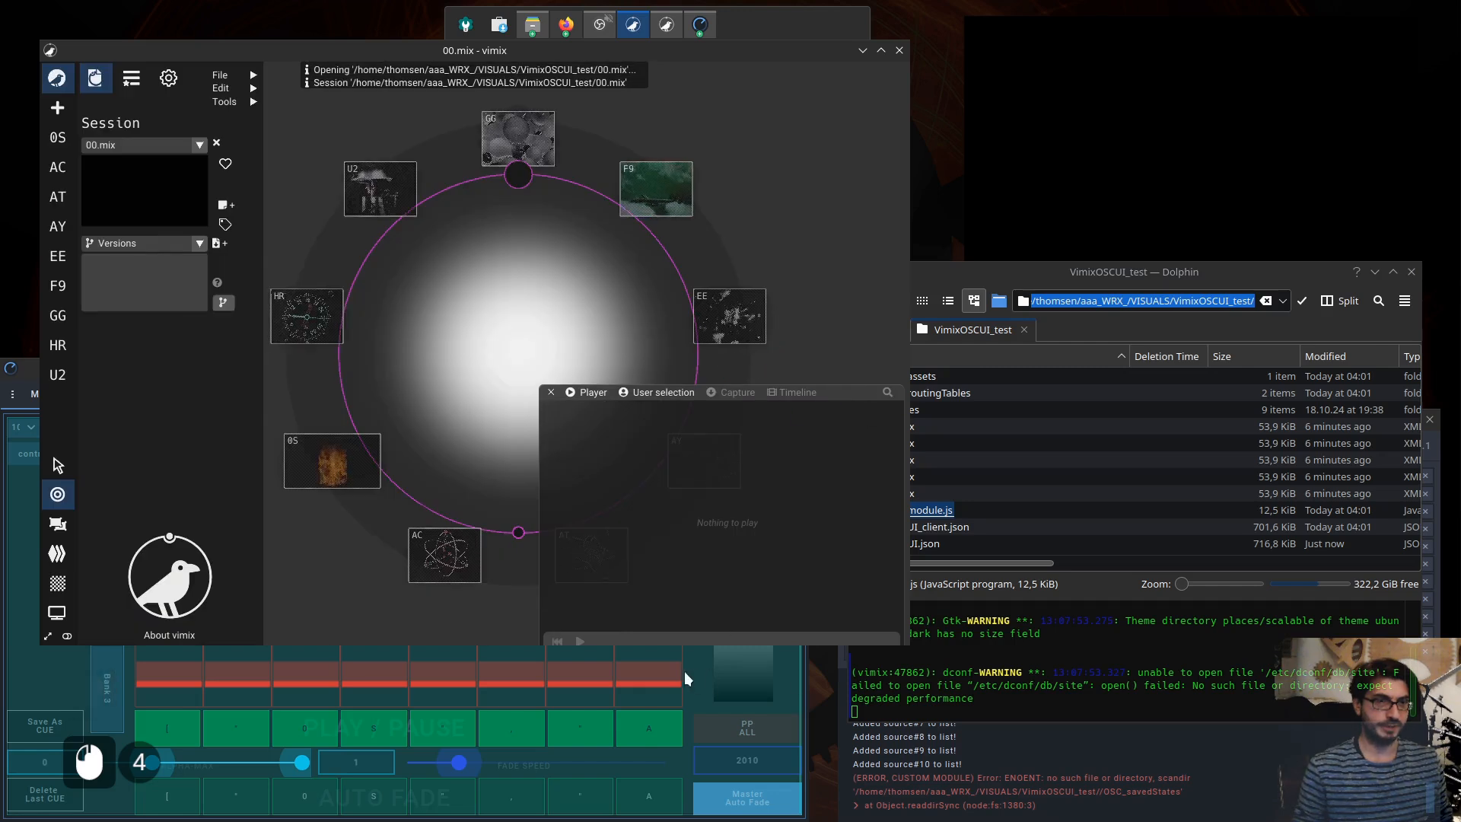
left_click(815, 308)
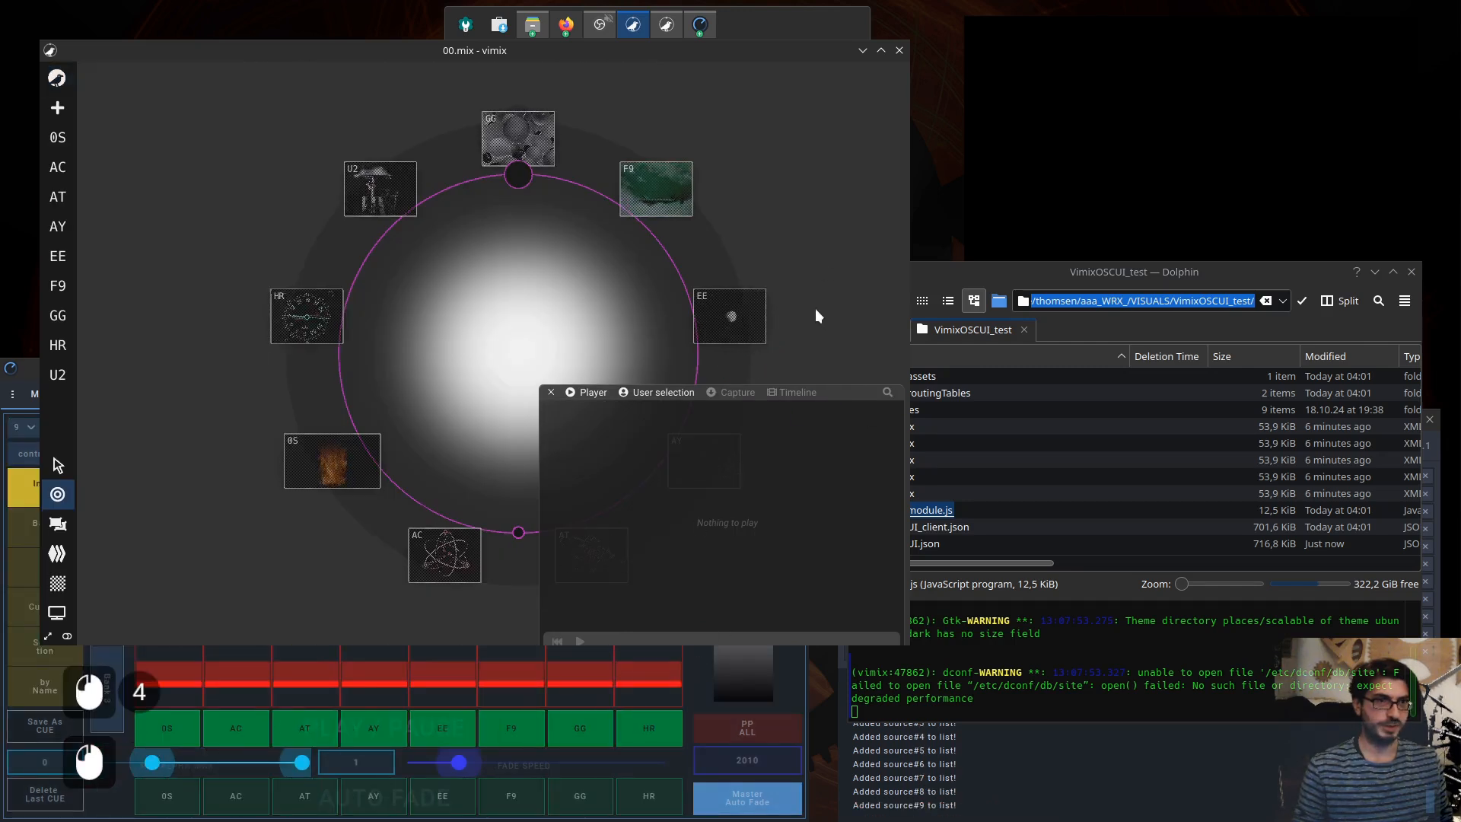
- Switch vimix to the 01.mix session from the client's session list and collapse vimix's side panel
left_click(691, 678)
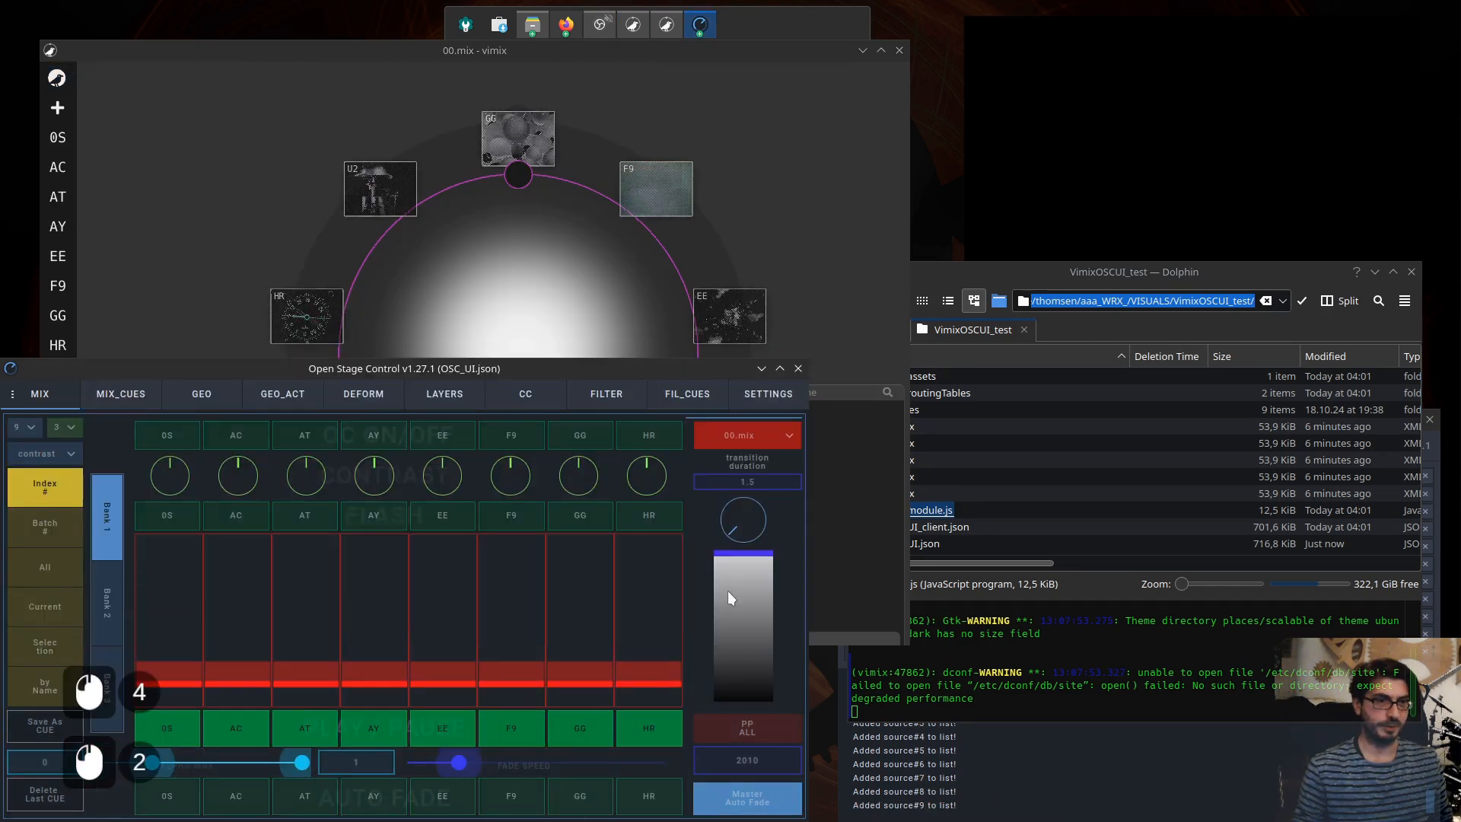
left_click(761, 438)
left_click(750, 463)
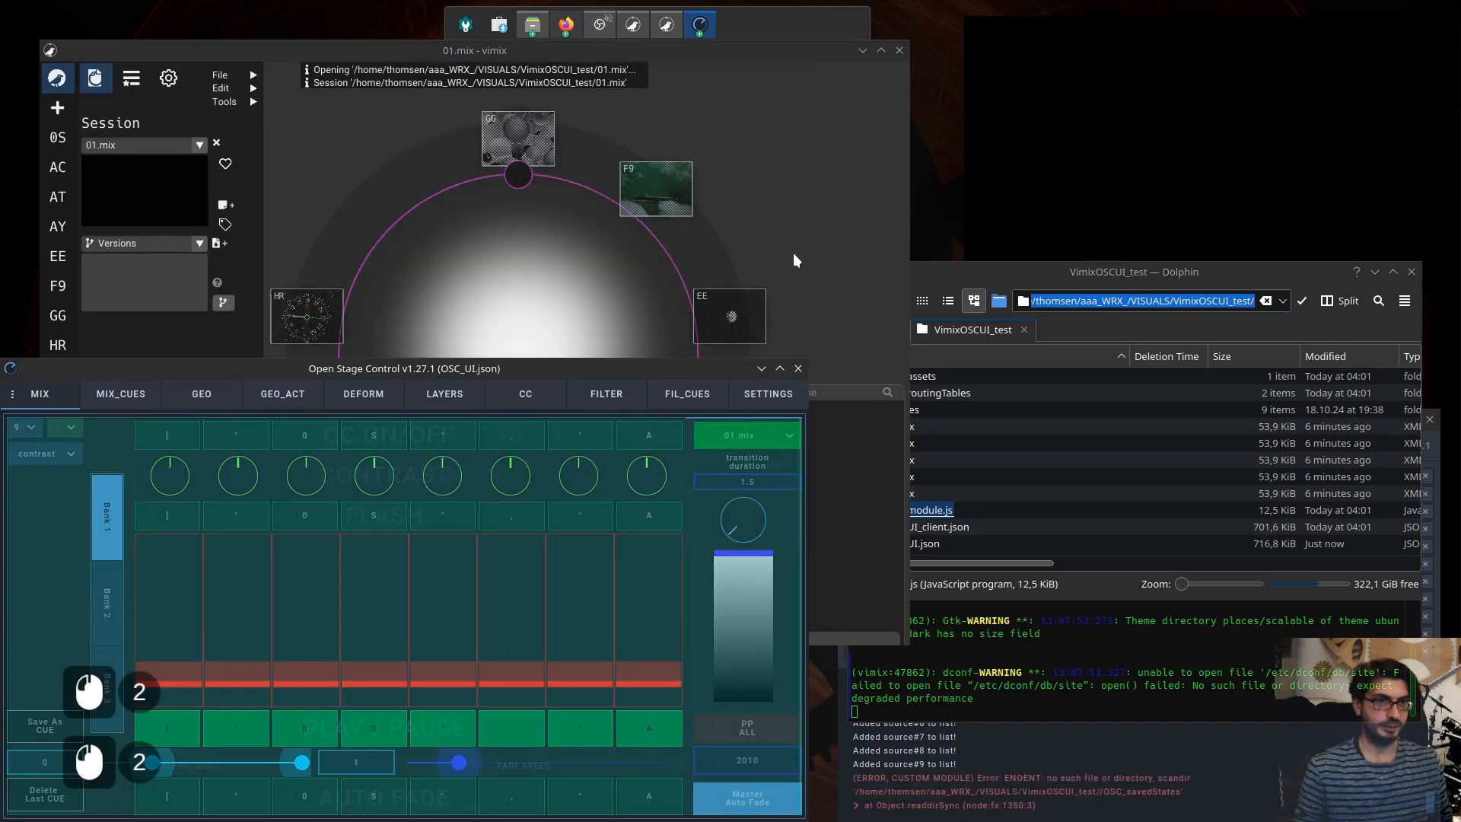
left_click(793, 252)
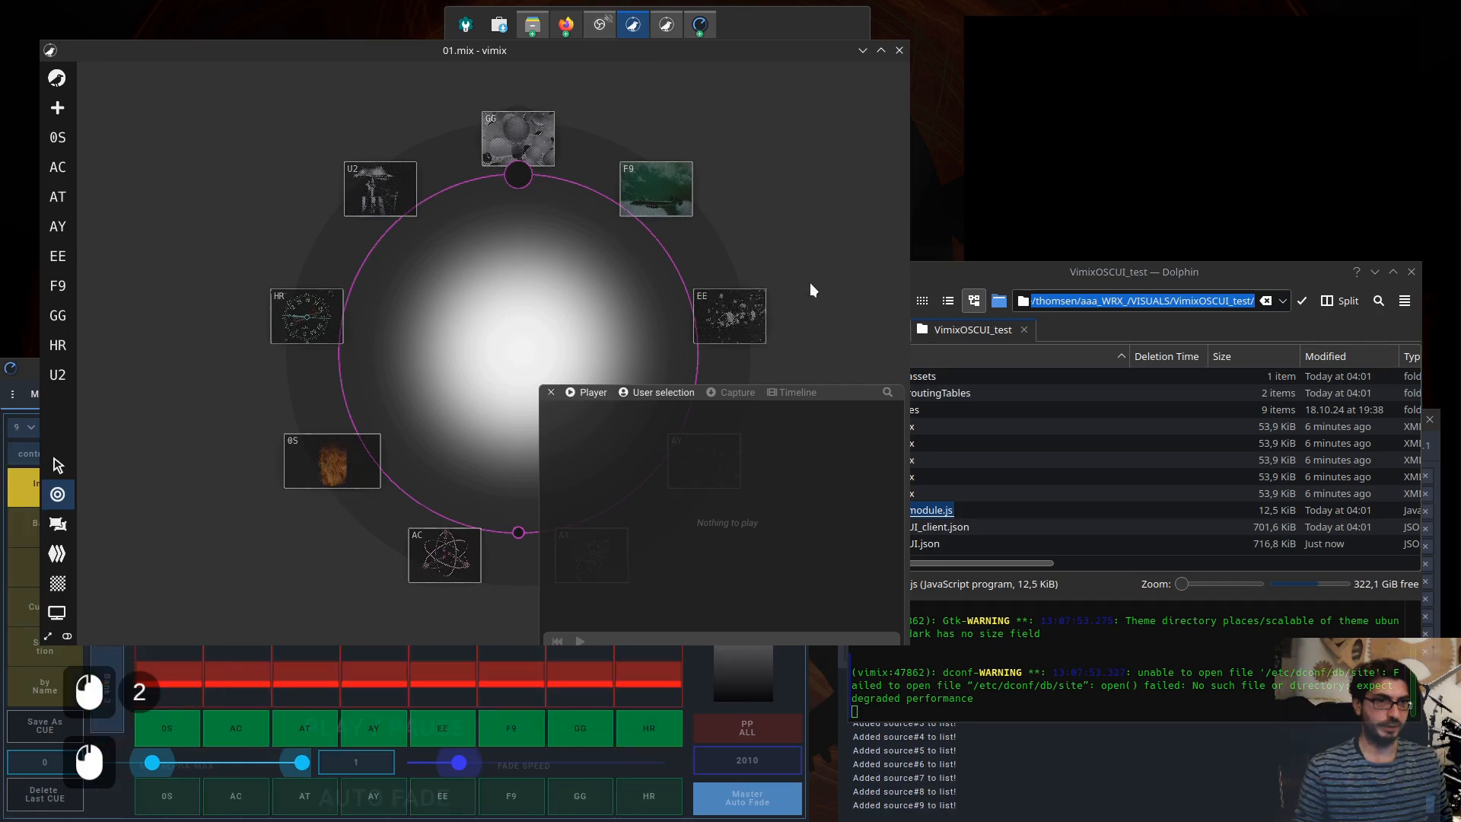
- Switch back to the 00.mix session from the client and bring the vimix window to the front
left_click(701, 661)
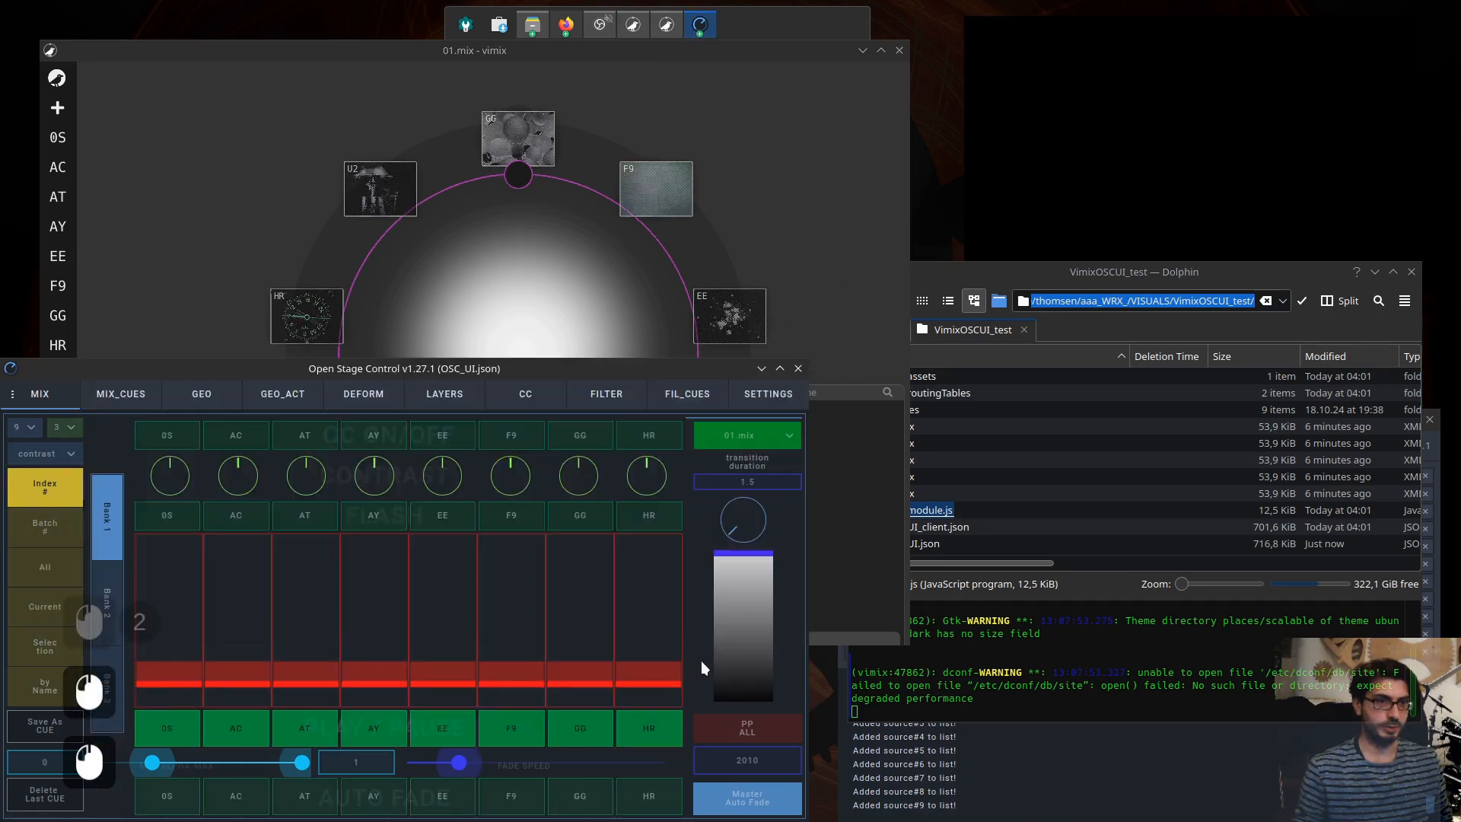
left_click(756, 437)
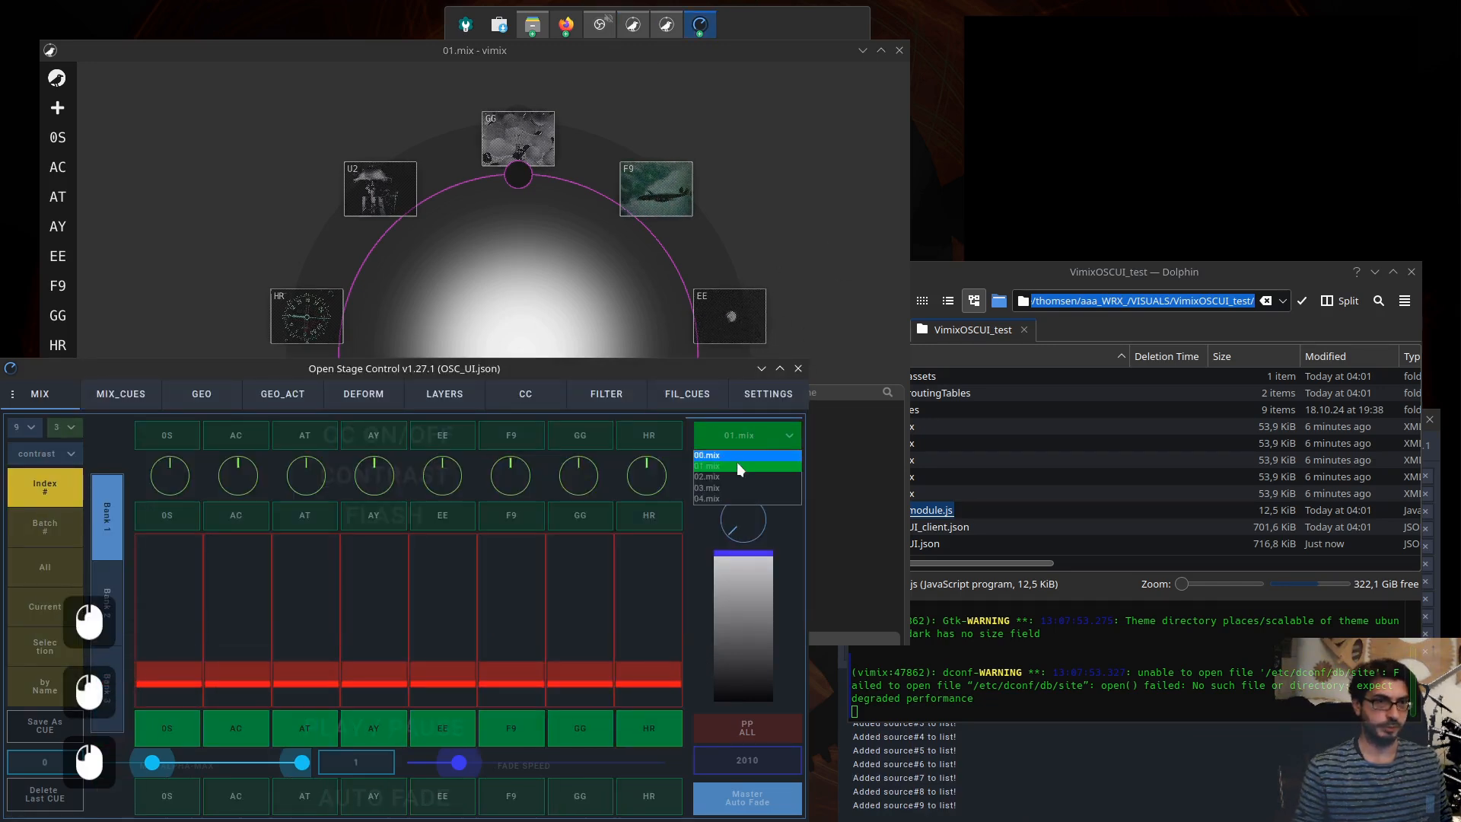
left_click(724, 453)
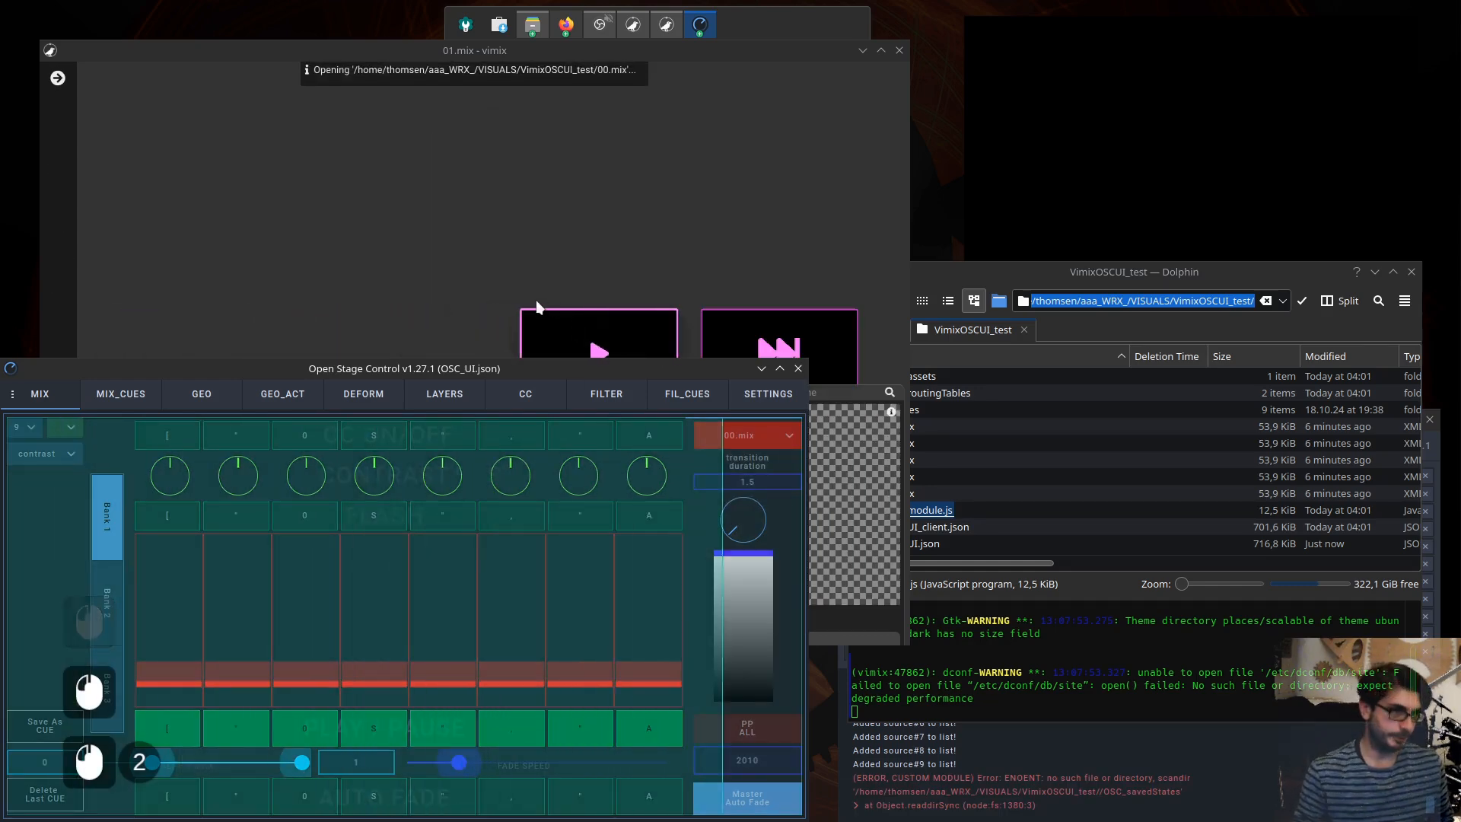
left_click(770, 210)
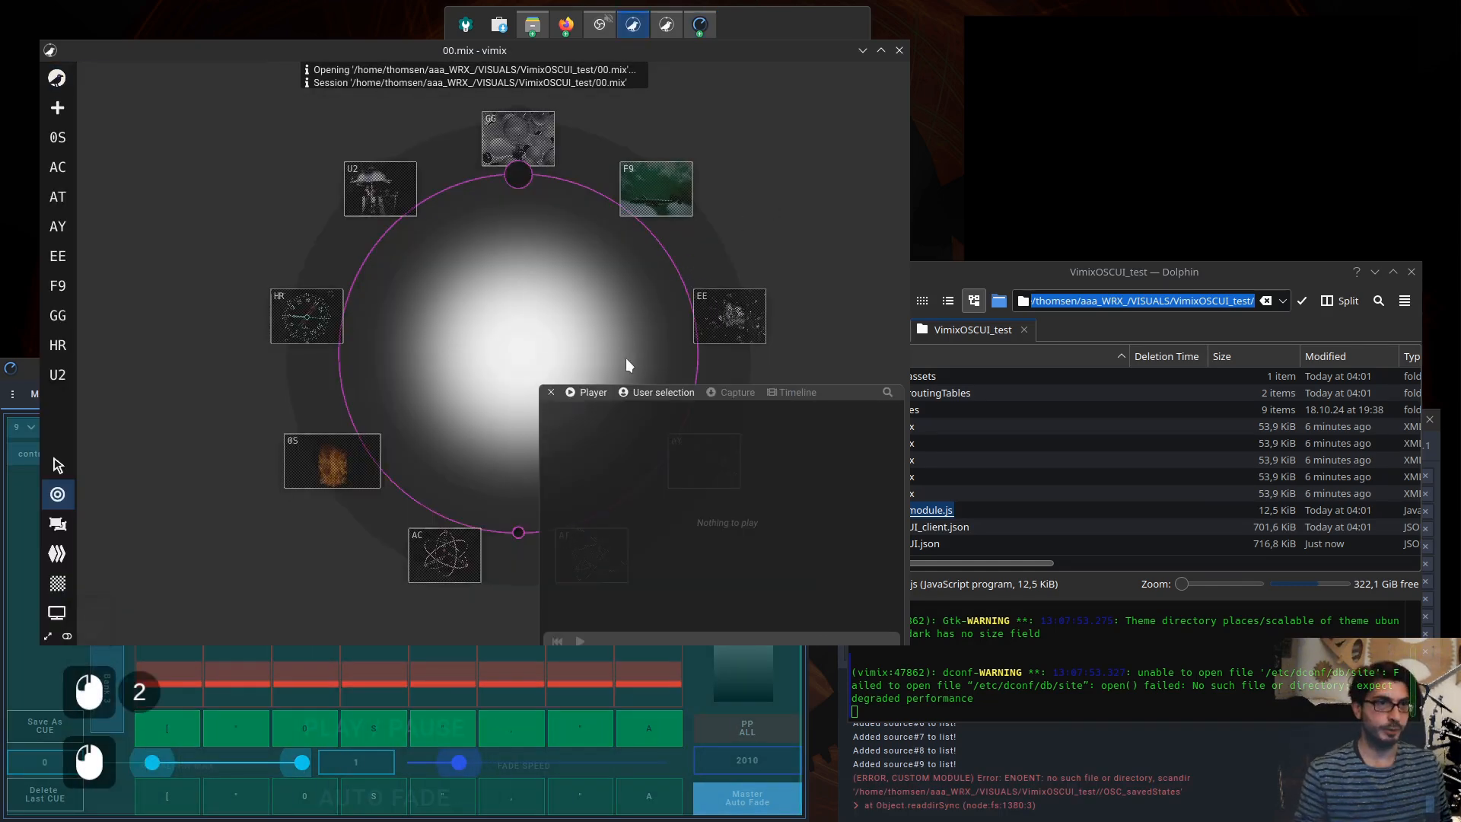
- Reduce the height of the vimix window and bring the Open Stage Control client back in front of it
left_click_drag(813, 576, 818, 414)
left_click(514, 630)
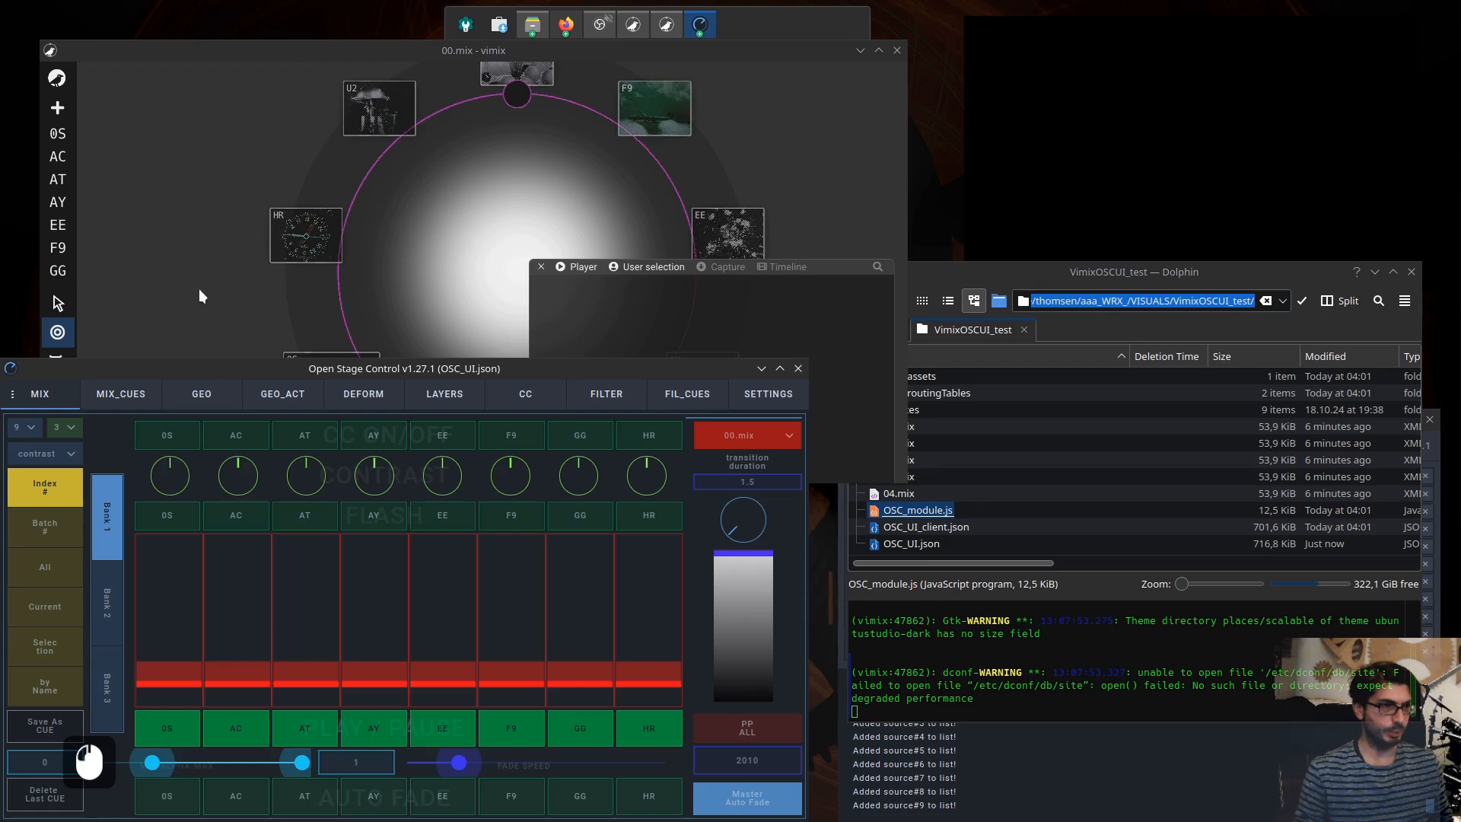
left_click(312, 233)
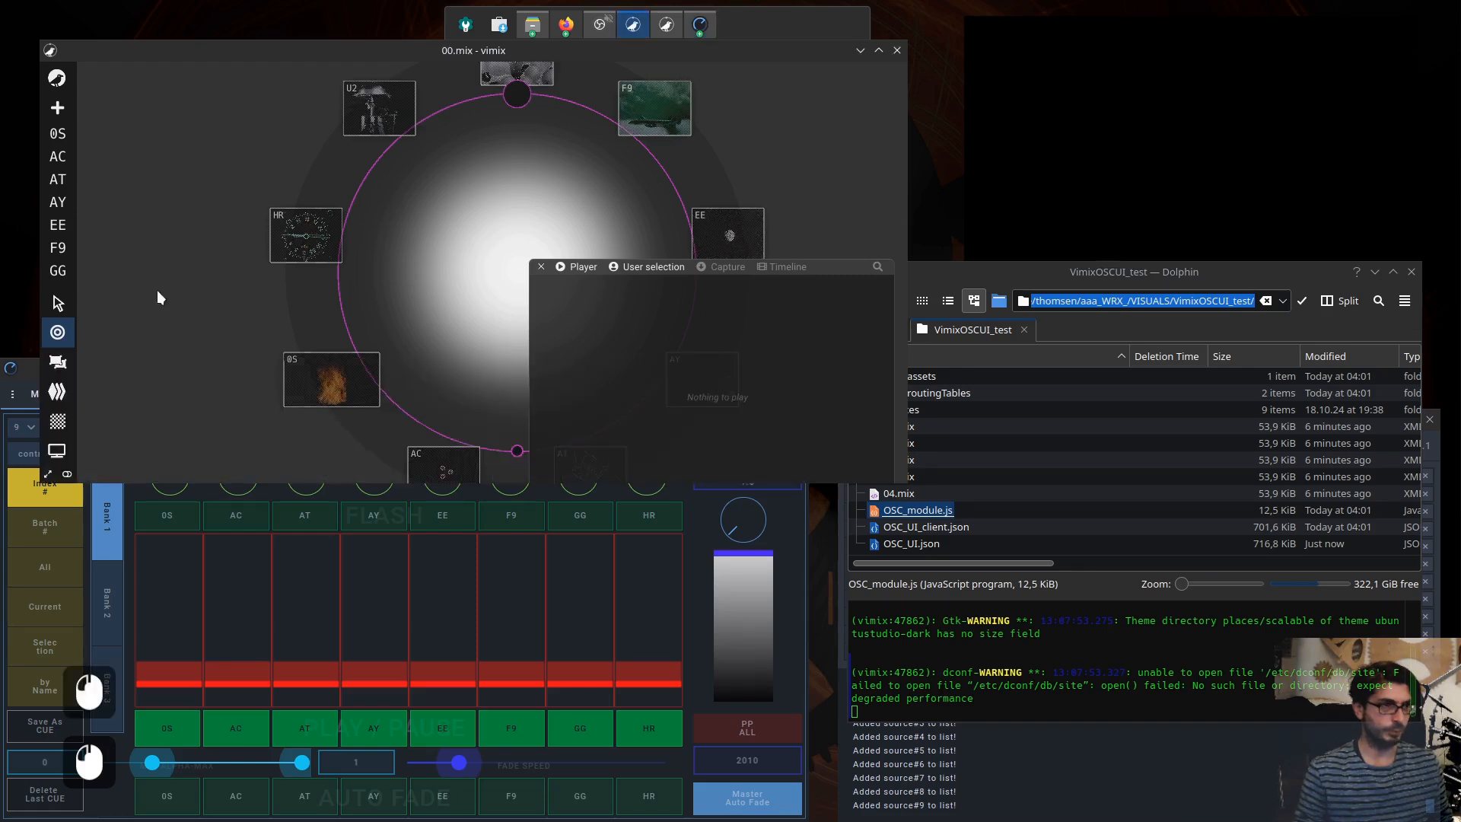
left_click(31, 371)
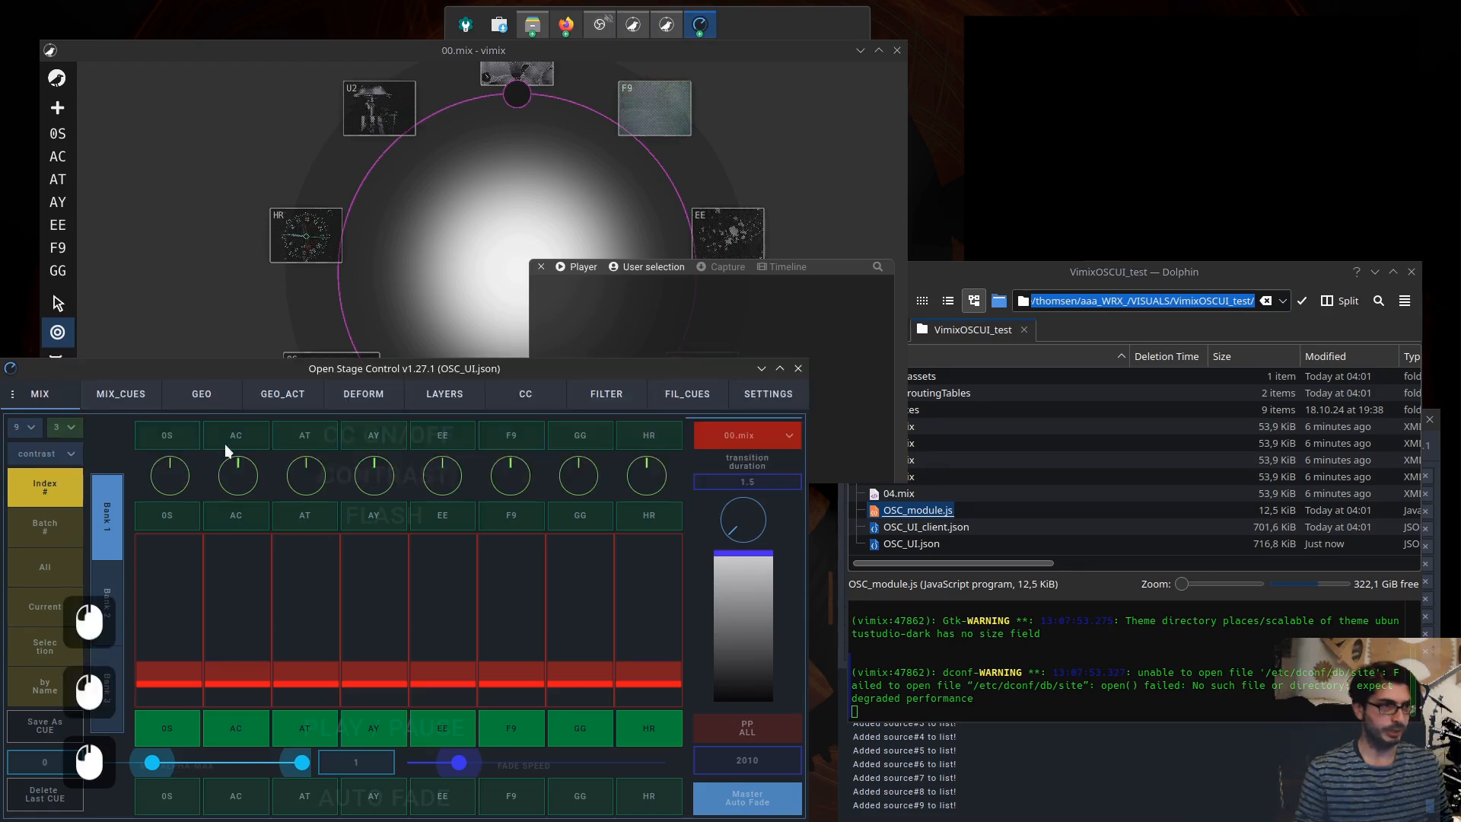
left_click(69, 427)
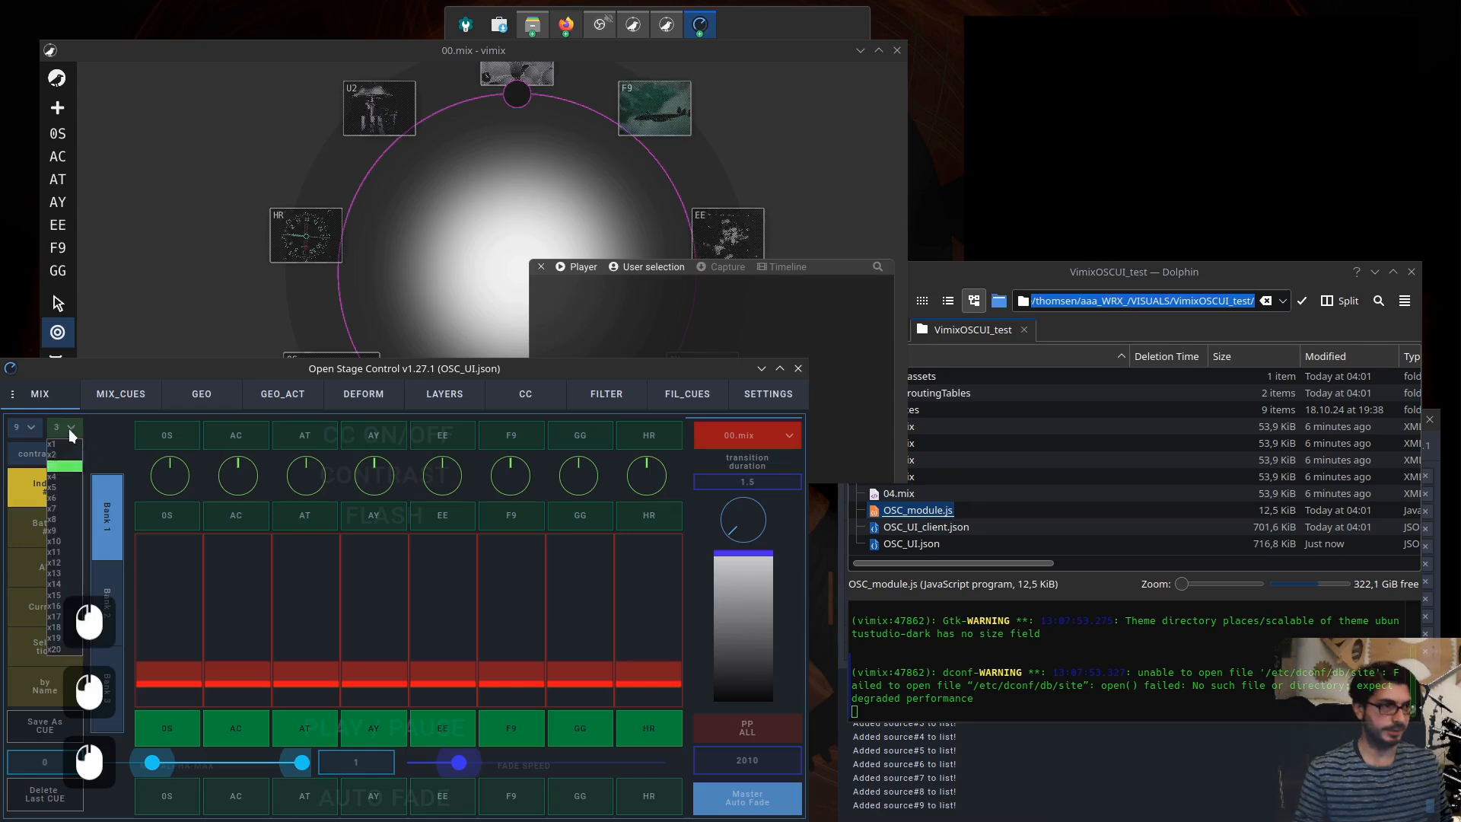
left_click(68, 428)
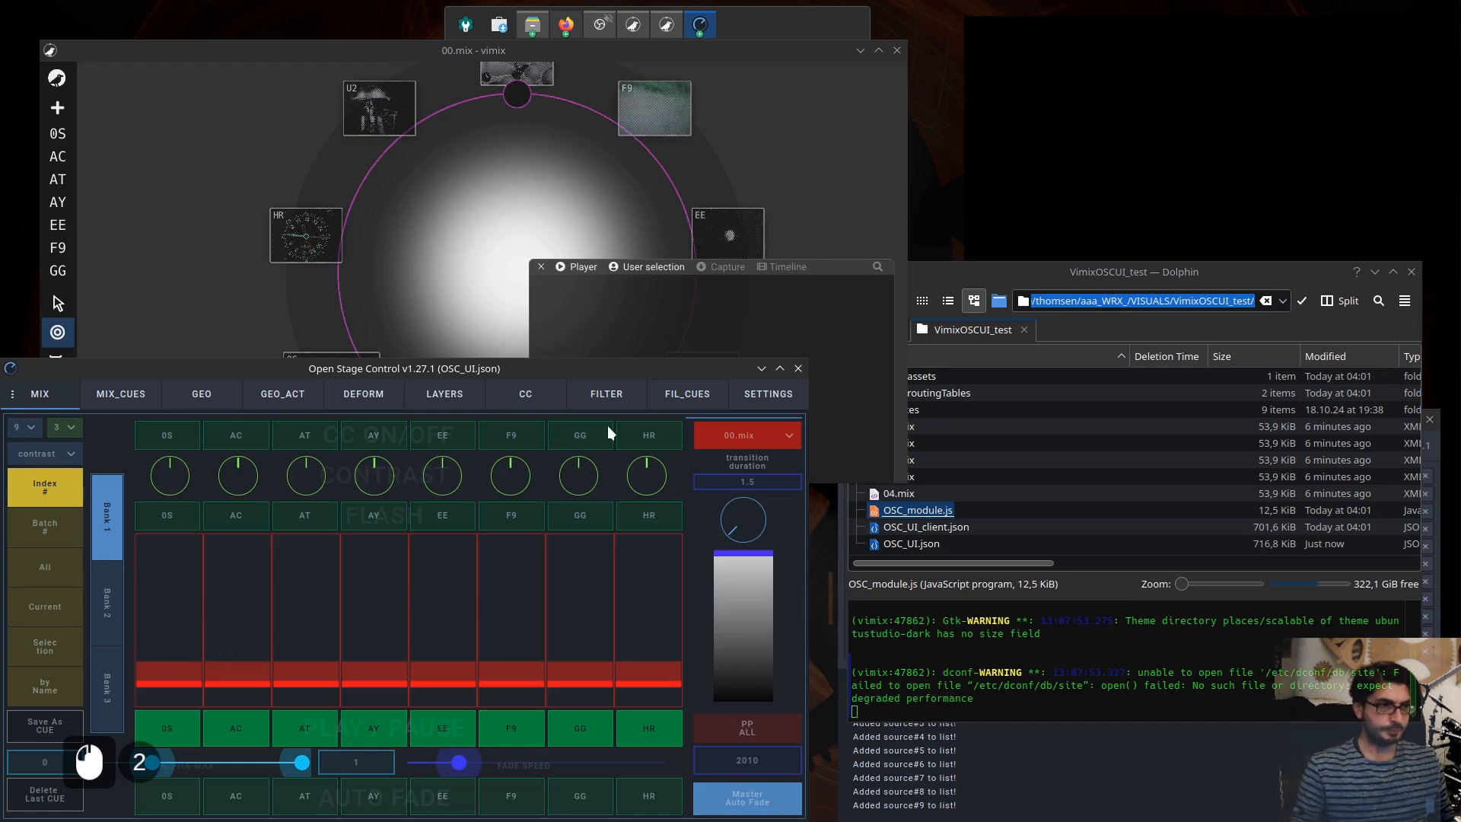
left_click(755, 436)
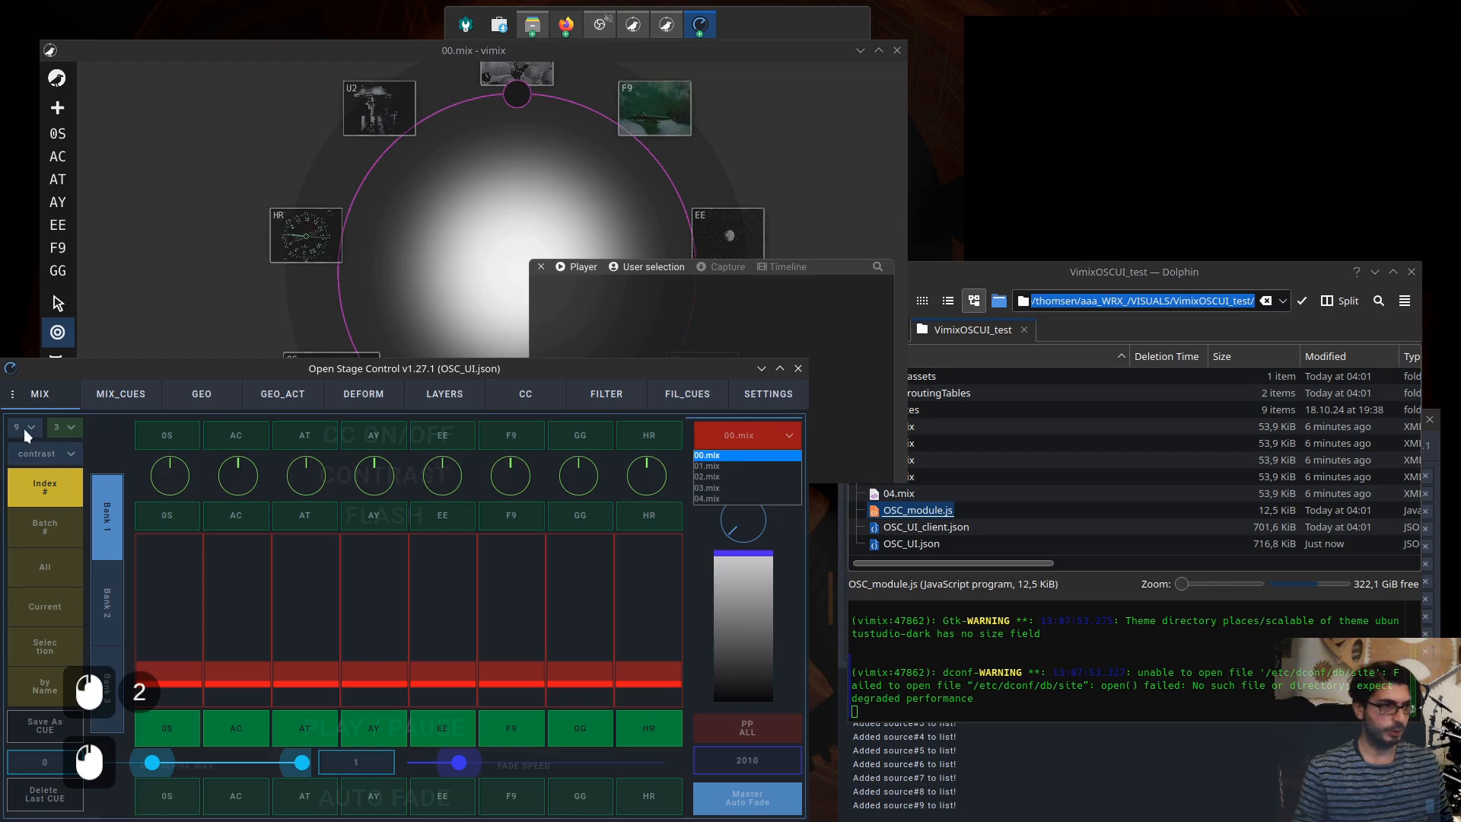
left_click(81, 370)
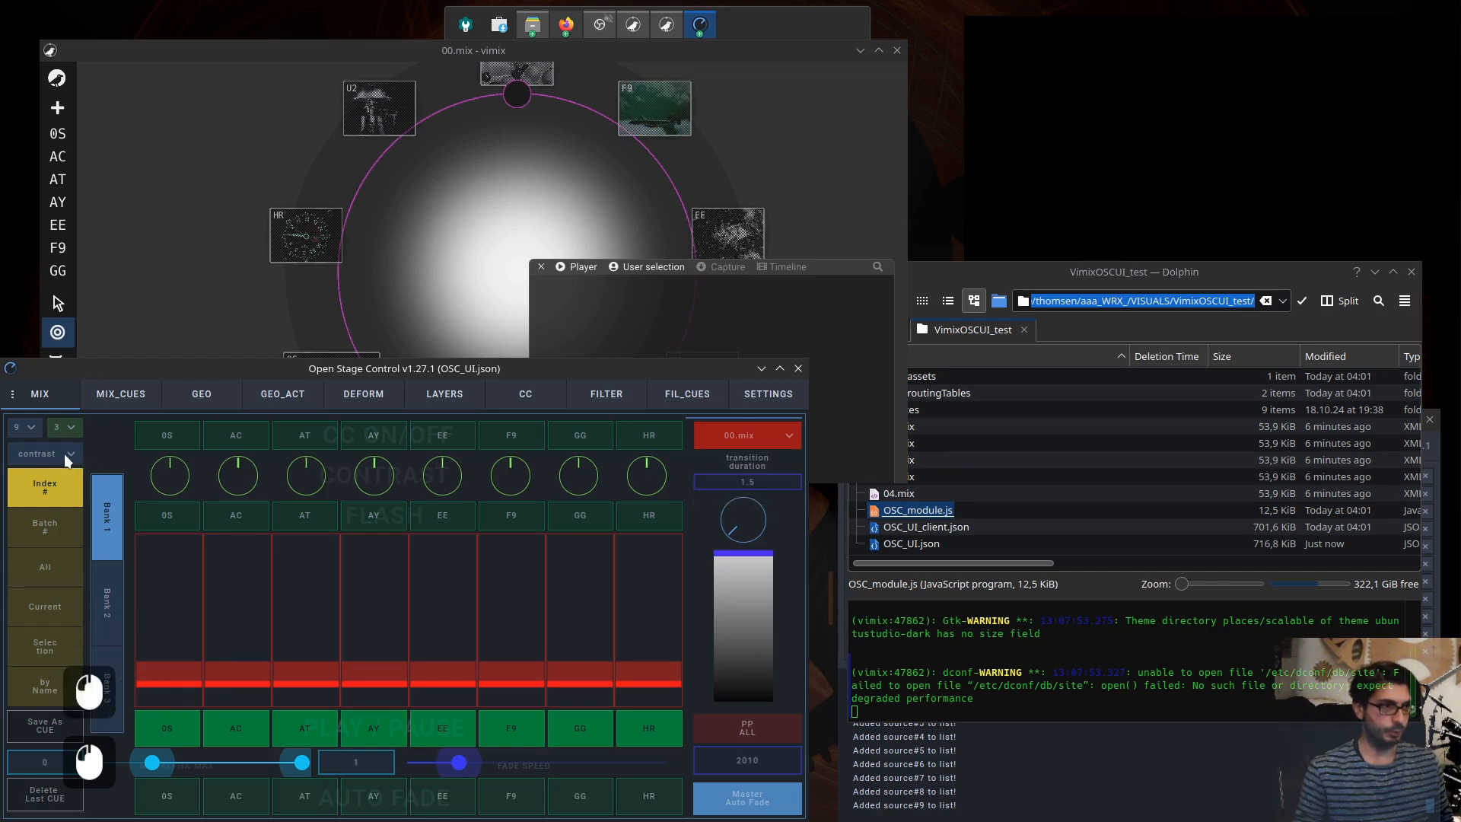
- Look through the mix page's Batch, Index and All control modes, ending with the Current source controls
left_click(53, 538)
left_click(42, 490)
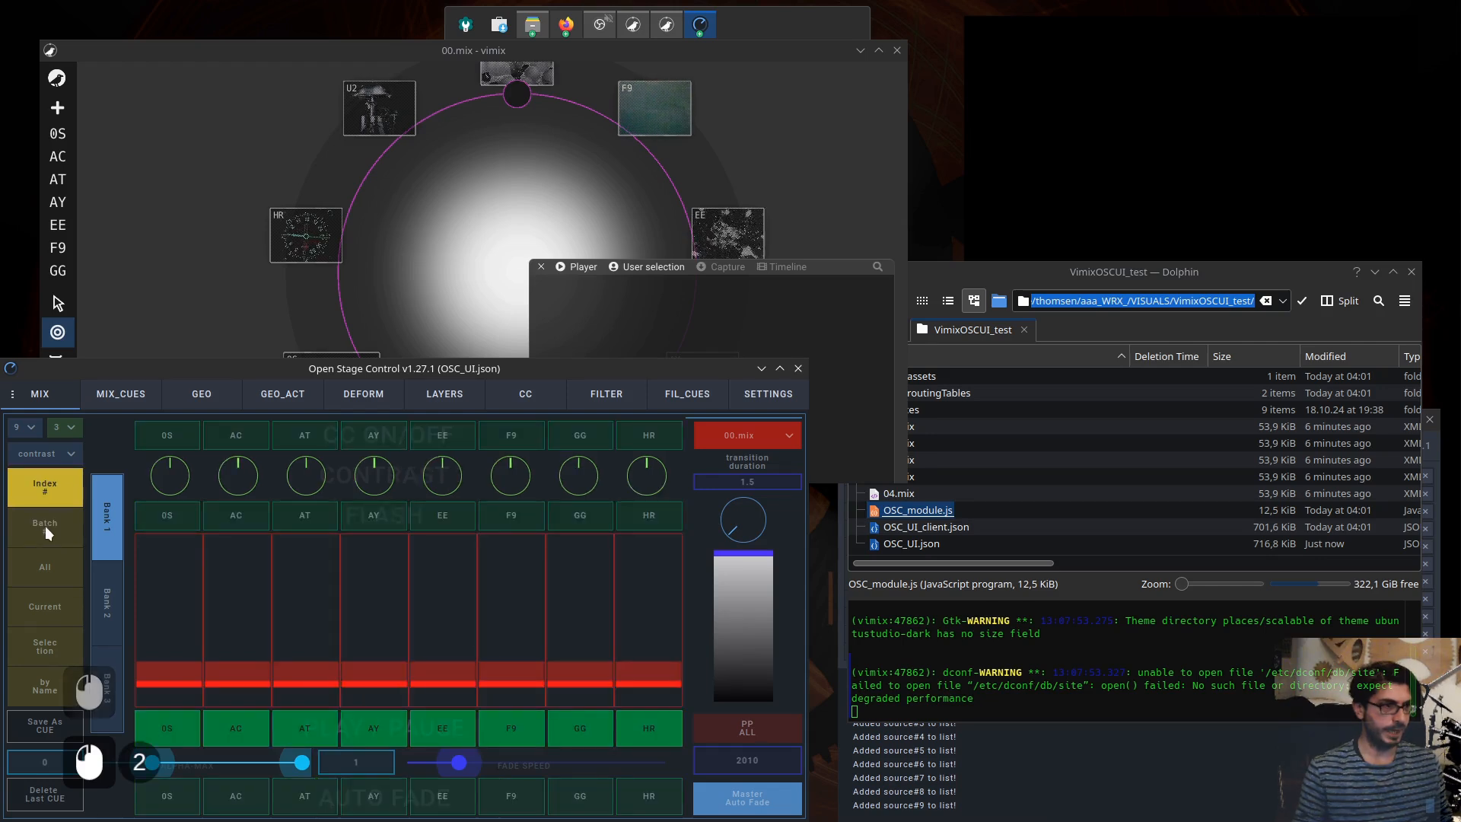
left_click(159, 303)
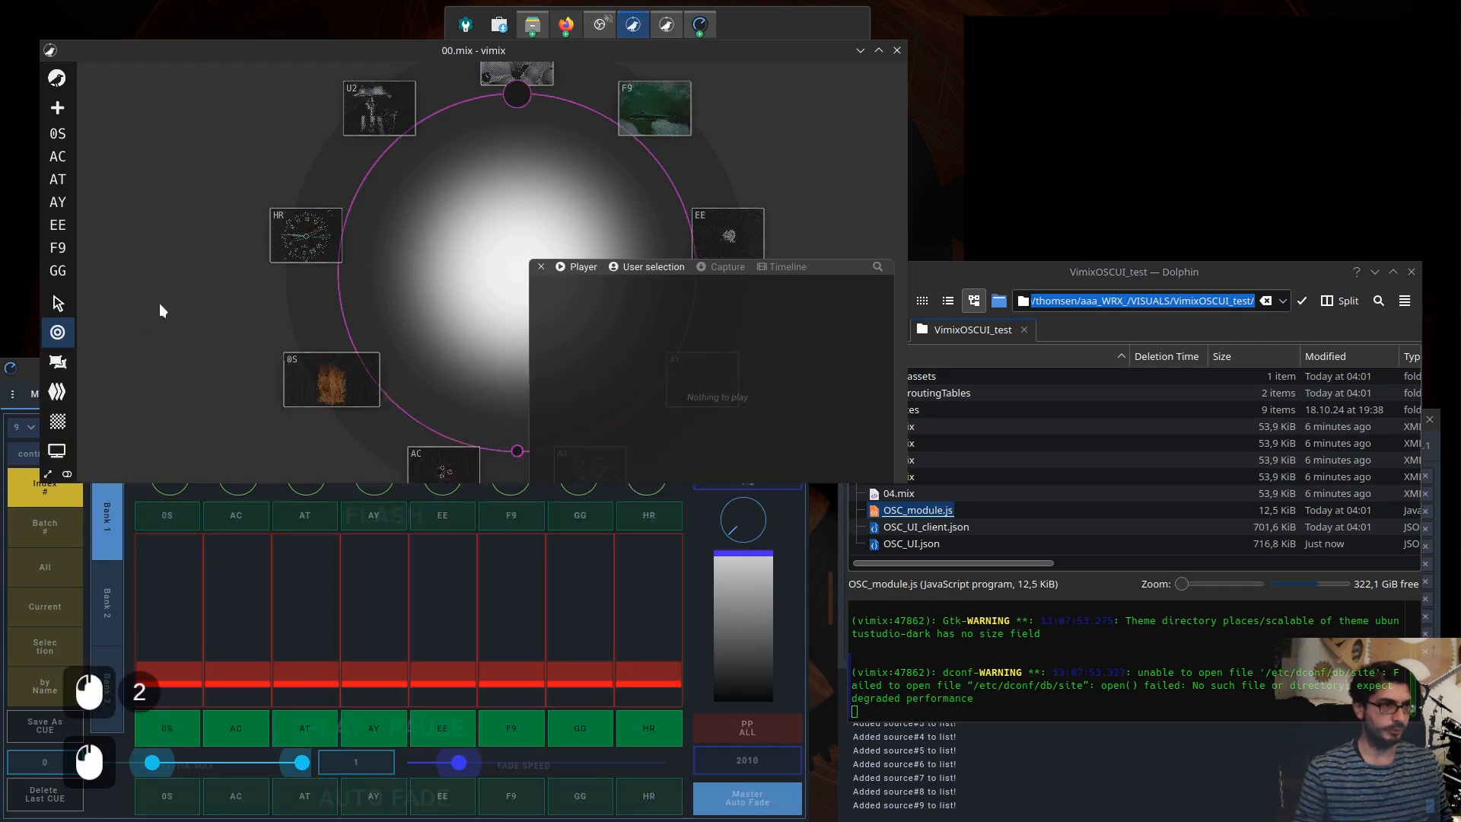
left_click(48, 527)
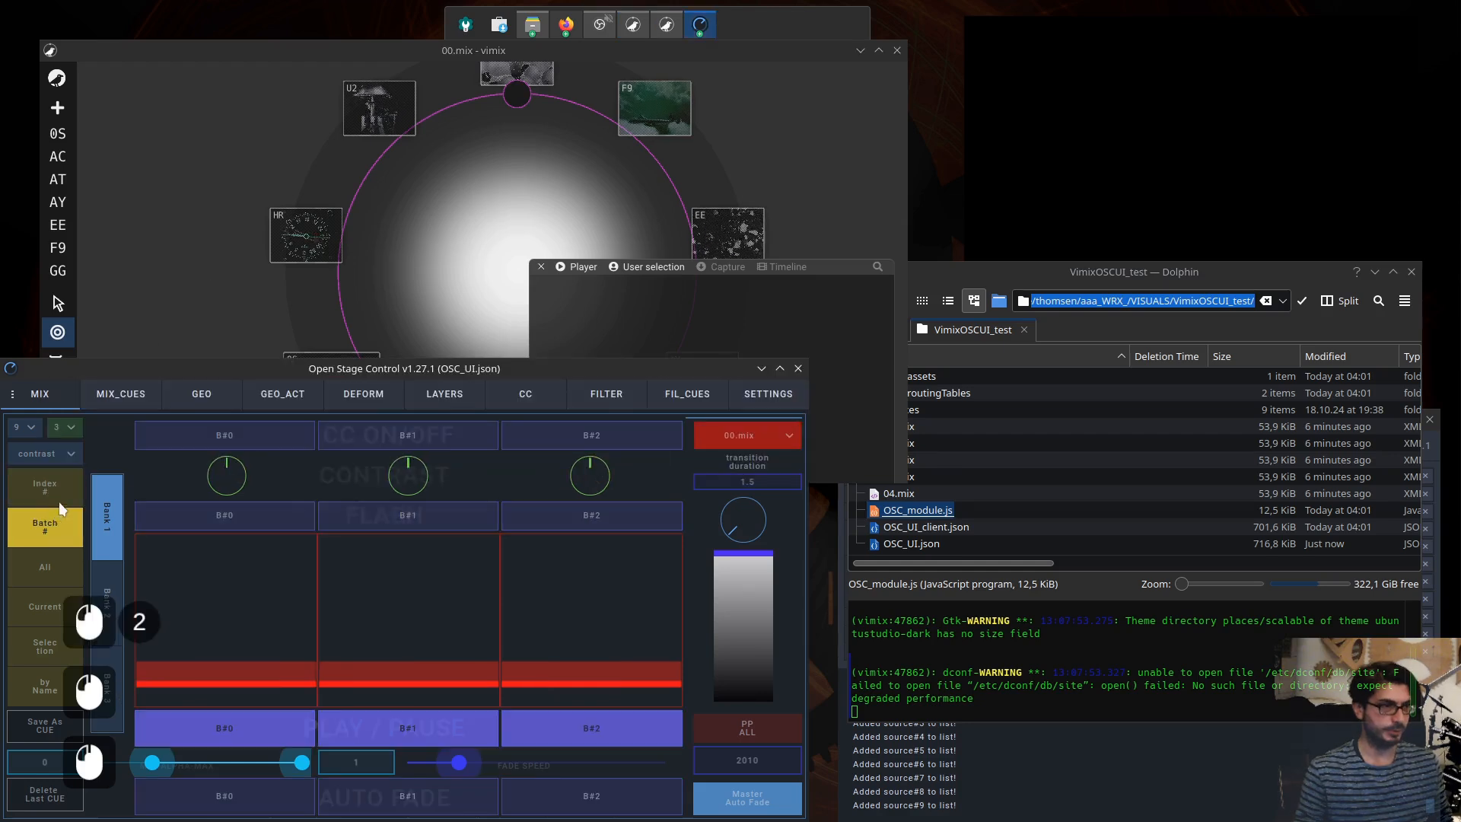
left_click(43, 490)
left_click(55, 528)
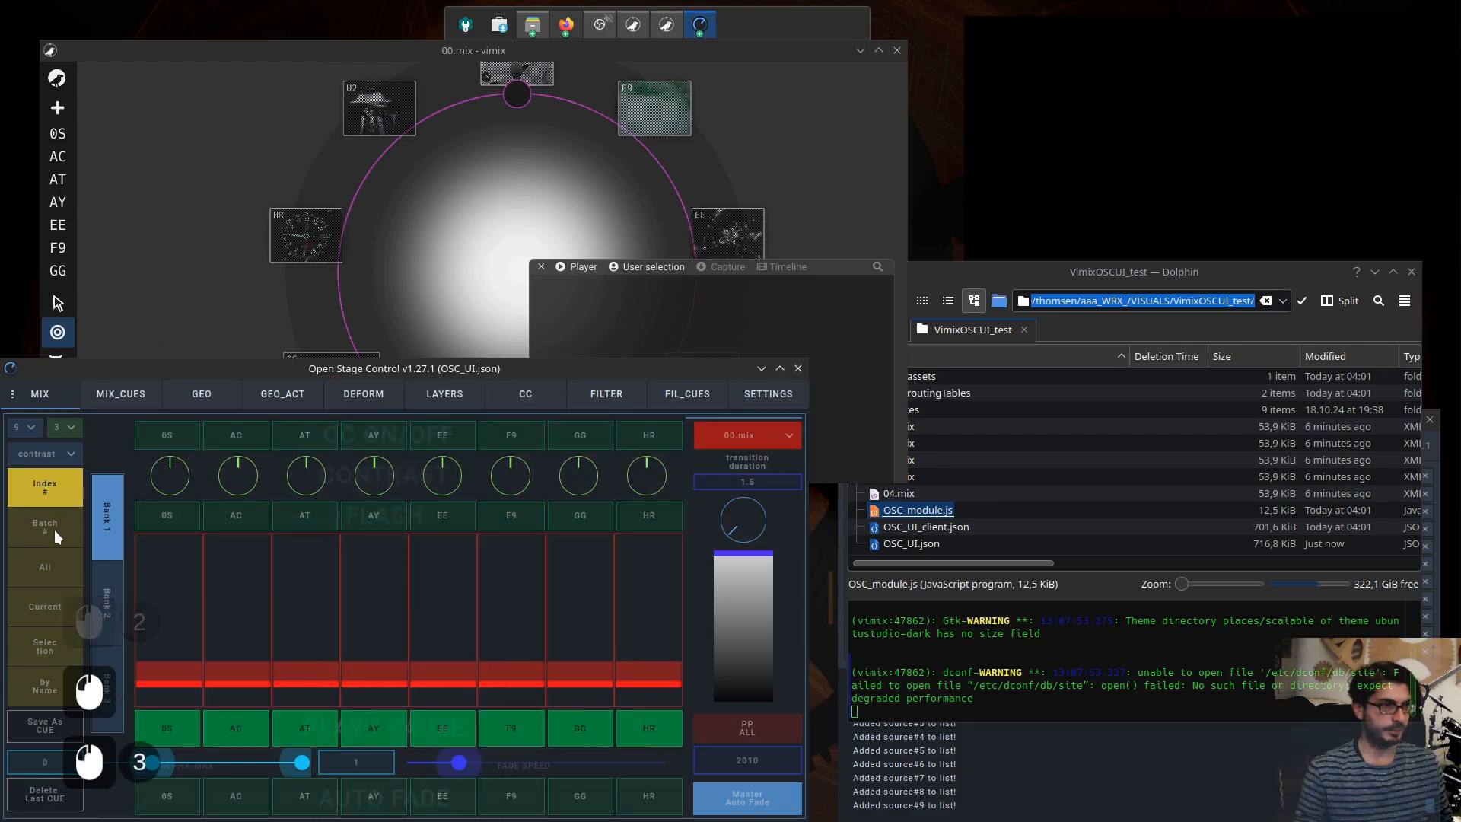
left_click(47, 572)
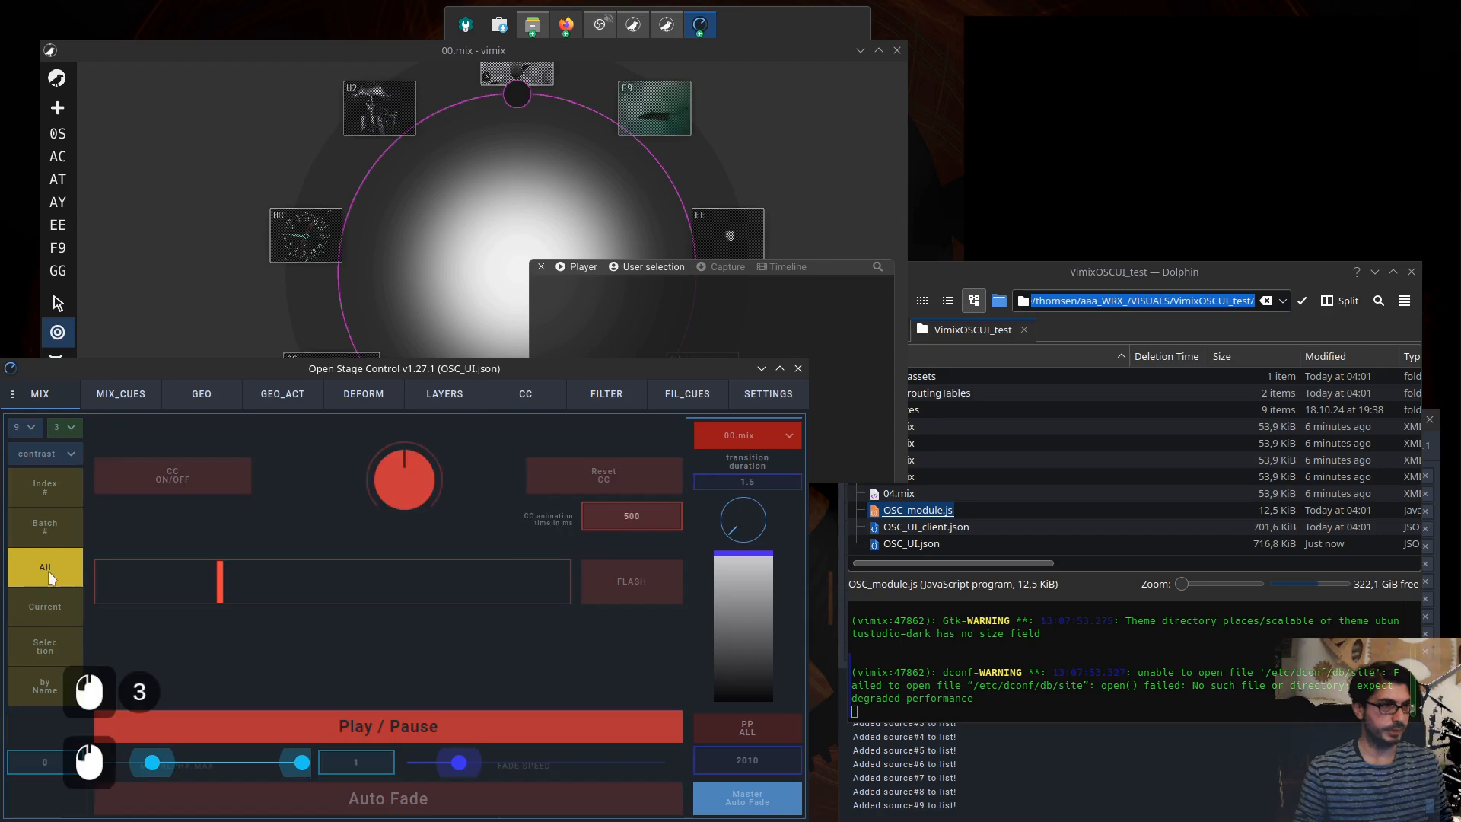
left_click(48, 606)
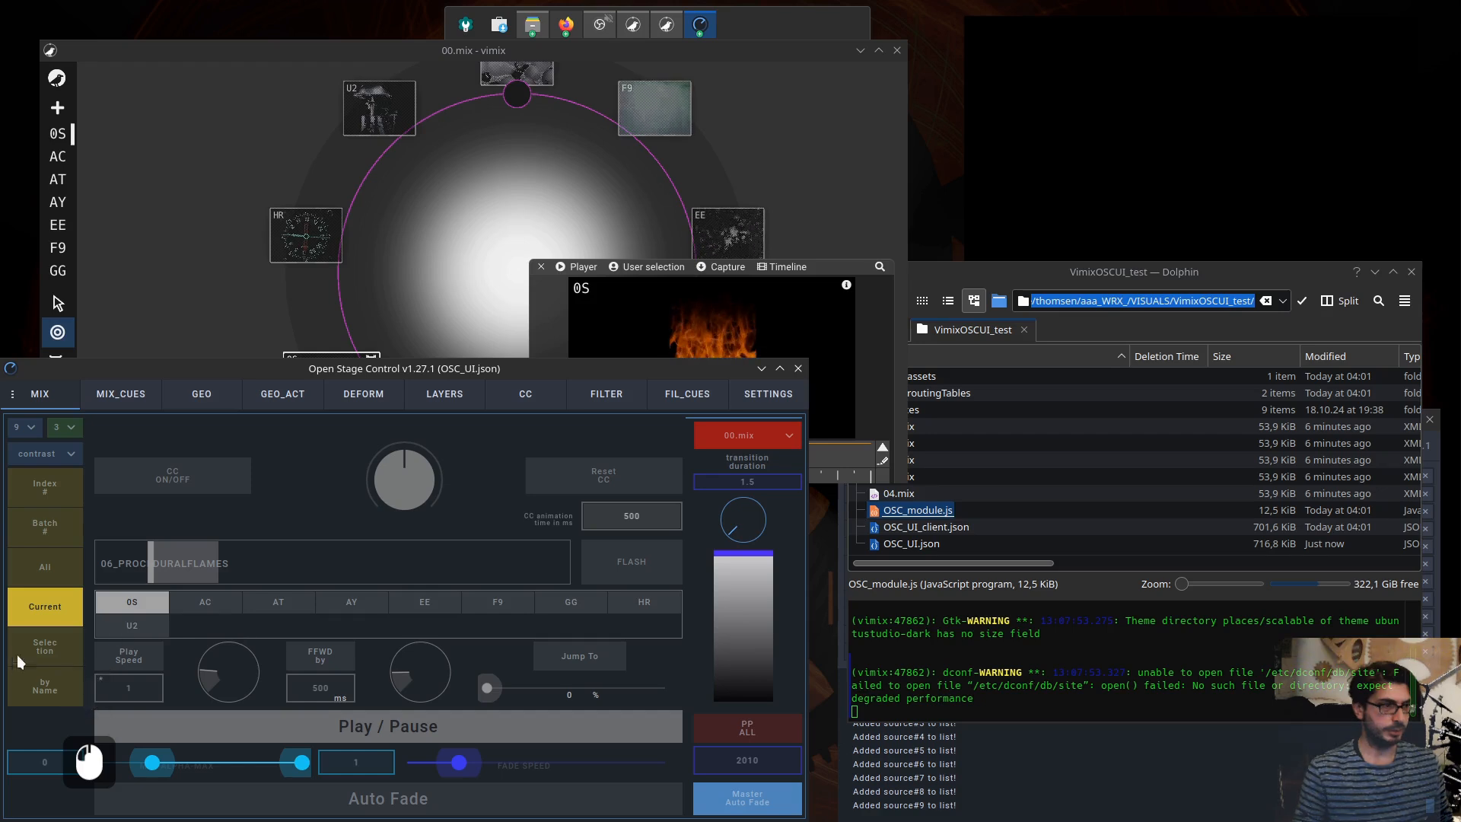
- Switch the mix controls to Selection mode, select sources 0S and U2 in vimix, and raise their shared fader
left_click(48, 646)
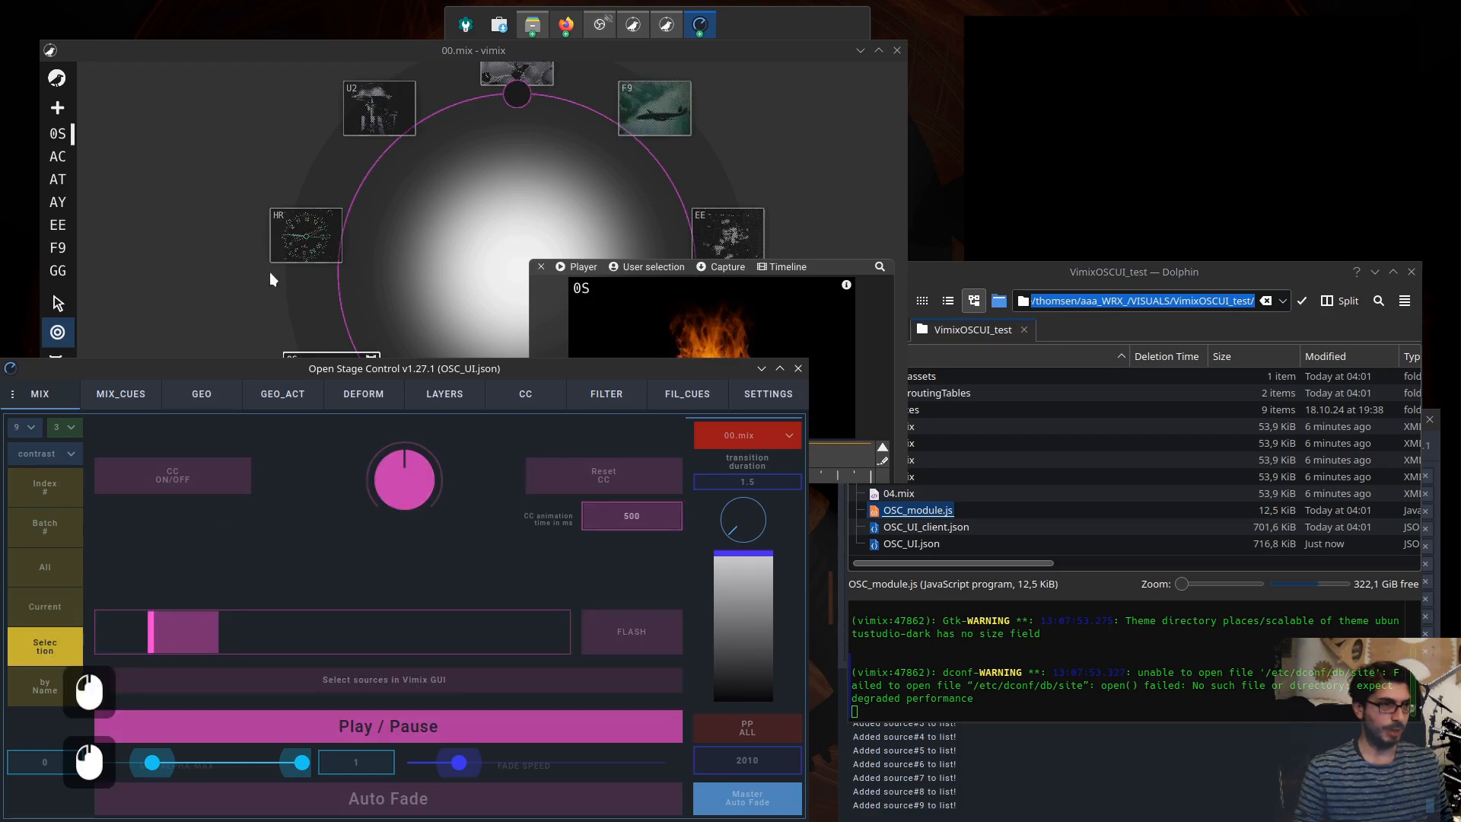
left_click(249, 297)
left_click(322, 393)
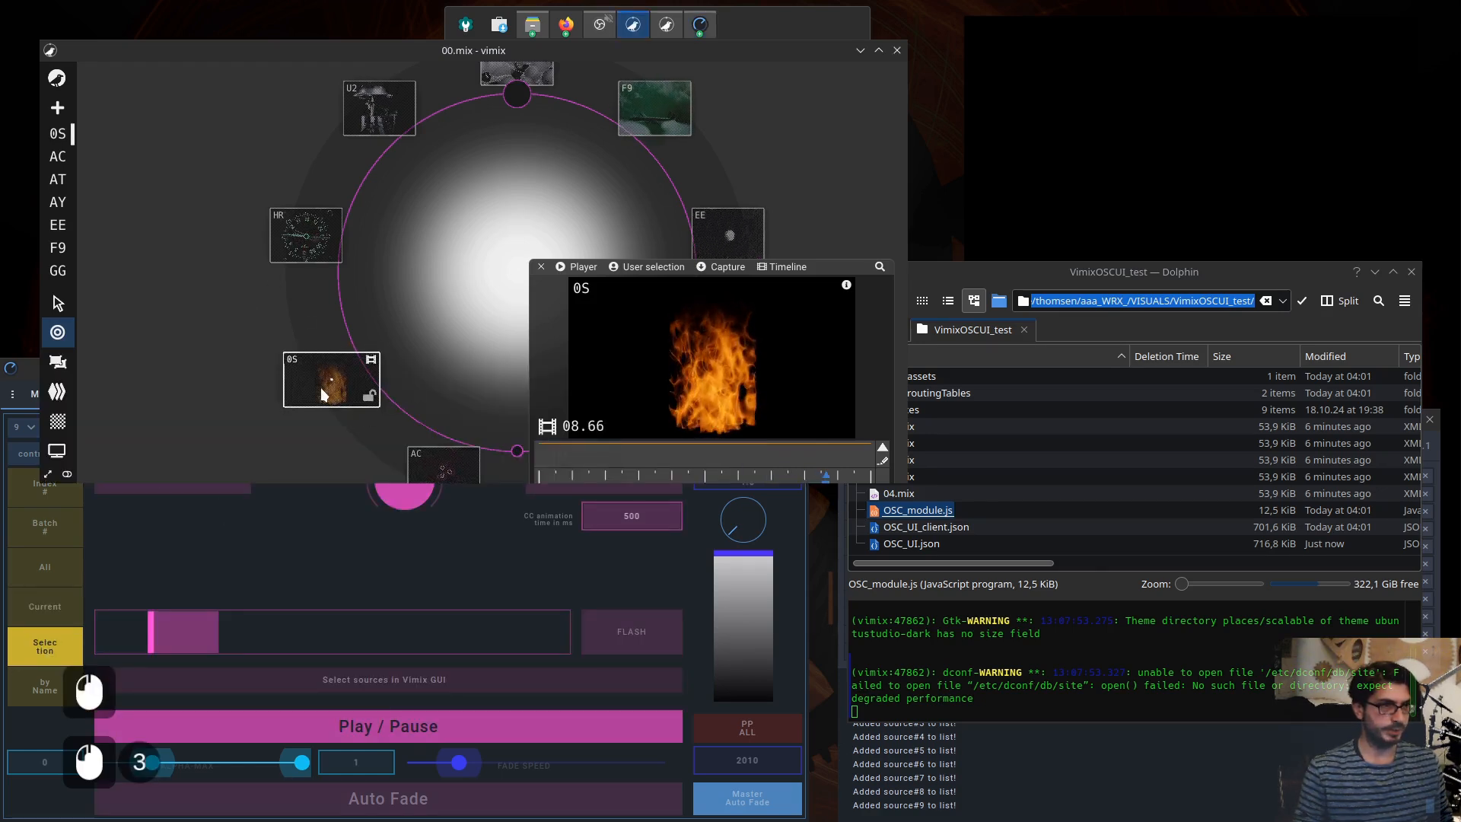
left_click_drag(226, 173, 422, 442)
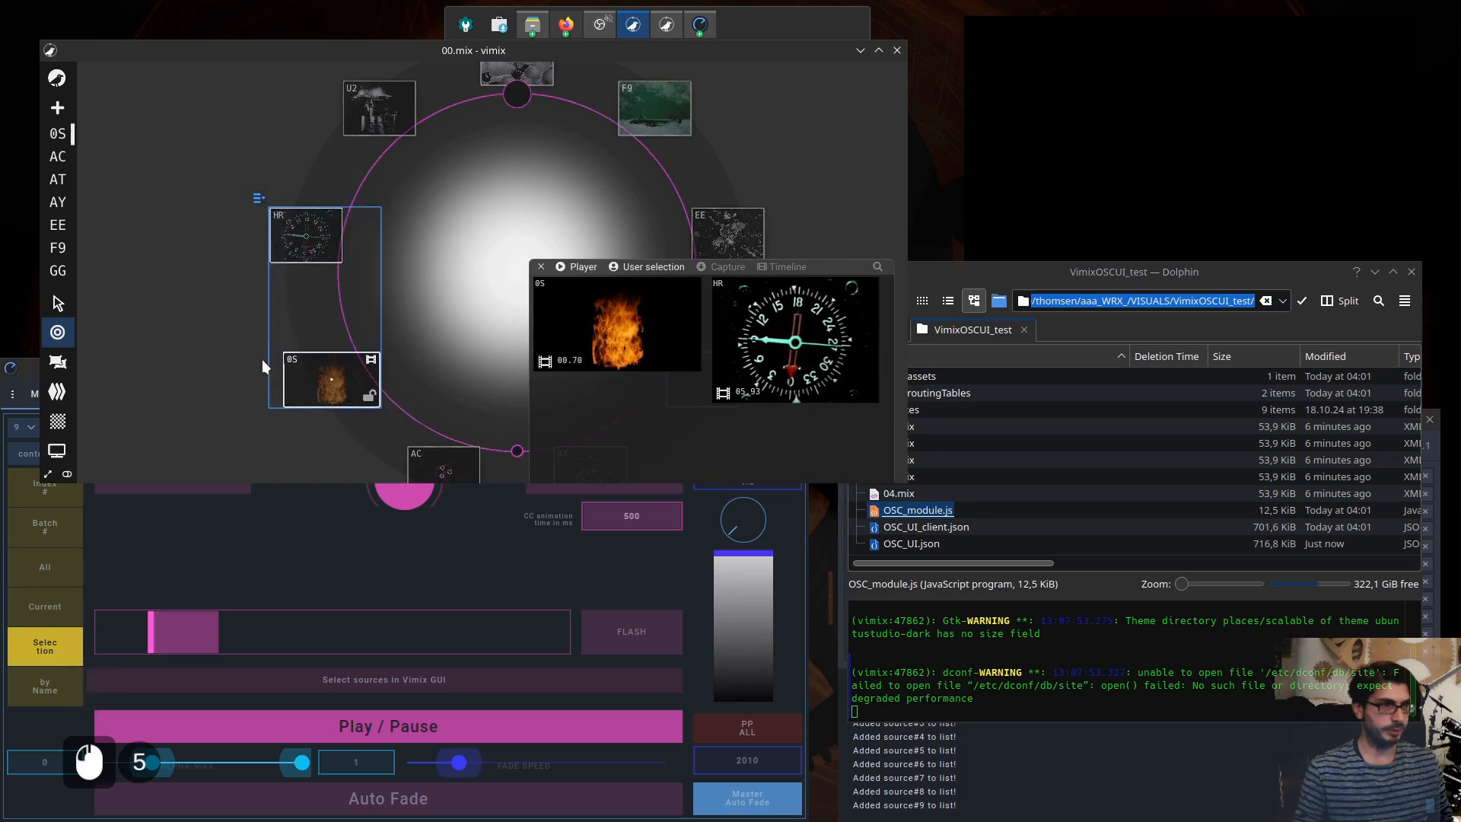
left_click_drag(272, 67, 450, 459)
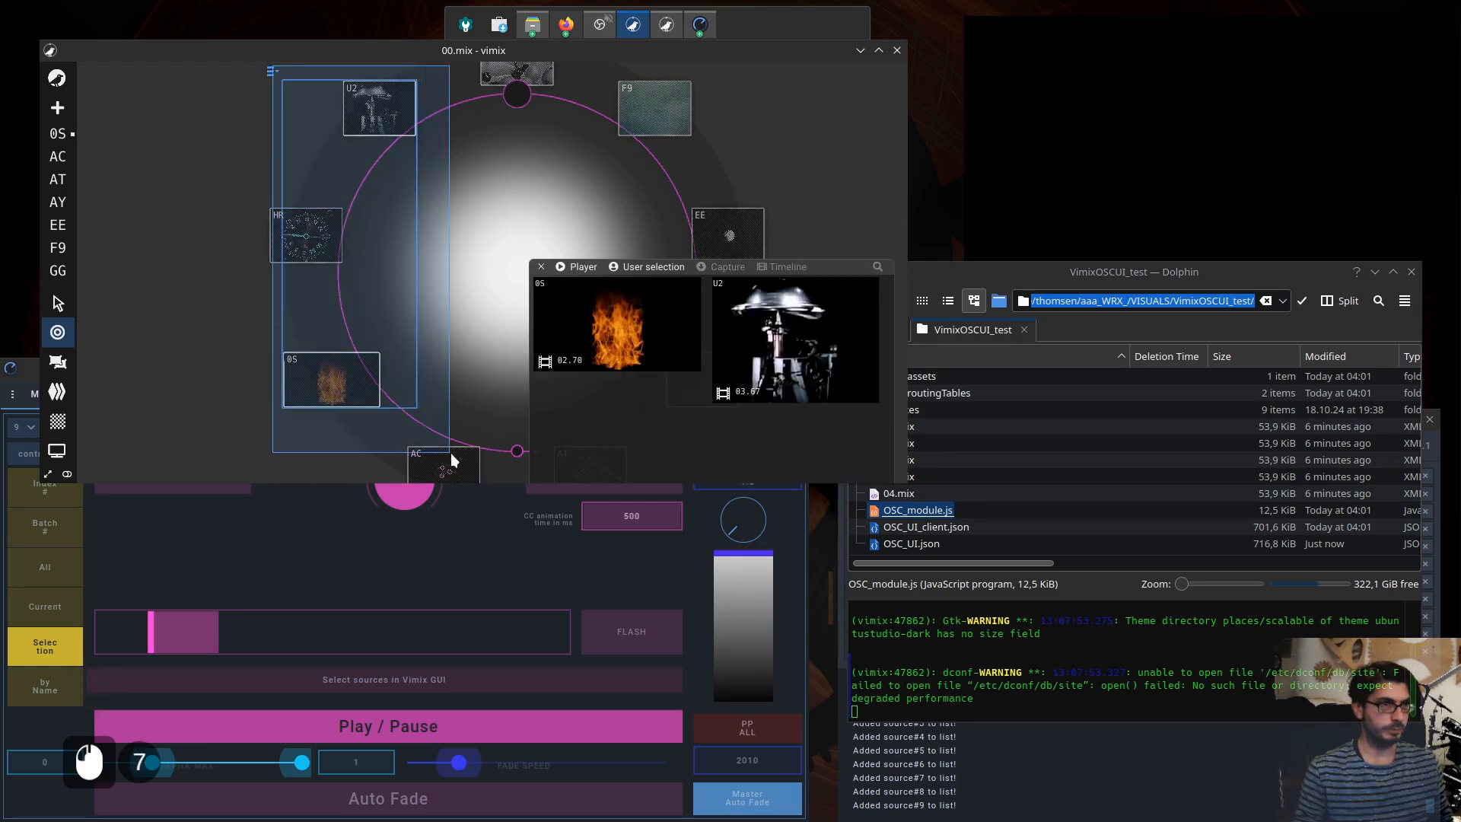
left_click_drag(190, 651, 312, 637)
- Select sources 0S, HR and U2 together in vimix and raise them further with the Selection fader
left_click(198, 227)
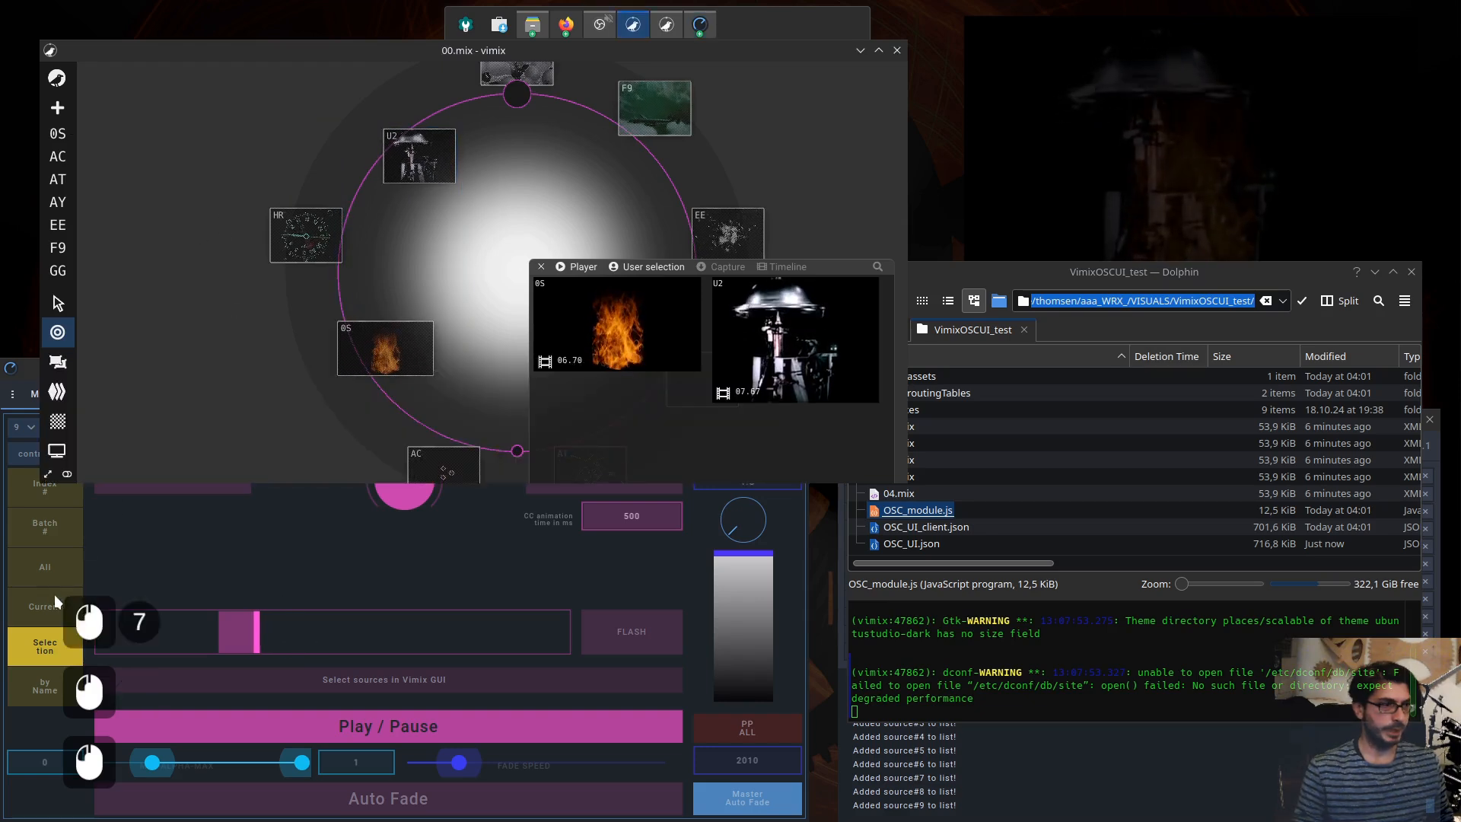
left_click_drag(246, 117, 517, 409)
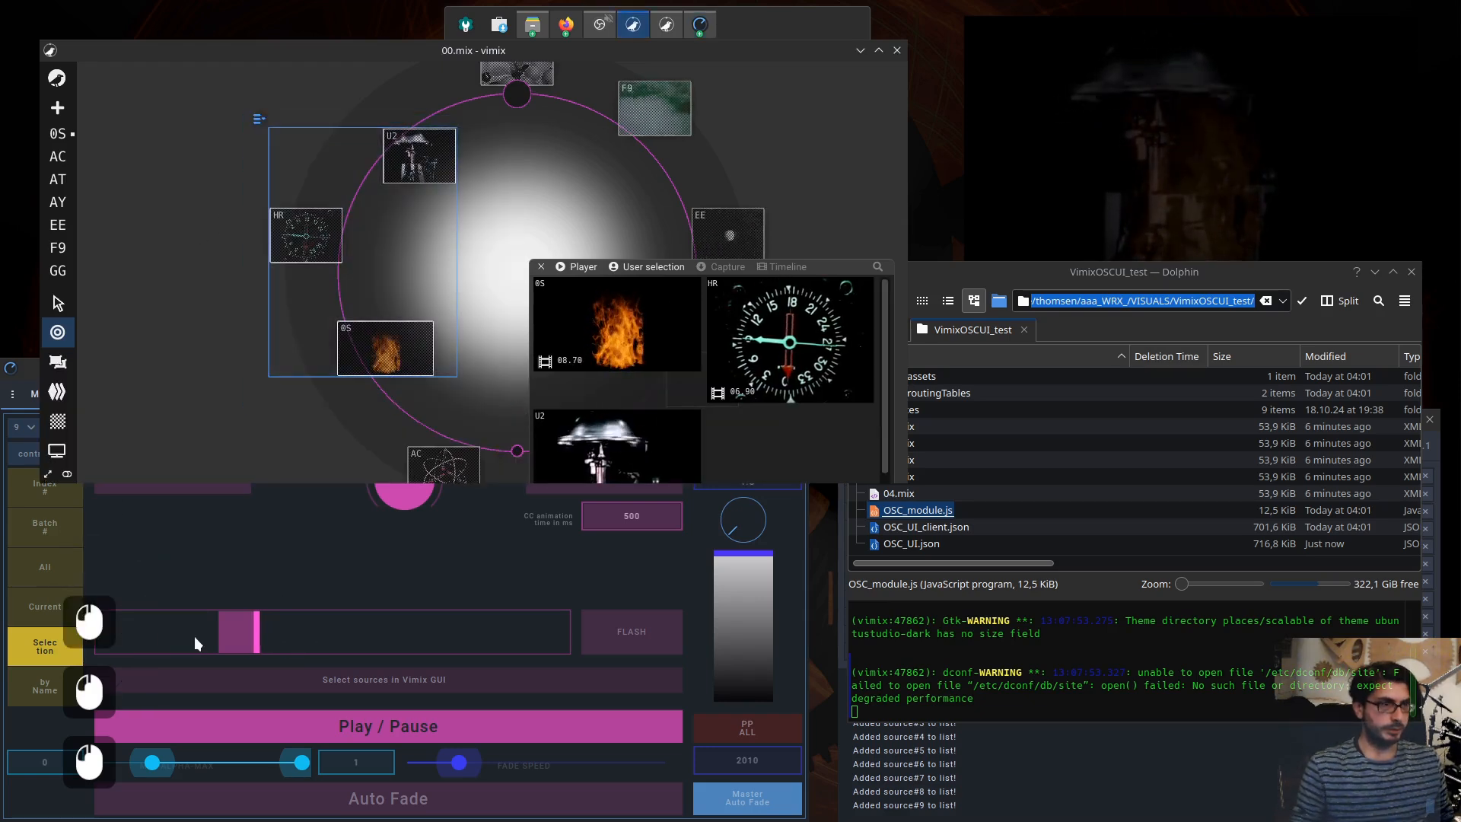
mouse_move(194, 636)
left_mouse_down()
mouse_move(299, 636)
mouse_move(301, 611)
left_mouse_up()
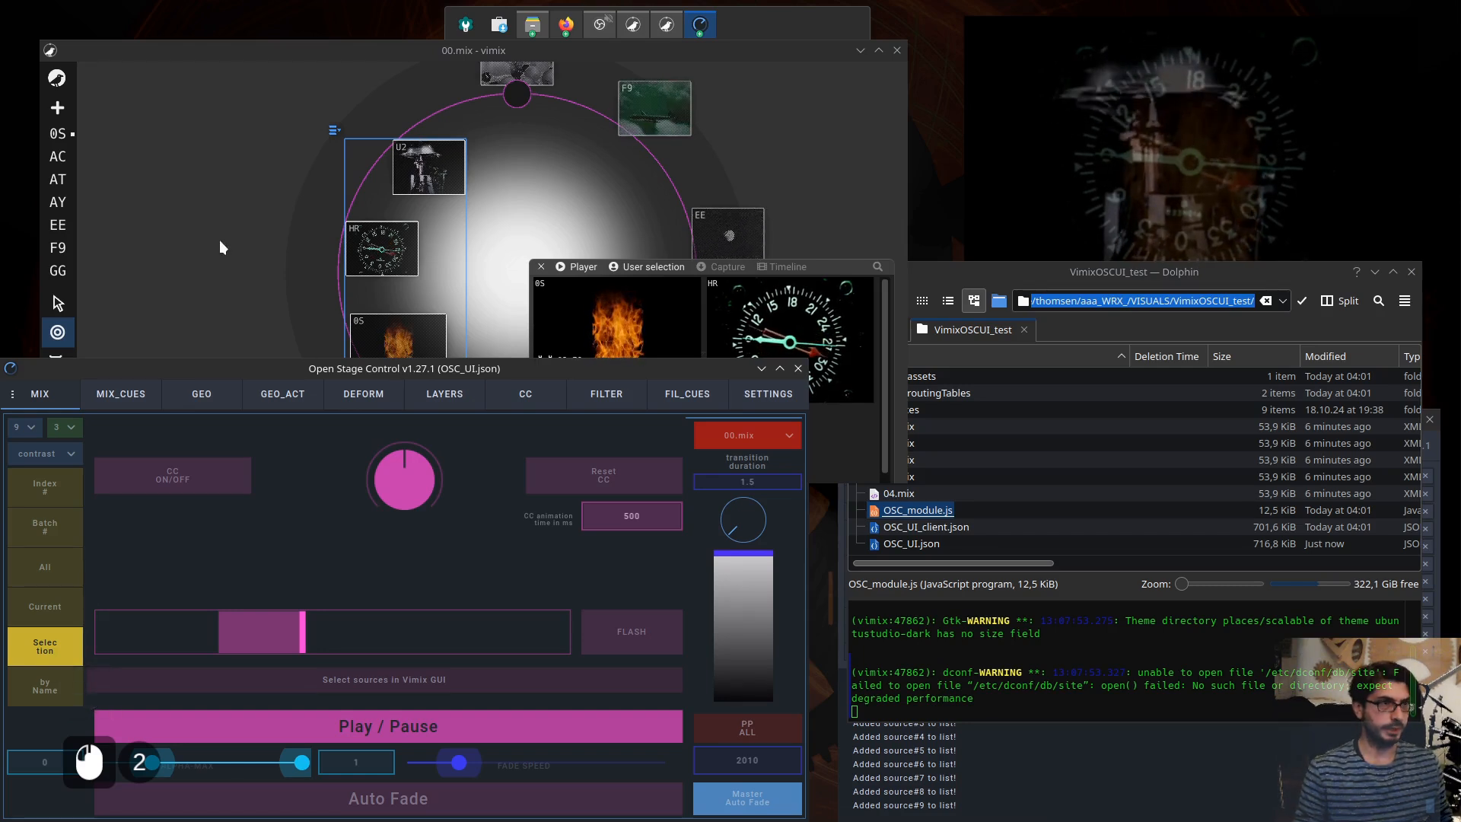
- Switch the mix controls to by Name mode and copy the source name Hohenmesser from vimix into the source name field
left_click(44, 686)
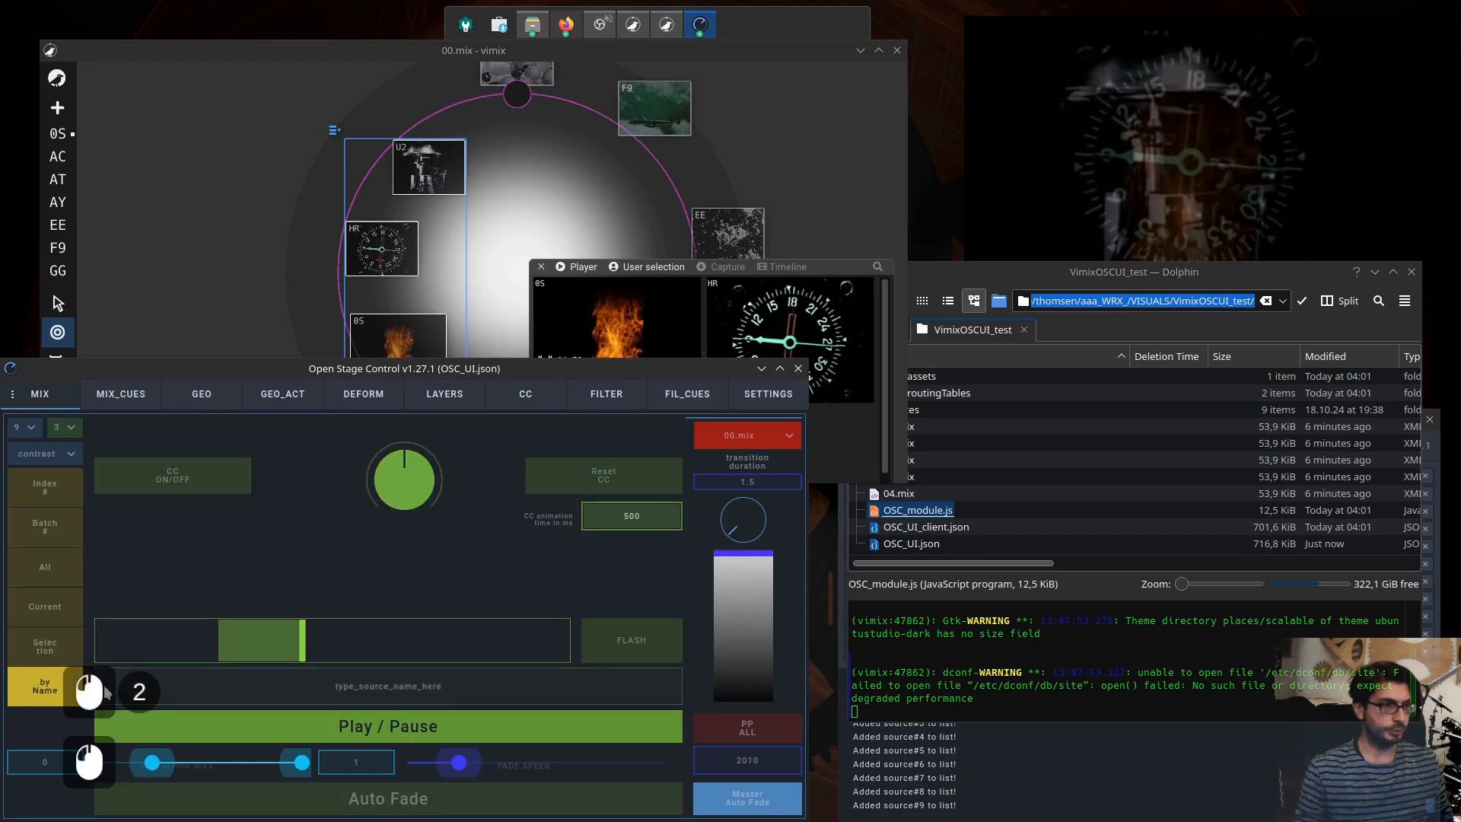
left_click(429, 687)
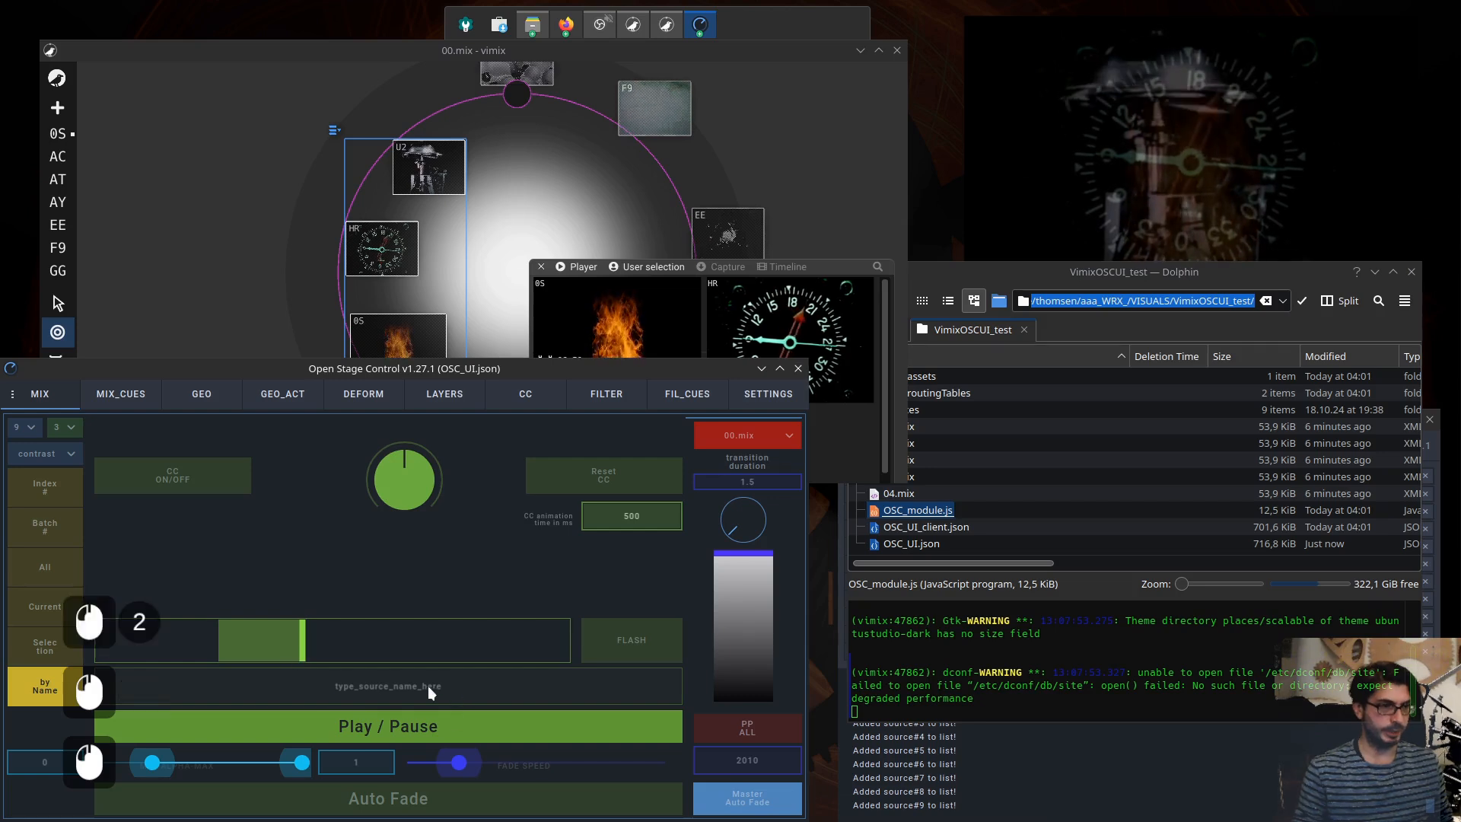
left_click(384, 251)
double_click(384, 257)
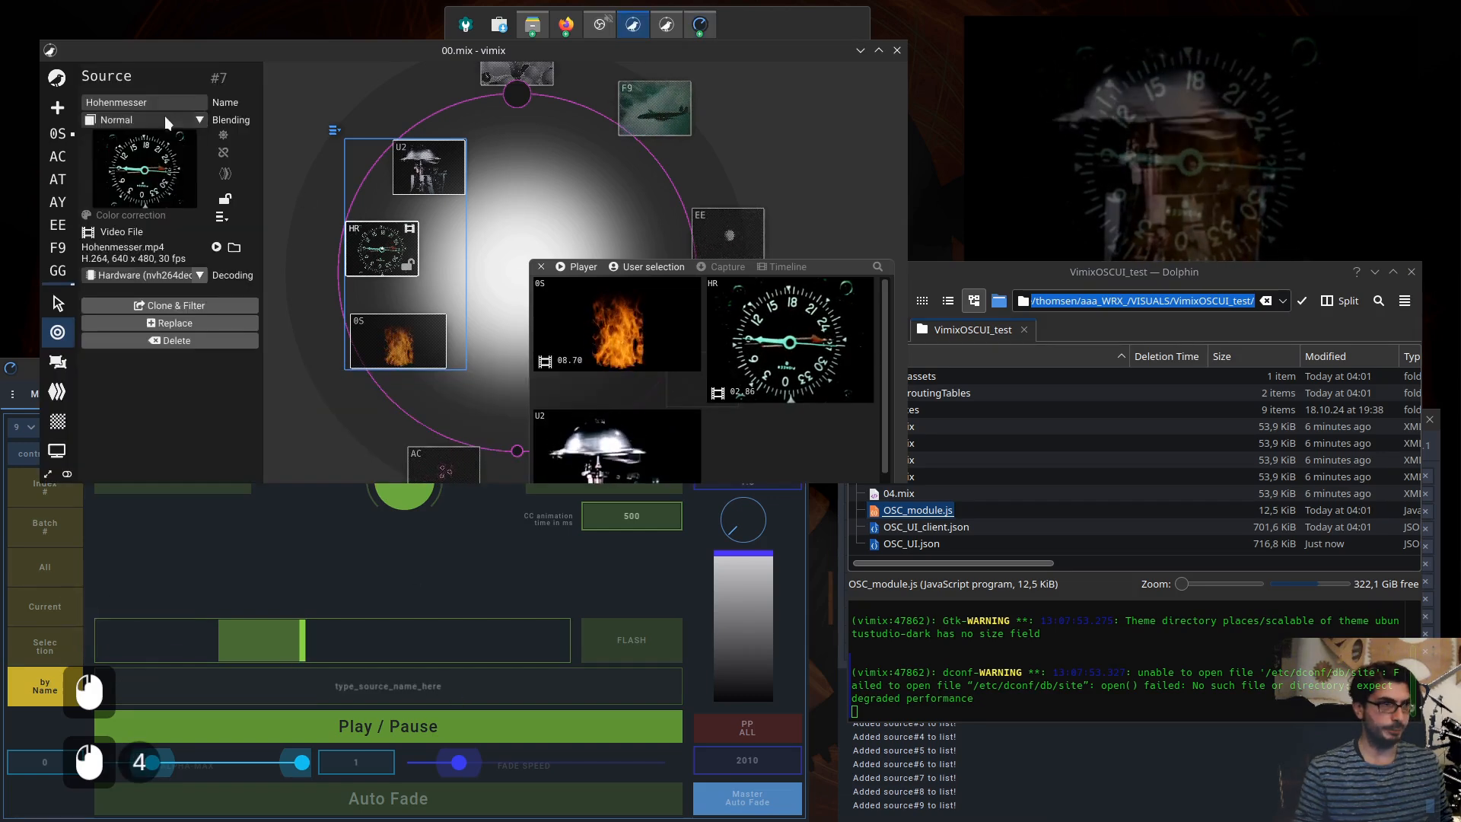
left_click_drag(159, 102, 85, 102)
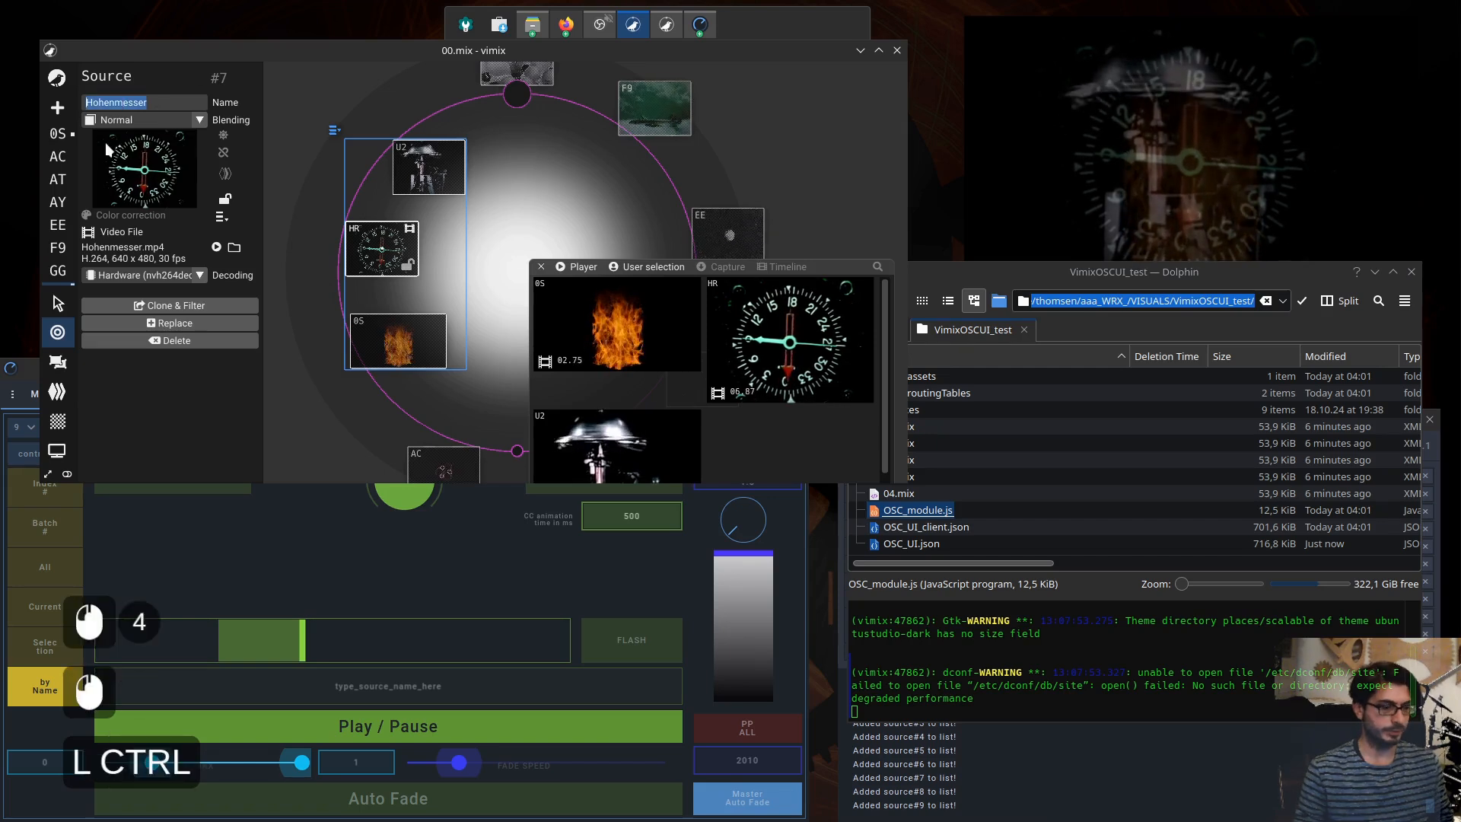
key("ctrl+c")
left_click(431, 687)
key("ctrl+v")
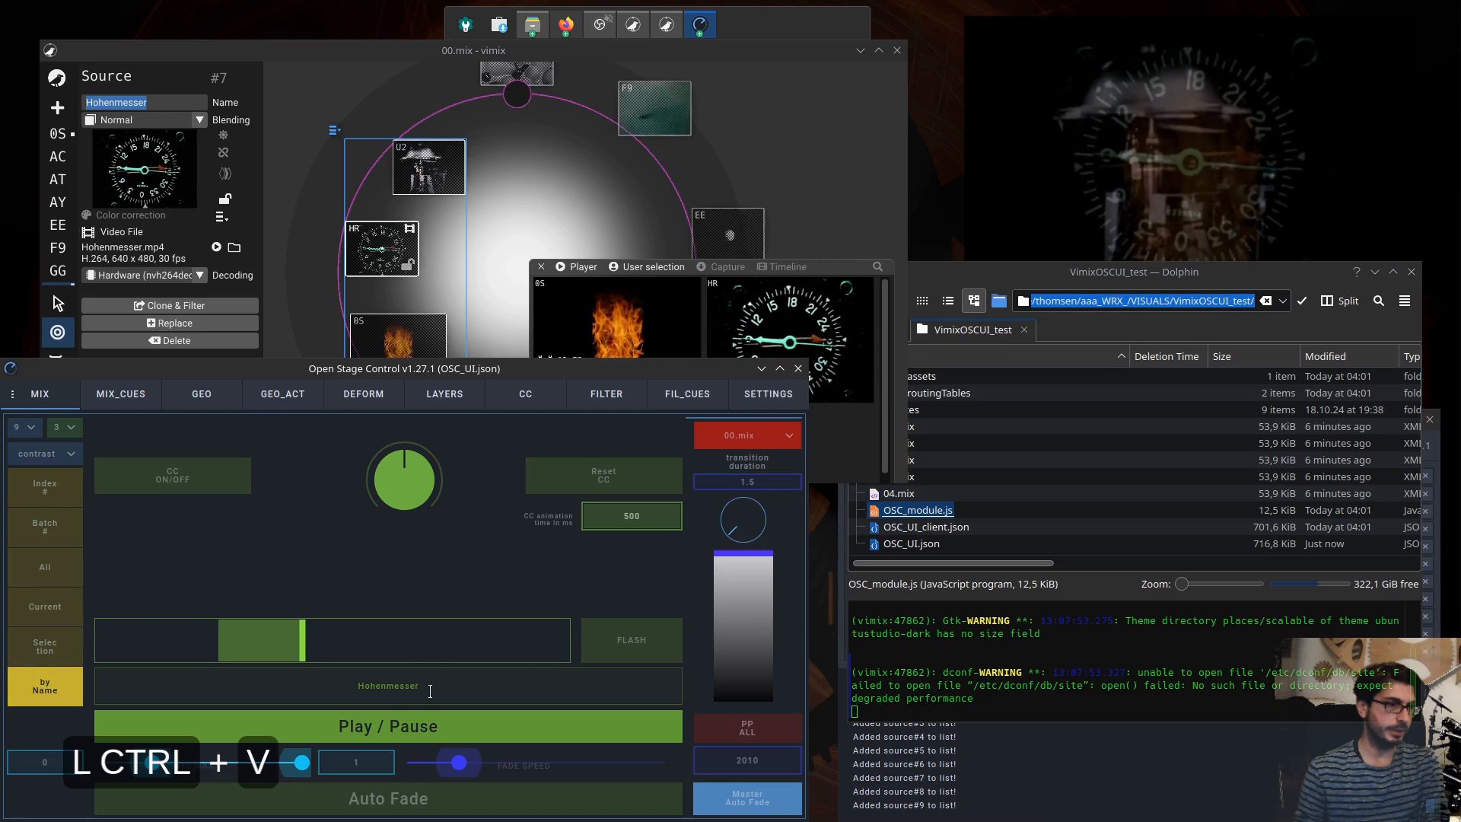
key("Return")
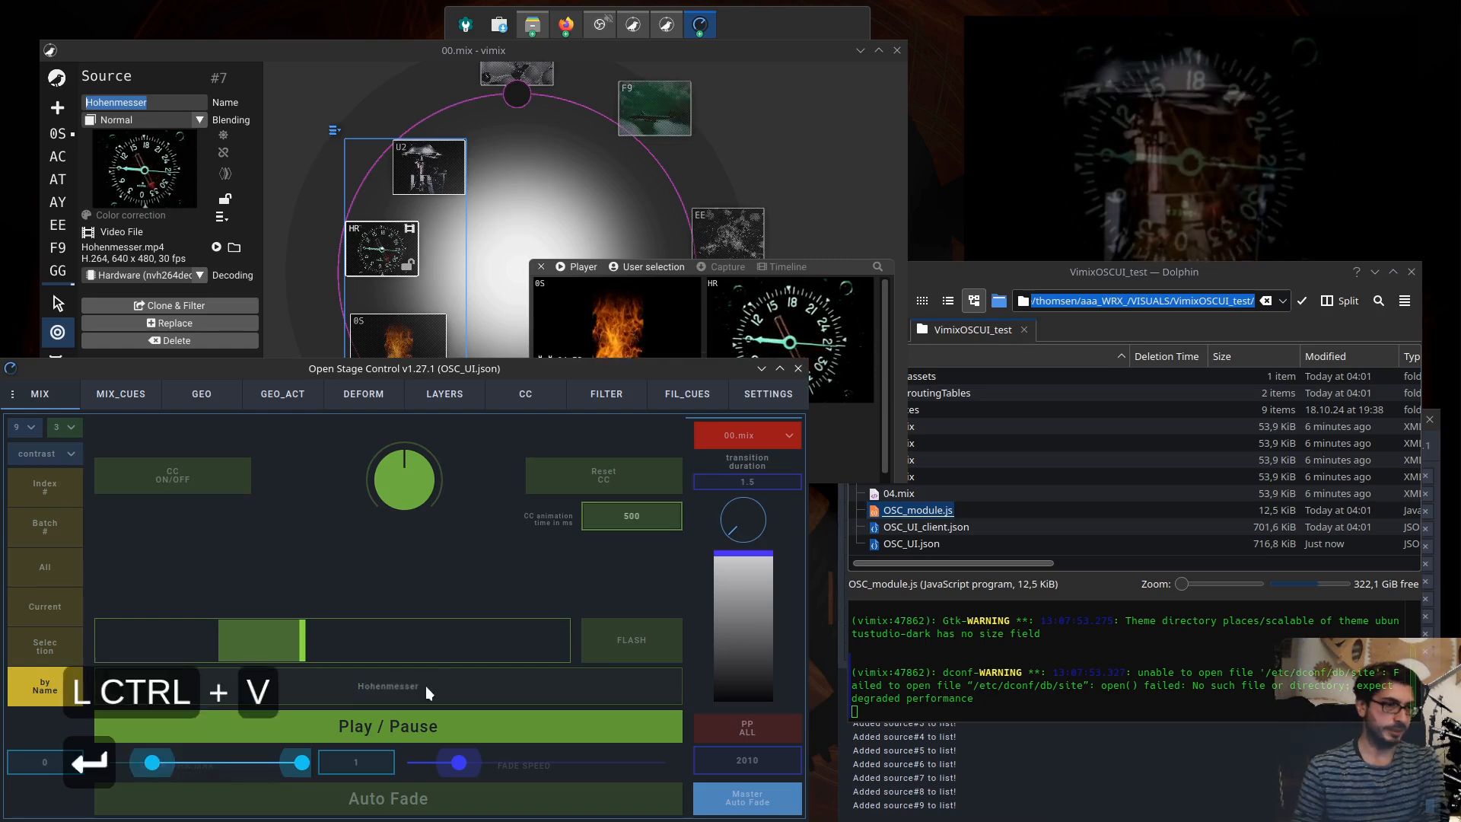
- Raise the Hohenmesser source strongly with the by Name fader and lower it again slightly
left_click(321, 645)
left_click_drag(321, 645, 458, 647)
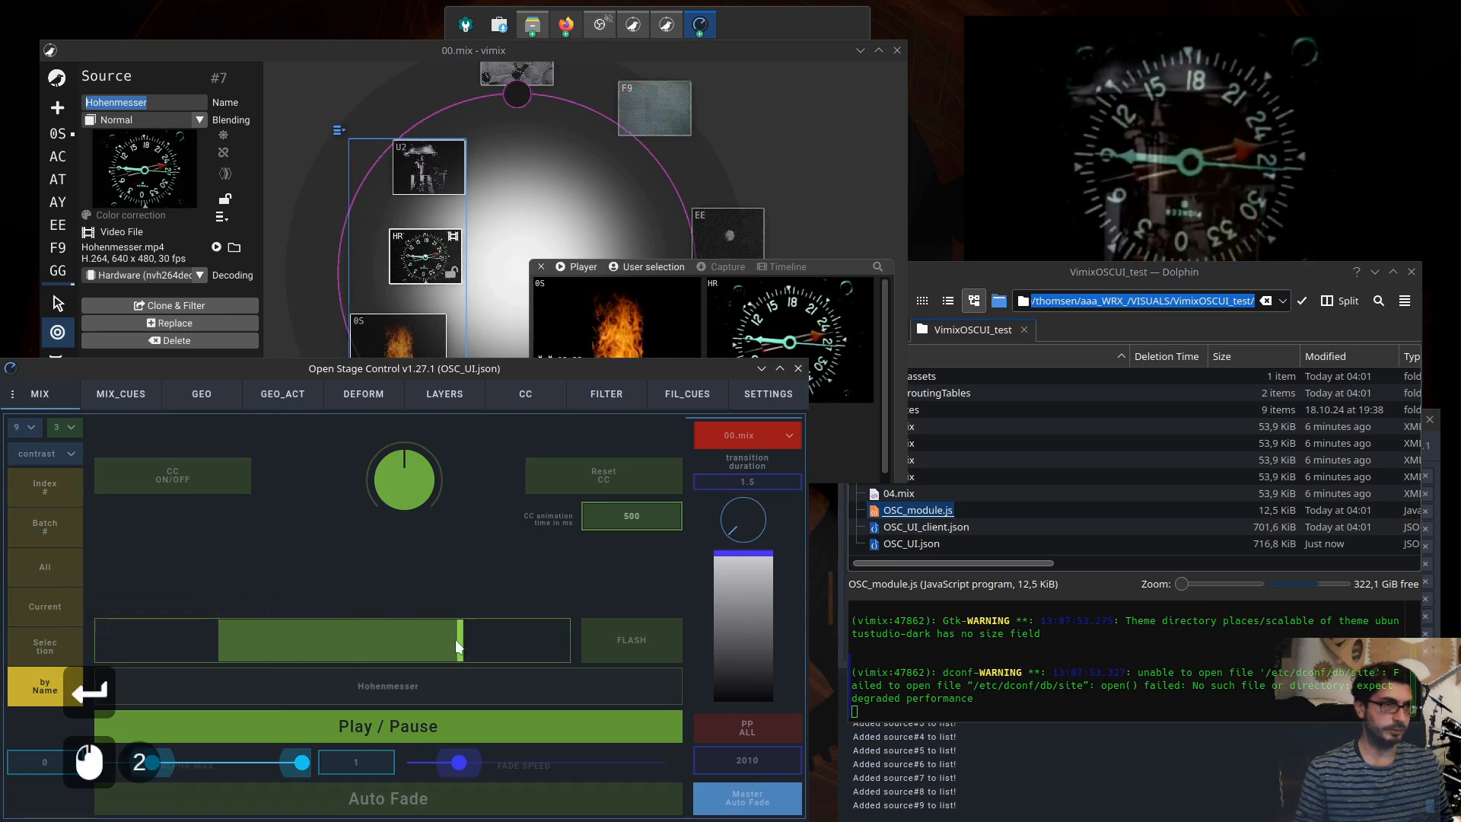
left_click(421, 264)
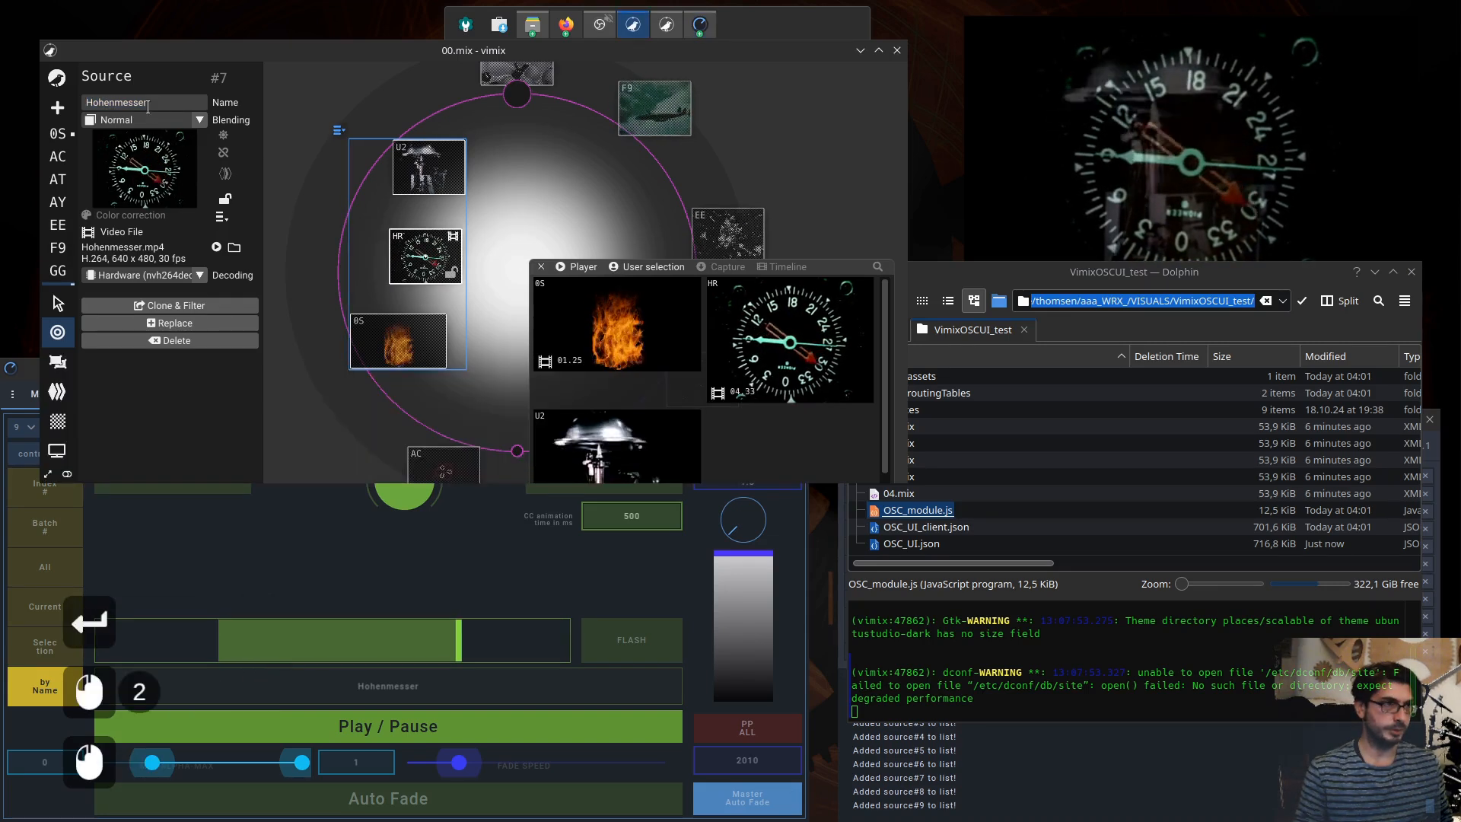
left_click(408, 681)
mouse_move(457, 643)
left_mouse_down()
mouse_move(266, 639)
mouse_move(434, 641)
left_mouse_up()
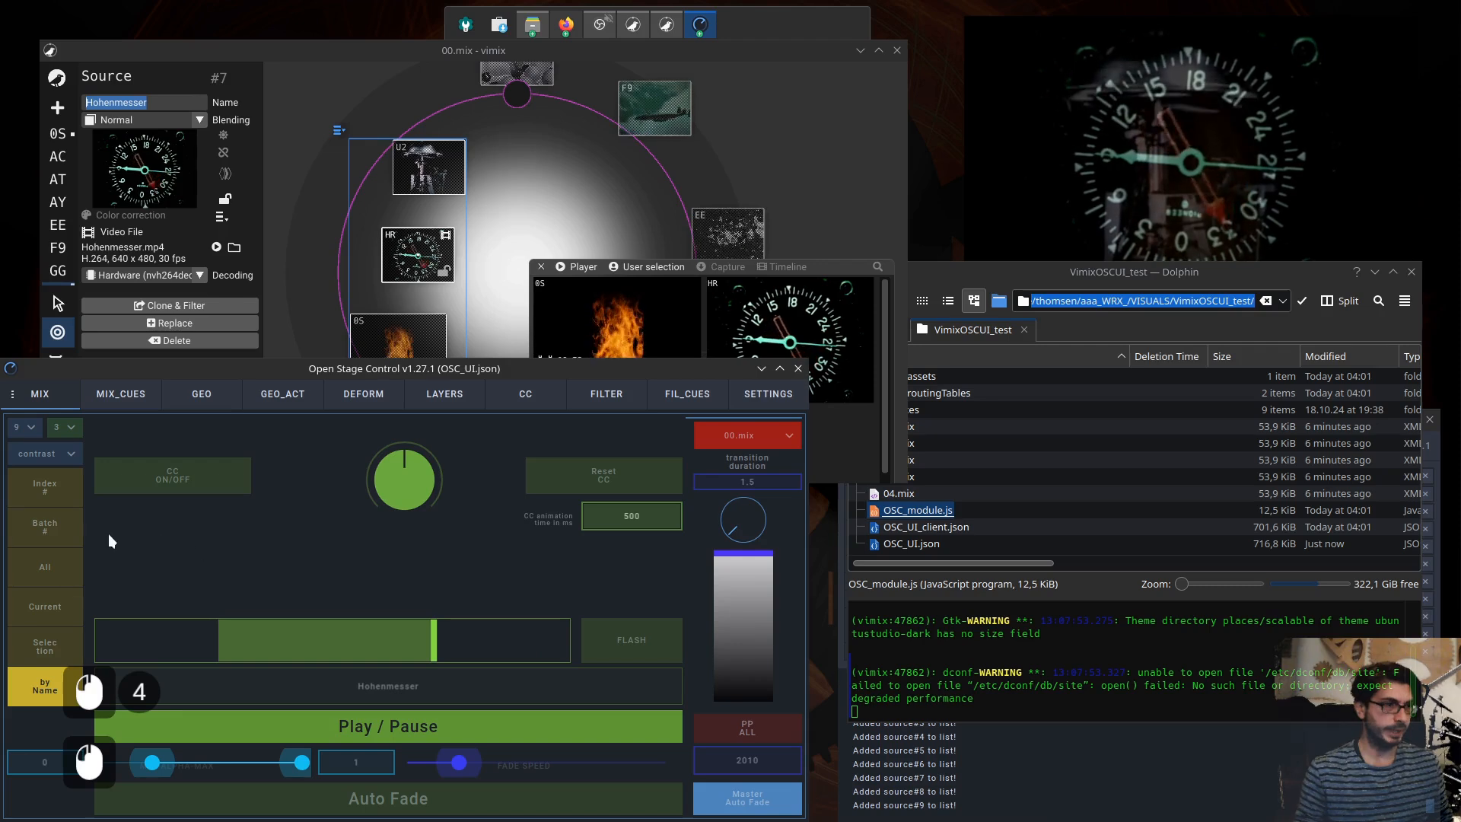
- Return the mix controls to Index mode and raise the individual faders of sources 0S, AC, AT and AY
left_click(65, 498)
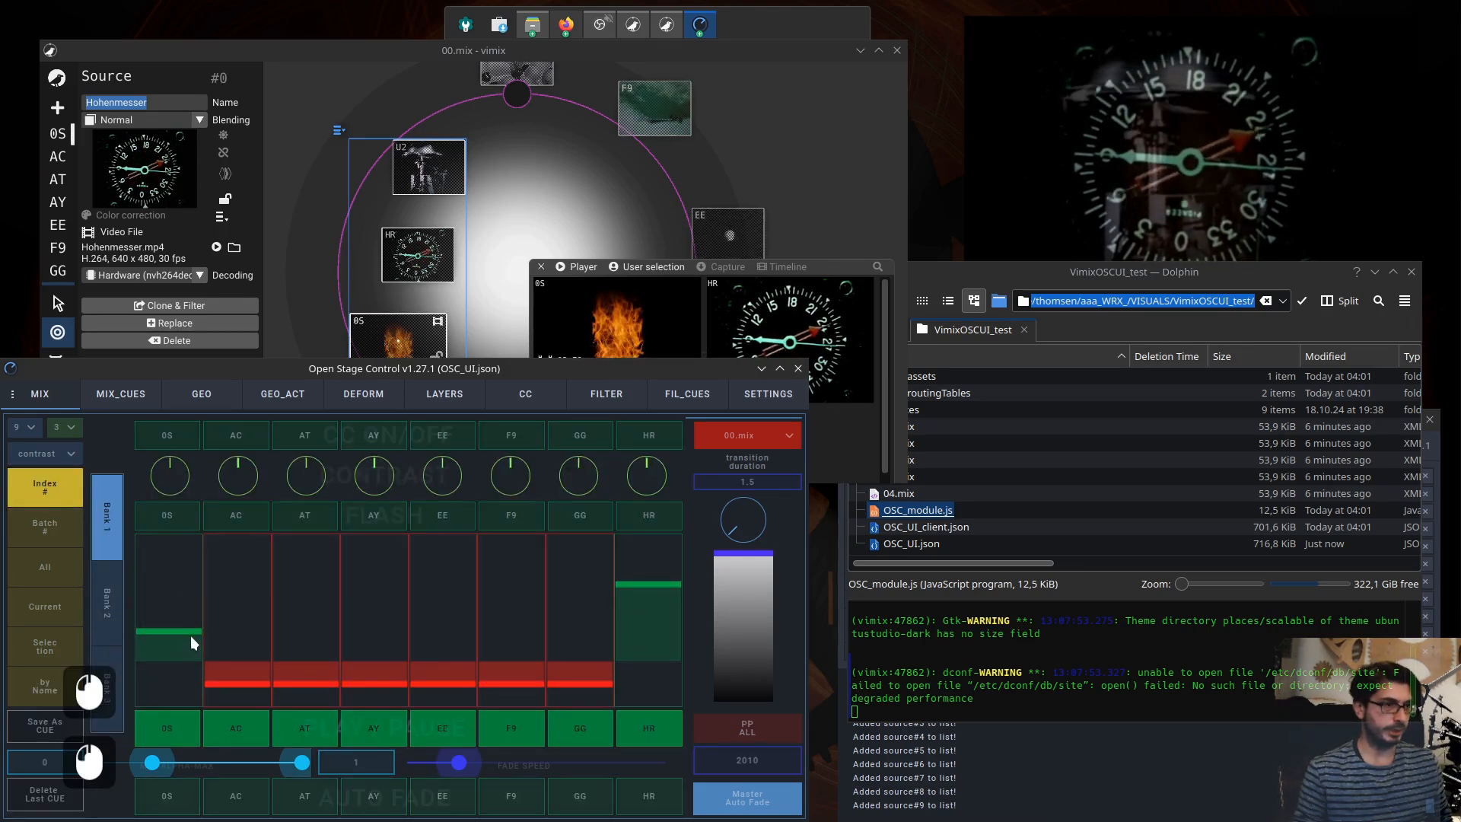
left_click_drag(190, 636, 192, 583)
left_click_drag(266, 680, 257, 592)
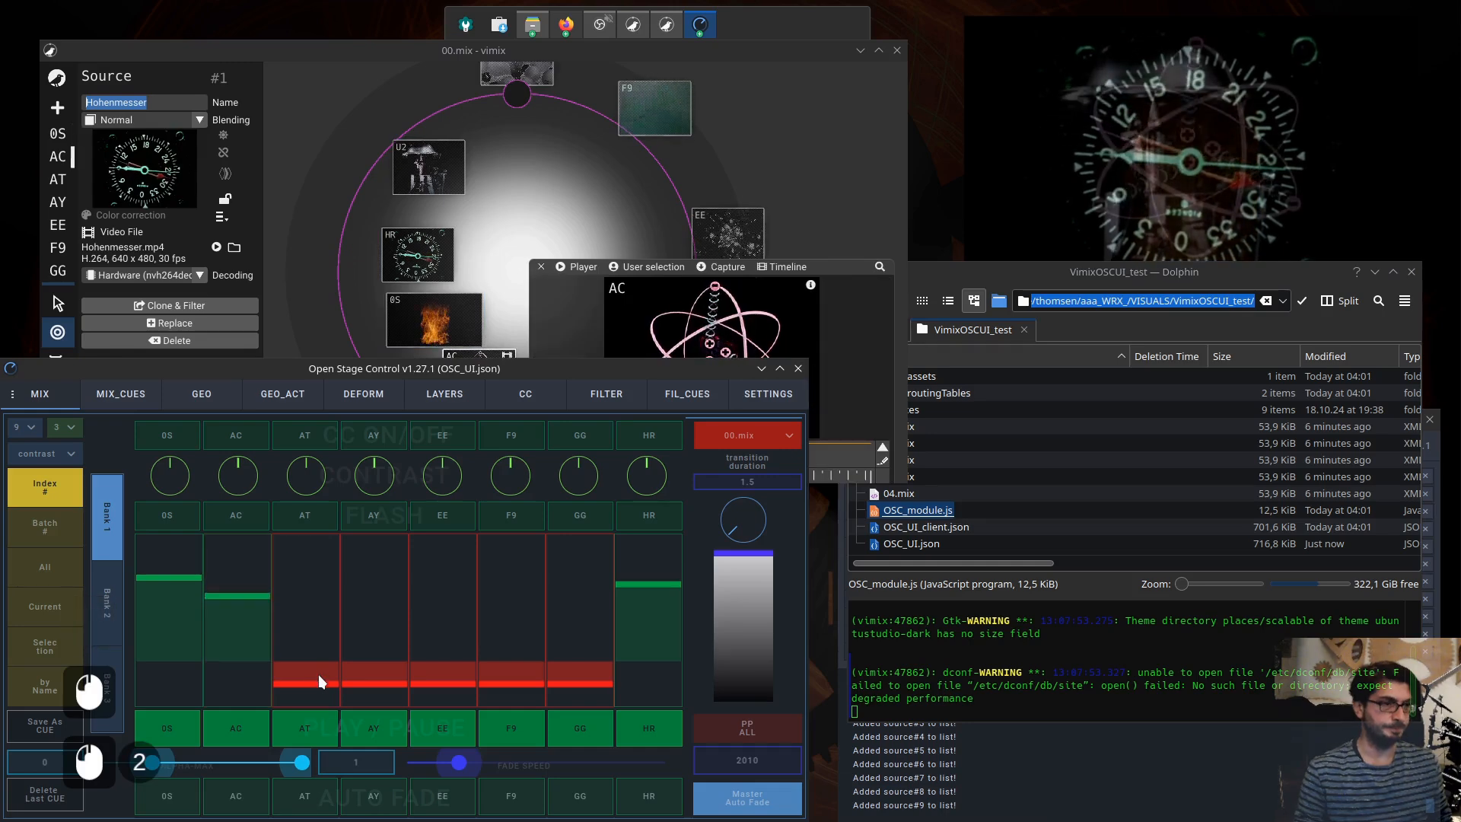
left_click_drag(313, 672, 317, 555)
left_click_drag(394, 675, 377, 598)
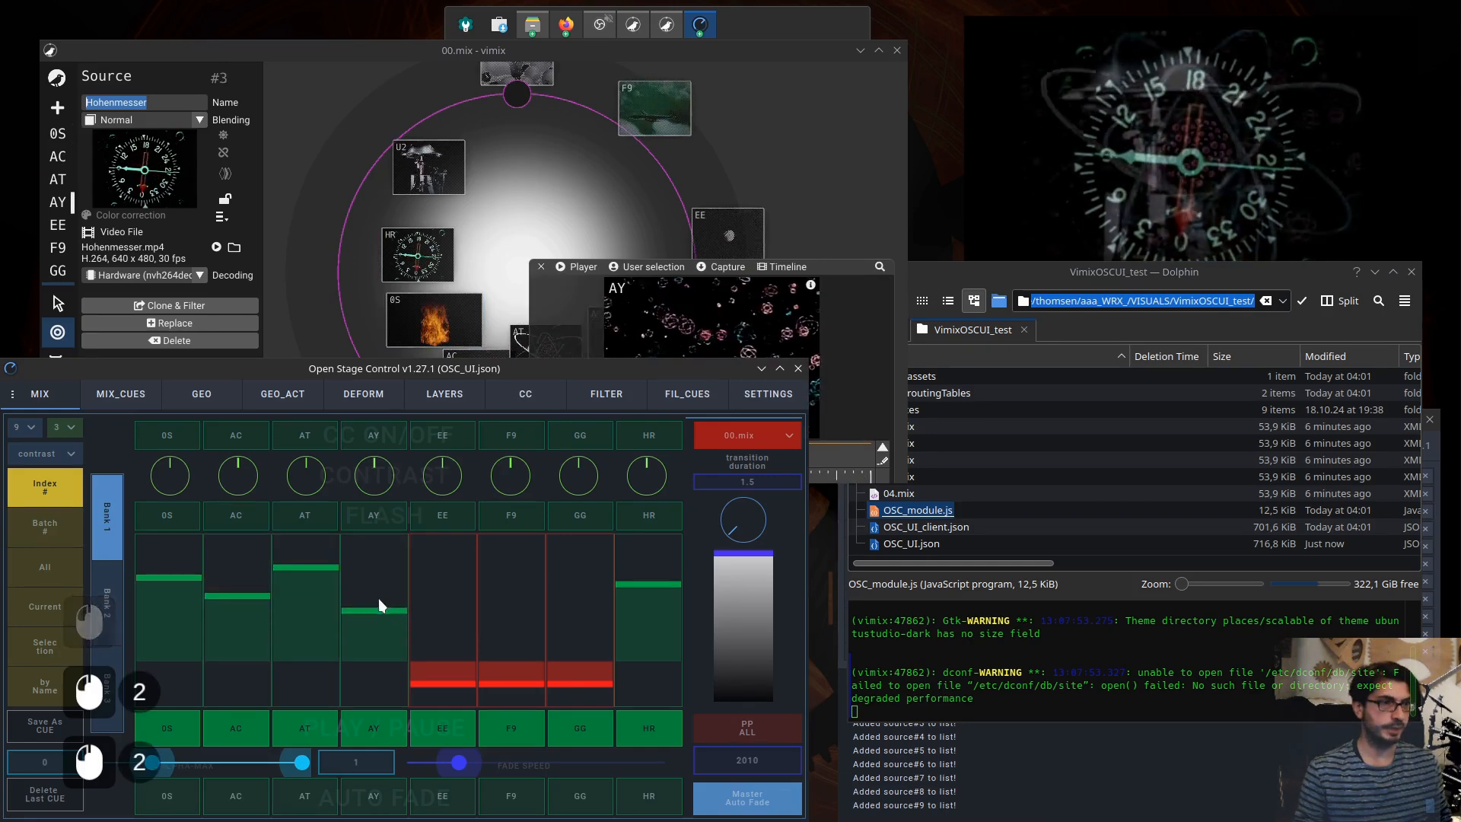
- Hide vimix's player window and raise the fader of source EE in the client
left_click(514, 199)
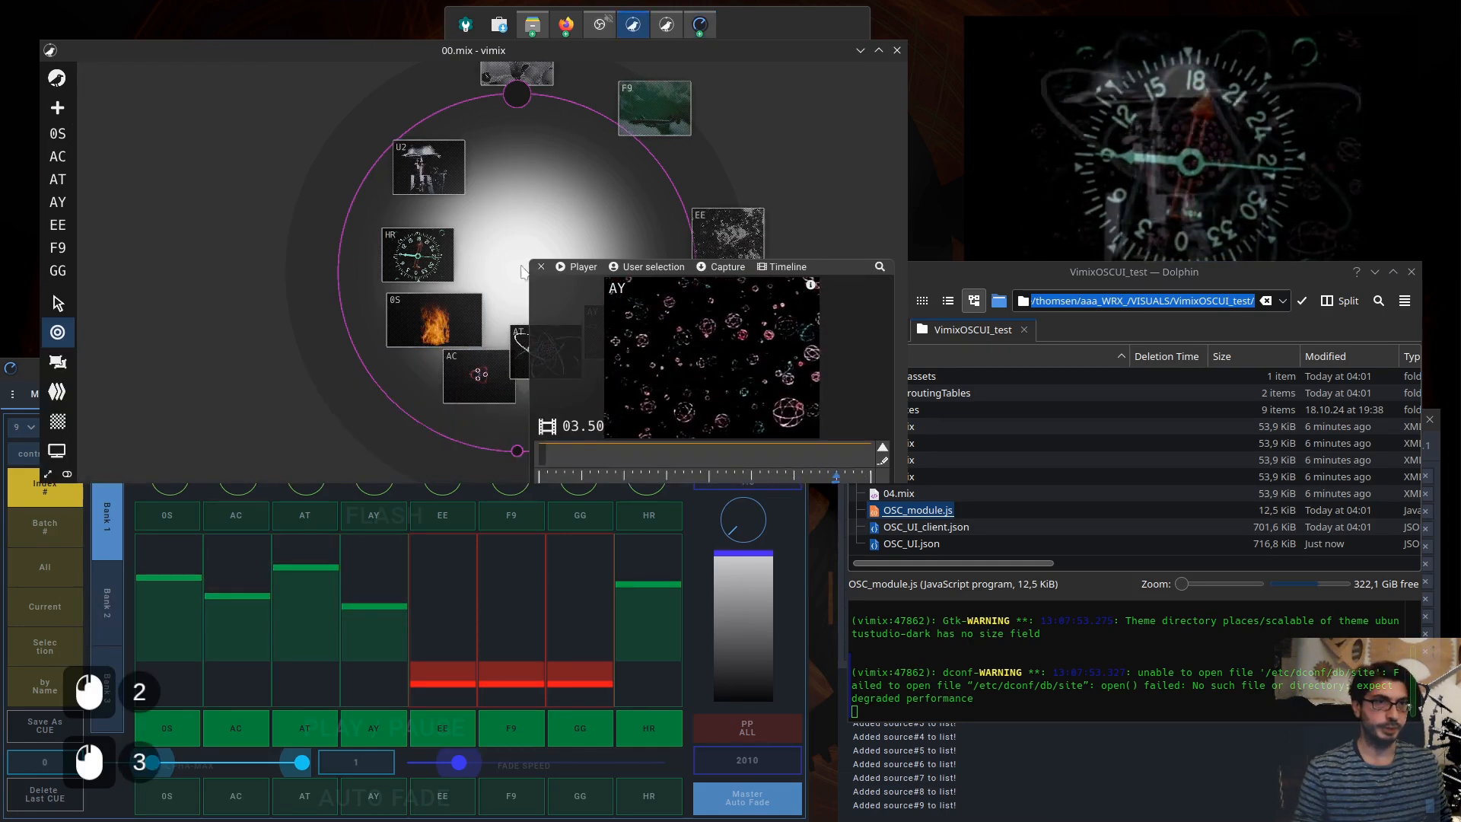
key("ctrl+p")
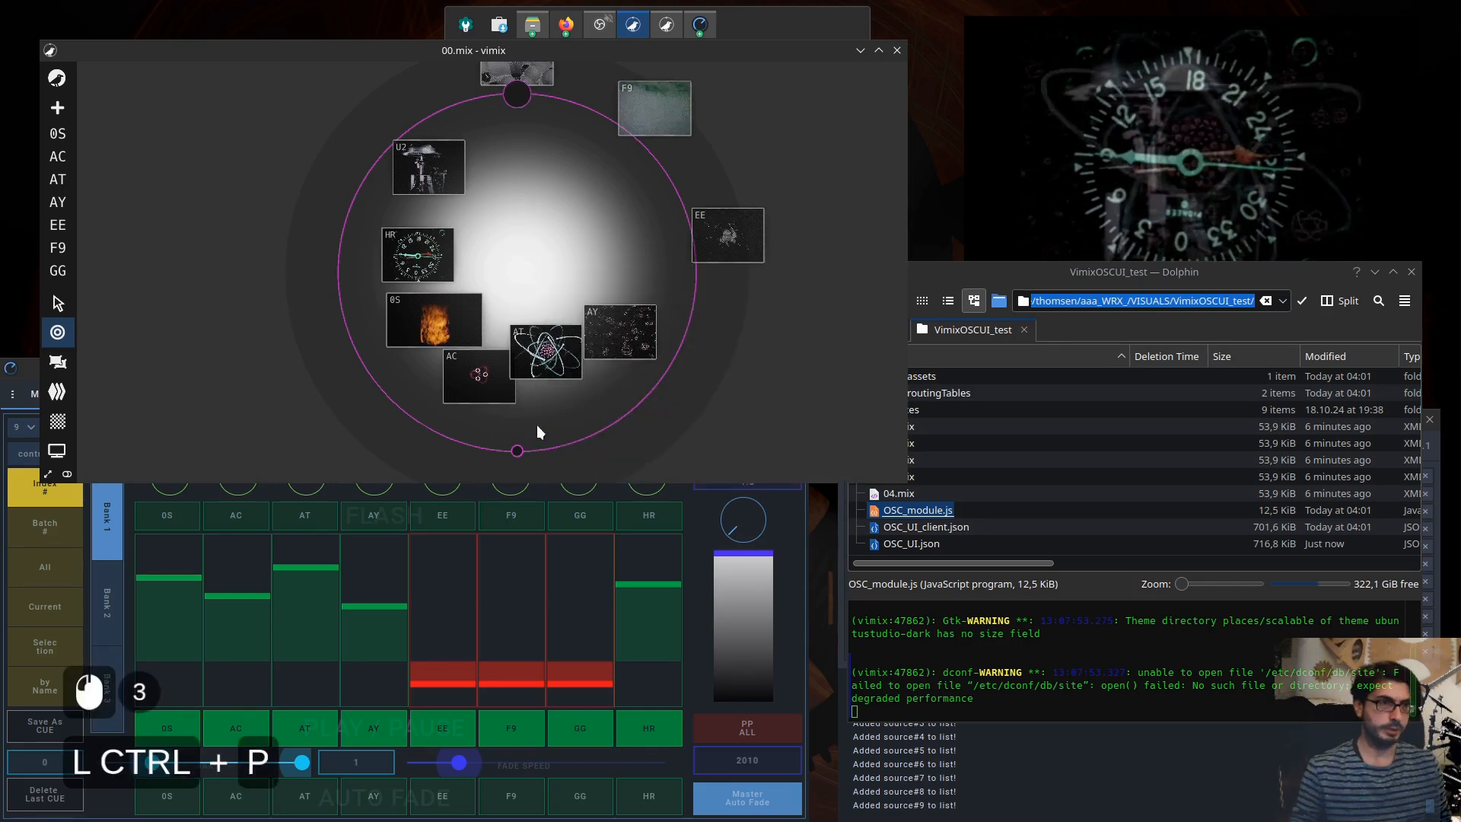
left_click_drag(451, 671, 450, 598)
- Shrink the vimix window and resize the Open Stage Control client so both fit without covering the mixing circle
left_click(845, 393)
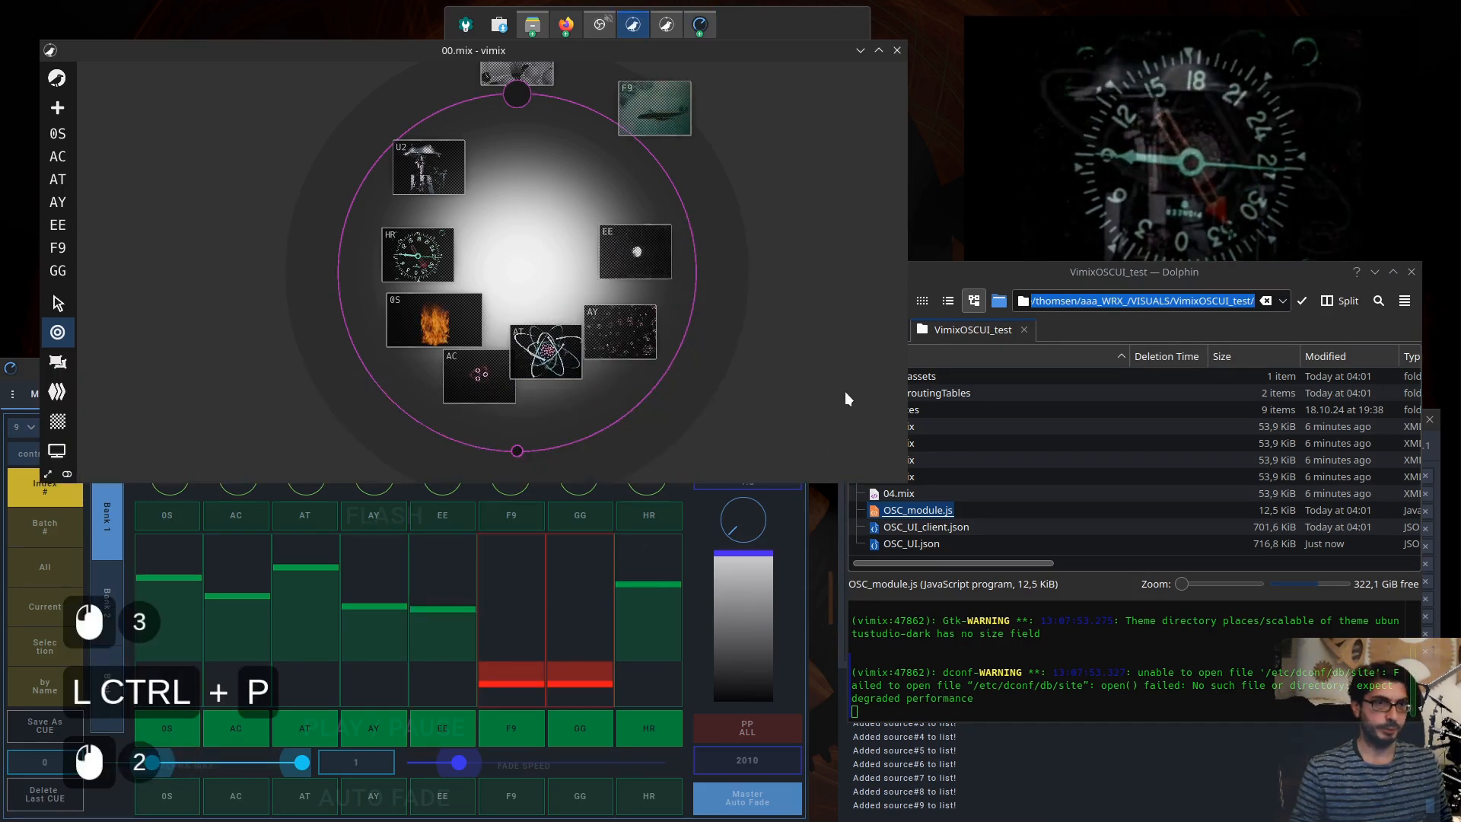
left_click_drag(851, 434, 717, 306)
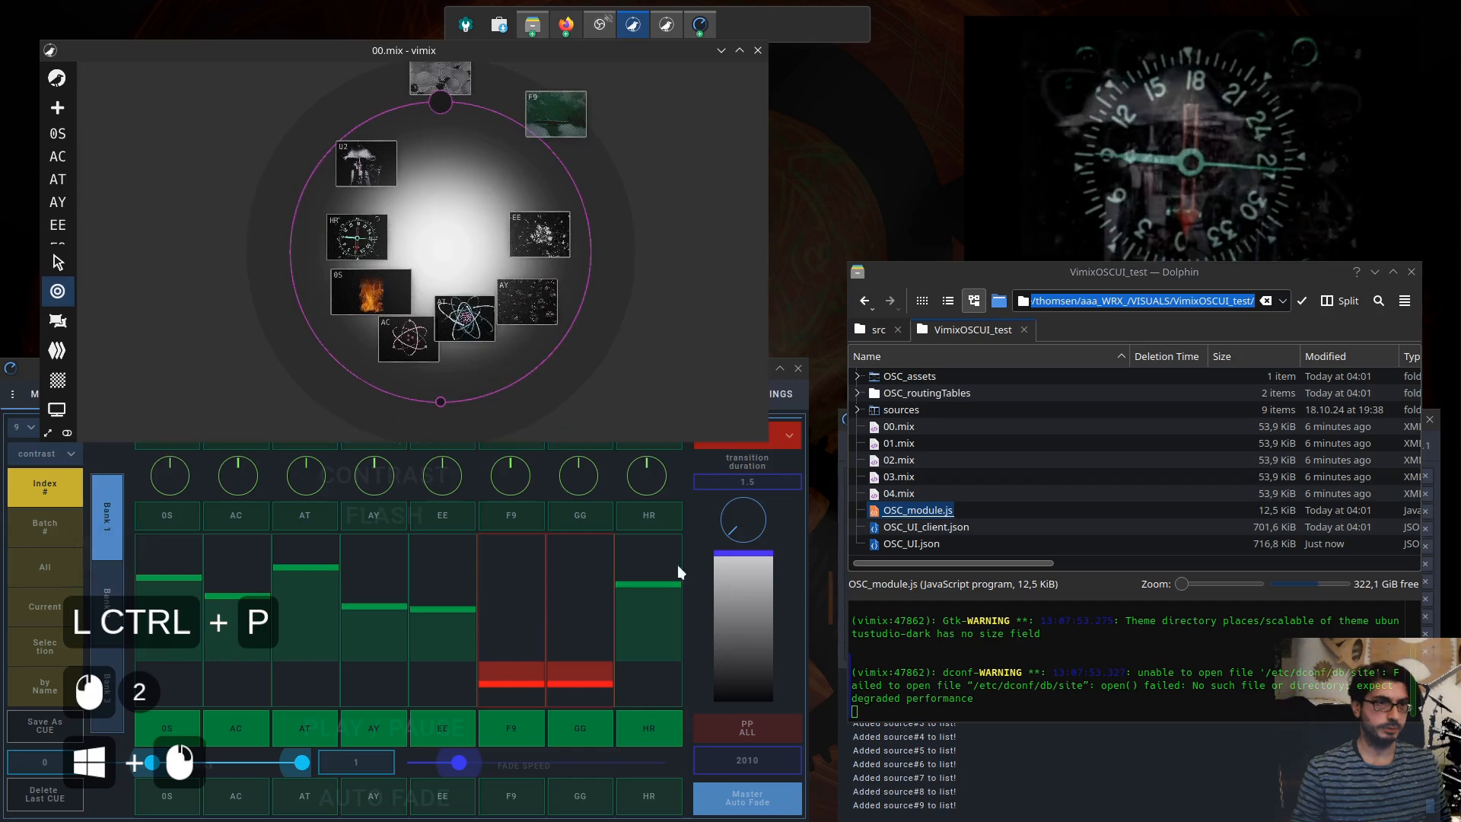
left_click(697, 509)
left_click_drag(698, 508, 765, 562)
- Raise the faders of sources F9, GG and EE and lower HR slightly in the client
left_click(559, 679)
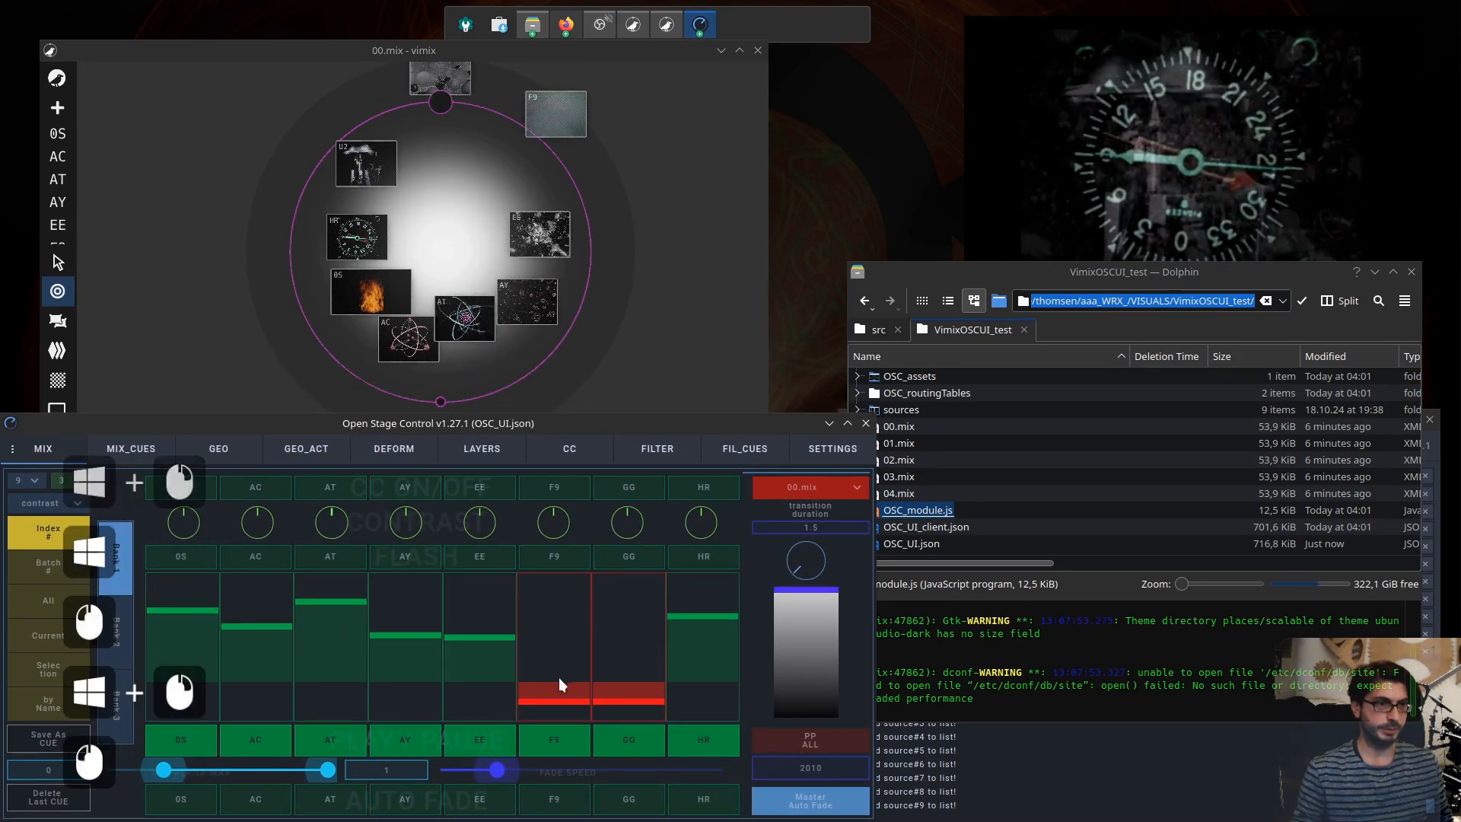
left_click_drag(560, 679, 555, 581)
left_click_drag(626, 640, 629, 557)
left_click_drag(686, 653, 688, 661)
left_click_drag(643, 657, 623, 639)
left_click_drag(531, 628, 470, 632)
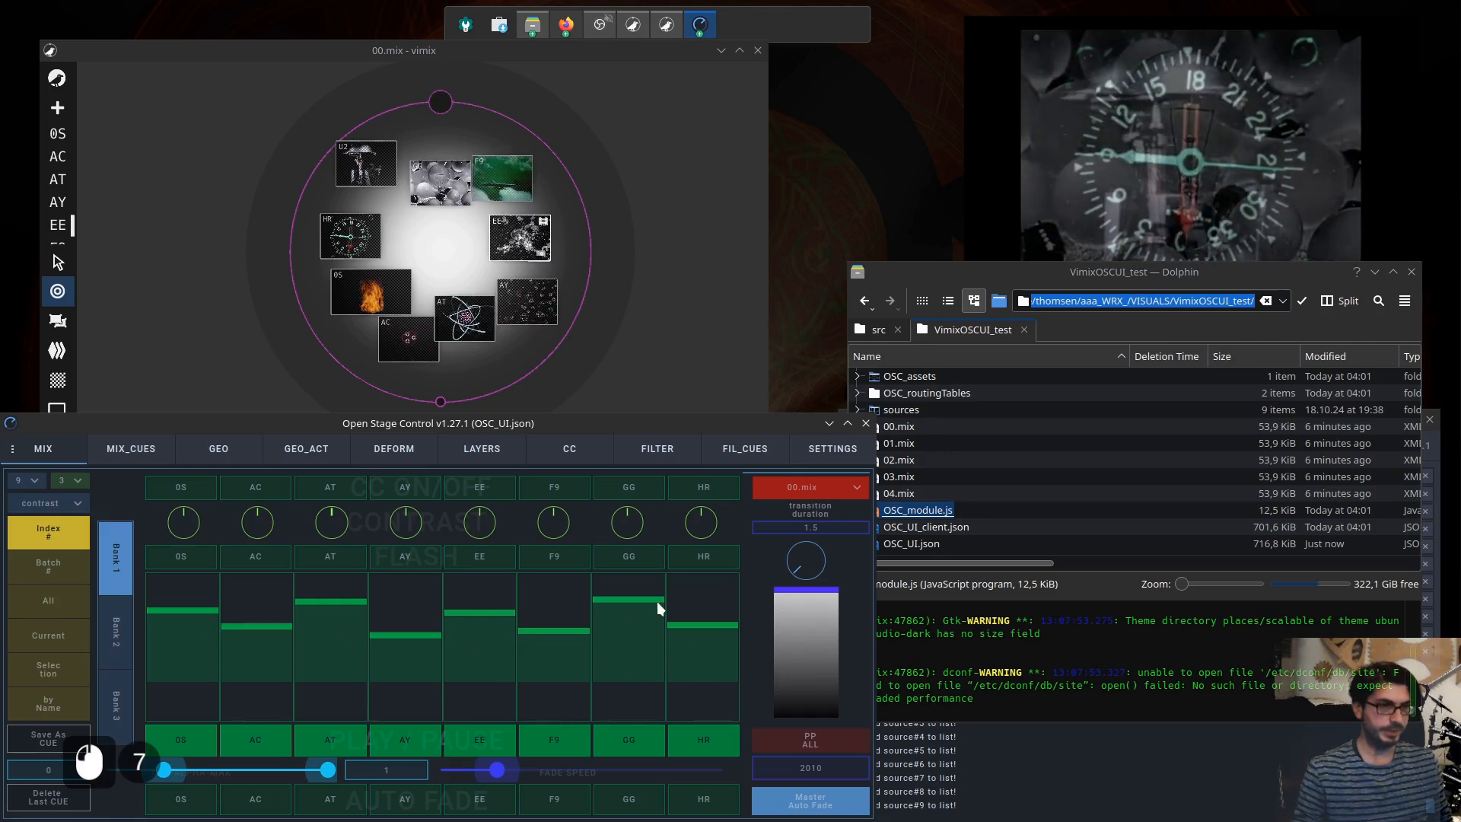
- Raise the fader of source U2 in mix bank 2, then check bank 3 and return to bank 1
left_click(112, 659)
left_click_drag(395, 649, 411, 614)
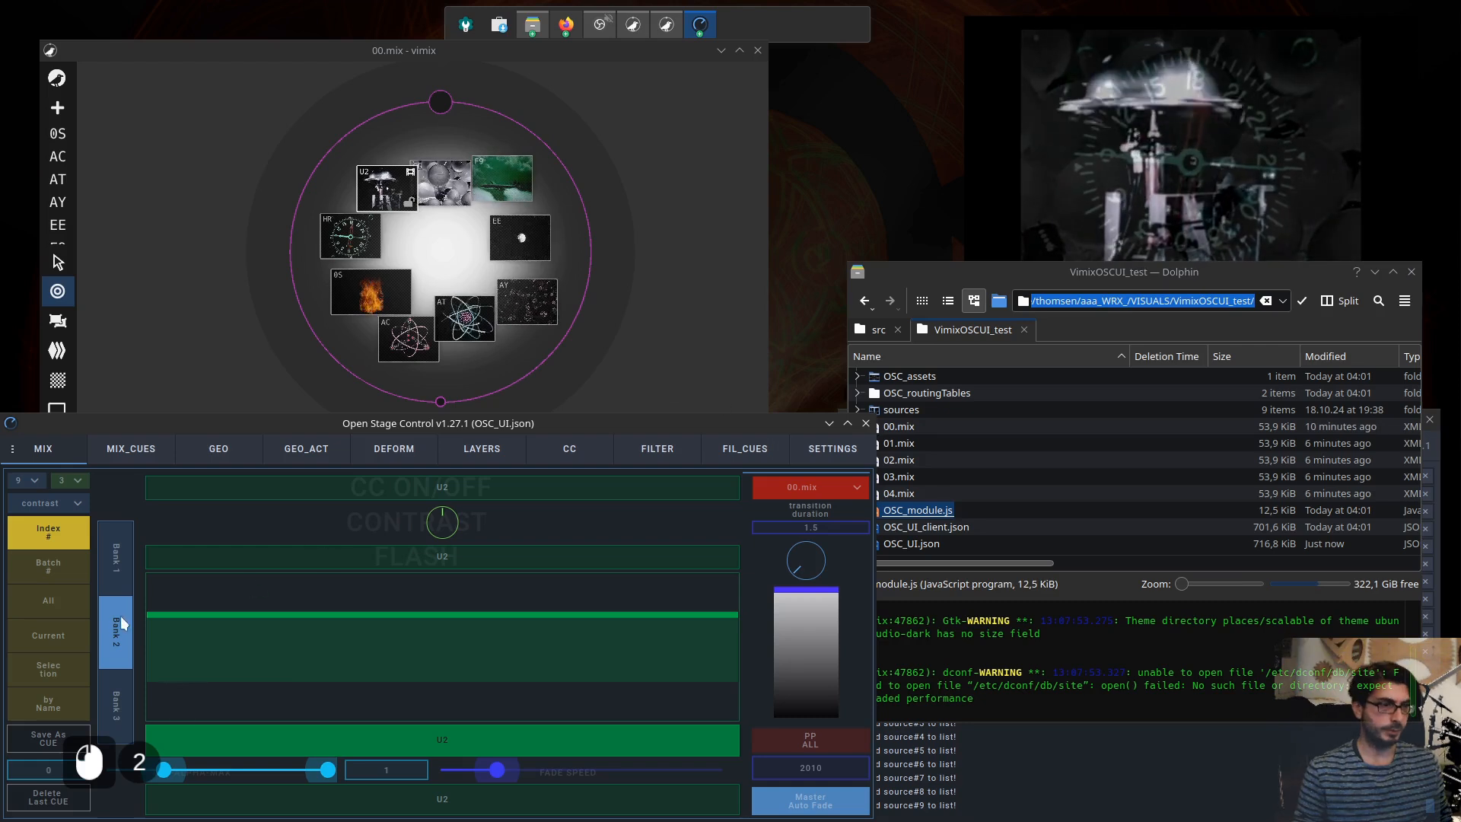
mouse_move(424, 626)
left_mouse_down()
mouse_move(423, 646)
mouse_move(403, 609)
left_mouse_up()
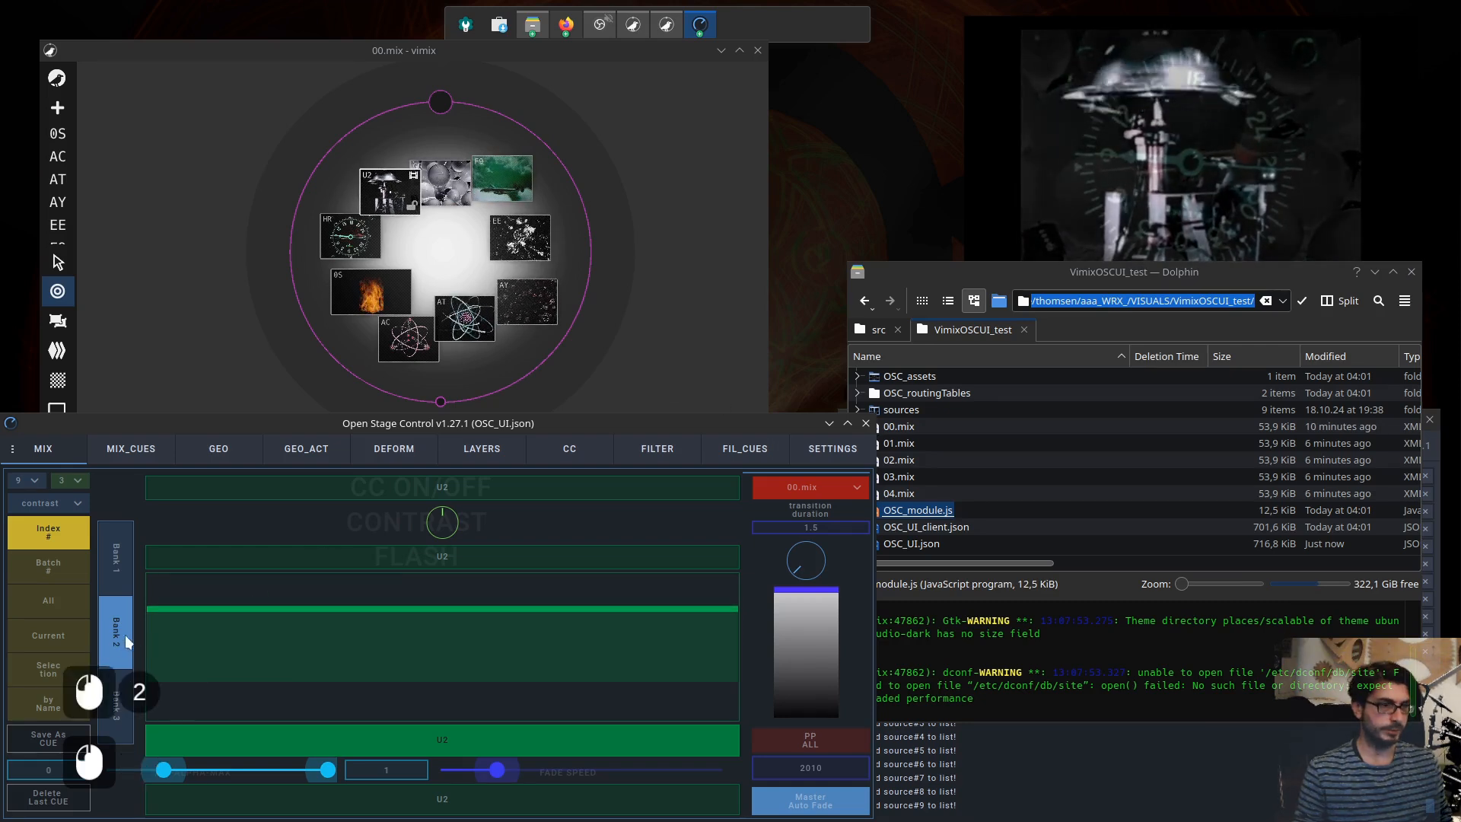
left_click(108, 704)
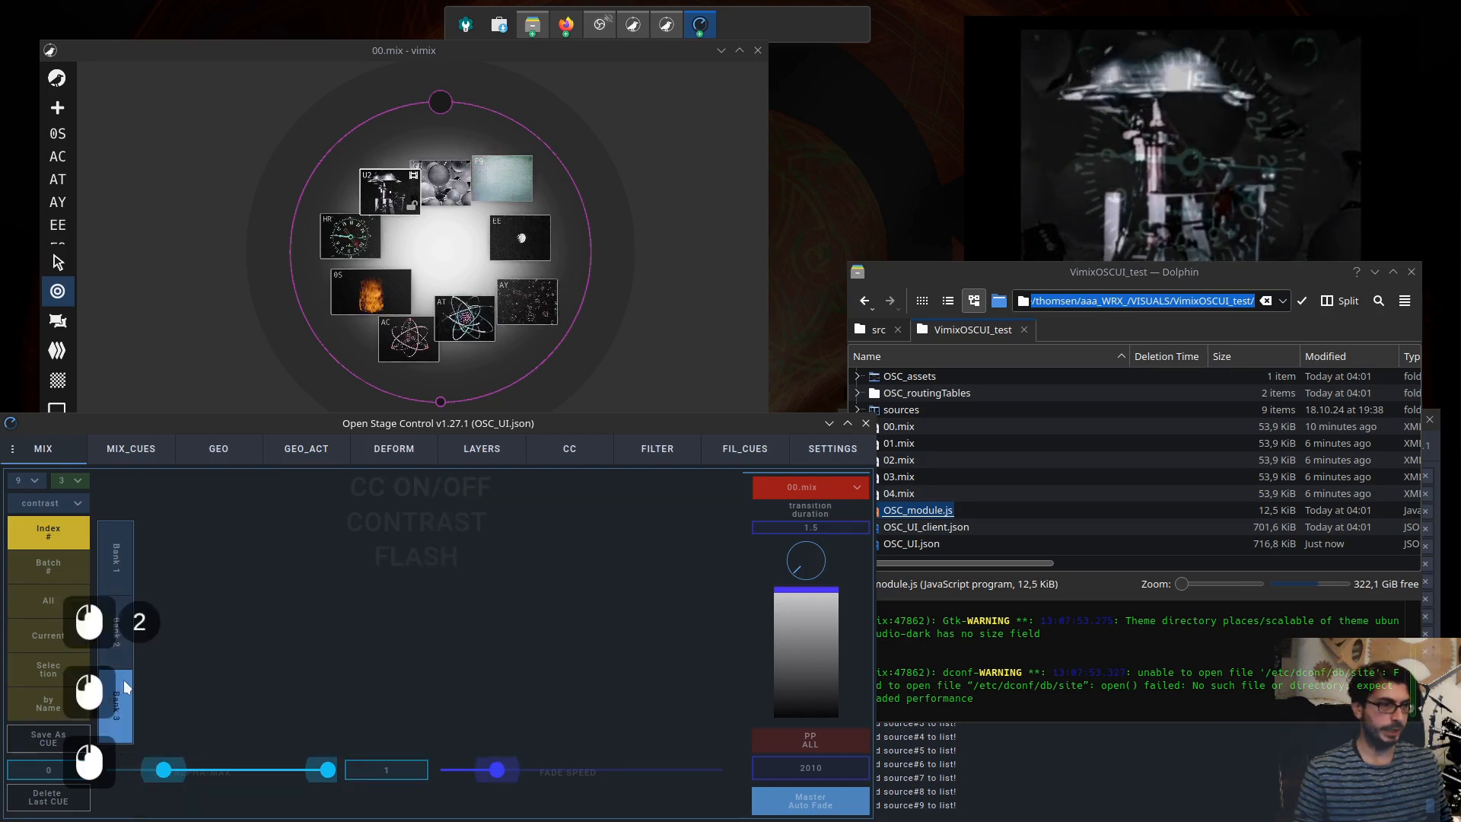
left_click(118, 638)
left_click(124, 557)
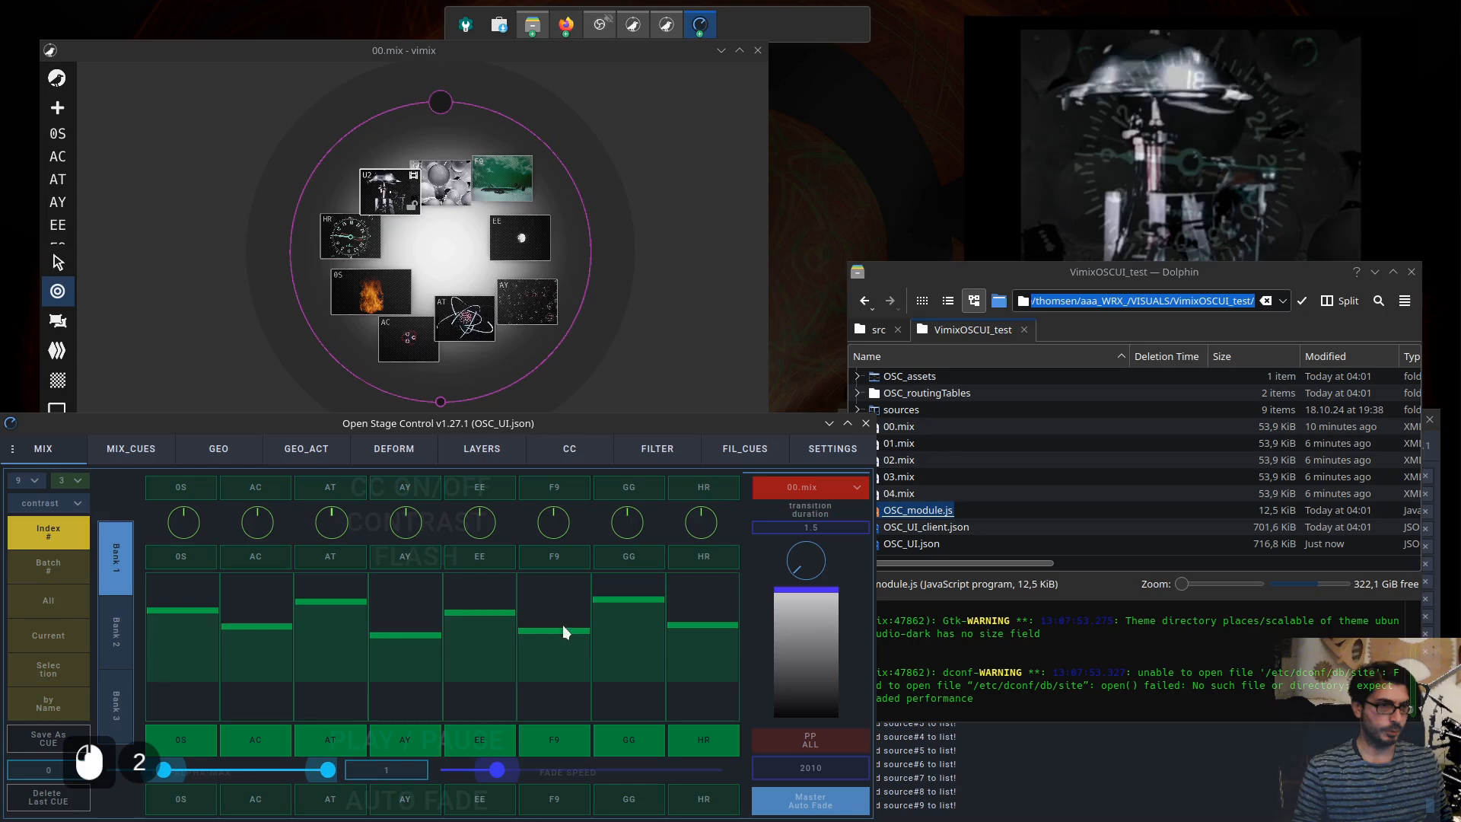
- Set the maximum sources per bank to 5 and page through the three mix banks, ending on bank 1
left_click(837, 450)
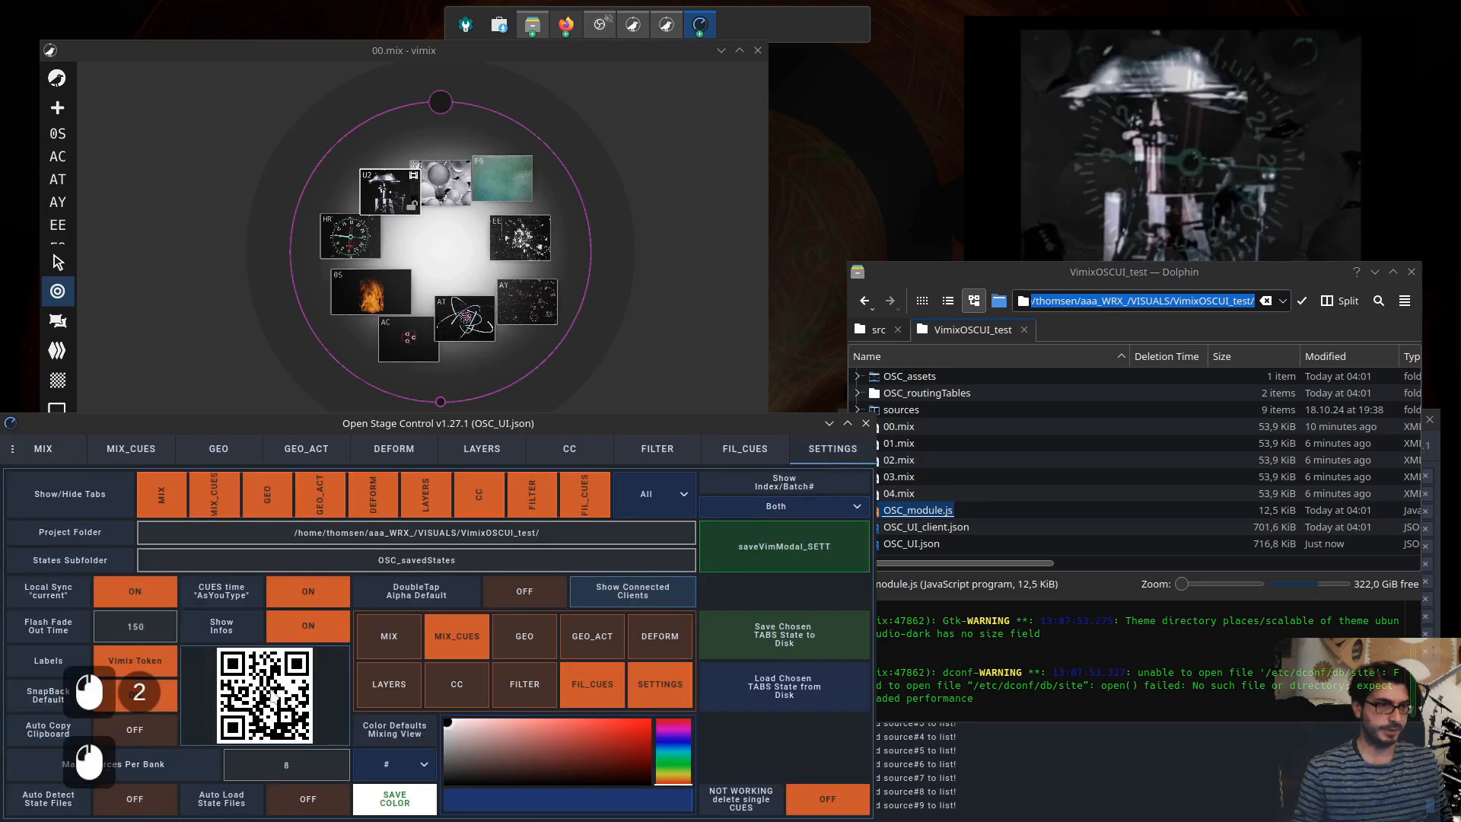
left_click(298, 765)
double_click(301, 765)
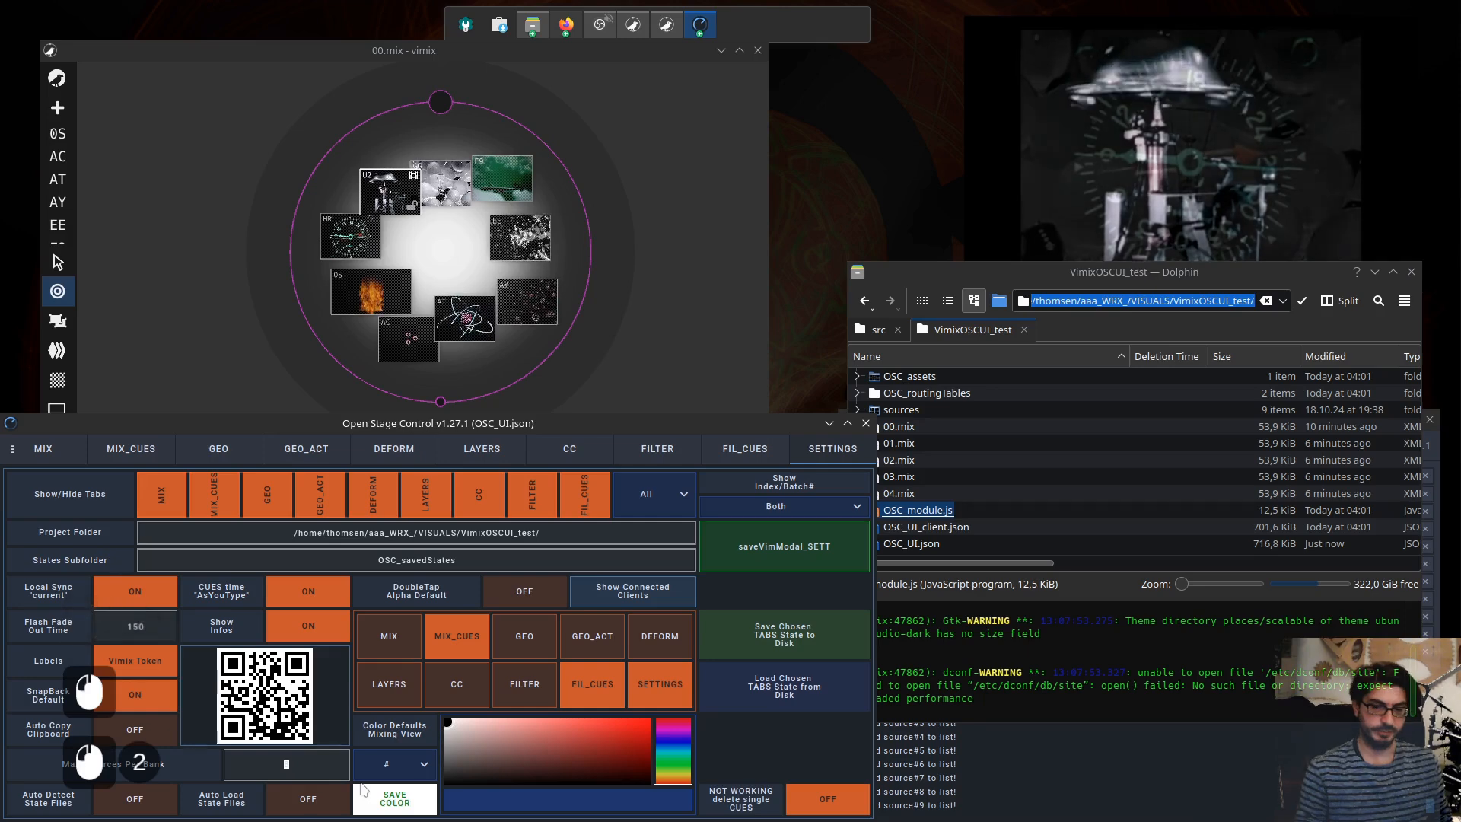
type("5")
key("KP_Enter")
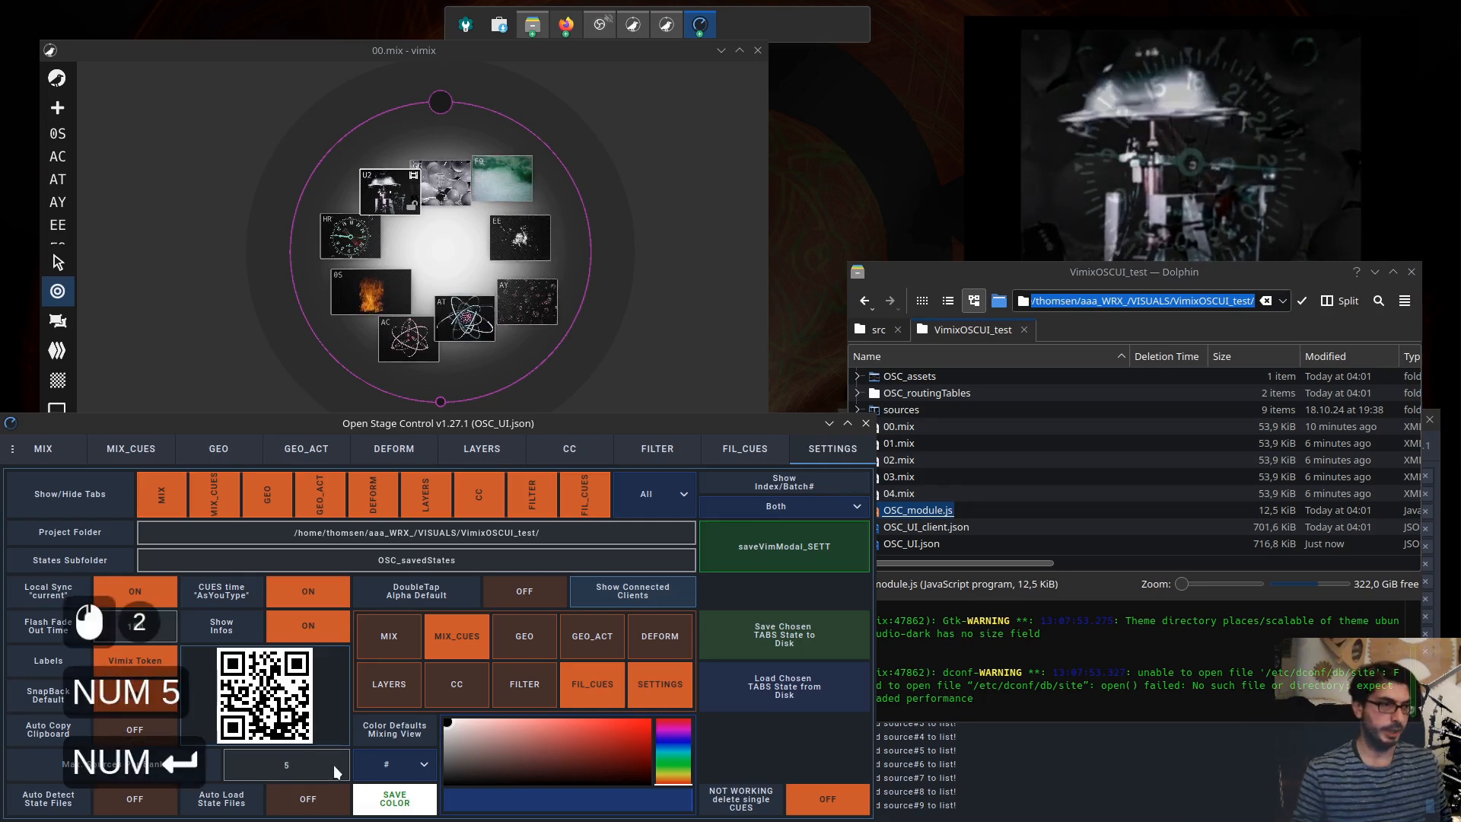
left_click(44, 449)
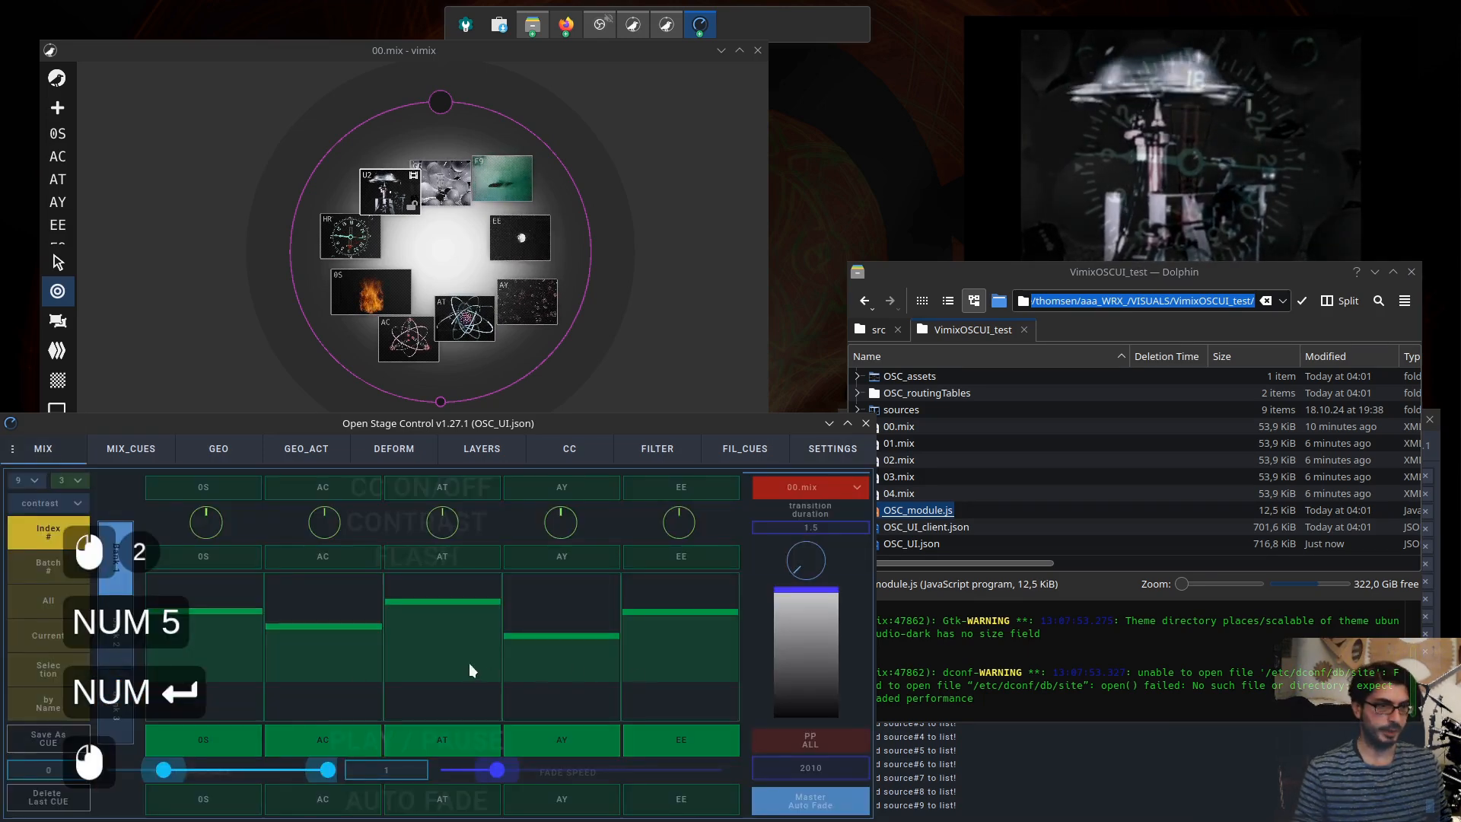
left_click(116, 639)
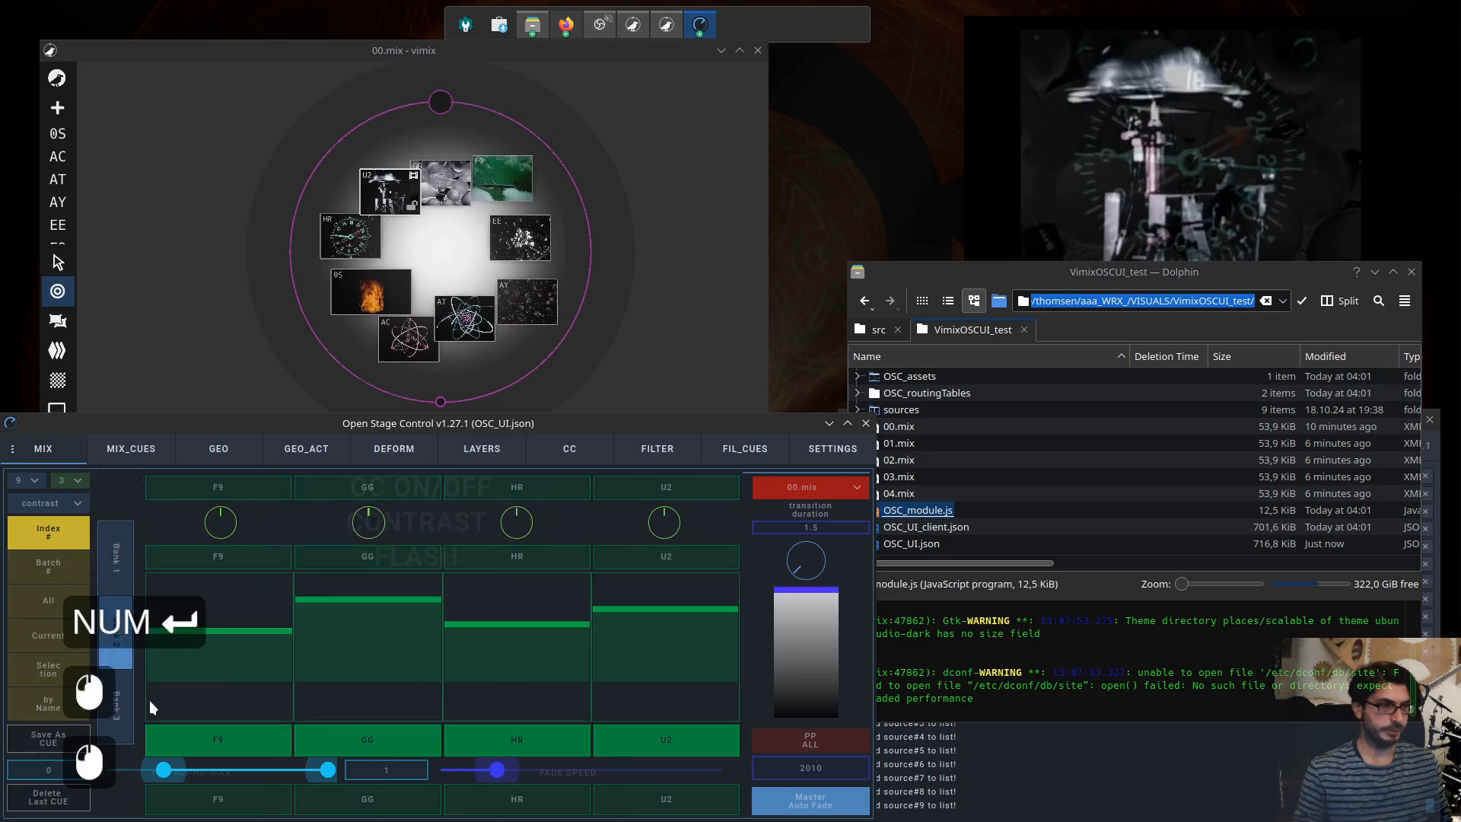
left_click(117, 706)
left_click(117, 631)
left_click(117, 571)
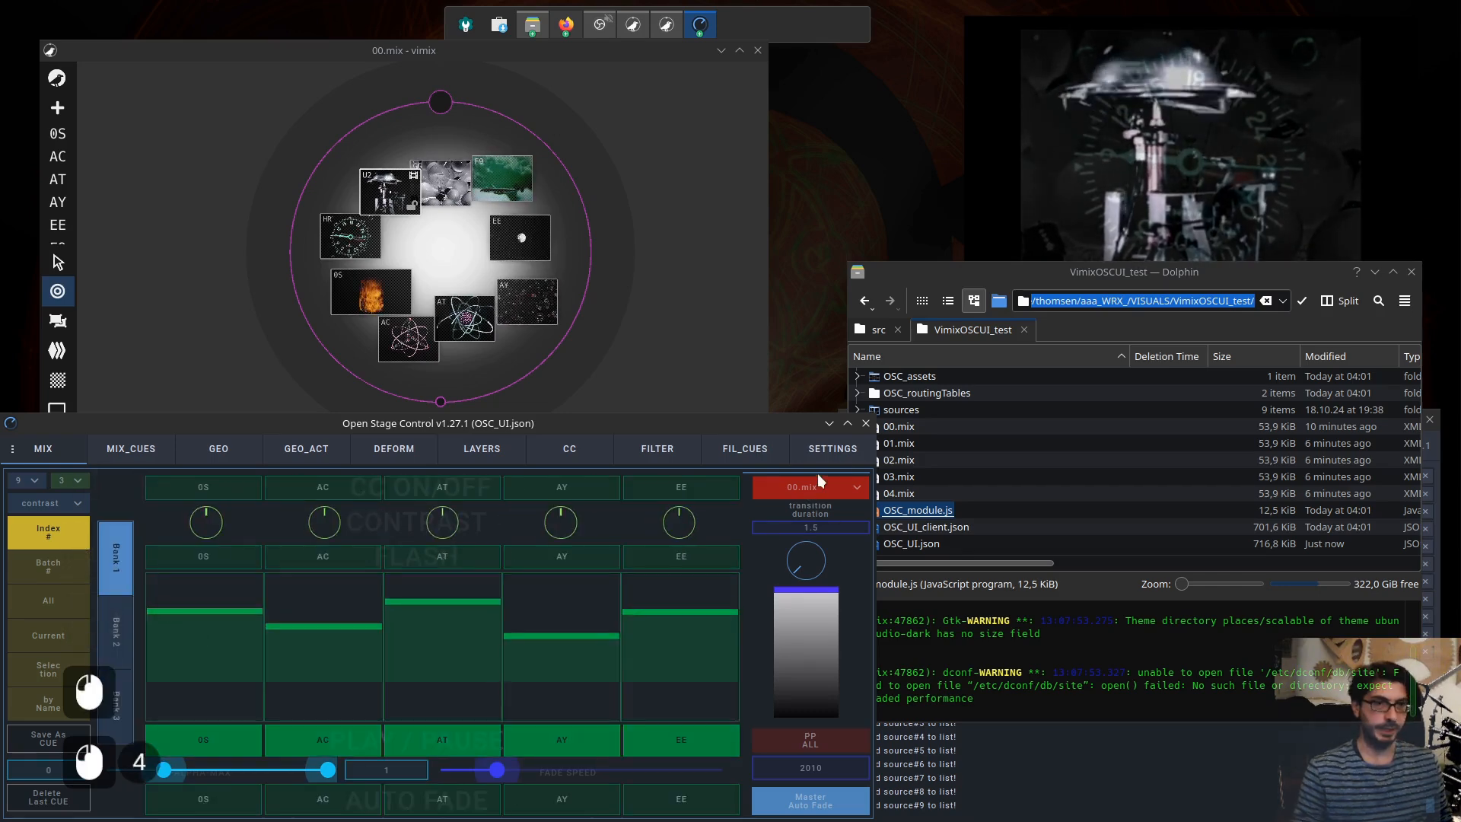
- Reduce the maximum sources per bank to 3 and page through the mix banks again, returning to bank 1
left_click(833, 459)
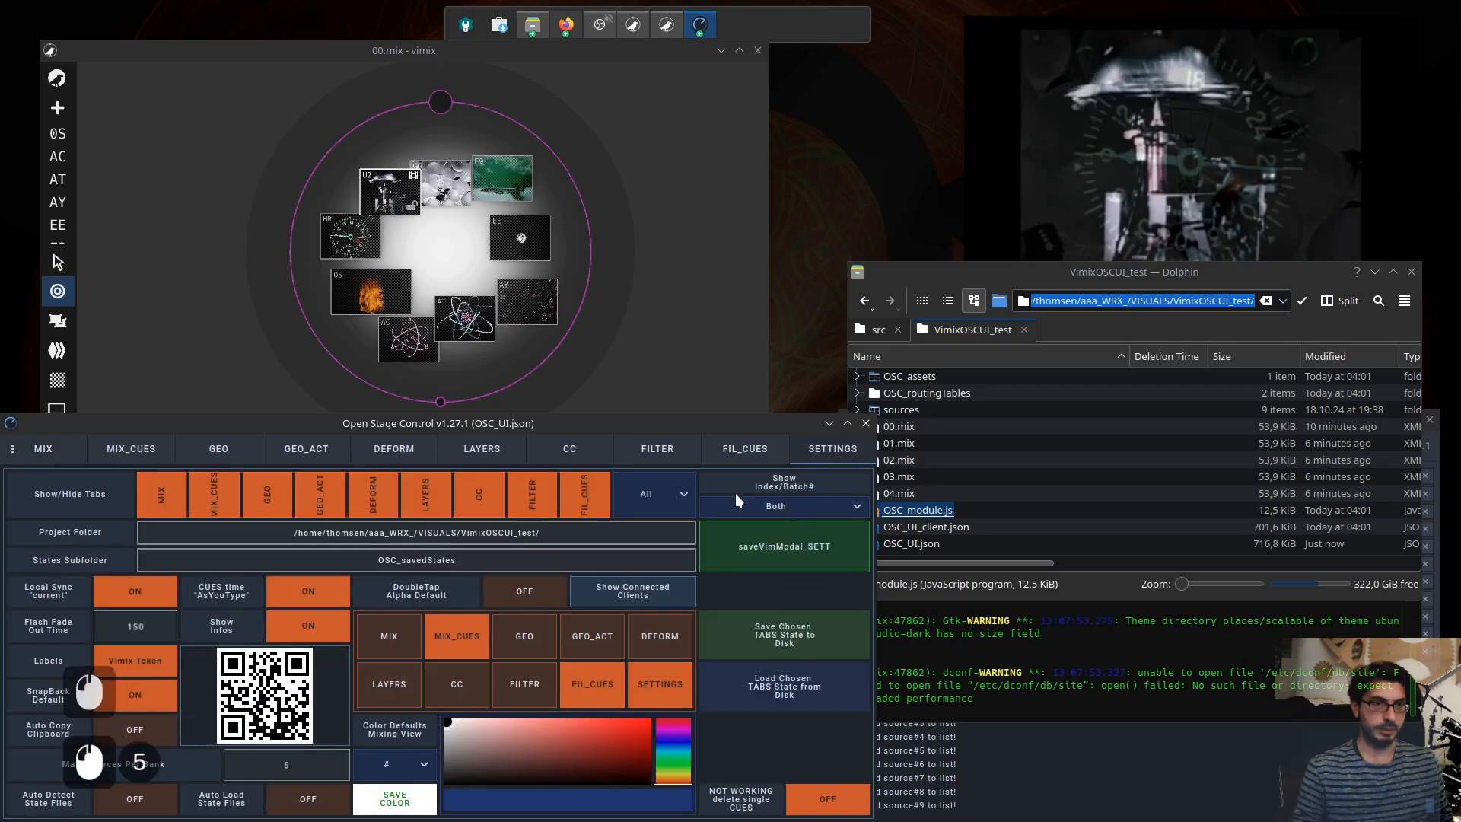
left_click(303, 769)
key("BackSpace")
type("3")
key("KP_Enter")
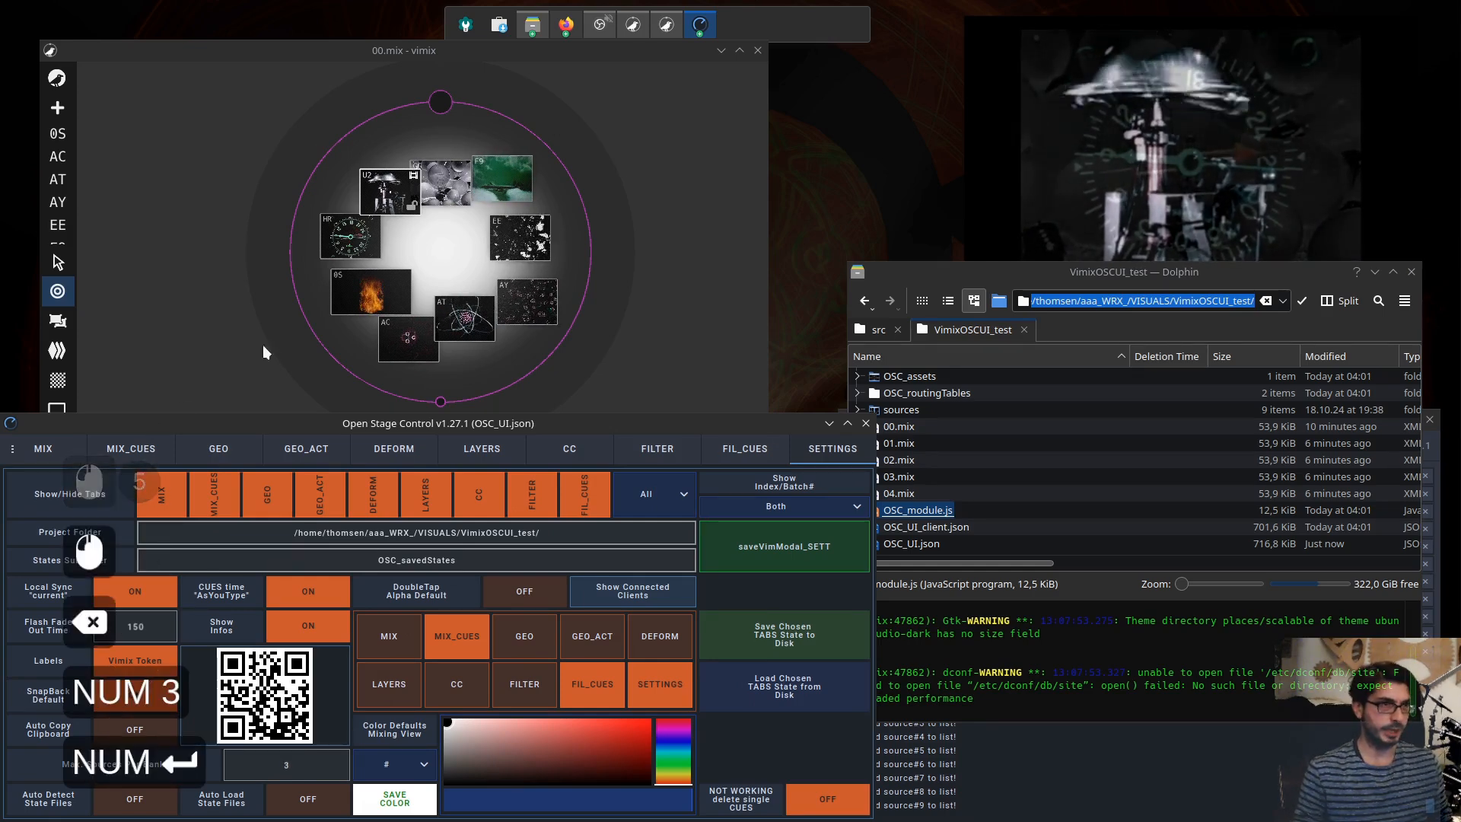
left_click(65, 462)
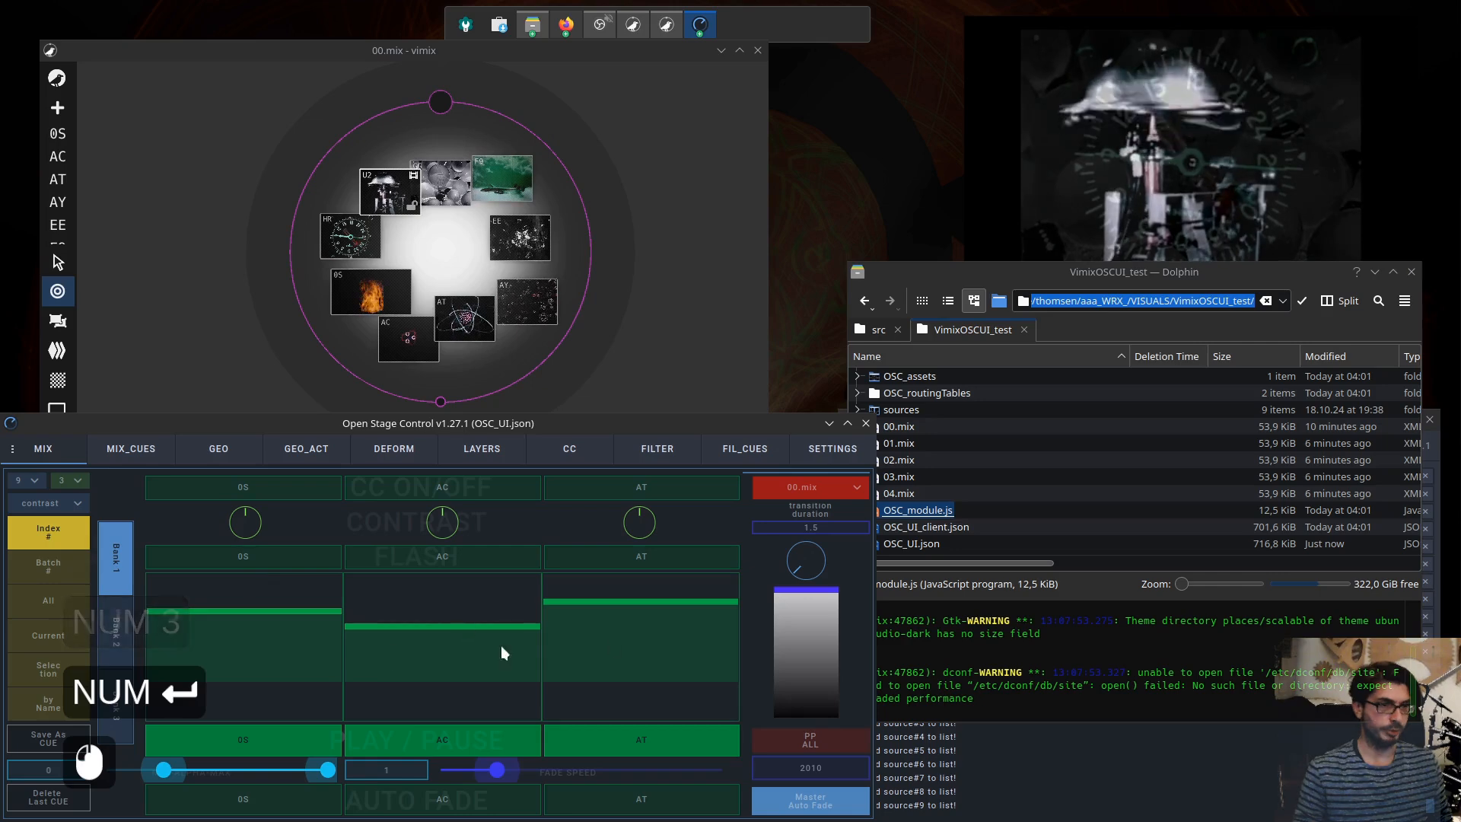
left_click(120, 635)
left_click(118, 703)
left_click(116, 635)
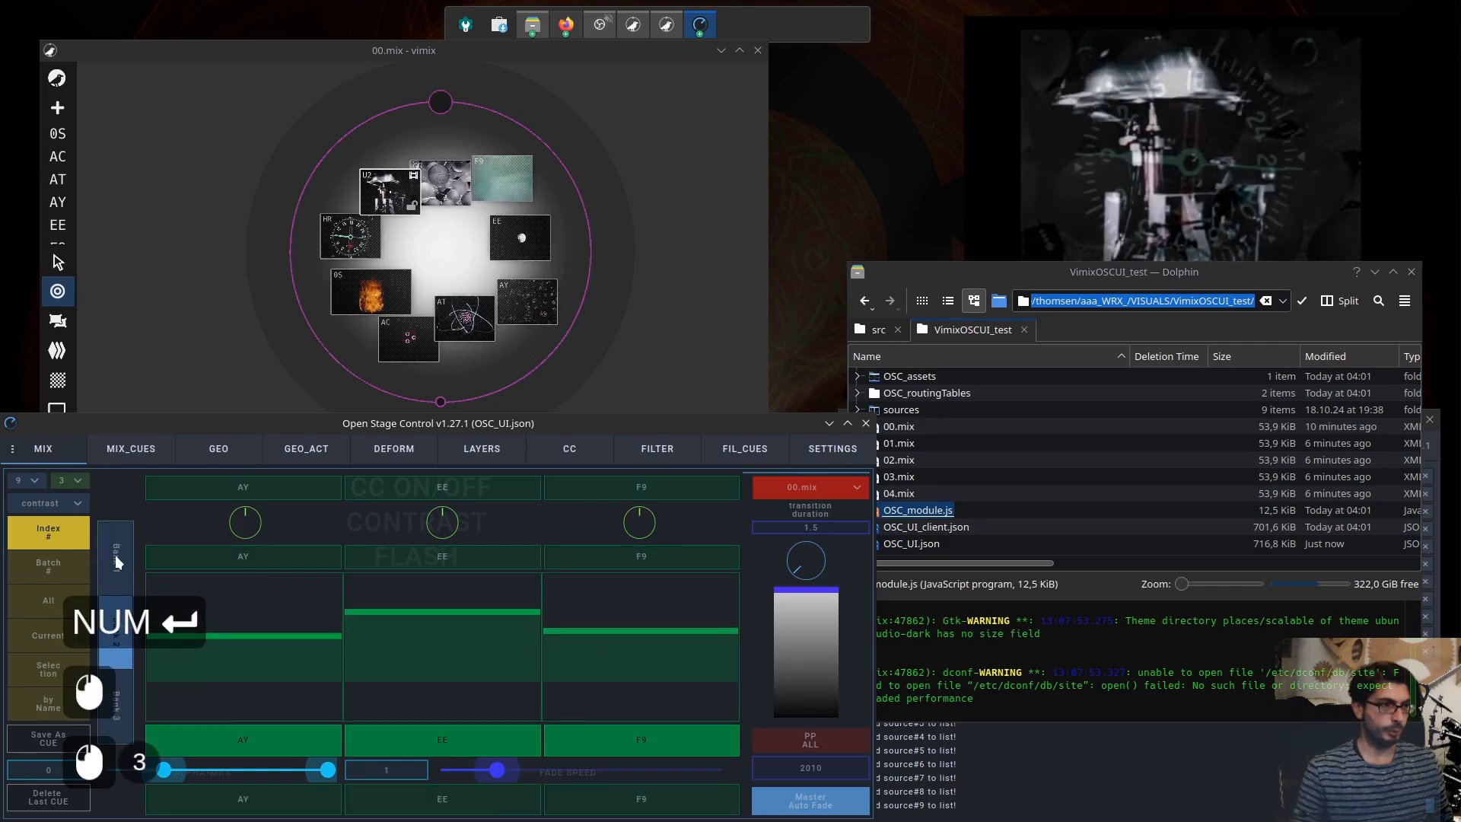
left_click(116, 560)
- Set the maximum sources per bank to 8 in the client's settings
left_click(833, 450)
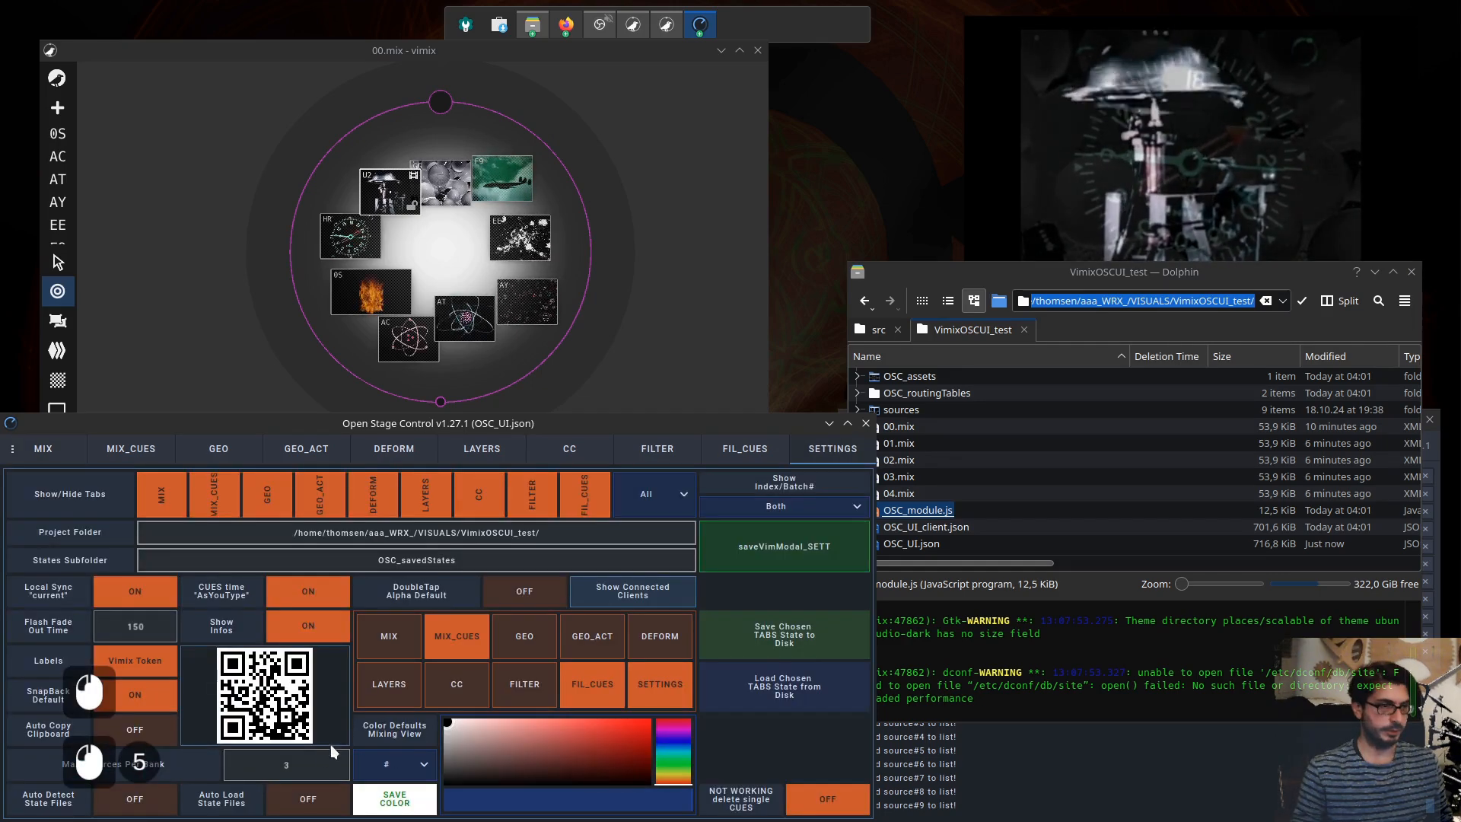
left_click(294, 765)
key("BackSpace")
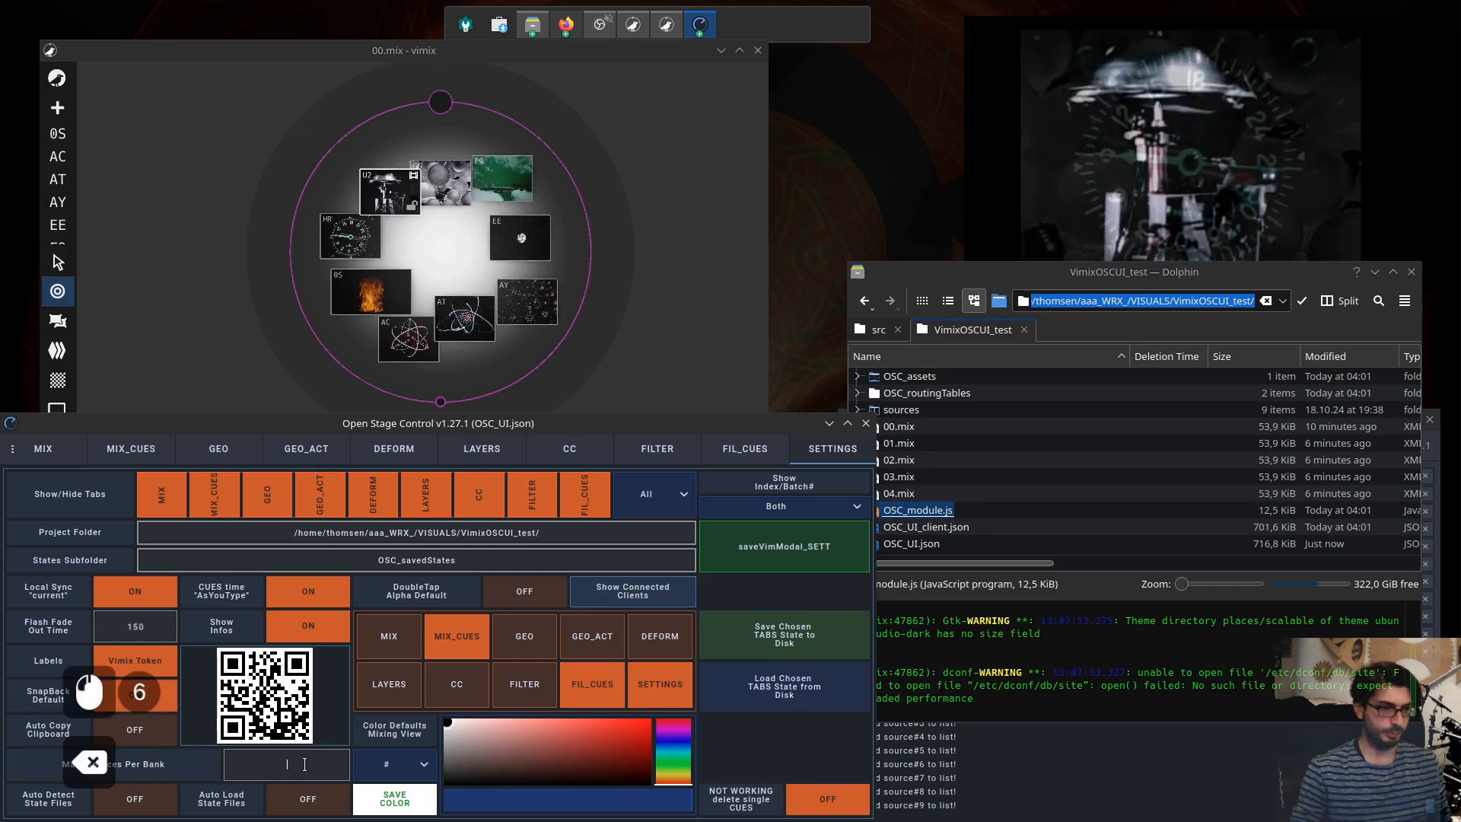
type("8")
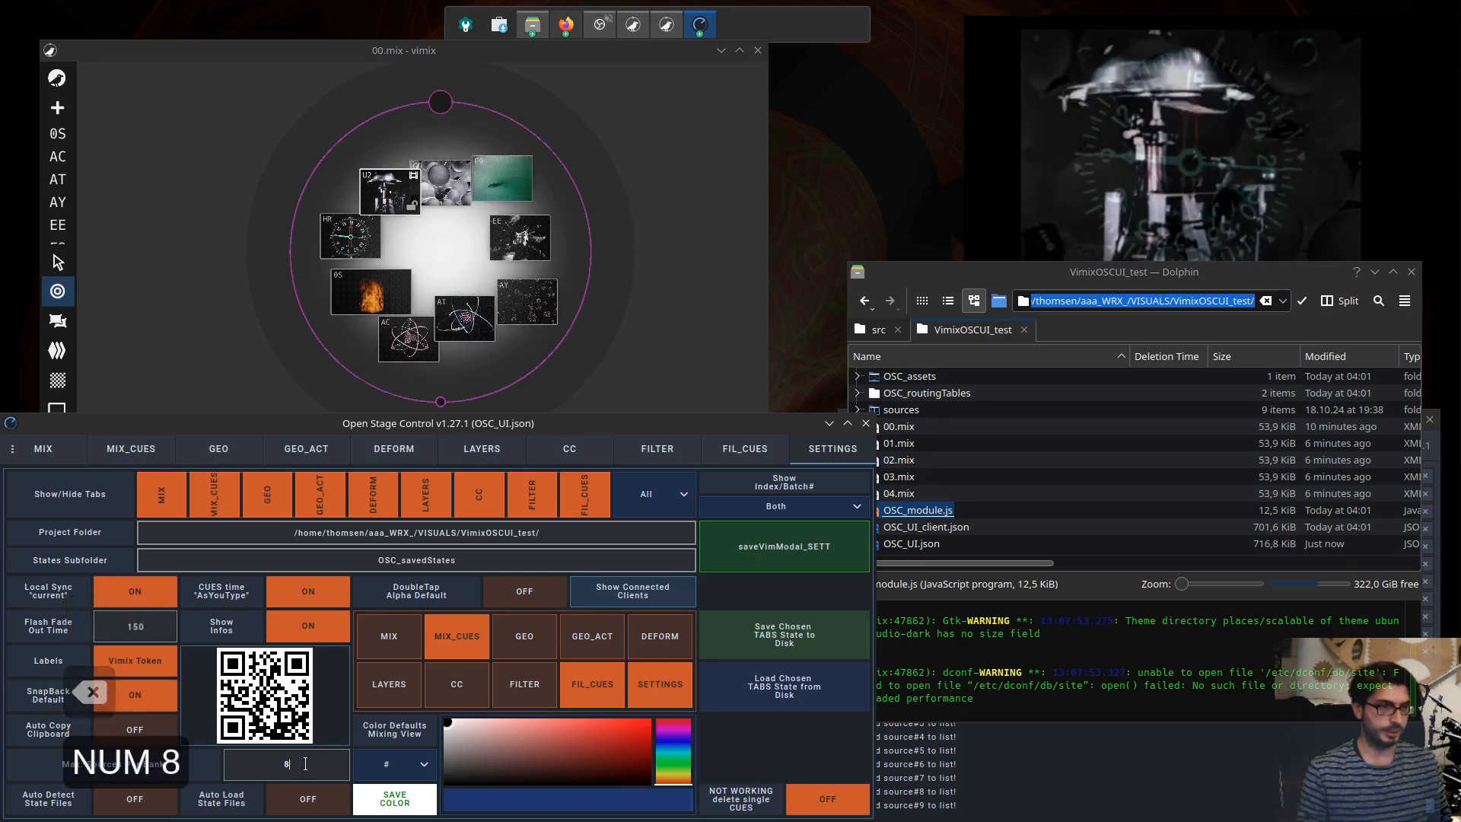
key("KP_Enter")
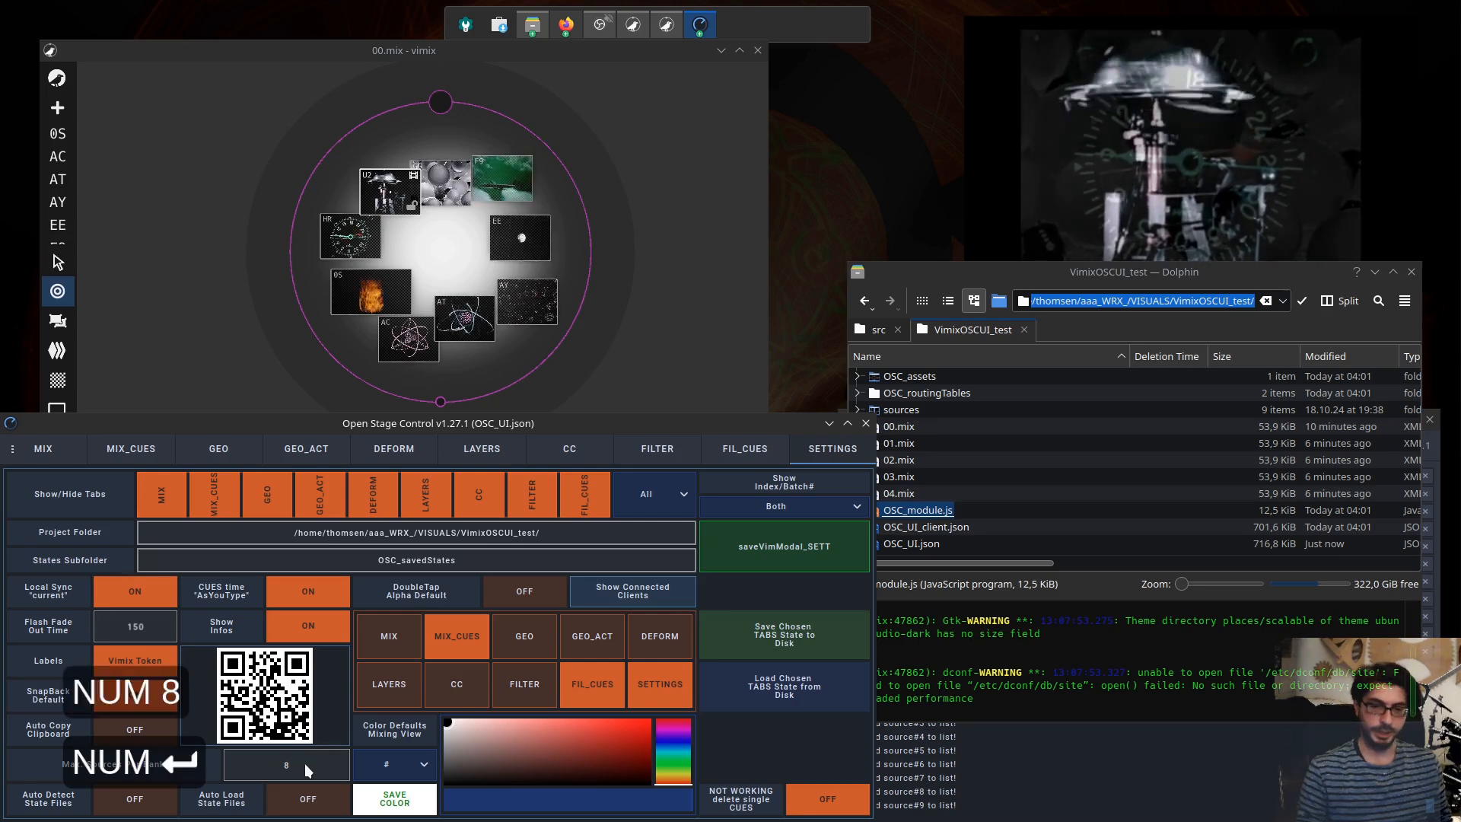
- In the mix controls, raise sources 0S, AY and EE, lower AC and AT, and slightly lower U2 in bank 2
left_click(52, 453)
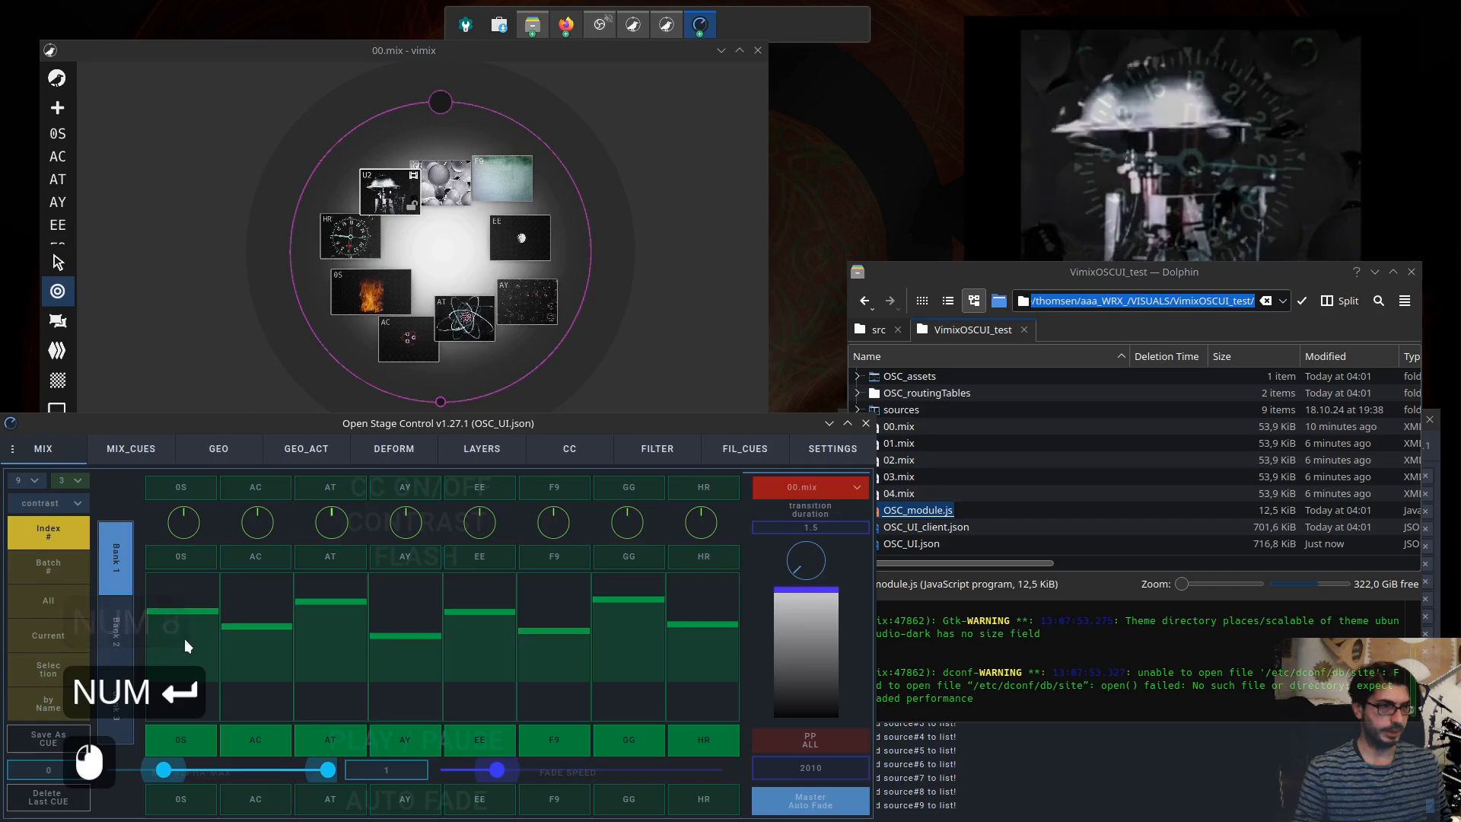
left_click_drag(183, 640, 185, 614)
left_click_drag(261, 639, 262, 646)
left_click_drag(327, 629, 327, 646)
left_click_drag(449, 668, 419, 619)
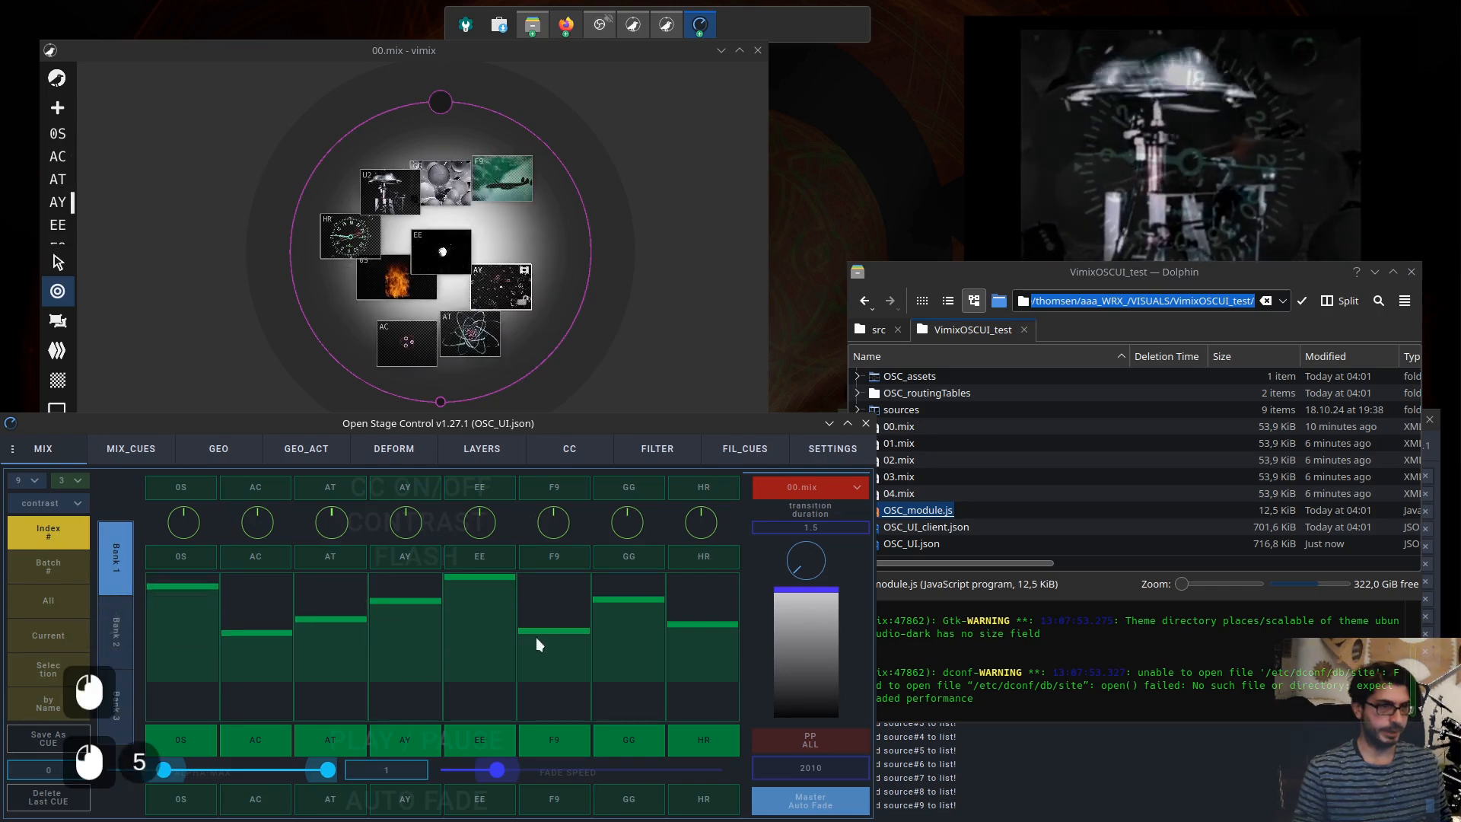
left_click(120, 642)
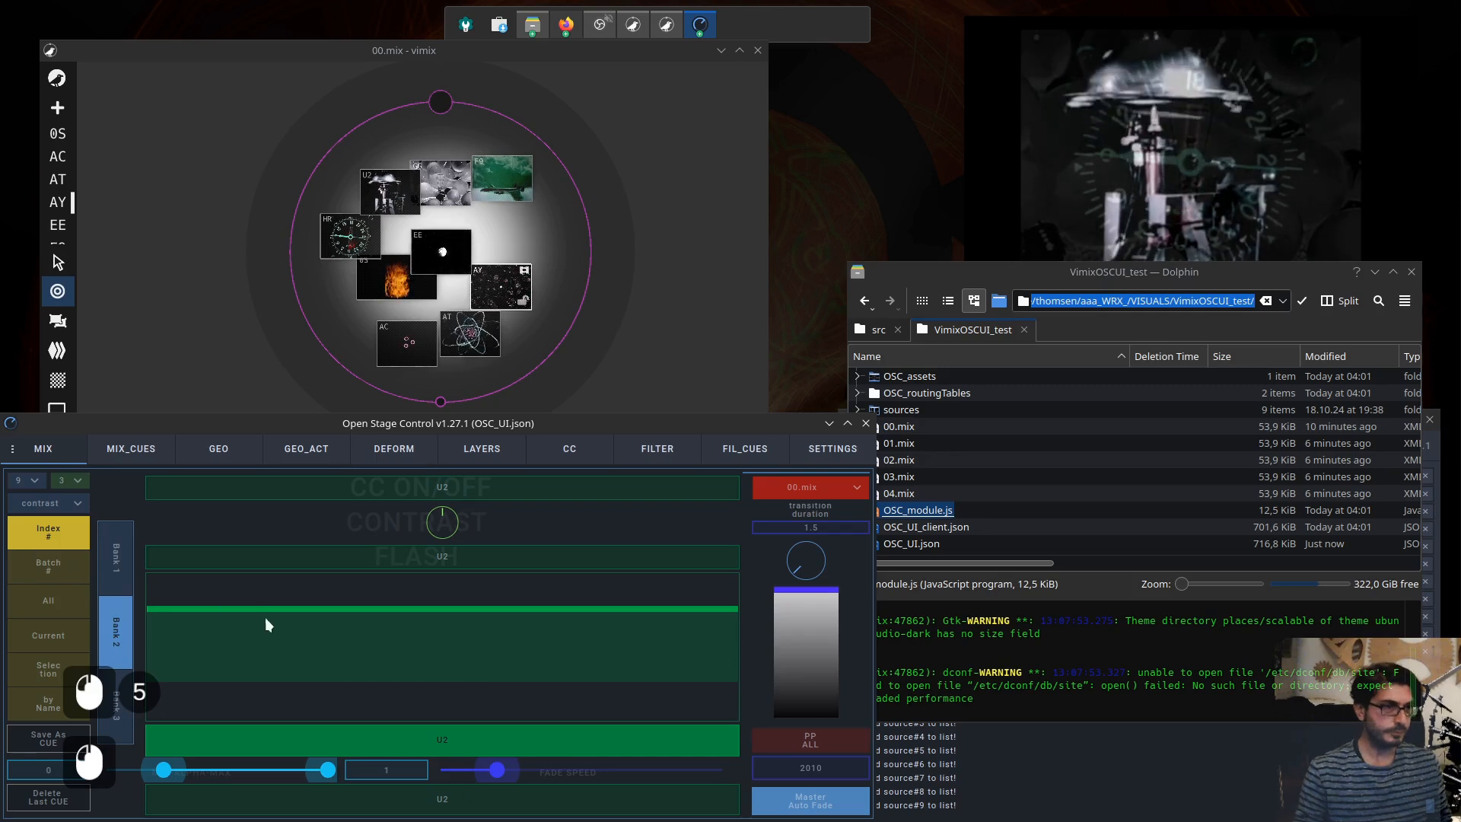
left_click_drag(295, 630, 293, 639)
- Switch the mix controls to Batch mode, clear the source selection in vimix, and page through the batch banks back to bank 1
left_click(59, 572)
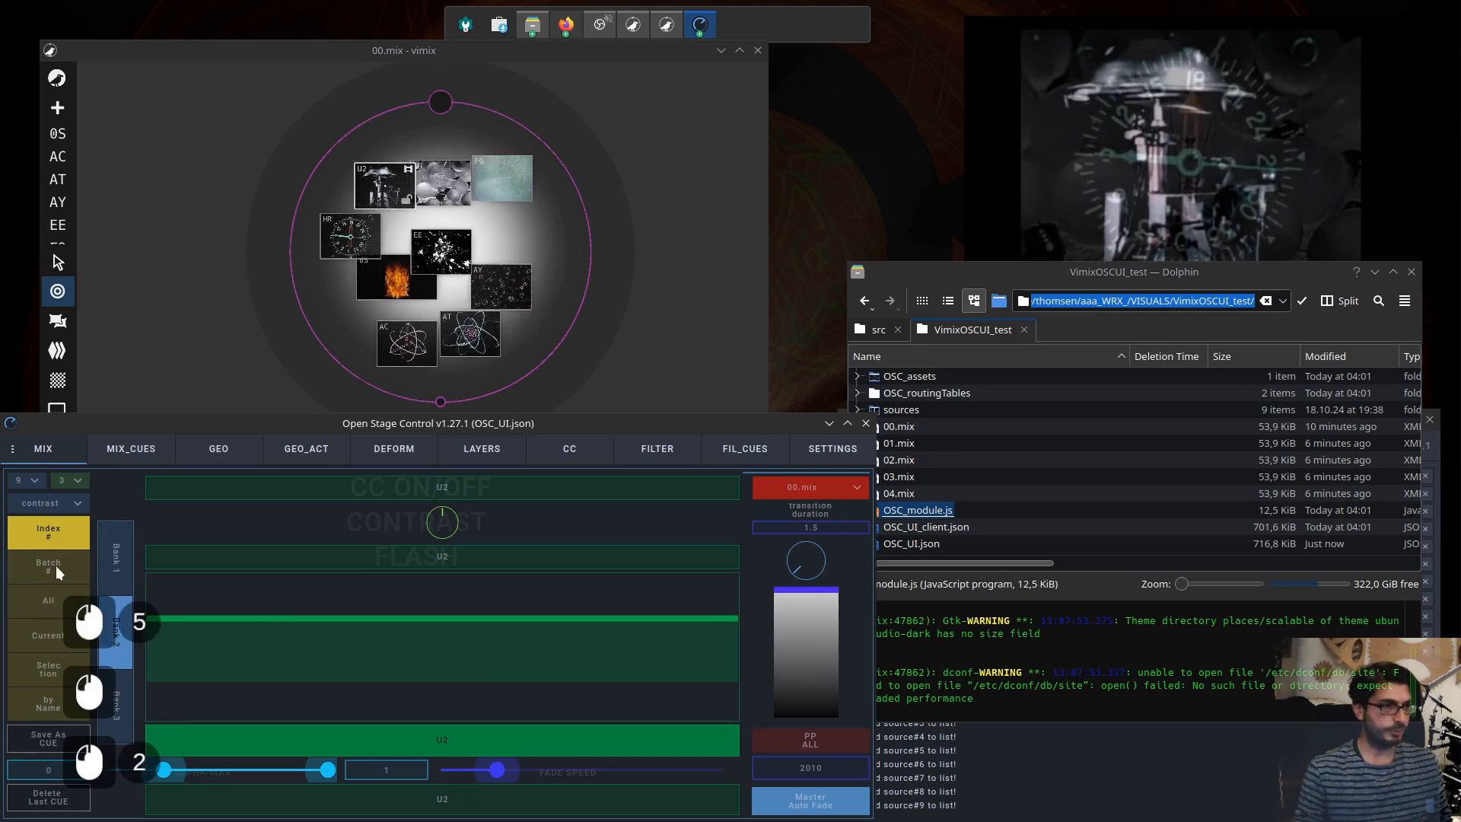
left_click(664, 288)
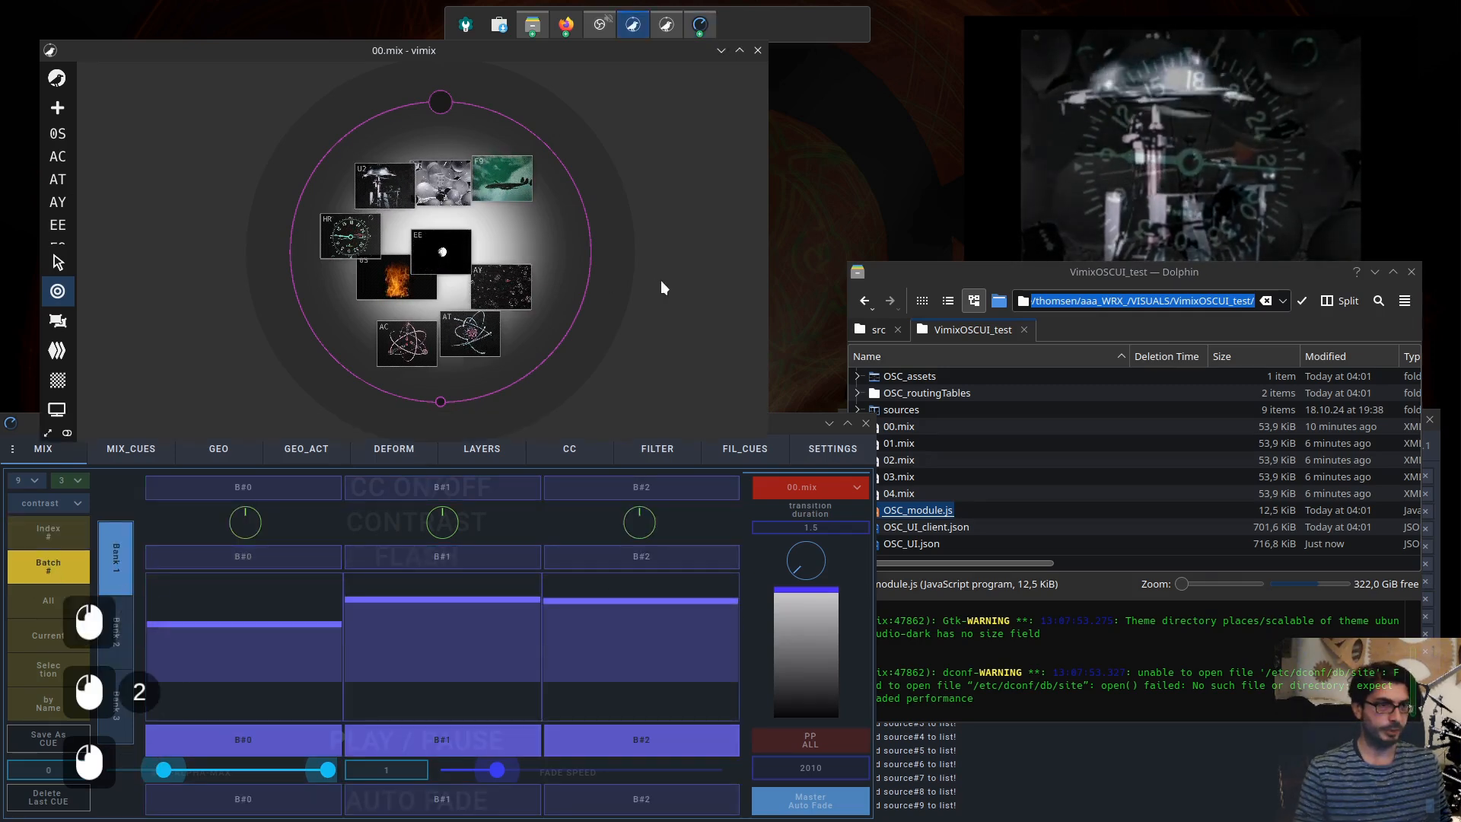
left_click(126, 654)
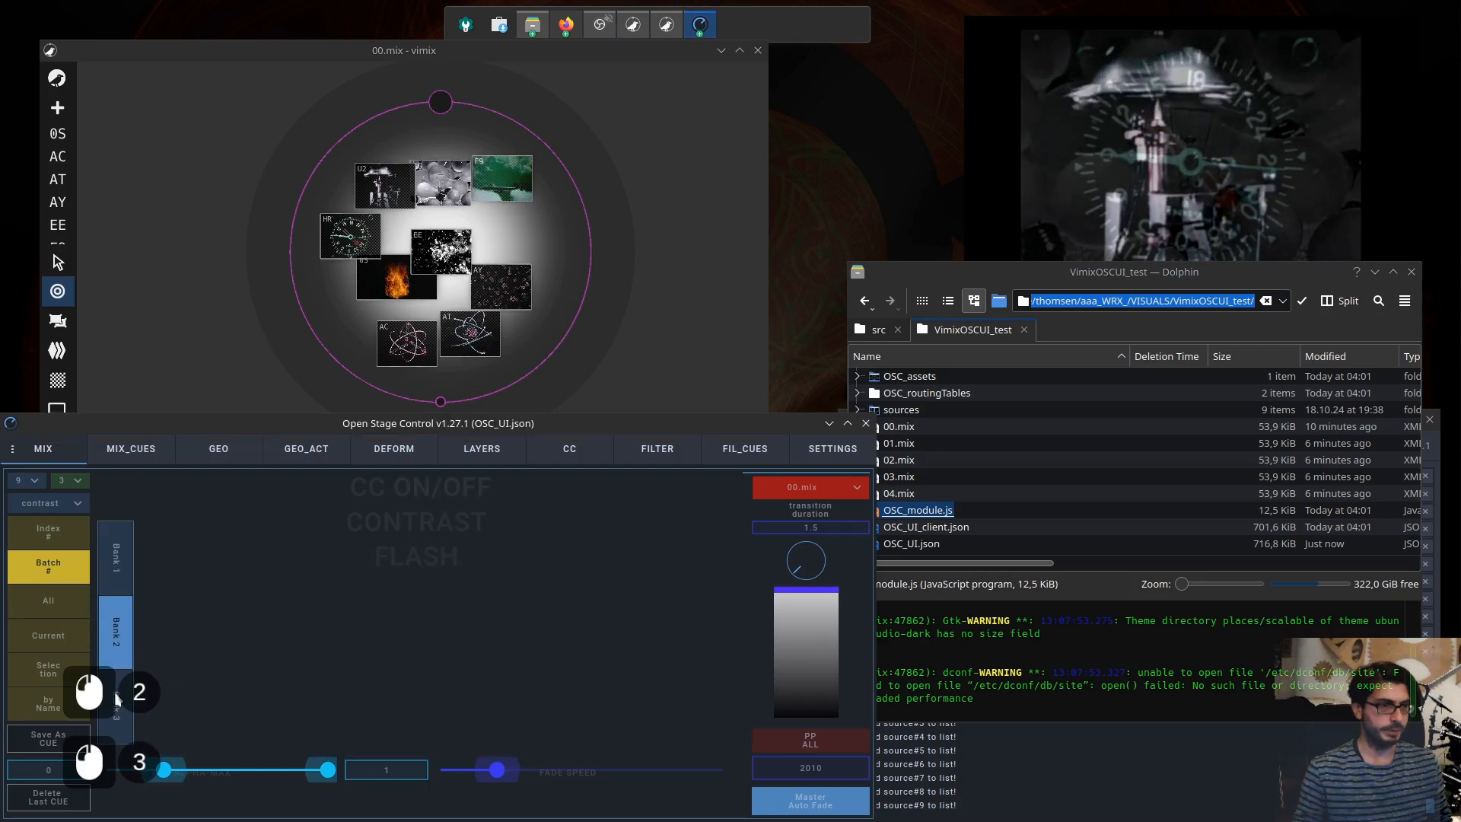
left_click(115, 692)
left_click(118, 633)
left_click(121, 567)
- Show vimix's player window, inspect the batches listed under its user selection, and close the player
left_click(555, 238)
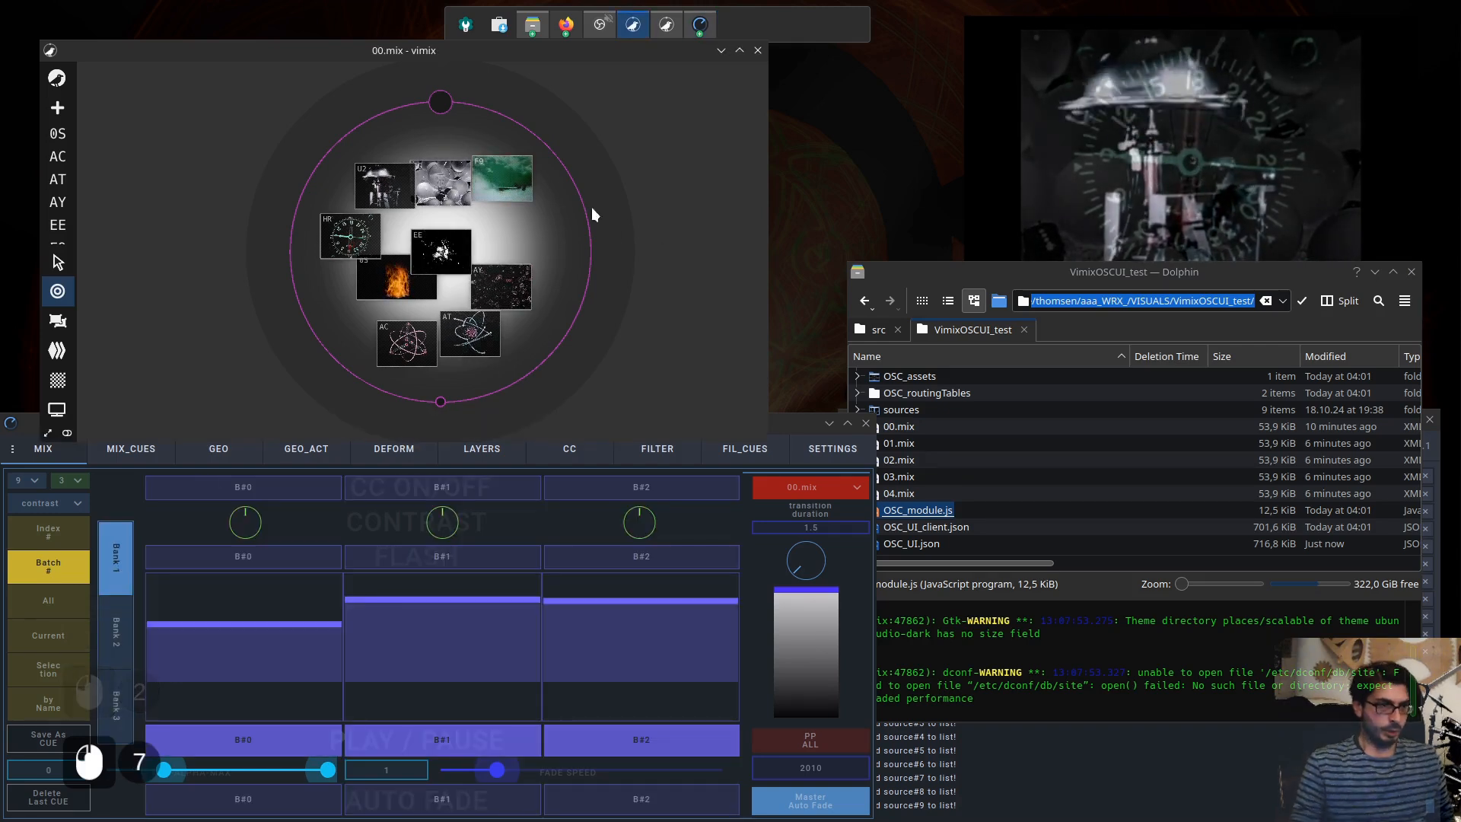
key("ctrl")
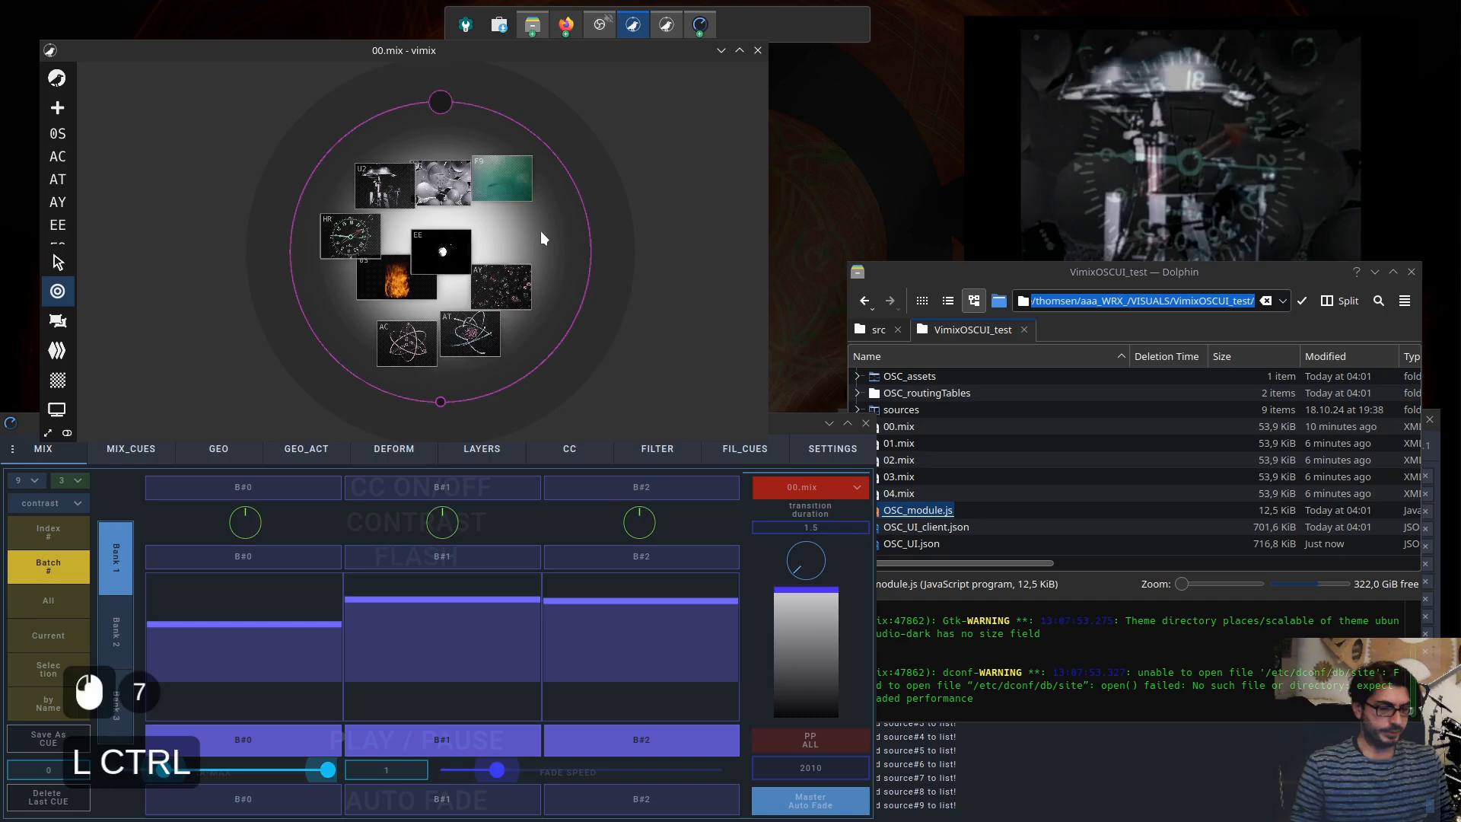
key("ctrl+p")
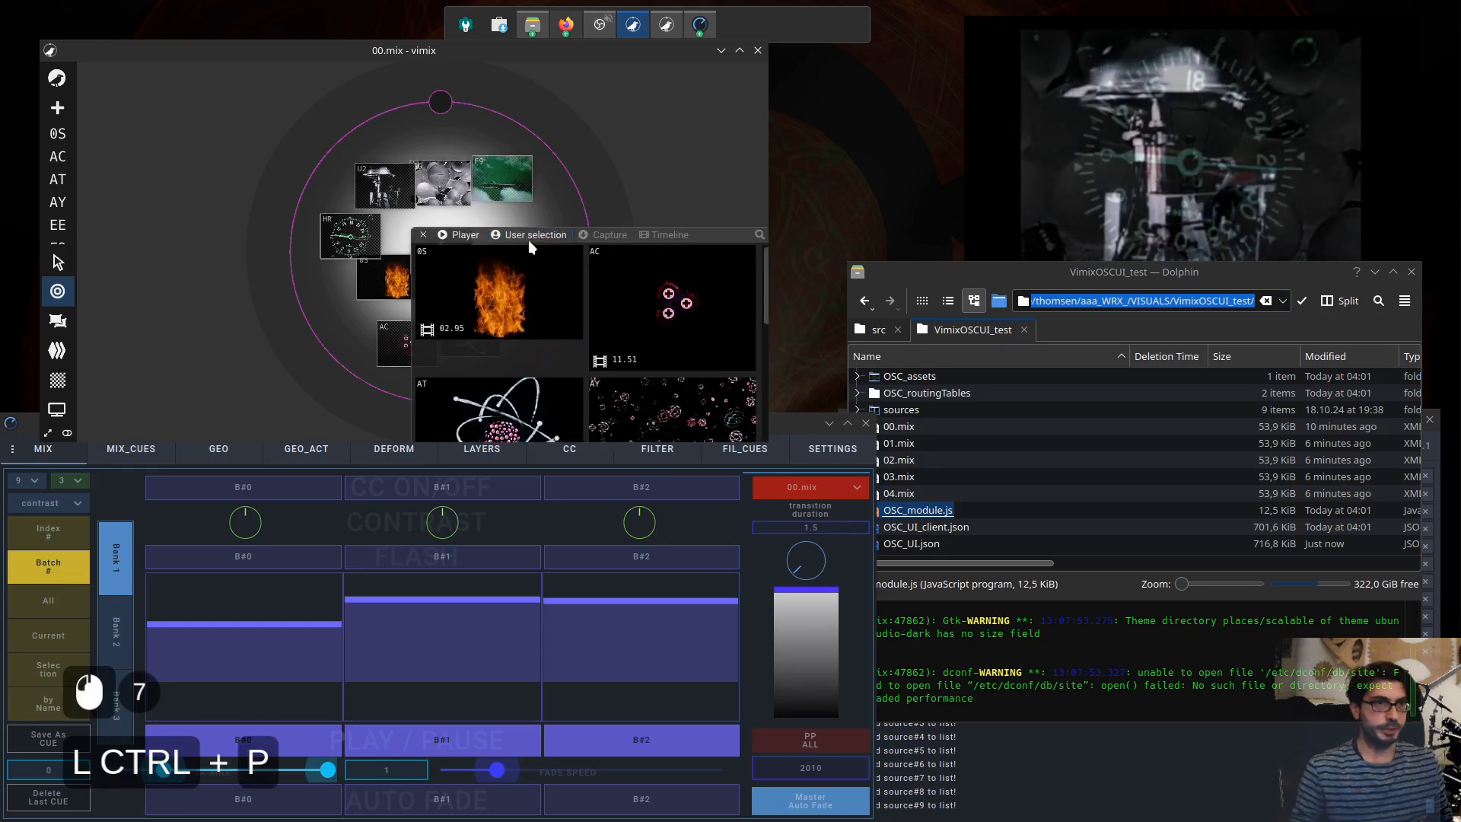
left_click(531, 236)
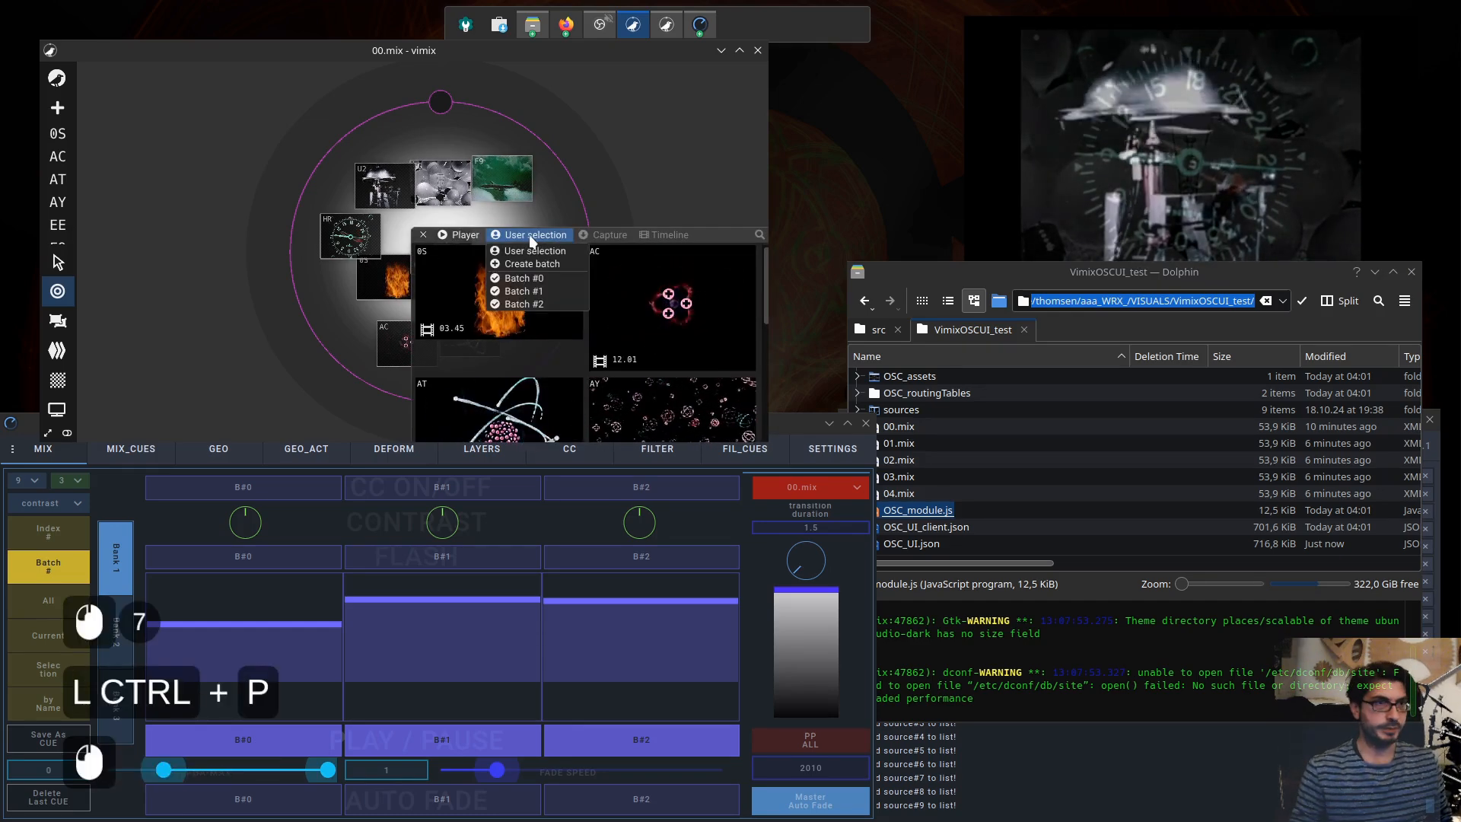
left_click(248, 260)
left_click(682, 173)
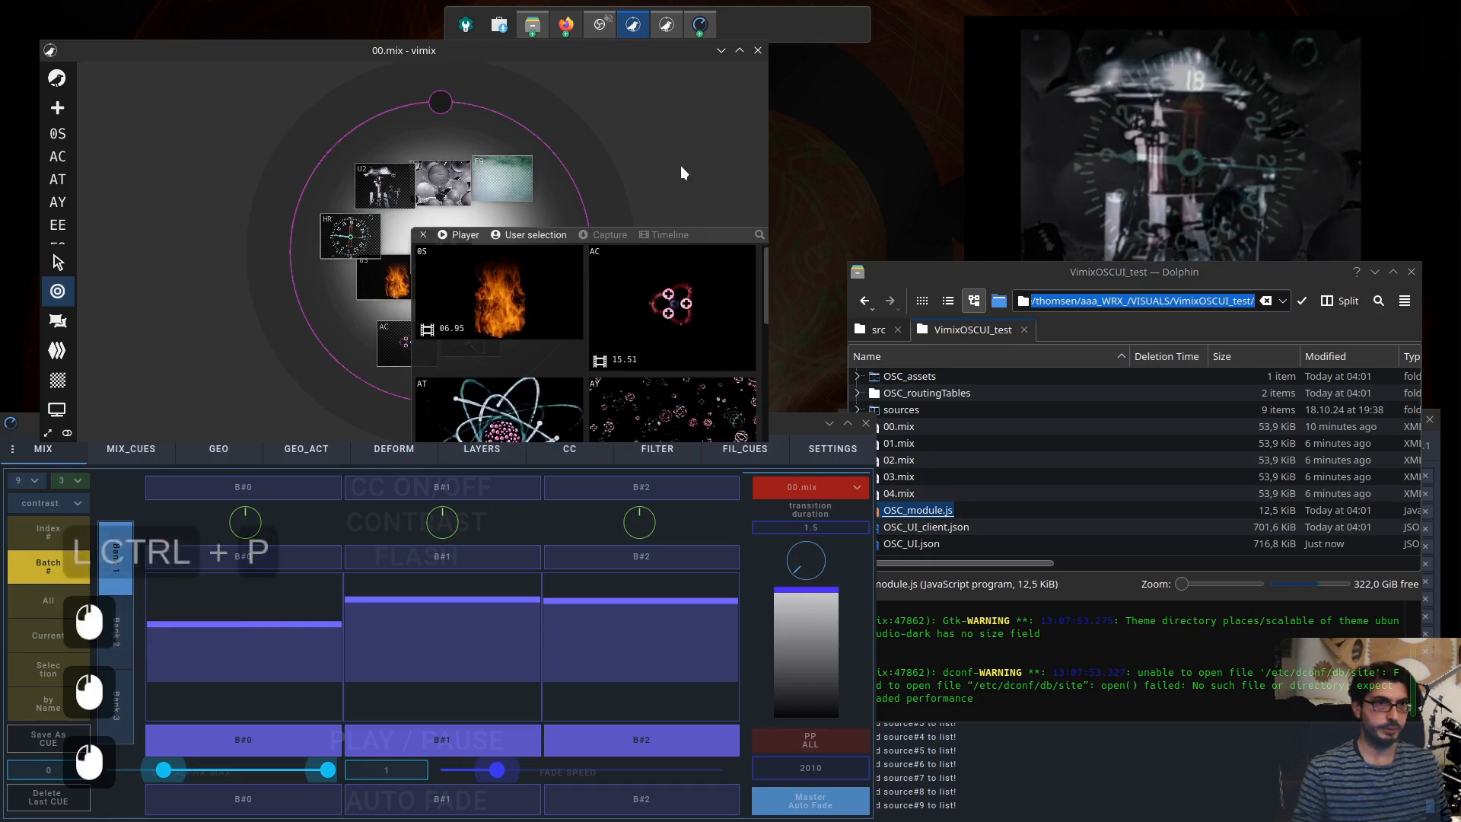
left_click(425, 235)
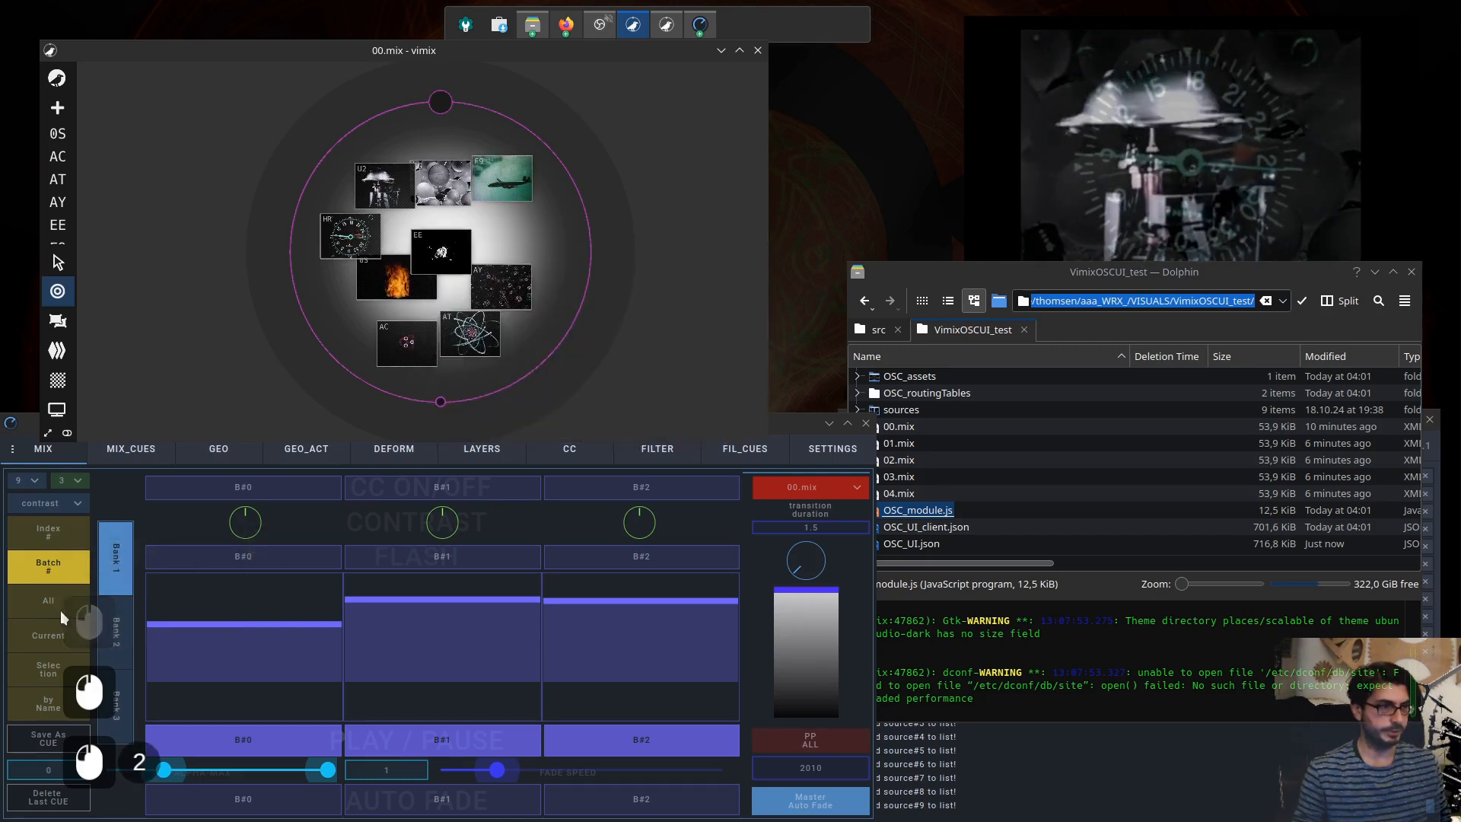
- Switch the mix controls to All mode and move the common fader up briefly, then lower it for all sources
left_click(48, 537)
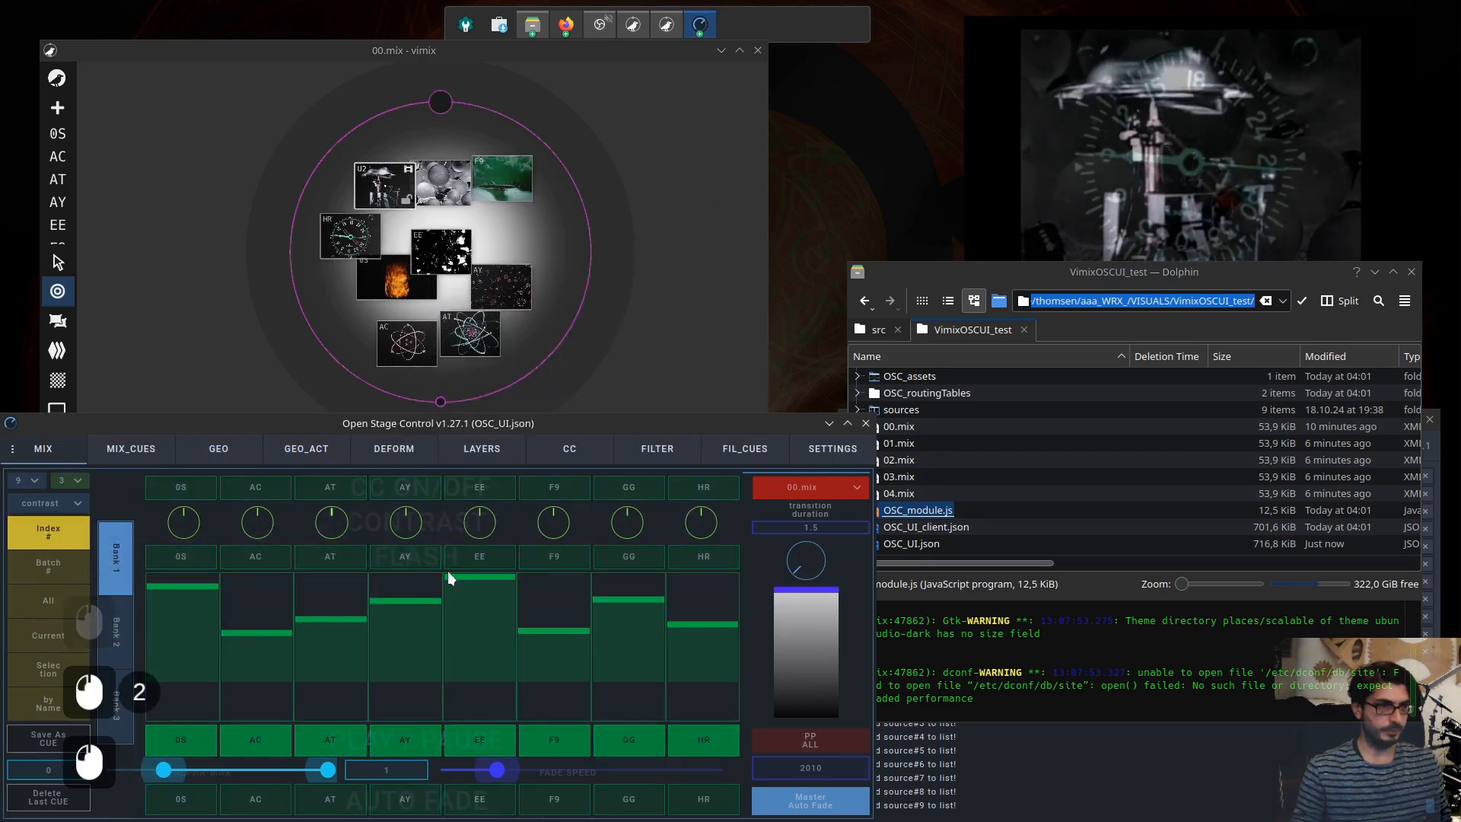
left_click(59, 565)
left_click(25, 608)
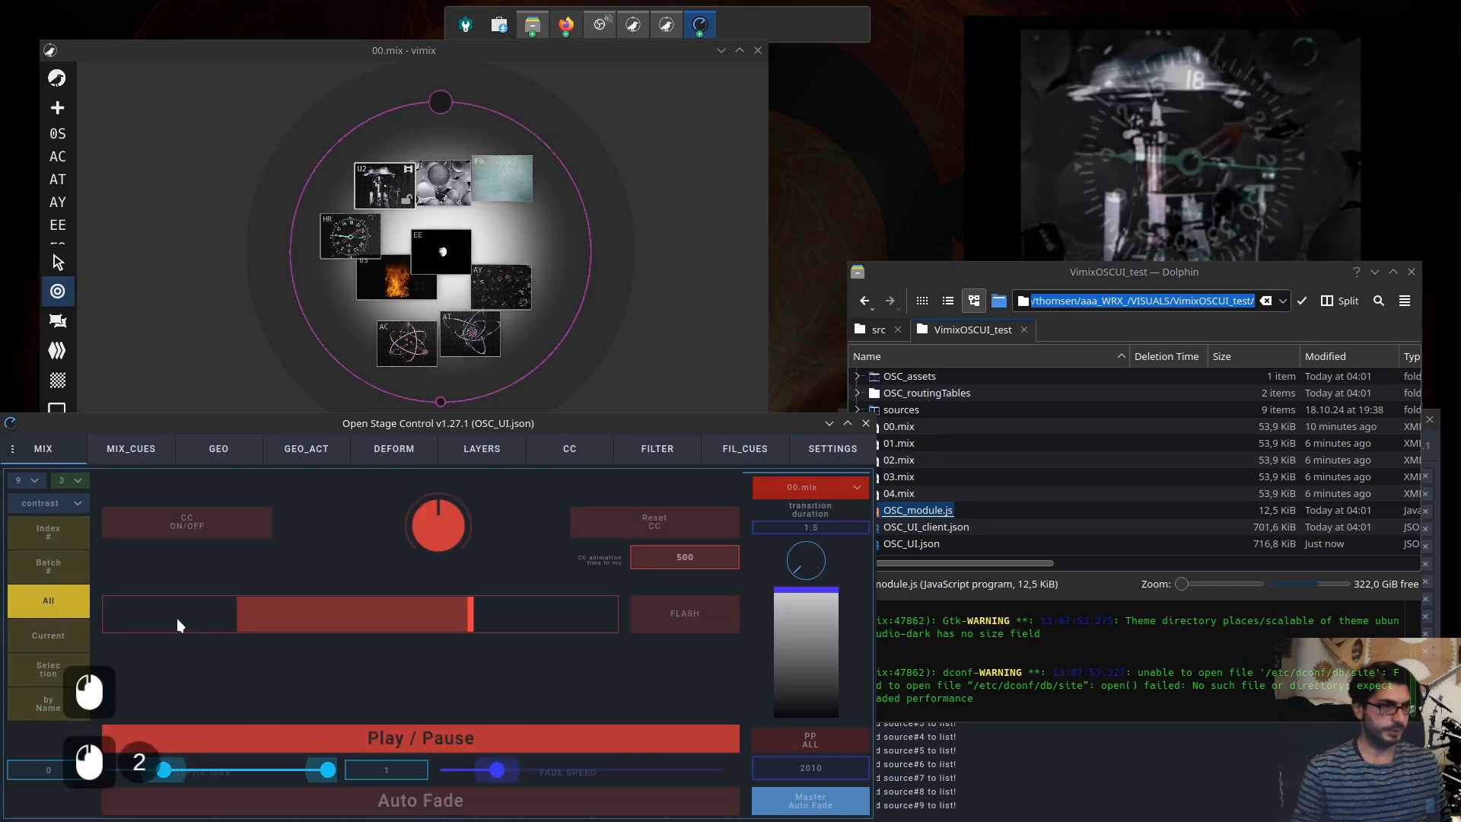
mouse_move(455, 626)
left_mouse_down()
mouse_move(425, 610)
mouse_move(450, 618)
mouse_move(204, 600)
mouse_move(455, 615)
left_mouse_up()
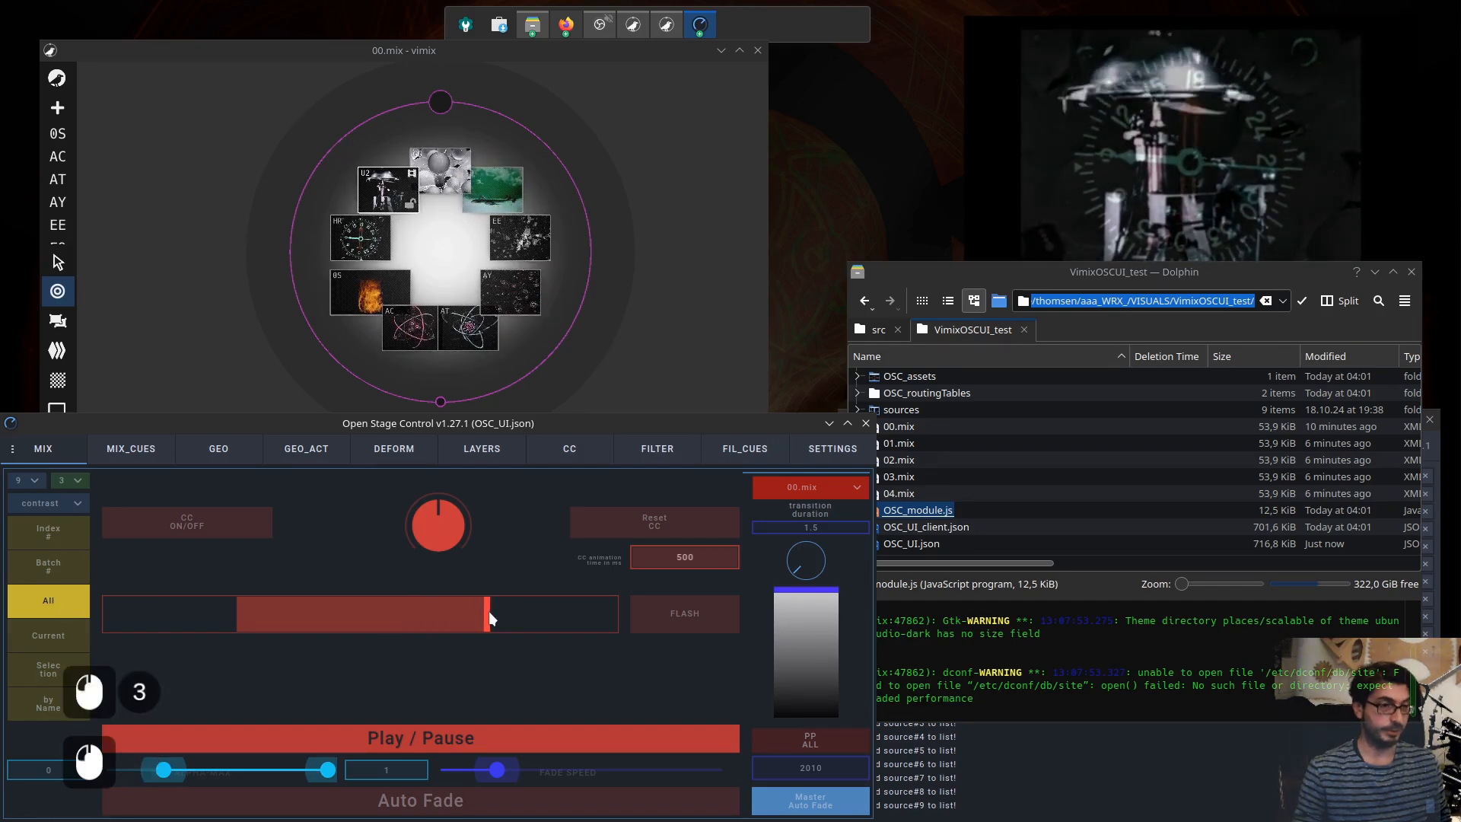
left_click_drag(489, 612, 456, 616)
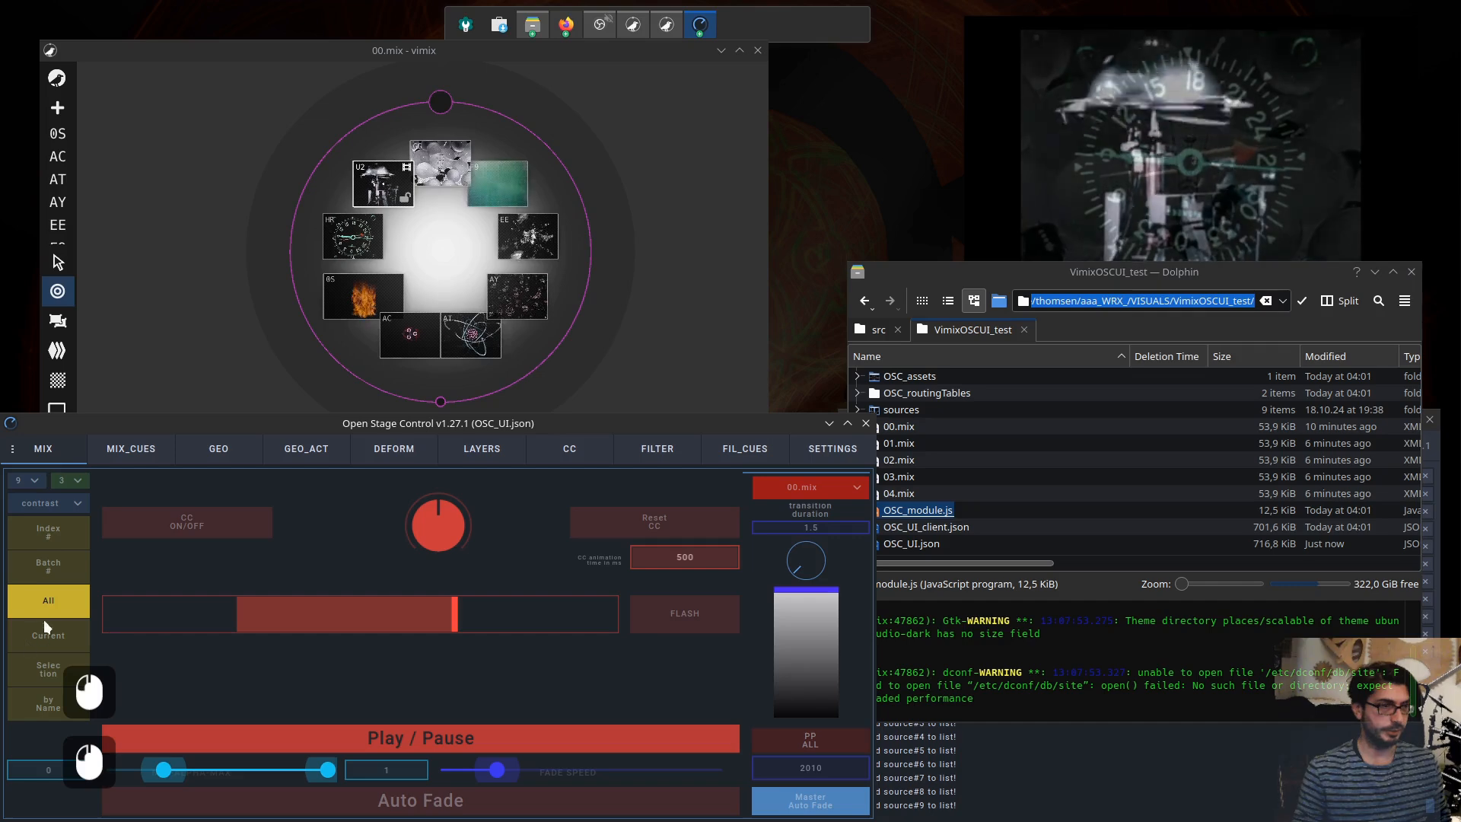
mouse_move(424, 630)
left_mouse_down()
mouse_move(287, 613)
mouse_move(431, 635)
left_mouse_up()
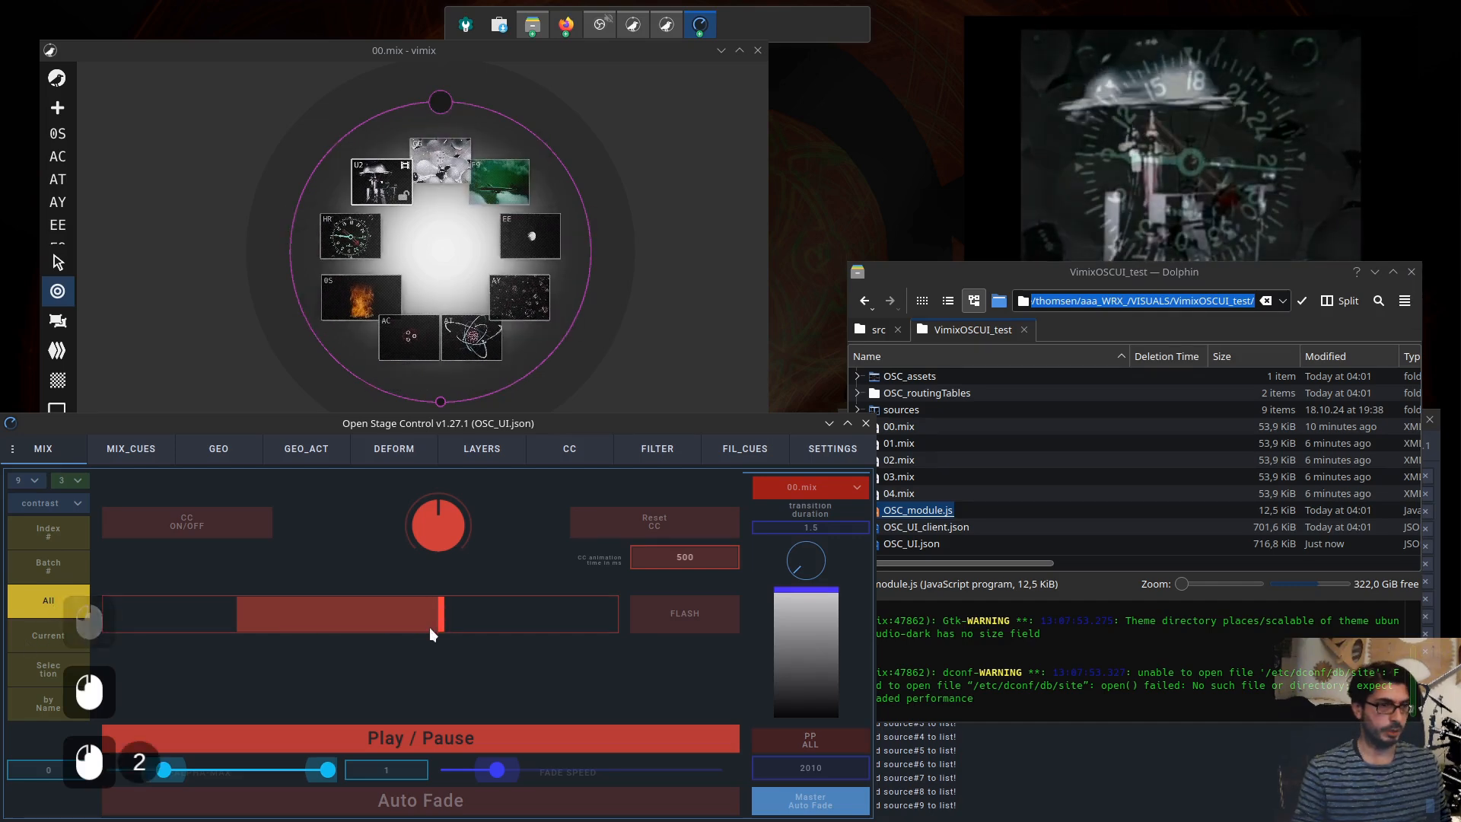
- Switch the mix controls to Current mode, raise source 0S slightly, and select source HR in vimix
left_click(48, 638)
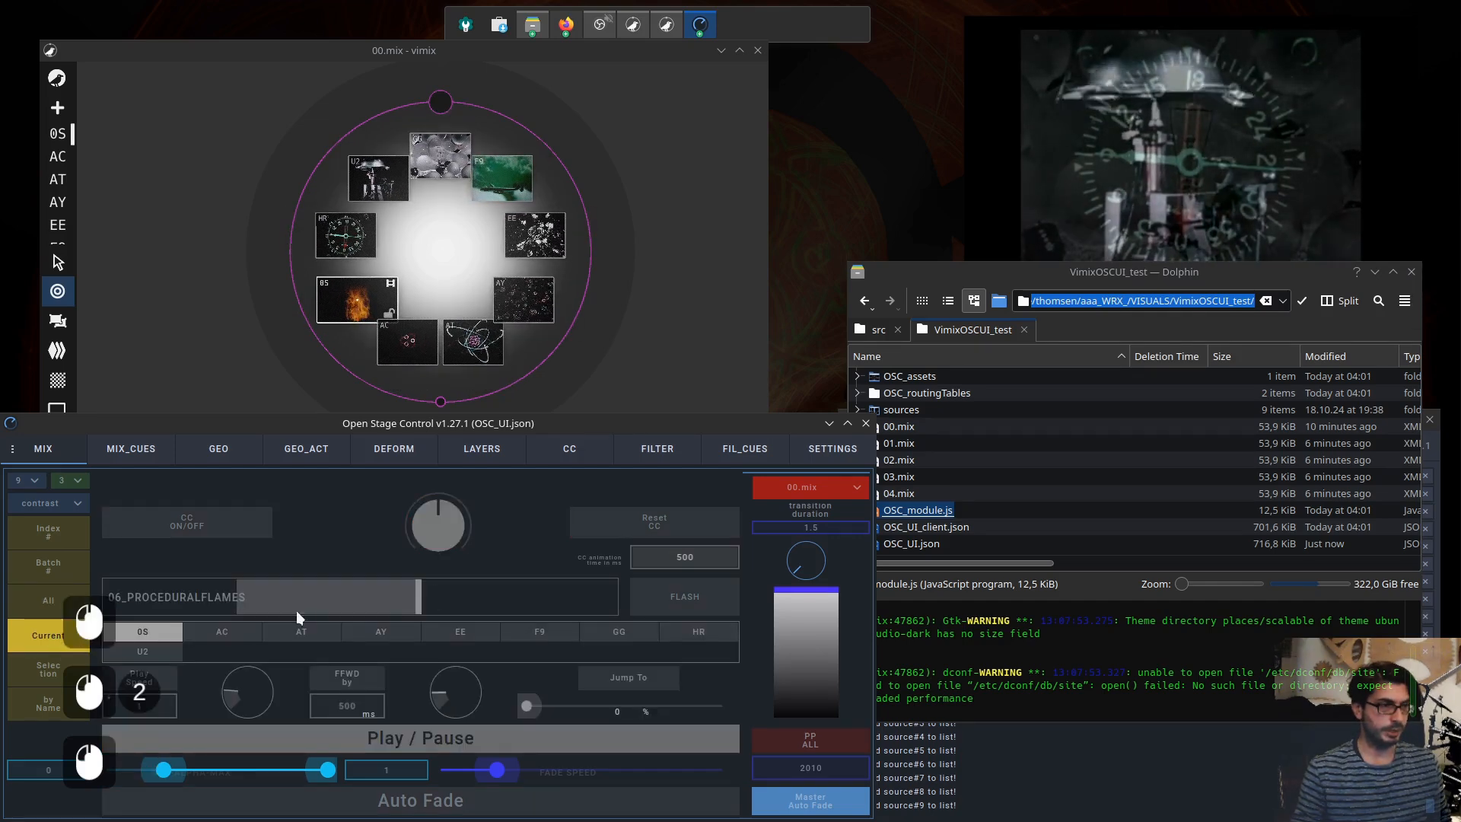
left_click_drag(424, 615, 465, 609)
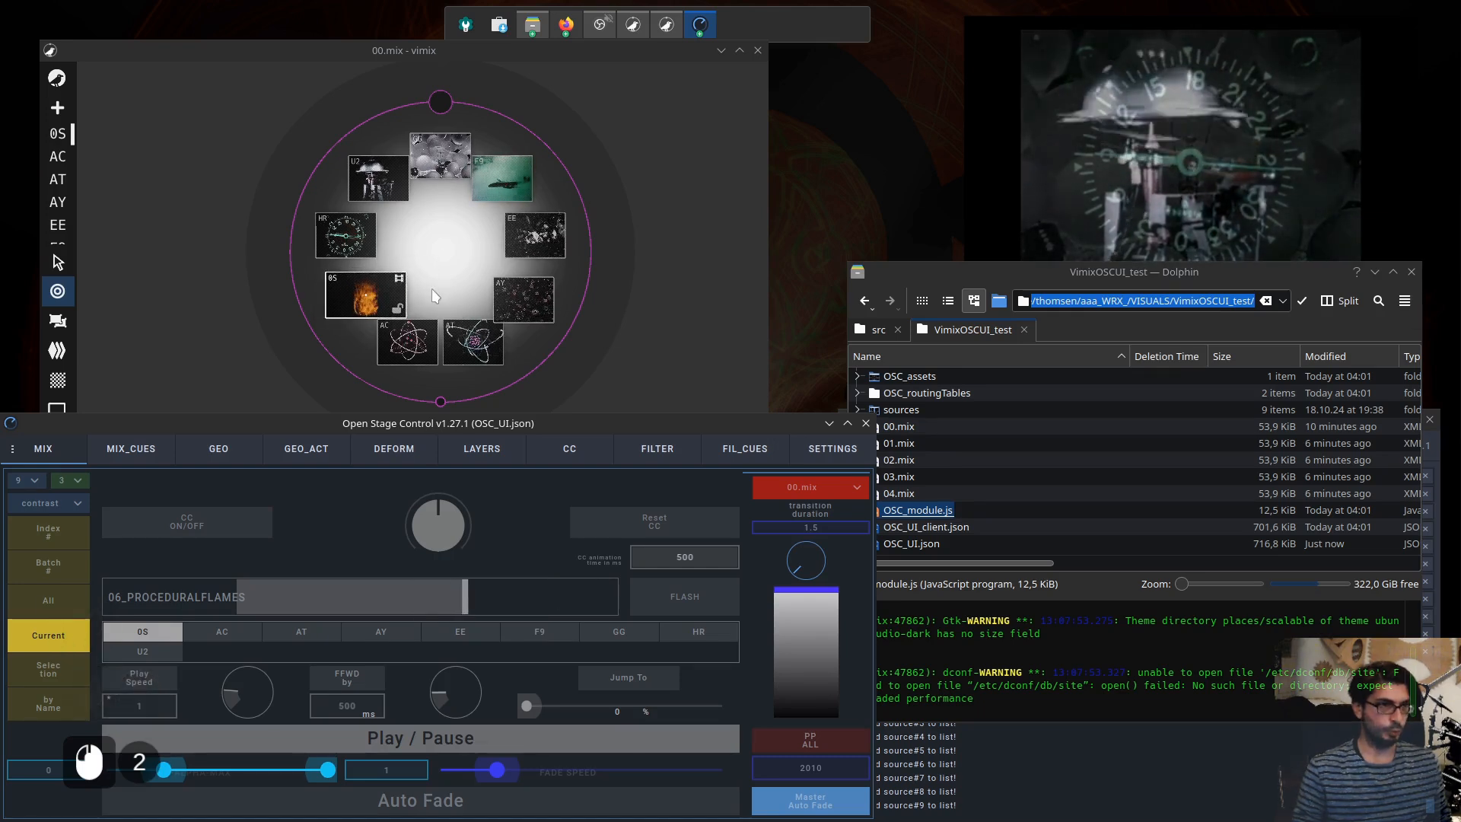
left_click(352, 260)
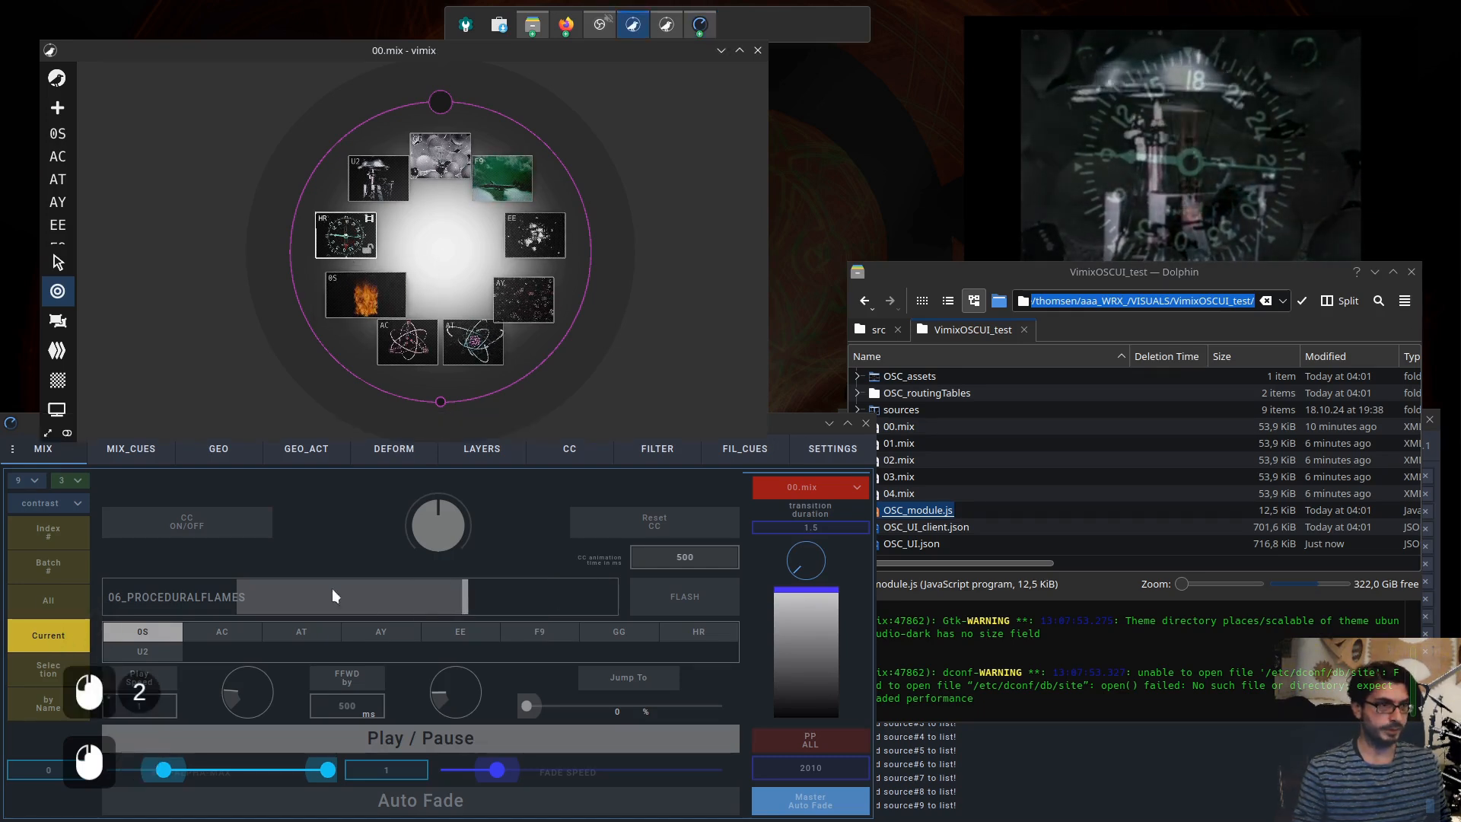
- In Current mode, step through sources AT, AY, EE, F9 and GG, then raise GG's fader
left_click(316, 632)
left_click(369, 632)
left_click(463, 631)
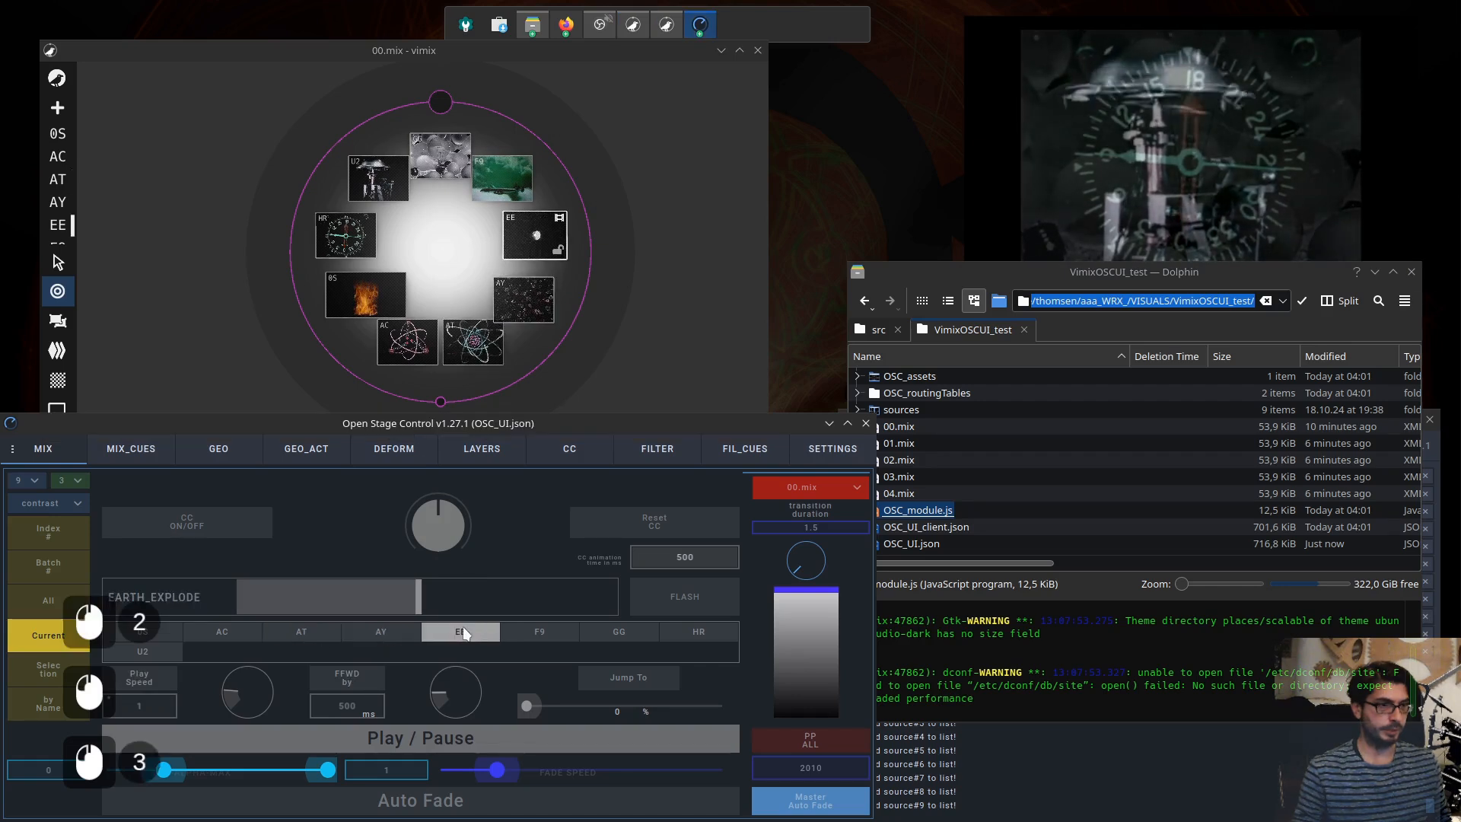
left_click(540, 632)
left_click(619, 632)
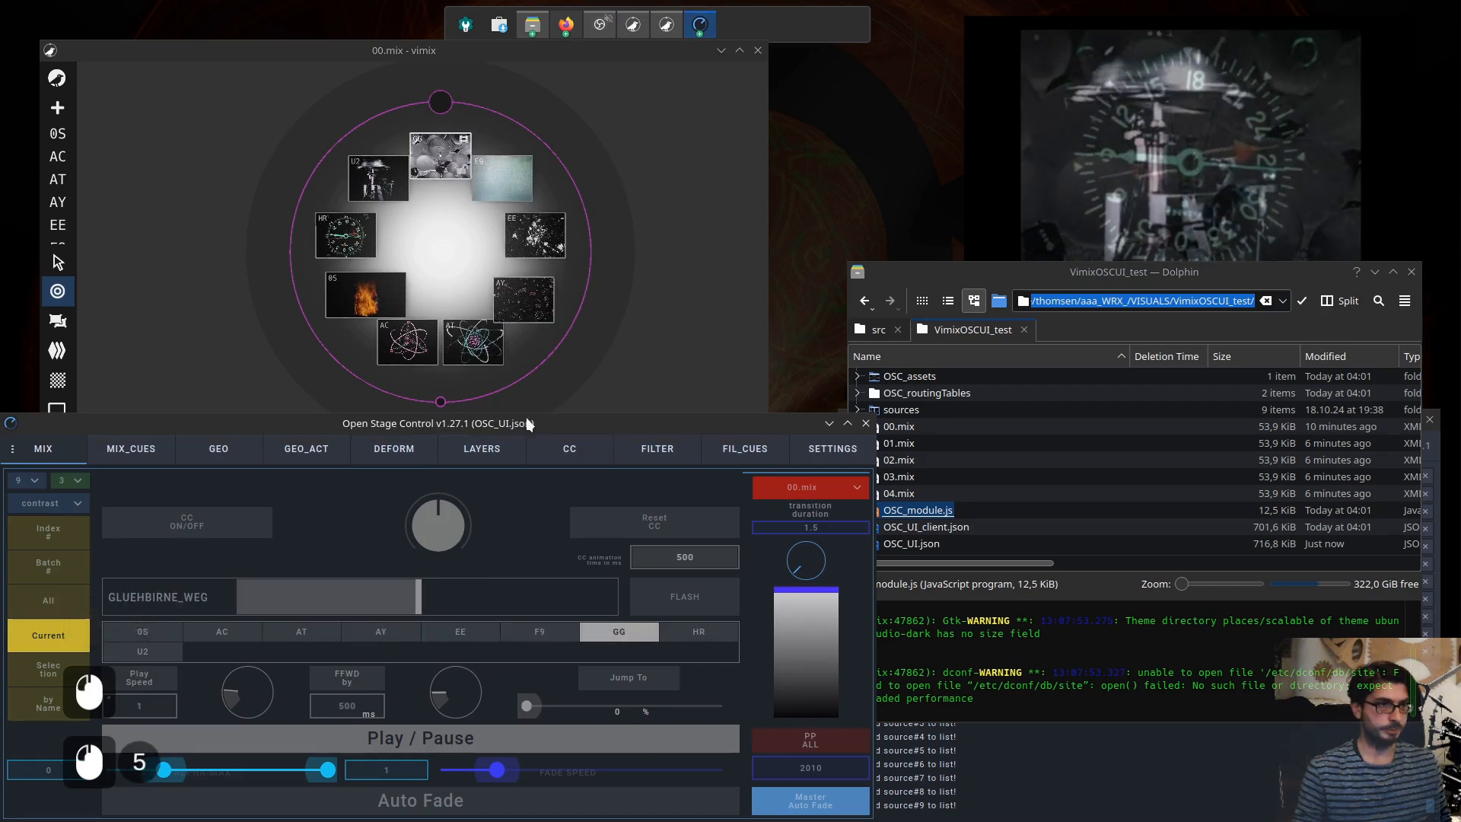
left_click(493, 599)
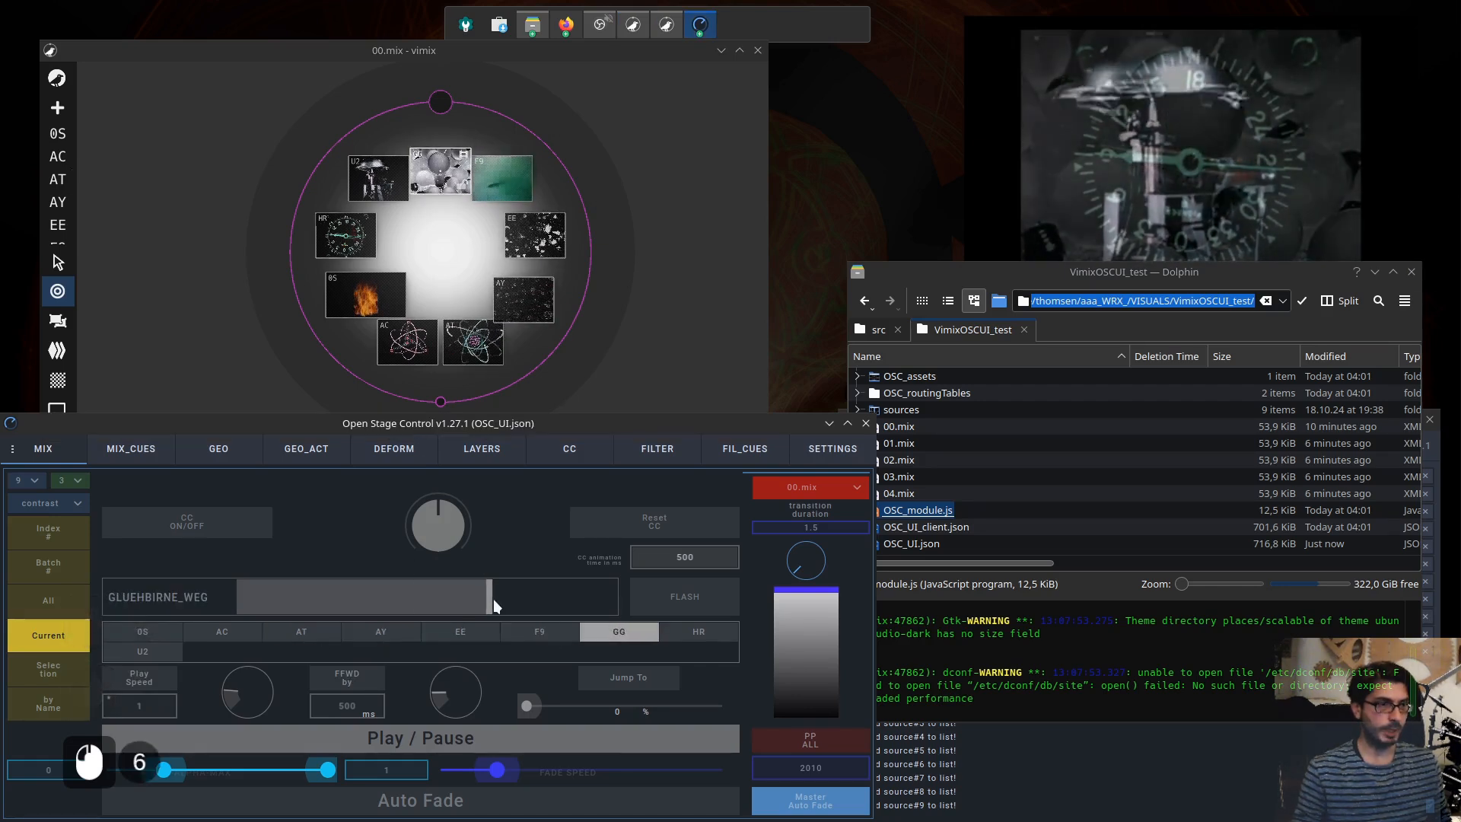
- View the Selection and by Name mix modes, then return the mix controls to Index mode
left_click(48, 669)
left_click(58, 701)
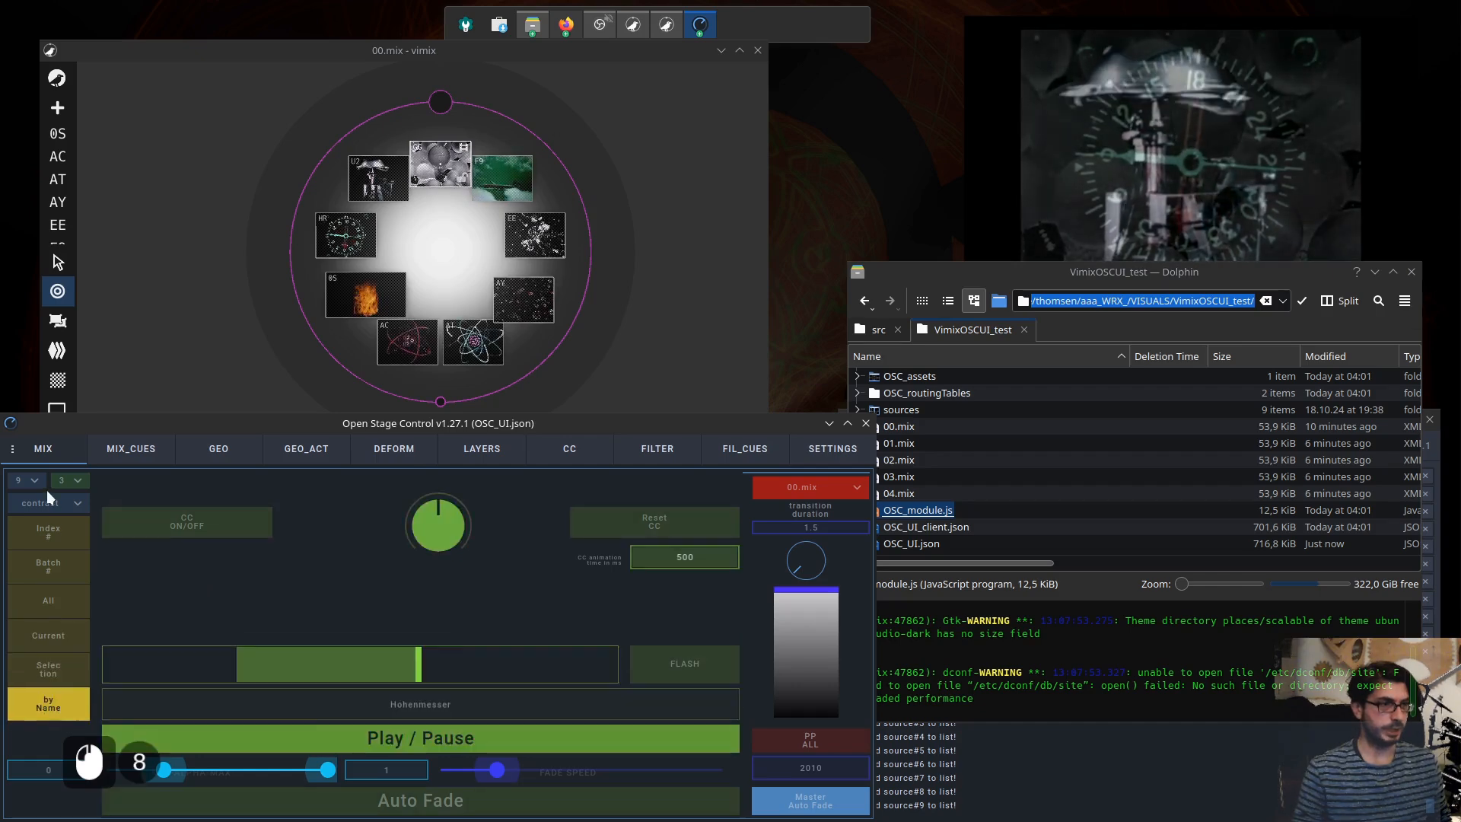
left_click(39, 544)
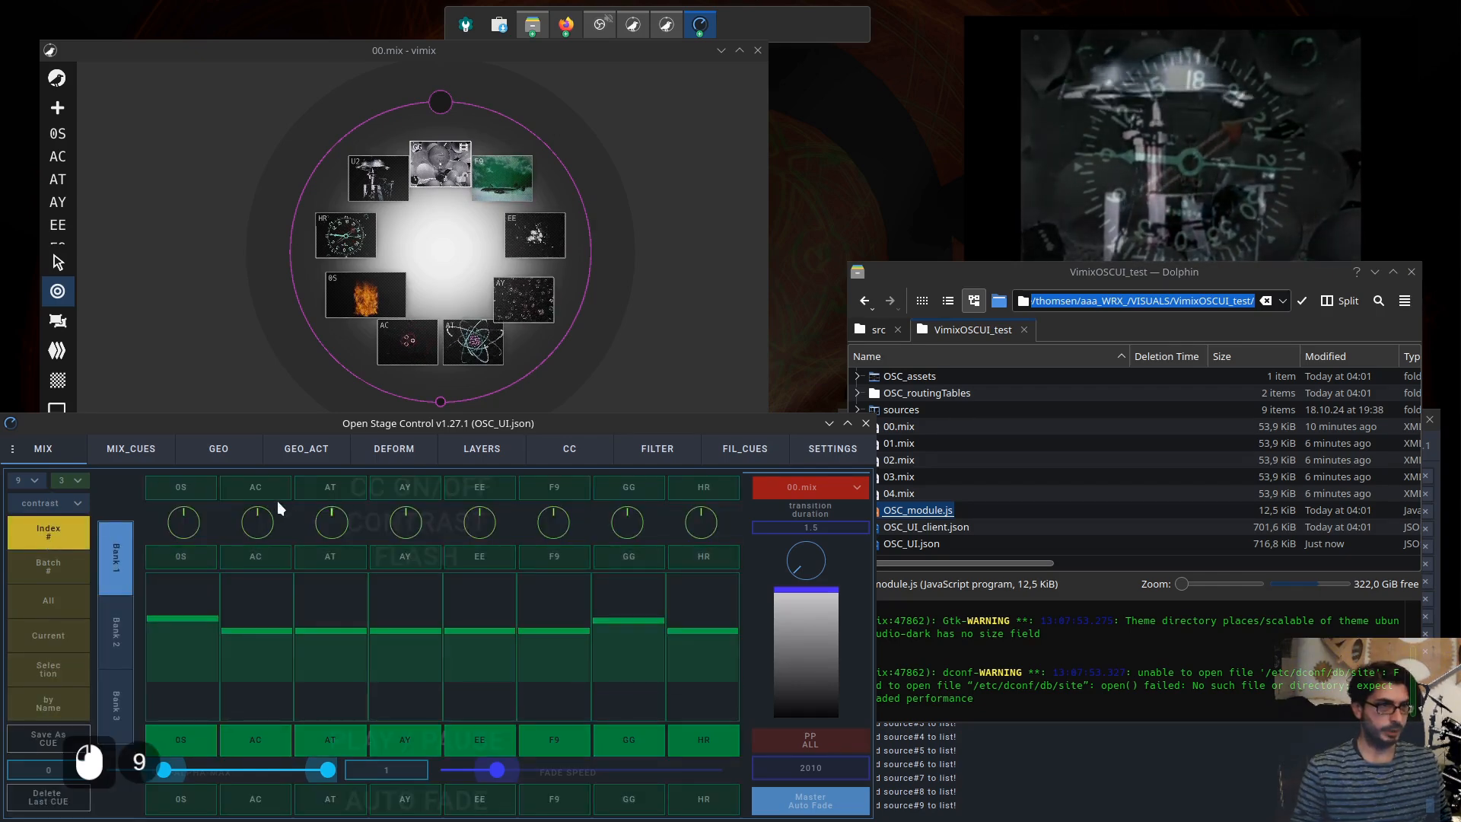
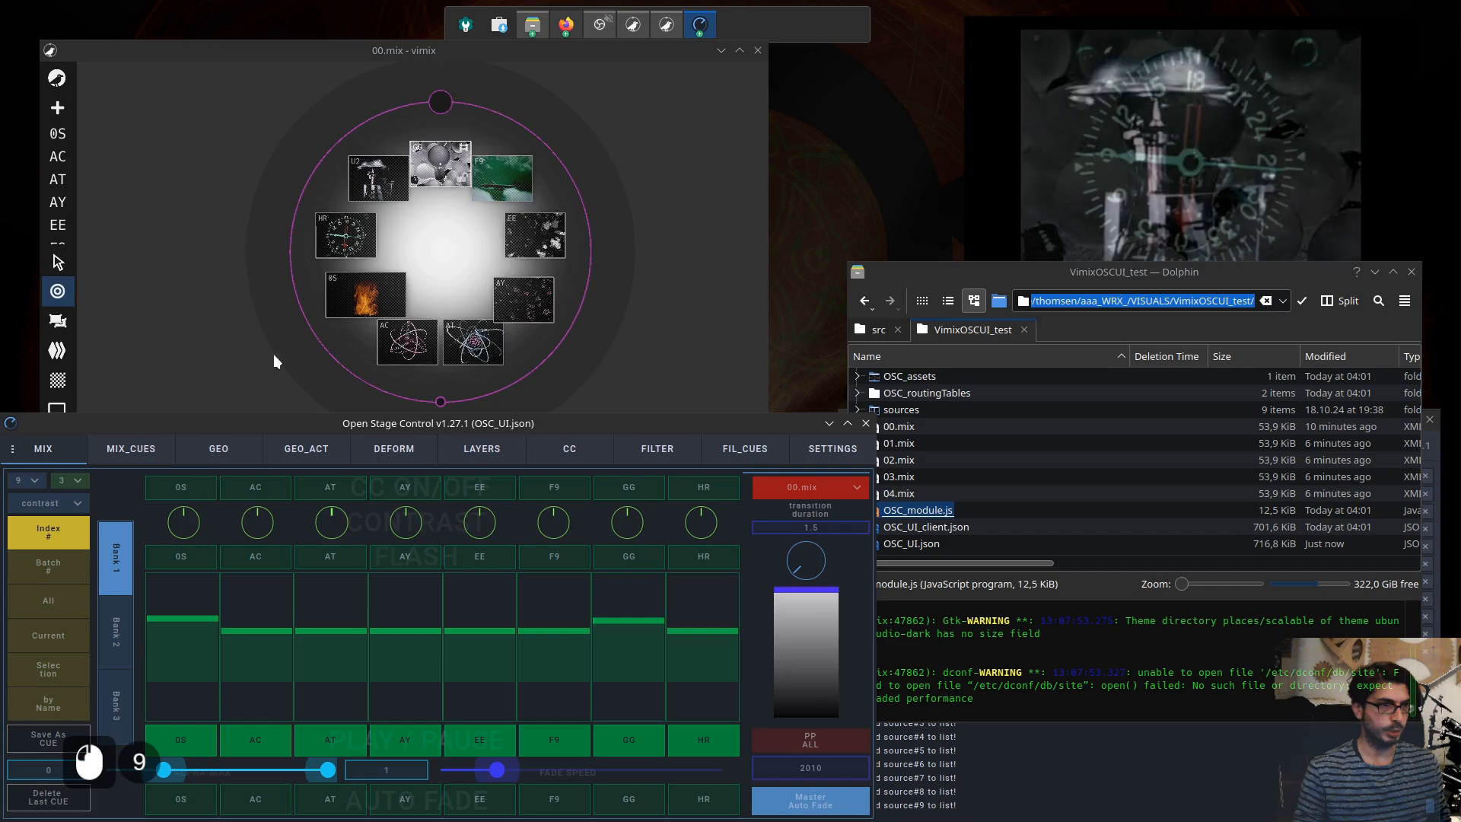
- Centre source 0S in vimix's mixing circle, then lower all sources to minimum with the All mode fader
double_click(365, 305)
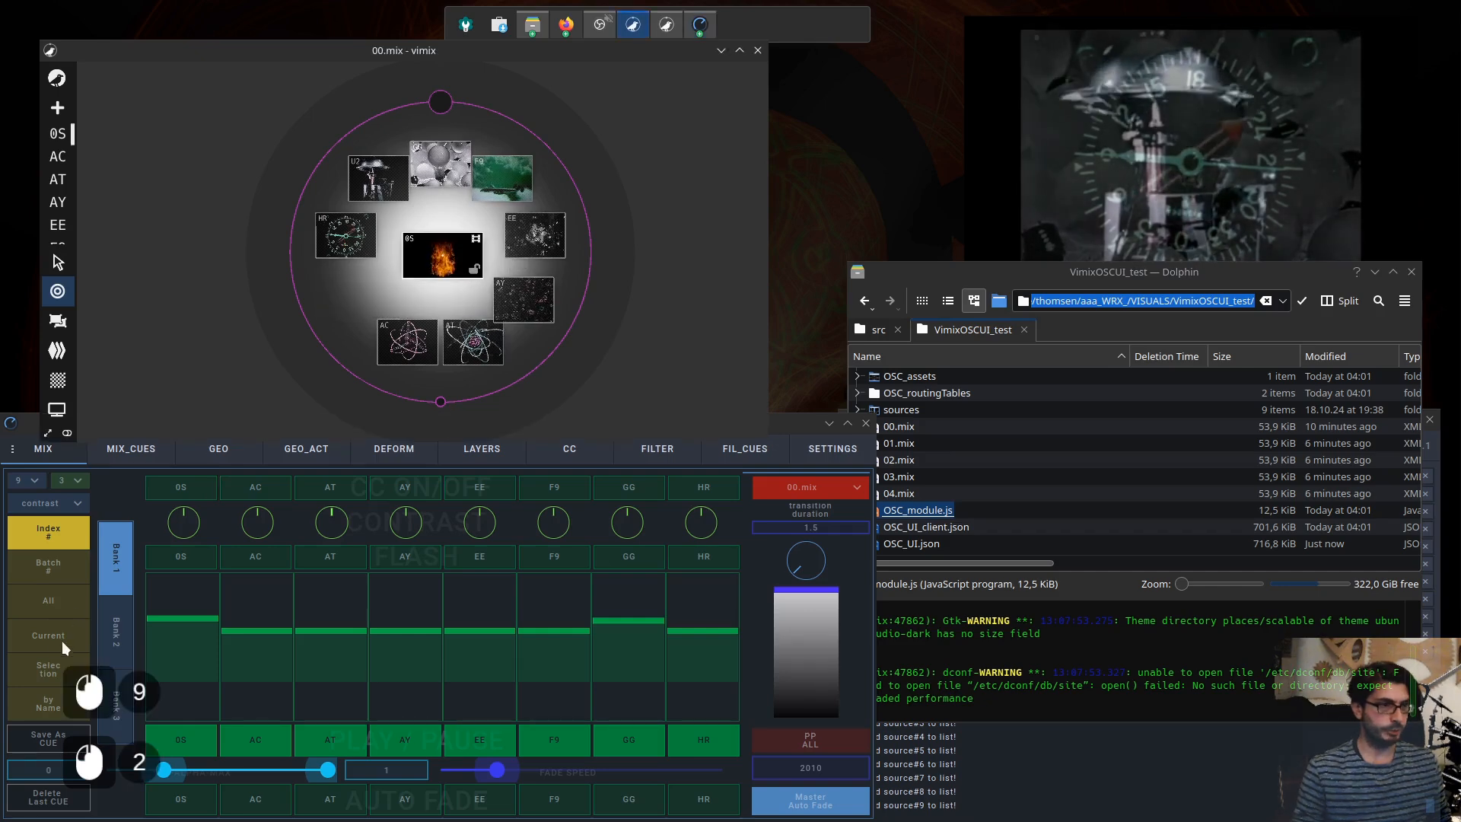
left_click(52, 603)
left_click(417, 612)
left_click_drag(417, 617, 135, 609)
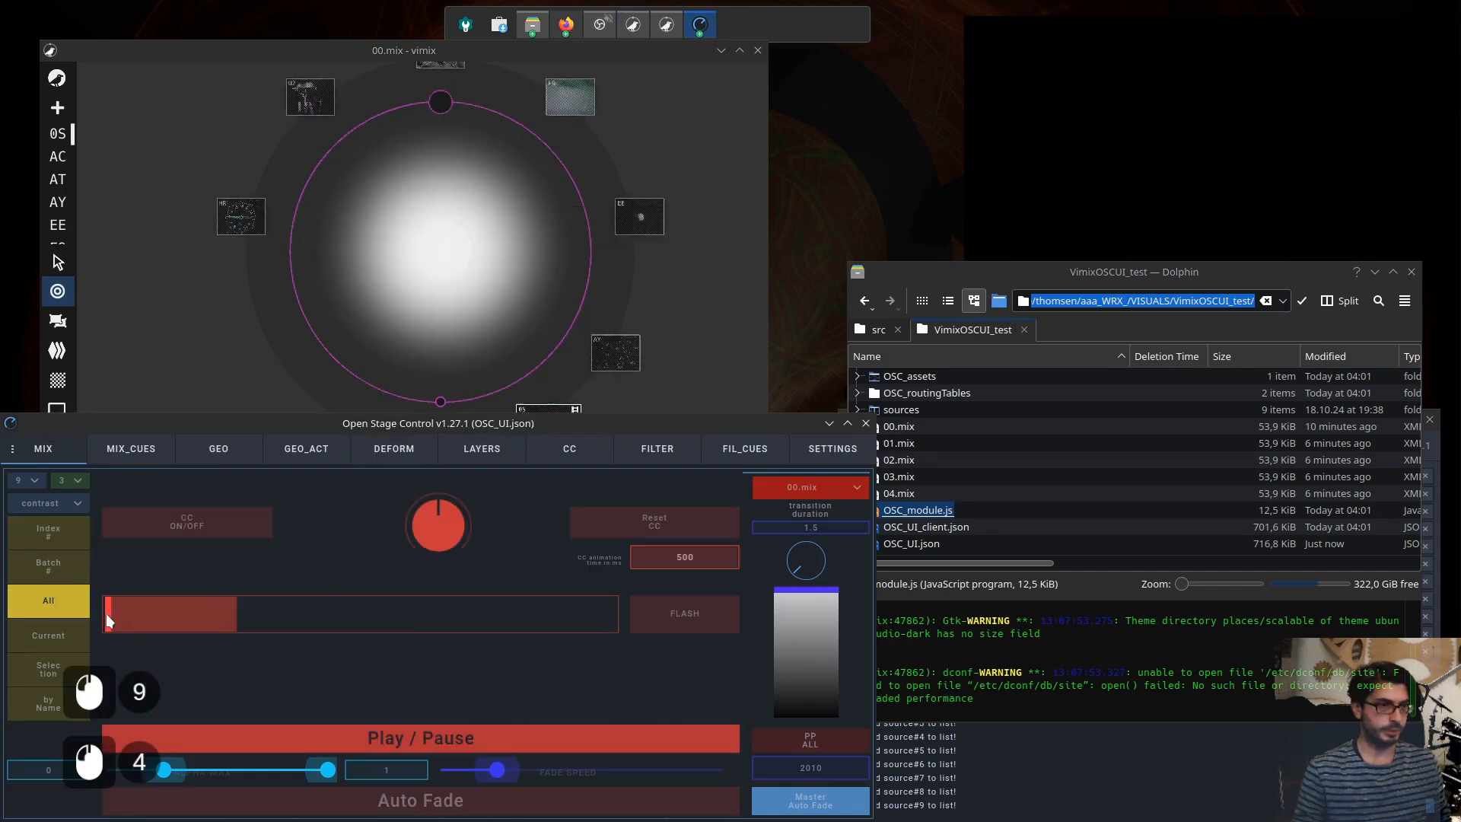
- Switch back to Index mode, raise source 0S to full, and centre it in vimix's mixing circle
left_click(61, 531)
left_click_drag(184, 696, 187, 551)
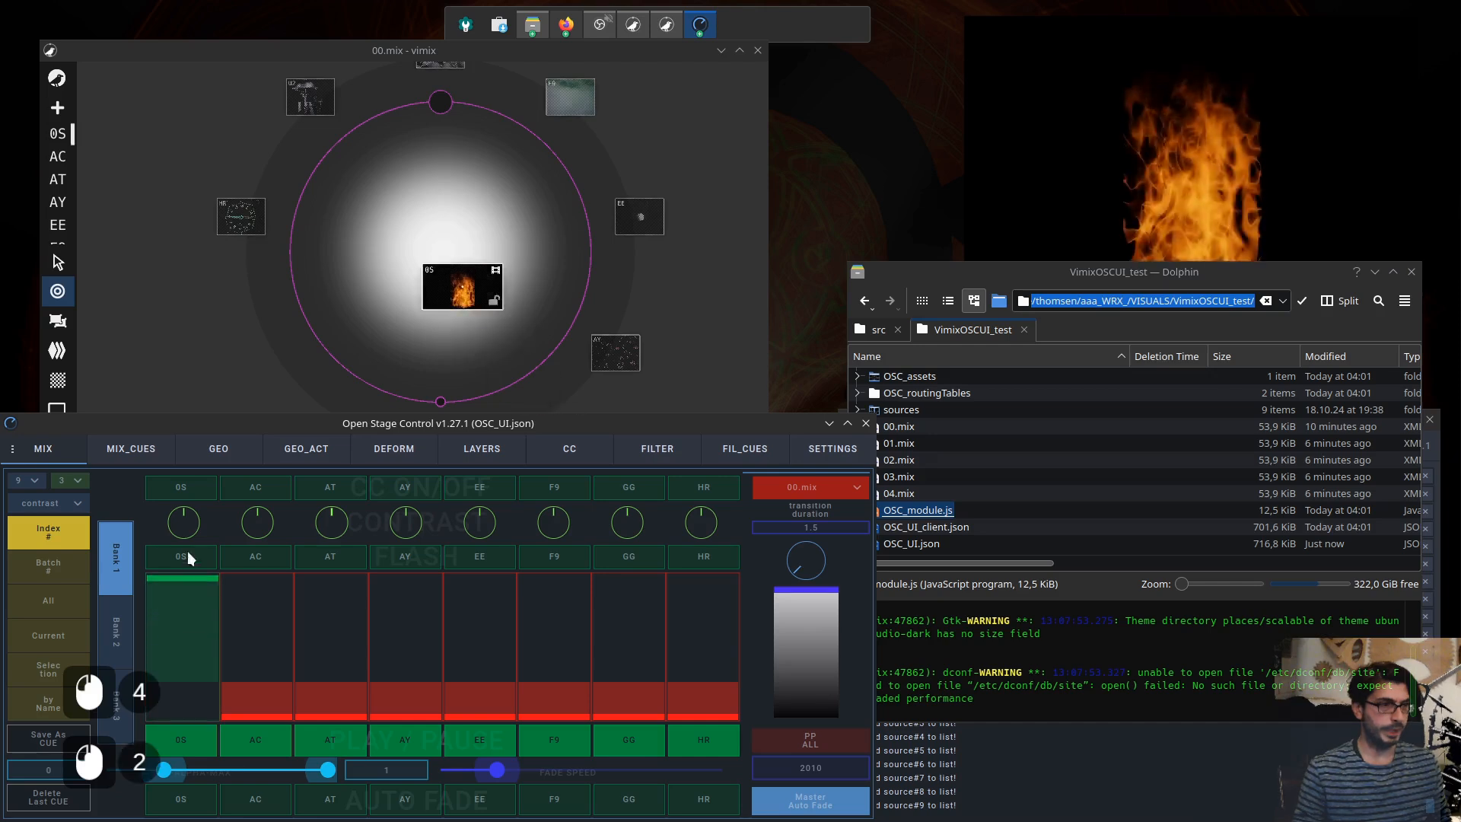
left_click(410, 257)
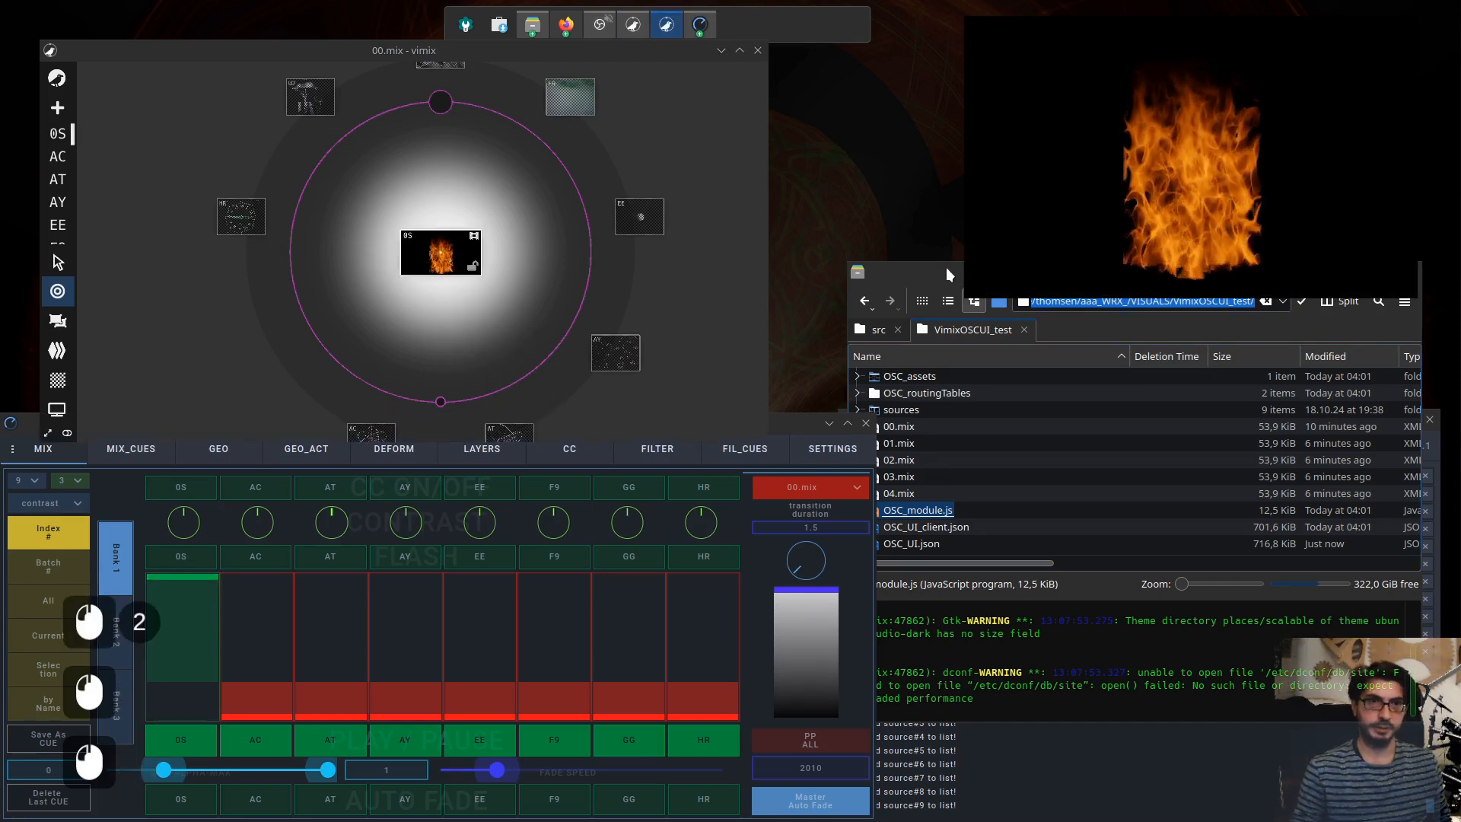
- Minimise the Dolphin file manager and bring vimix's output window to the front
left_click_drag(946, 267, 953, 269)
left_click(1381, 275)
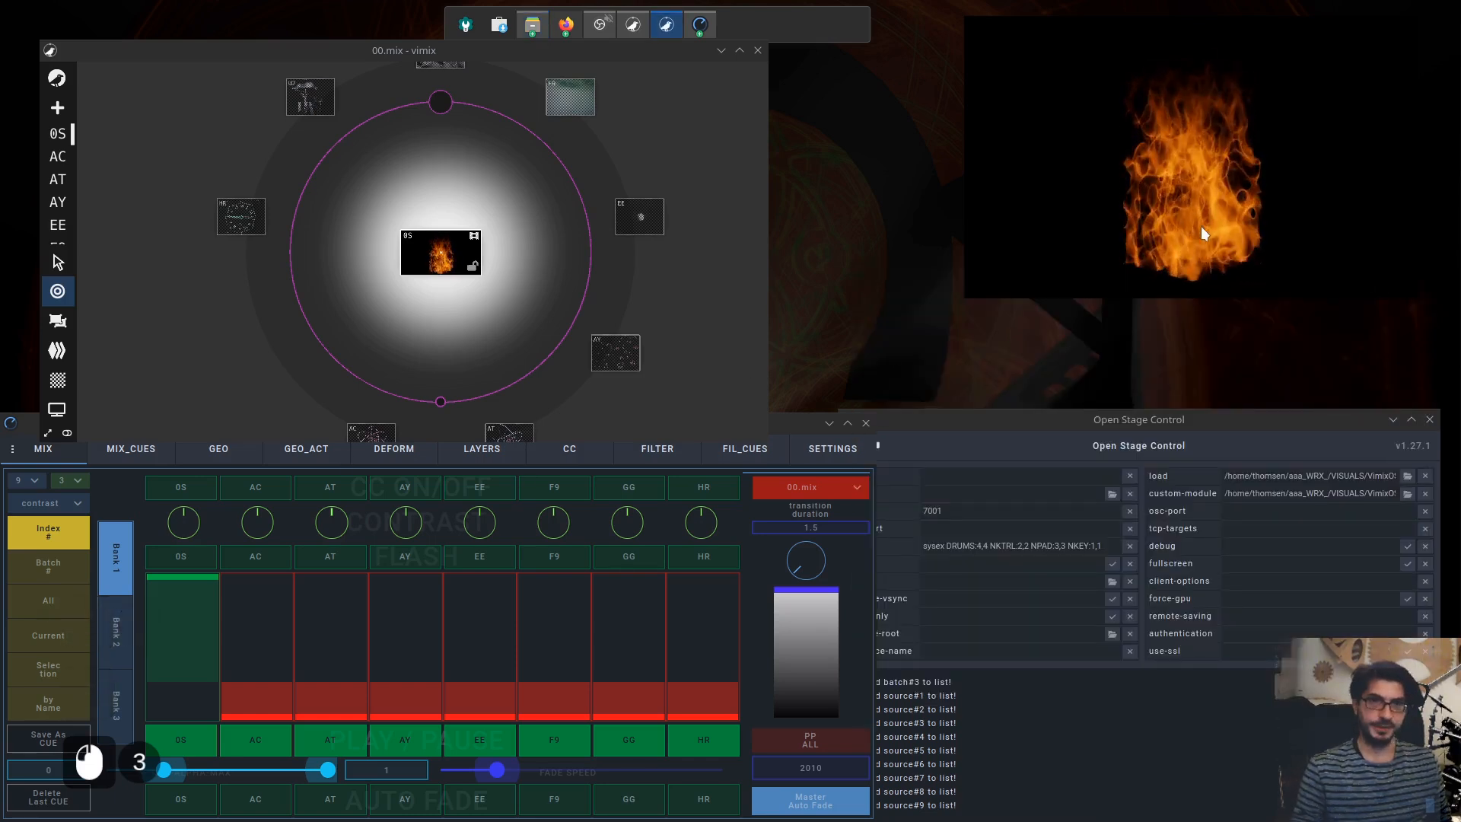
left_click(1180, 232)
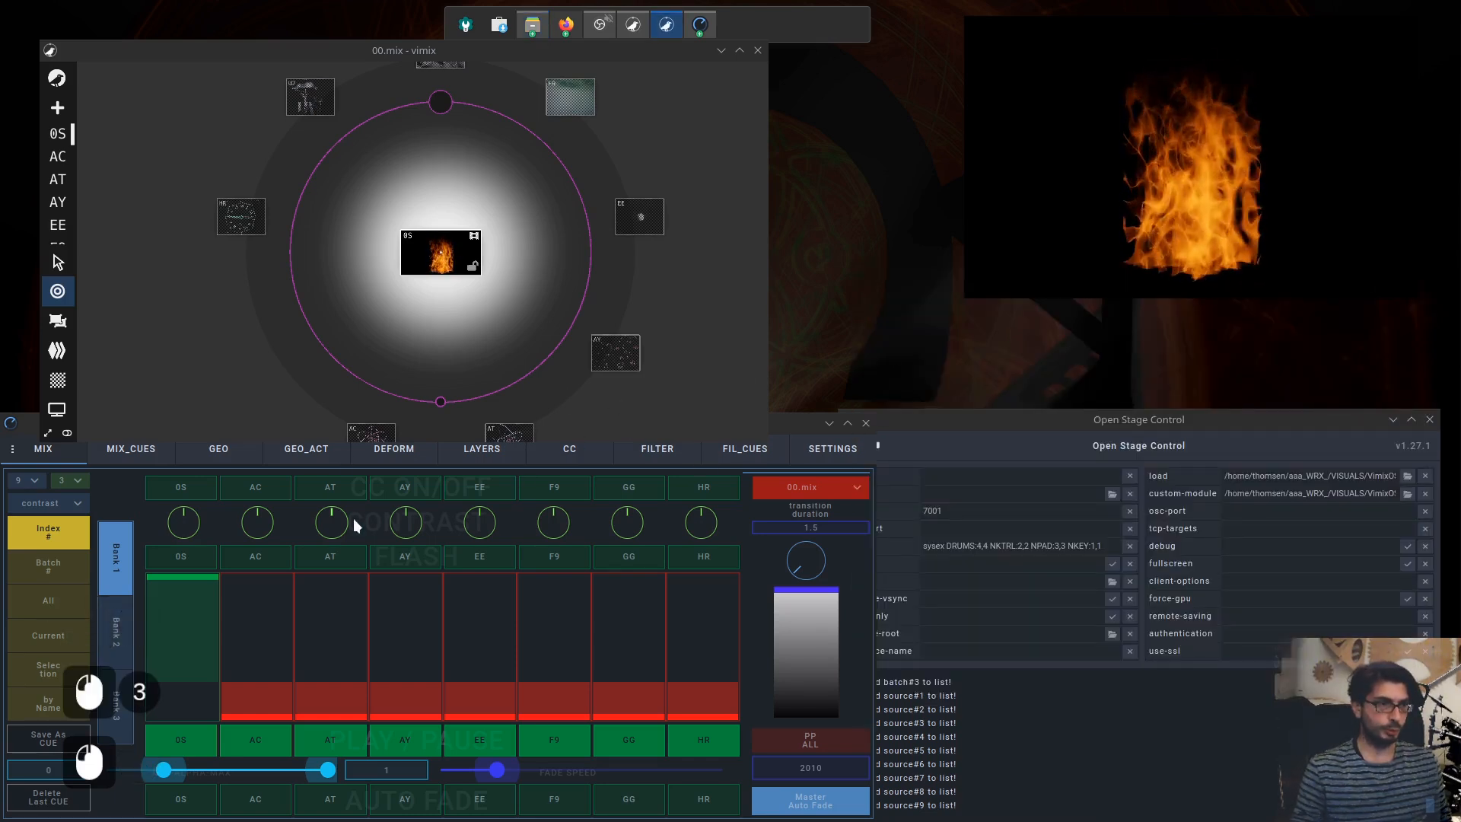
- Open source 0S's properties in vimix and toggle its color correction from the mix controls, leaving it on
double_click(423, 245)
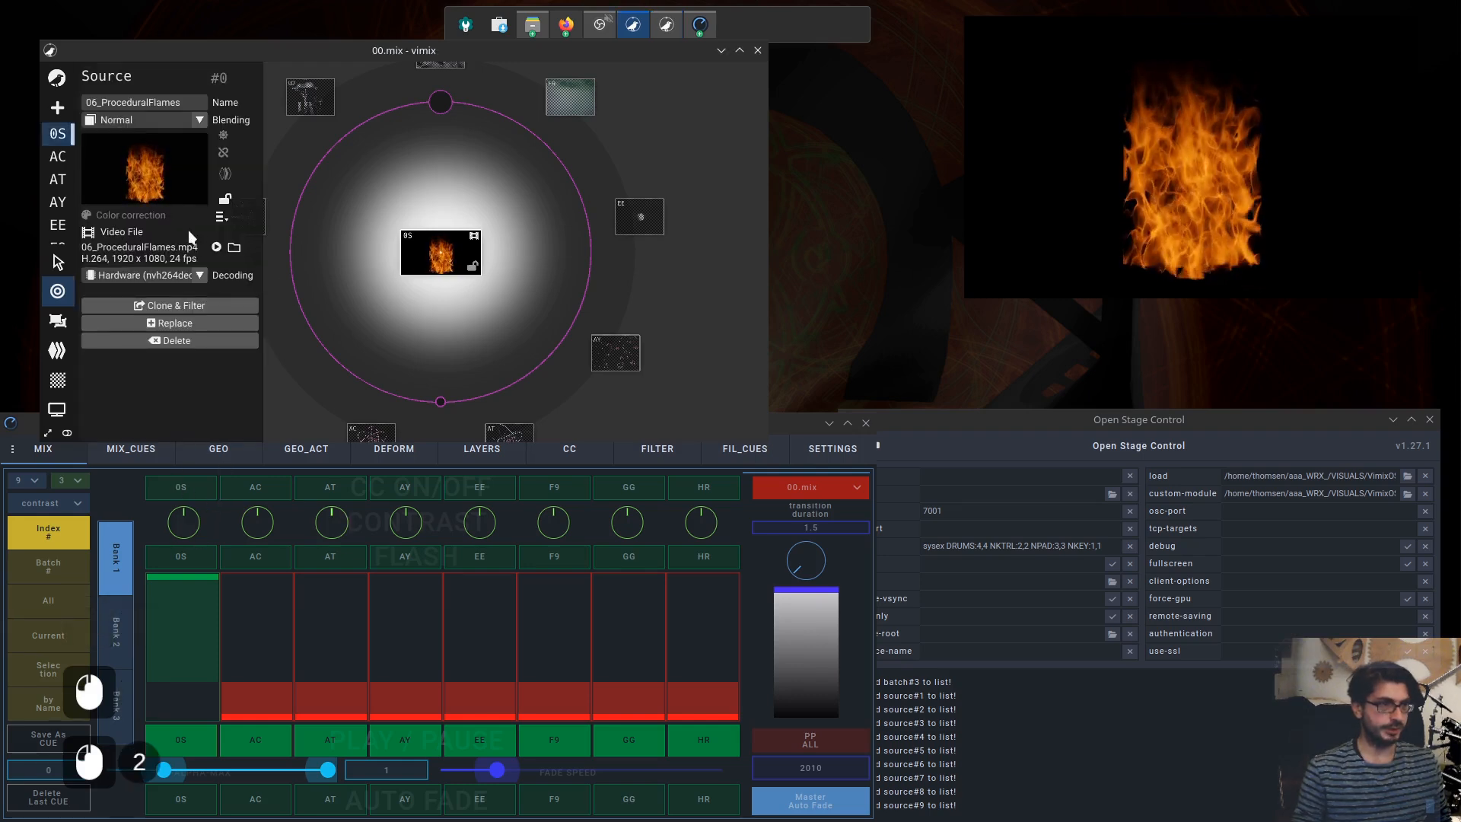
left_click(190, 489)
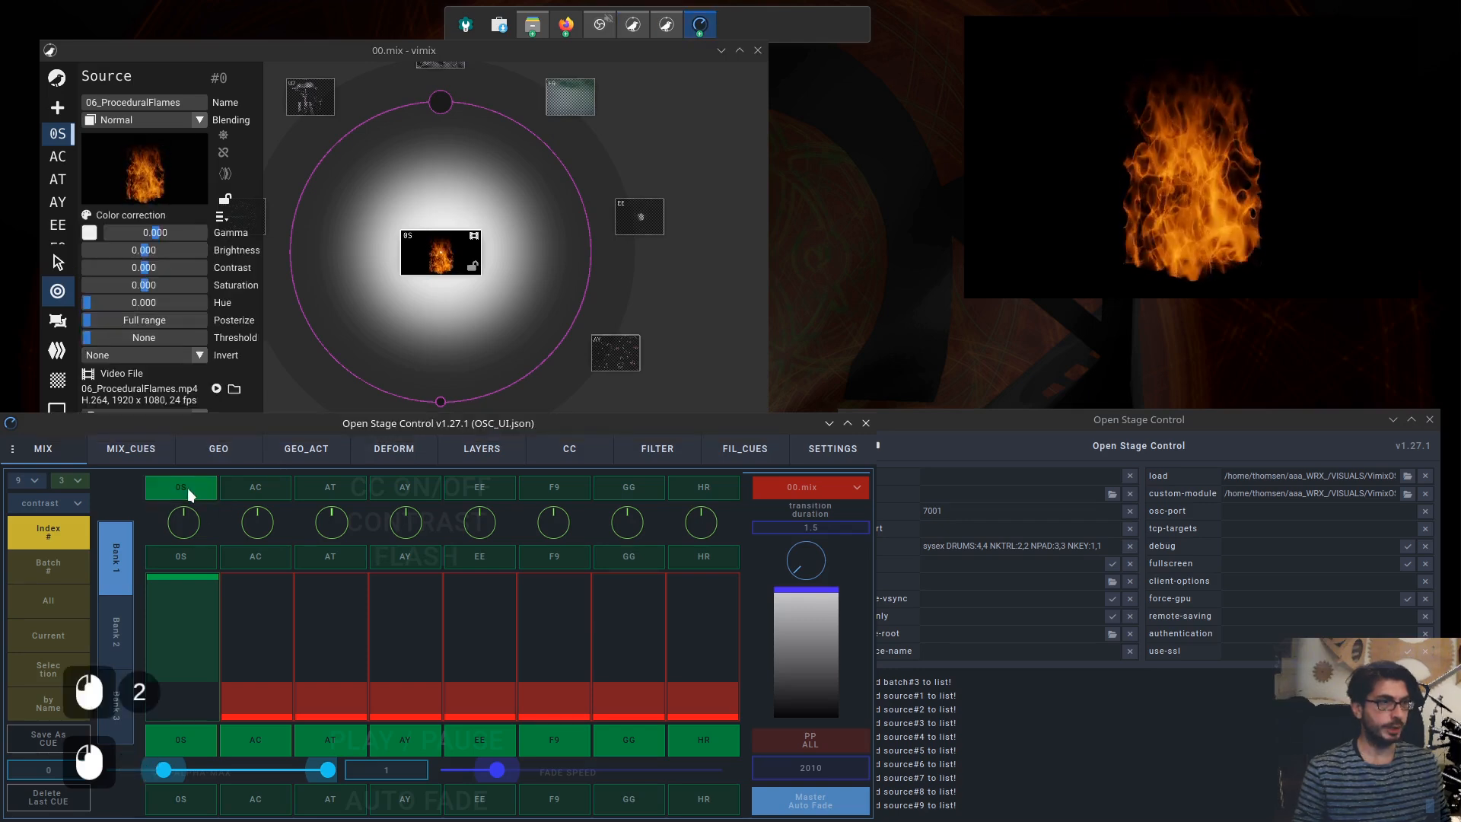
left_click(189, 489)
left_click(187, 488)
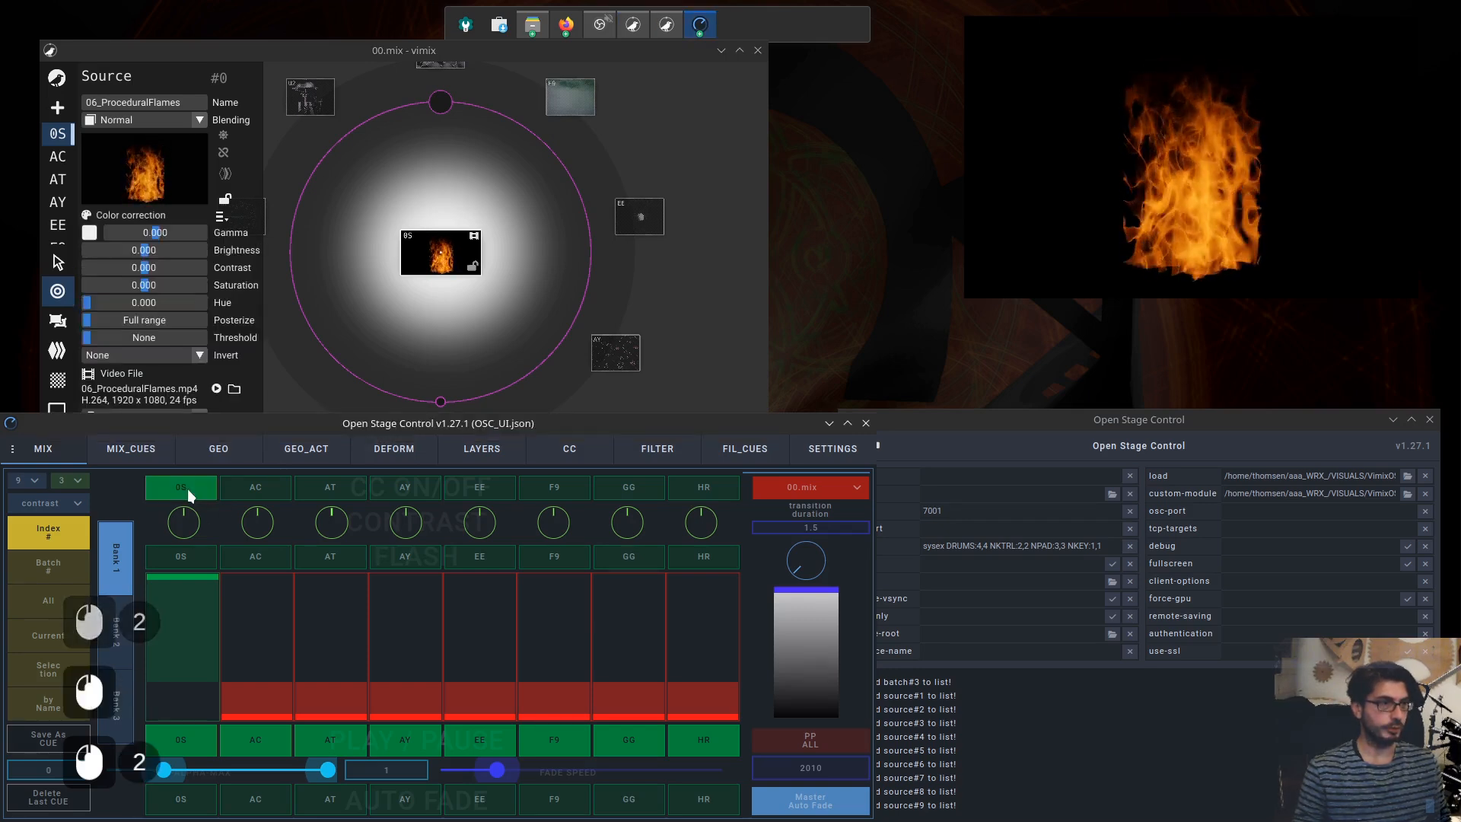
left_click(187, 489)
left_click(187, 488)
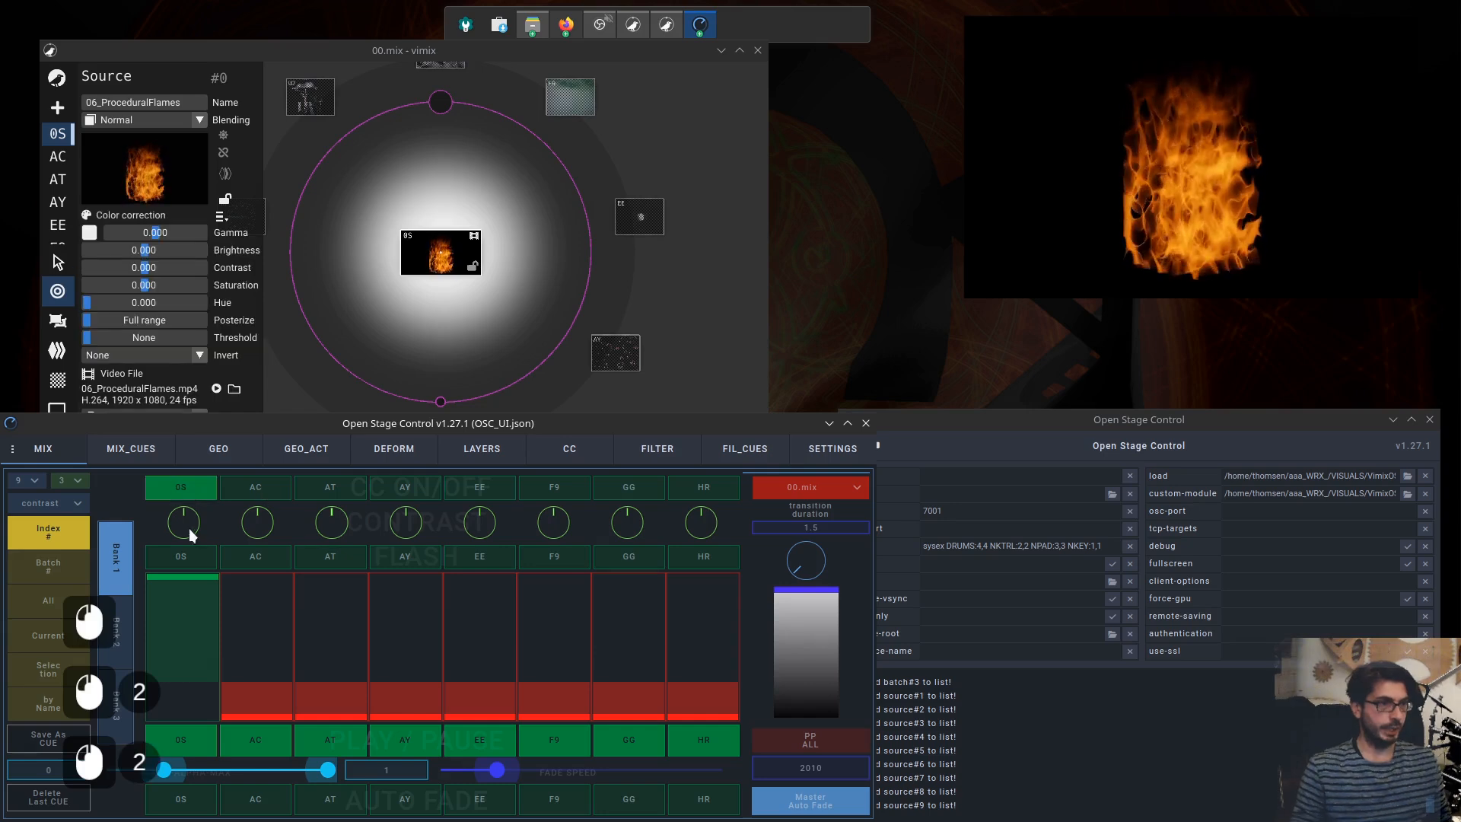
- Vary source 0S's contrast with its knob and leave it at 0.520
scroll(185, 530, "up", 3)
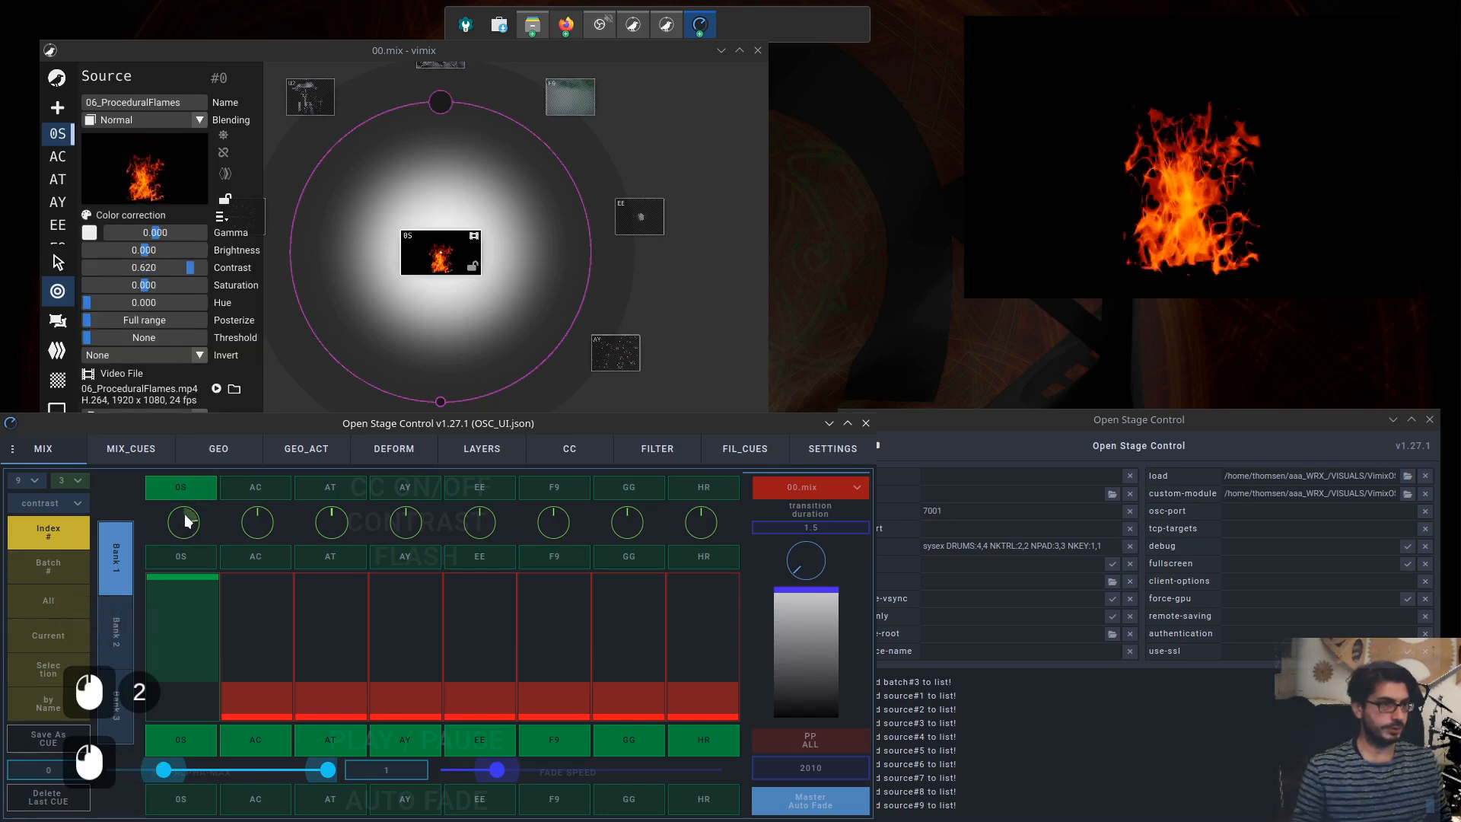
scroll(186, 526, "down", 4)
left_click_drag(187, 527, 161, 491)
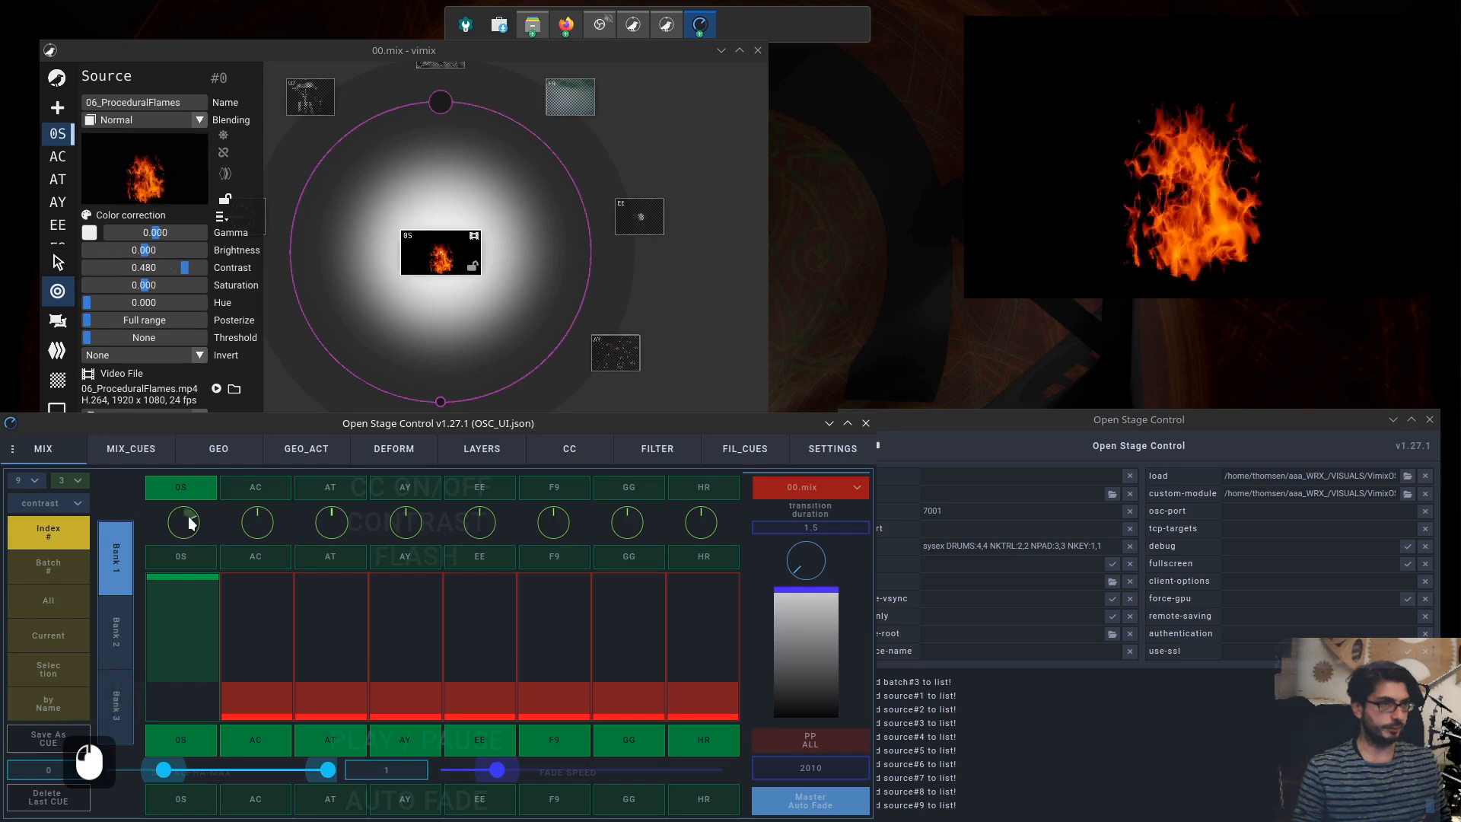
- Assign the color correction knobs to brightness and raise source 0S's brightness to 0.760
left_click(77, 503)
left_click(47, 528)
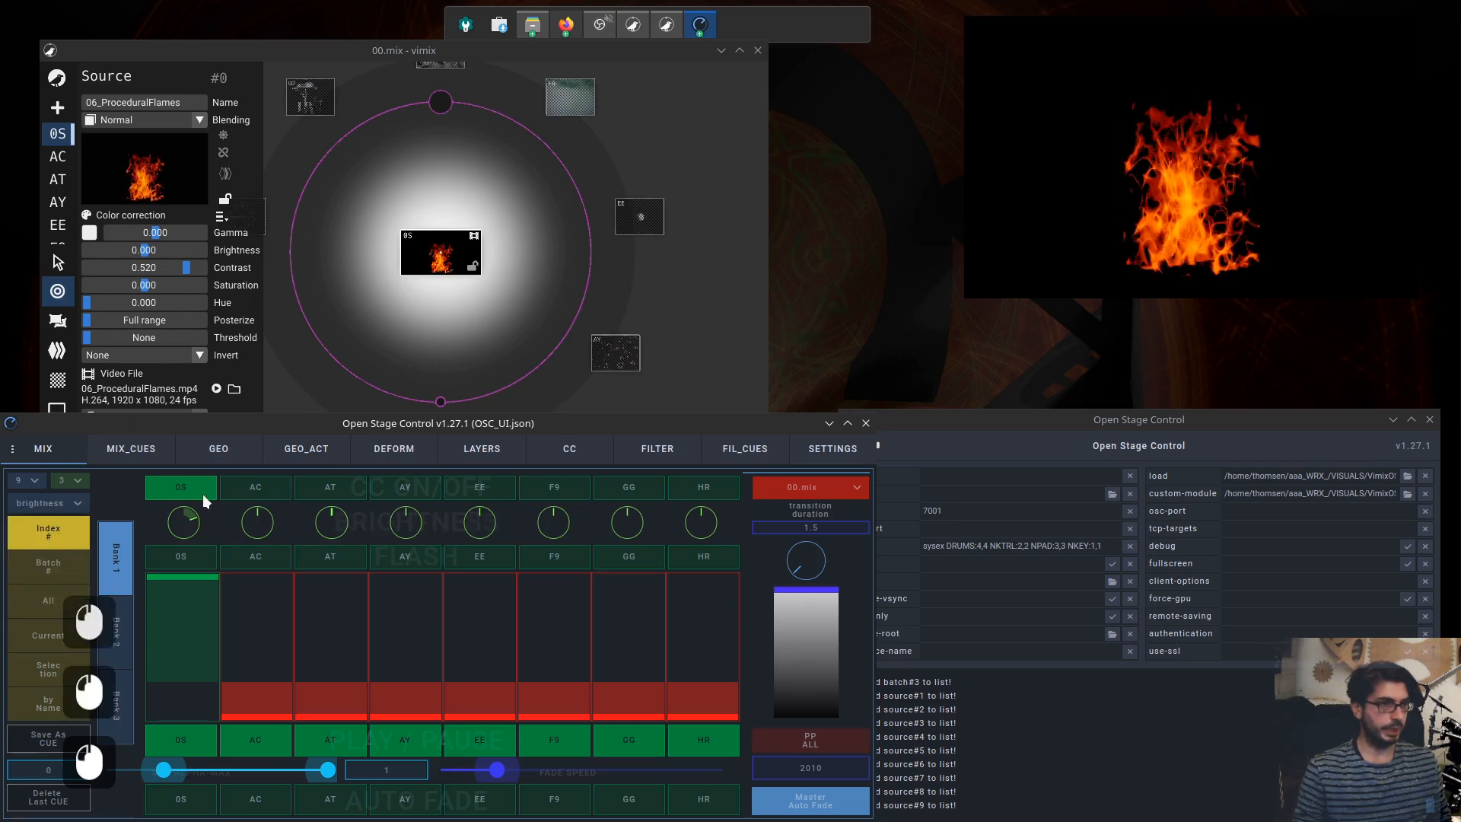
mouse_move(189, 514)
left_mouse_down()
mouse_move(187, 531)
mouse_move(179, 500)
left_mouse_up()
- Assign the knobs to contrast again, lower source 0S's contrast to about -0.190, and reset it to 0
left_click(61, 502)
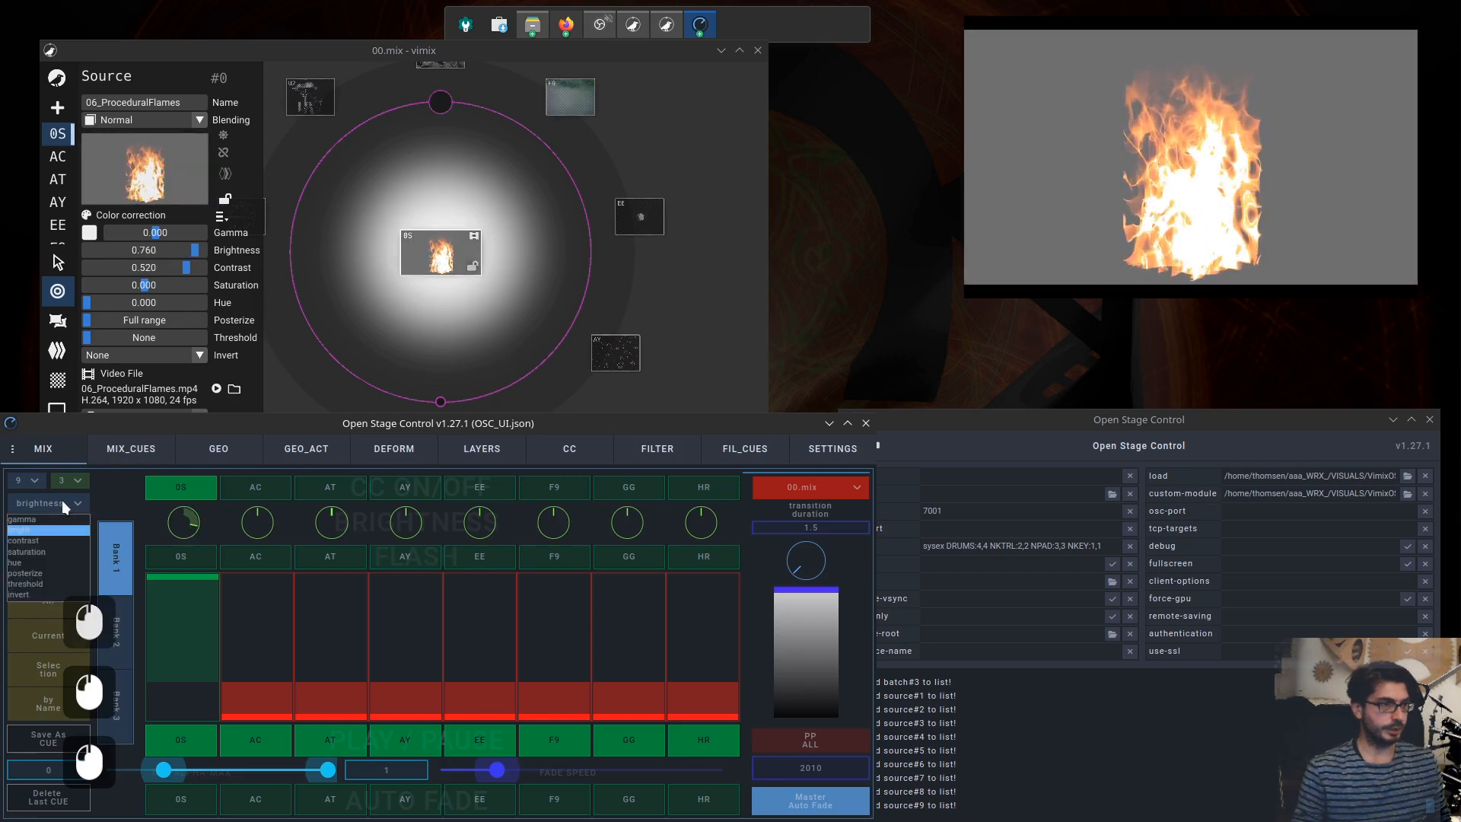
left_click(62, 539)
left_click_drag(178, 517, 180, 523)
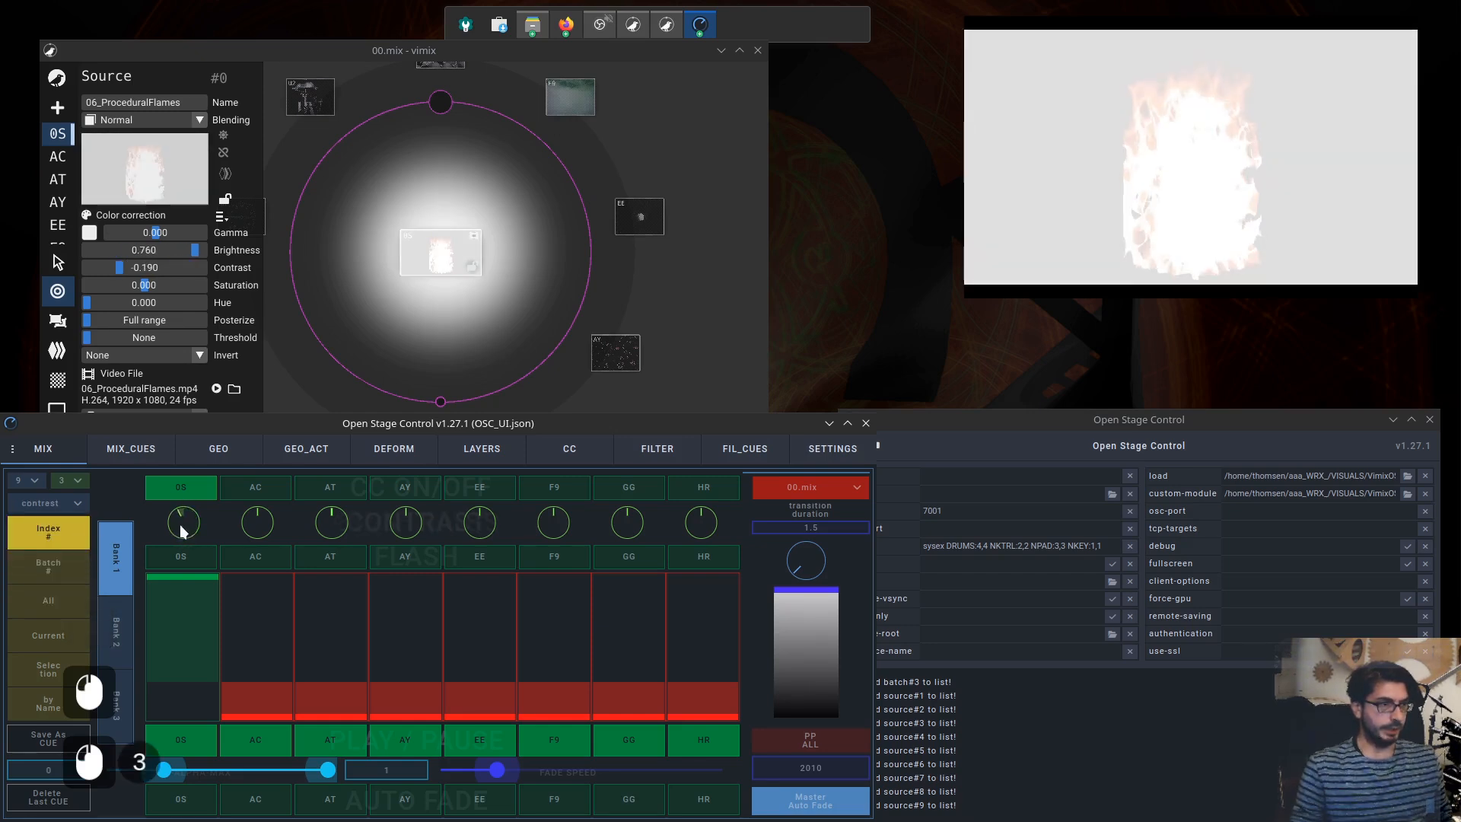
double_click(185, 524)
- Assign the knobs to brightness again and reset source 0S's brightness to 0
left_click(67, 506)
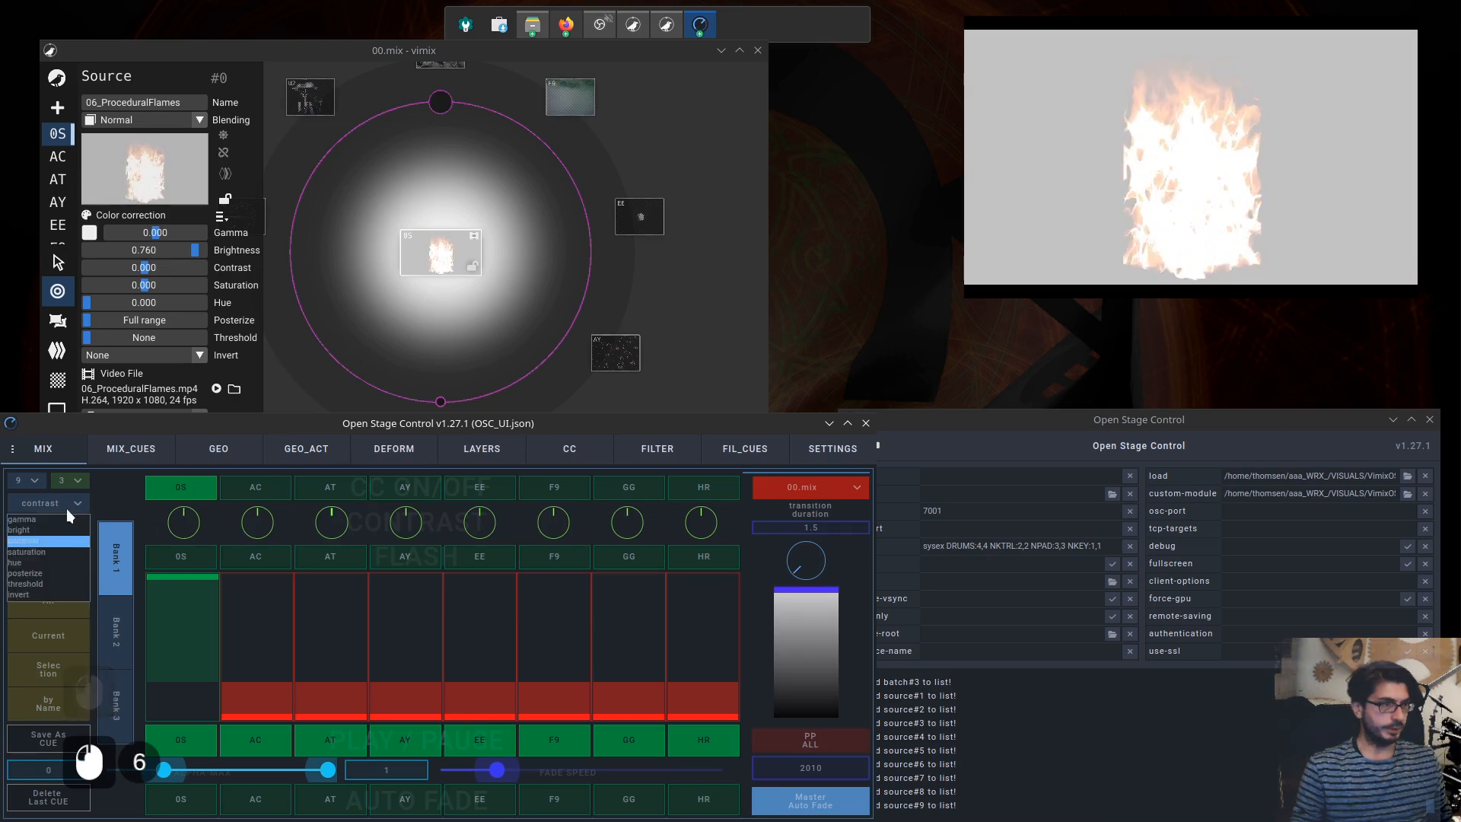
left_click(45, 529)
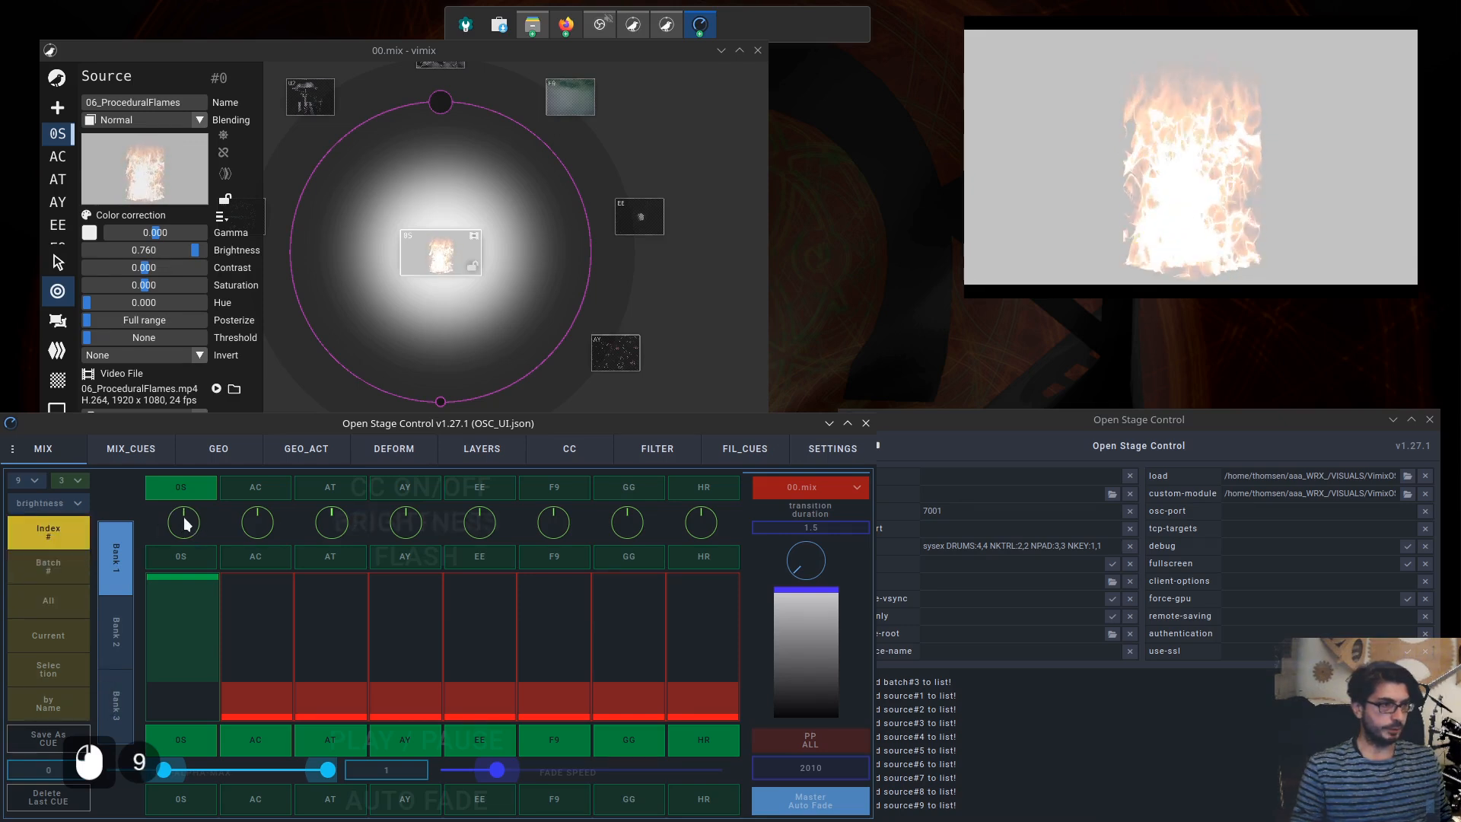
double_click(185, 523)
left_click(186, 530)
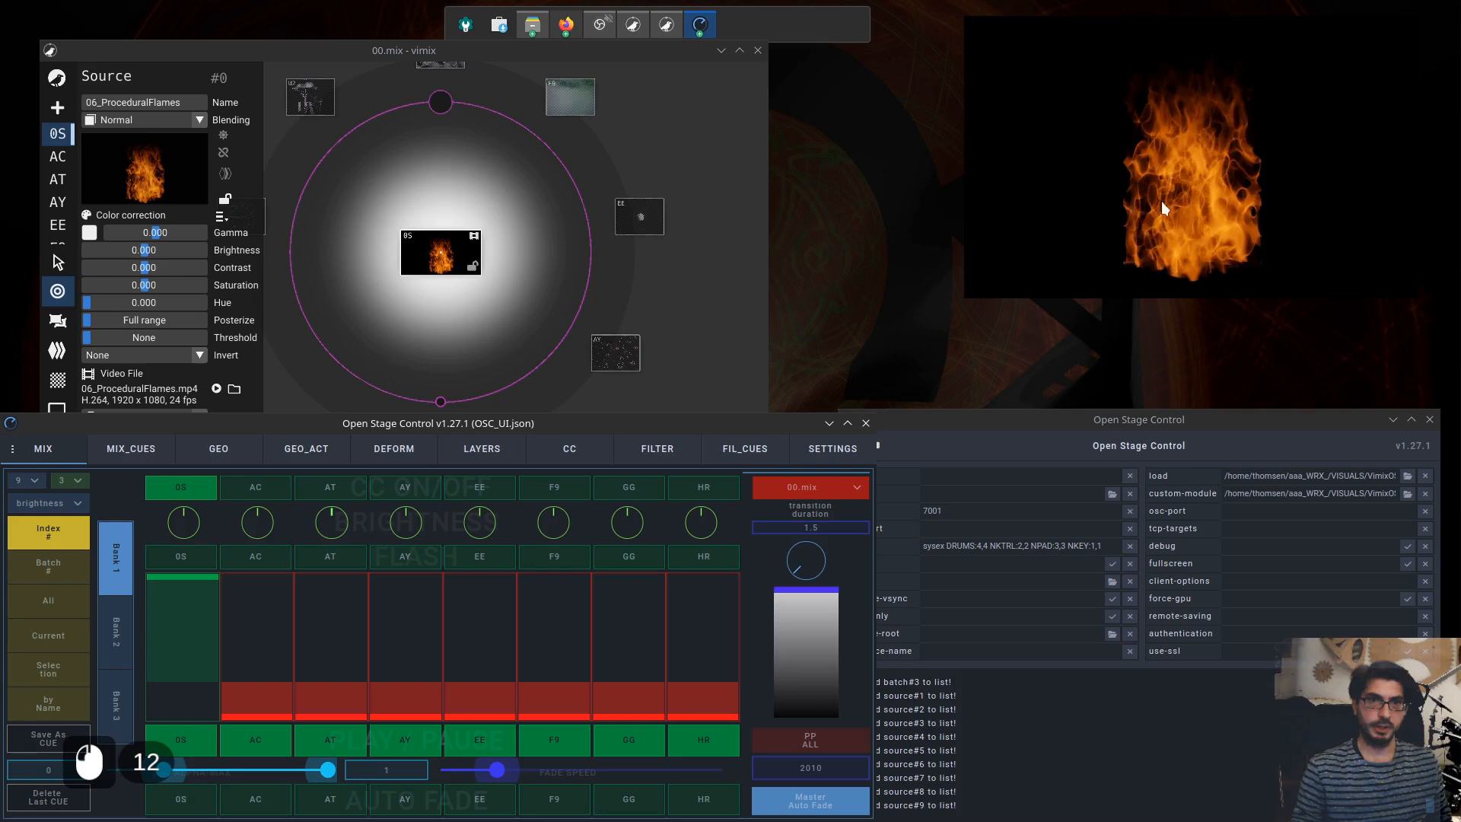
- Toggle color correction on and off for source AC, and turn it on for AT, AY and EE
left_click(266, 491)
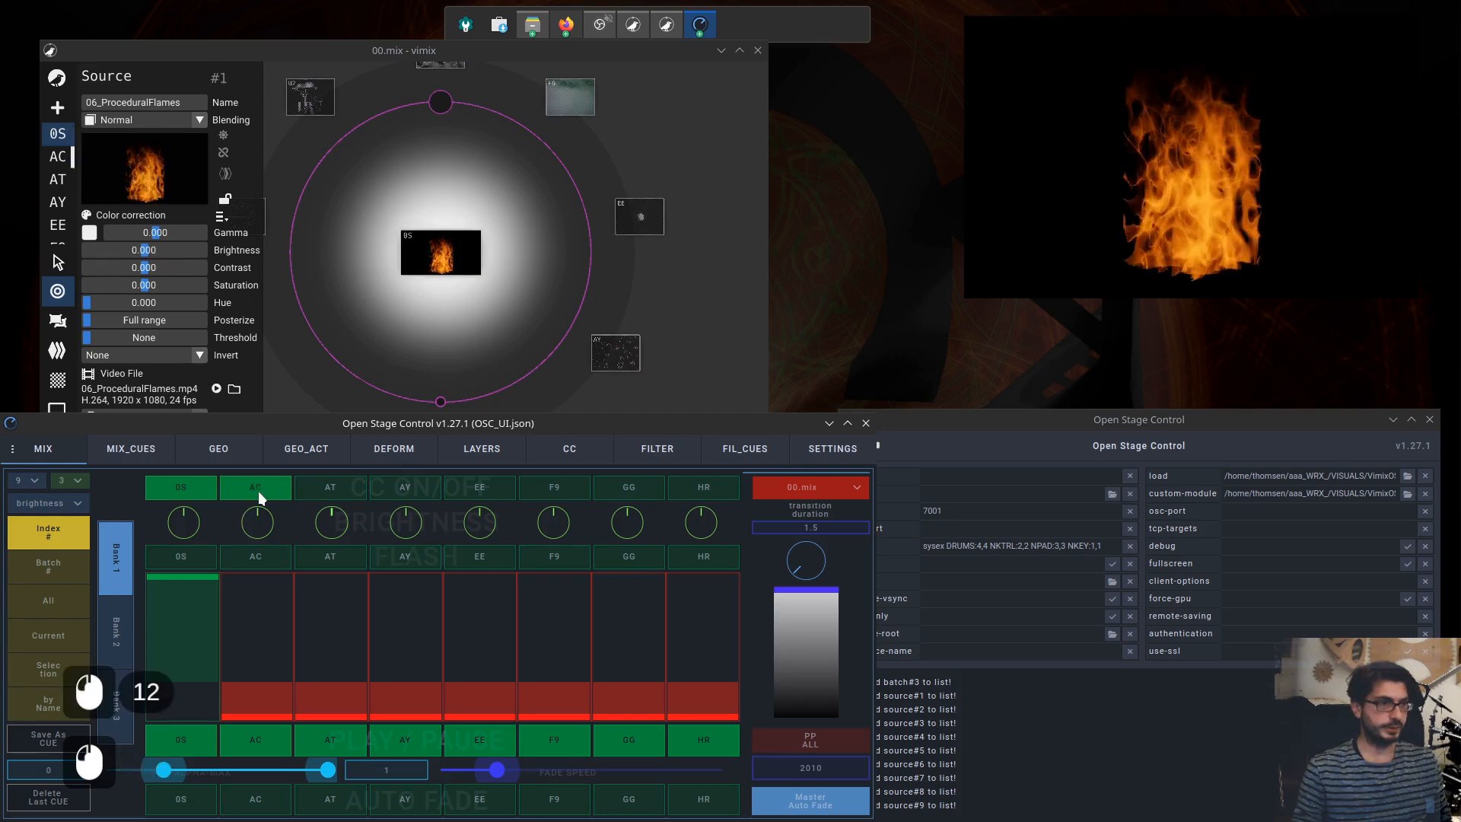
left_click(258, 491)
left_click(328, 491)
left_click(396, 491)
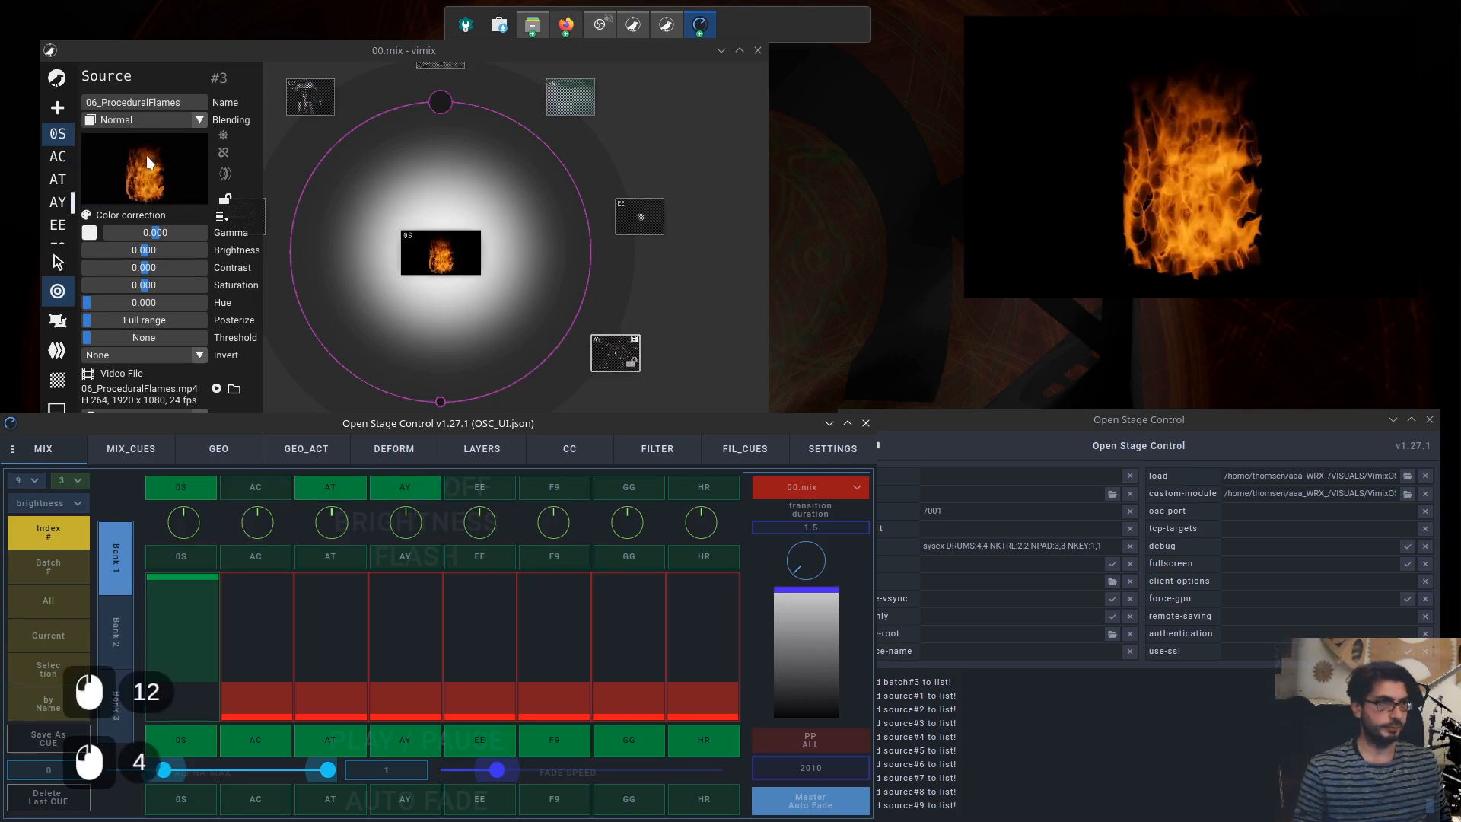
left_click(480, 490)
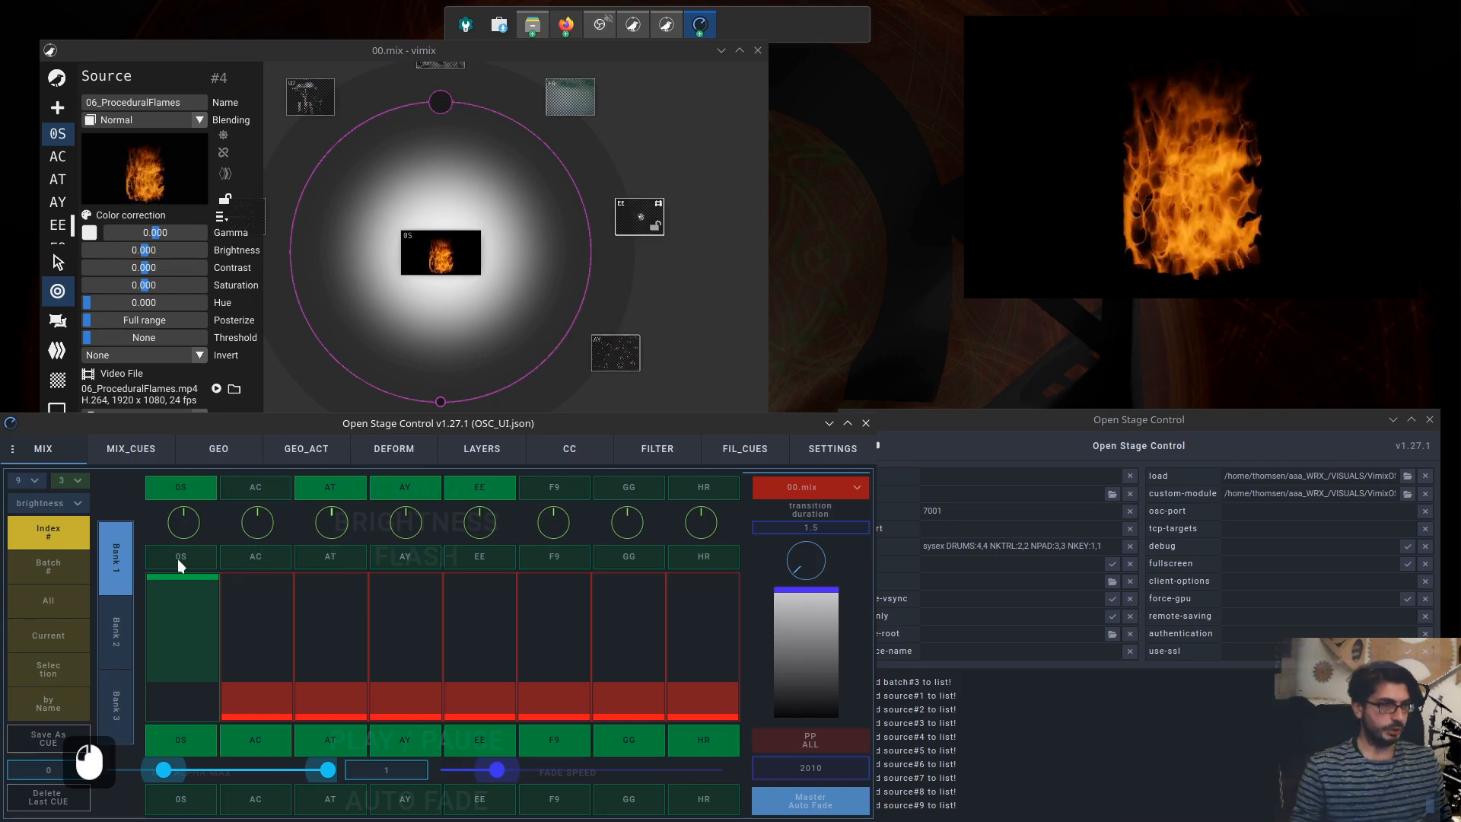
- Turn off color correction for sources EE, AY, AT and 0S
left_click(418, 483)
left_click(330, 487)
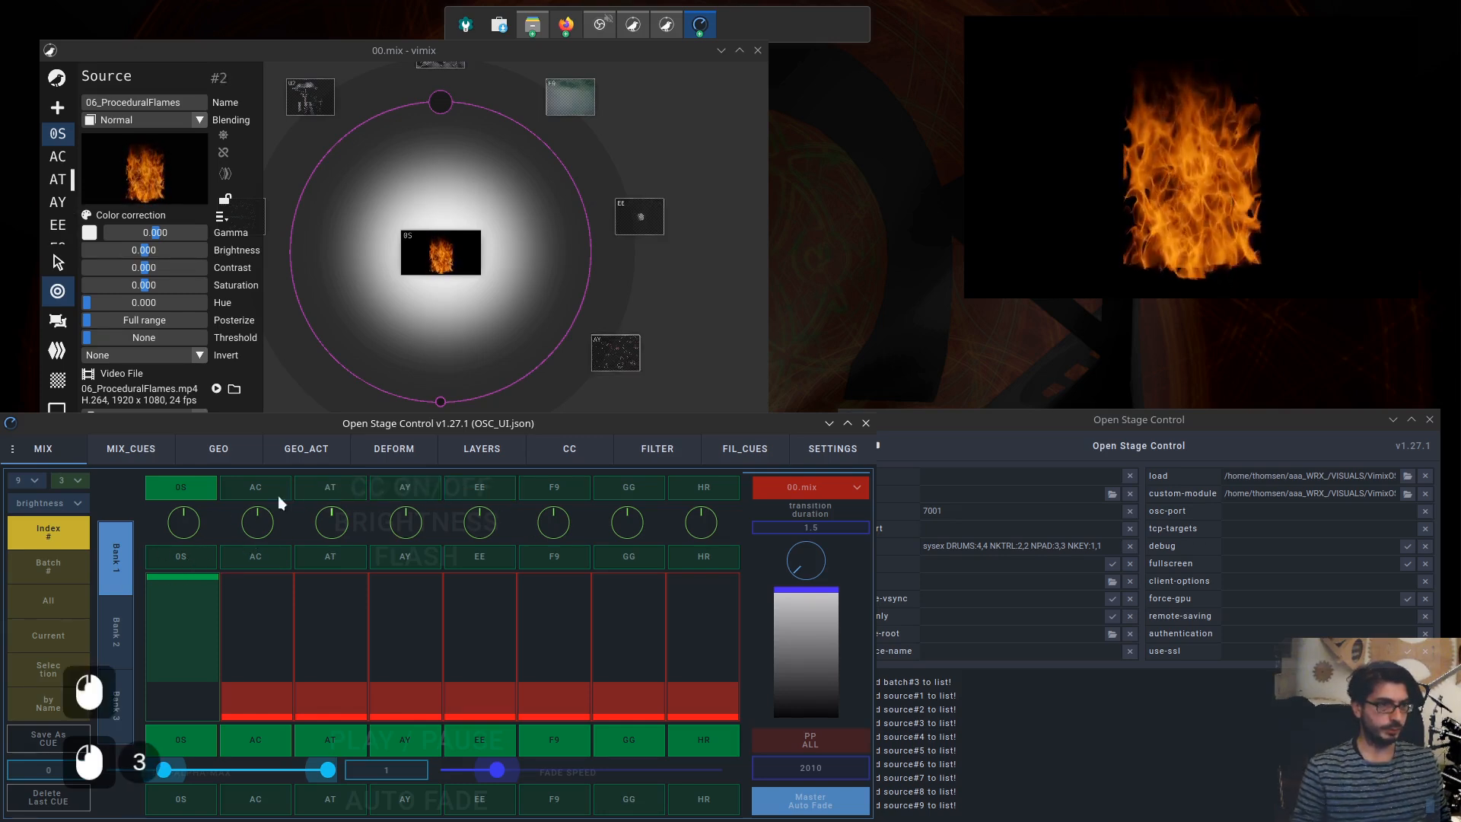
left_click(184, 491)
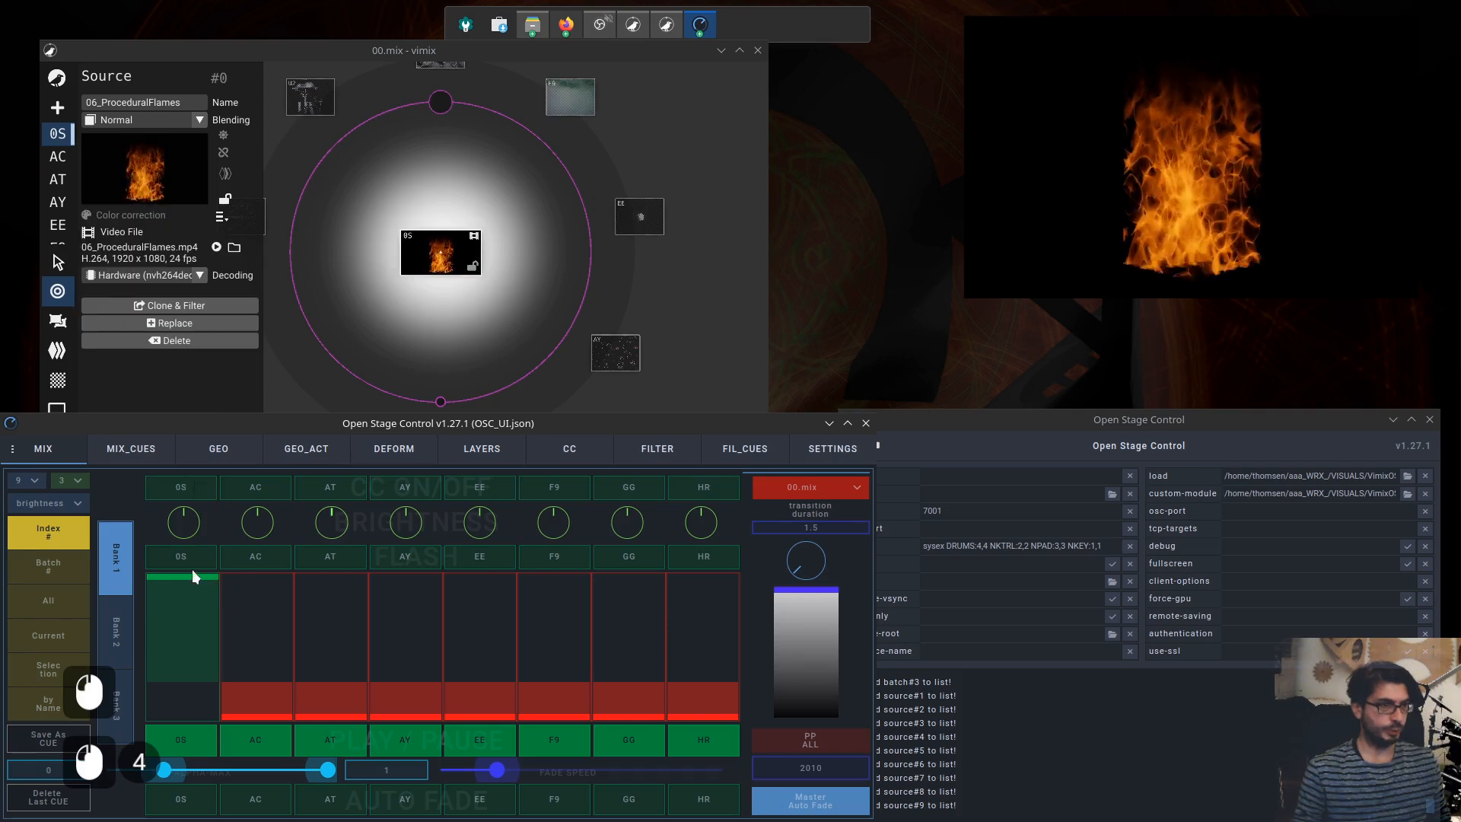
- Flash the bank 1 sources one after another, from 0S through HR
scroll(185, 558, "down", 3)
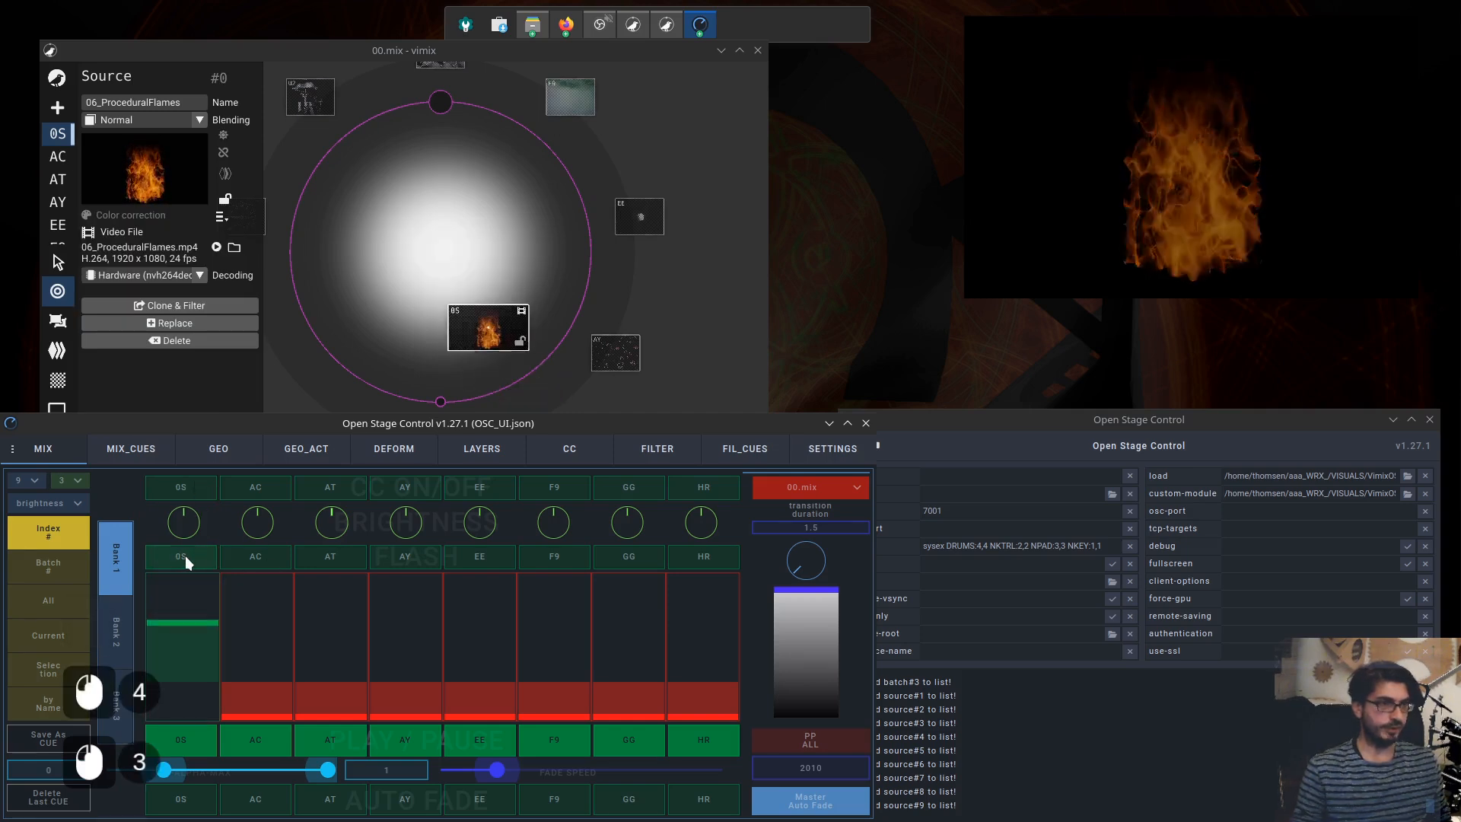
scroll(185, 555, "down", 1)
scroll(256, 556, "down", 1)
scroll(332, 554, "down", 1)
scroll(407, 553, "down", 1)
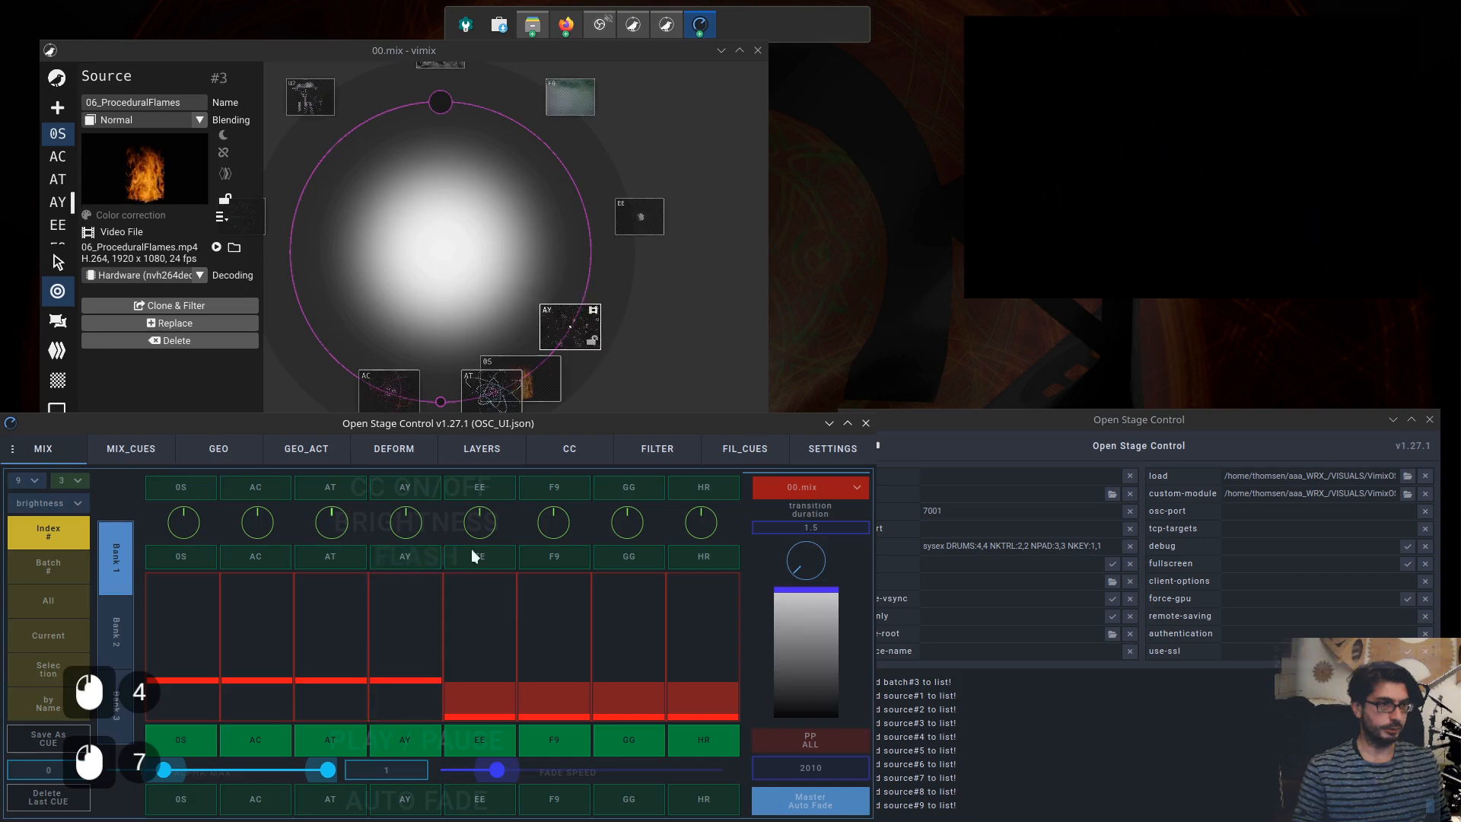
scroll(475, 551, "up", 1)
scroll(556, 555, "up", 1)
scroll(629, 555, "up", 1)
scroll(711, 558, "up", 1)
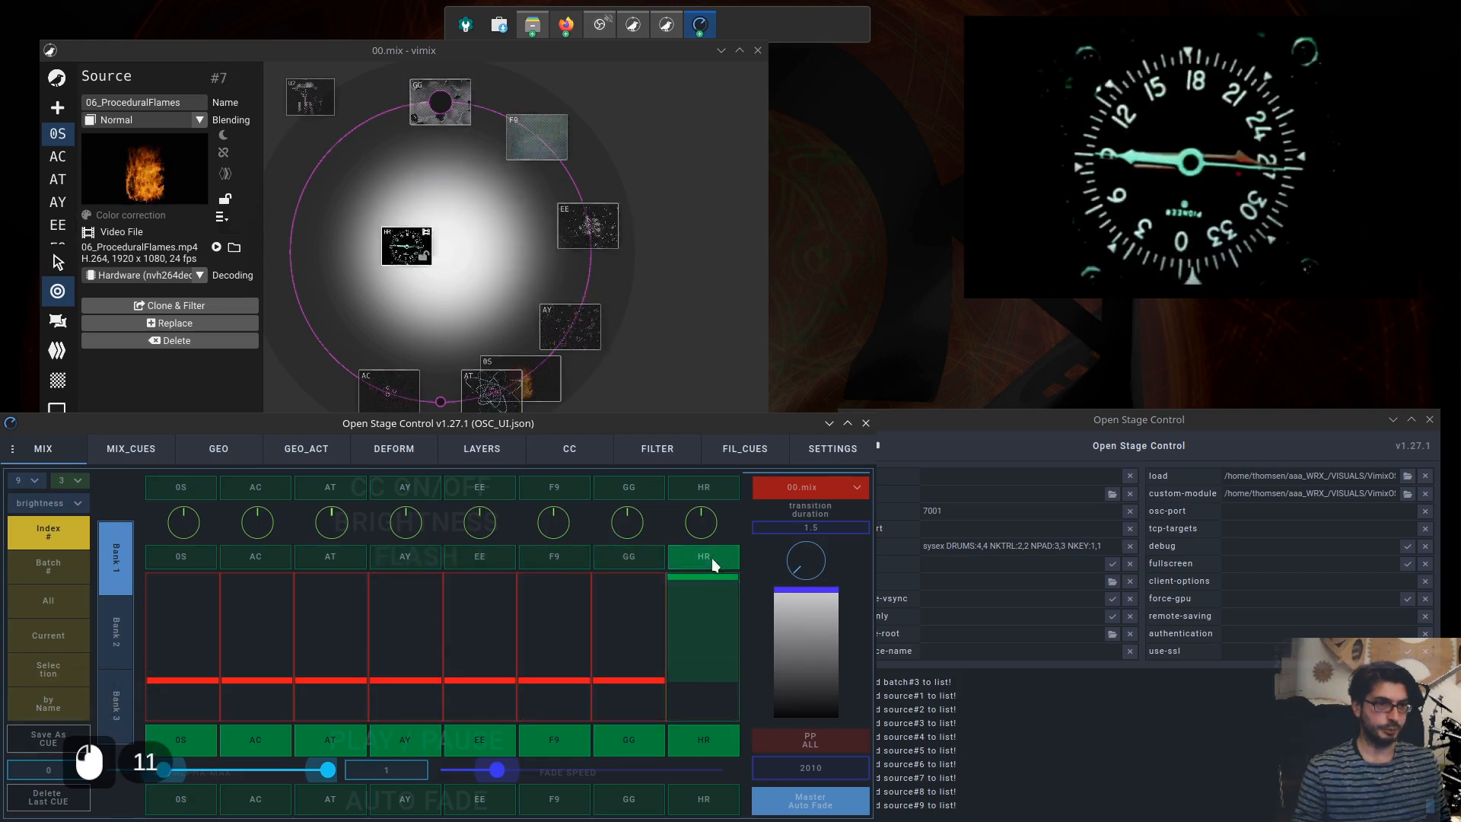
- Flash source EE repeatedly and let its alpha fader fall back each time
scroll(711, 558, "down", 1)
scroll(474, 554, "up", 3)
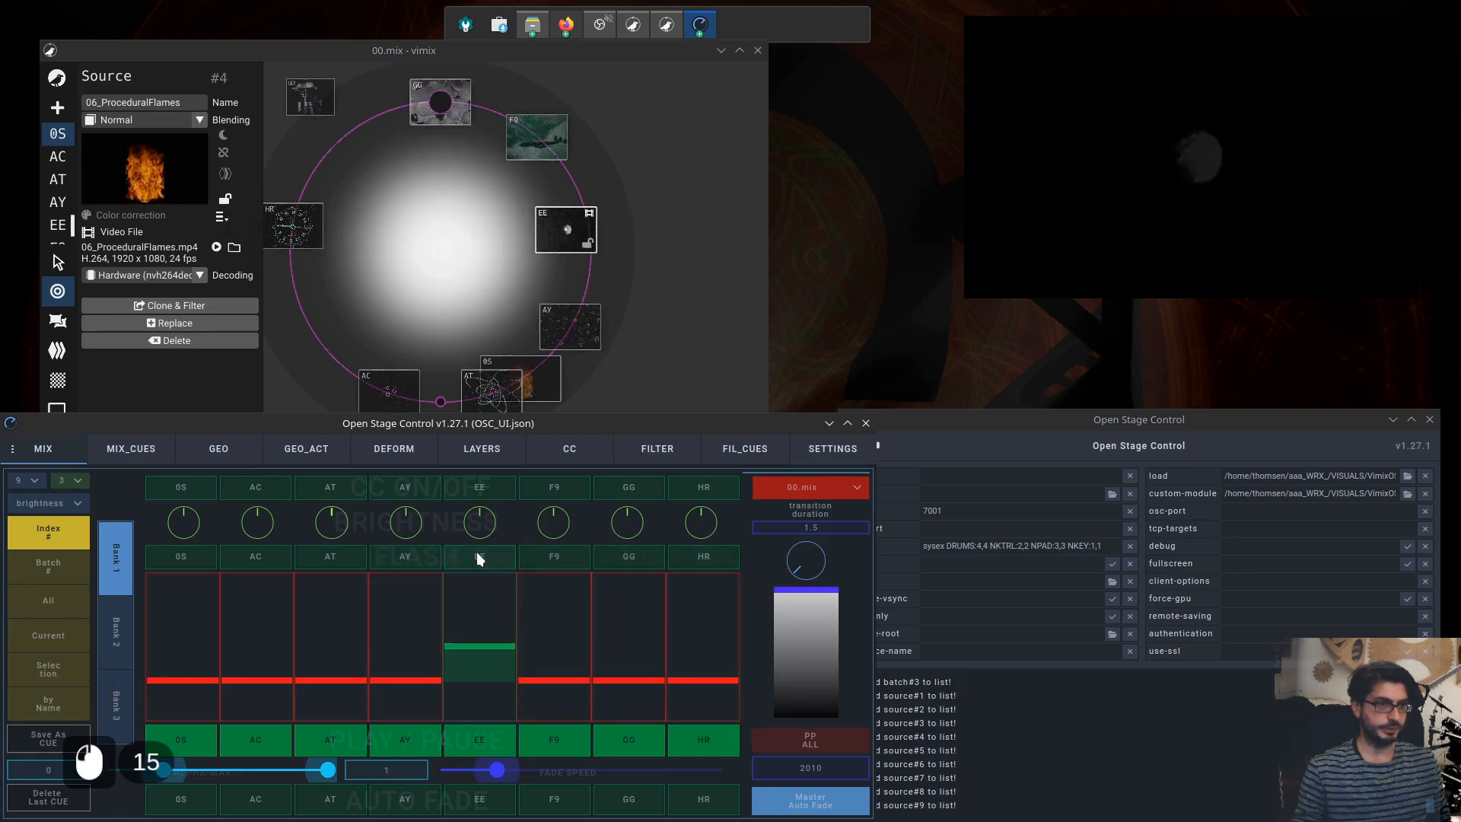
scroll(476, 554, "up", 5)
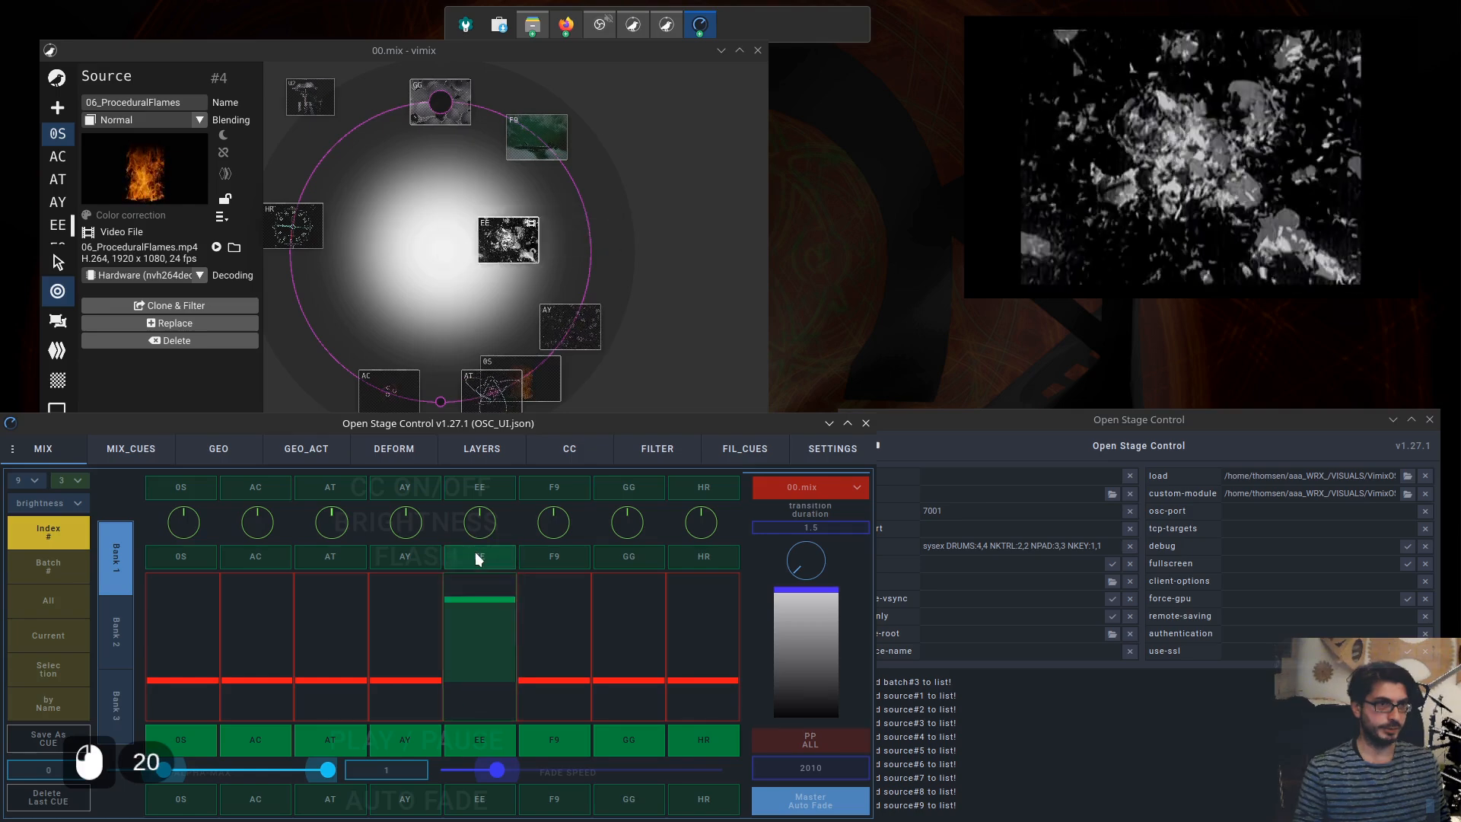
scroll(475, 551, "down", 1)
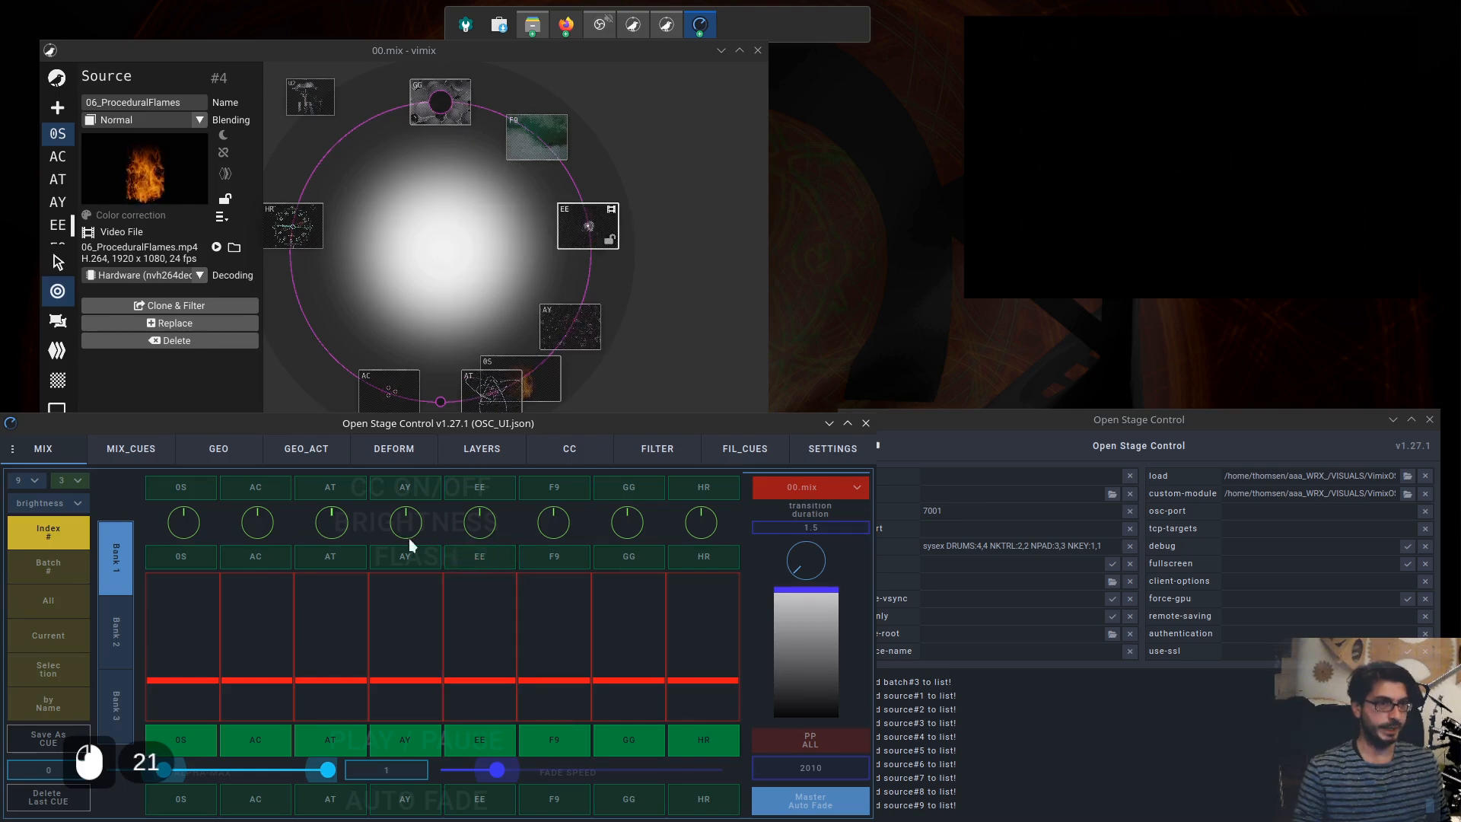
- Check the Flash Fade Out Time in the settings, then return to the mix controls and flash source 0S
left_click(837, 454)
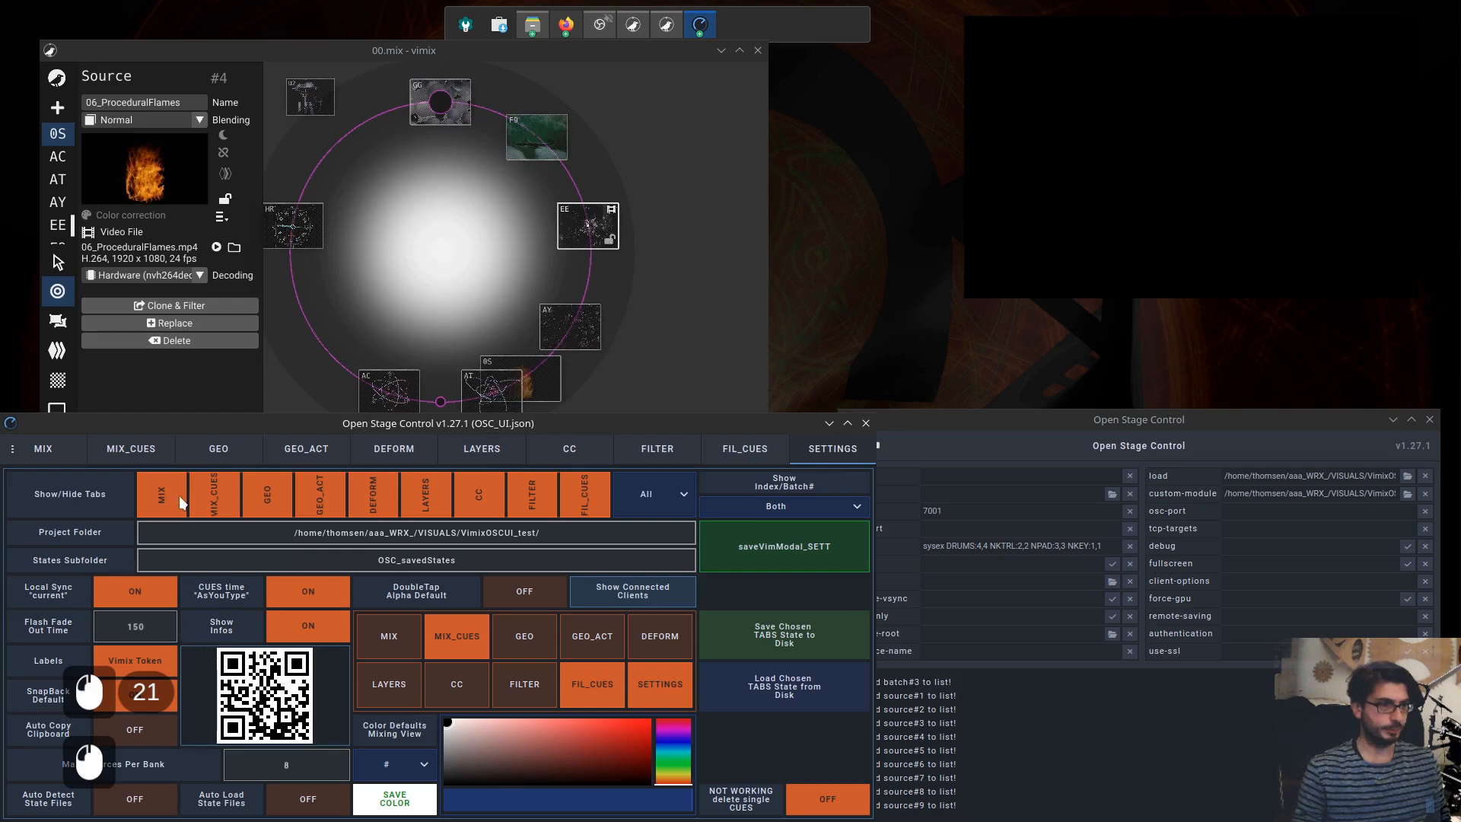
left_click(53, 455)
left_click(197, 559)
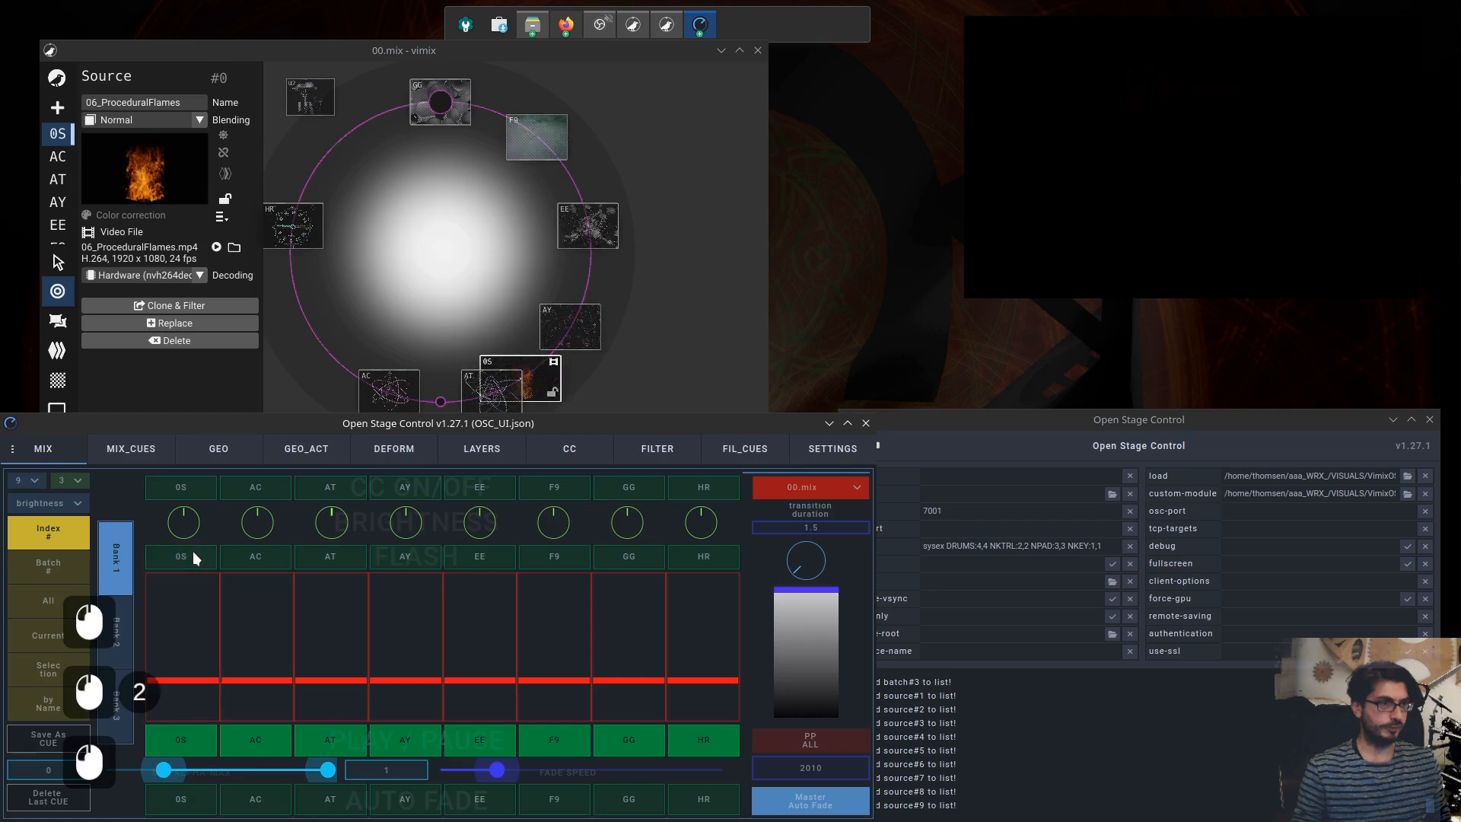
left_click(191, 554)
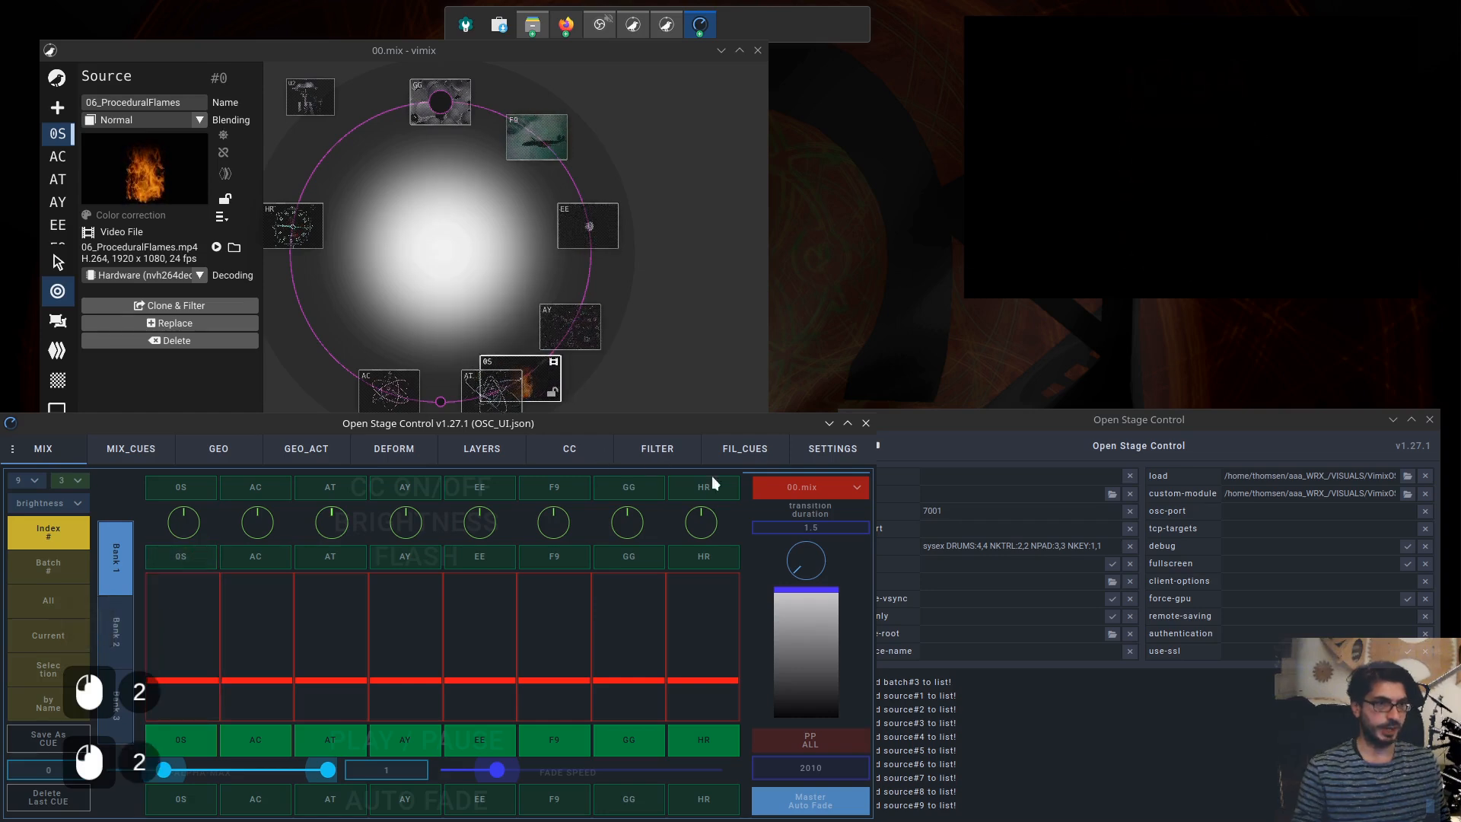
- Set the Flash Fade Out Time to 50 in the settings
left_click(824, 465)
left_click(150, 626)
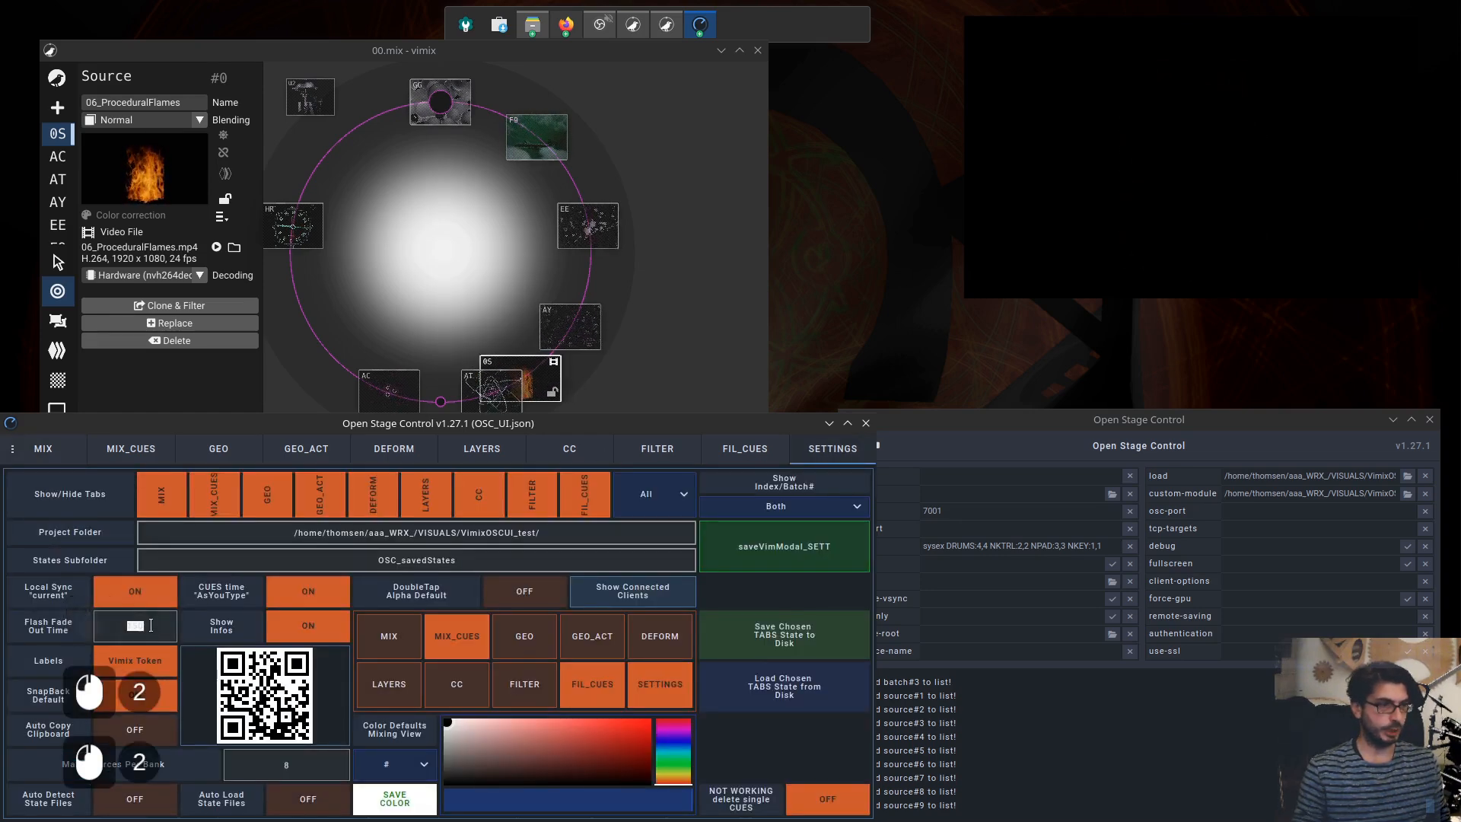
left_click(149, 625)
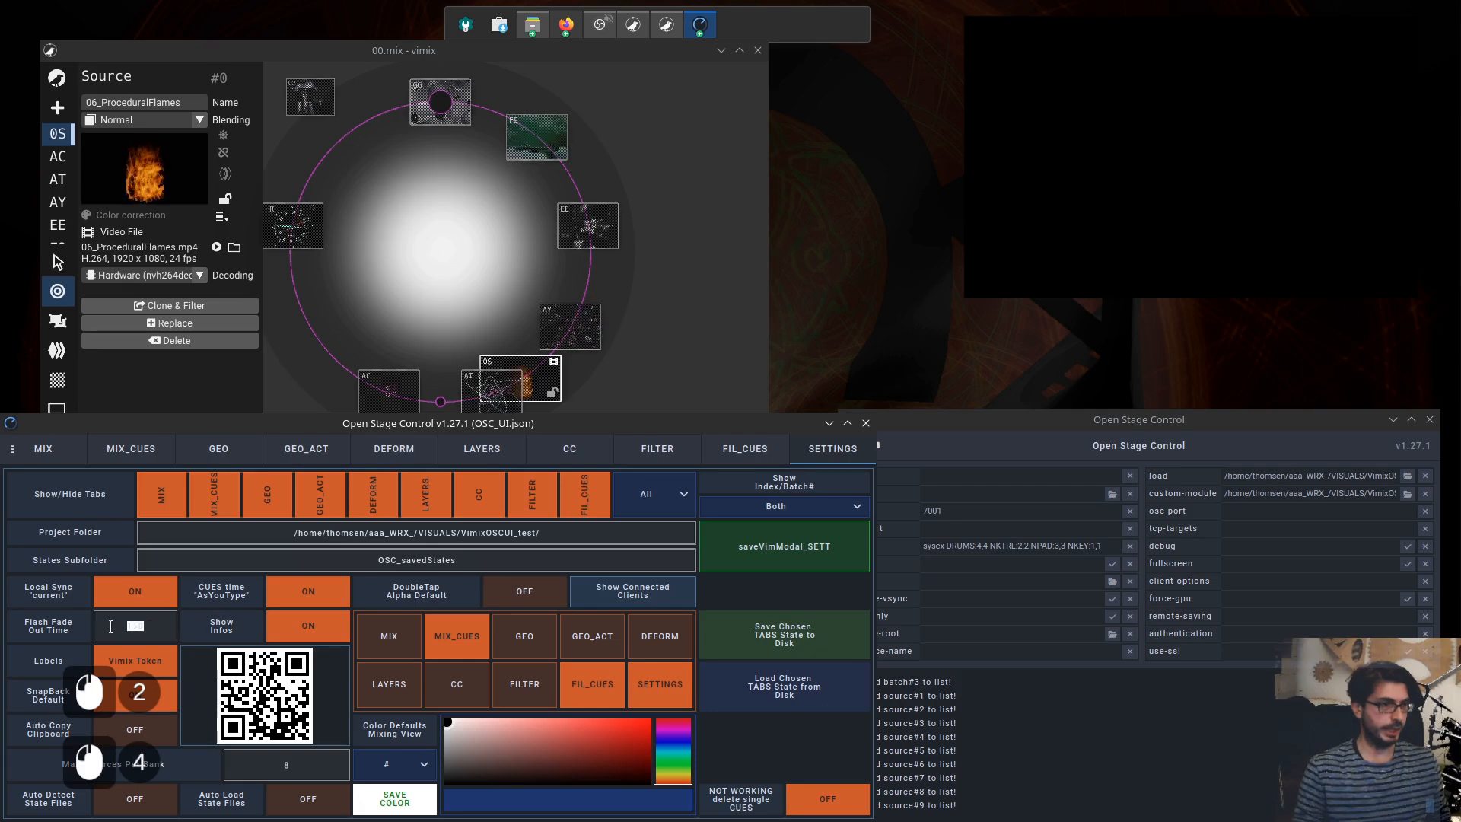
type("50")
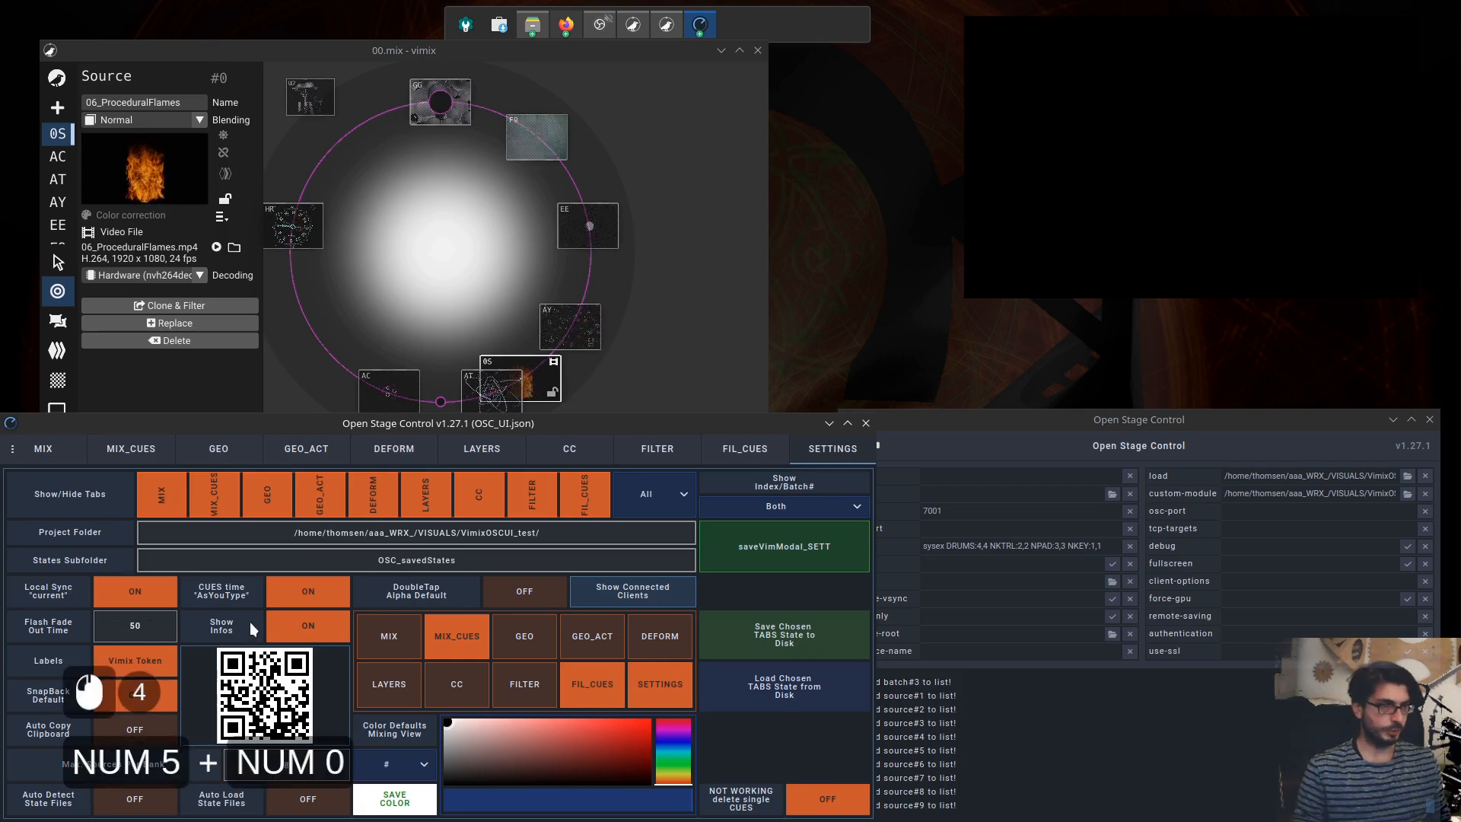
key("KP_Enter")
- Return to the mix controls and flash source 0S four times to test the shorter fade-out
left_click(48, 454)
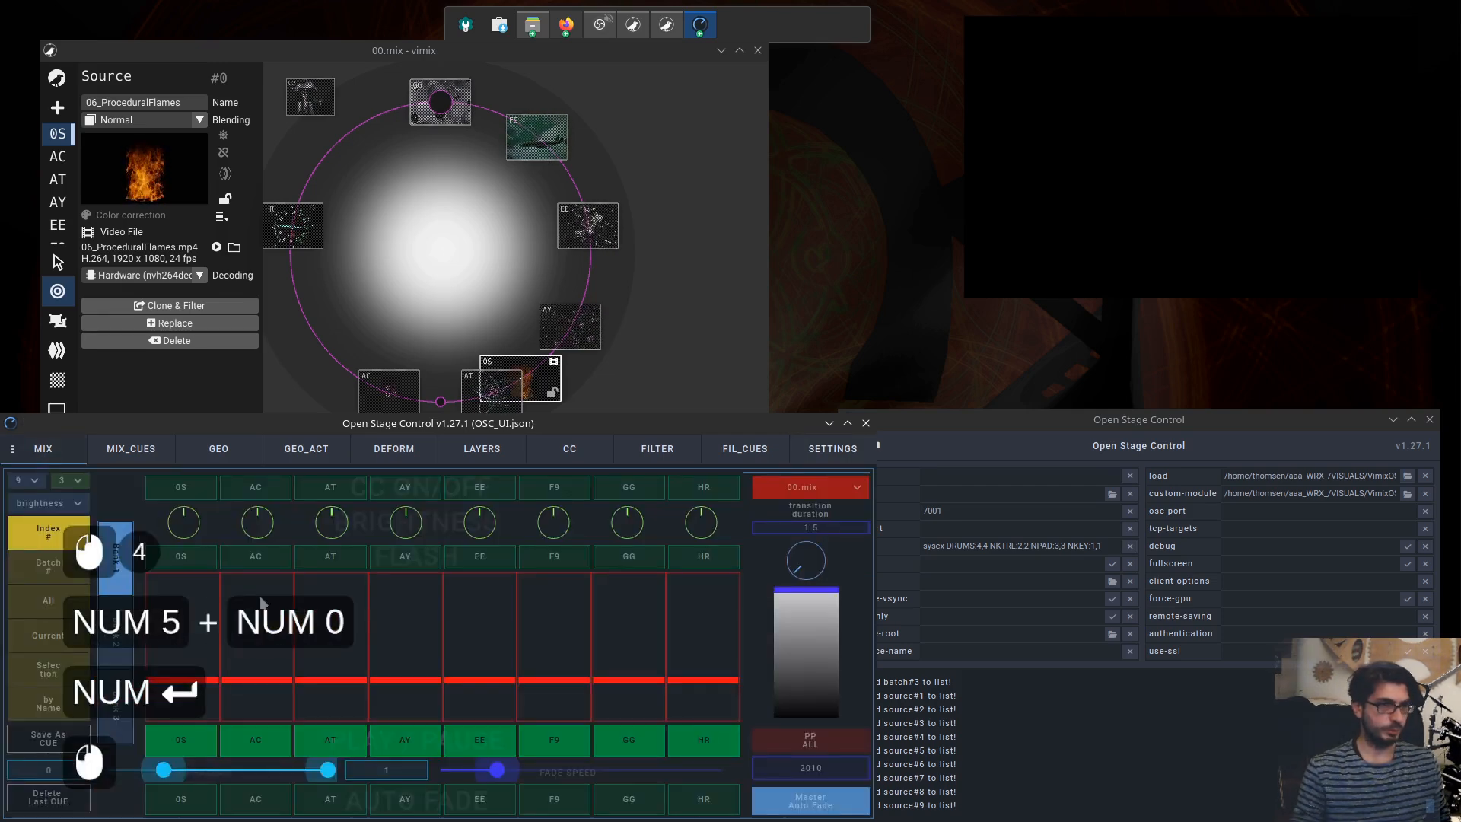
left_click(184, 559)
left_click(184, 559)
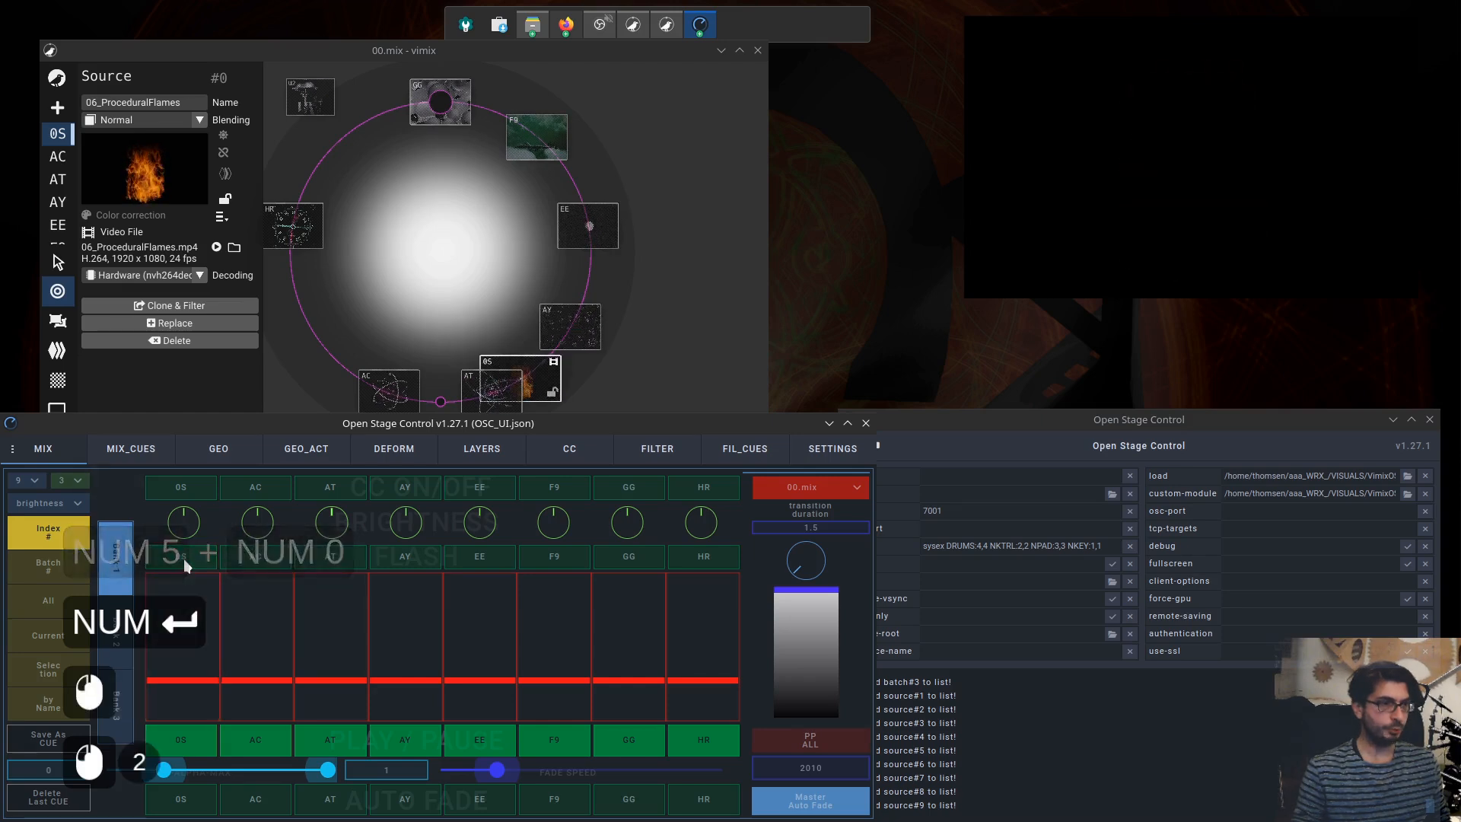
left_click(184, 559)
left_click(184, 559)
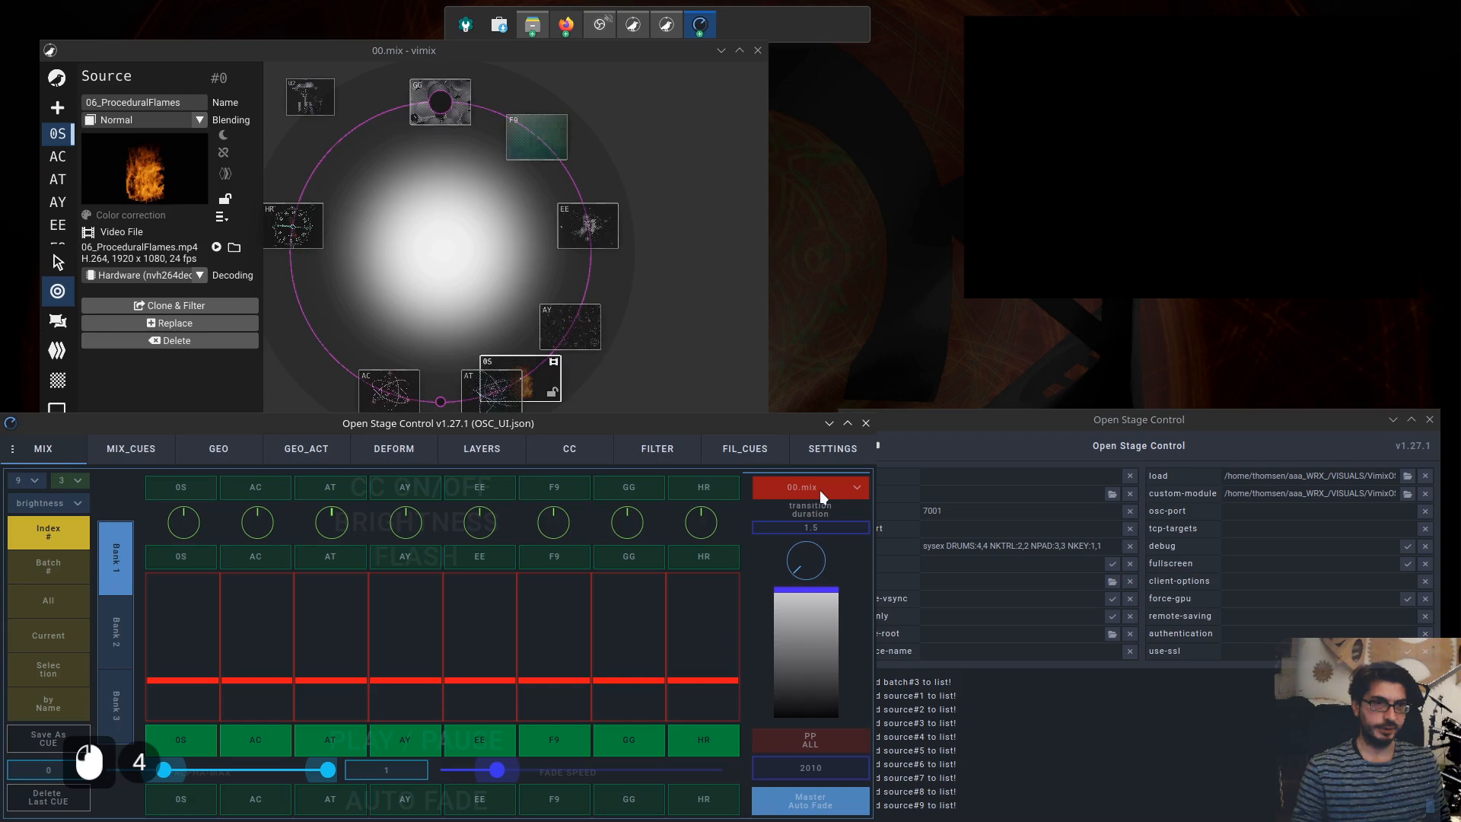
- Review the Flash Fade Out Time setting, then return to the mix controls
left_click(833, 450)
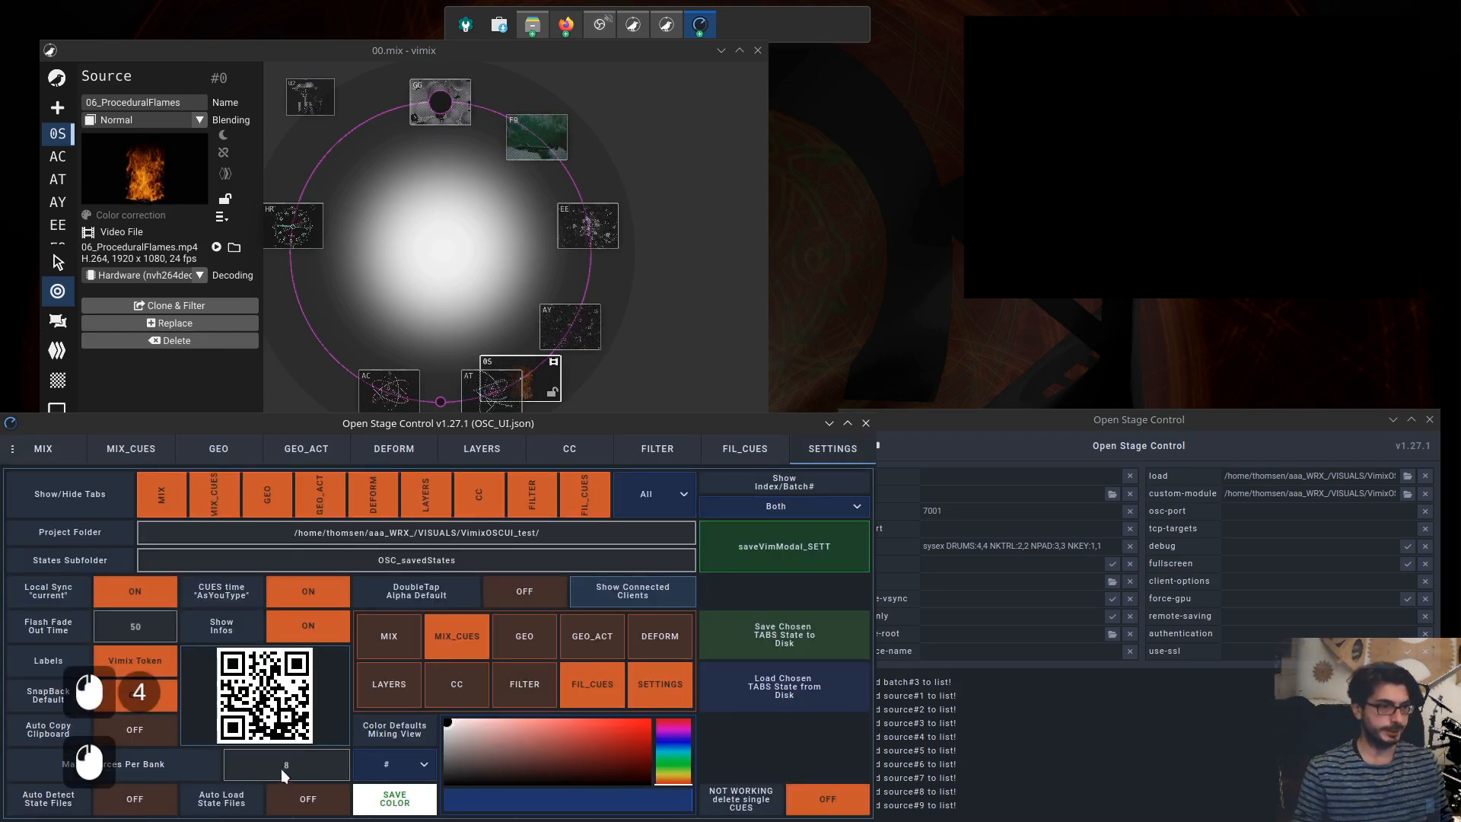
left_click(145, 624)
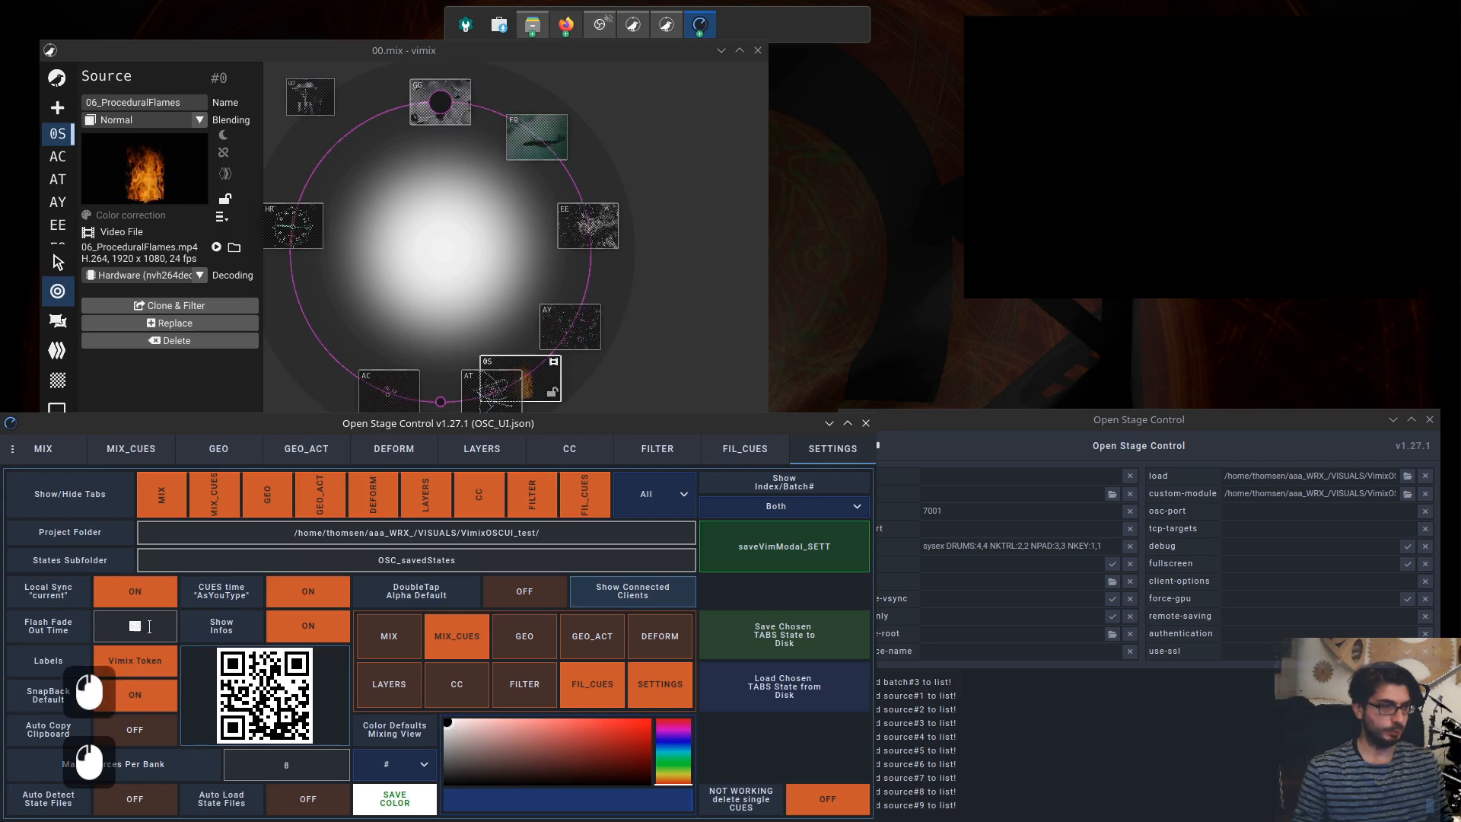
left_click(144, 623)
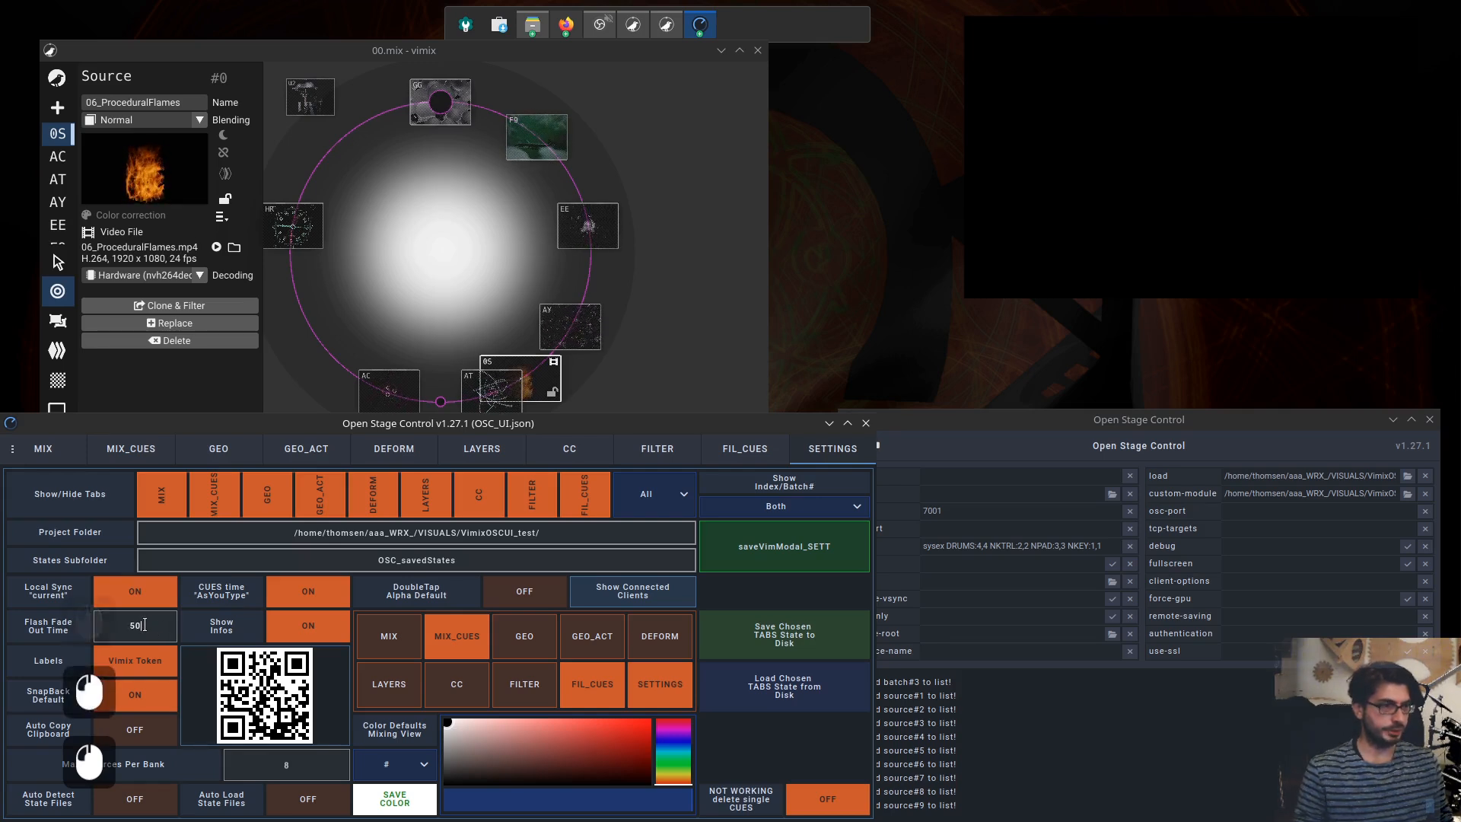
double_click(114, 625)
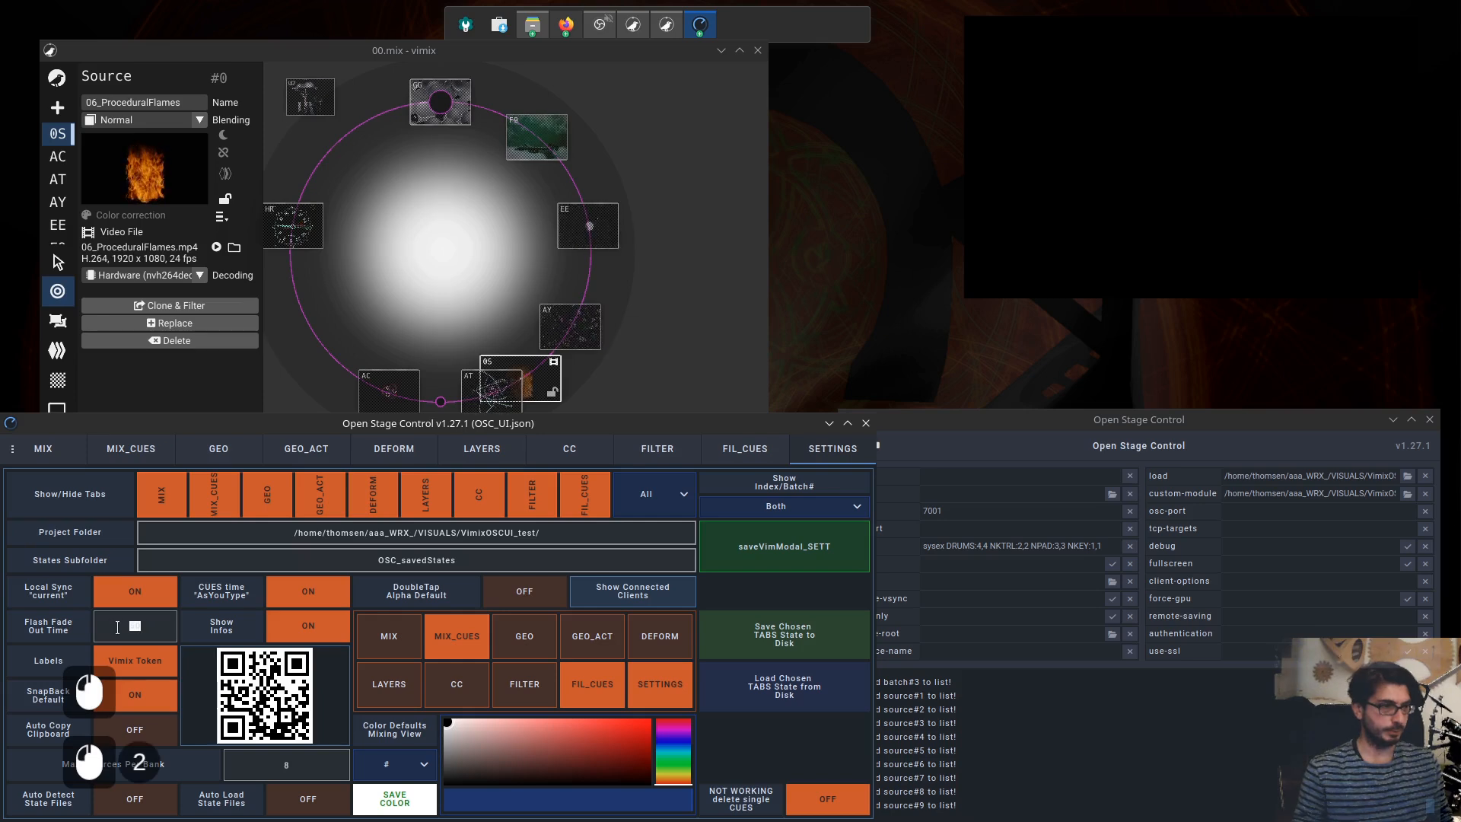
left_click(145, 626)
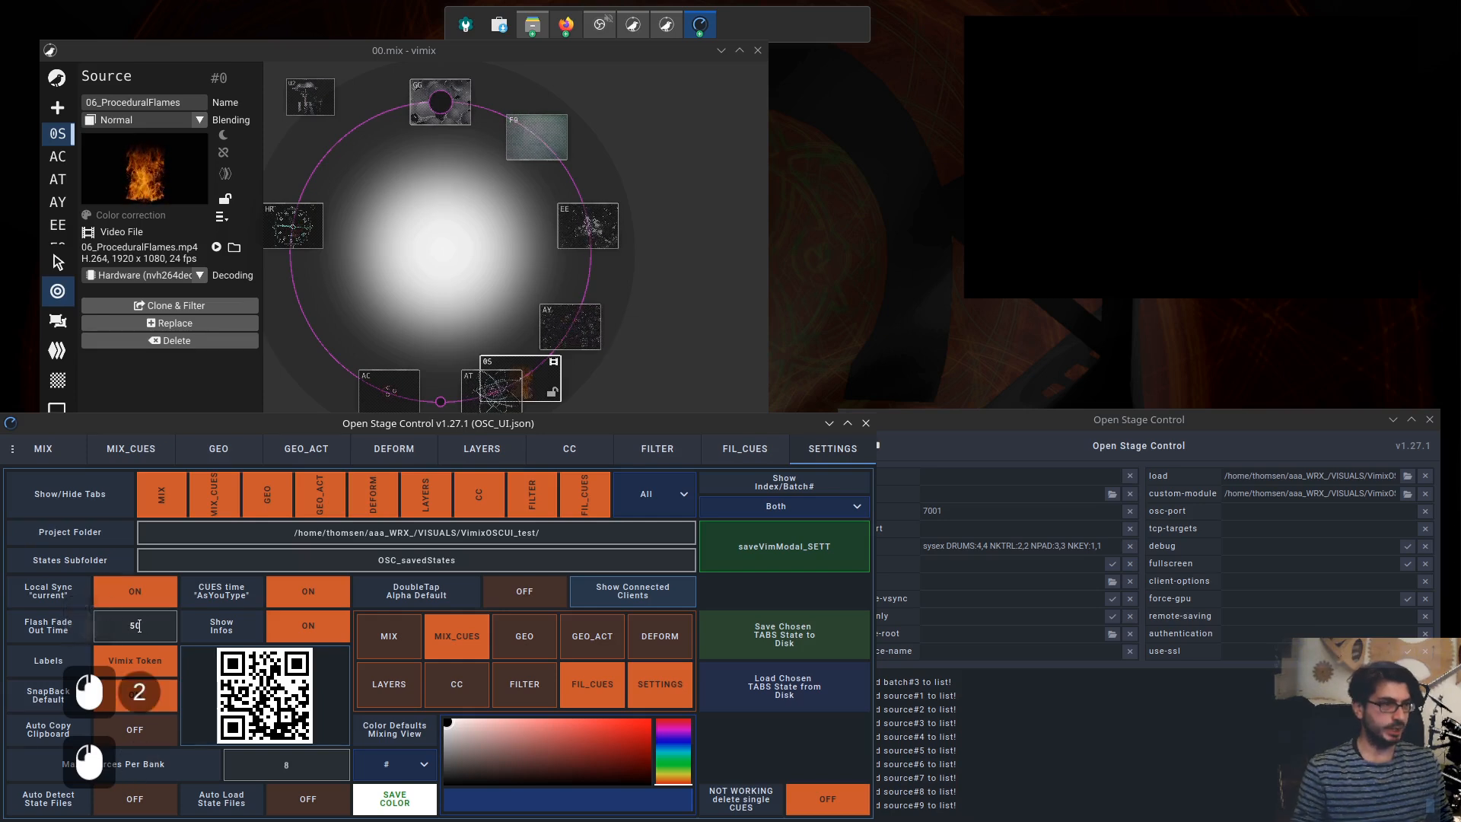
double_click(138, 625)
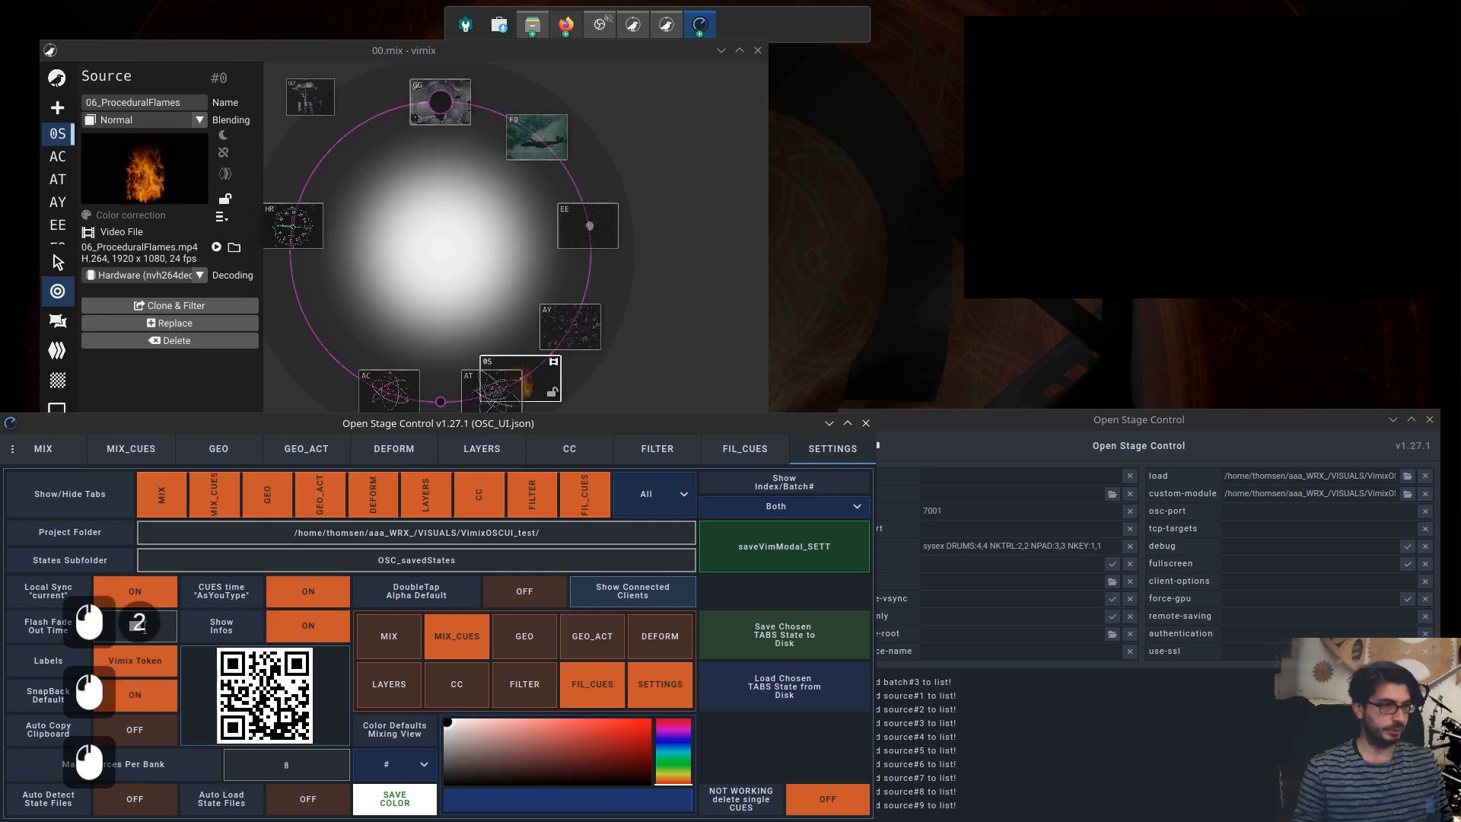
left_click(50, 455)
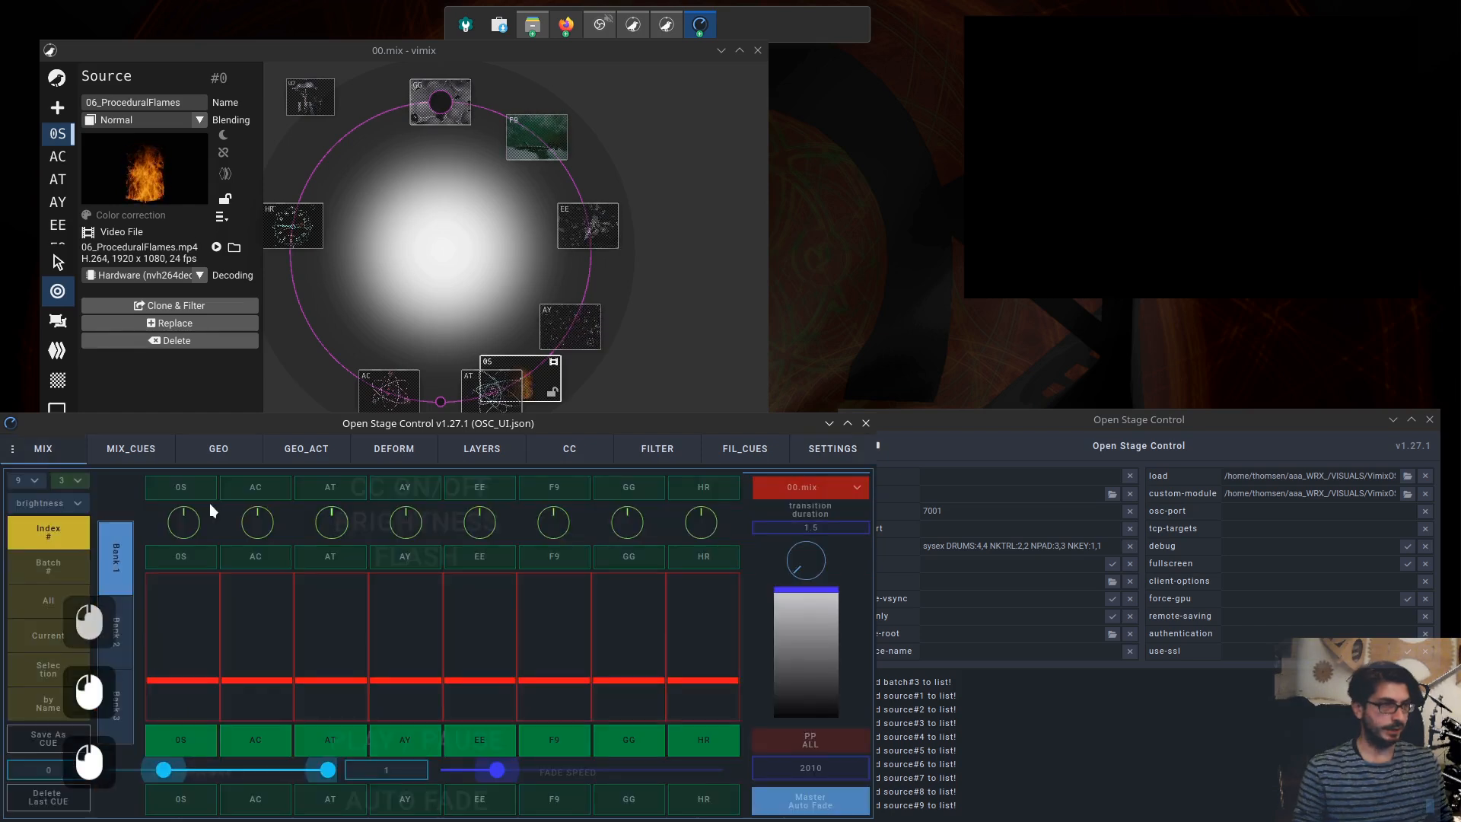
- Examine the transition duration value and the list of mix files available for loading
left_click(823, 527)
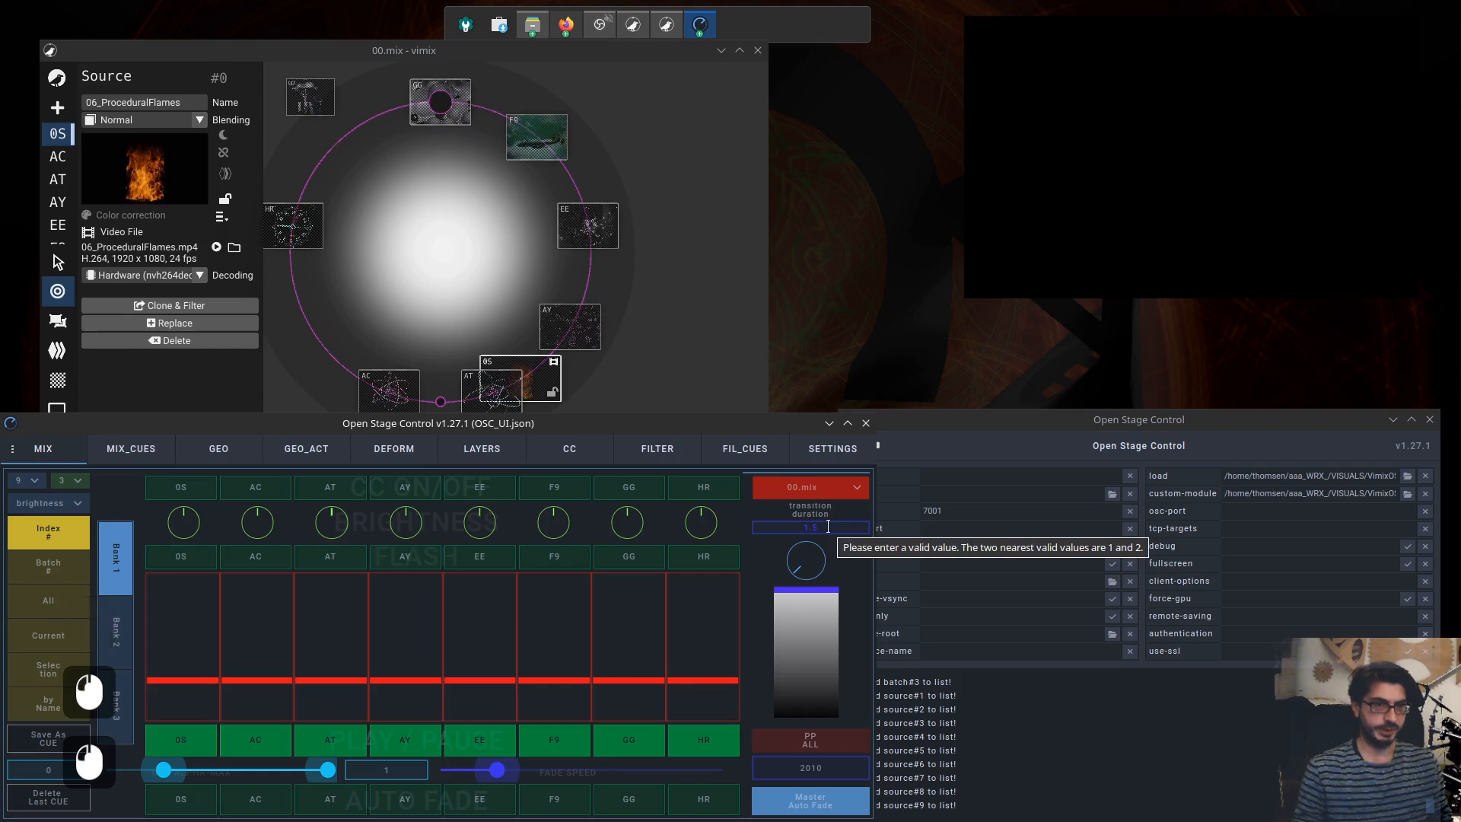
left_click(817, 487)
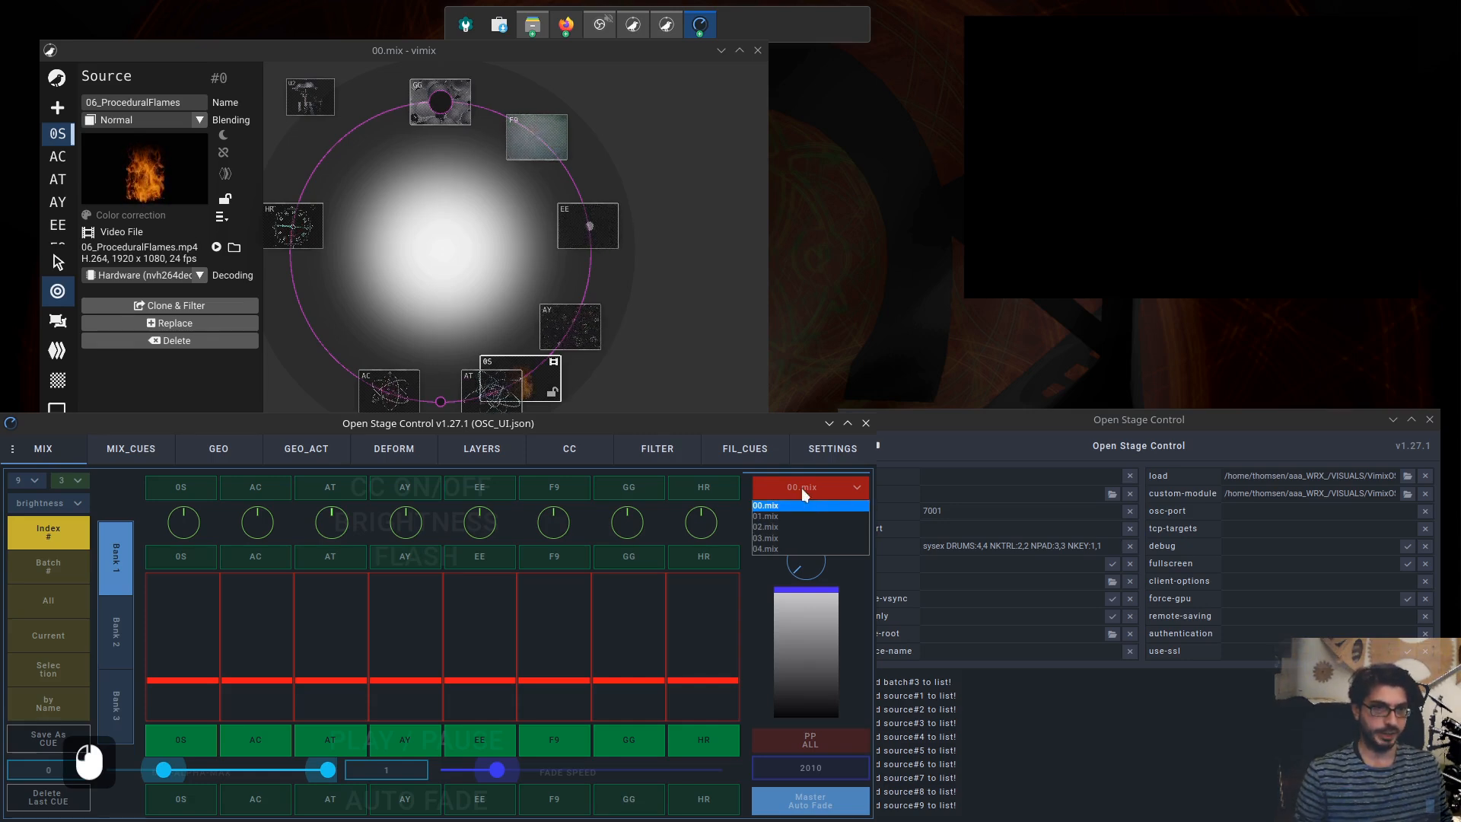
left_click(811, 487)
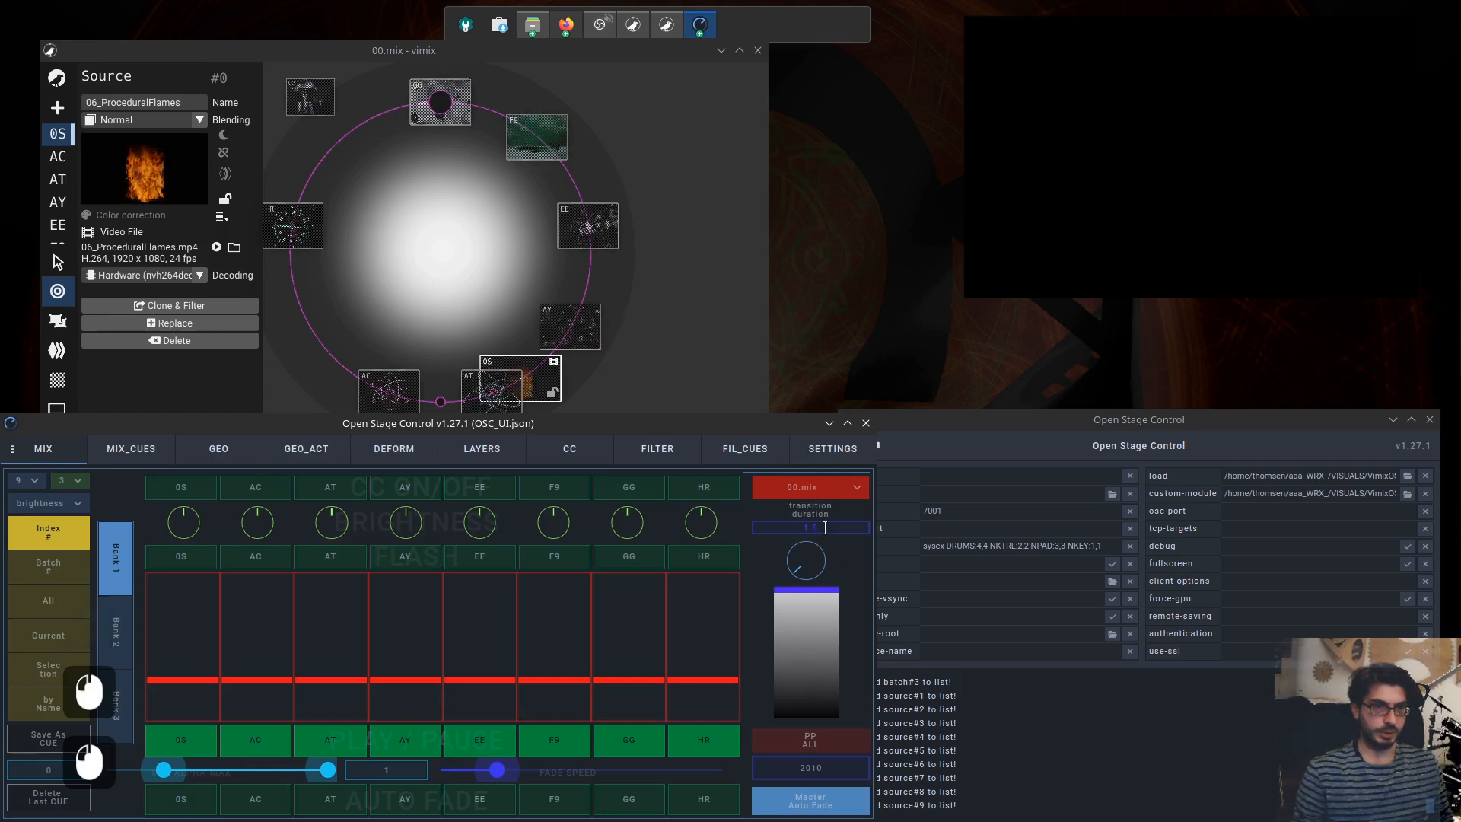
double_click(781, 526)
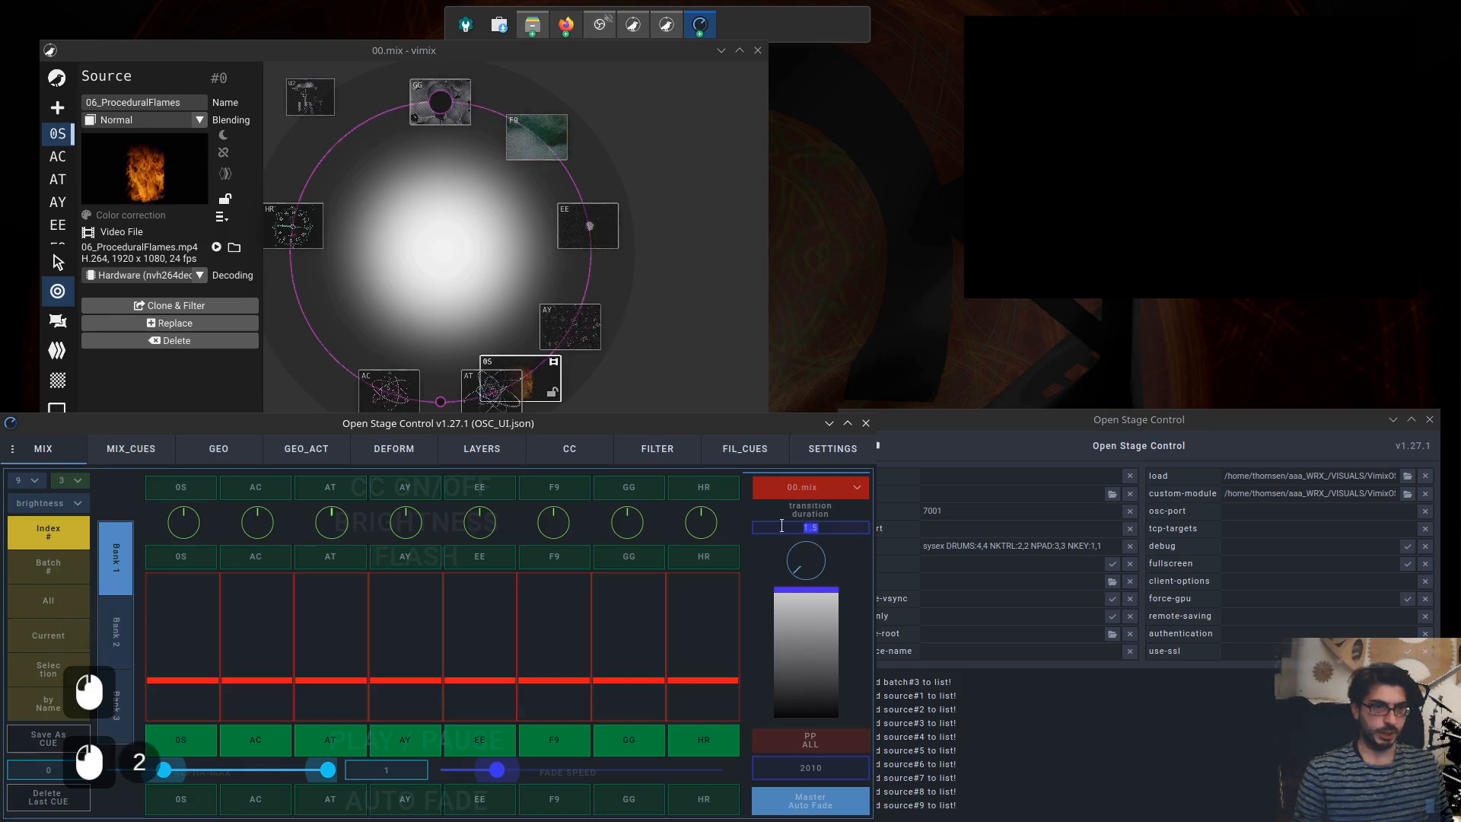
left_click(827, 527)
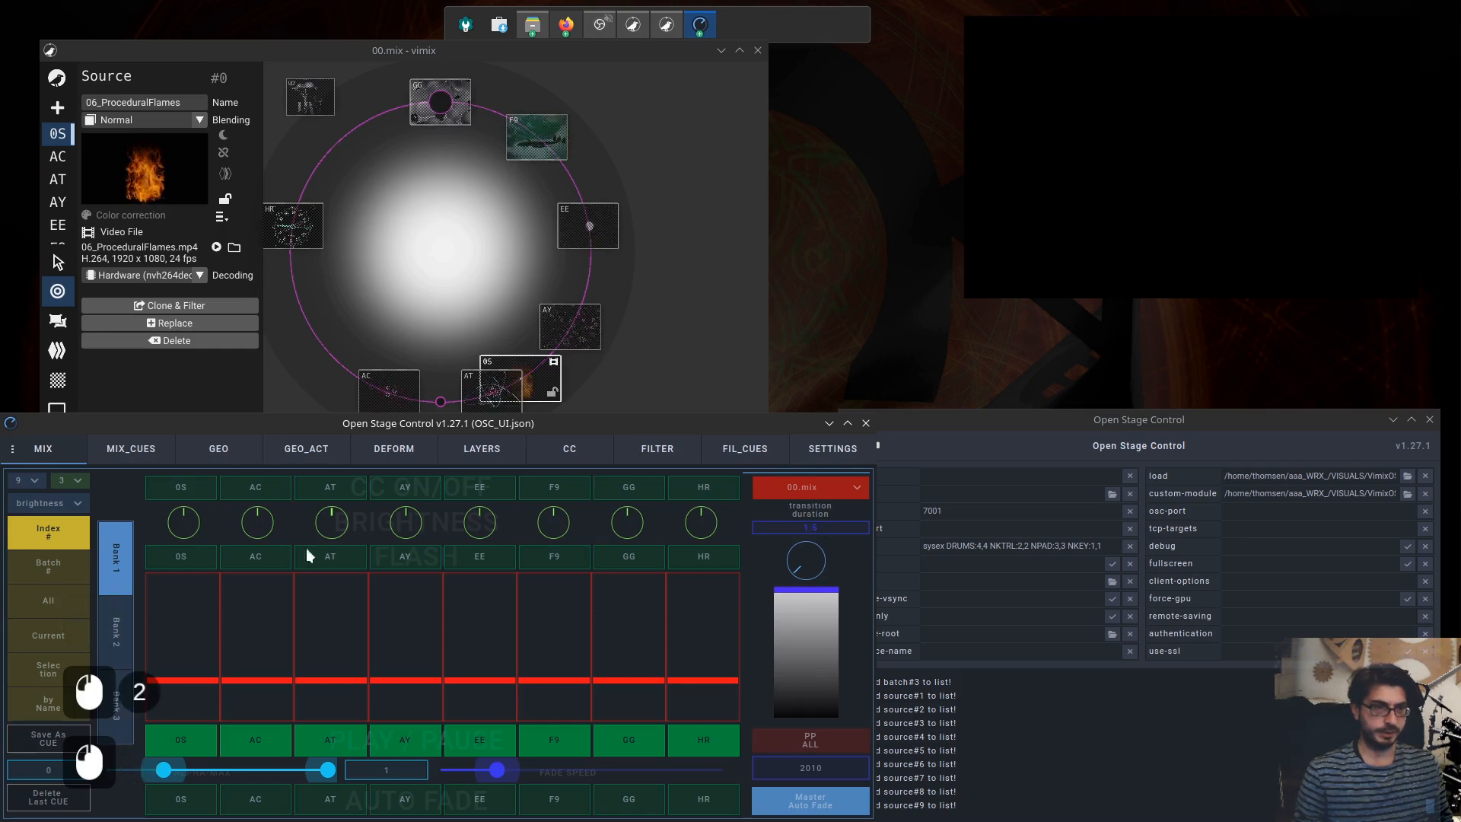
- Flash sources 0S, AC and AT in turn
left_click(188, 559)
left_click(191, 559)
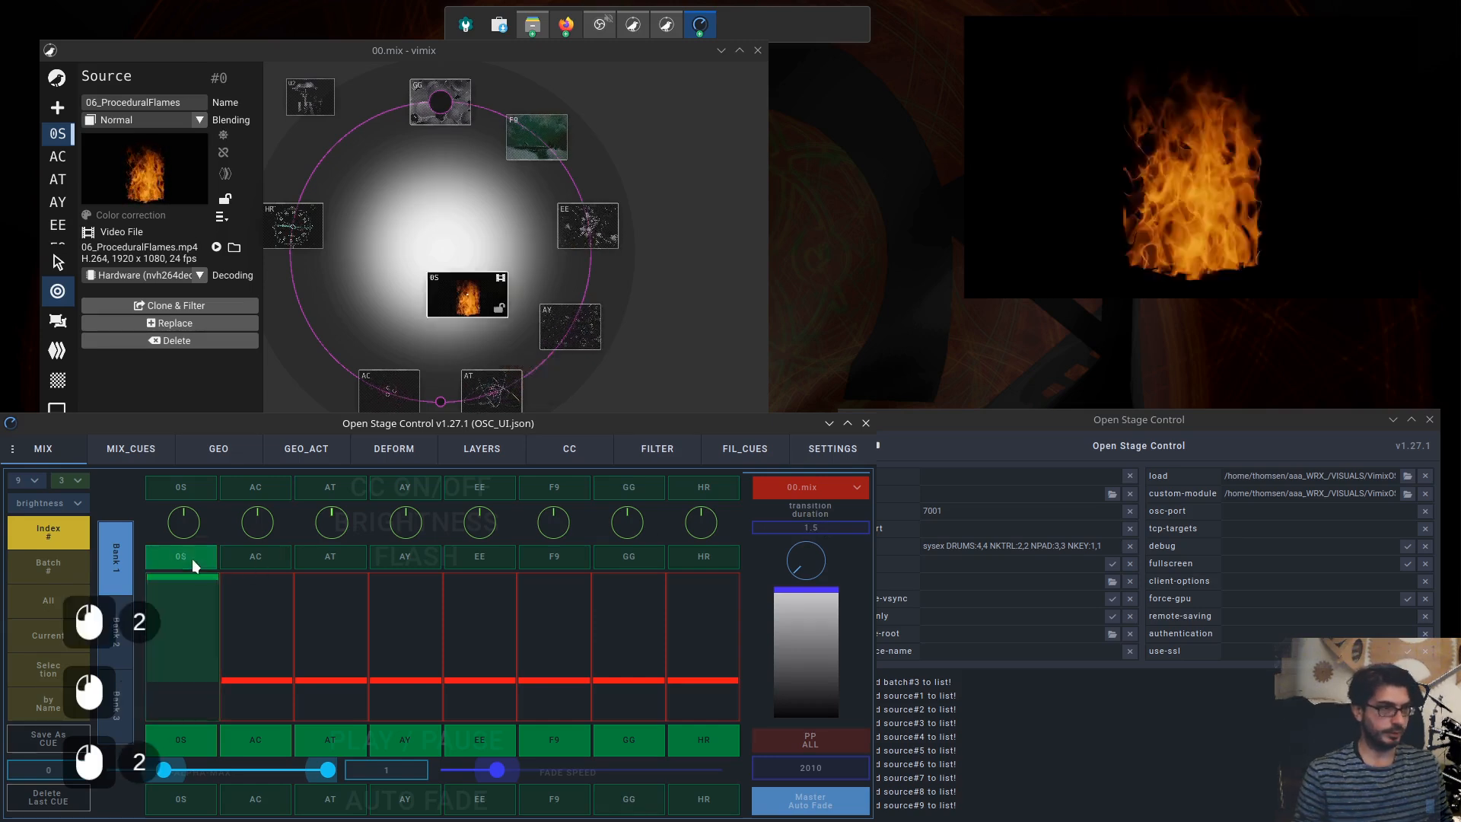
left_click(254, 555)
left_click(312, 551)
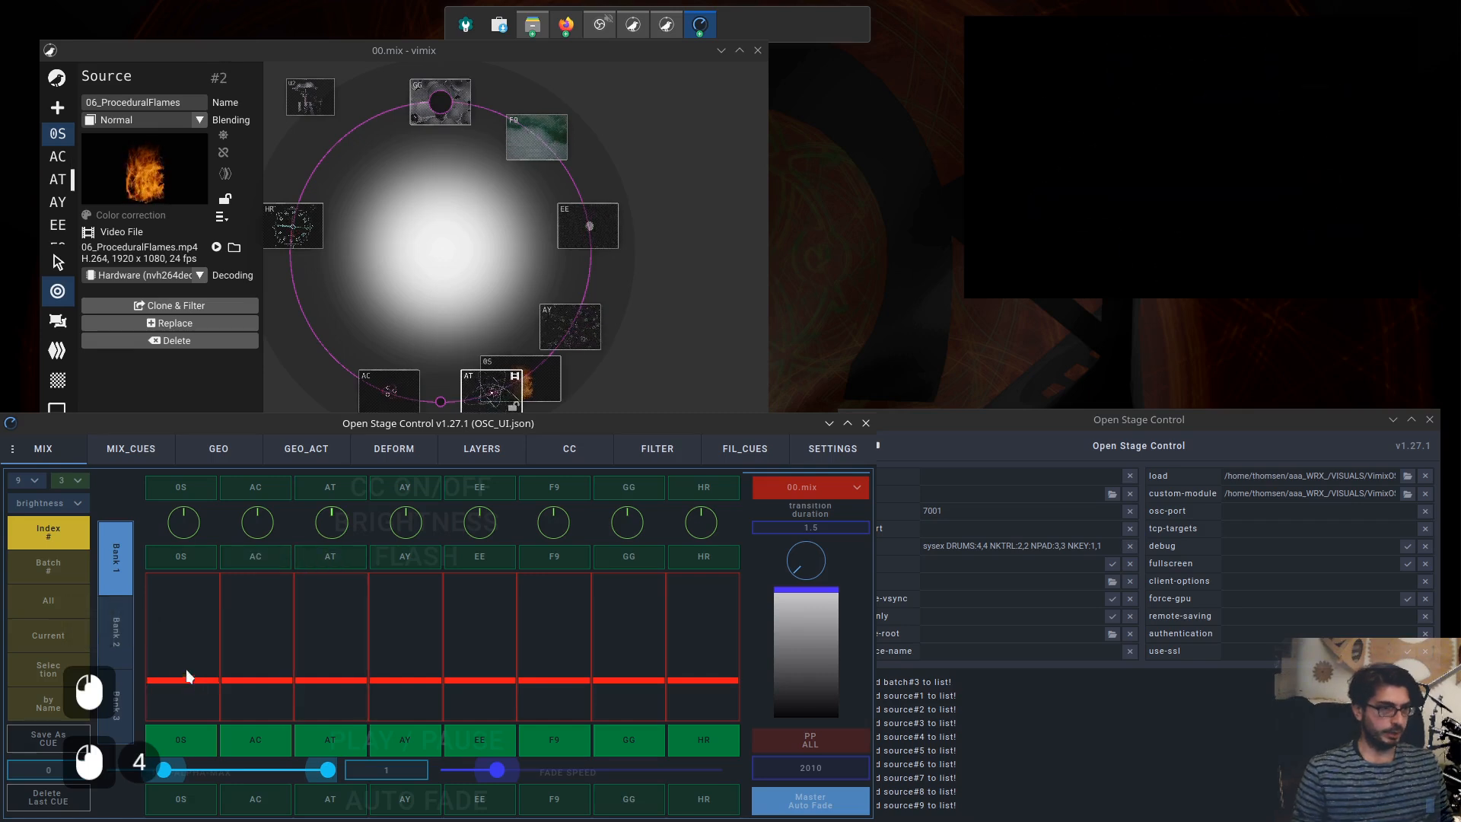
- Raise source 0S's fader to full, then pause and resume its playback
left_click_drag(186, 675, 181, 578)
left_click(382, 408)
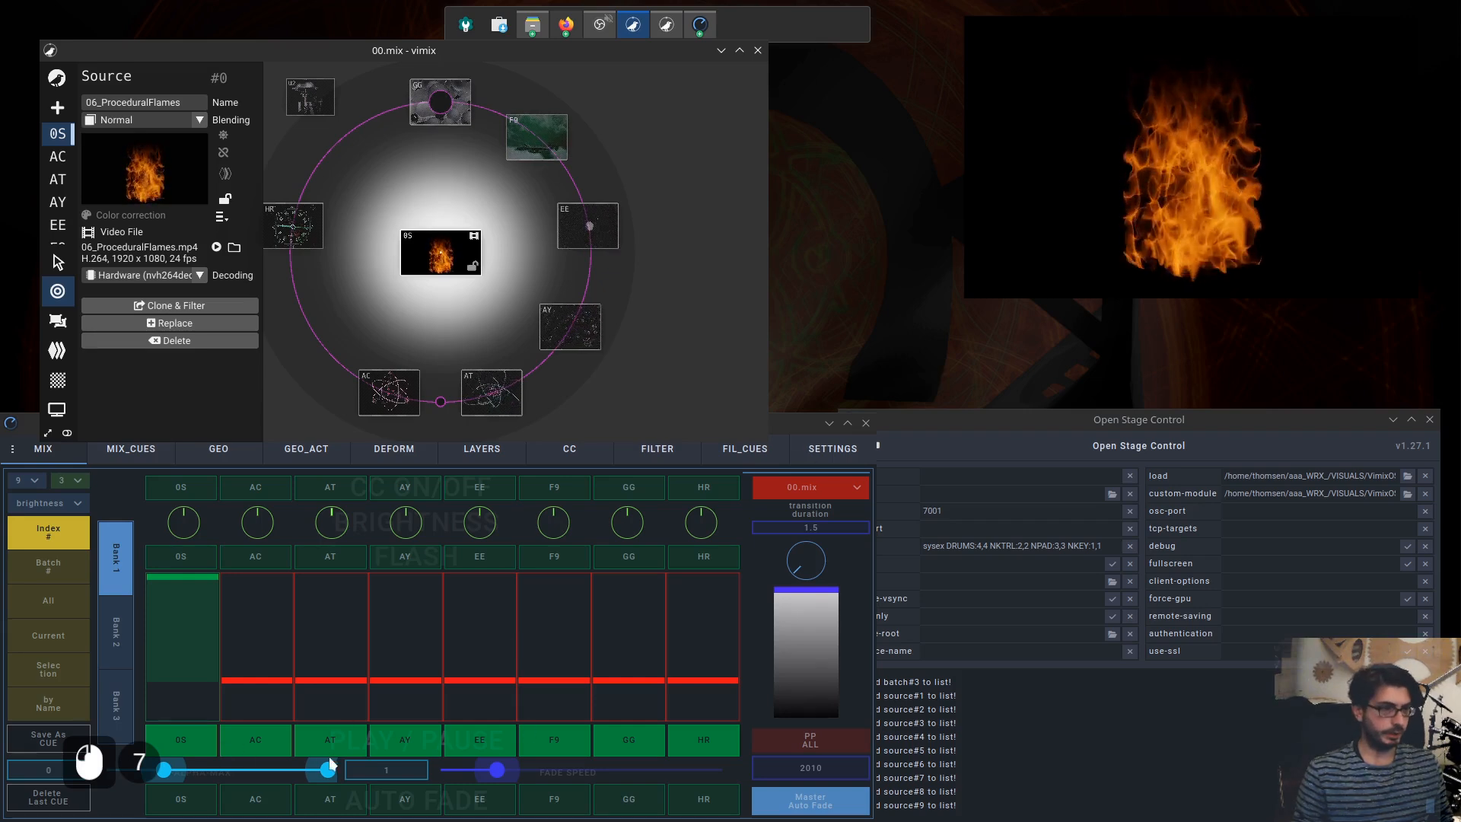
left_click(186, 741)
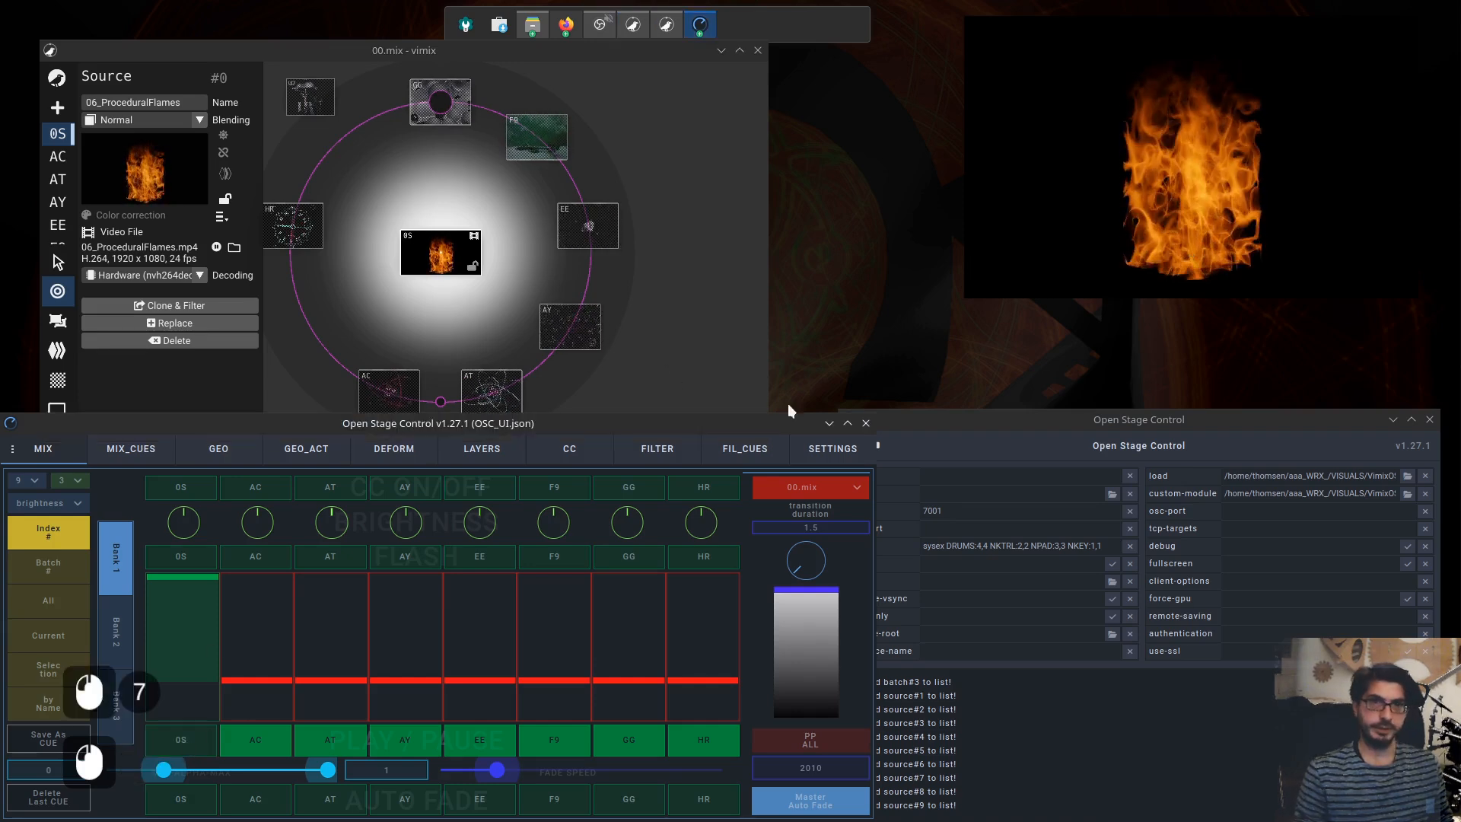
left_click(175, 735)
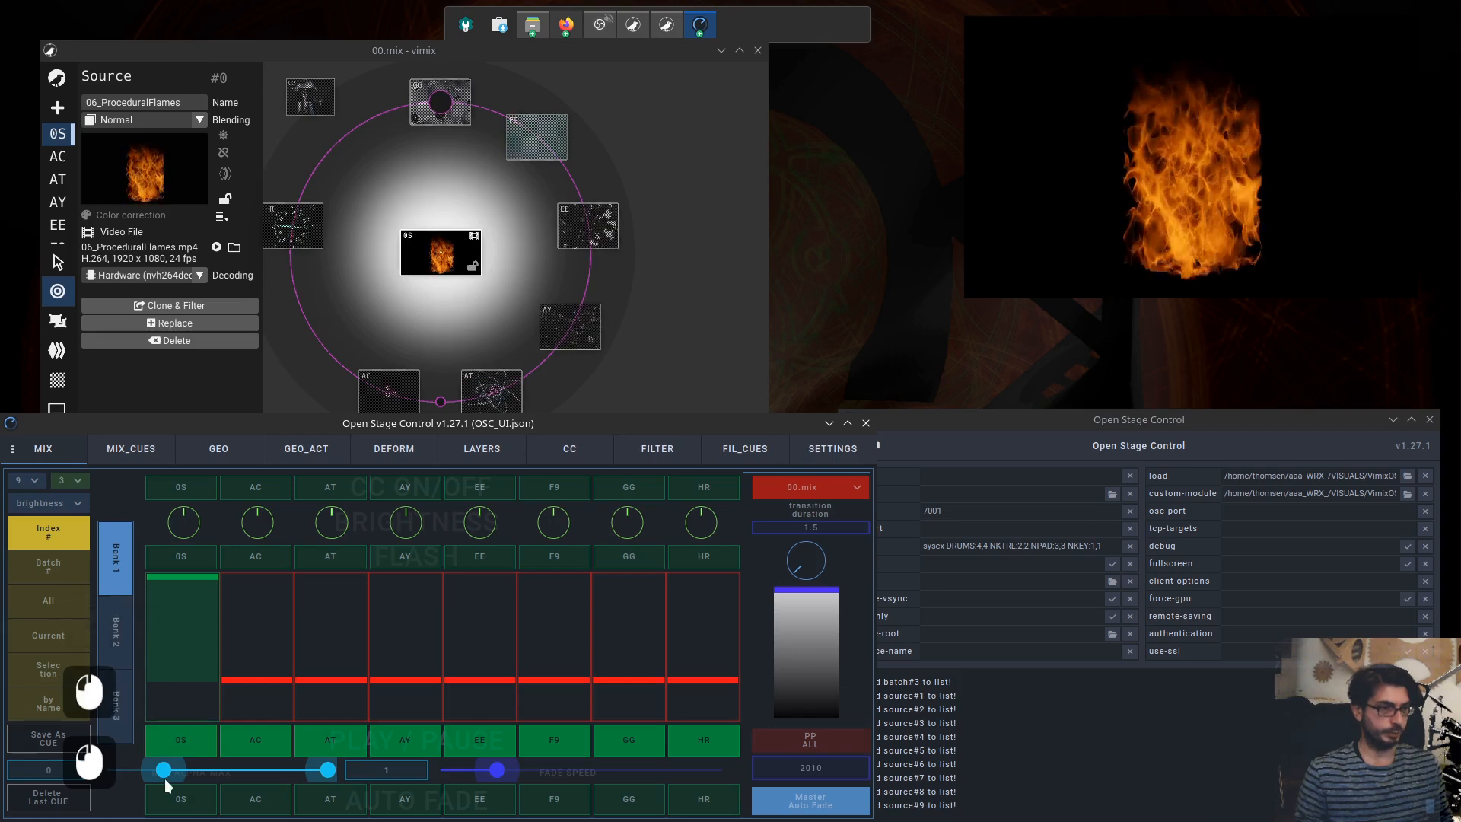
- Adjust the range slider beside the fade speed to a lower limit of about -0.163 and an upper limit of about 0.749
left_click_drag(164, 773, 140, 775)
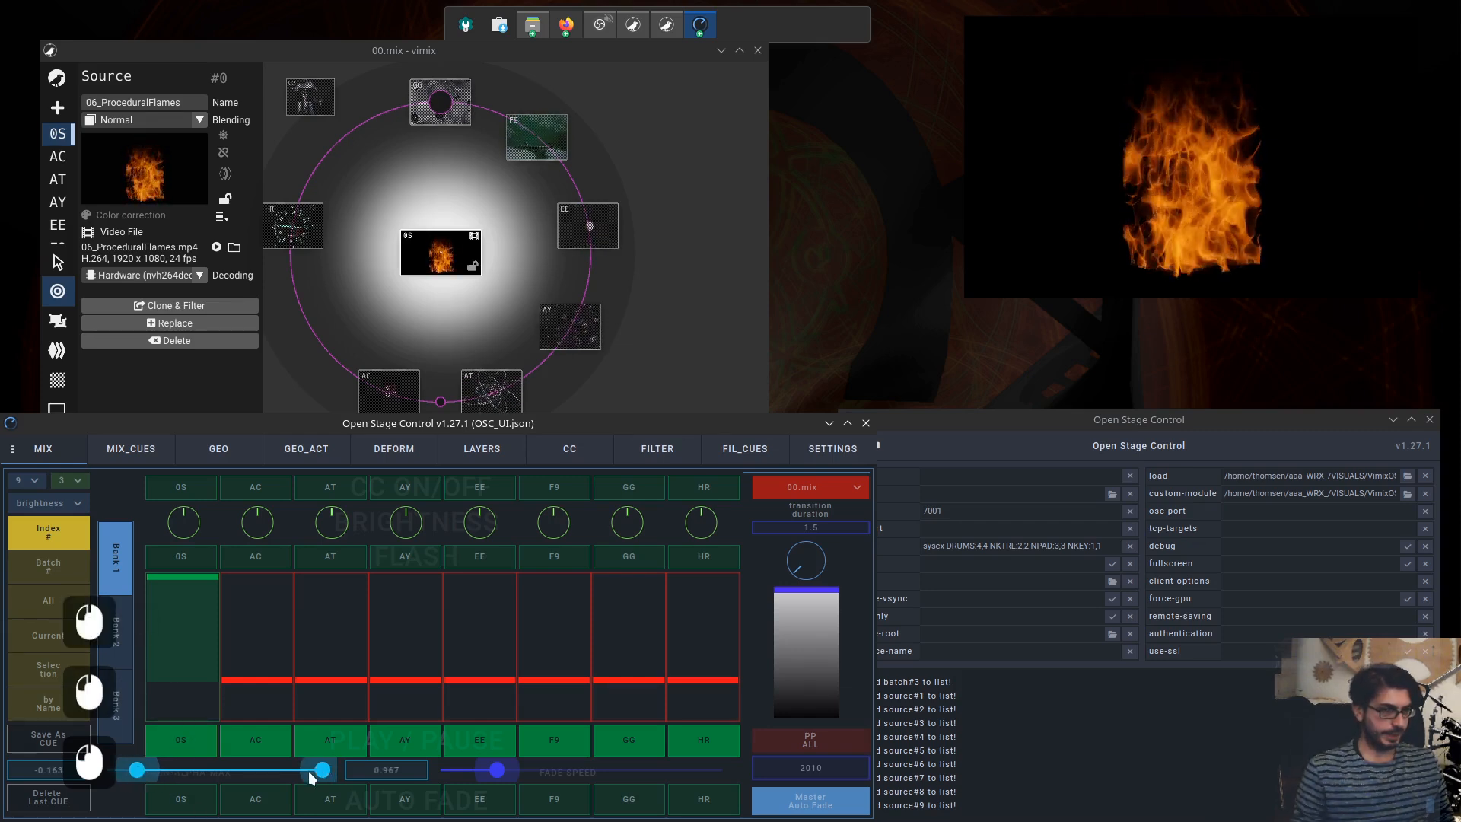
left_click_drag(323, 773, 295, 779)
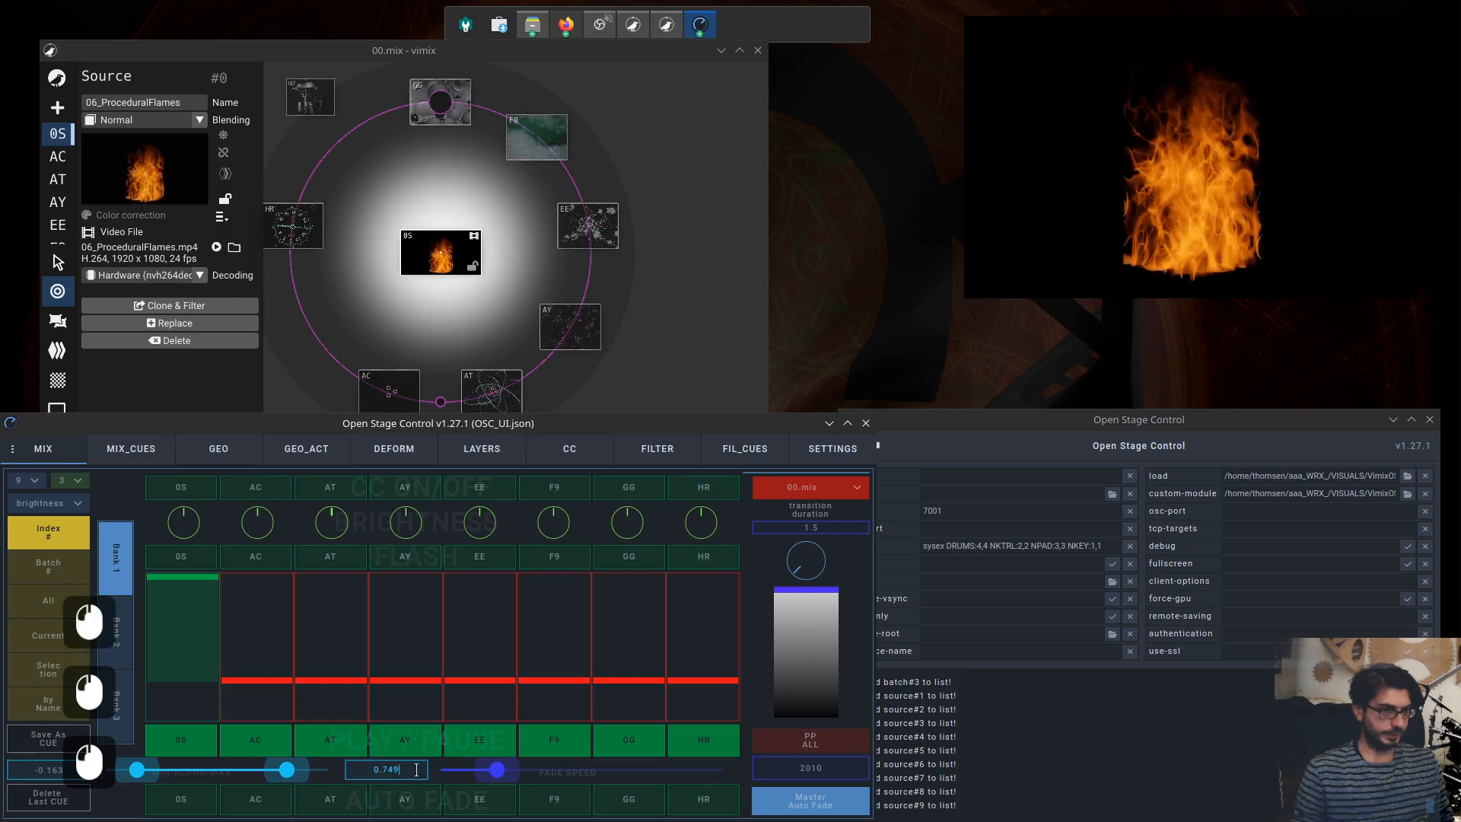
- Set the lower limit of the auto-fade range to -0.3
triple_click(22, 769)
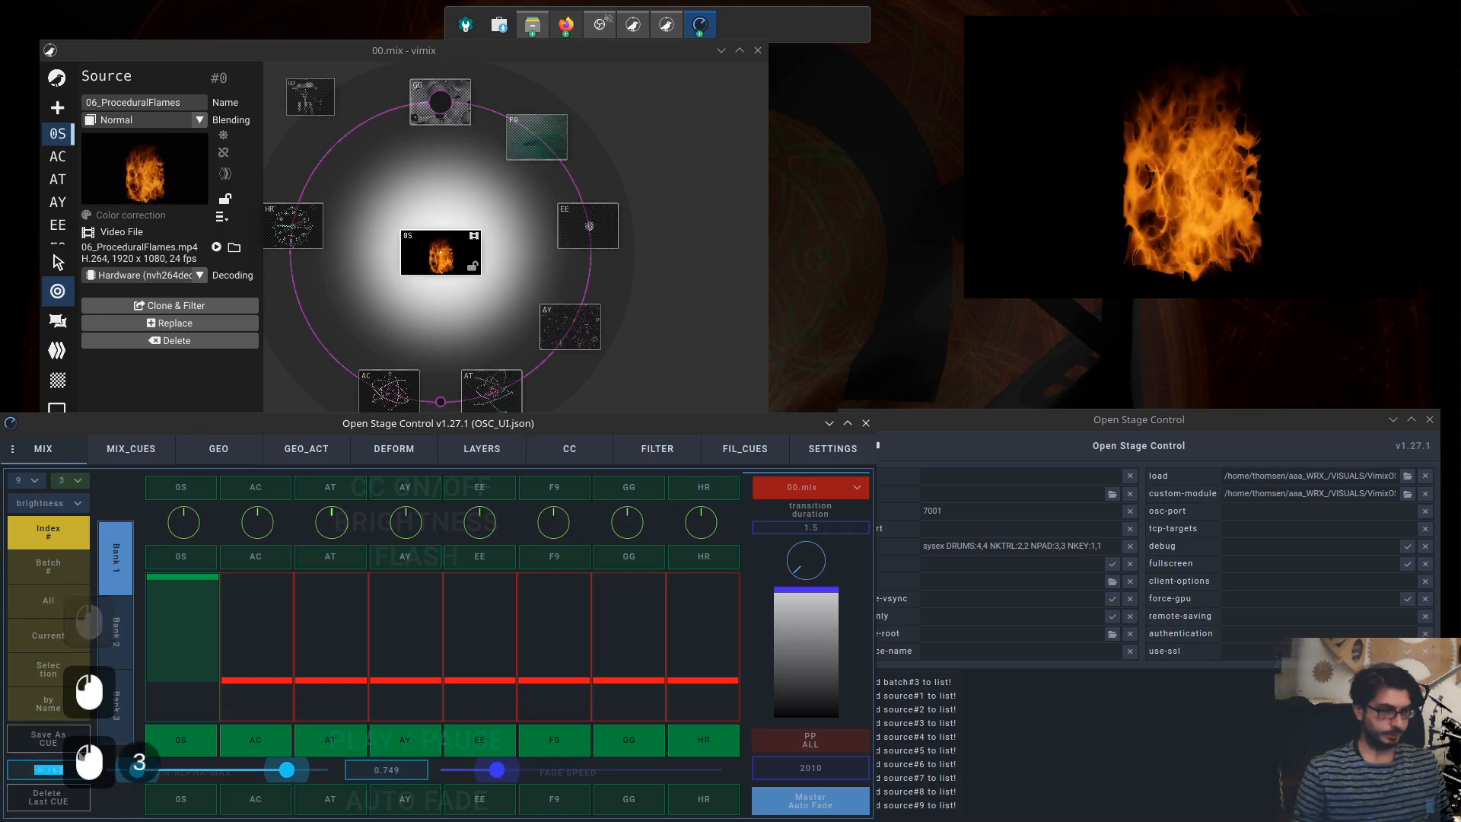
type("-0")
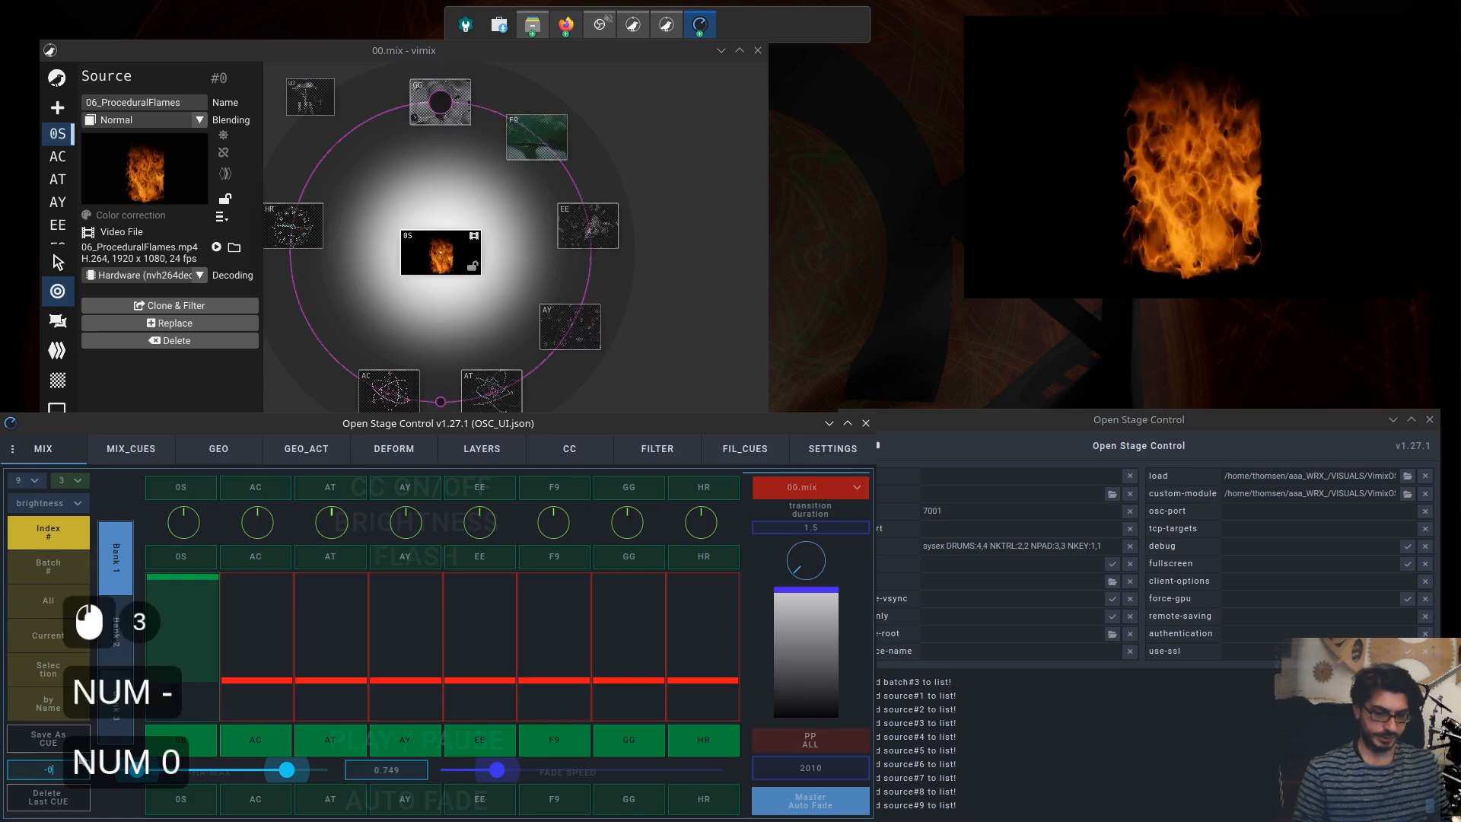
type(".3")
key("KP_Enter")
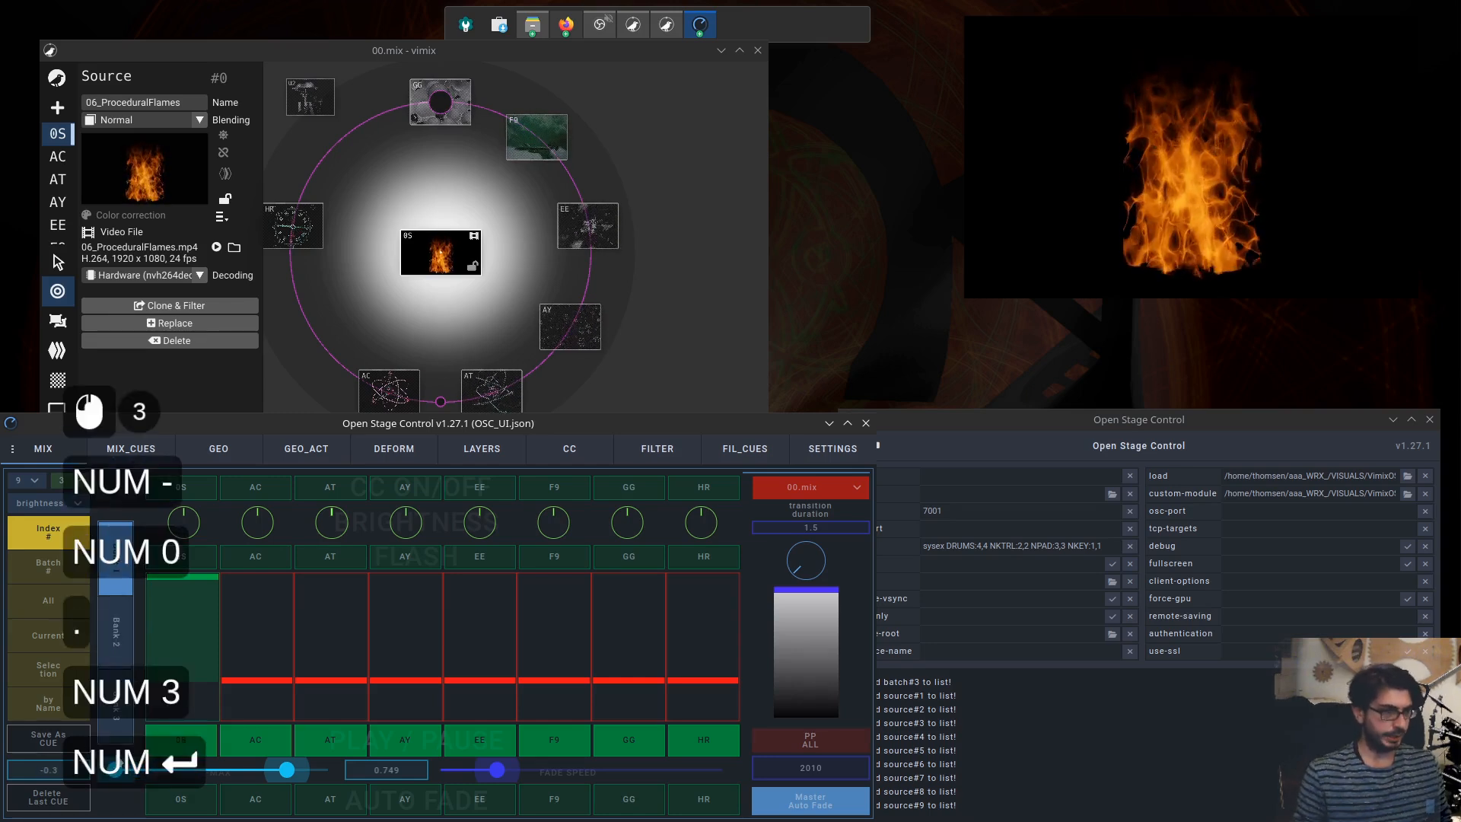
- Adjust the auto-fade range slider to a lower limit of about 0.161 and an upper limit of 1
double_click(408, 770)
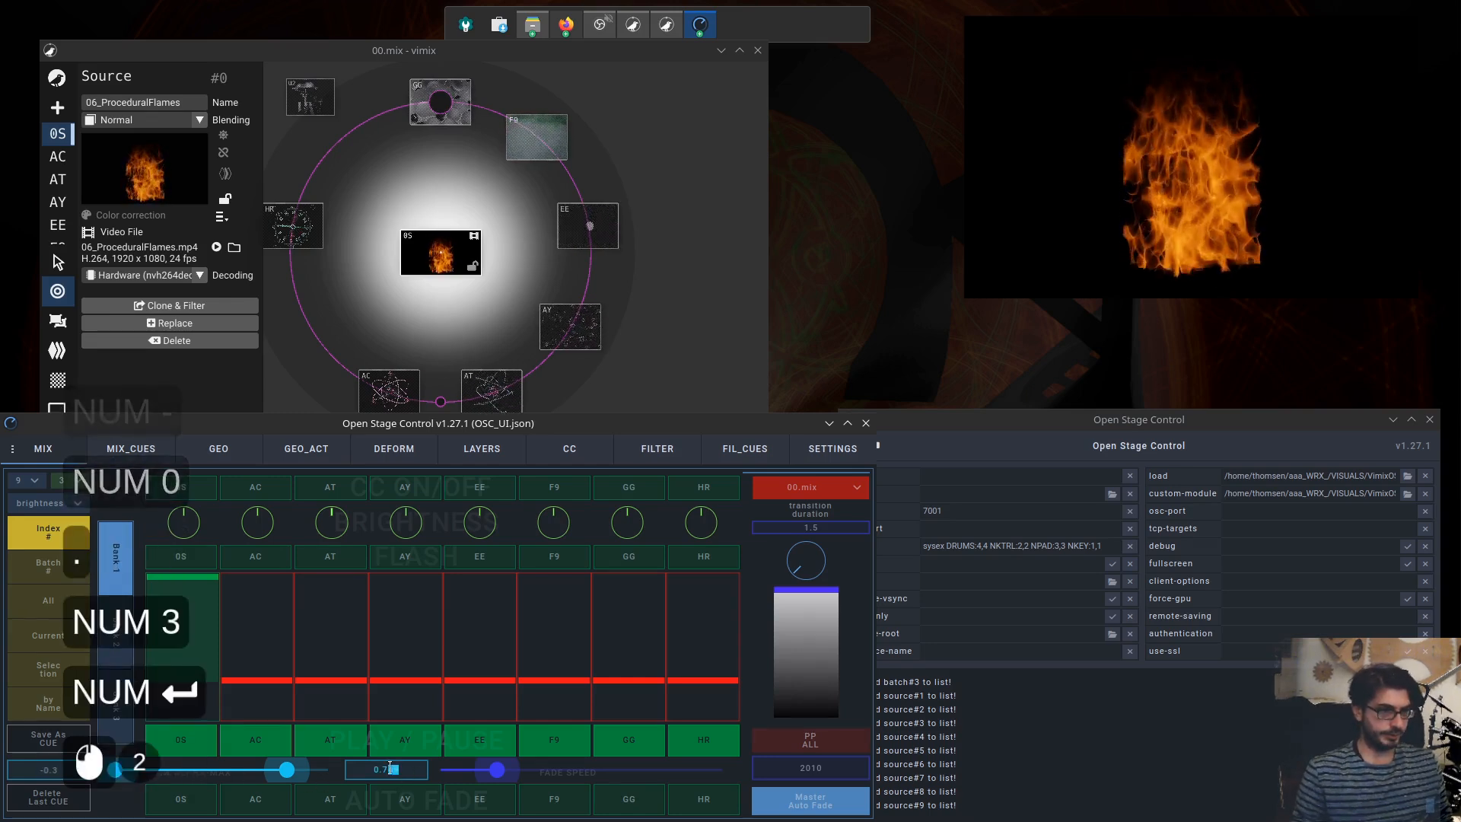
left_click(406, 771)
left_click(292, 773)
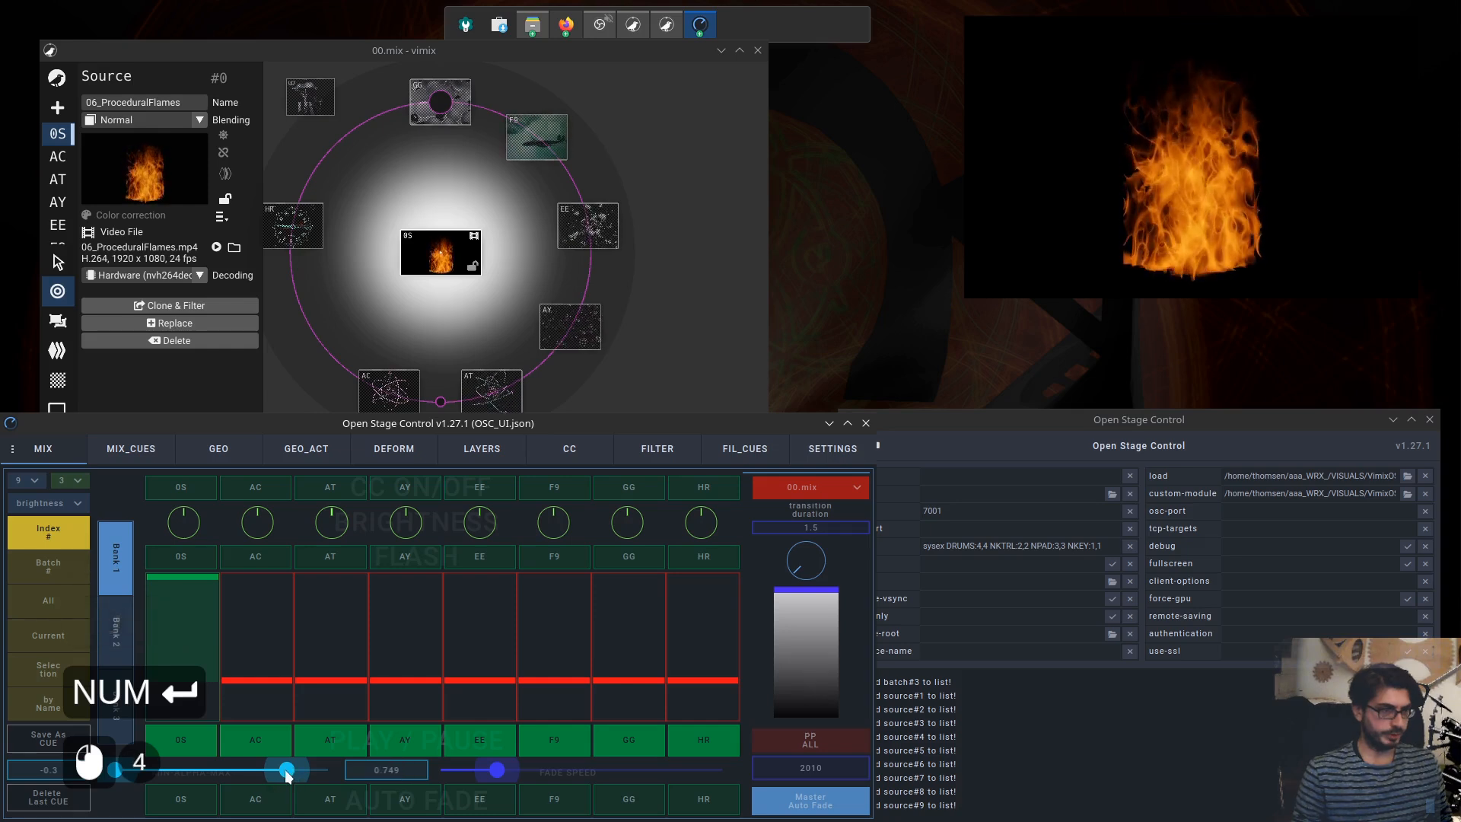
left_click_drag(119, 773, 141, 772)
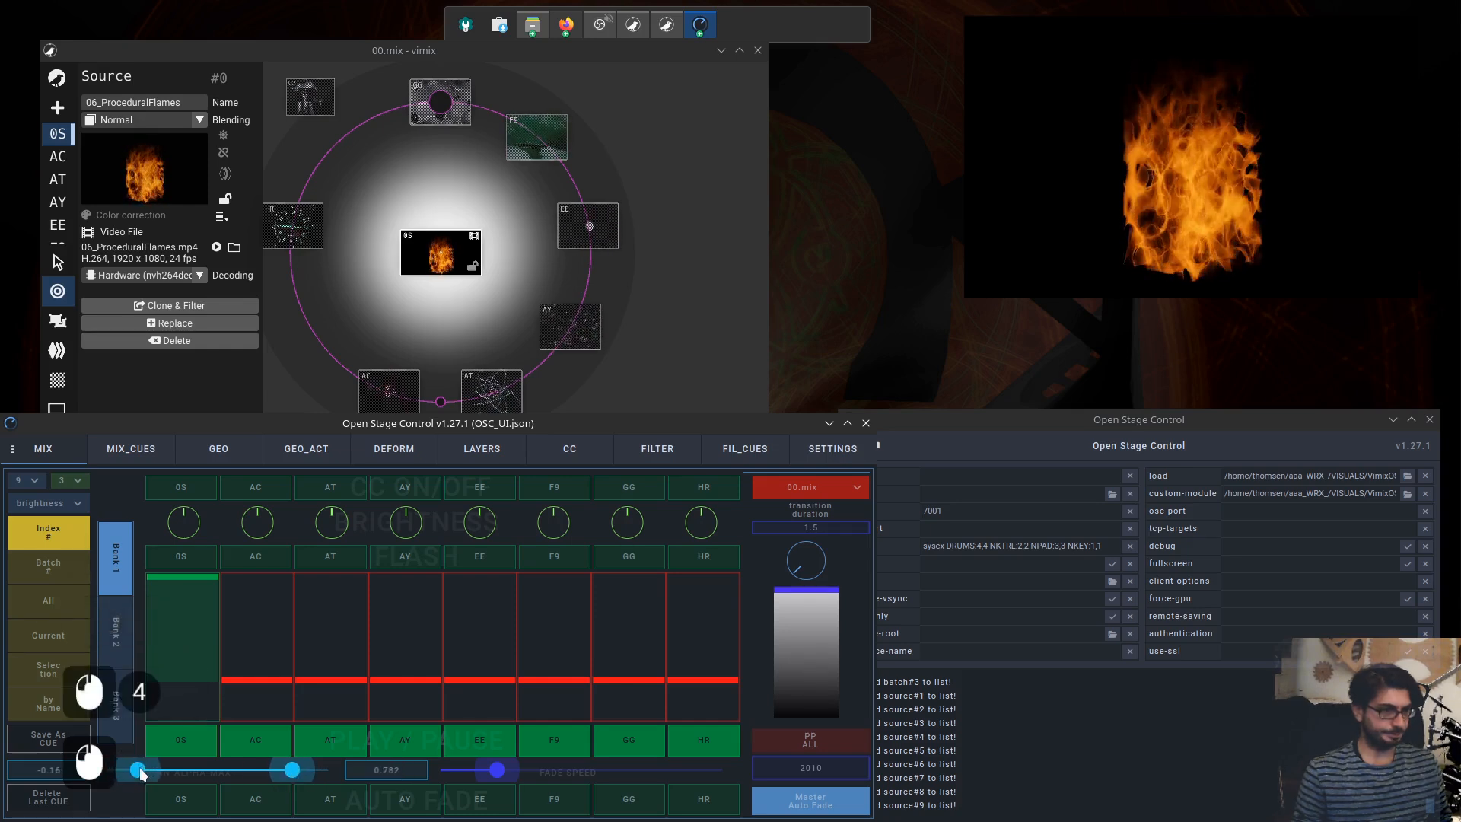
left_click_drag(295, 774, 297, 771)
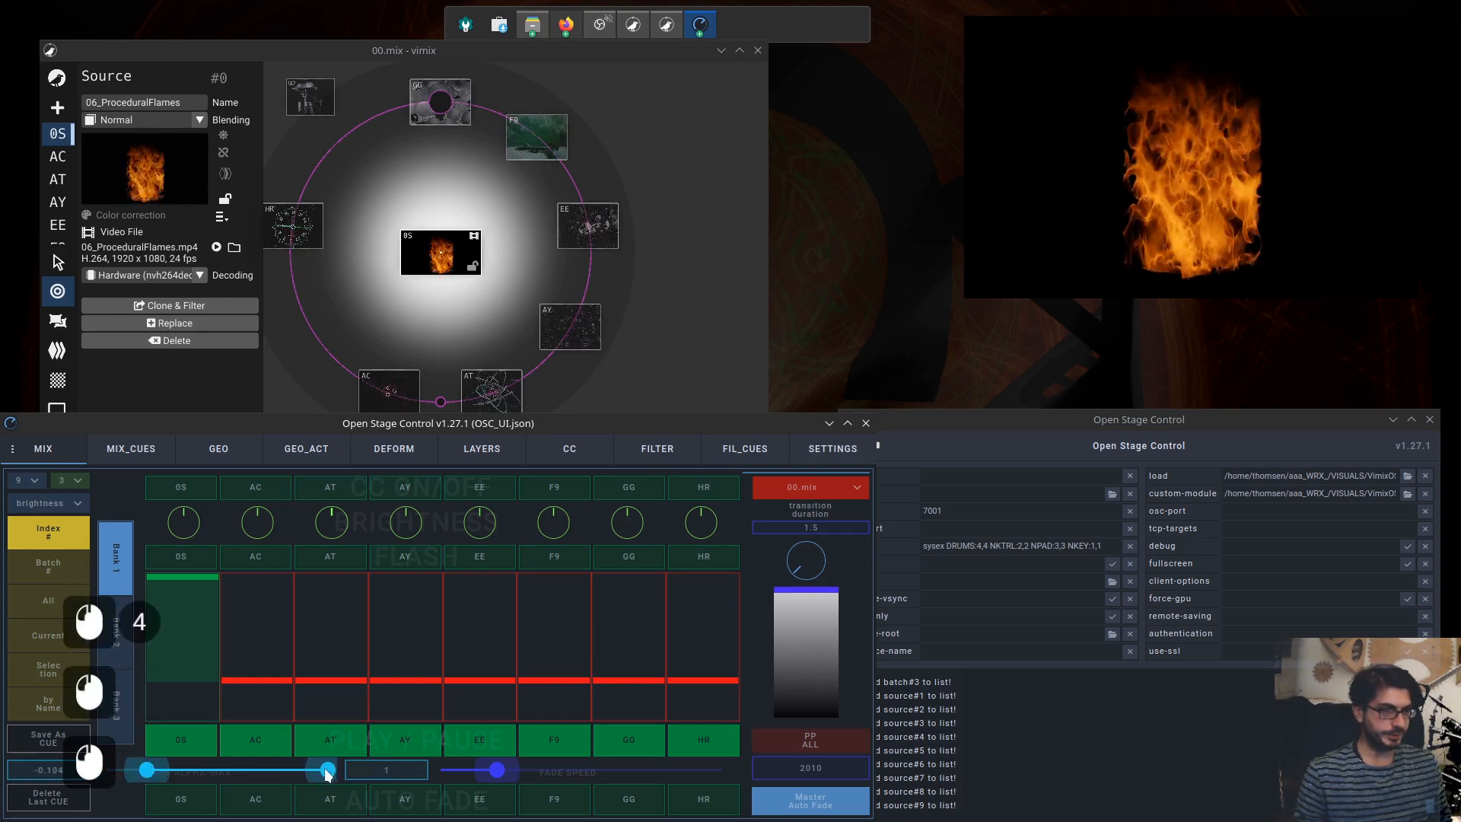
left_click(149, 773)
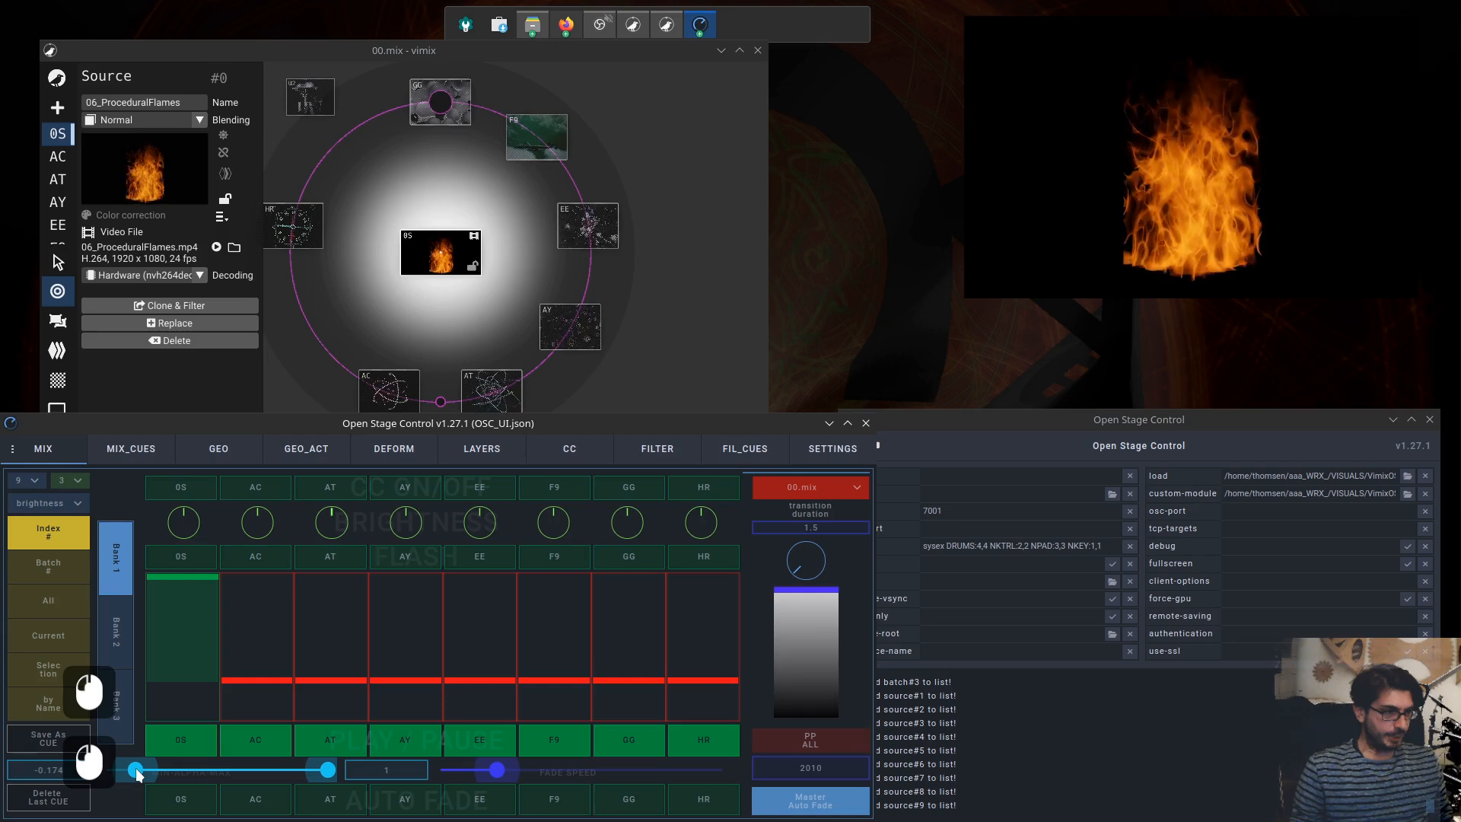
left_click_drag(134, 776, 153, 776)
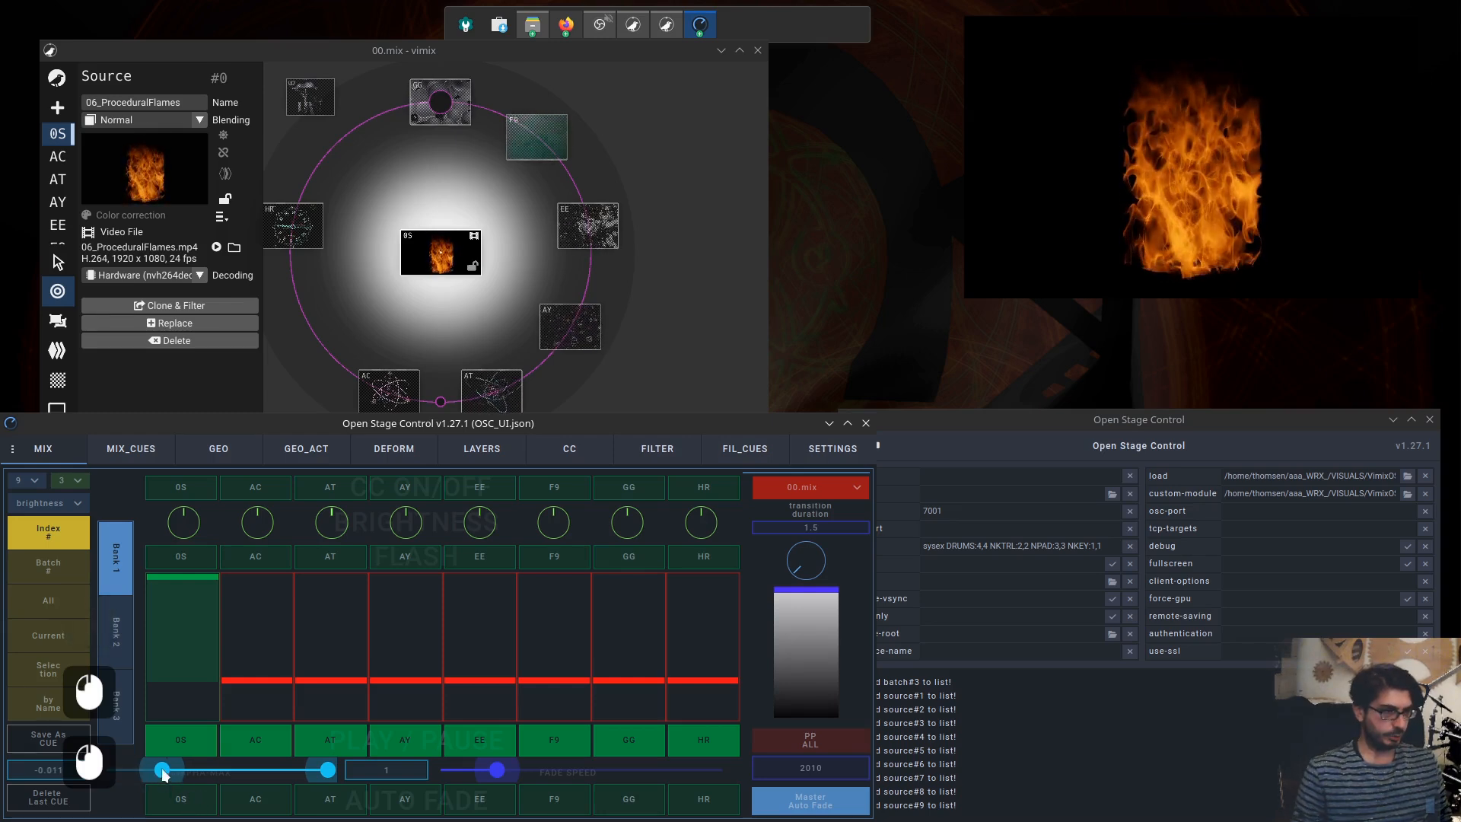
left_click_drag(163, 775, 191, 772)
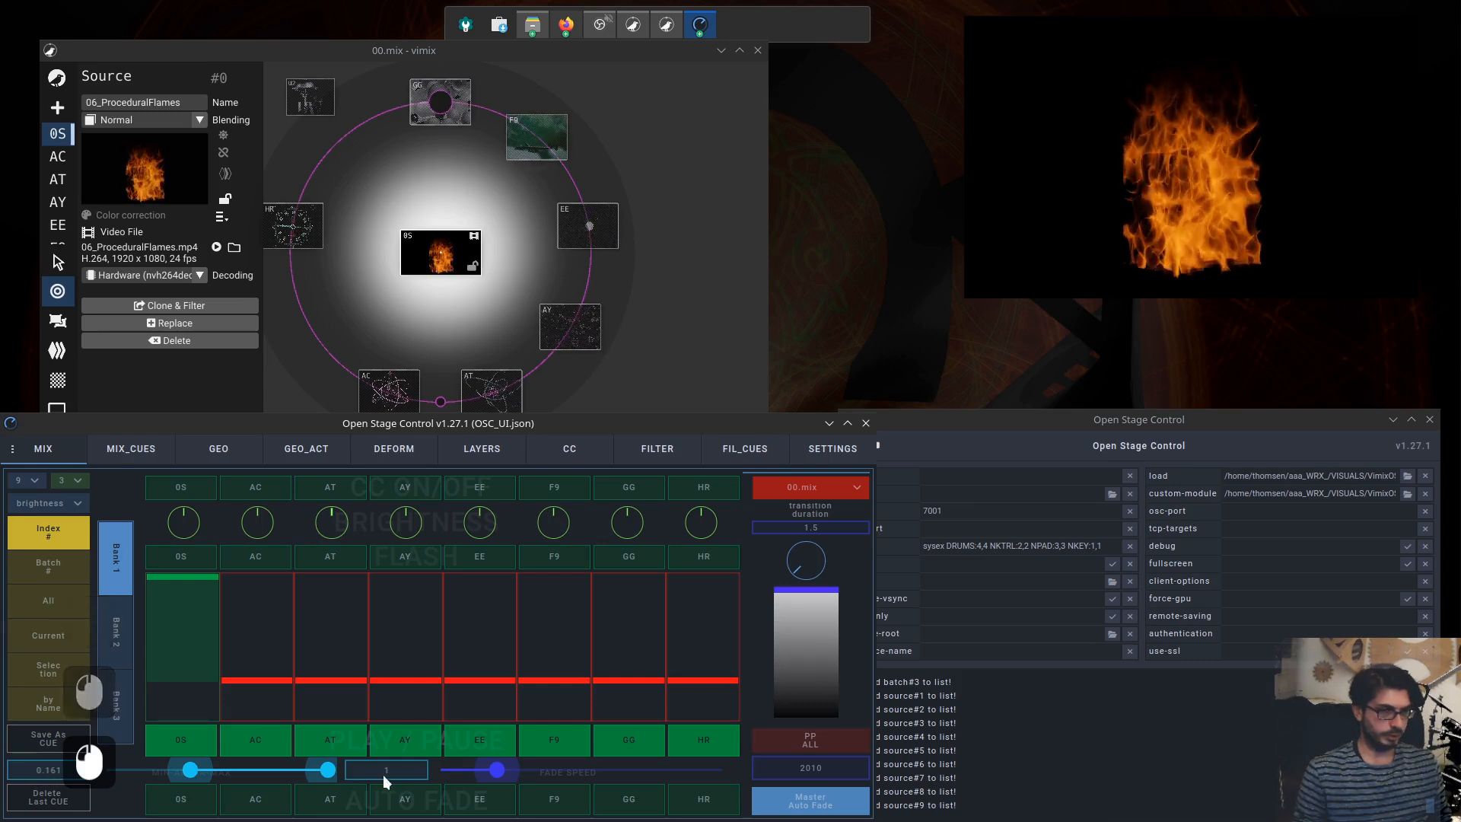
- Auto-fade source 0S down to the lower limit and back up
left_click(188, 802)
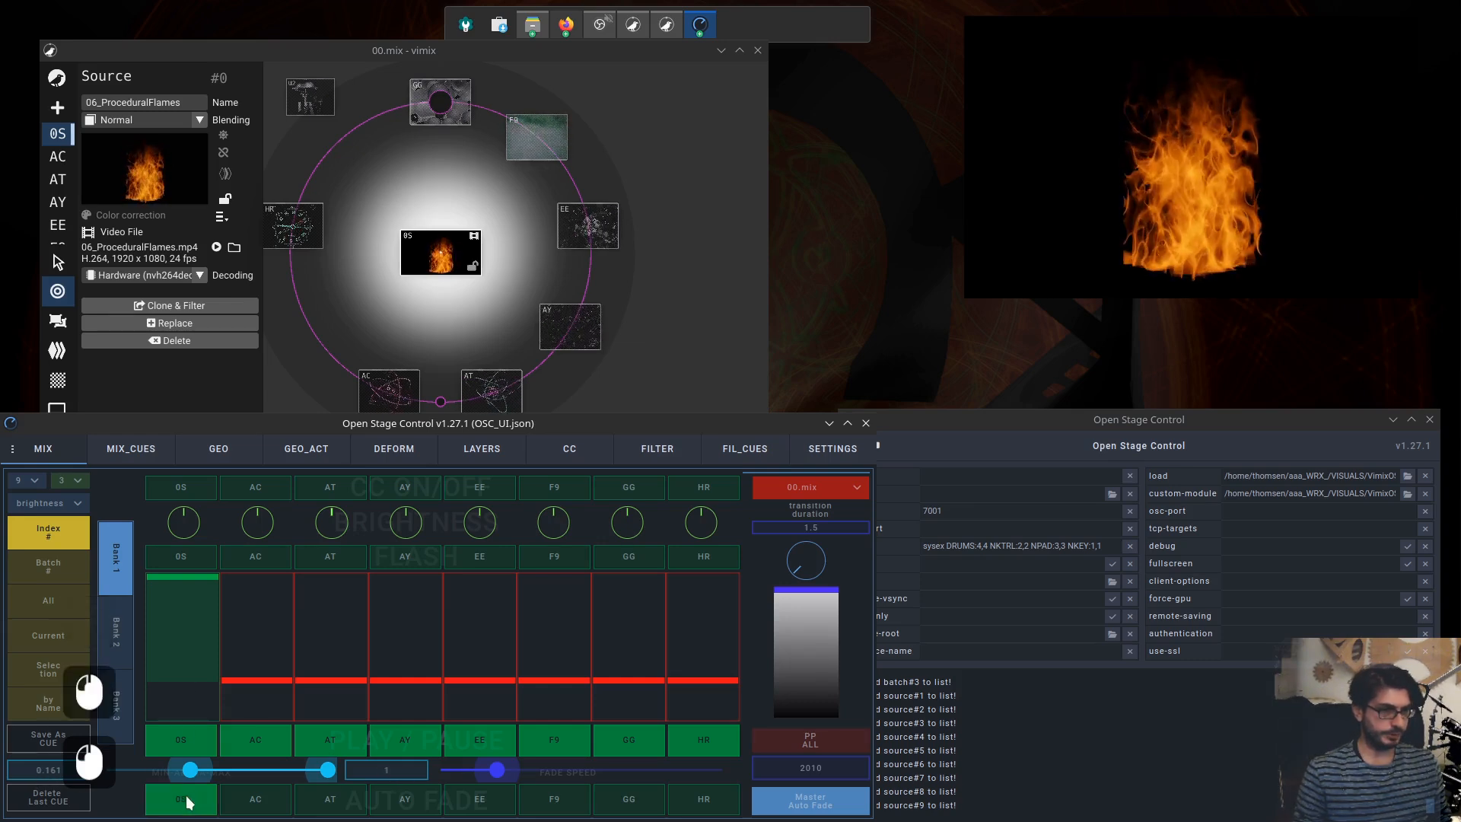
left_click(186, 797)
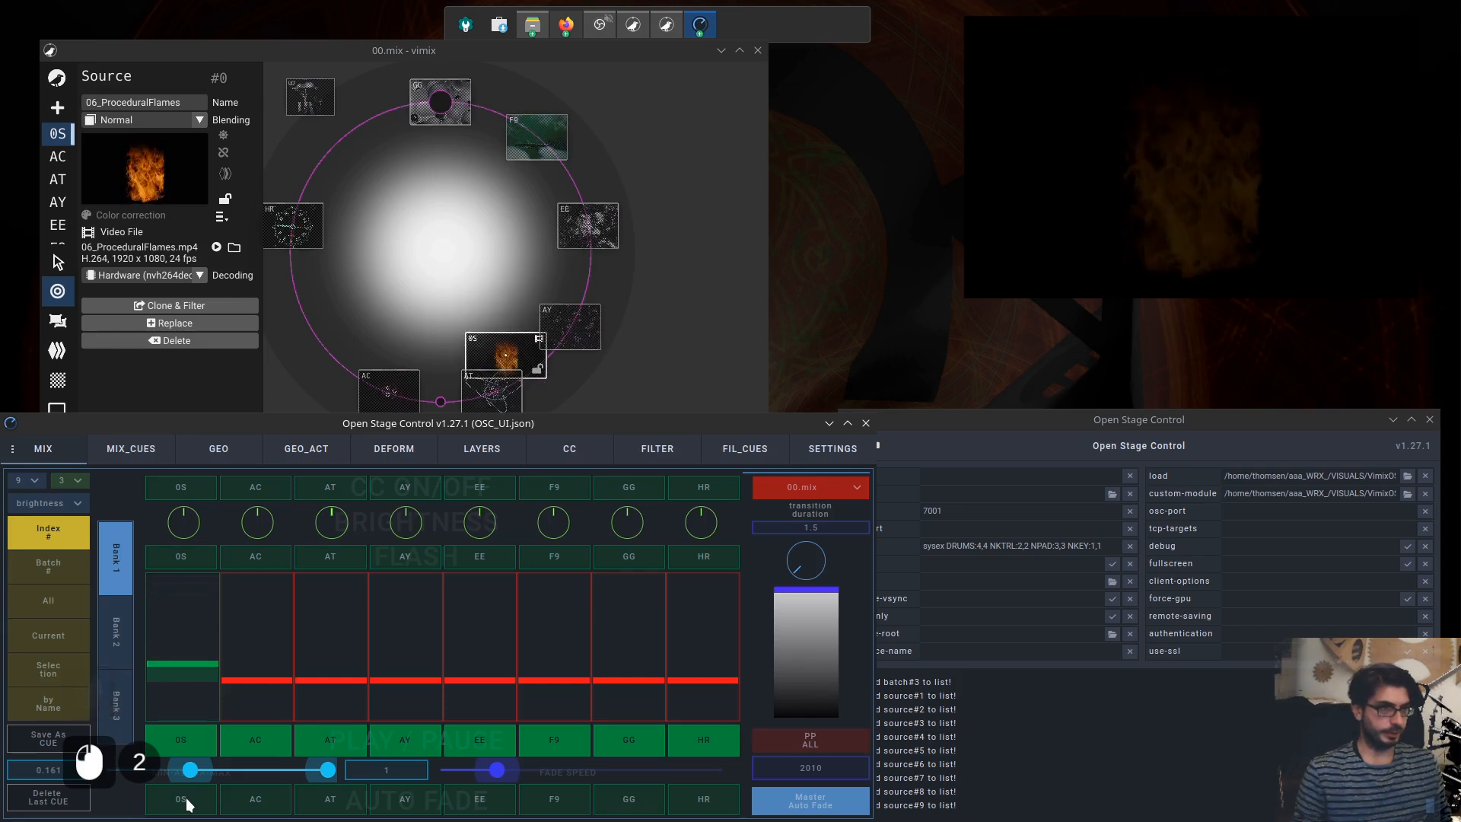
left_click(189, 802)
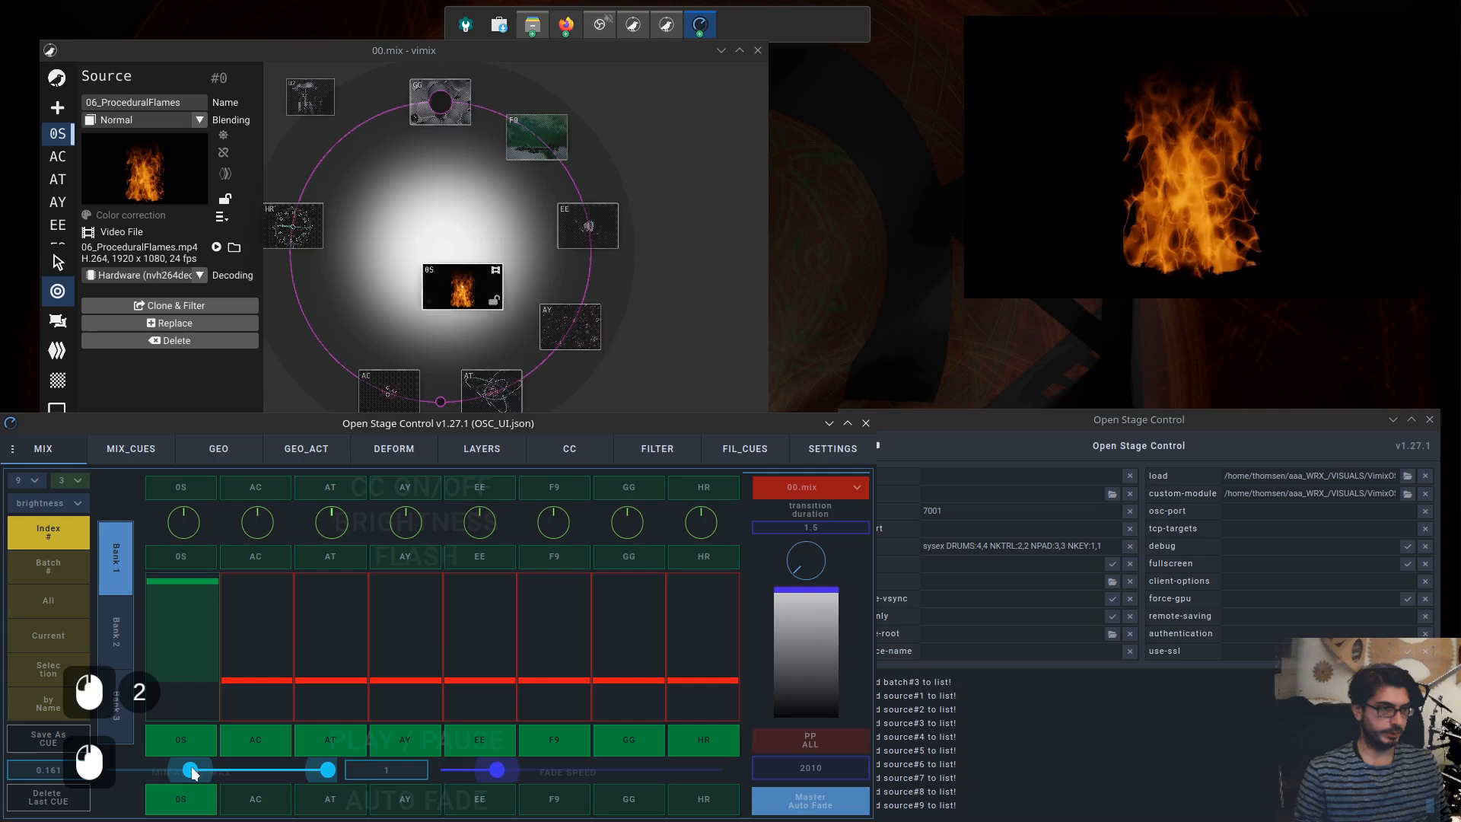
- Auto-fade source 0S with the lower limit at about 0.482, and again with a range of about -0.053 to 0.562
left_click_drag(193, 773, 240, 775)
left_click(185, 808)
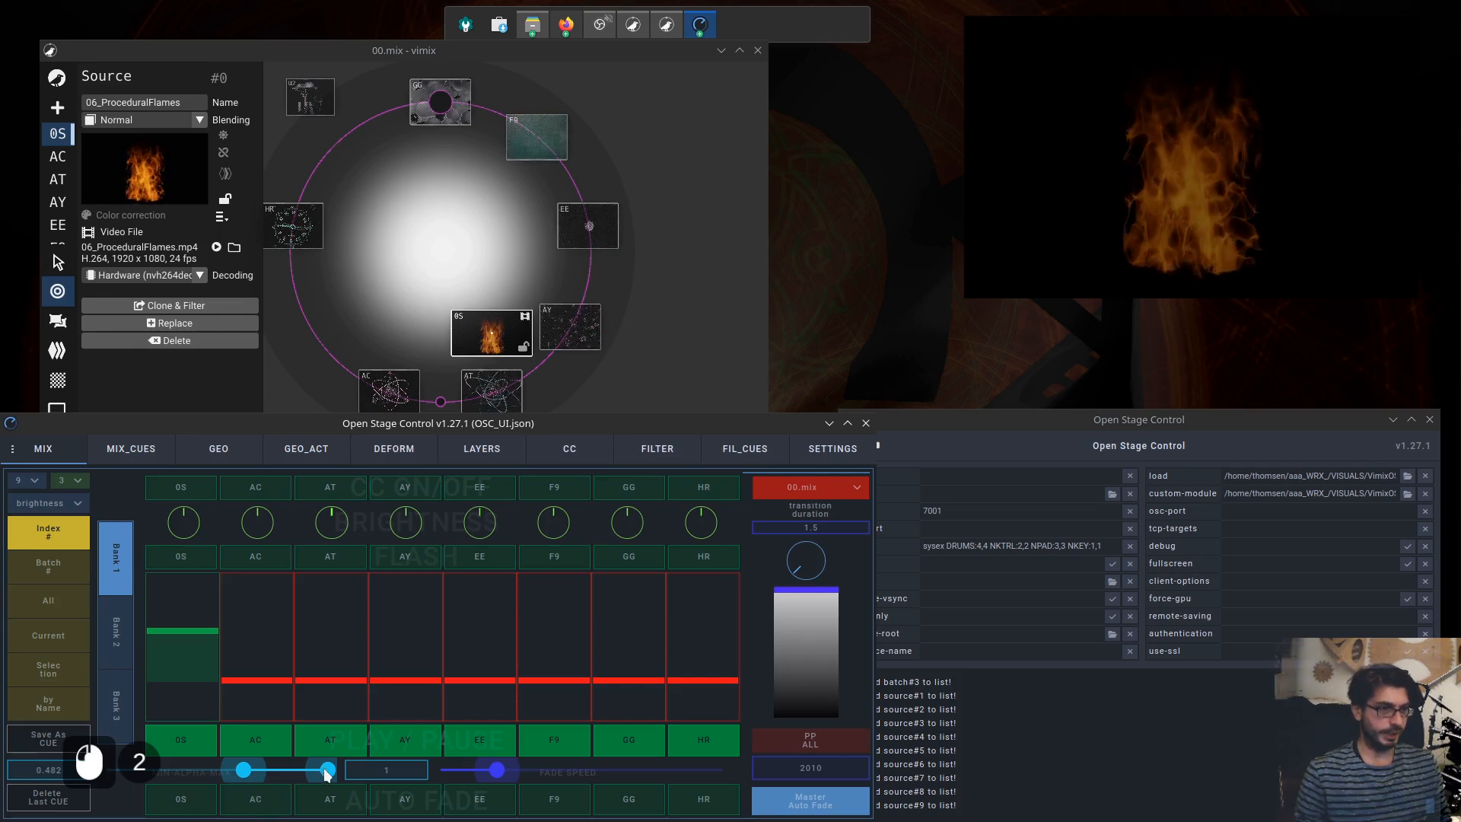
left_click_drag(325, 768, 288, 773)
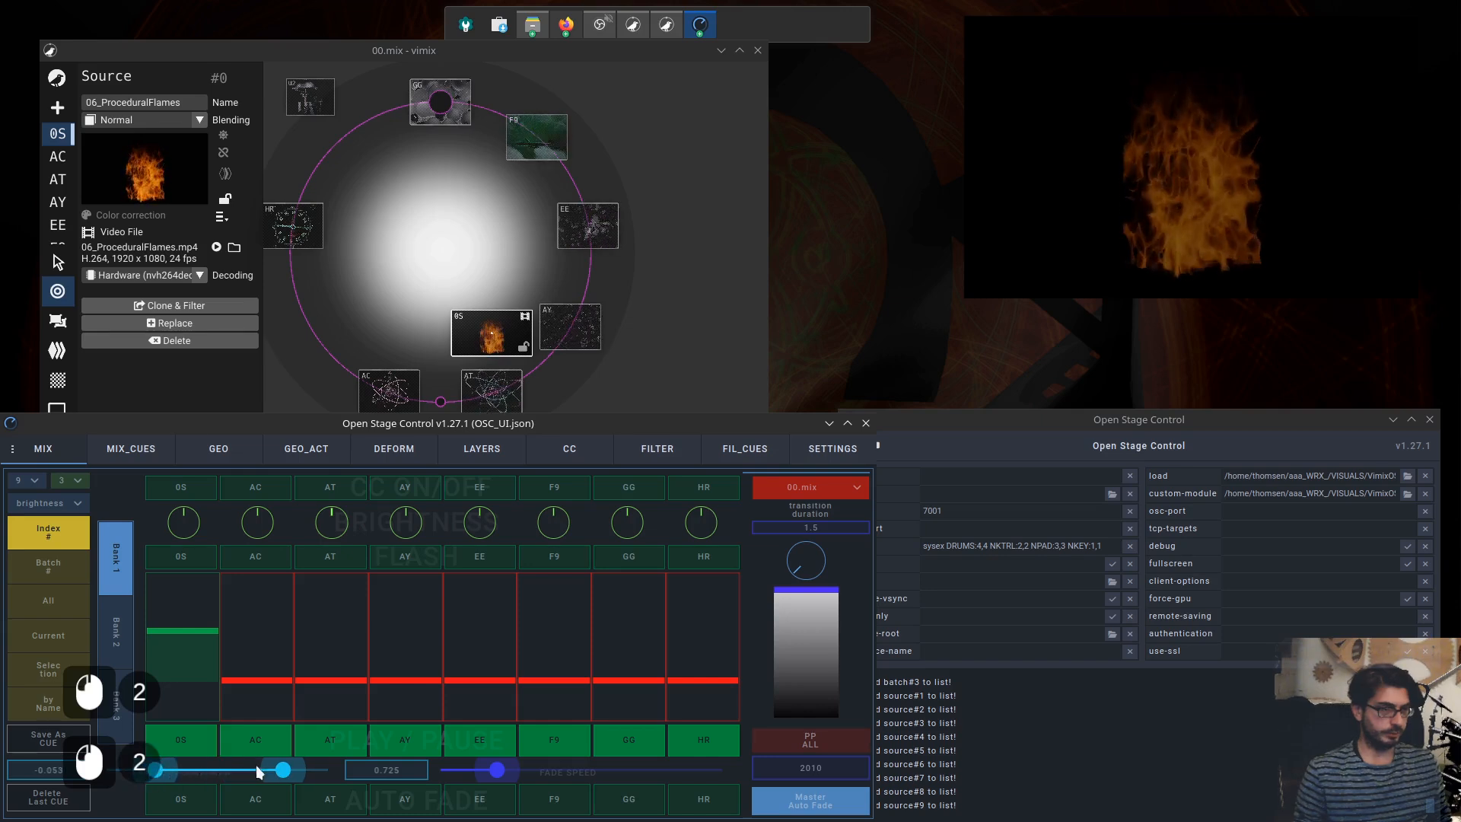
left_click(189, 800)
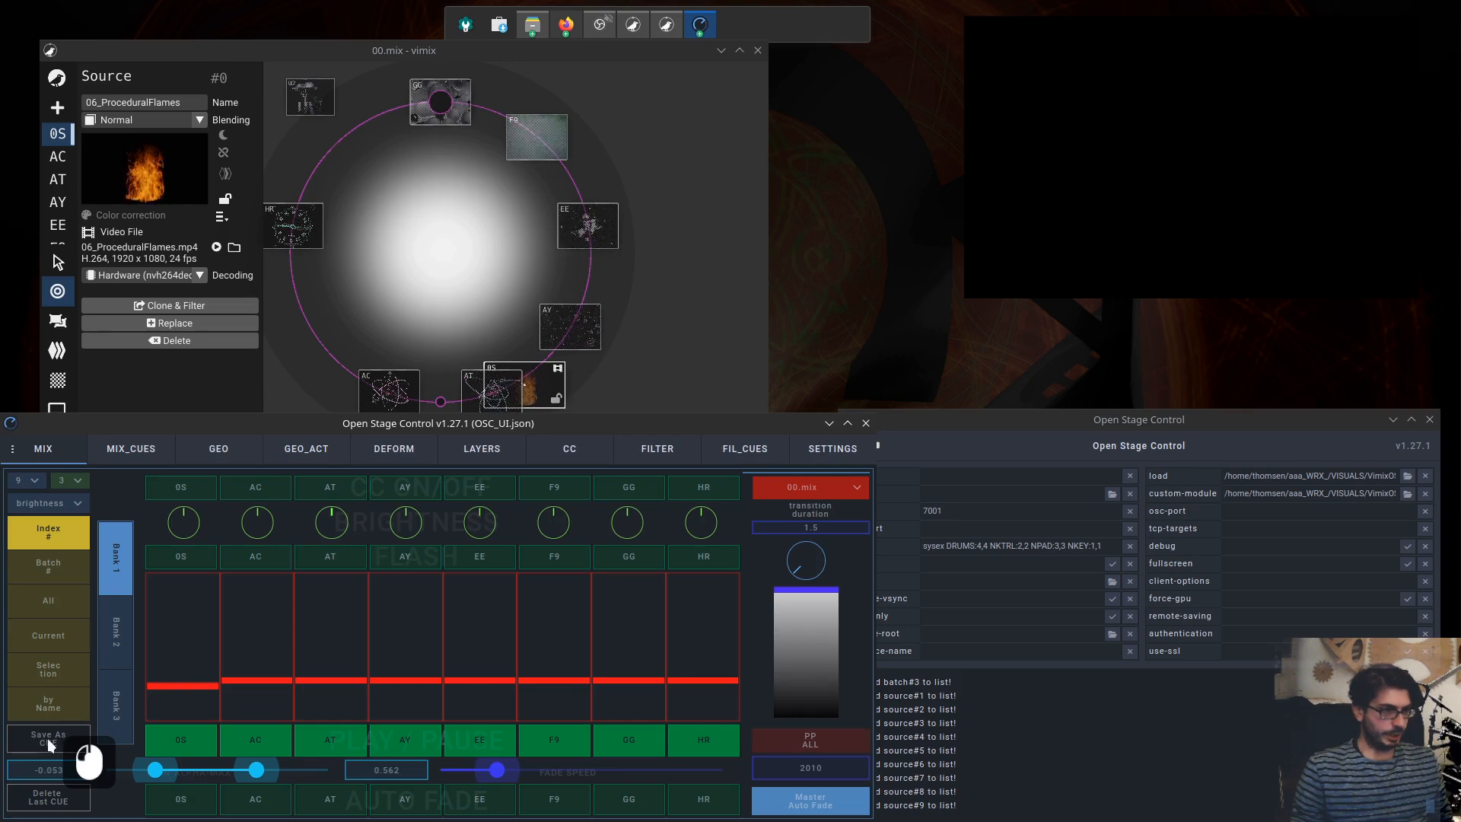
- Raise the shared fader for all sources slightly past its middle and check the individual source faders
left_click(57, 564)
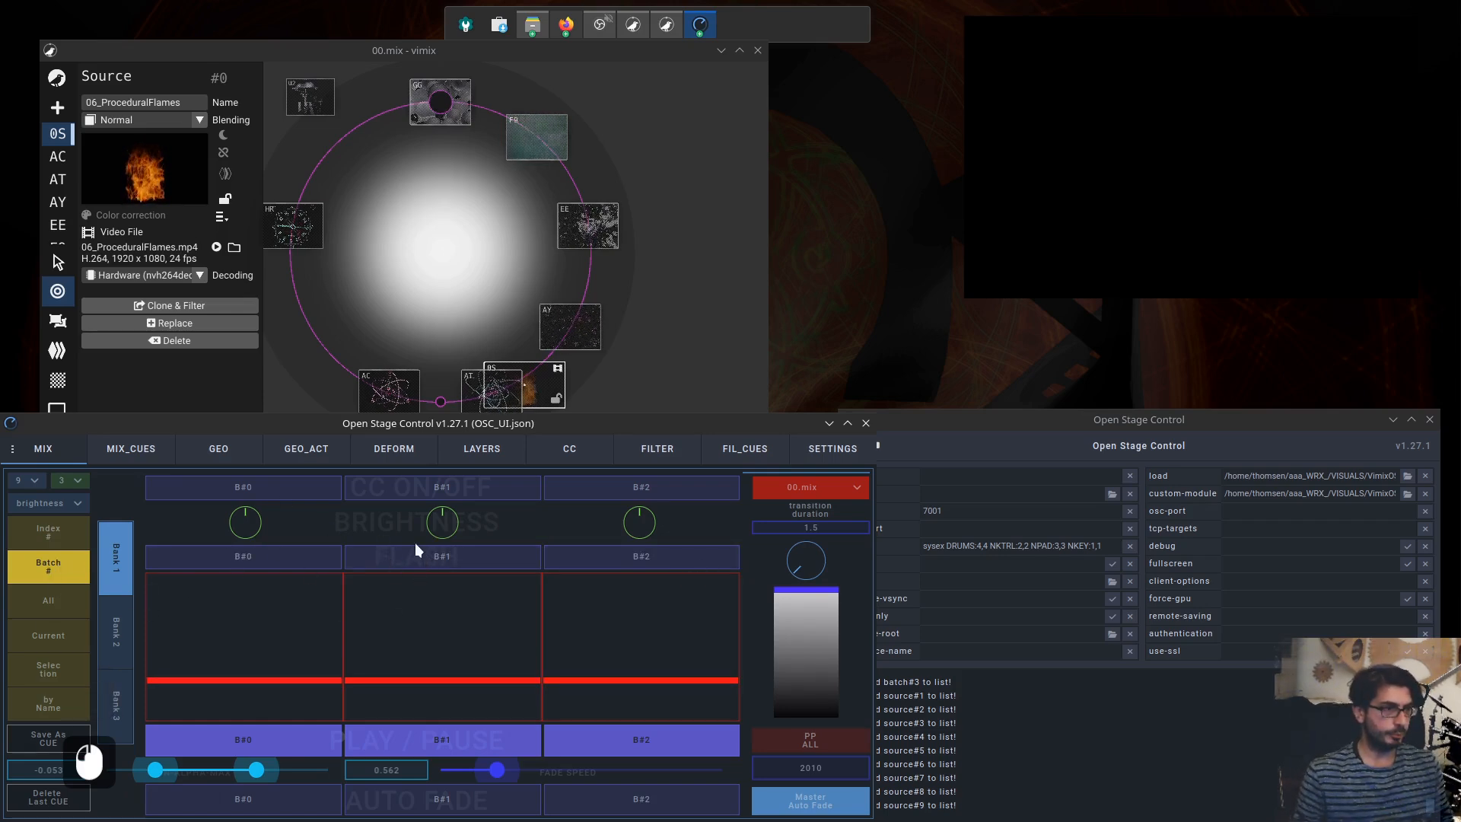
left_click(64, 608)
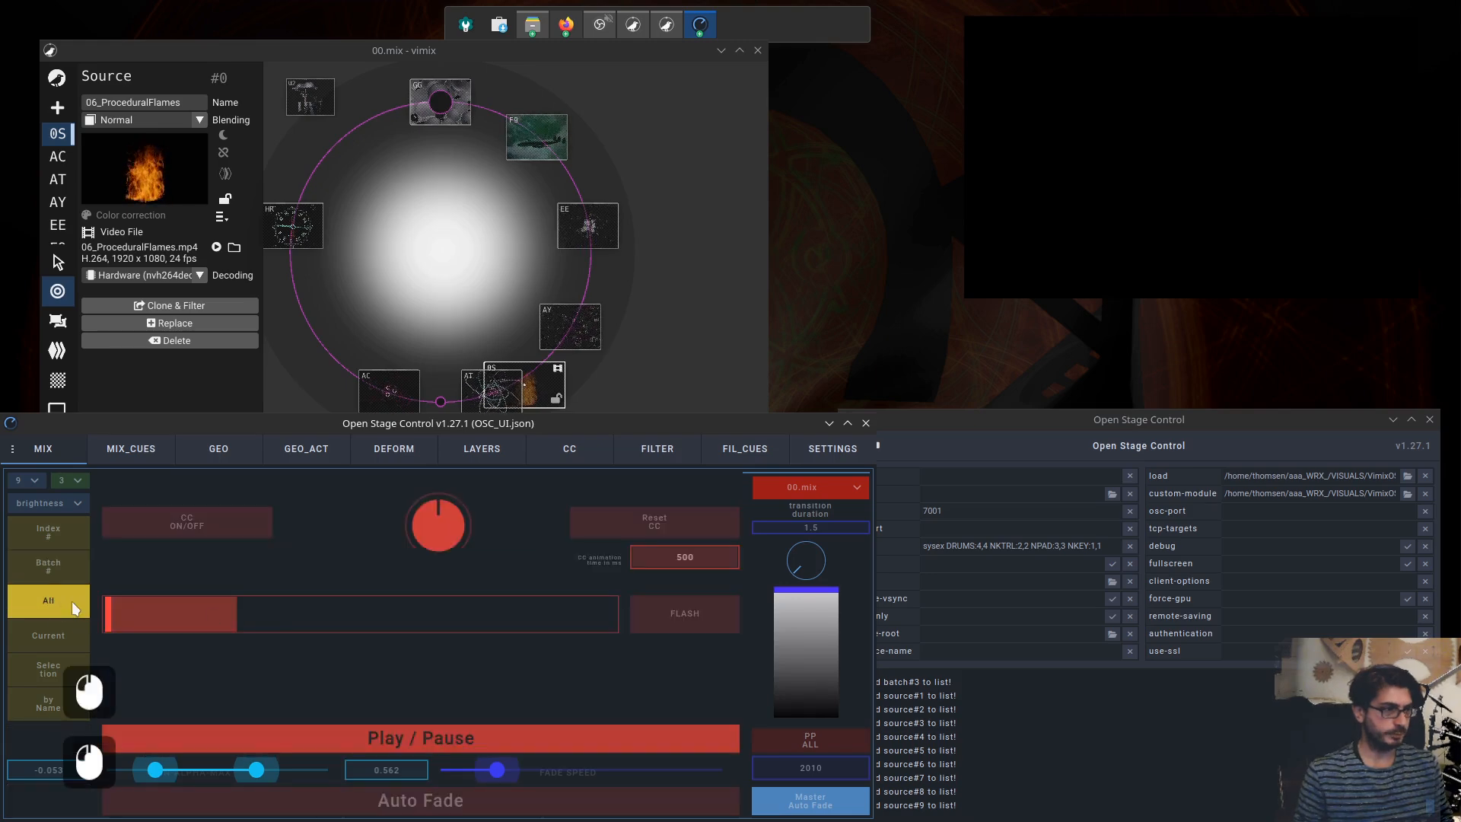
left_click_drag(117, 615, 418, 618)
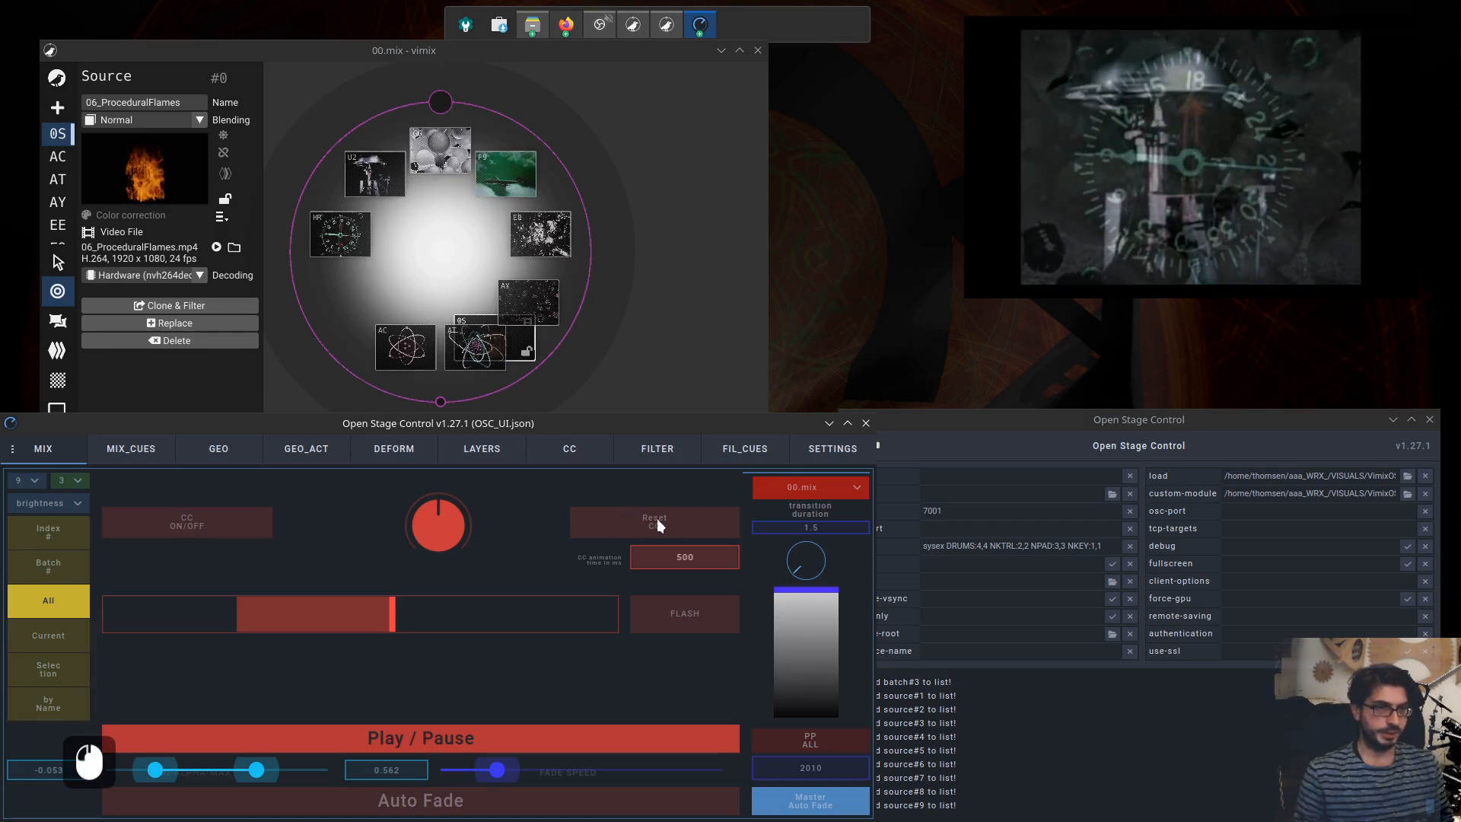
left_click(53, 532)
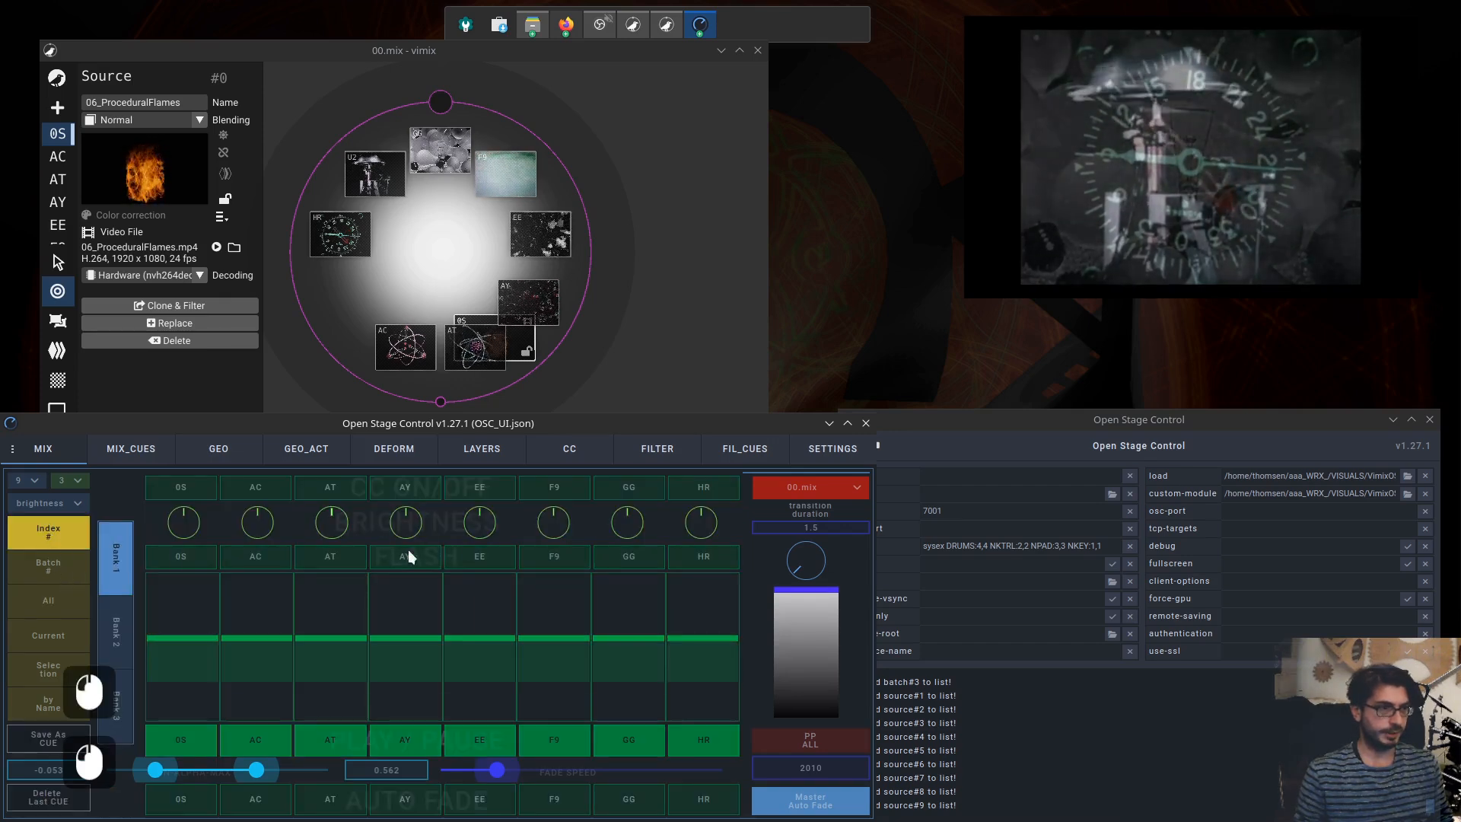
left_click(67, 606)
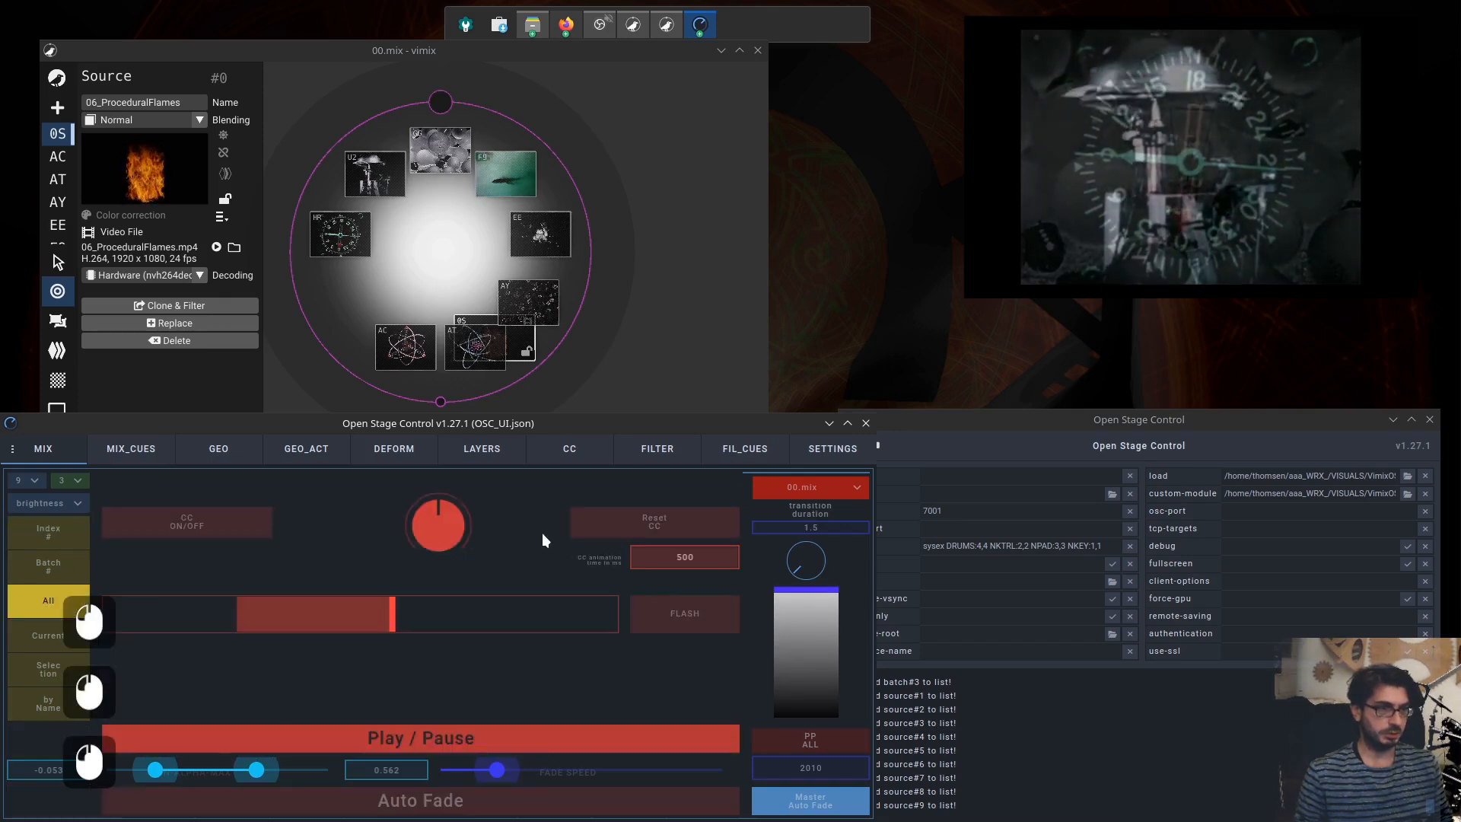
- Raise the all-sources fader slightly and toggle color correction for all sources on and off, checking source HR in vimix
double_click(696, 558)
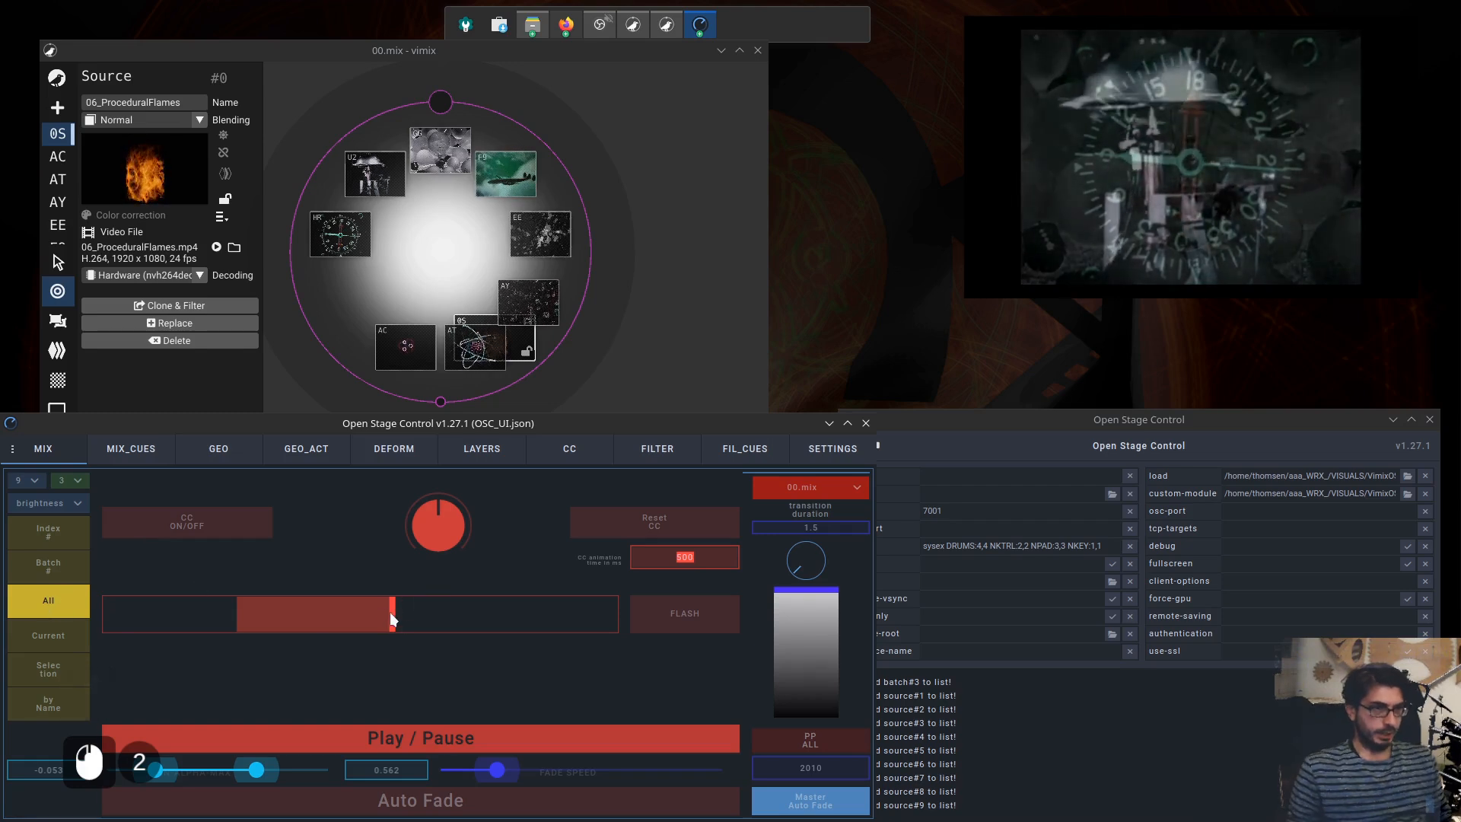
left_click_drag(390, 612, 407, 609)
left_click(228, 527)
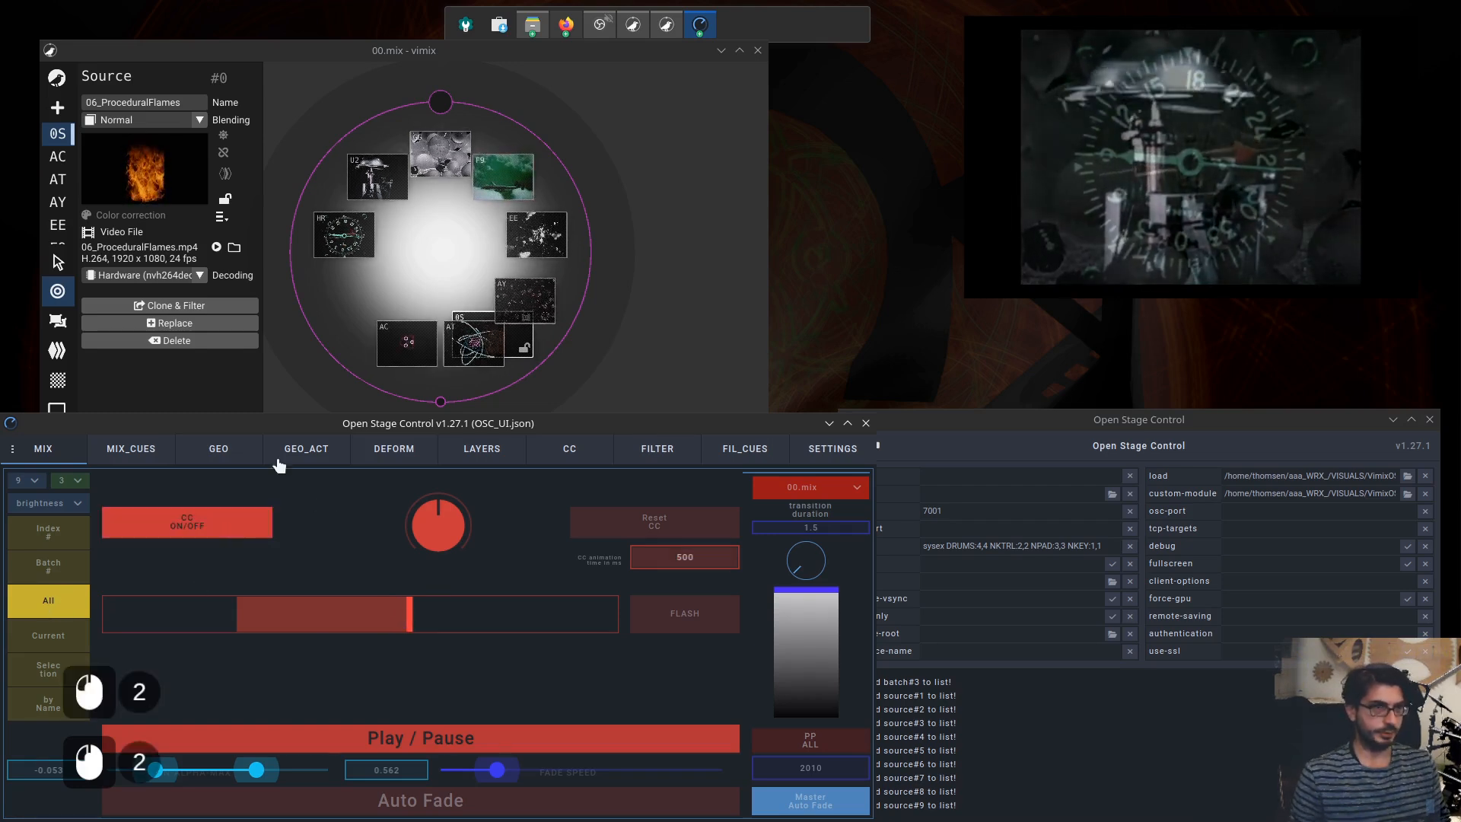
left_click(334, 239)
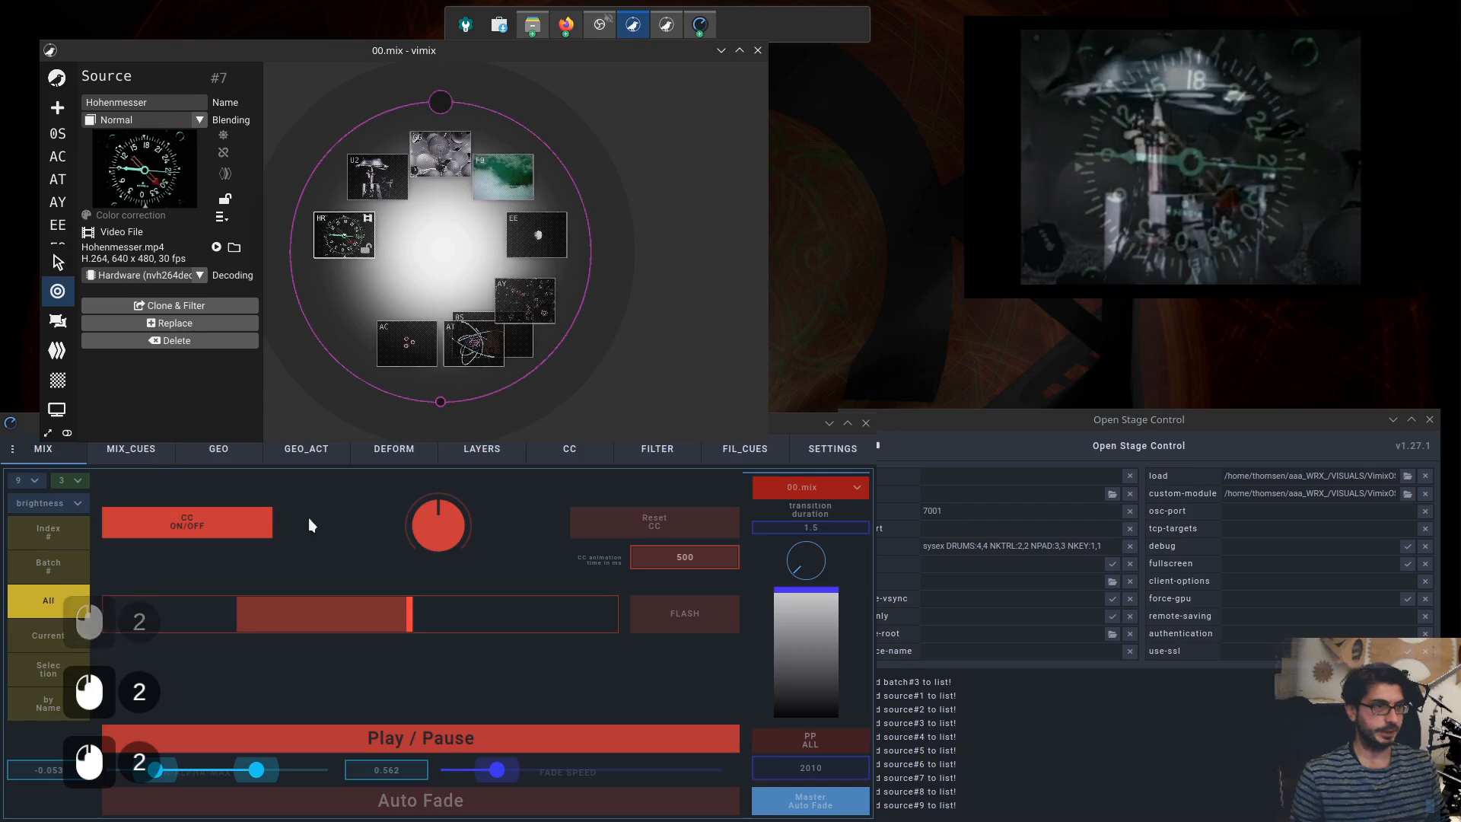
left_click(225, 518)
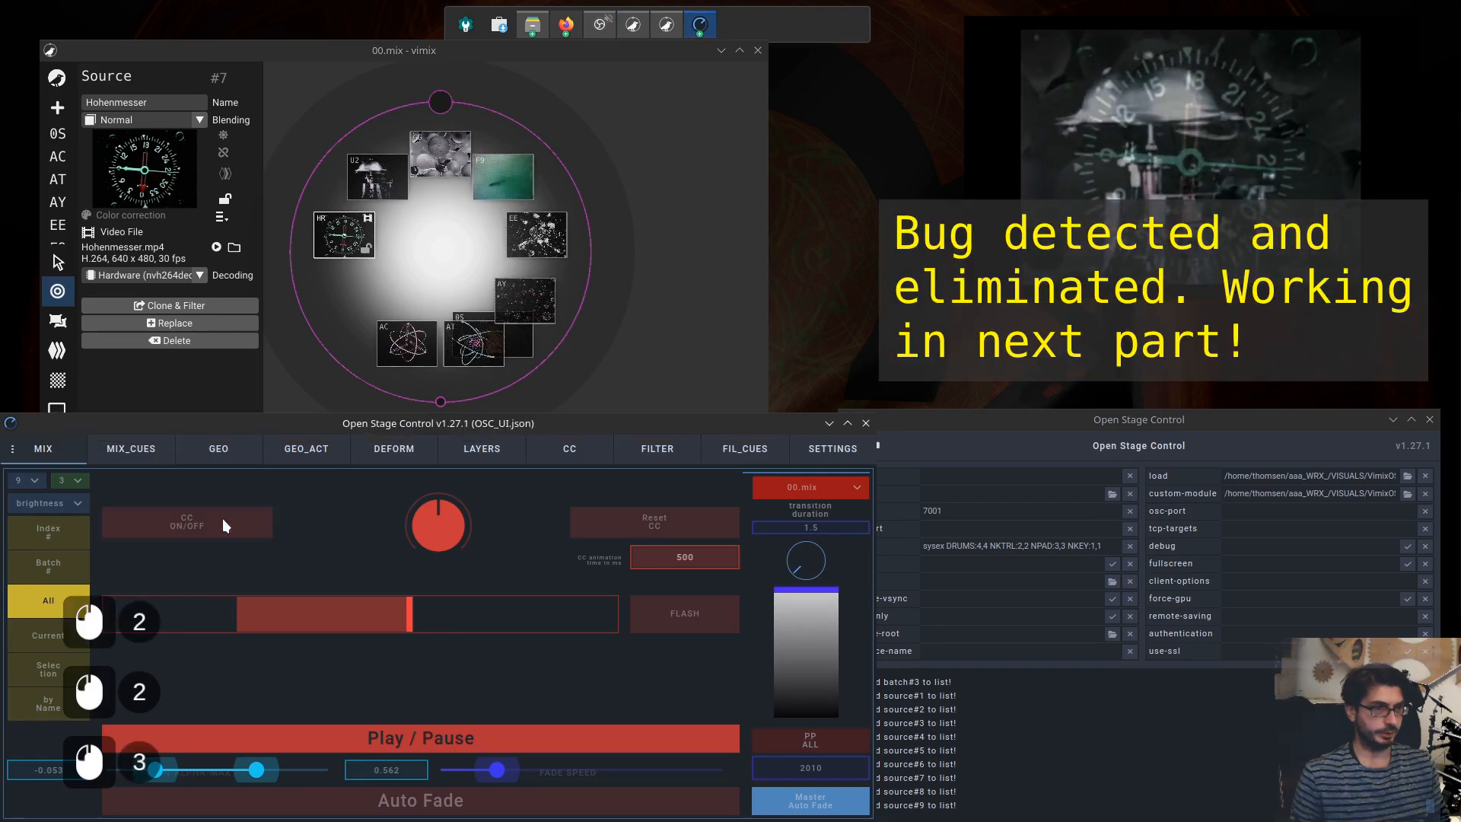
- Switch to the current-source controls, make AY the current source and turn on its color correction
left_click(48, 531)
left_click(48, 634)
left_click(391, 632)
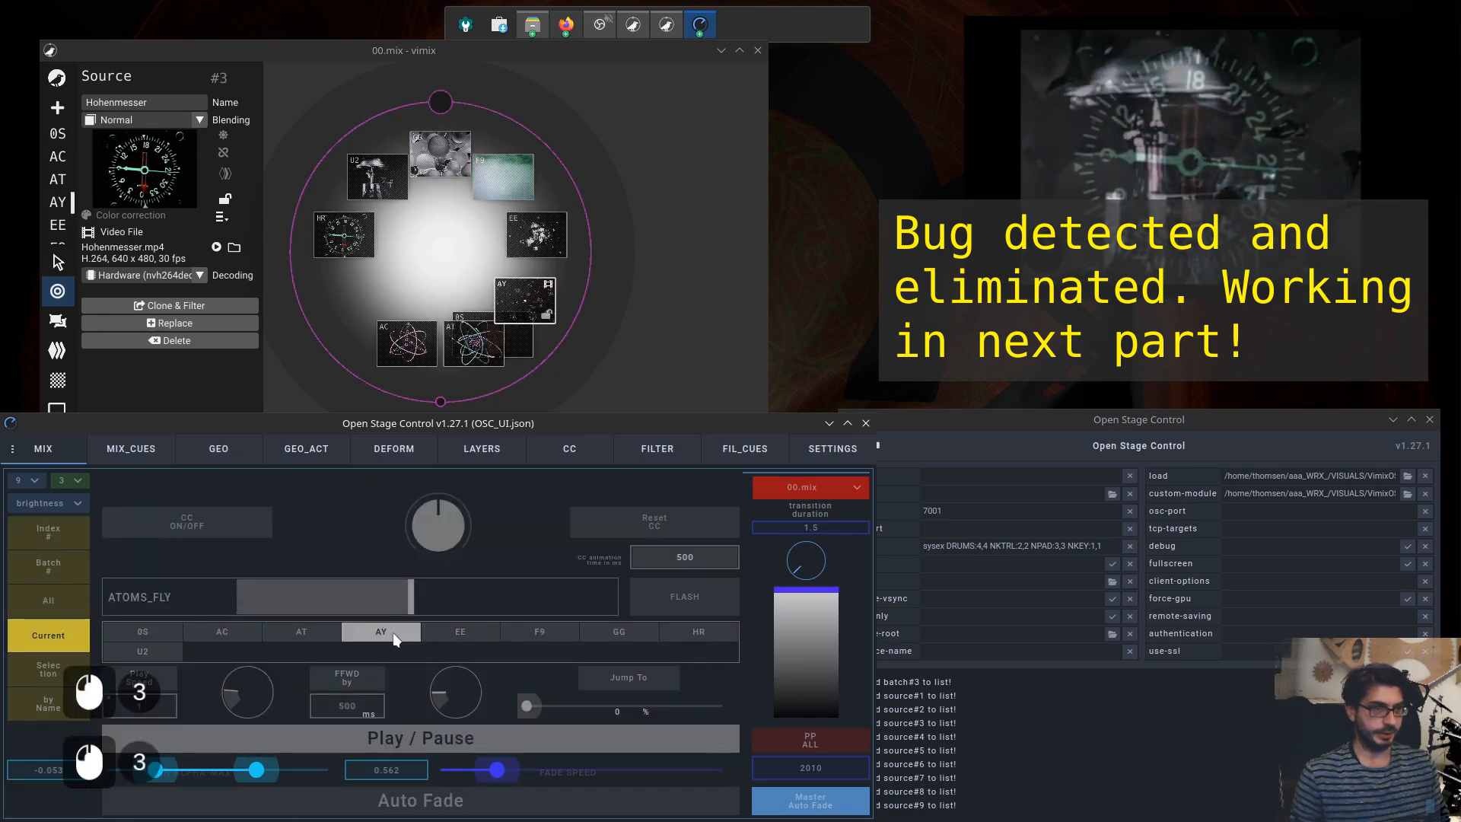
left_click(200, 527)
left_click(378, 630)
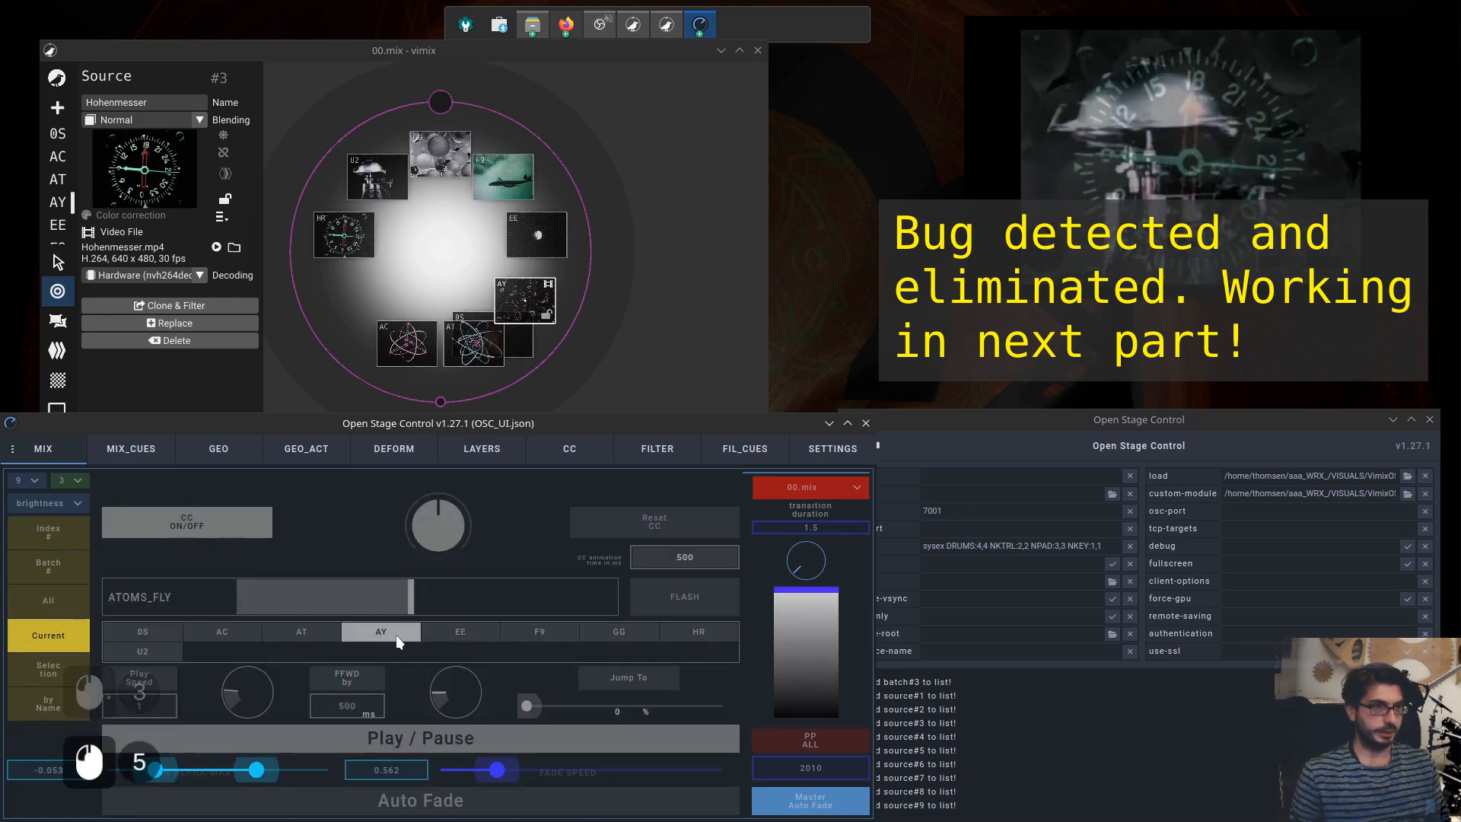
- Select source AY in vimix, toggle its color correction off and on repeatedly, and reset the color correction
left_click(533, 300)
left_click(533, 300)
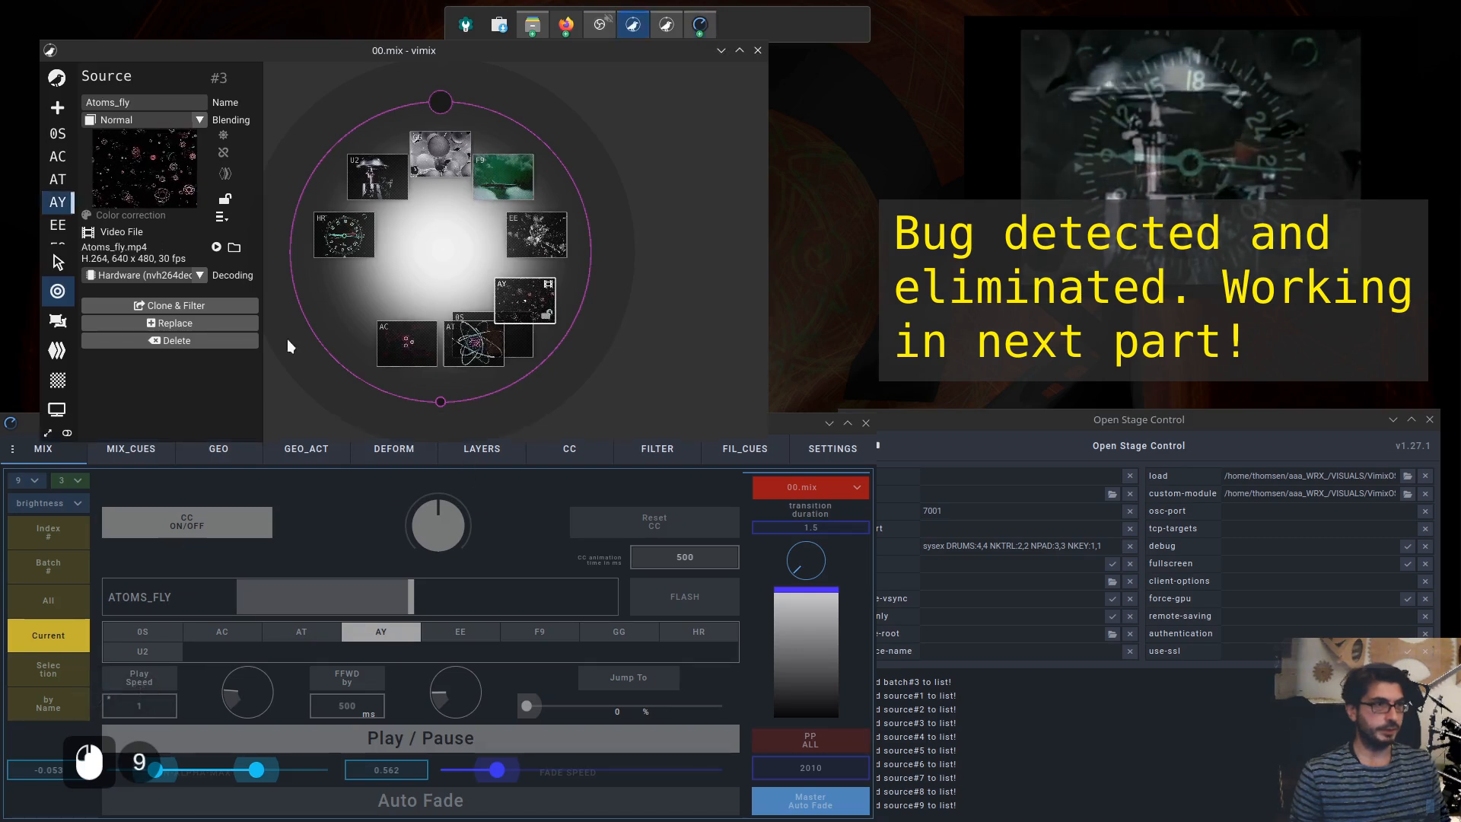
left_click(203, 522)
left_click(203, 523)
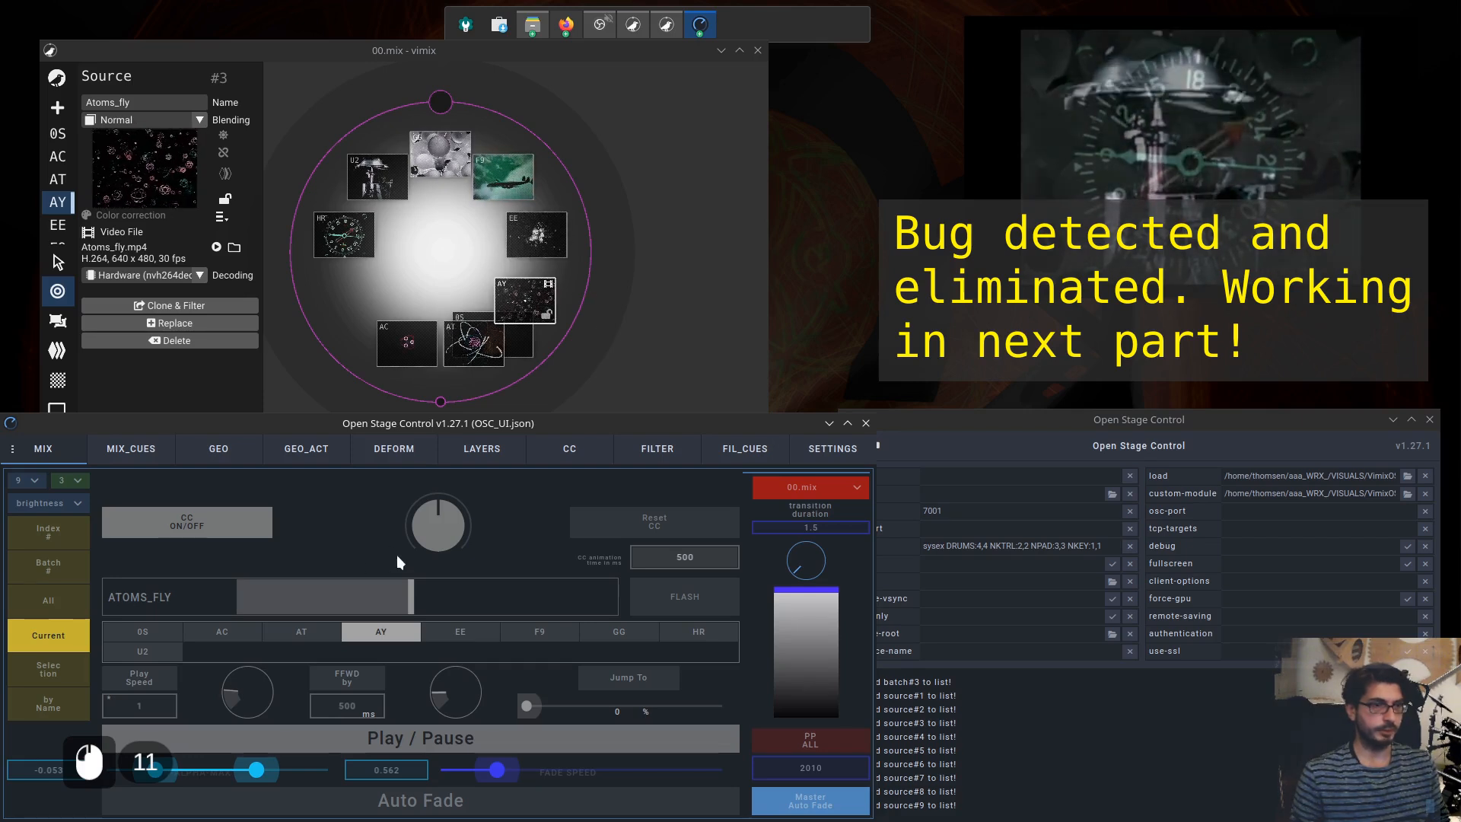
left_click(225, 522)
left_click(208, 516)
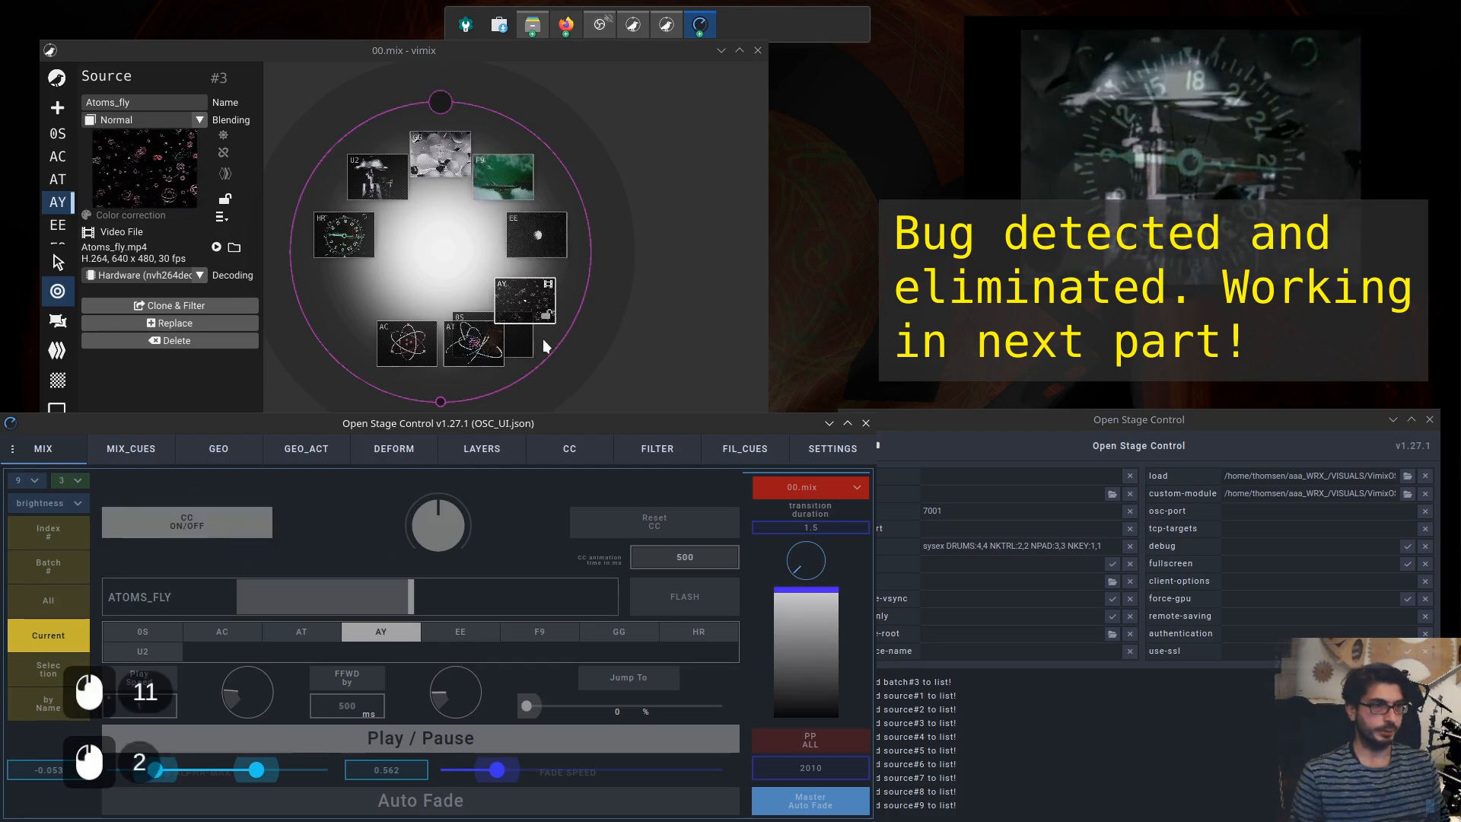
left_click(514, 300)
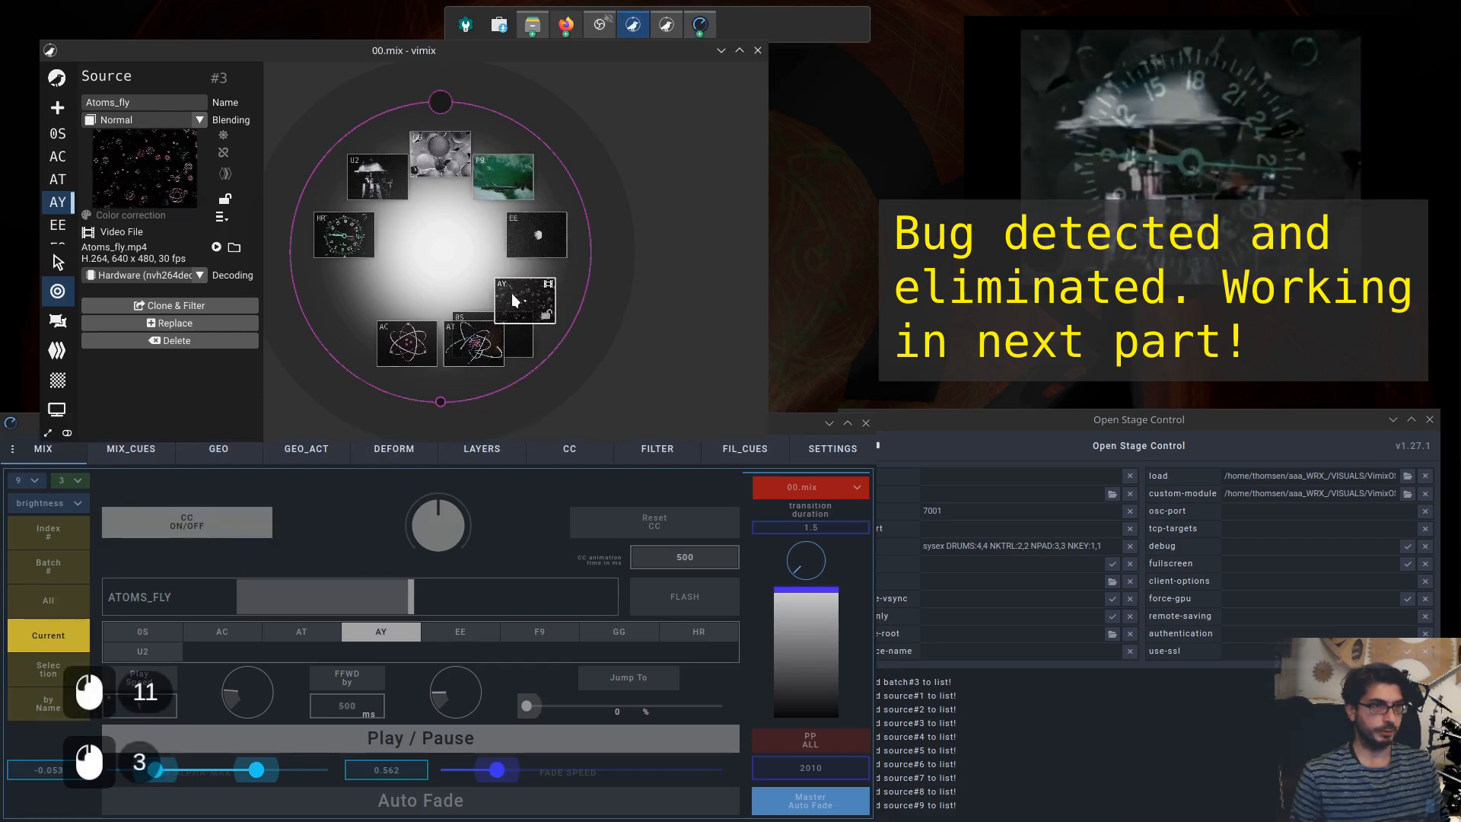
left_click(666, 518)
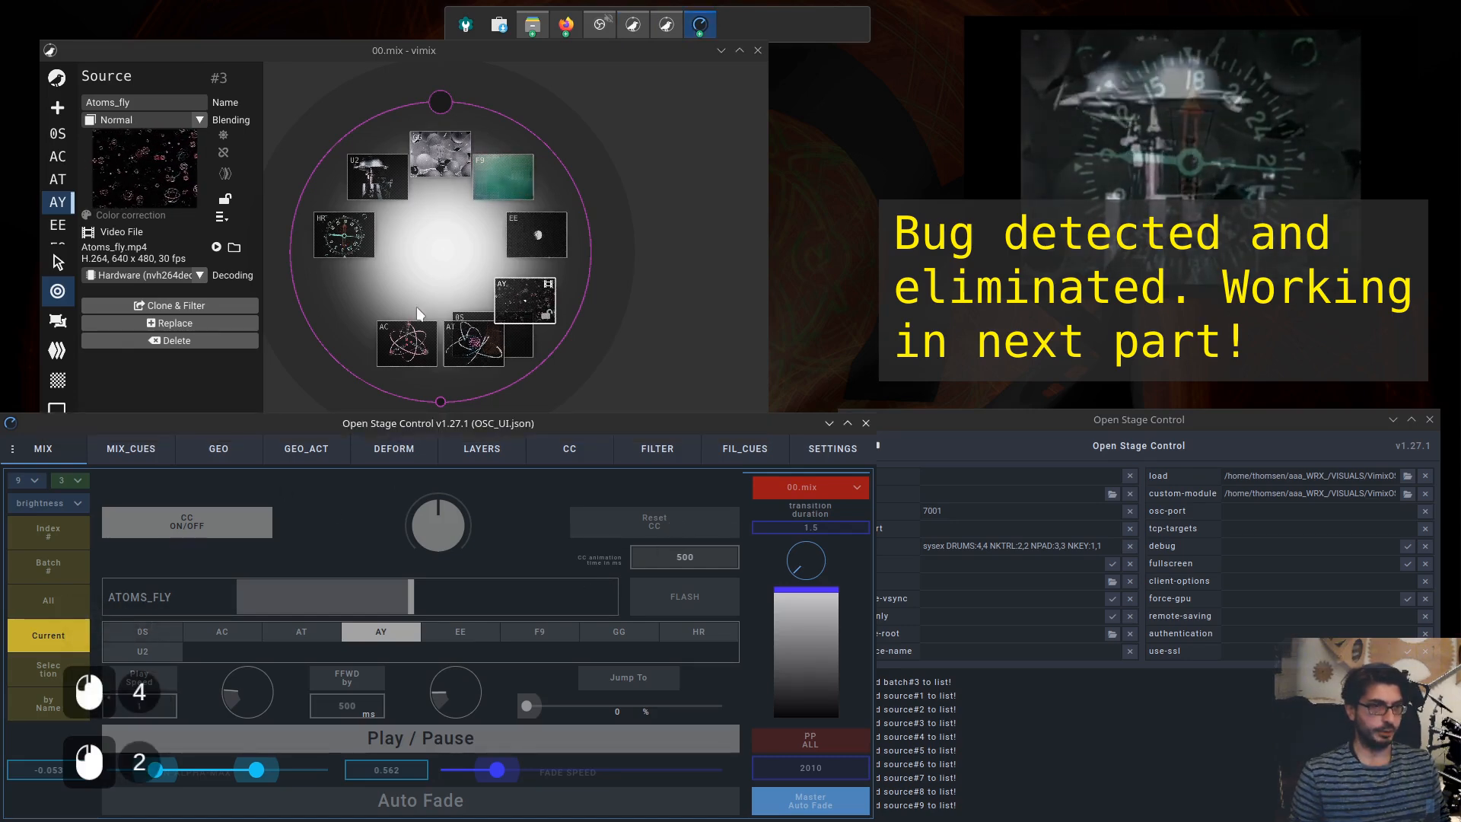
- Move source AY near the center of vimix's mixing circle and return to the controls for all sources
left_click_drag(517, 298, 437, 267)
left_click(441, 277)
left_click(439, 277)
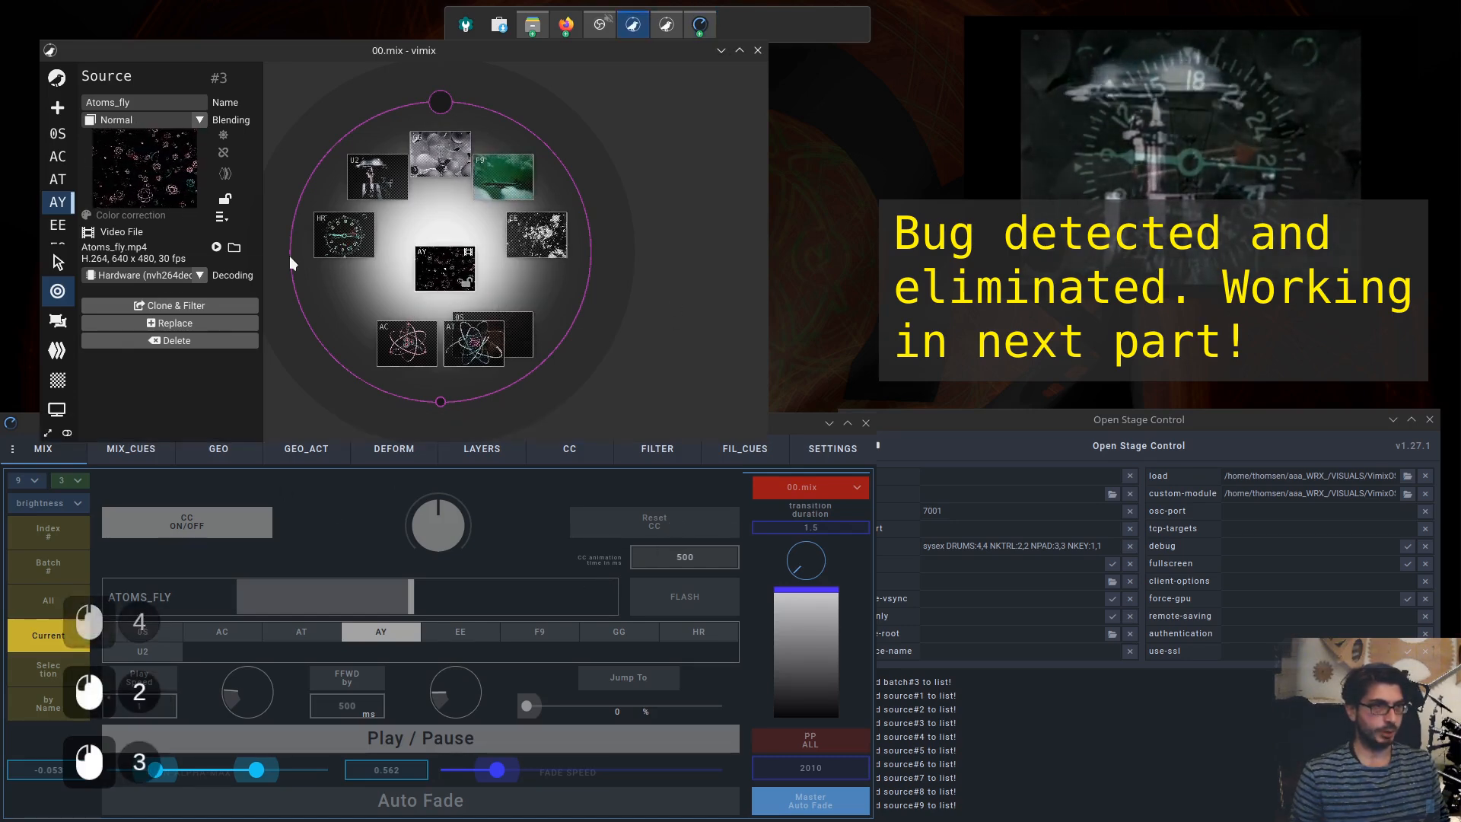
left_click(434, 280)
left_click(434, 279)
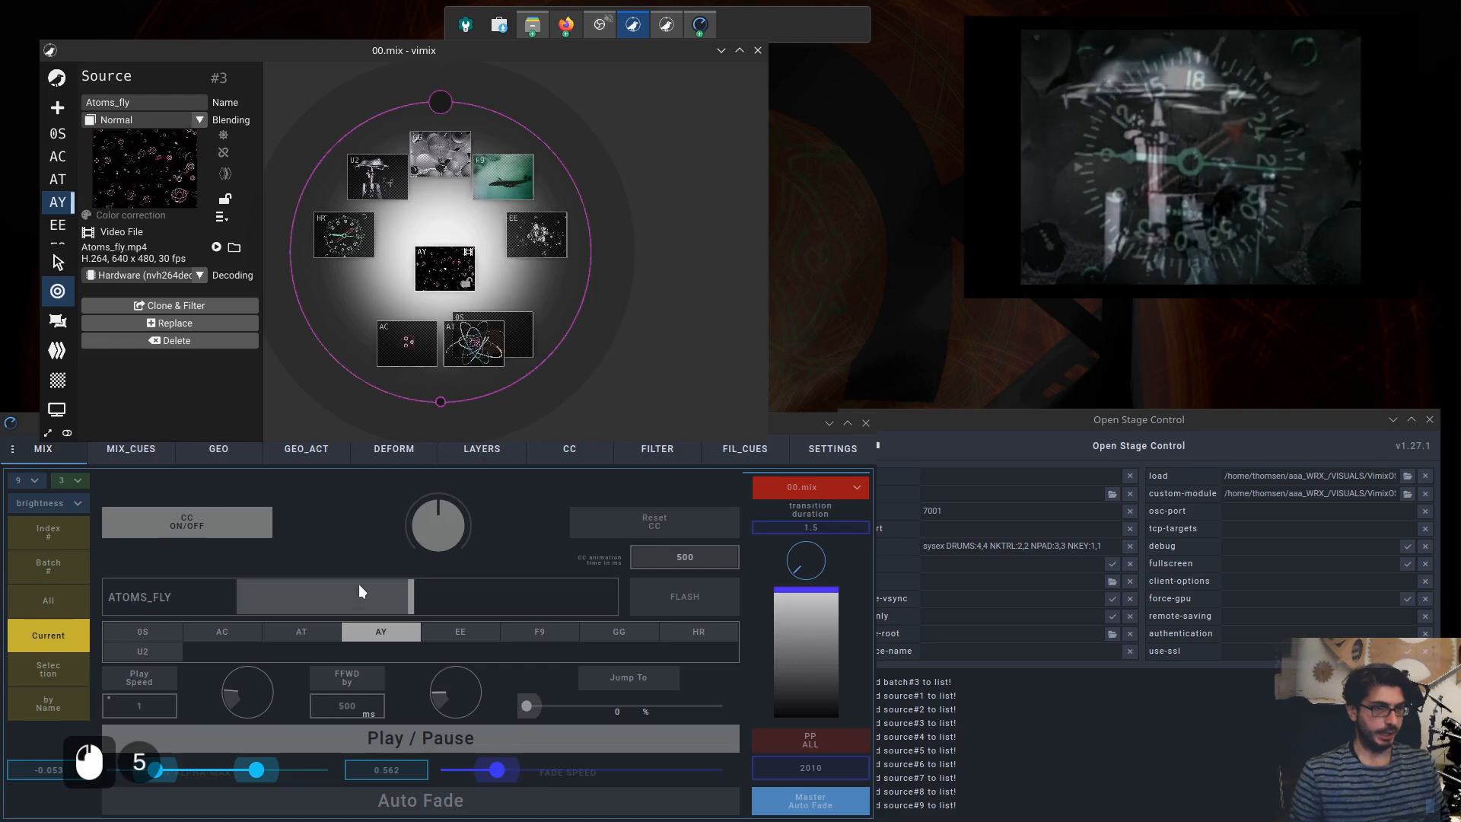
left_click(50, 599)
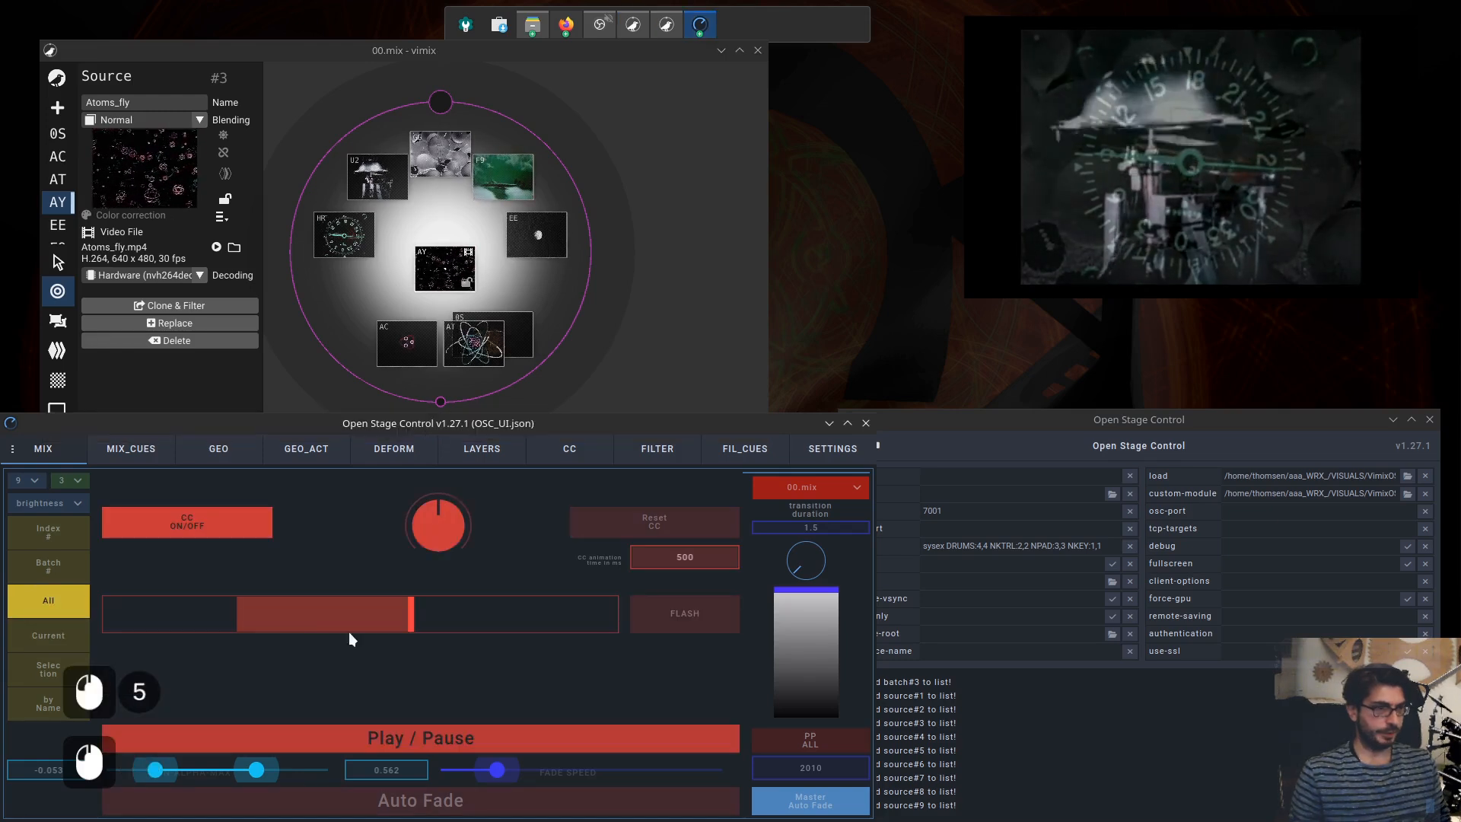
- Make EE the current source, raise its fader, and in vimix swap AY out of the mixing circle for EE at its center
left_click(57, 637)
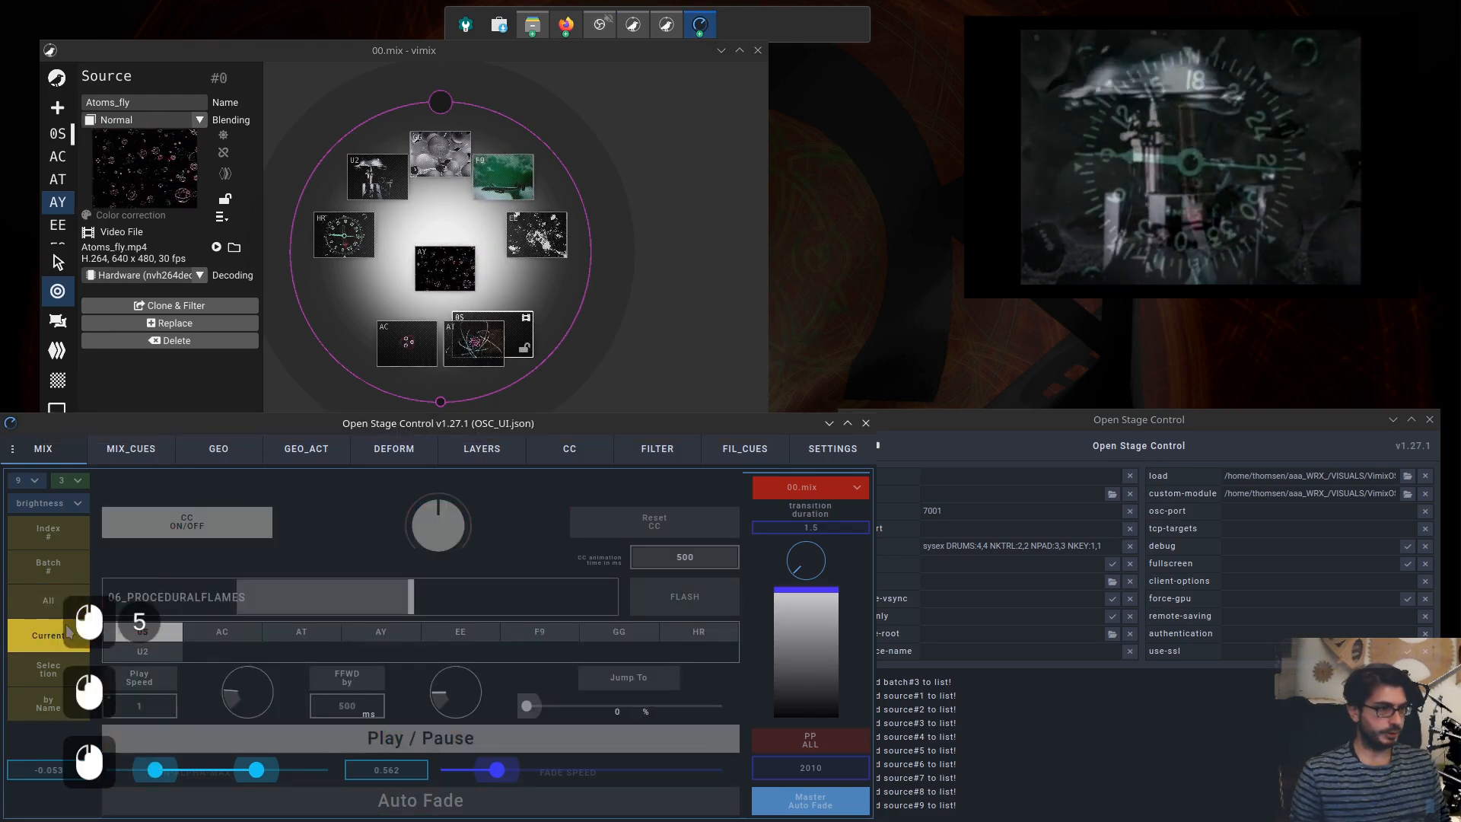
left_click(442, 639)
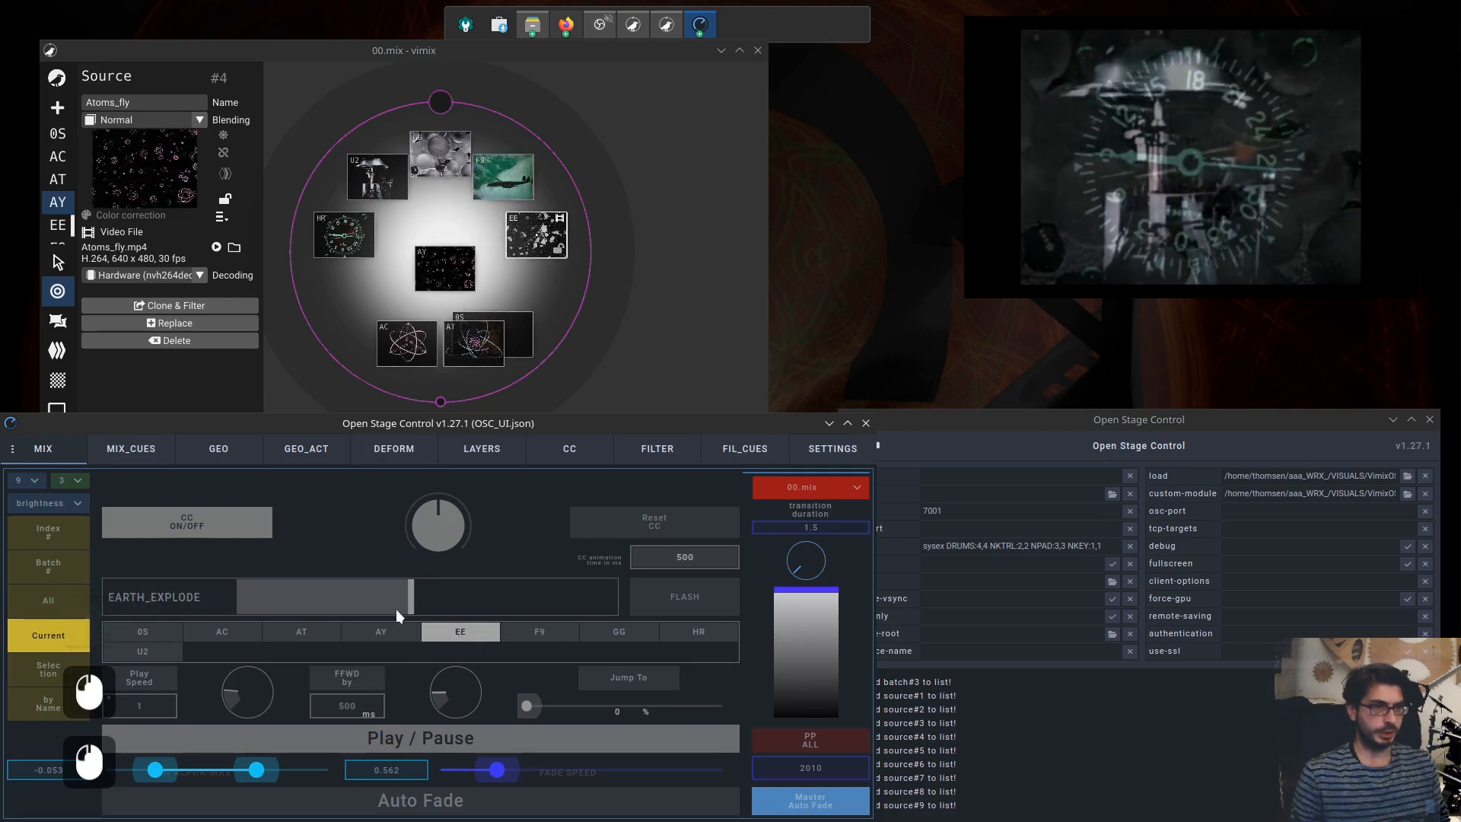
left_click_drag(389, 603, 511, 537)
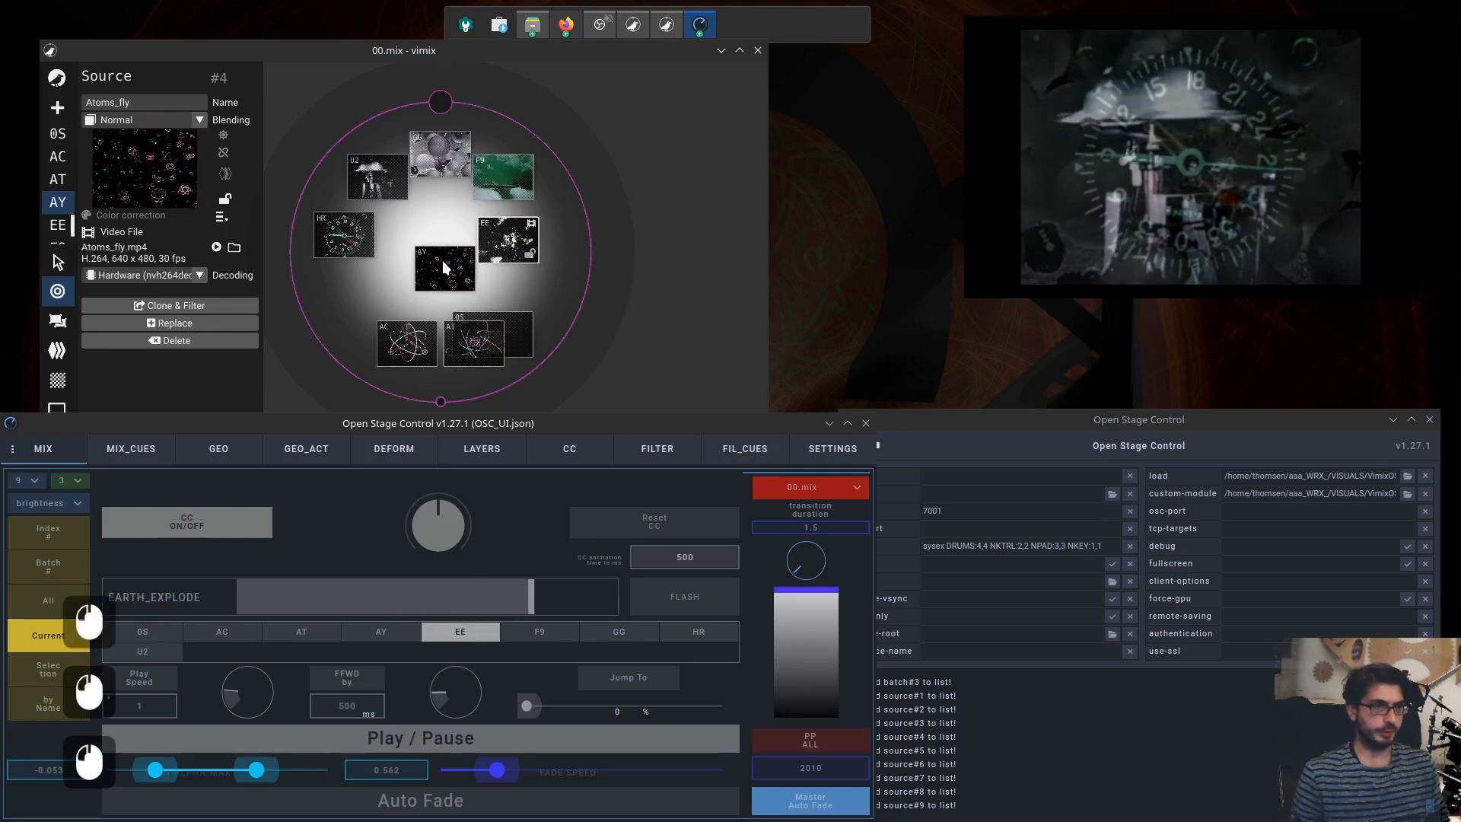
left_click_drag(444, 265, 628, 305)
left_click_drag(515, 239, 446, 264)
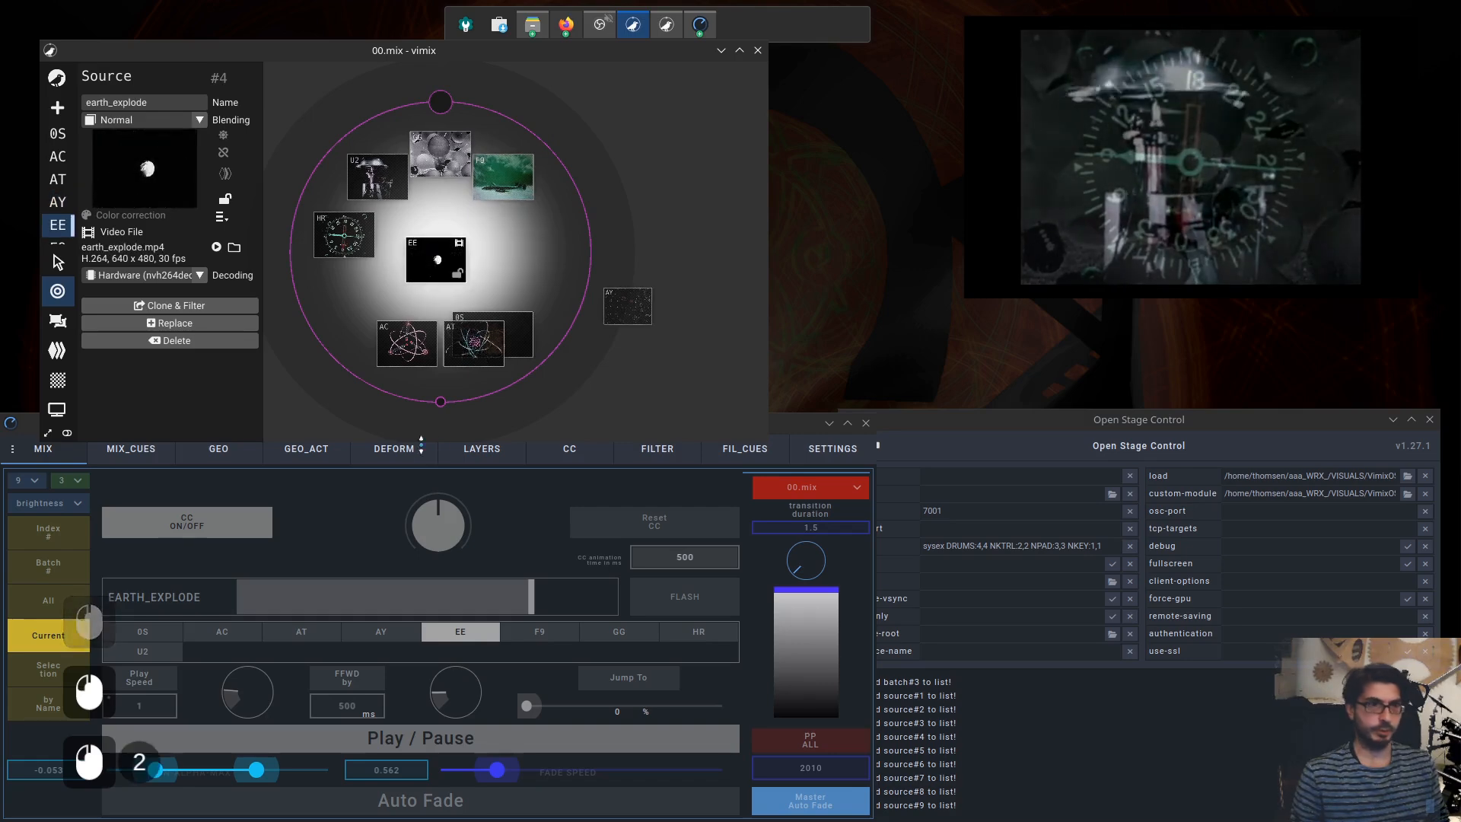
- Lower the all-sources fader to its minimum, then return to the current-source controls and raise only EE's fader near maximum
left_click(434, 618)
left_click_drag(434, 624, 21, 601)
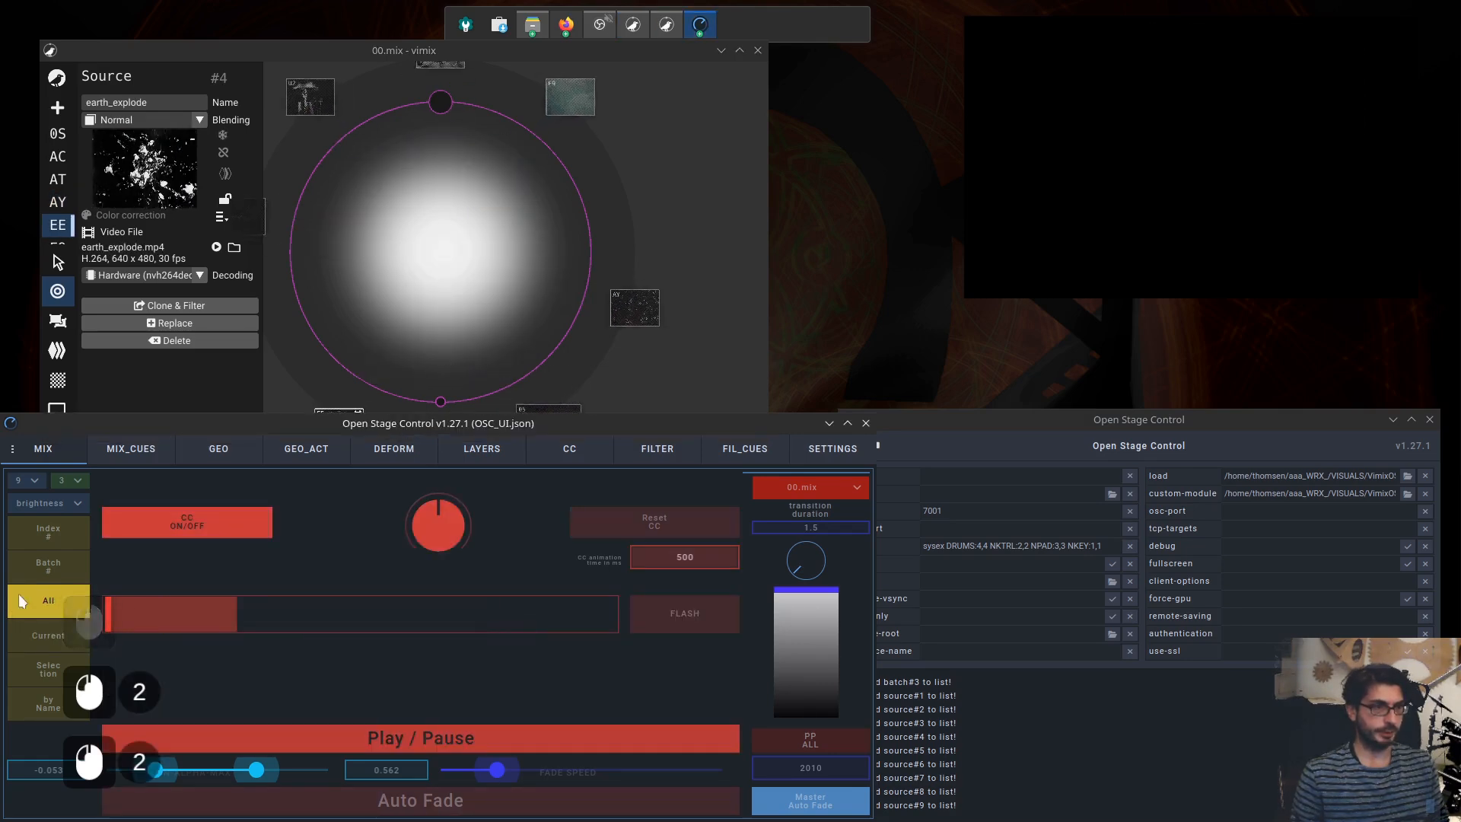
left_click(80, 634)
left_click(454, 633)
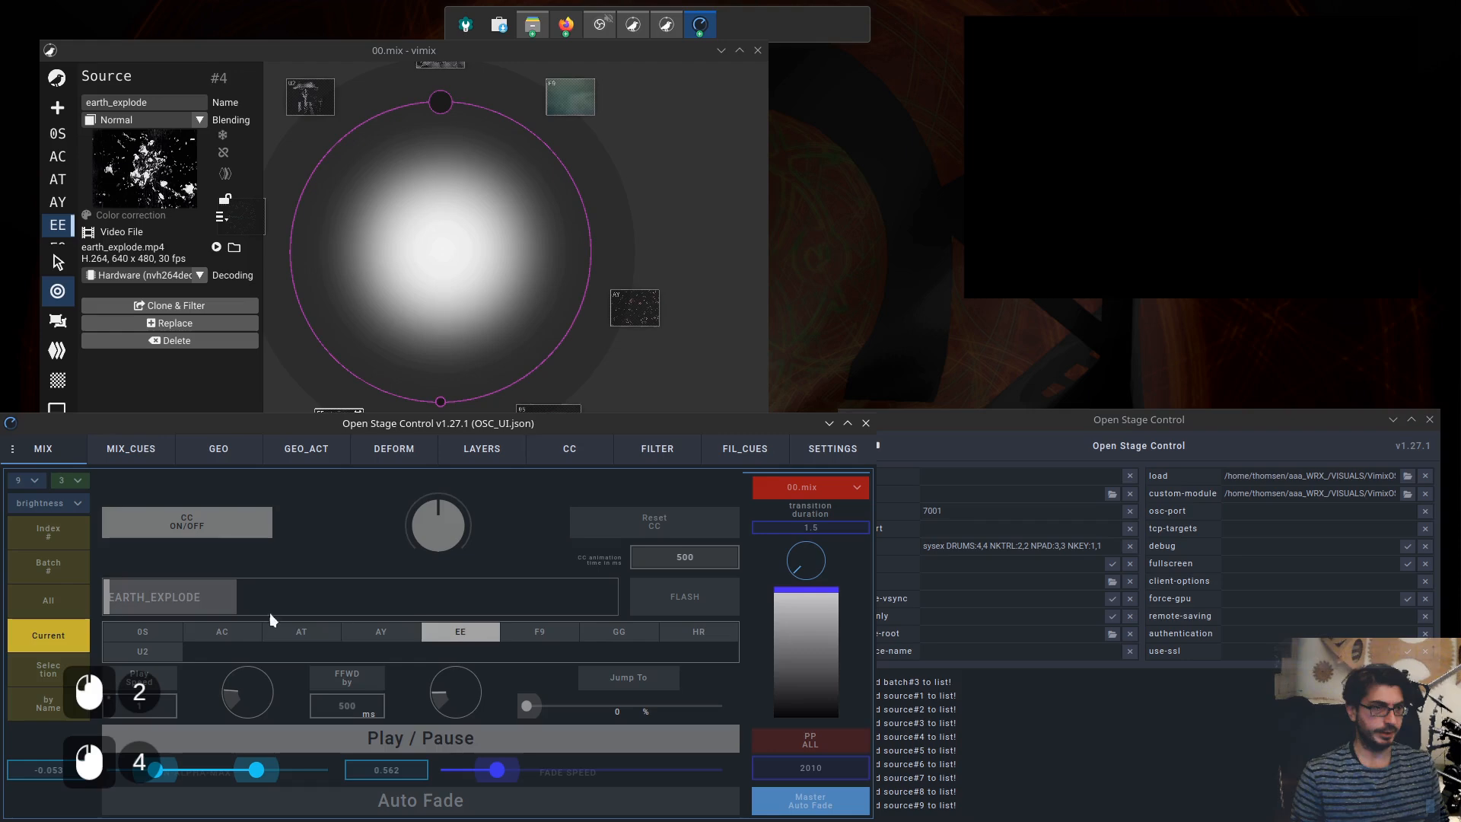
left_click_drag(269, 609, 633, 601)
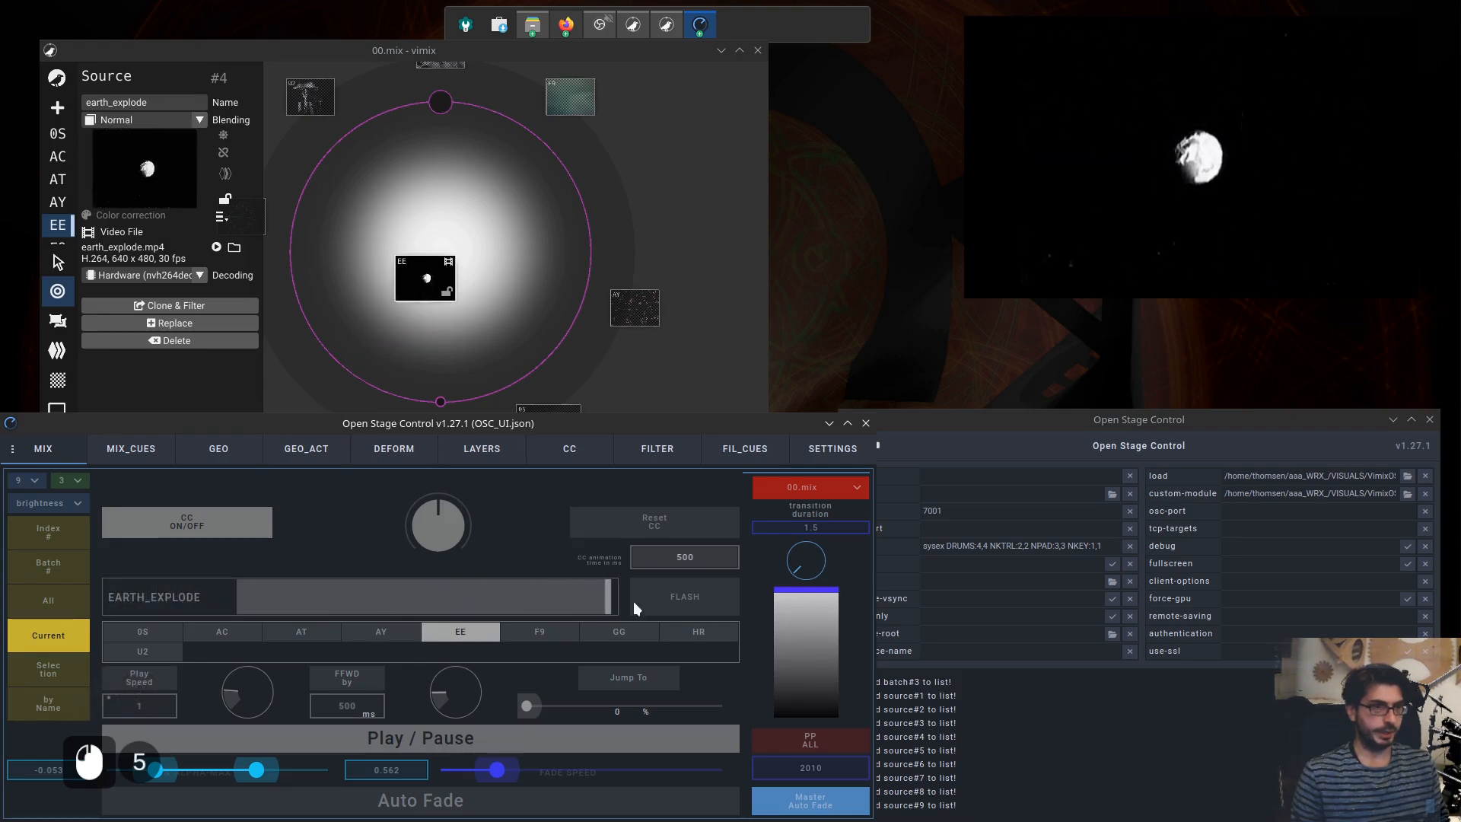
- Open vimix's Player over the mixing circle, move it clear of the controls, and make it show current source EE
left_click(669, 207)
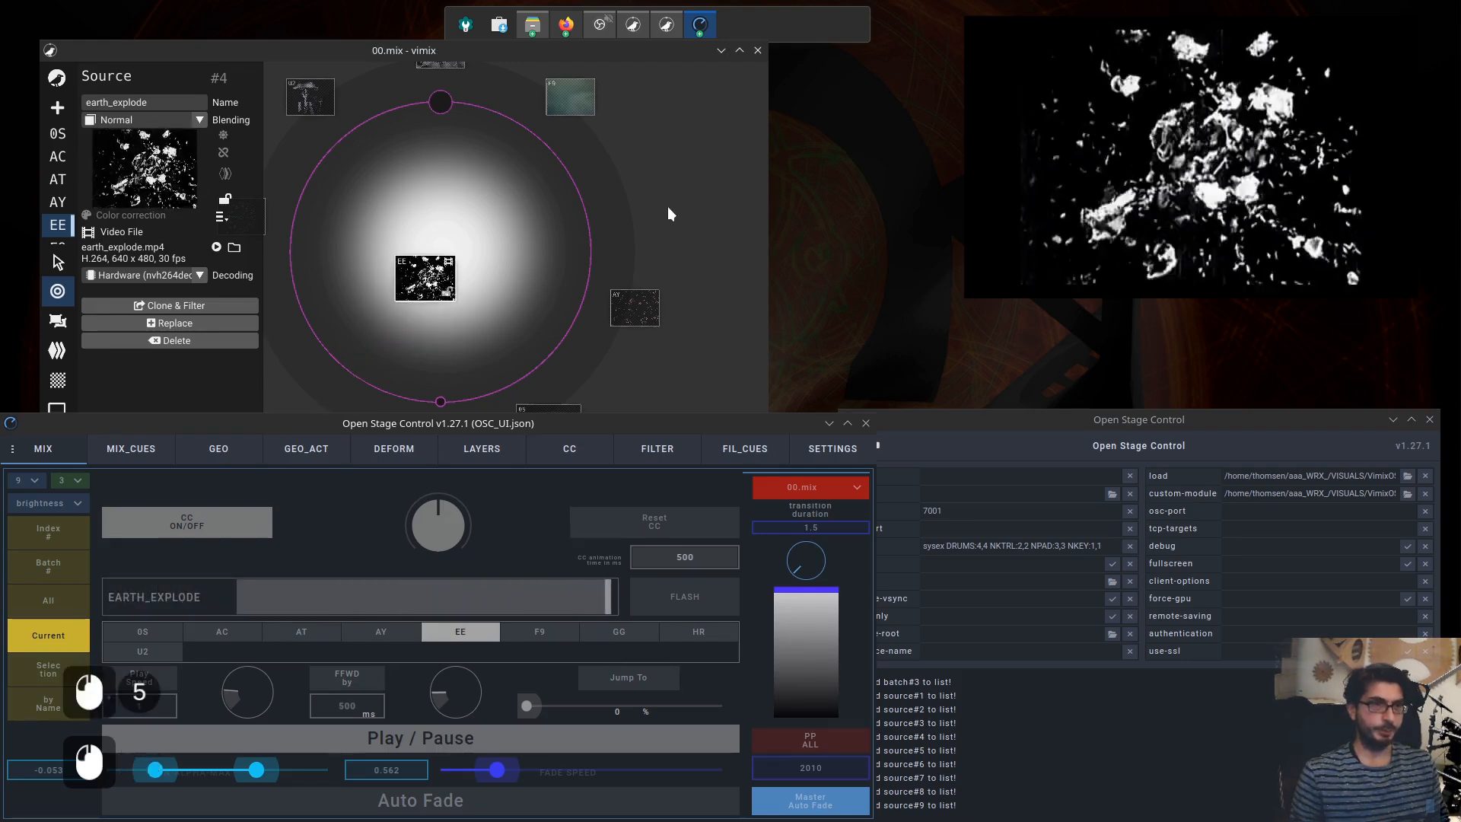
key("ctrl+p")
left_click(652, 255)
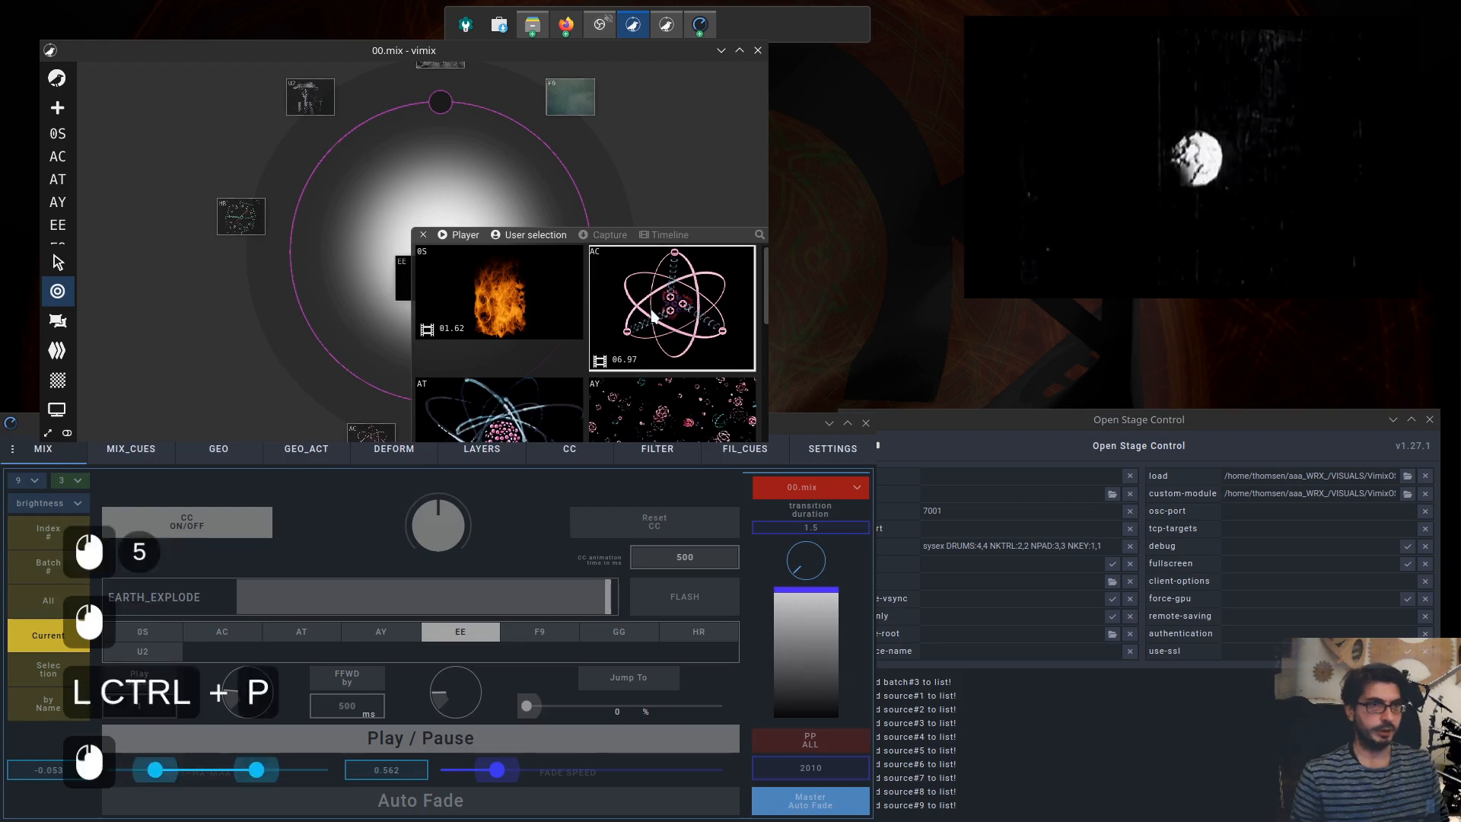
left_click_drag(690, 242, 658, 138)
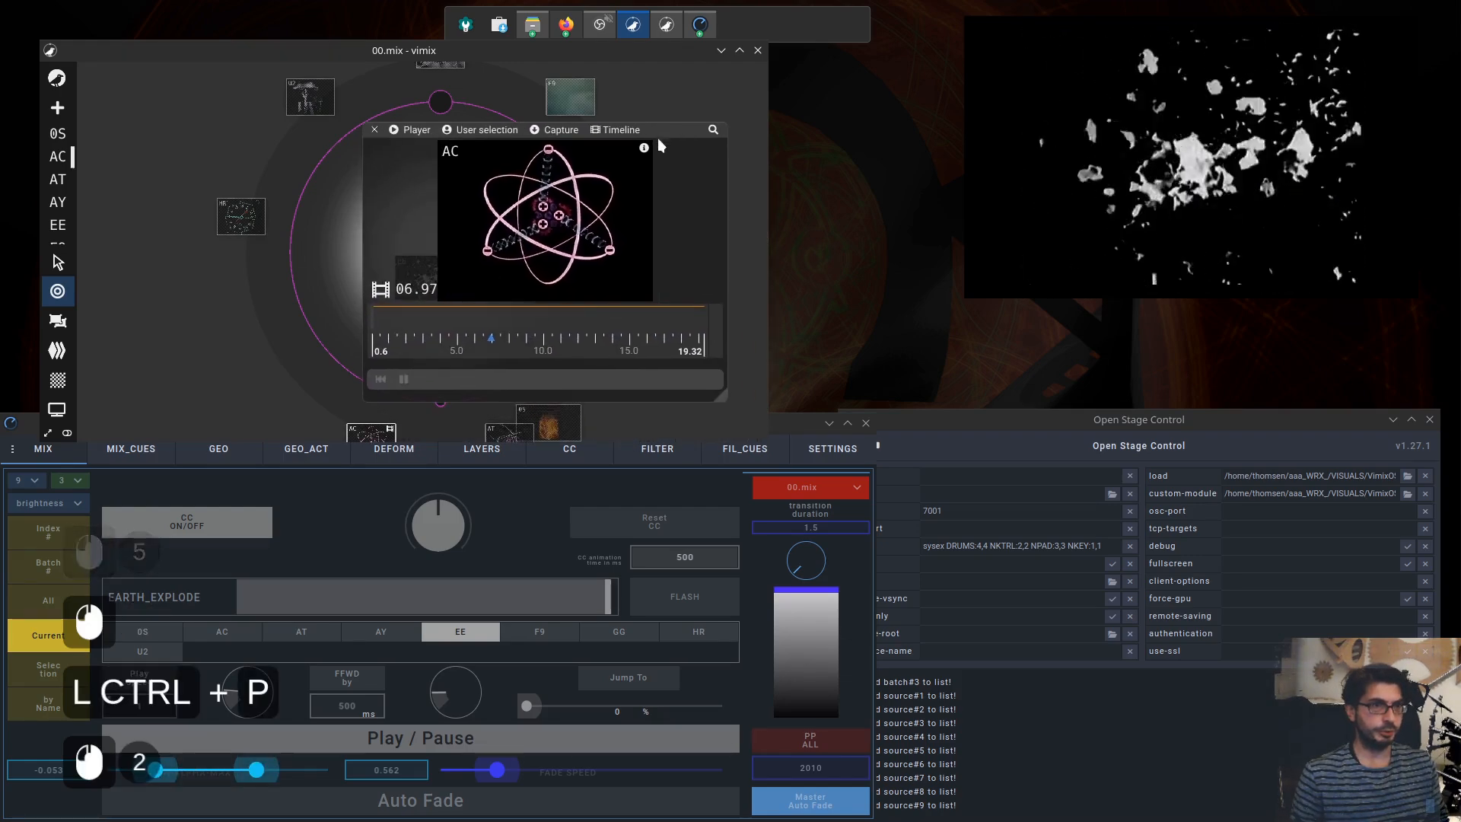
left_click(147, 673)
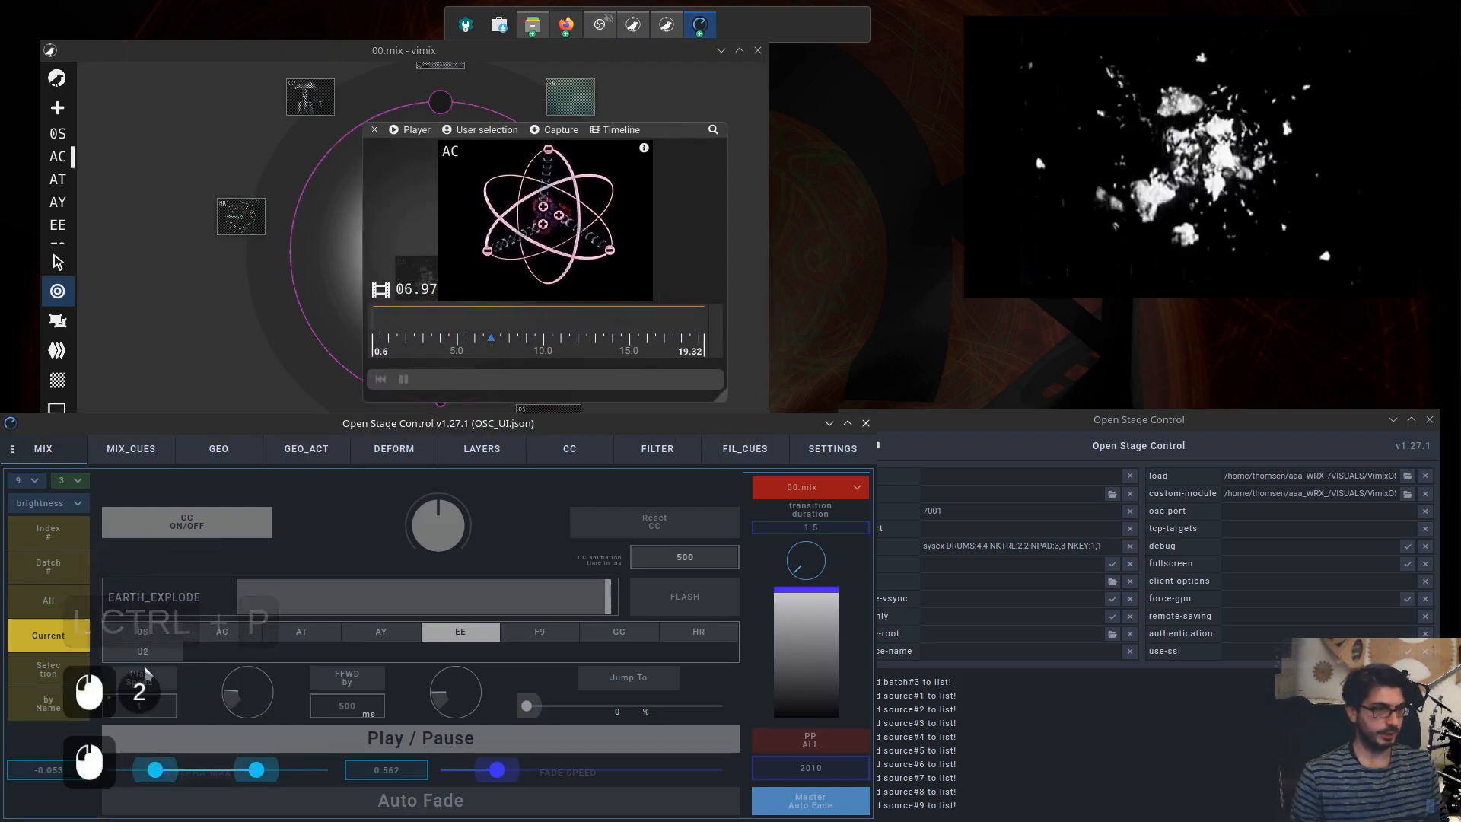
left_click(541, 196)
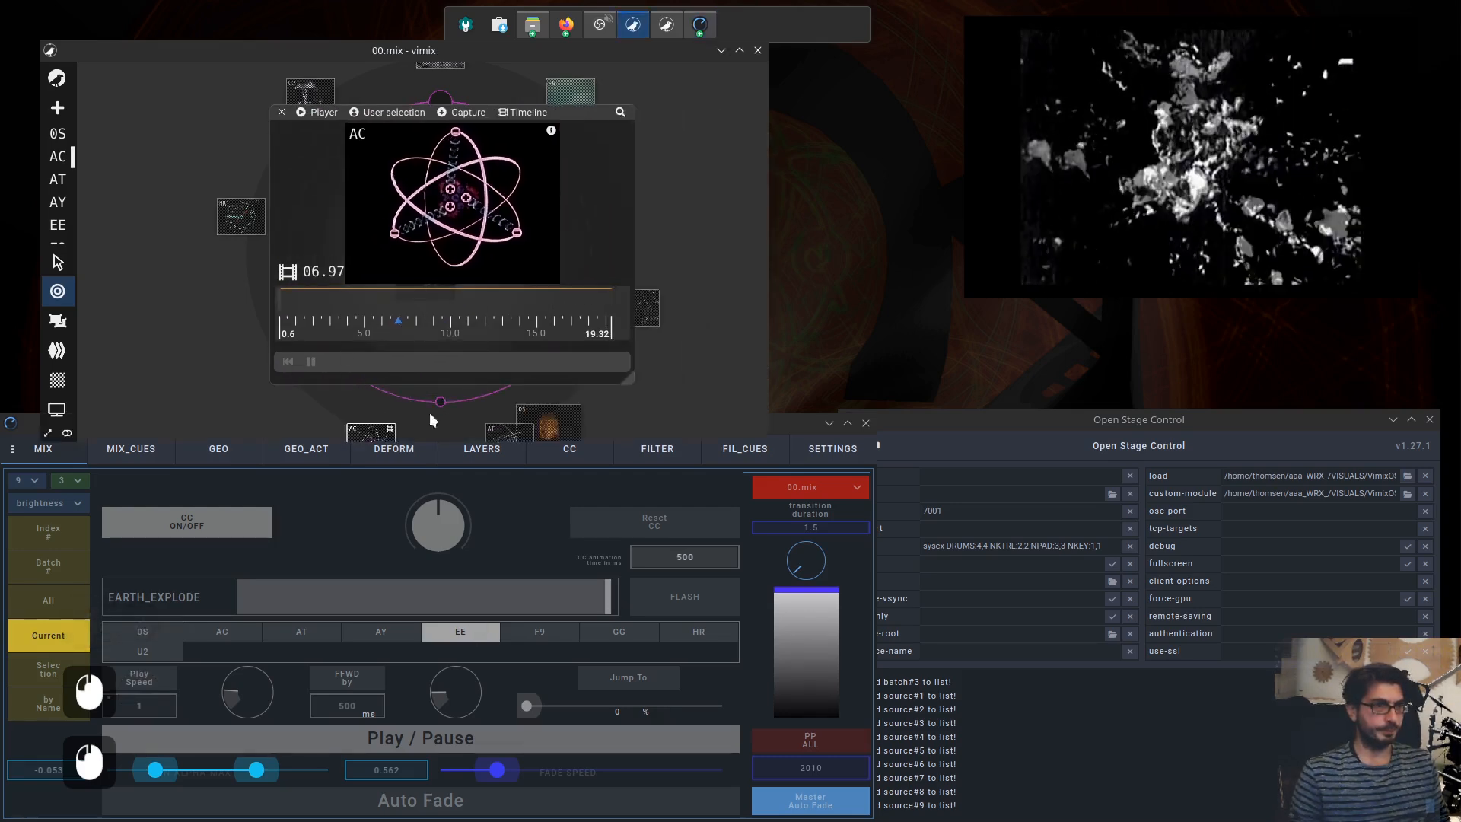
left_click(462, 639)
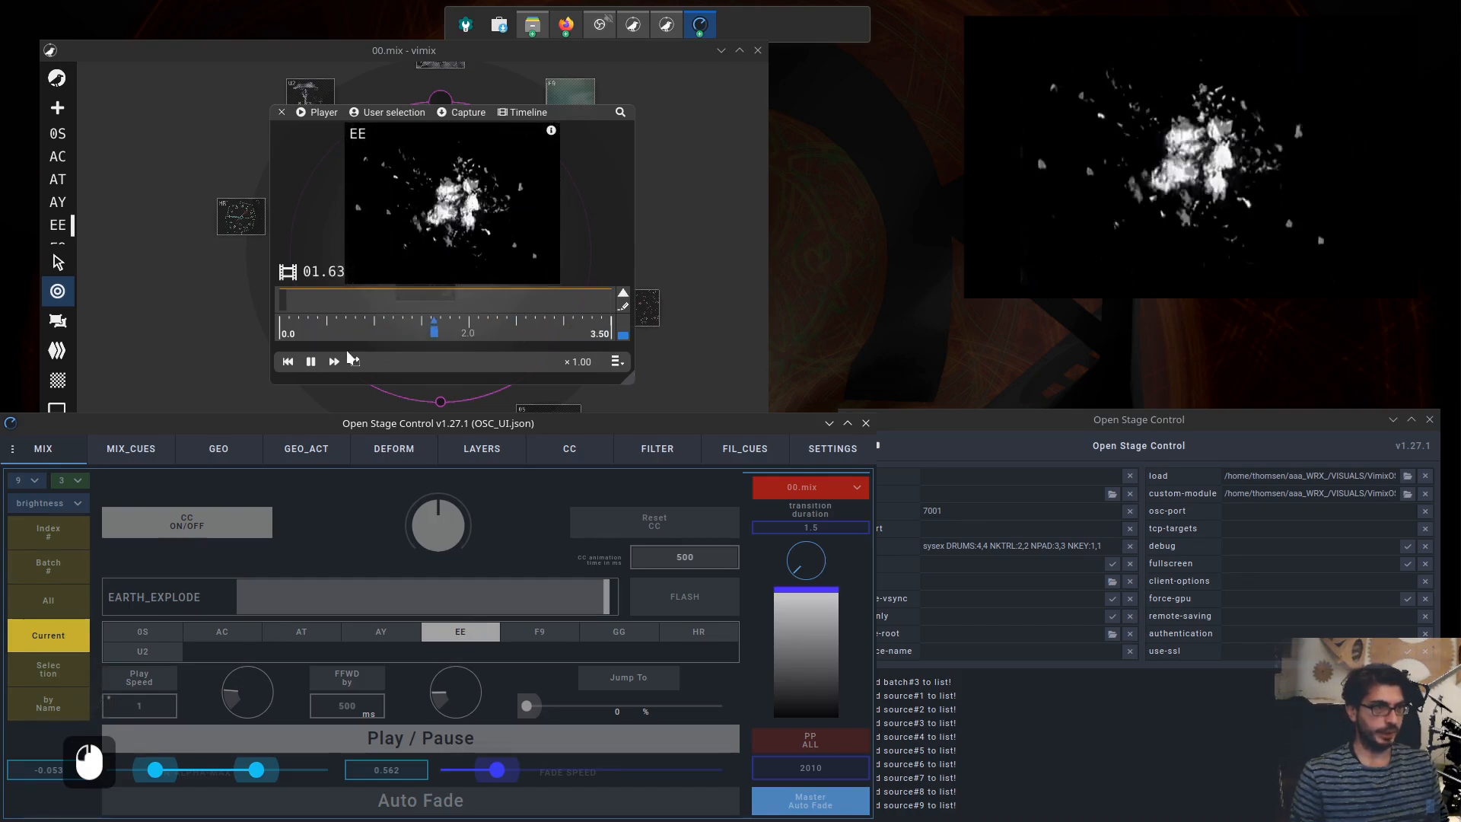
- Toggle playback of current source EE twice and set its play speed to 2.37
left_click(411, 735)
left_click(414, 736)
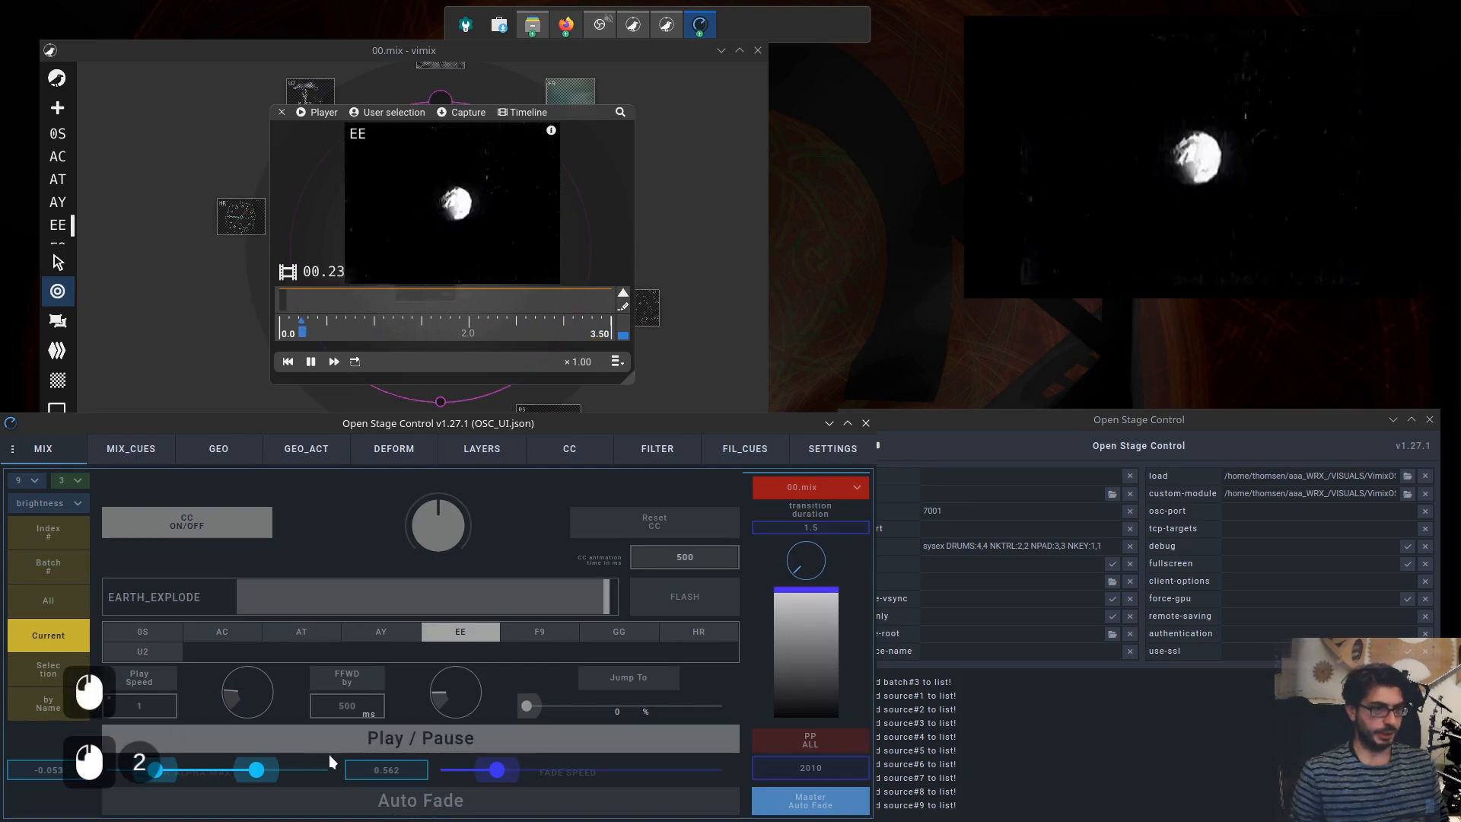
left_click(151, 678)
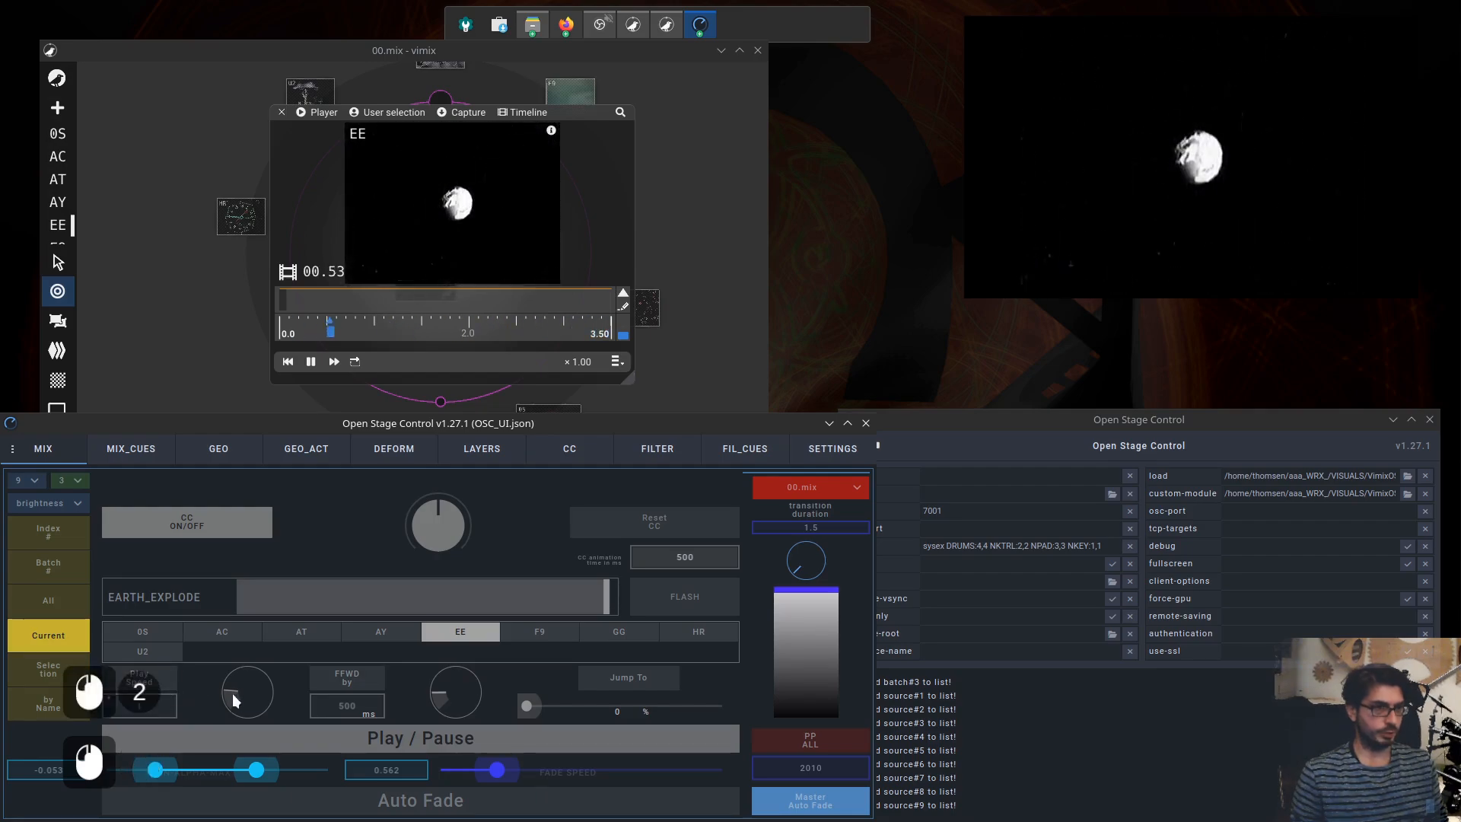
left_click_drag(234, 682, 235, 680)
left_click(143, 679)
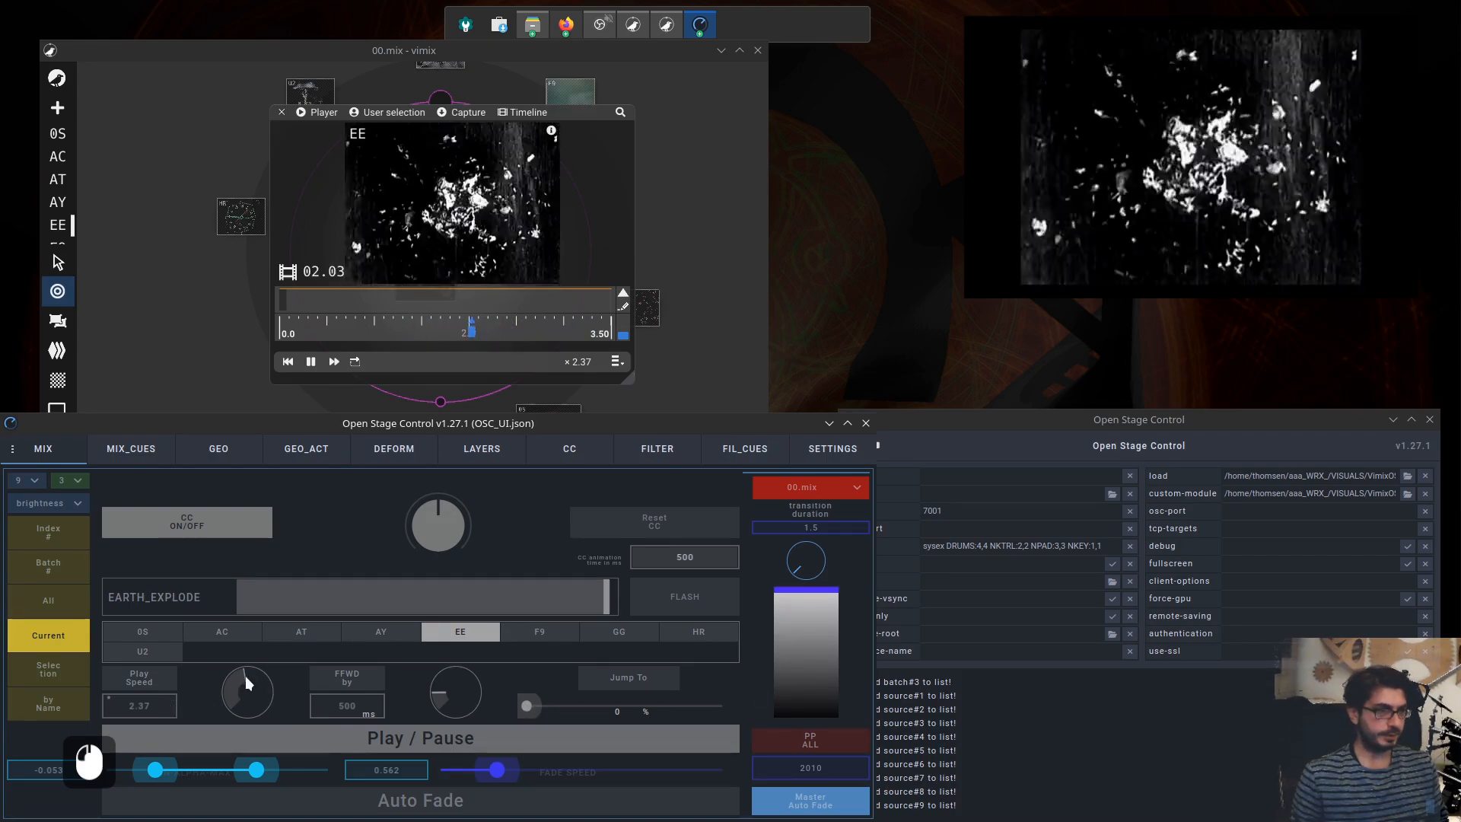
- Set the play speed of current source EE to 0.86 and apply it
left_click_drag(244, 674, 148, 705)
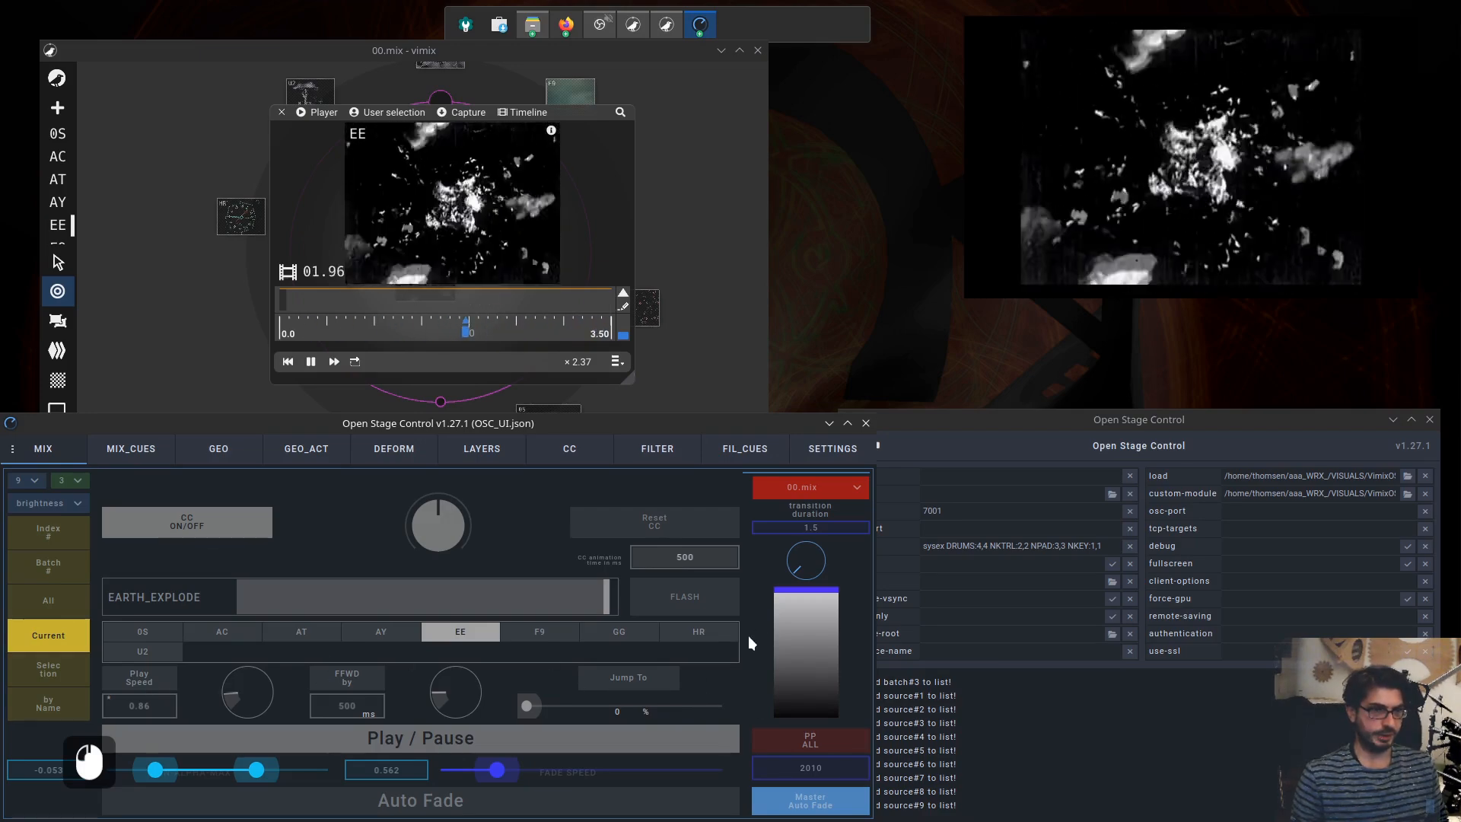
left_click(826, 767)
double_click(831, 767)
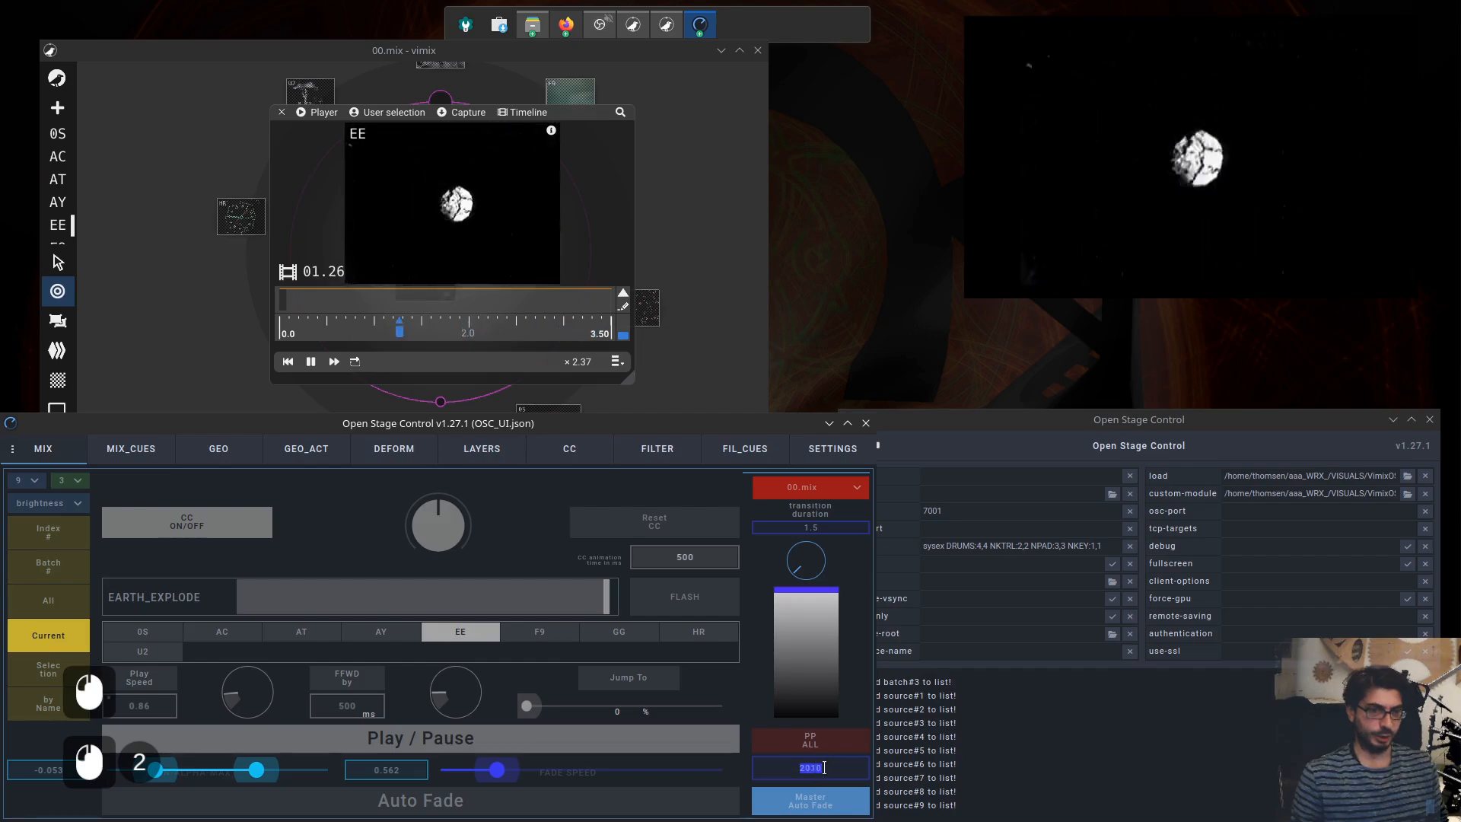
double_click(147, 684)
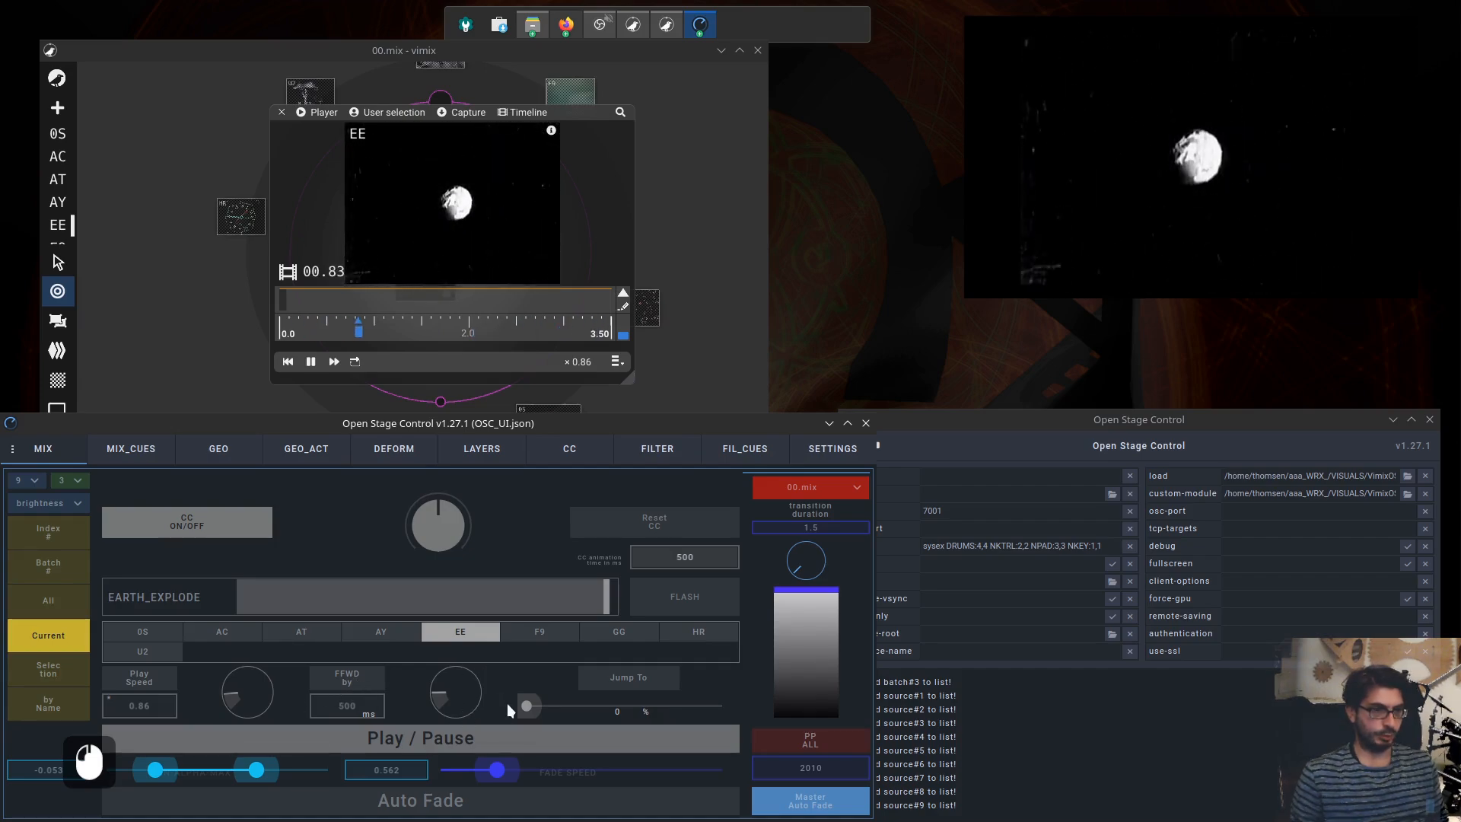
- Set the fast-forward amount to 240 ms and fast-forward source EE several times
left_click_drag(444, 700, 446, 719)
left_click(354, 680)
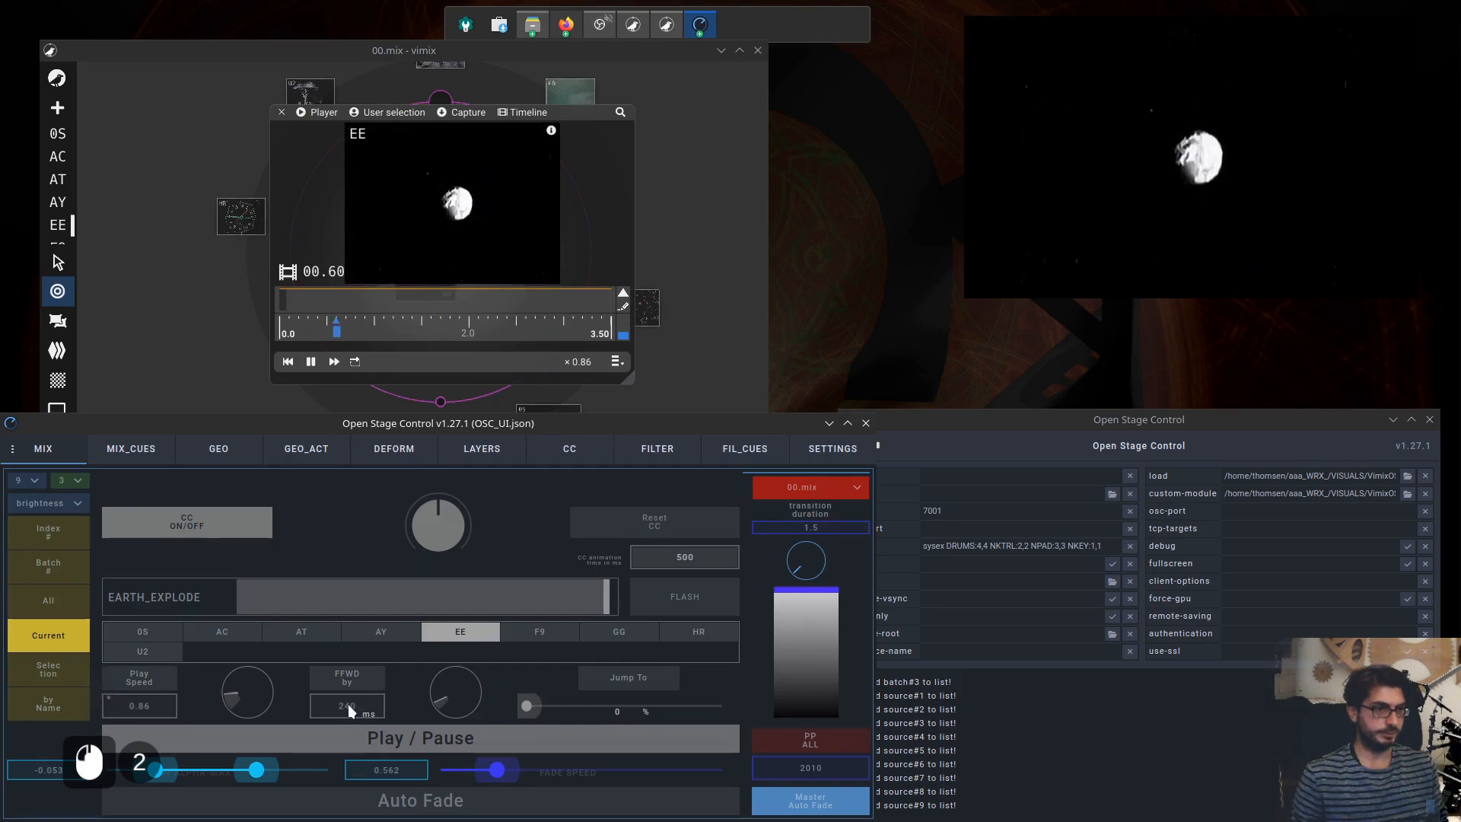
left_click(350, 679)
left_click(350, 679)
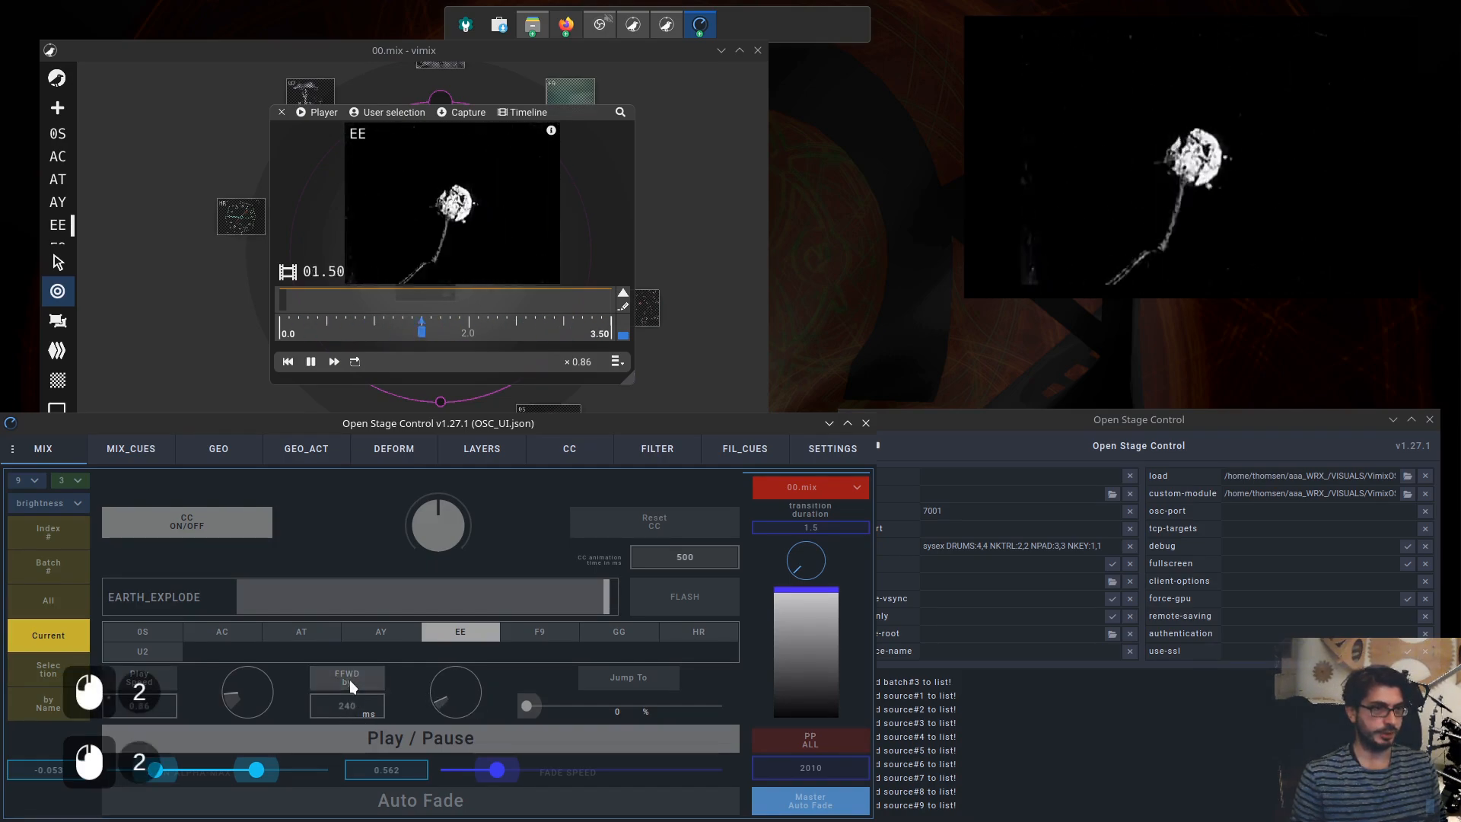
left_click(349, 678)
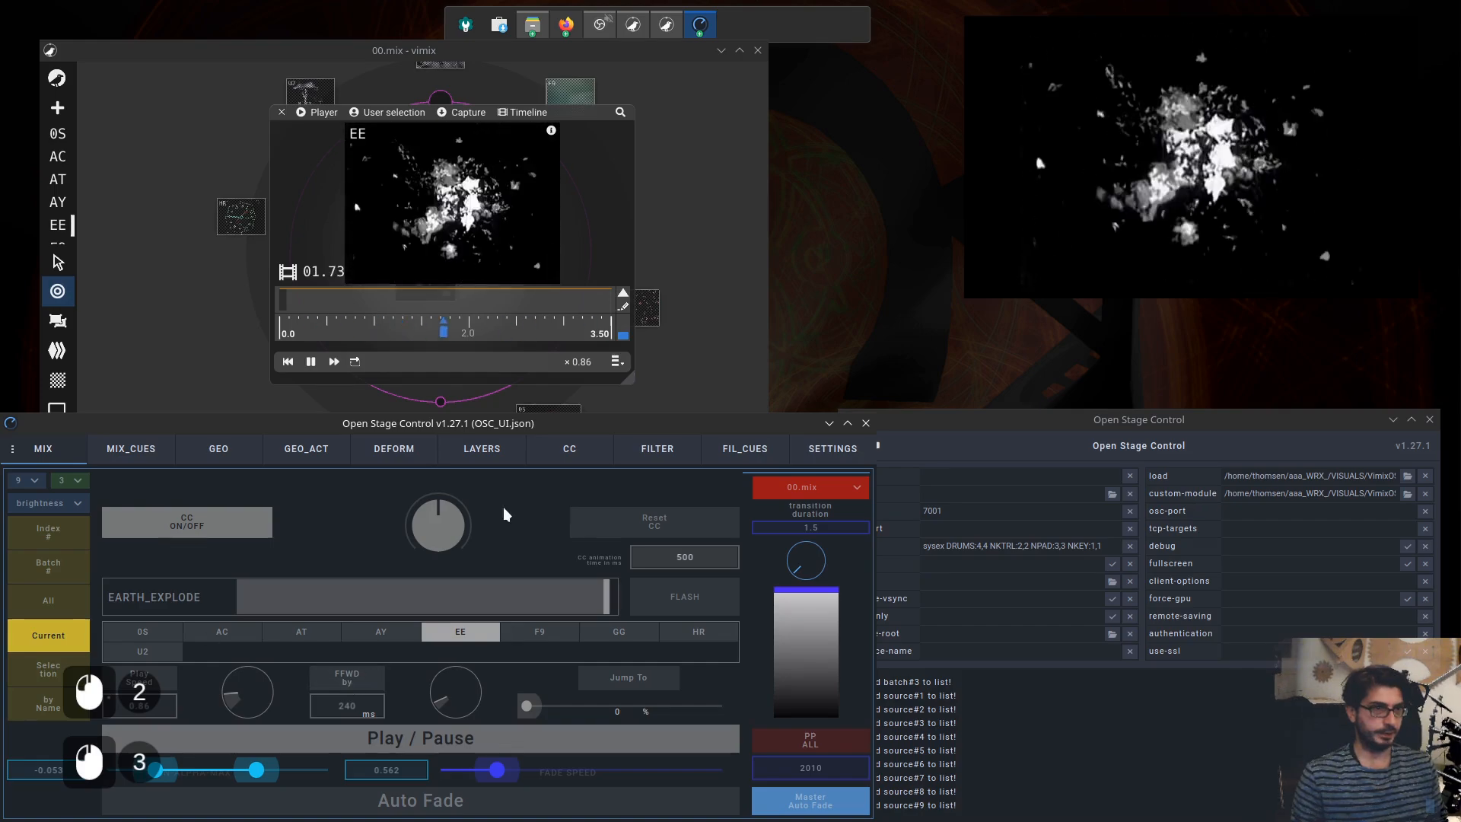
left_click(372, 674)
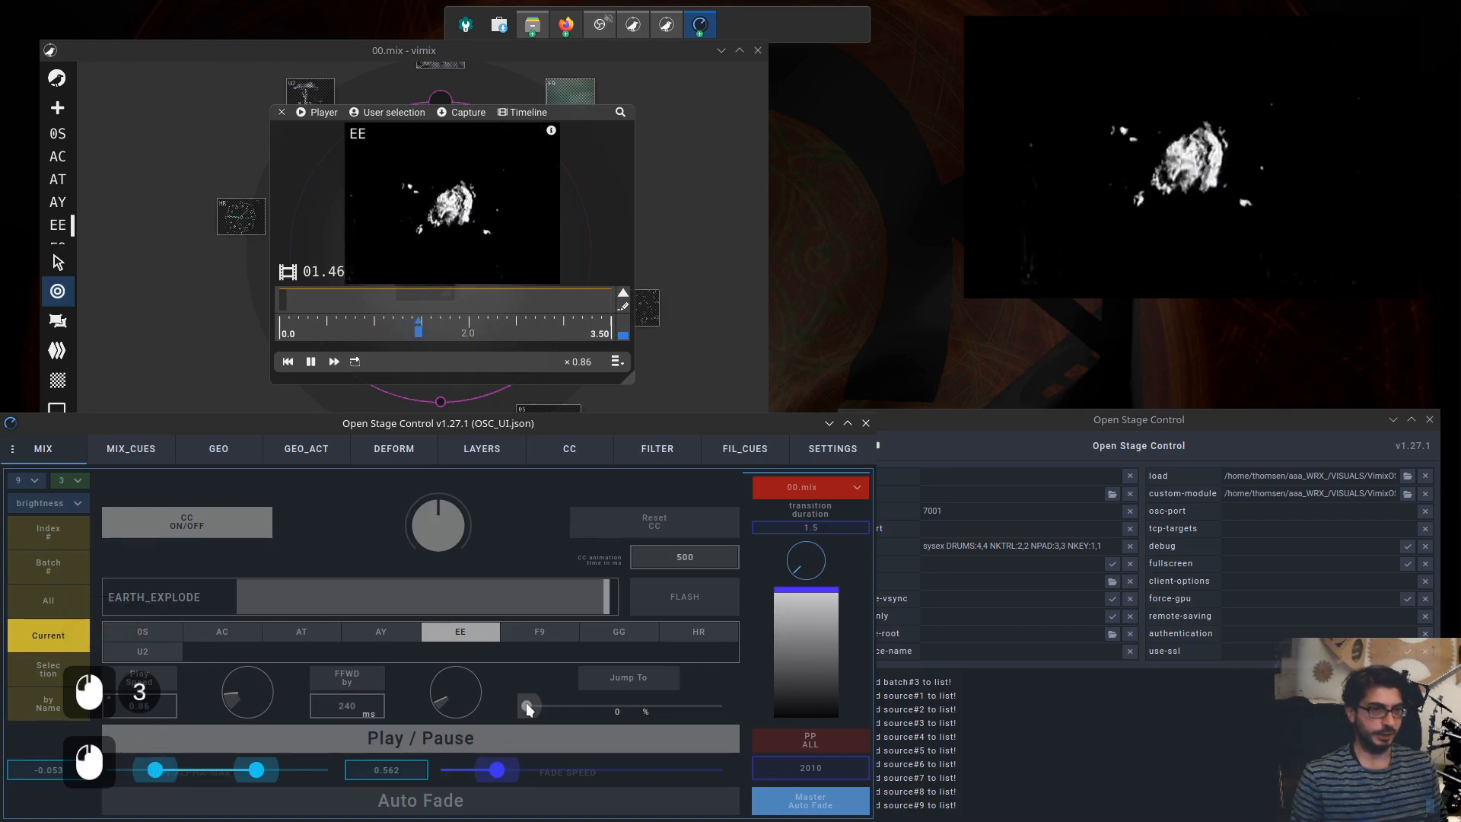
- Set the jump position for source EE to 0.36 and trigger the jump repeatedly
left_click_drag(526, 708, 616, 708)
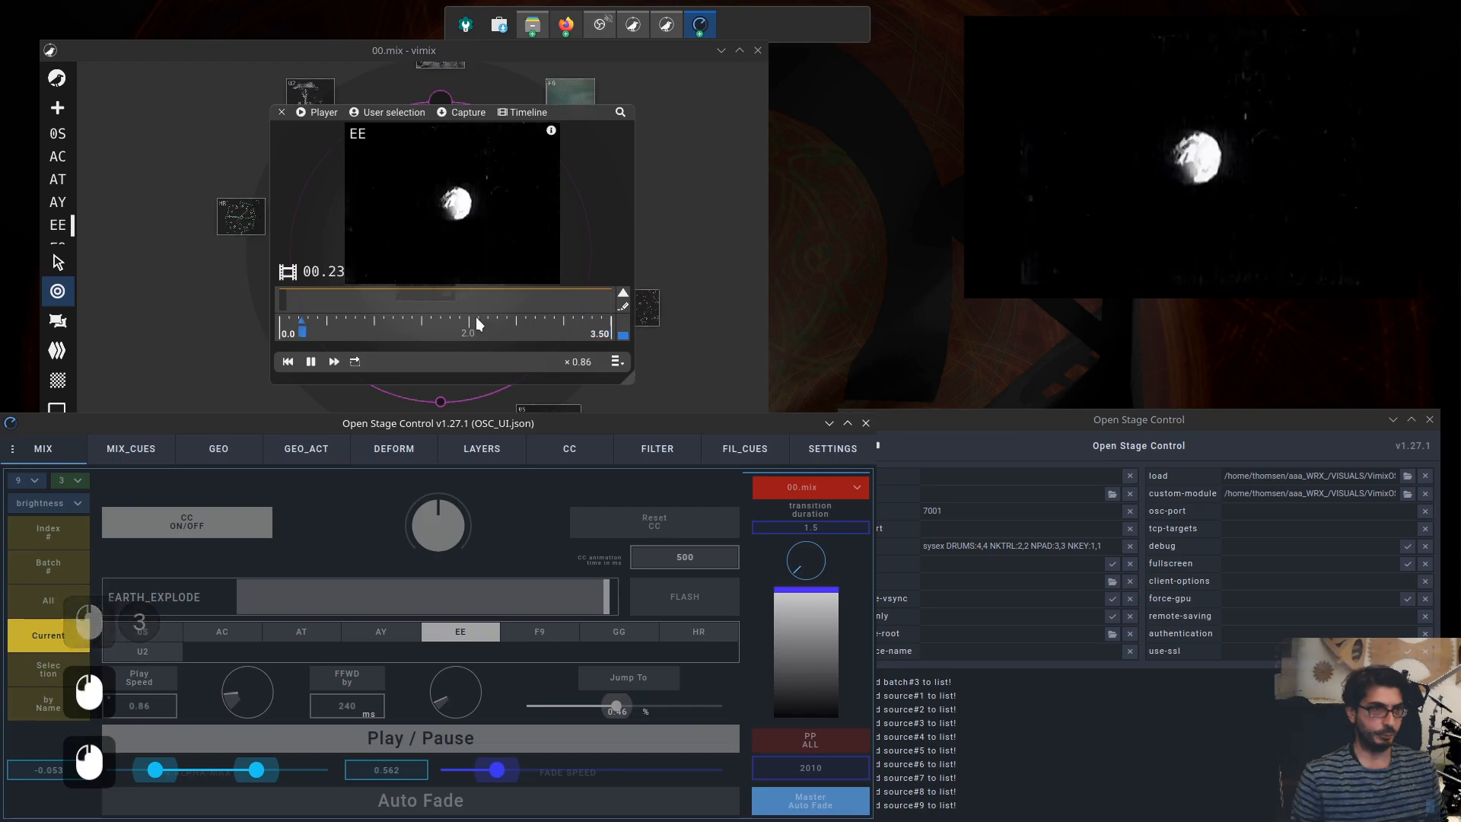
left_click_drag(616, 705, 597, 707)
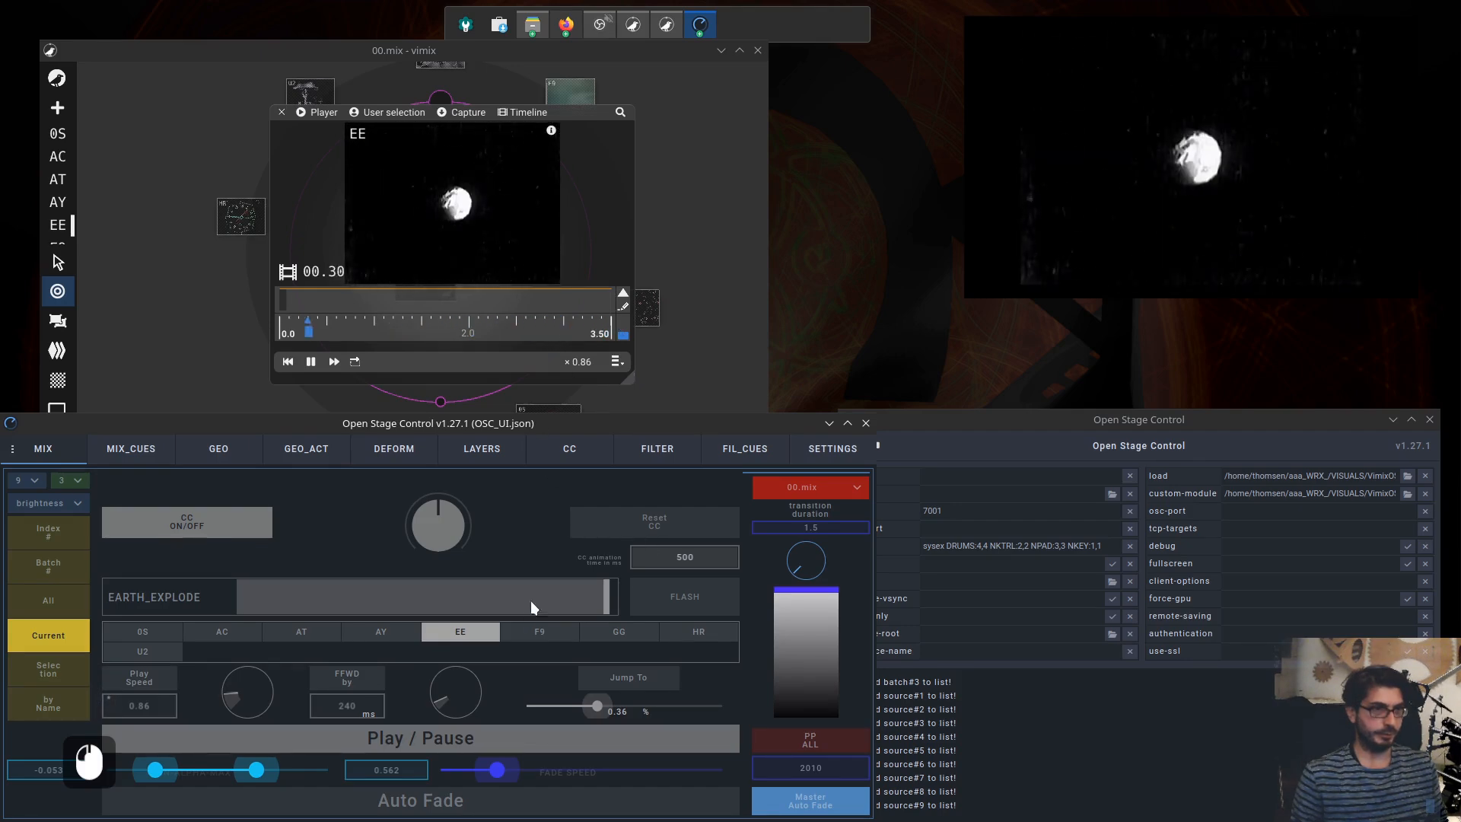
left_click(637, 672)
left_click(637, 672)
left_click(636, 672)
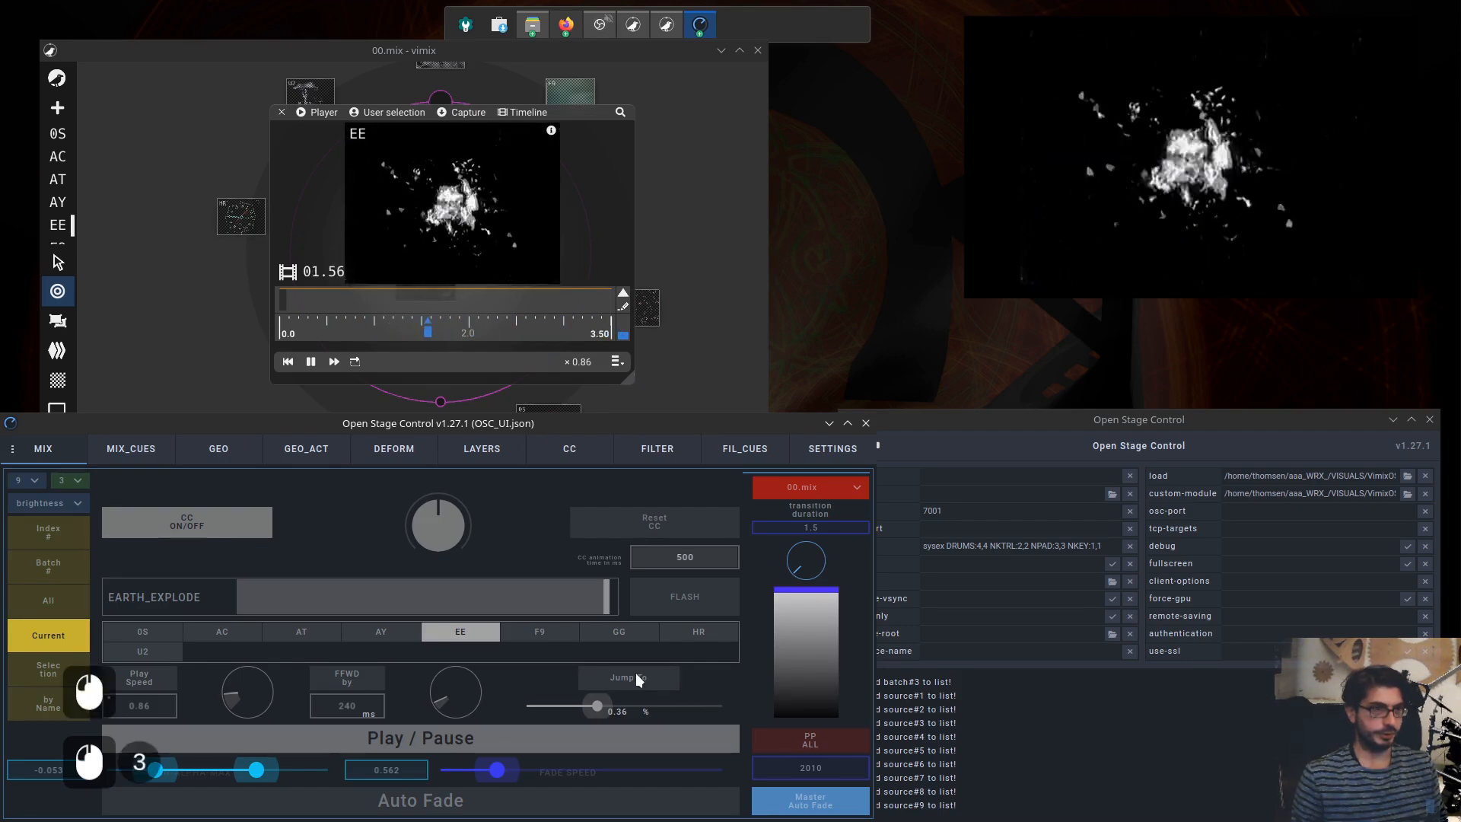
left_click(636, 672)
left_click(636, 677)
left_click(636, 678)
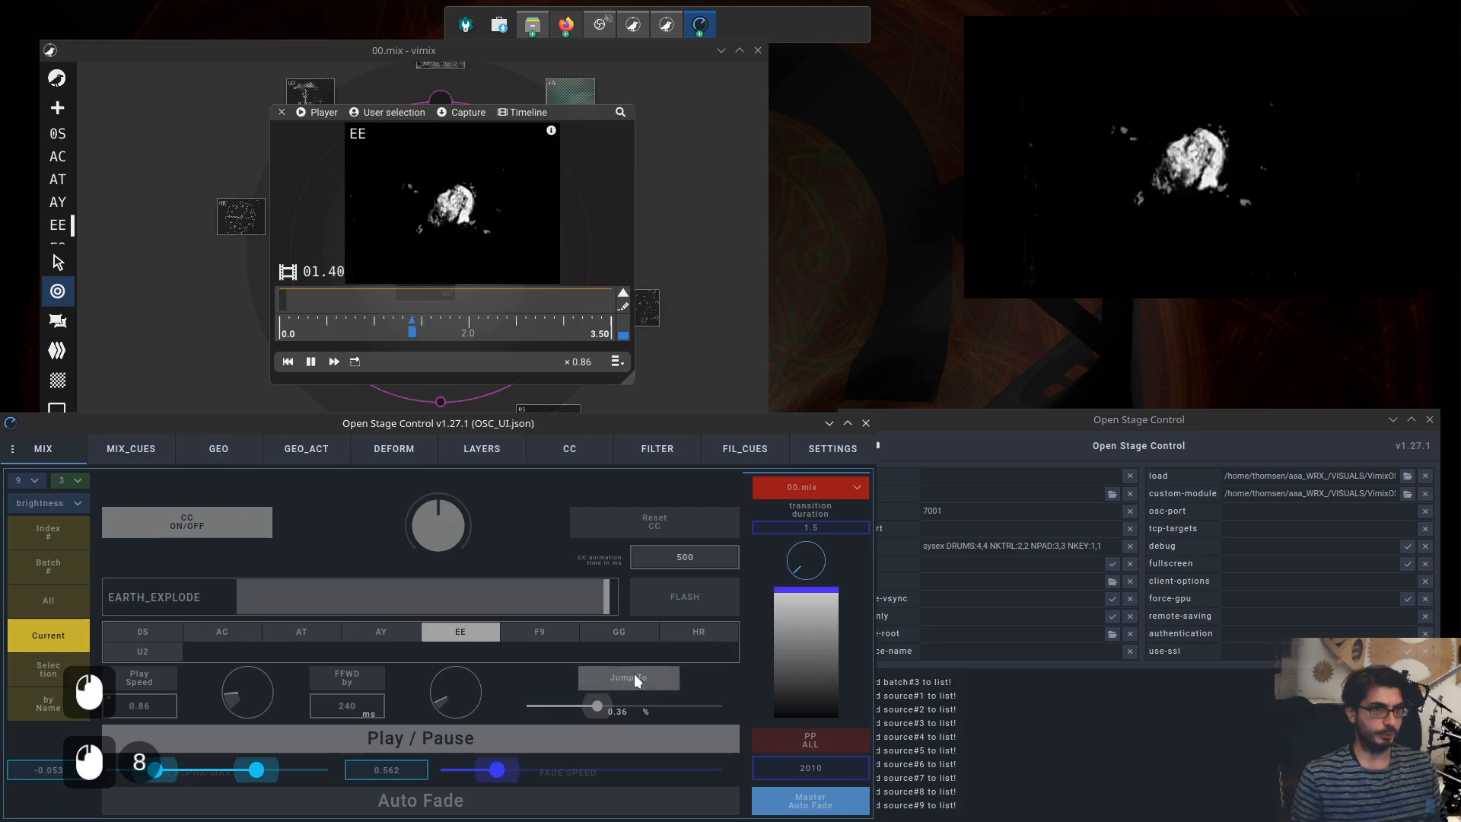
left_click(636, 677)
left_click(636, 677)
left_click(636, 677)
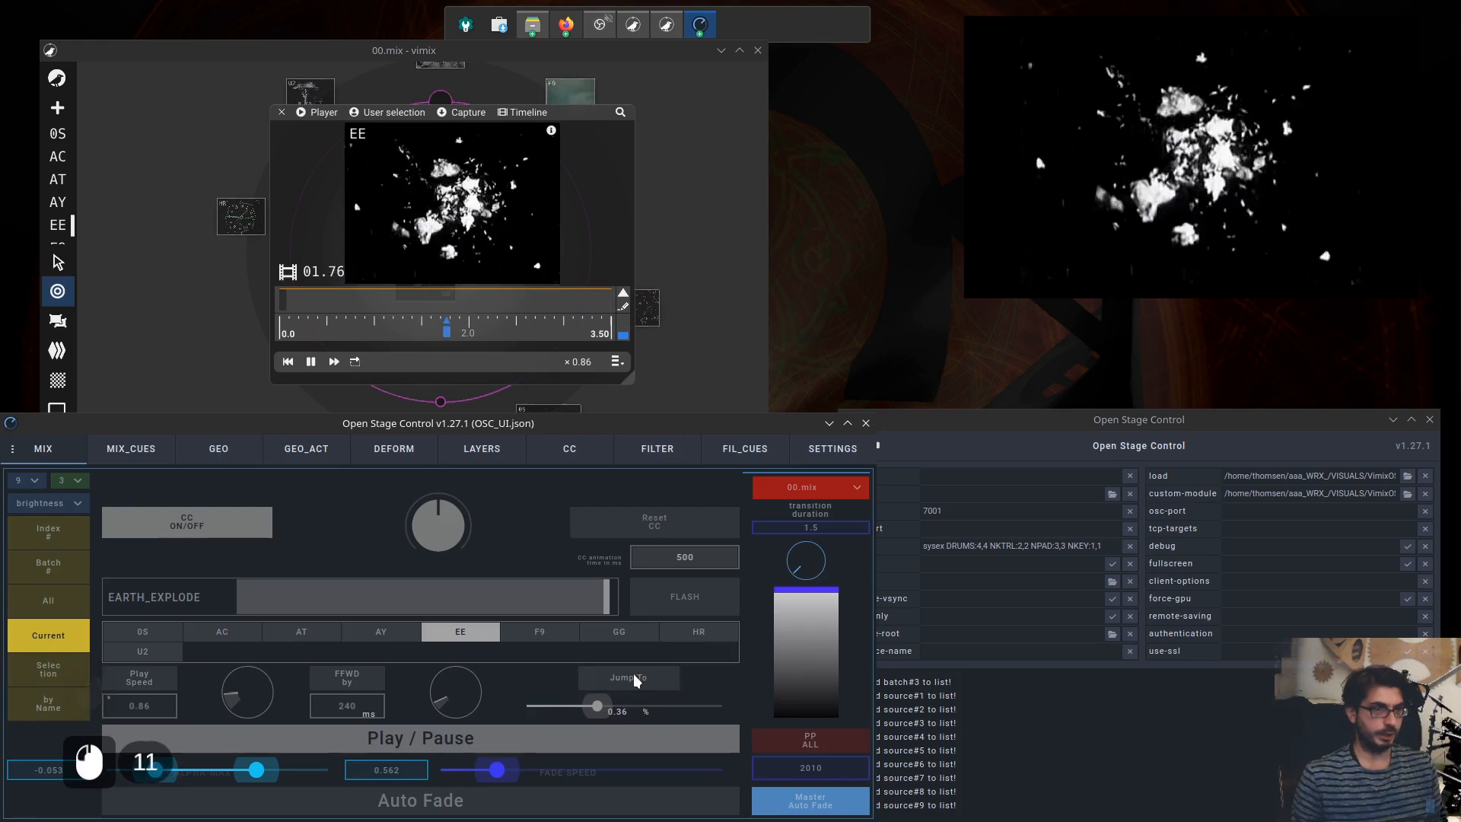
left_click(636, 677)
left_click(636, 677)
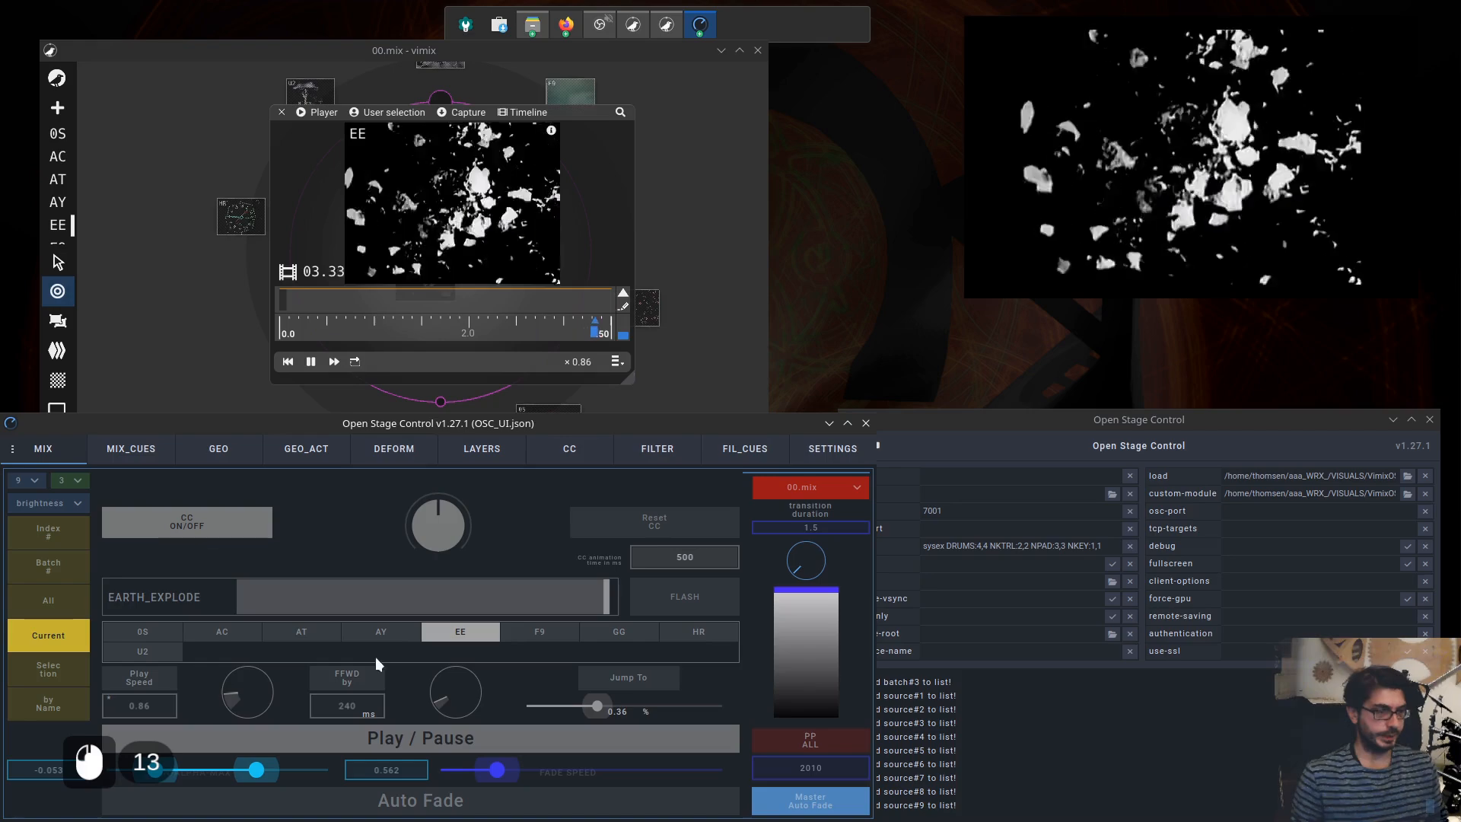
- Toggle the current source's color correction off and lower the fader in the controls for selected sources
left_click(214, 531)
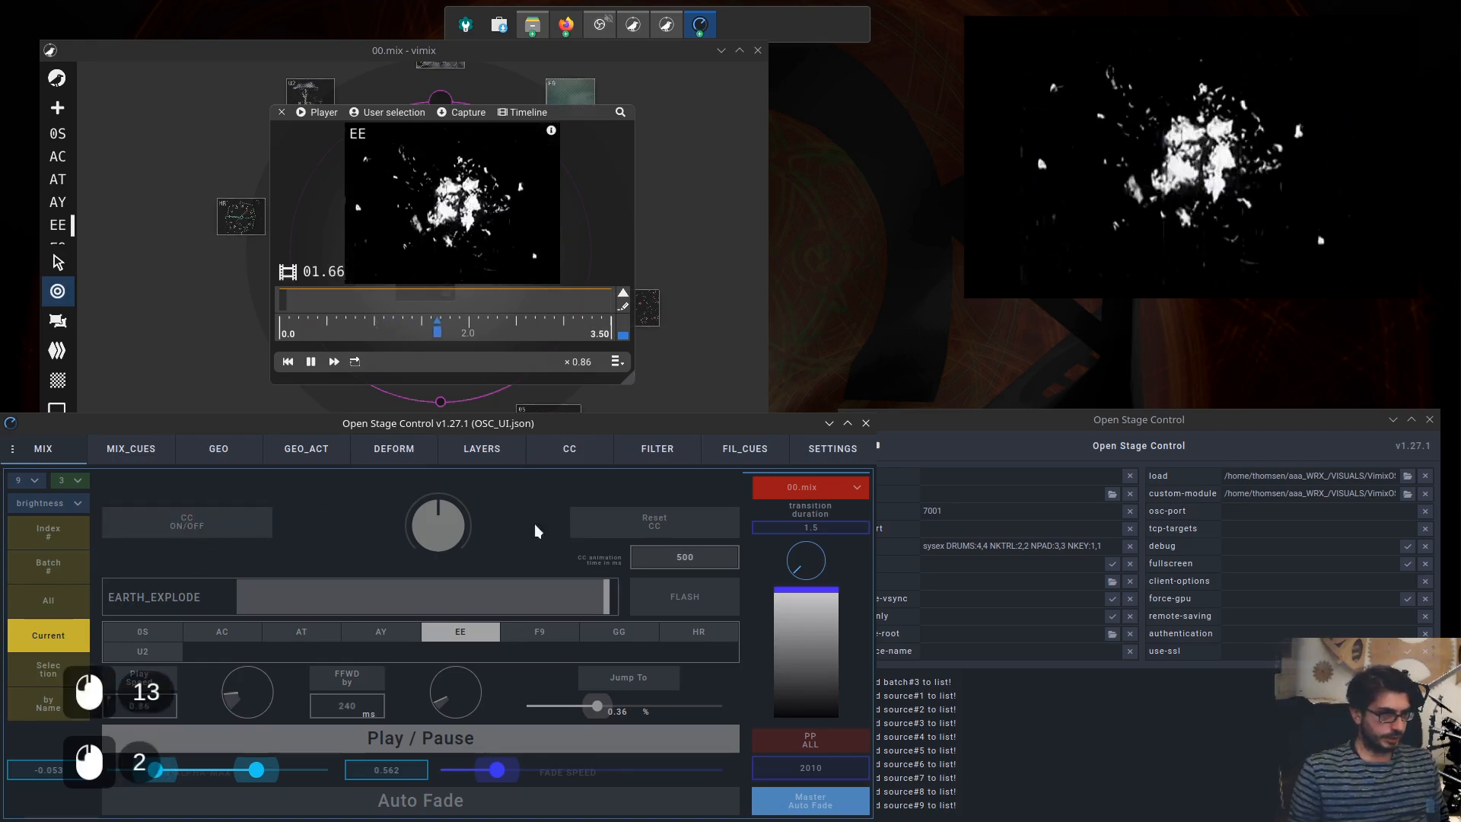
left_click(48, 669)
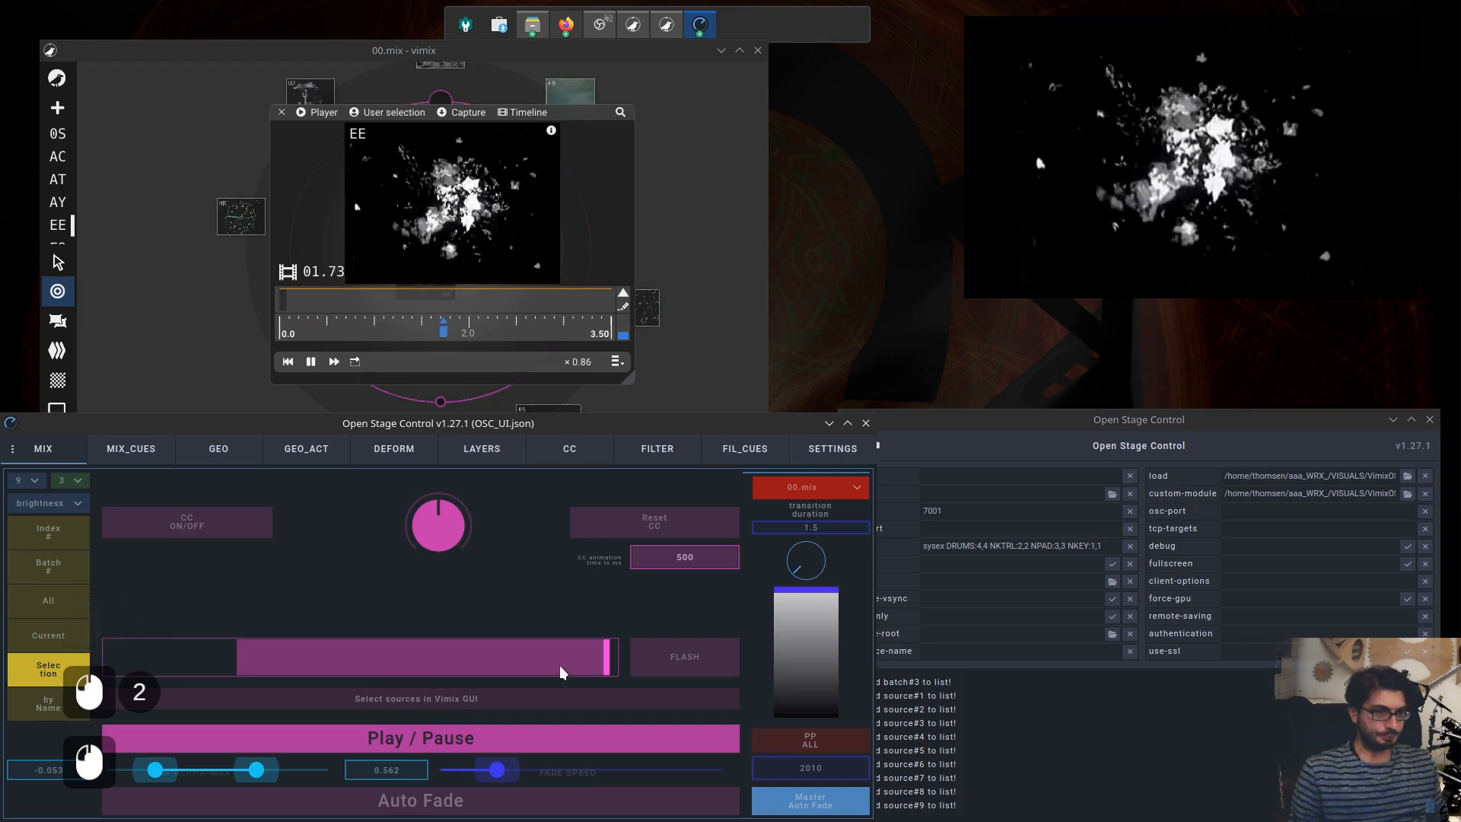
left_click_drag(572, 659, 483, 654)
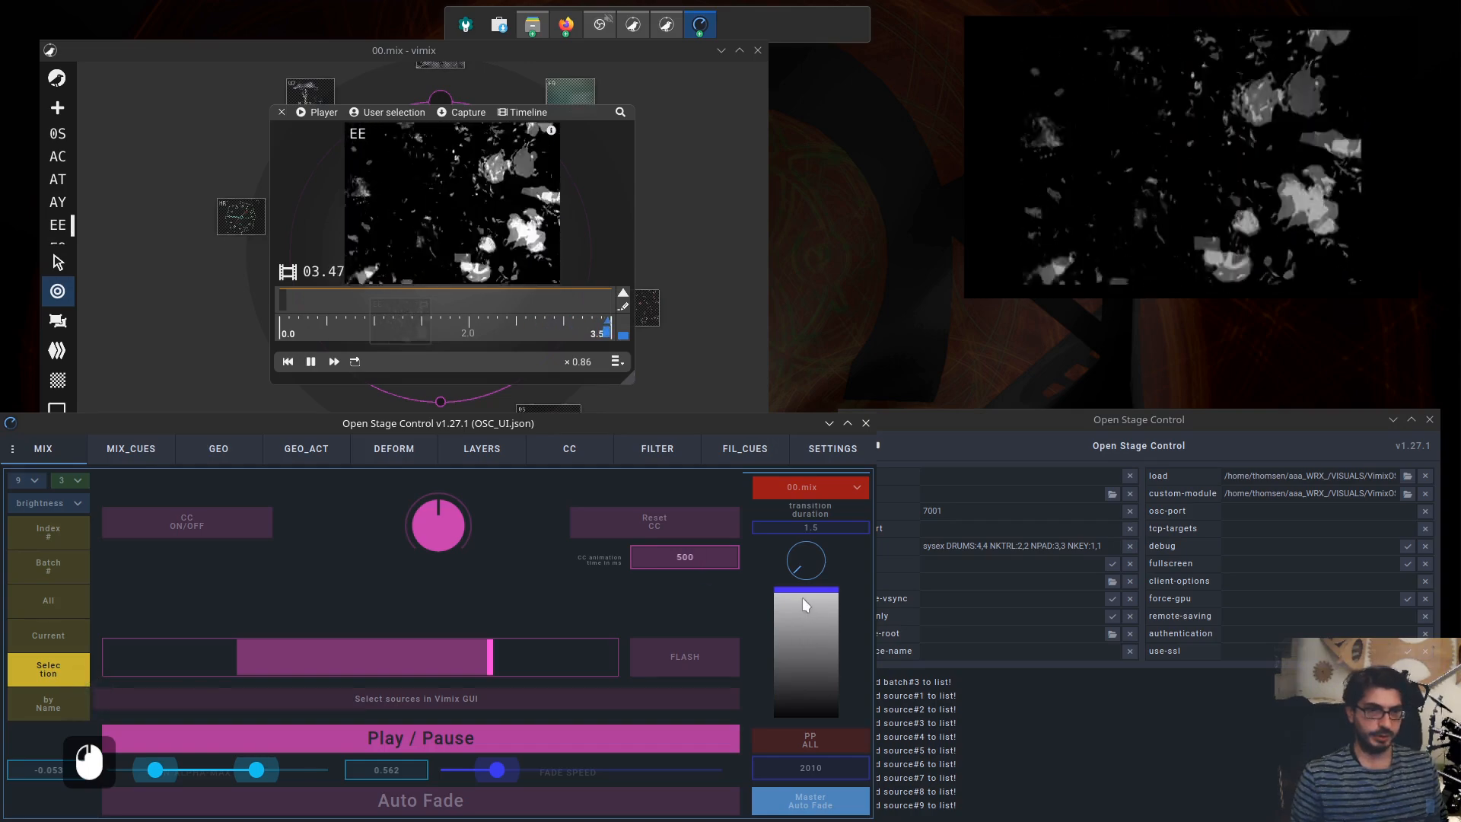
- Dim the master output slightly, close vimix's Player, and bring the master fader back to full
left_click_drag(806, 598, 819, 611)
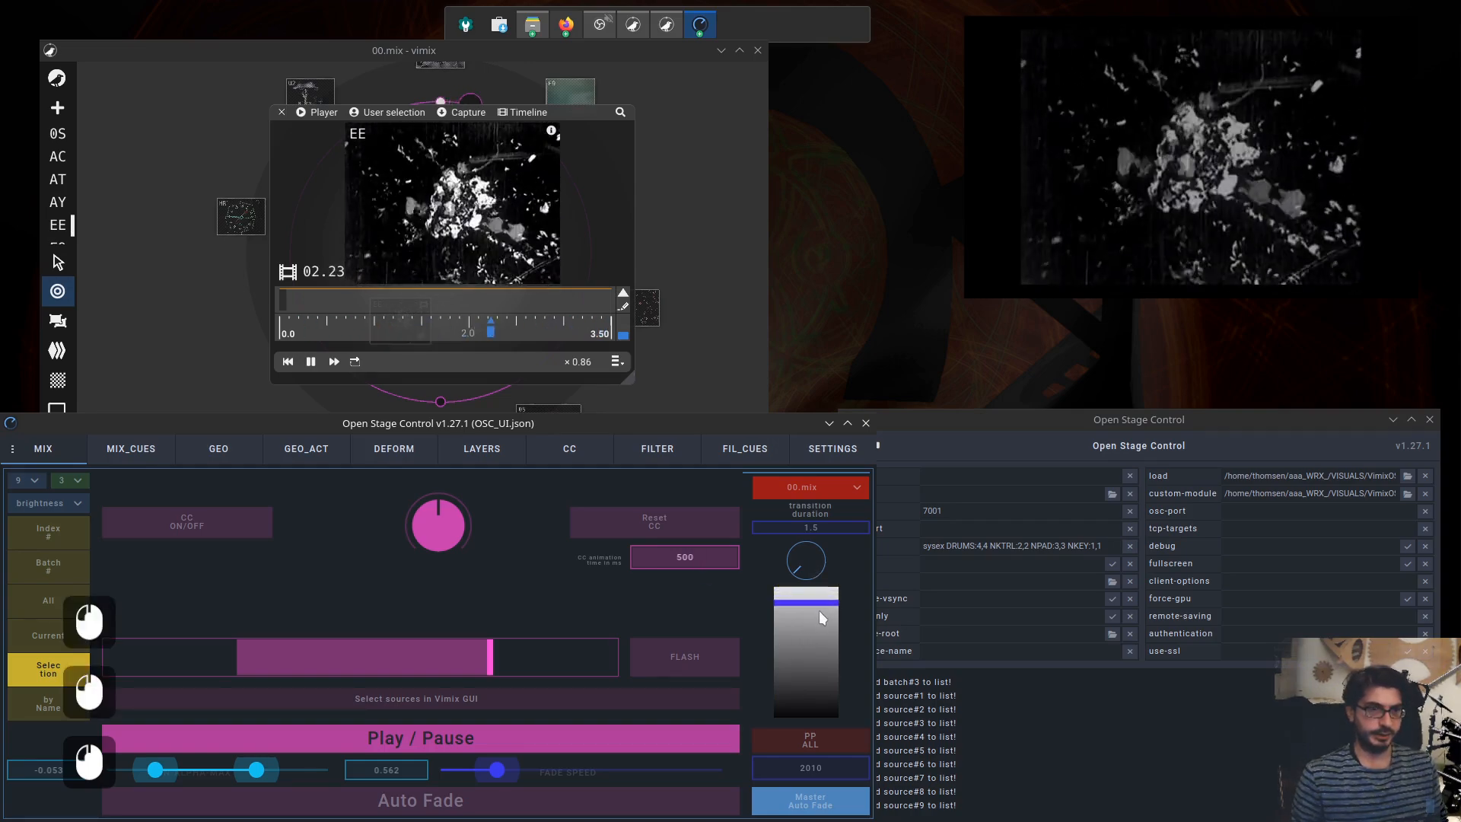
left_click(705, 226)
key("ctrl+p")
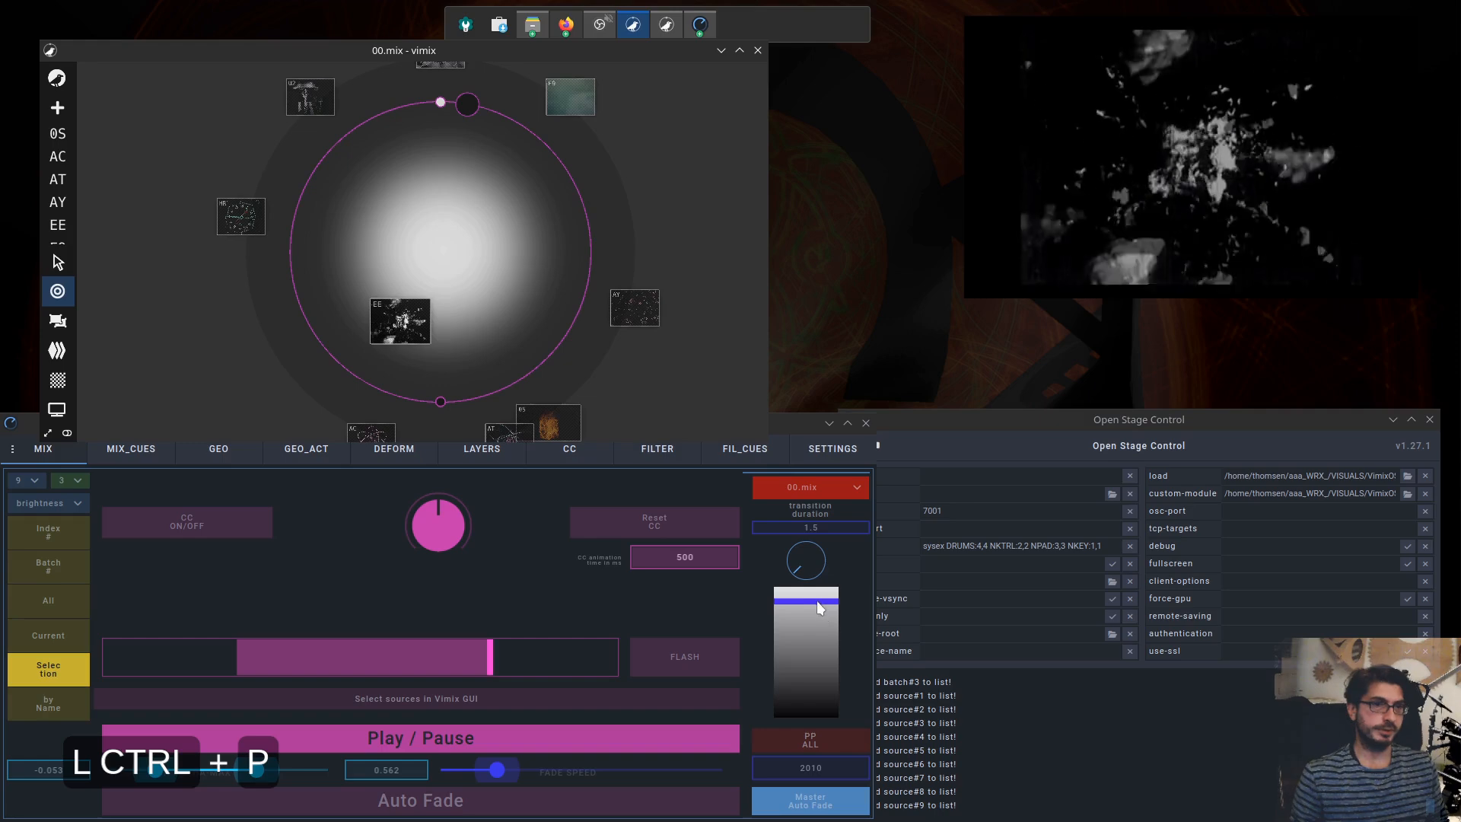
mouse_move(818, 607)
left_mouse_down()
mouse_move(822, 700)
mouse_move(816, 590)
left_mouse_up()
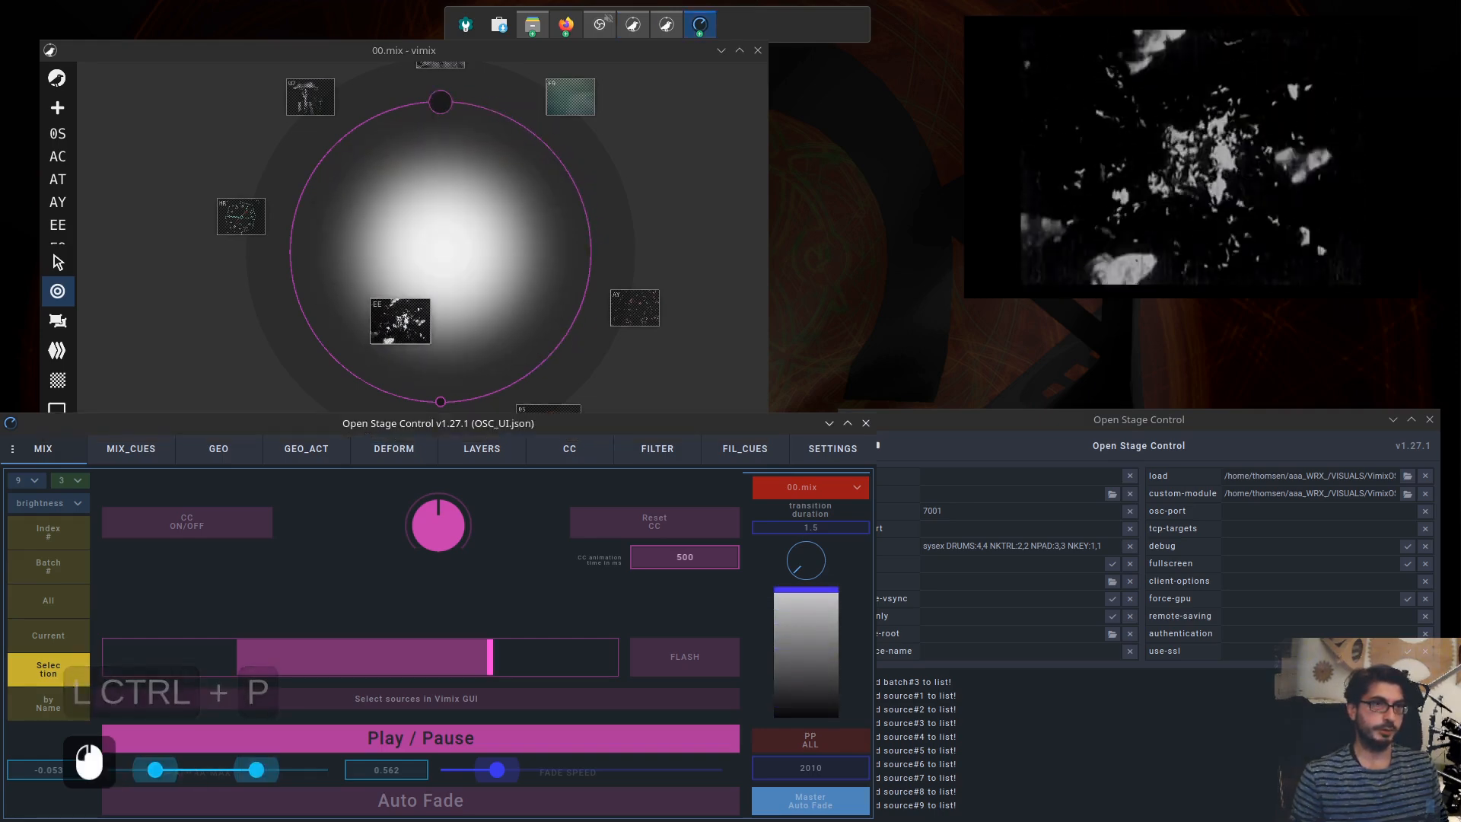
left_click(366, 202)
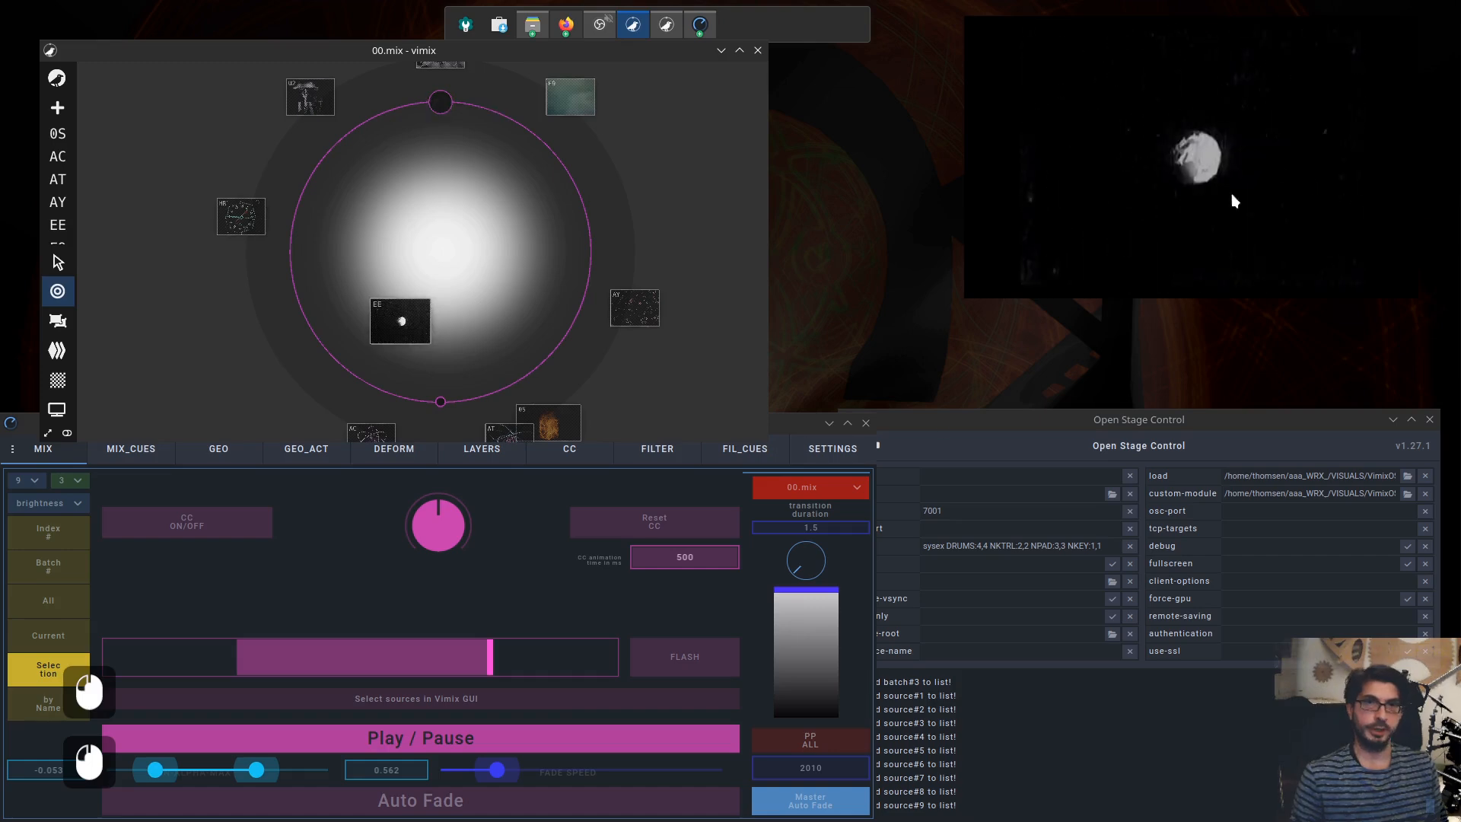
mouse_move(803, 592)
left_mouse_down()
mouse_move(803, 717)
mouse_move(807, 591)
left_mouse_up()
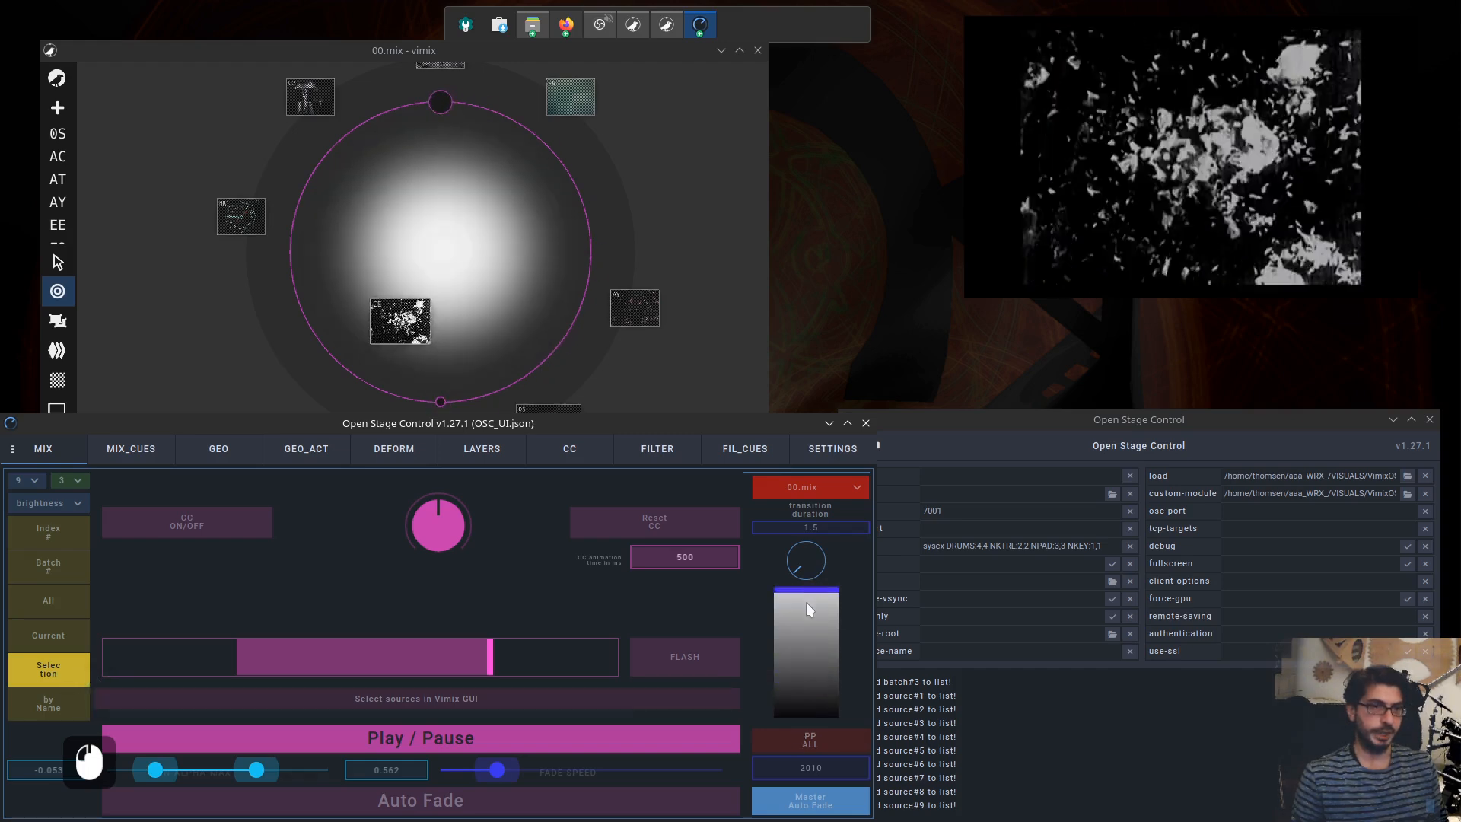
- Fade the whole output to black with Master Auto Fade and turn the transition duration knob slightly
double_click(825, 767)
left_click(831, 767)
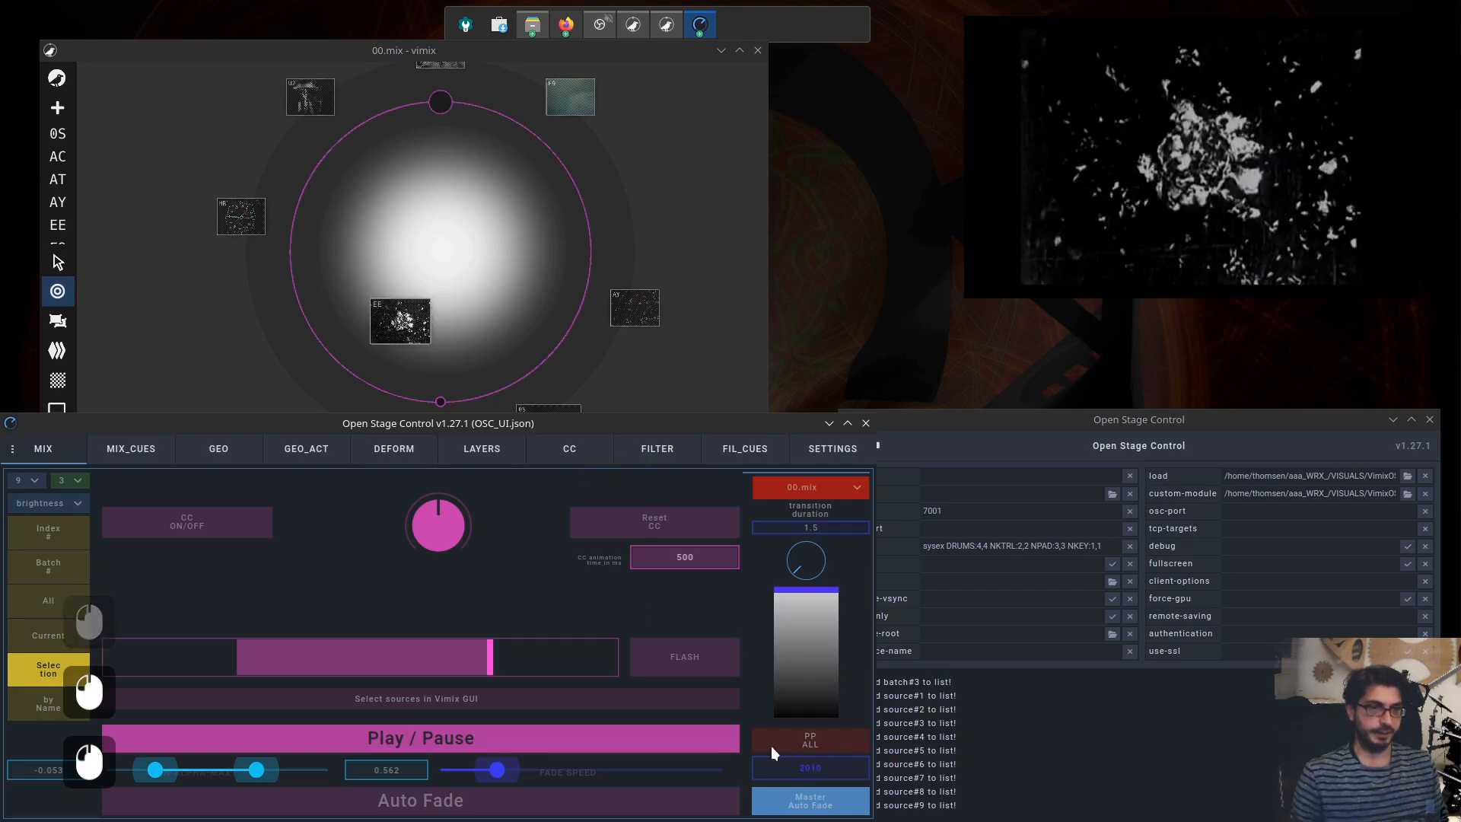
double_click(815, 800)
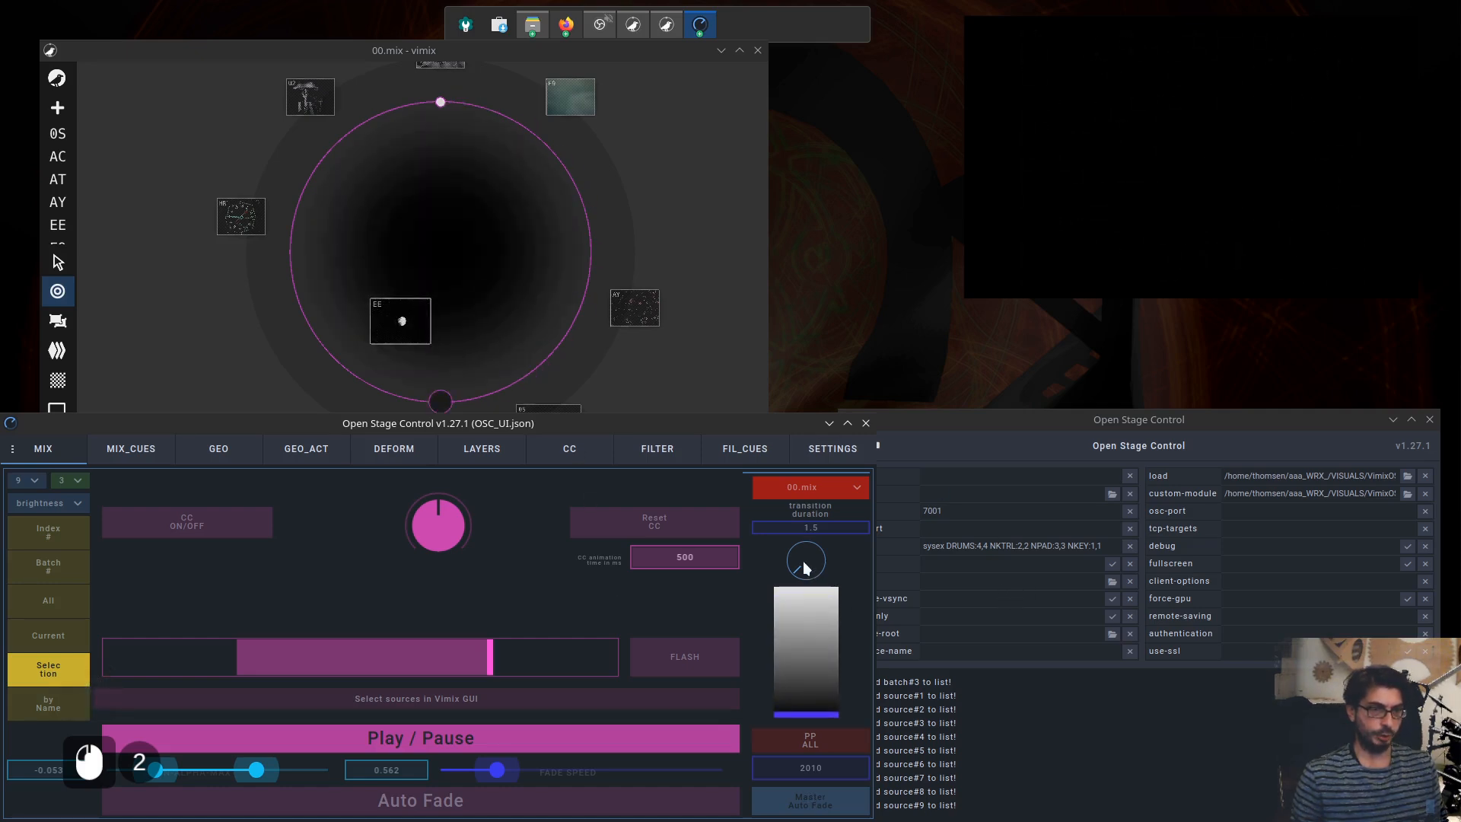
left_click_drag(803, 561, 301, 749)
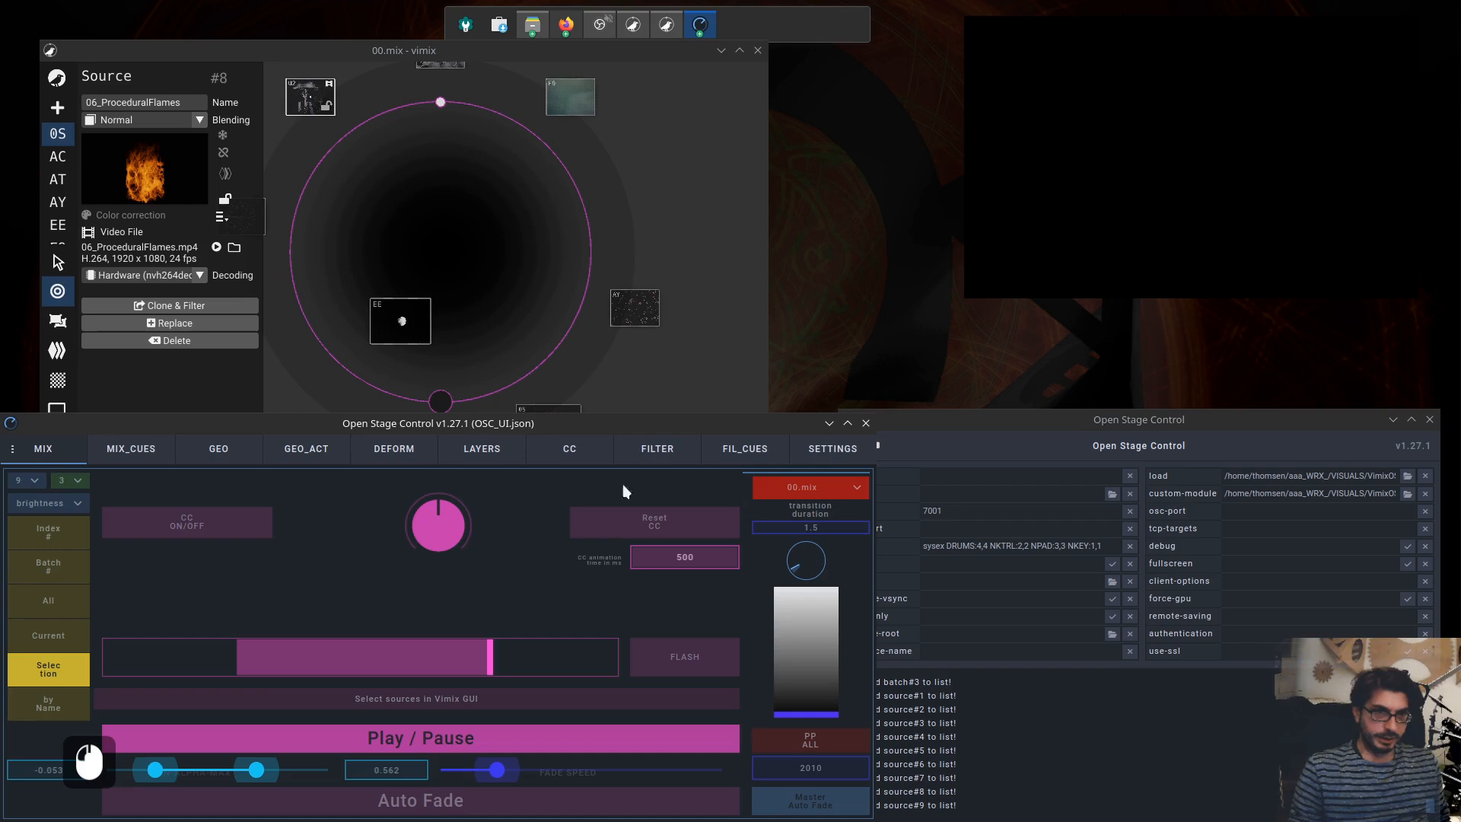